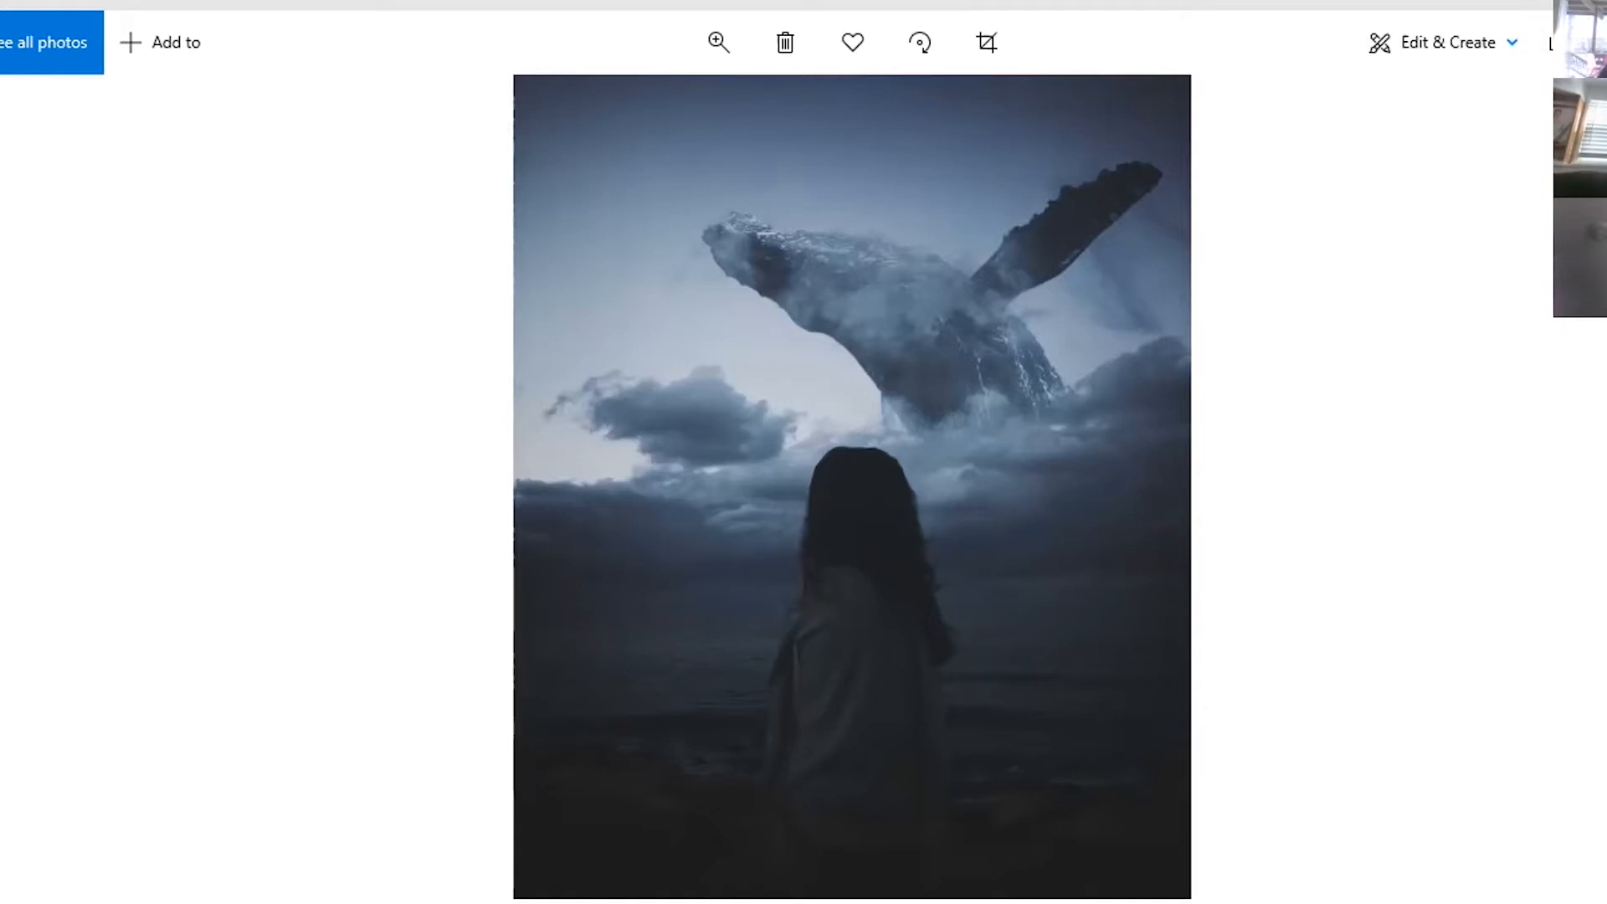
Advance past the Dalí painting to the flower-sailed ship image and examine its blossoms, hull and sky up close.
key("Right")
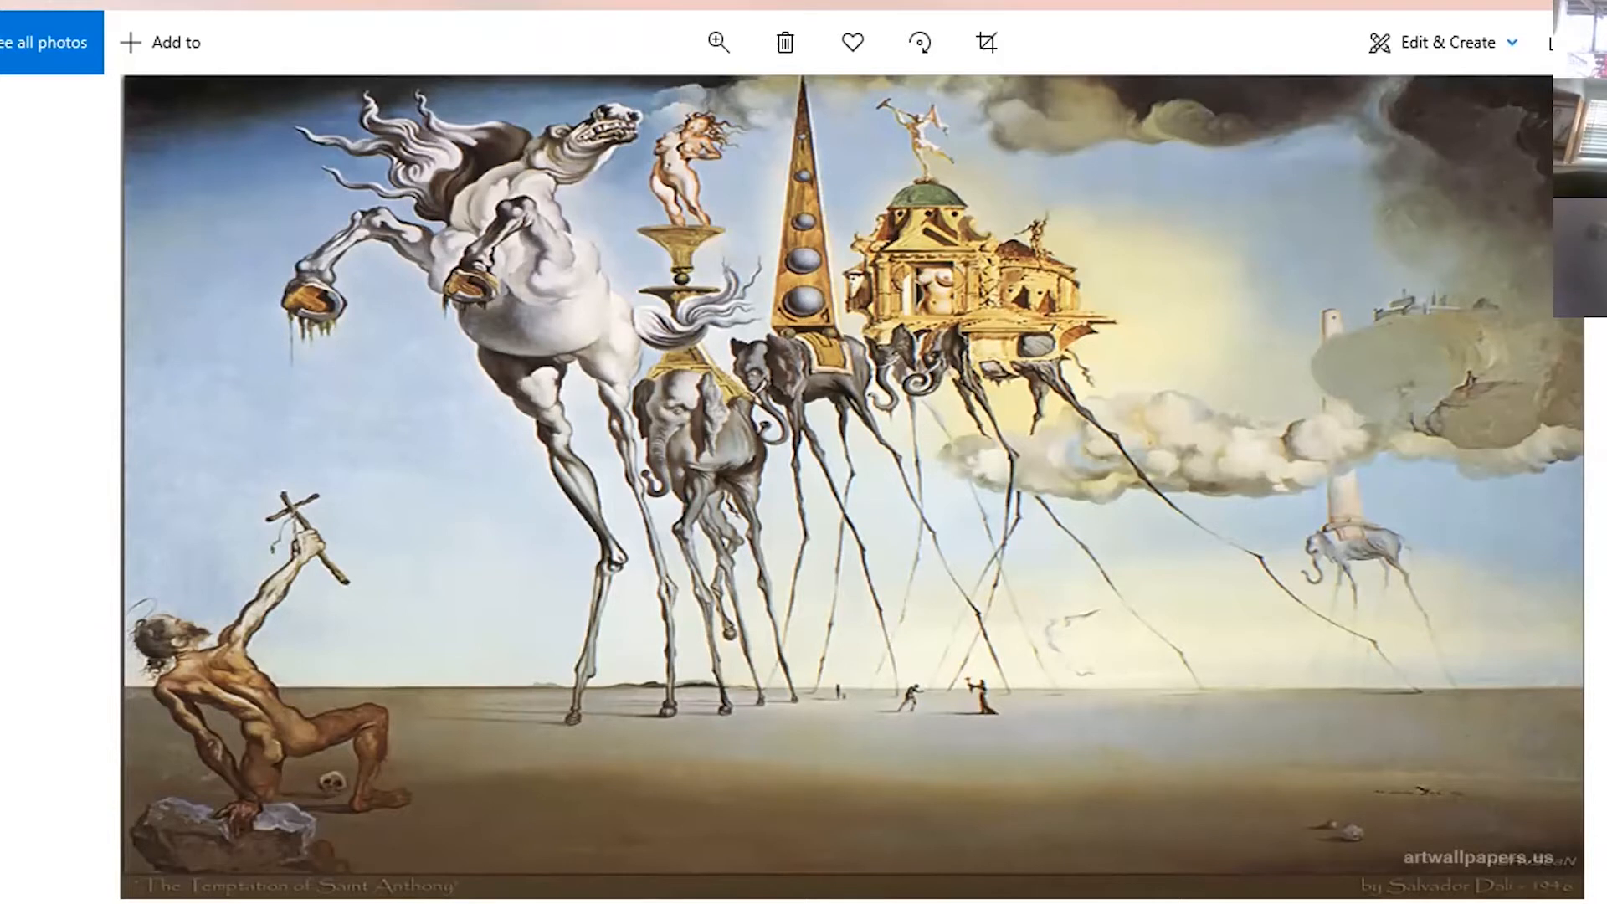
key("Right")
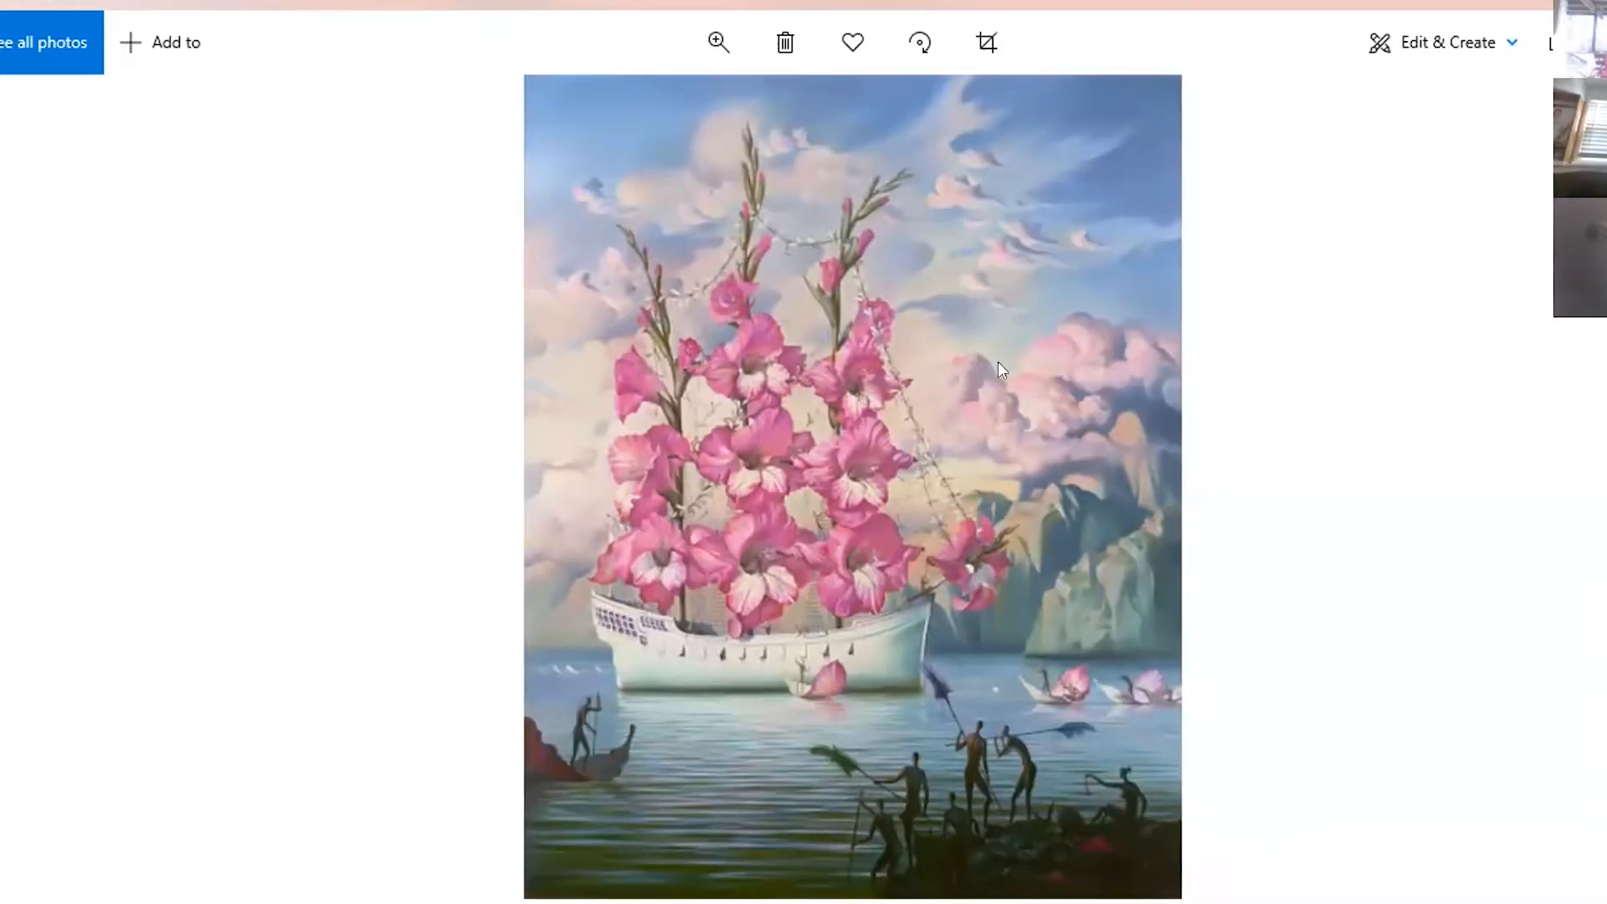
scroll(998, 361, "up", 3)
mouse_move(821, 385)
left_mouse_down()
mouse_move(972, 279)
mouse_move(1022, 126)
left_mouse_up()
left_click_drag(1188, 794, 1081, 661)
mouse_move(1097, 124)
left_mouse_down()
mouse_move(1077, 576)
mouse_move(1058, 440)
mouse_move(1039, 489)
left_mouse_up()
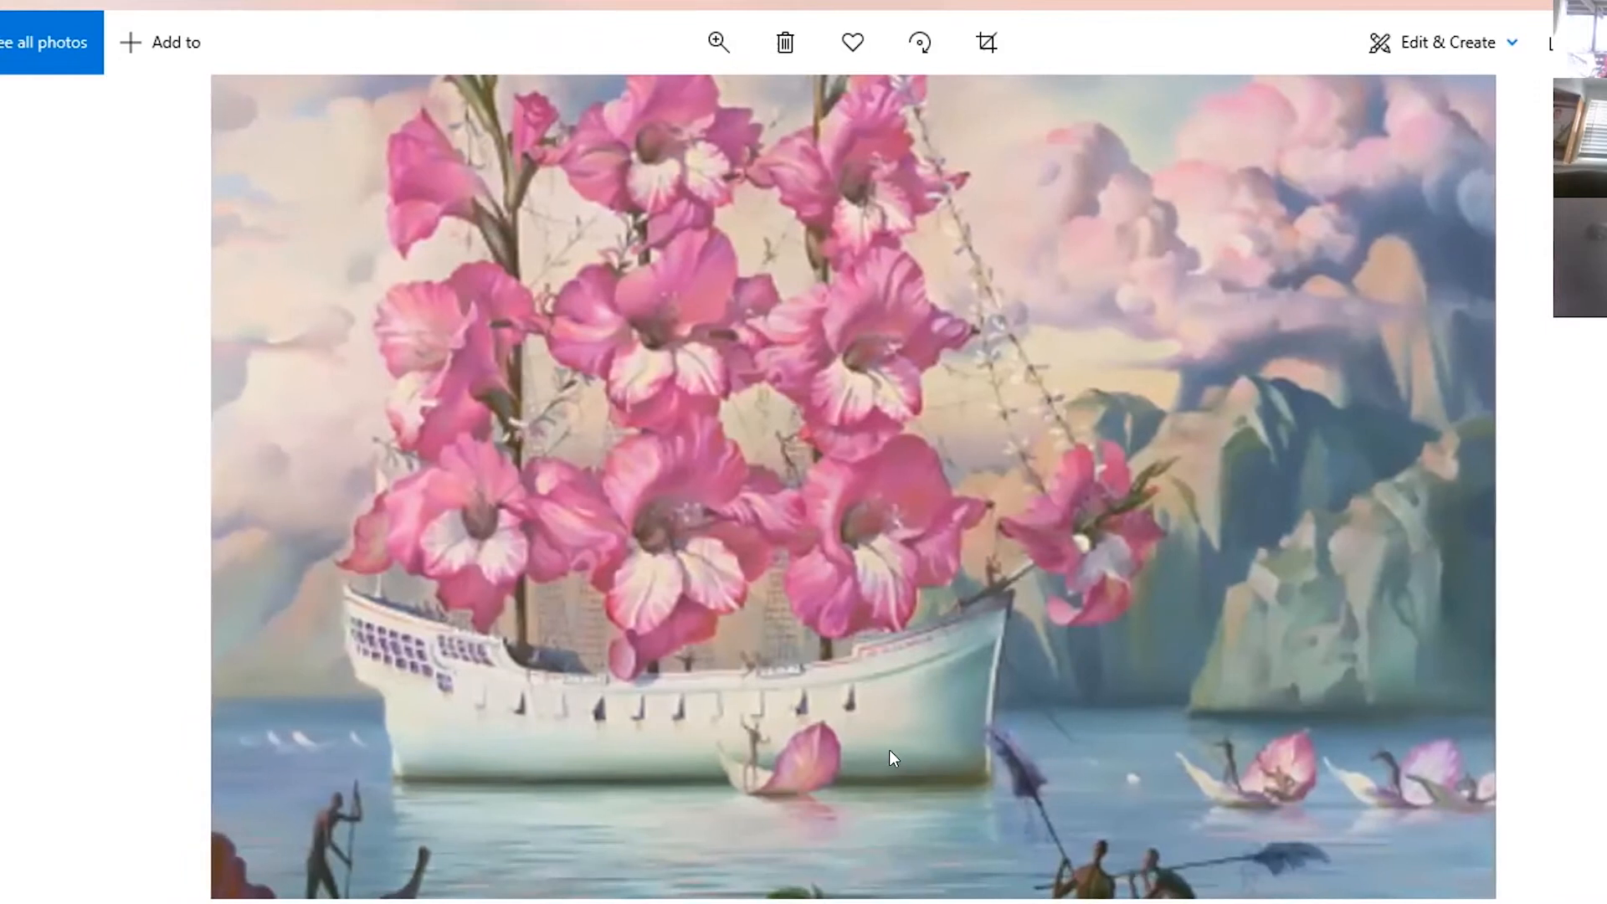
mouse_move(1104, 576)
left_mouse_down()
mouse_move(1060, 648)
mouse_move(1042, 756)
left_mouse_up()
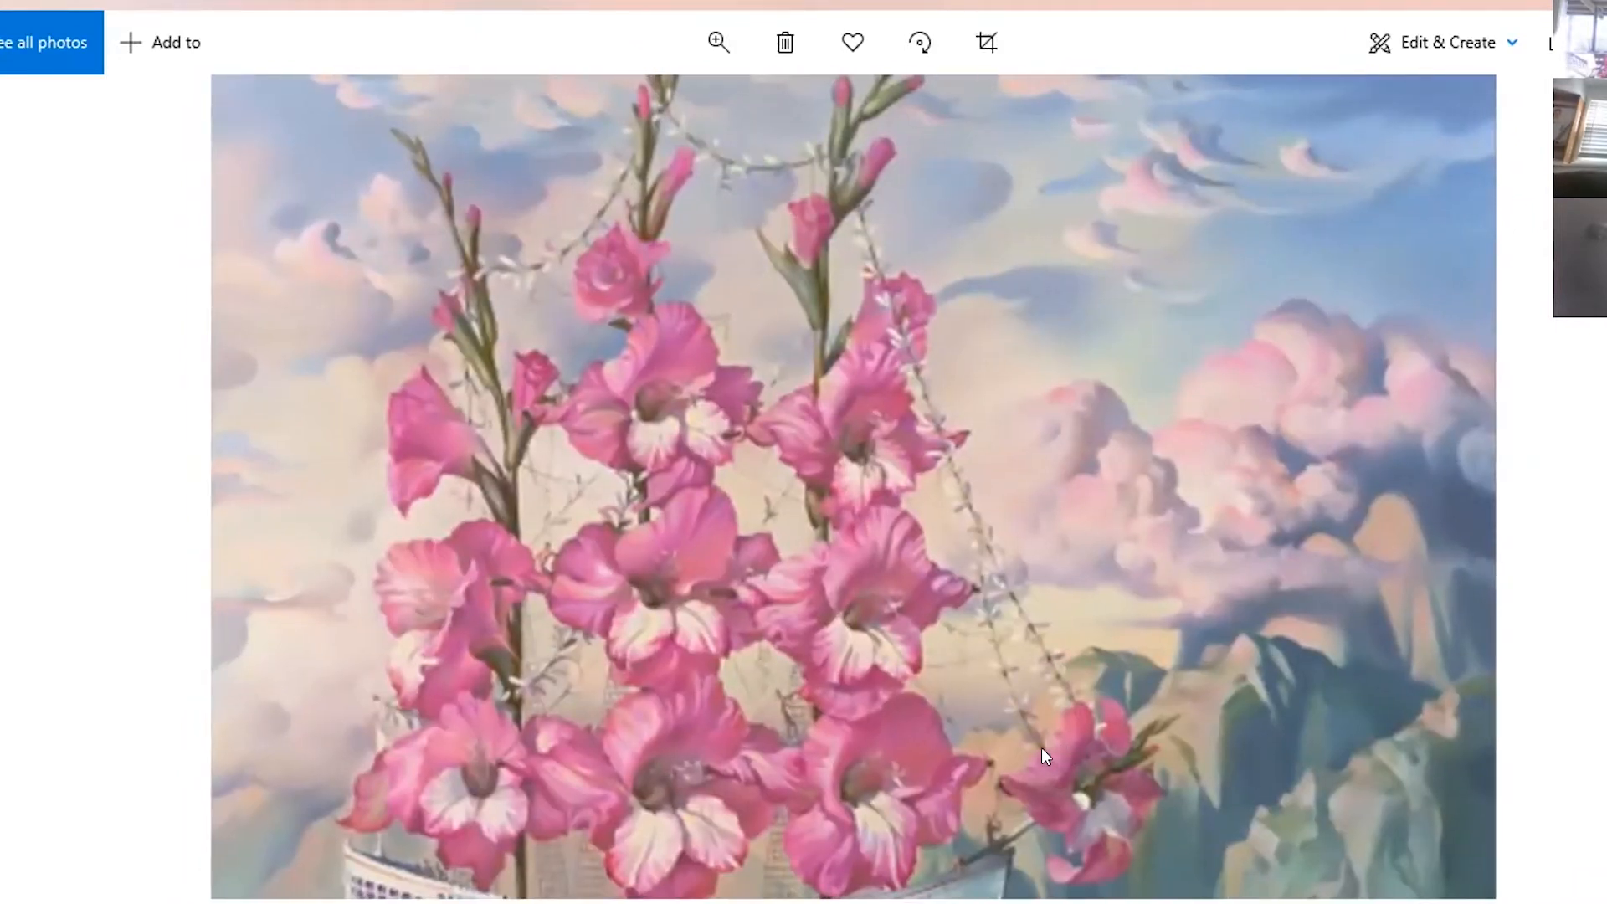
scroll(1042, 748, "down", 3)
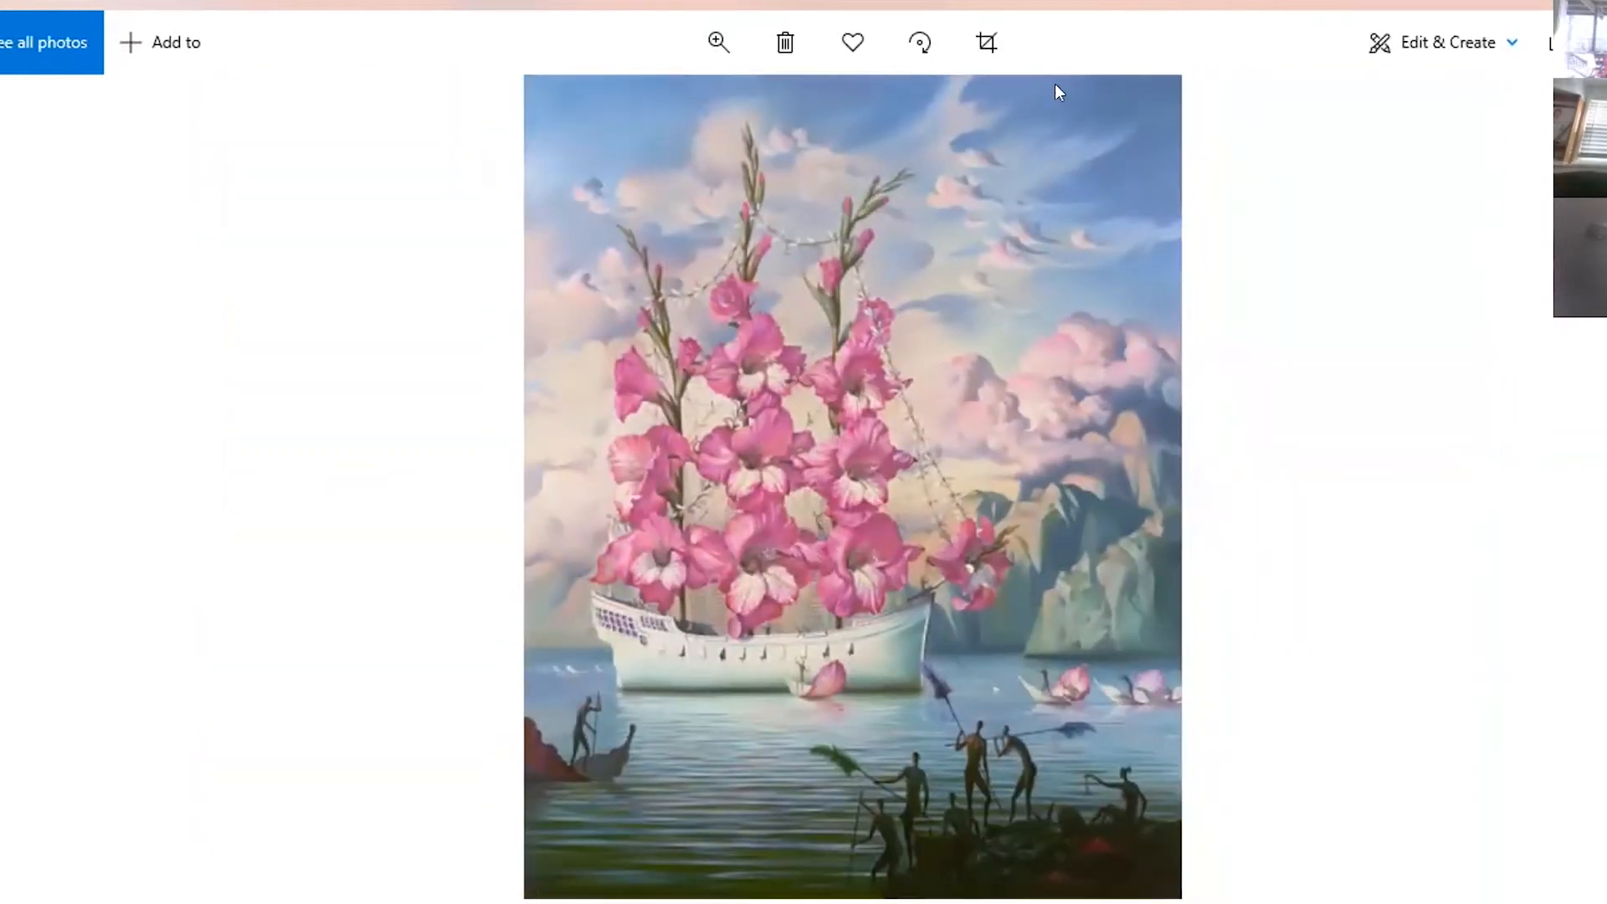
Show the next image, the cloud-shaped balloon over the lake, and examine it enlarged.
left_click(1606, 488)
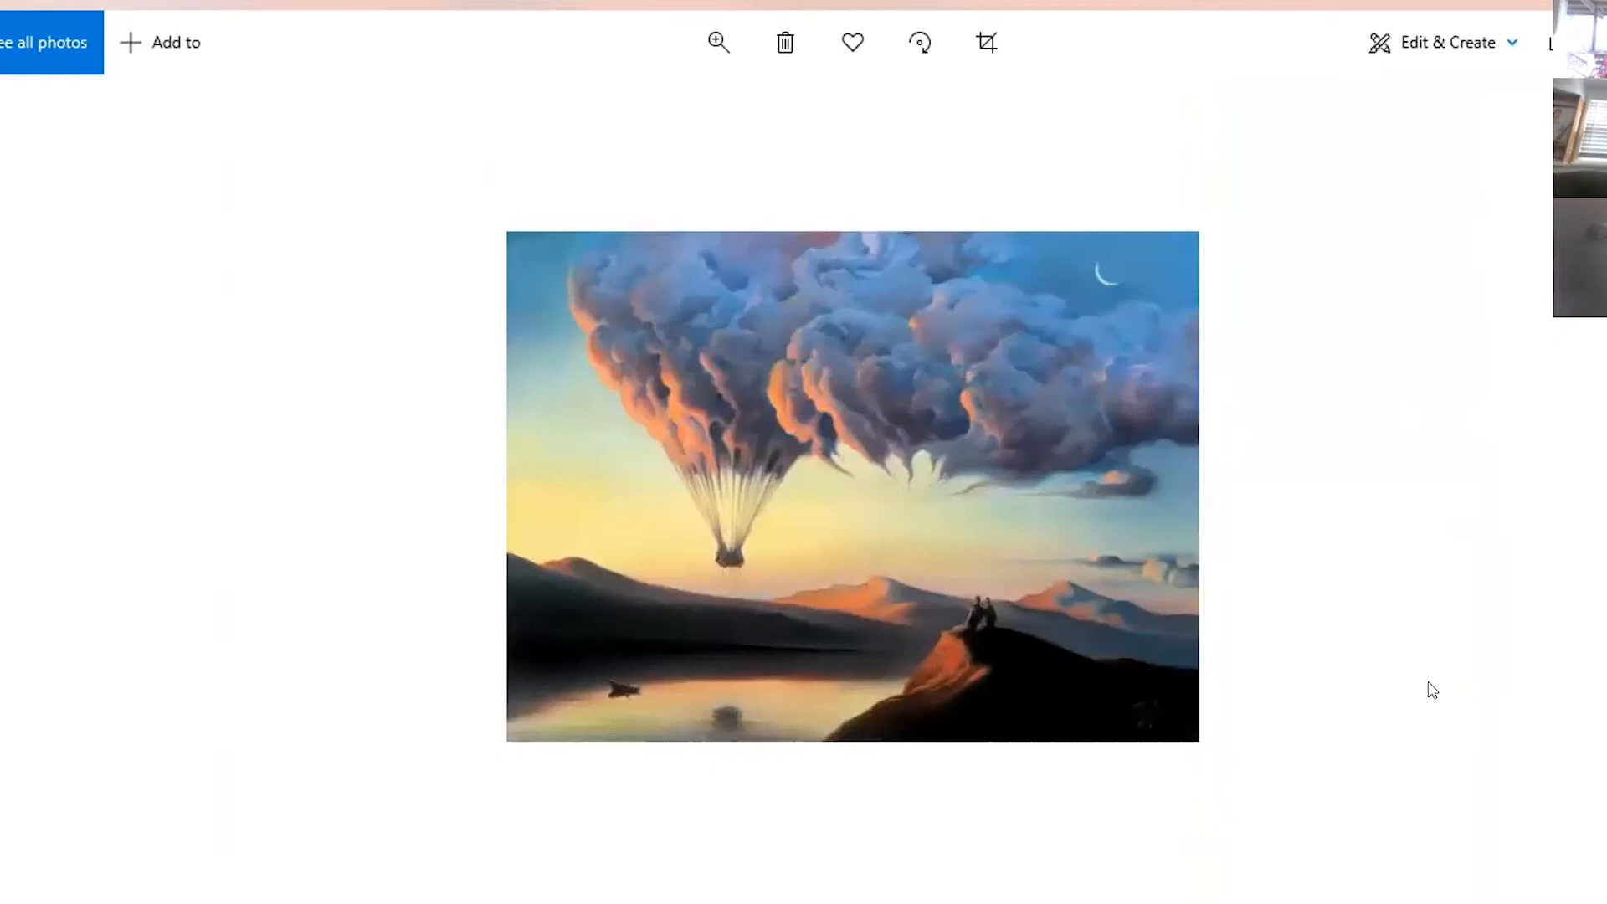
scroll(1227, 603, "up", 1)
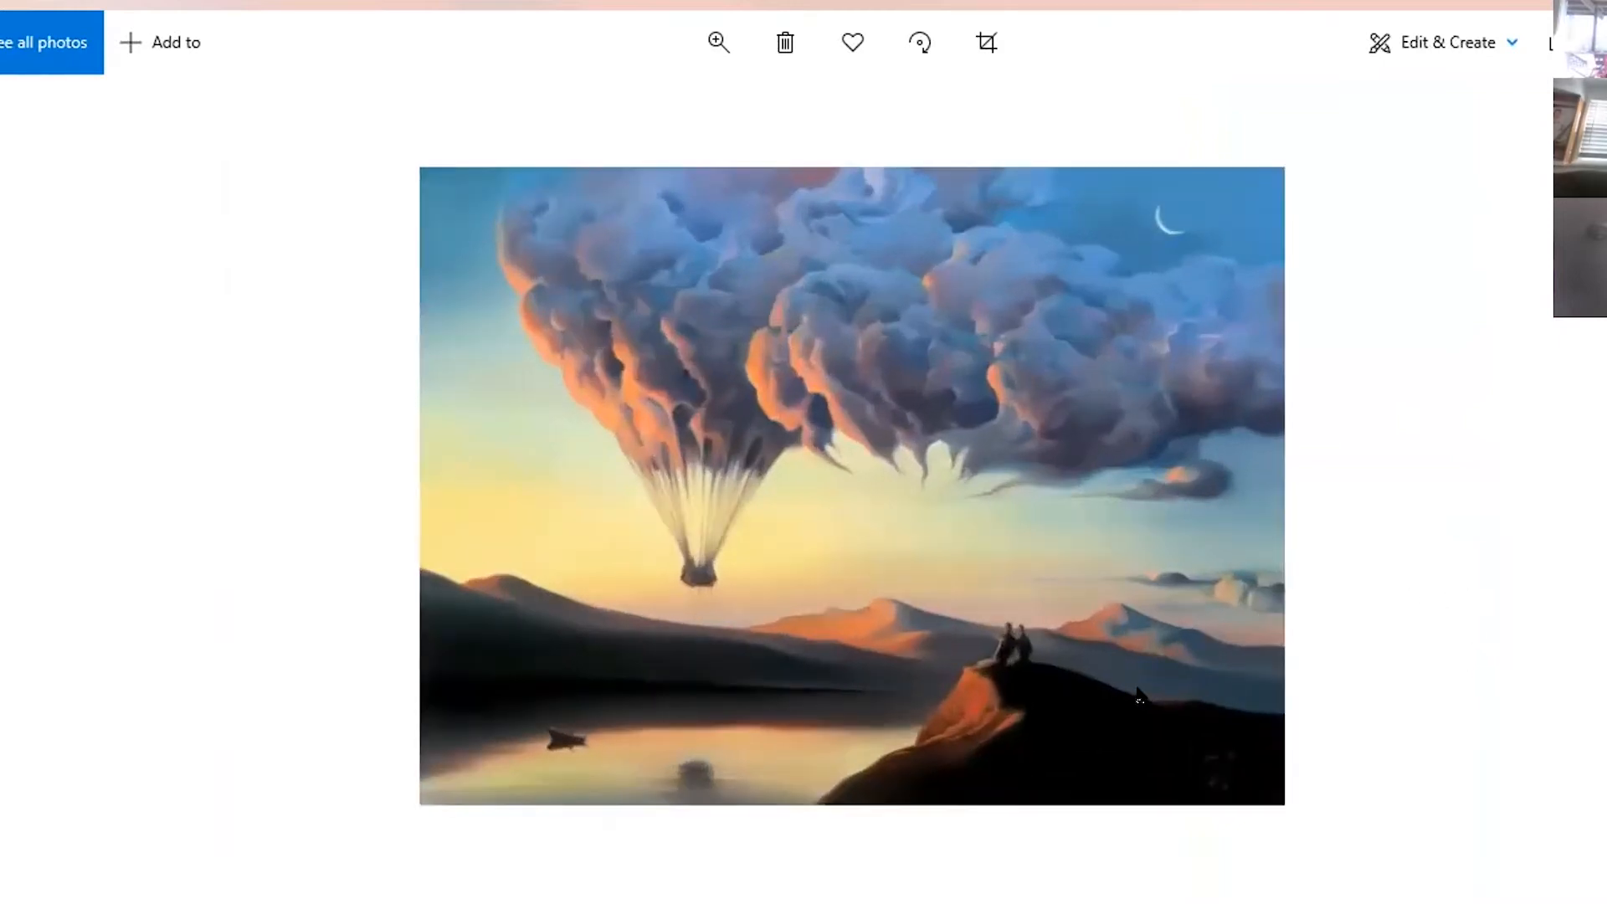
scroll(1043, 747, "up", 1)
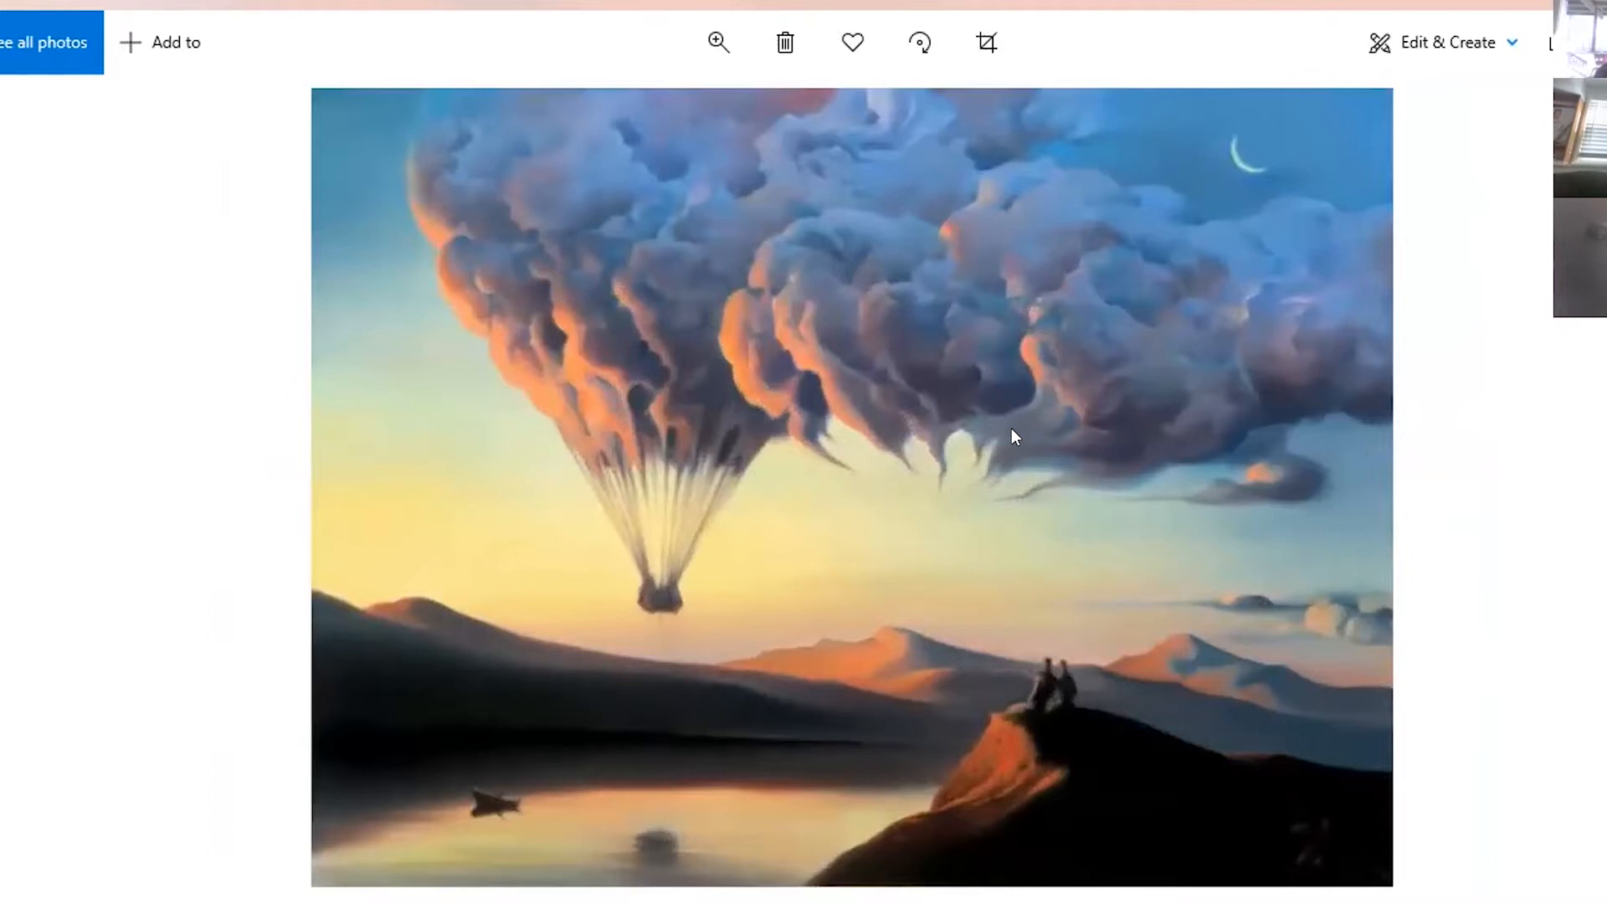
scroll(1013, 430, "down", 2)
Move on through the giant seashell image to the floating rock above the man with an umbrella and view it reduced.
key("Right")
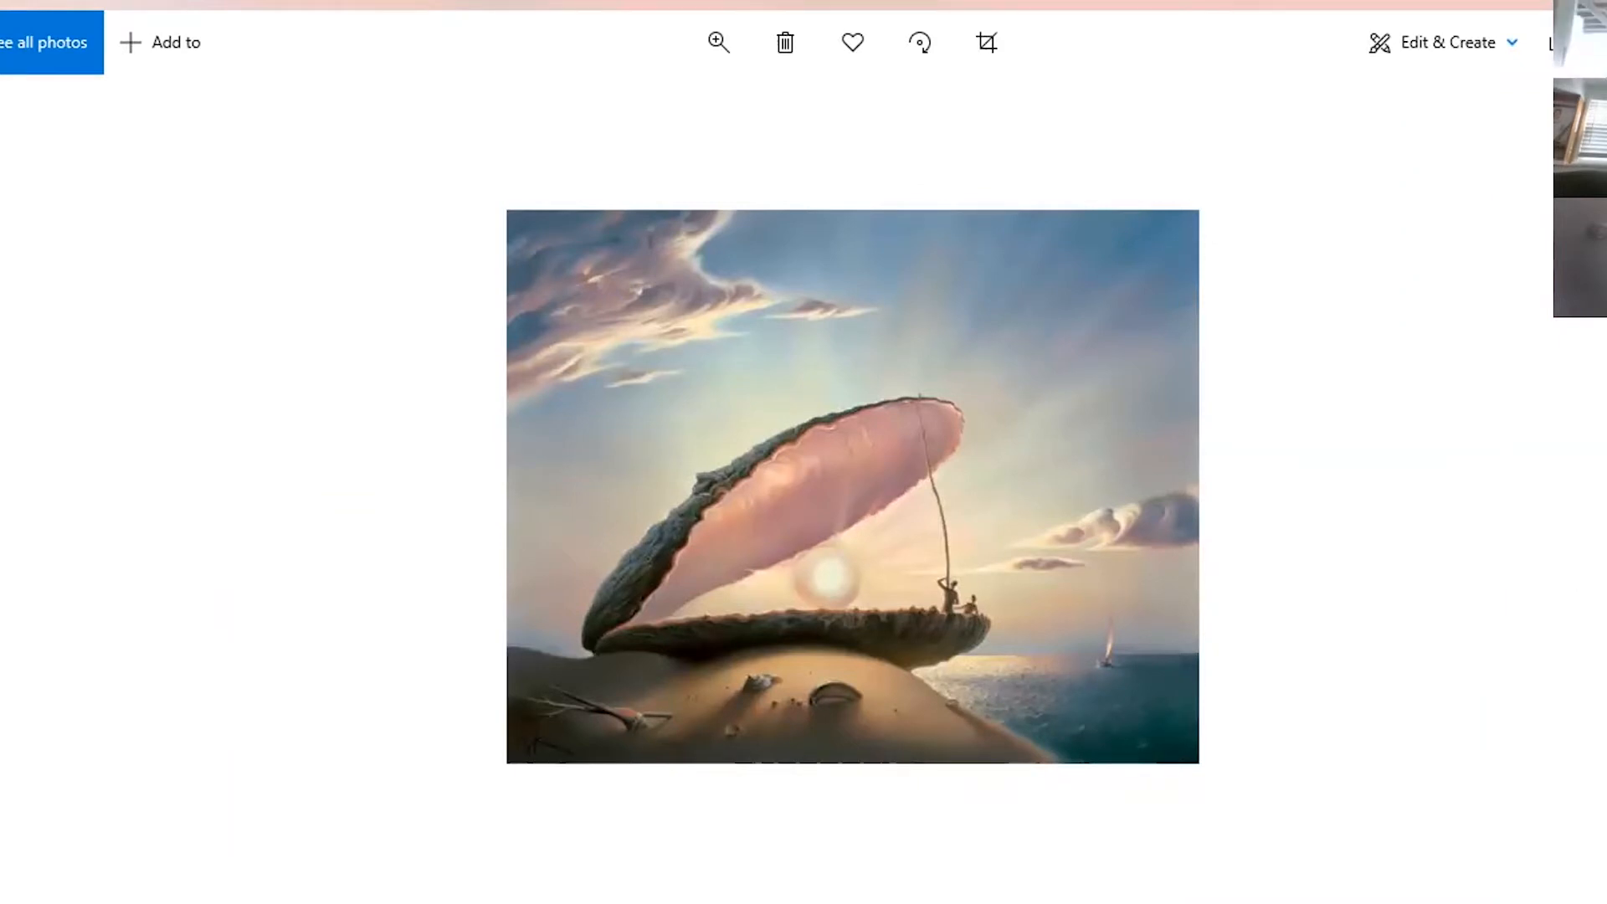
key("Right")
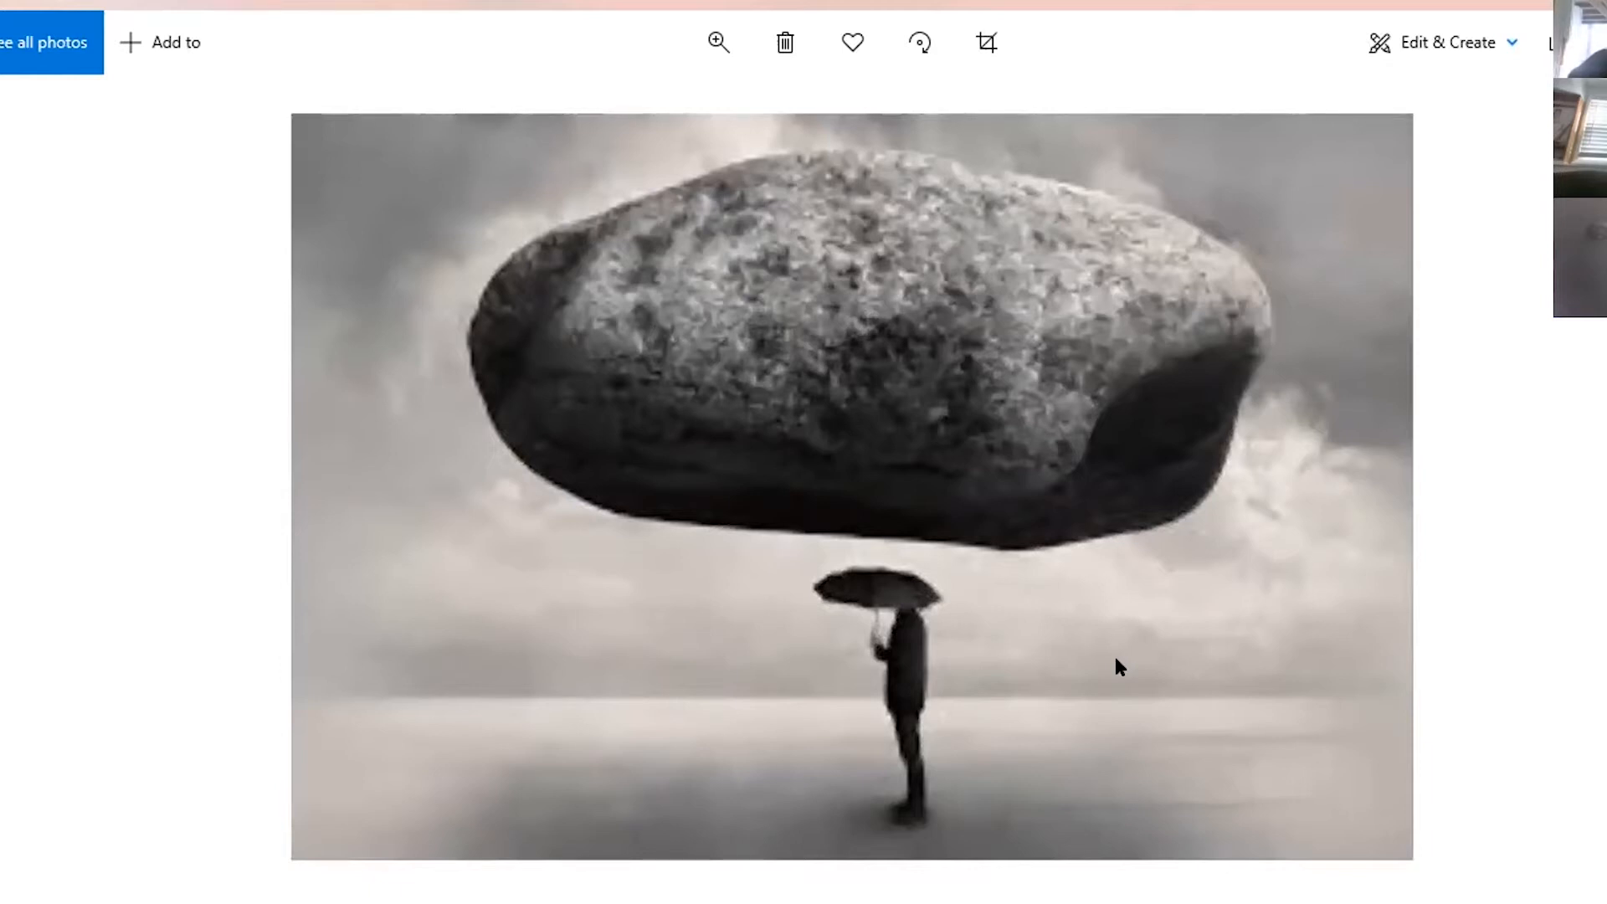
scroll(1116, 659, "down", 5)
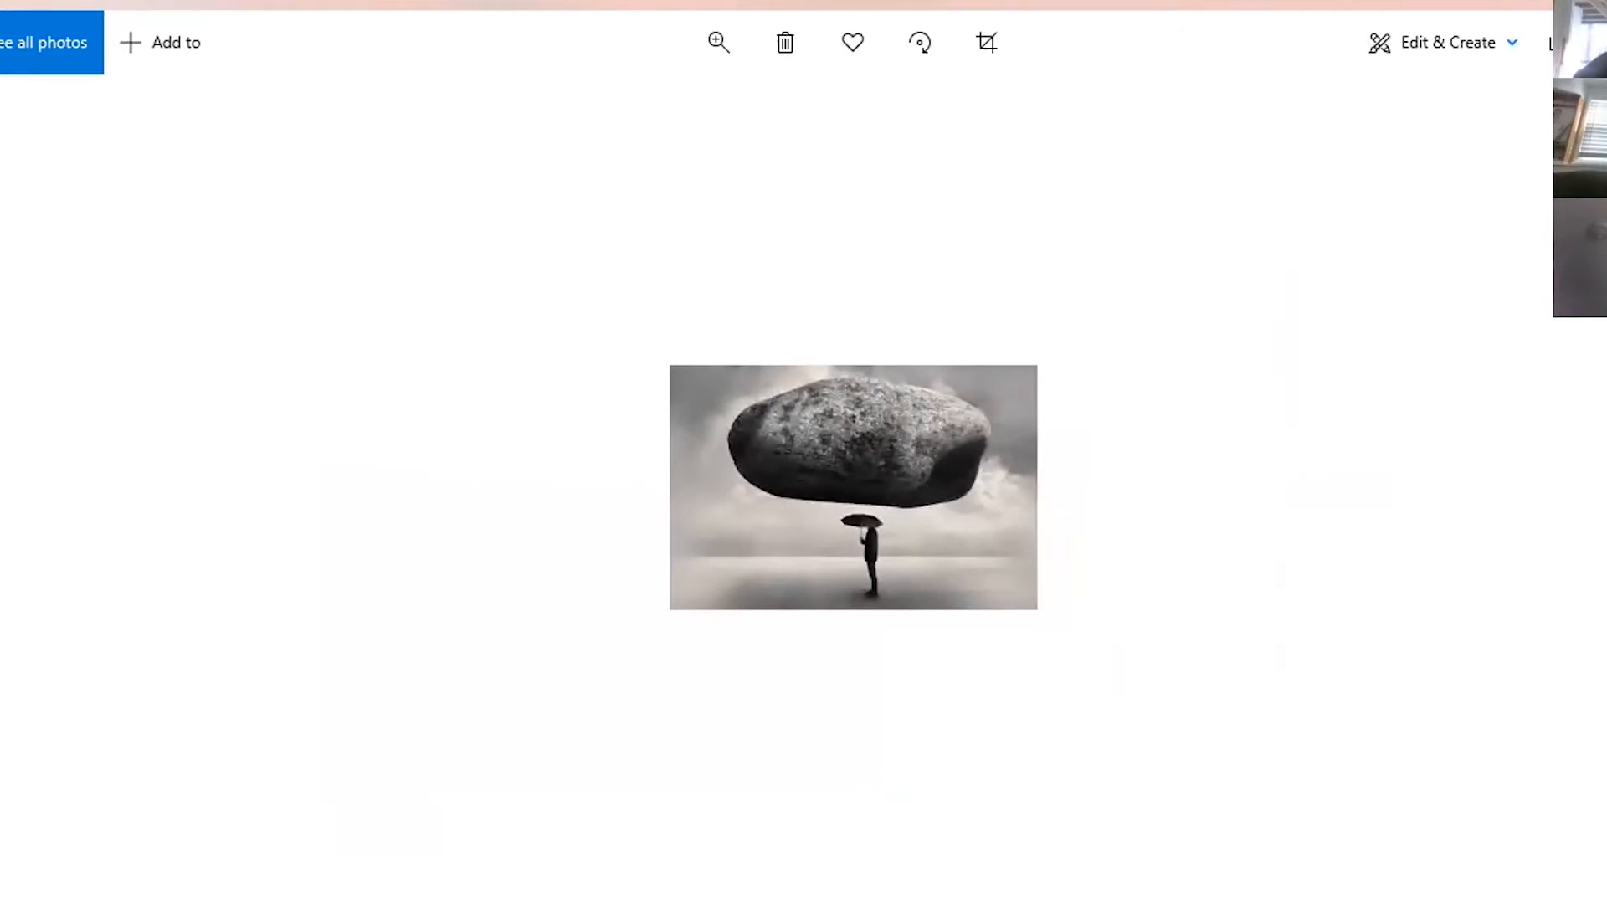
Show the open-mouth image and examine the stone path and archway inside the mouth up close.
key("Right")
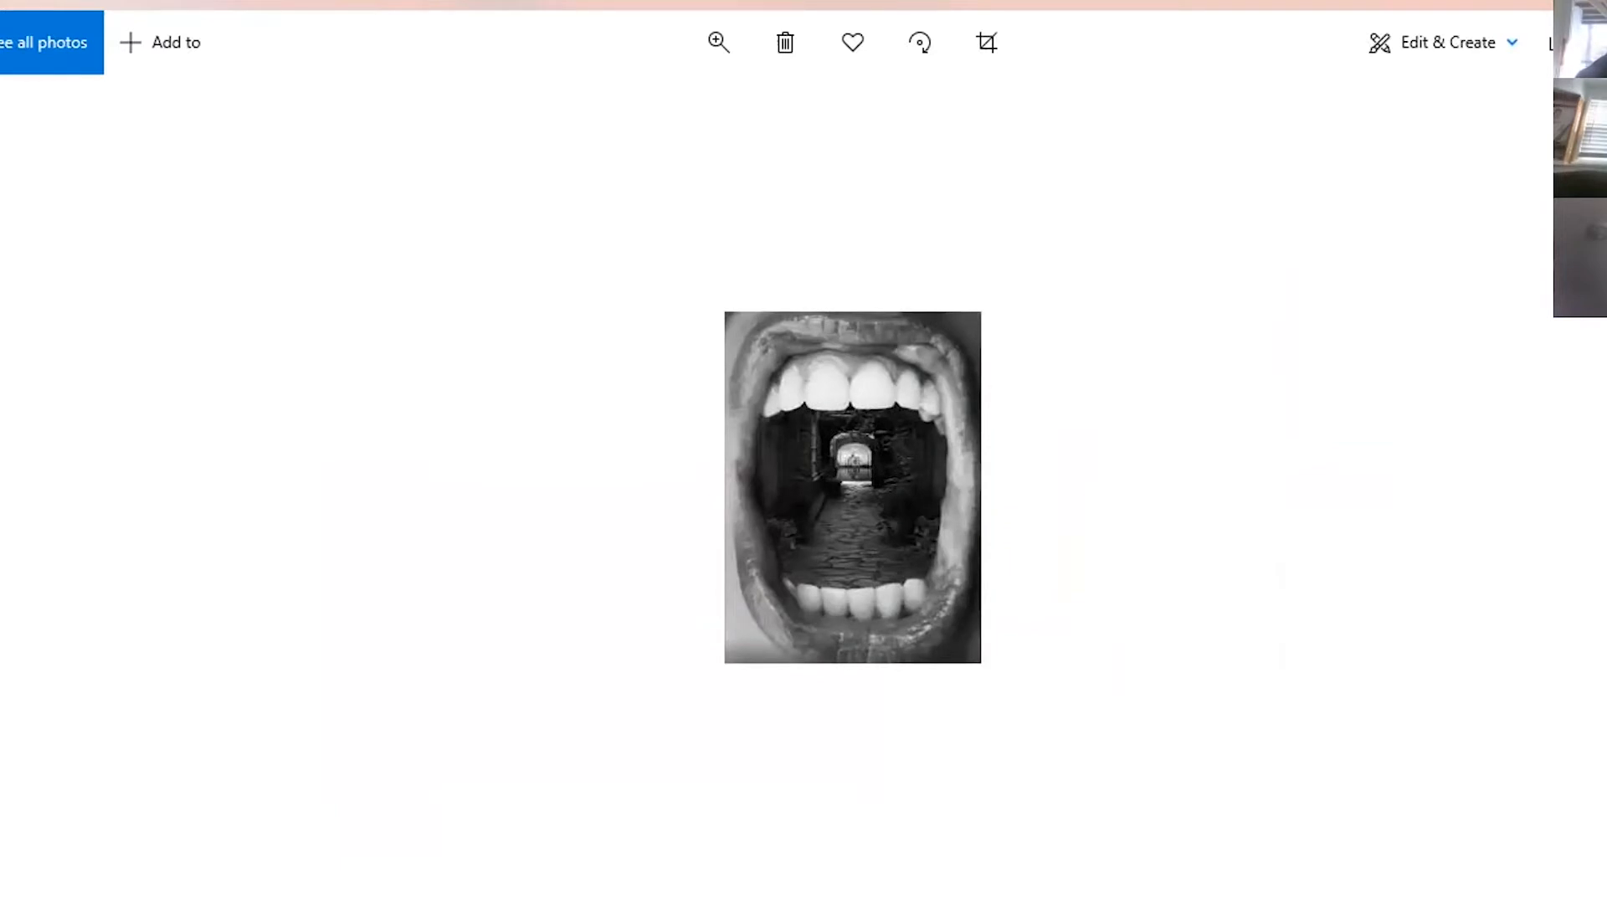
scroll(853, 488, "up", 5)
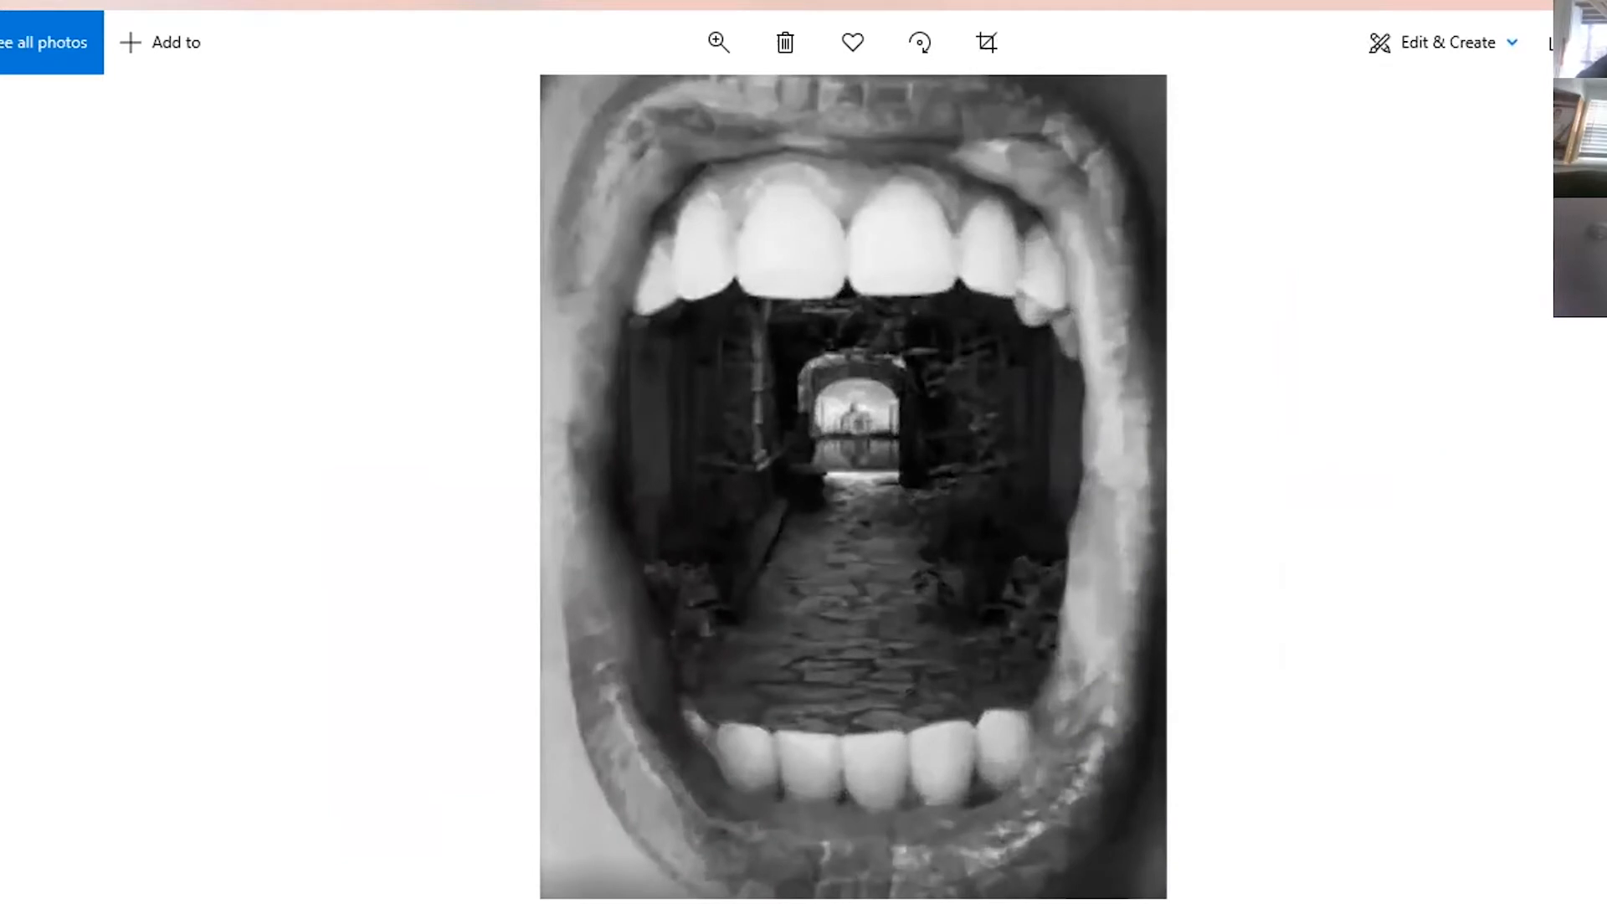
scroll(853, 487, "up", 1)
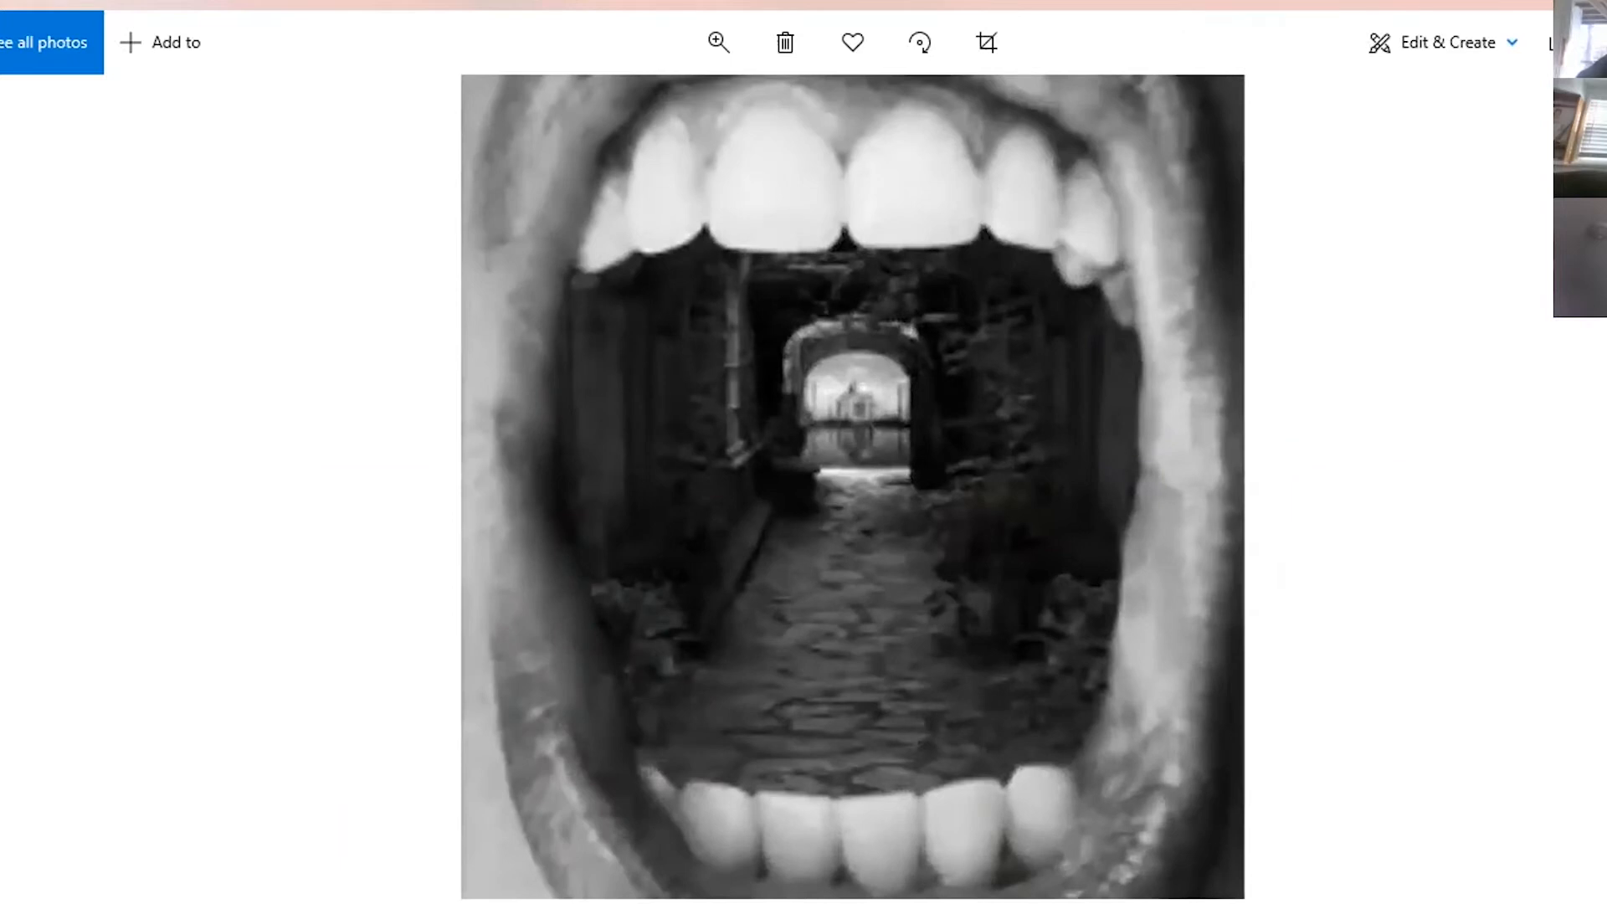
scroll(853, 477, "up", 1)
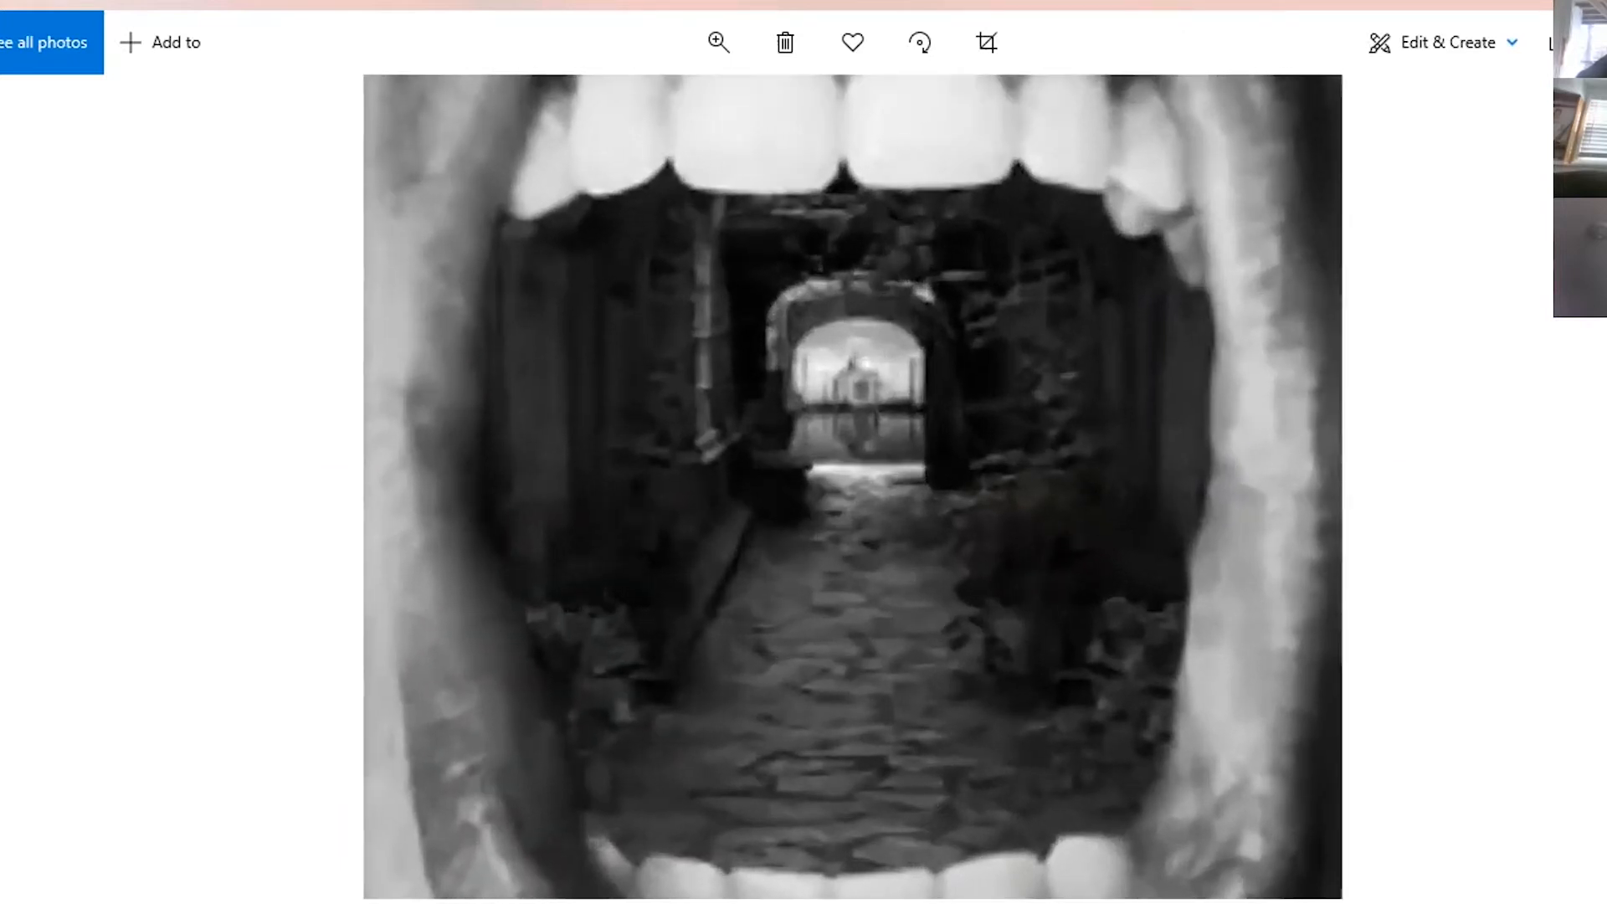
scroll(853, 487, "down", 6)
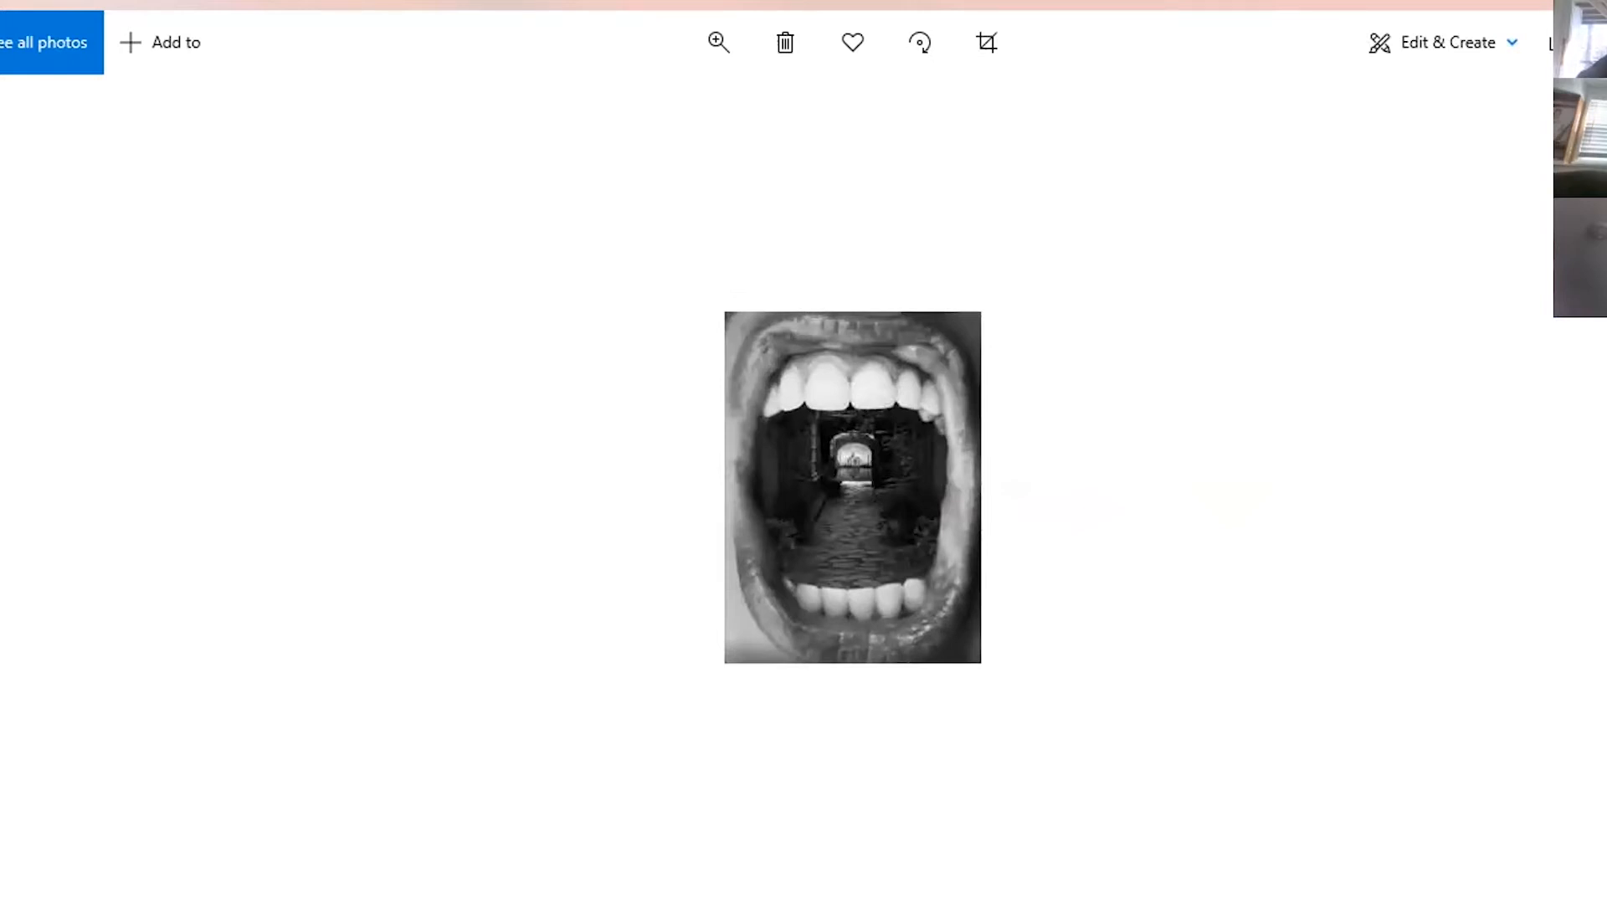
Show the image of the man hanging from a cloud and examine the figure, rope and mound up close.
key("Right")
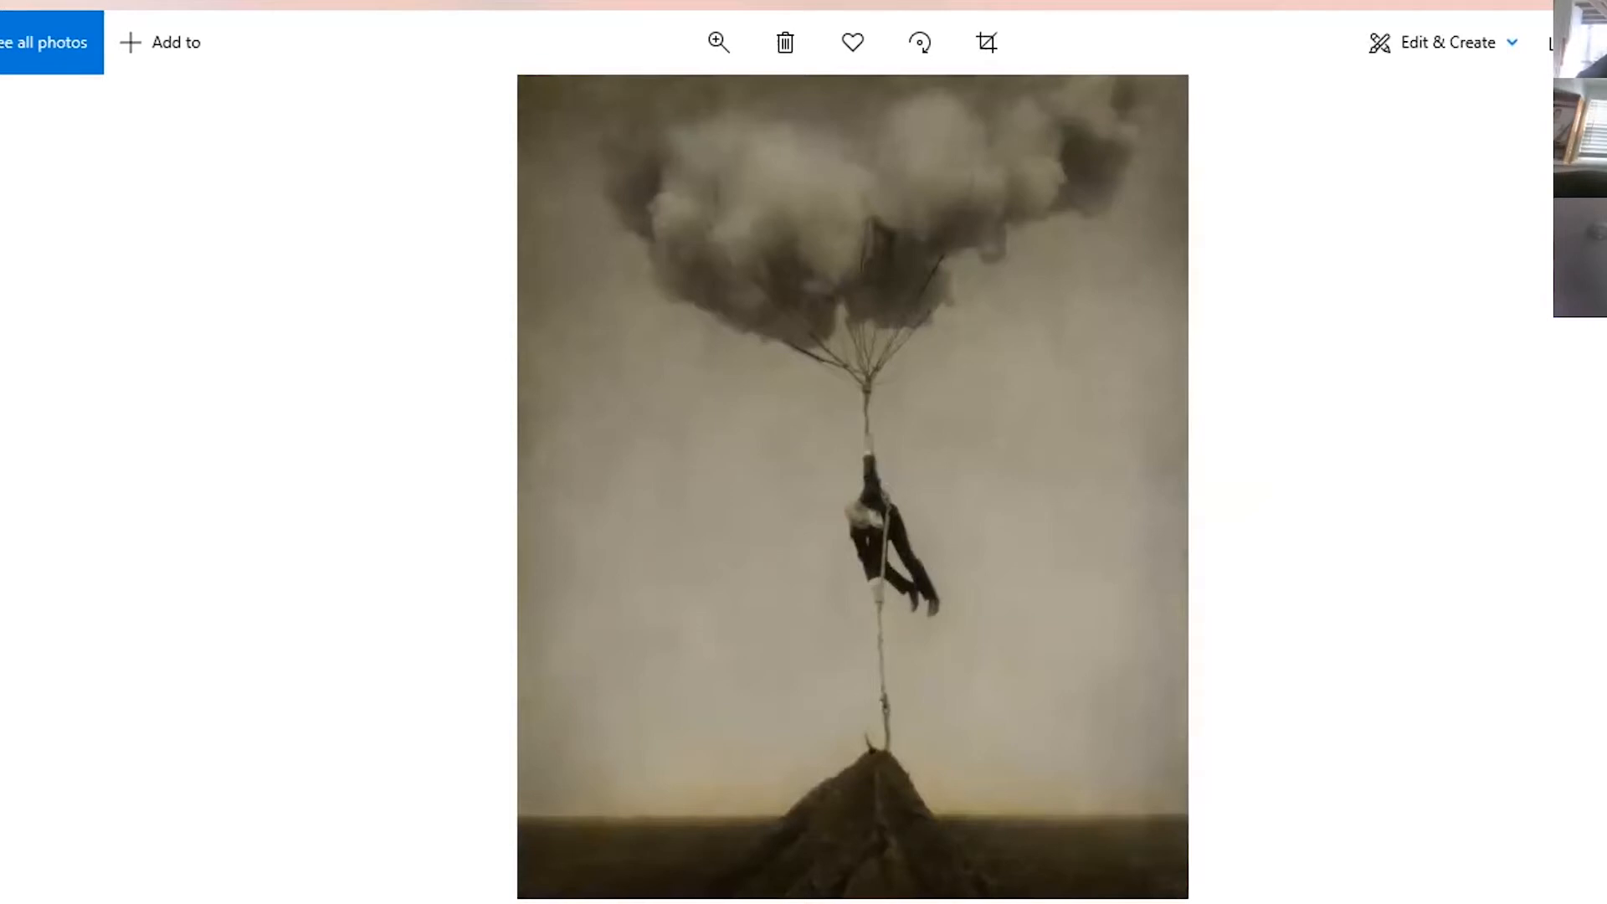
scroll(846, 684, "up", 3)
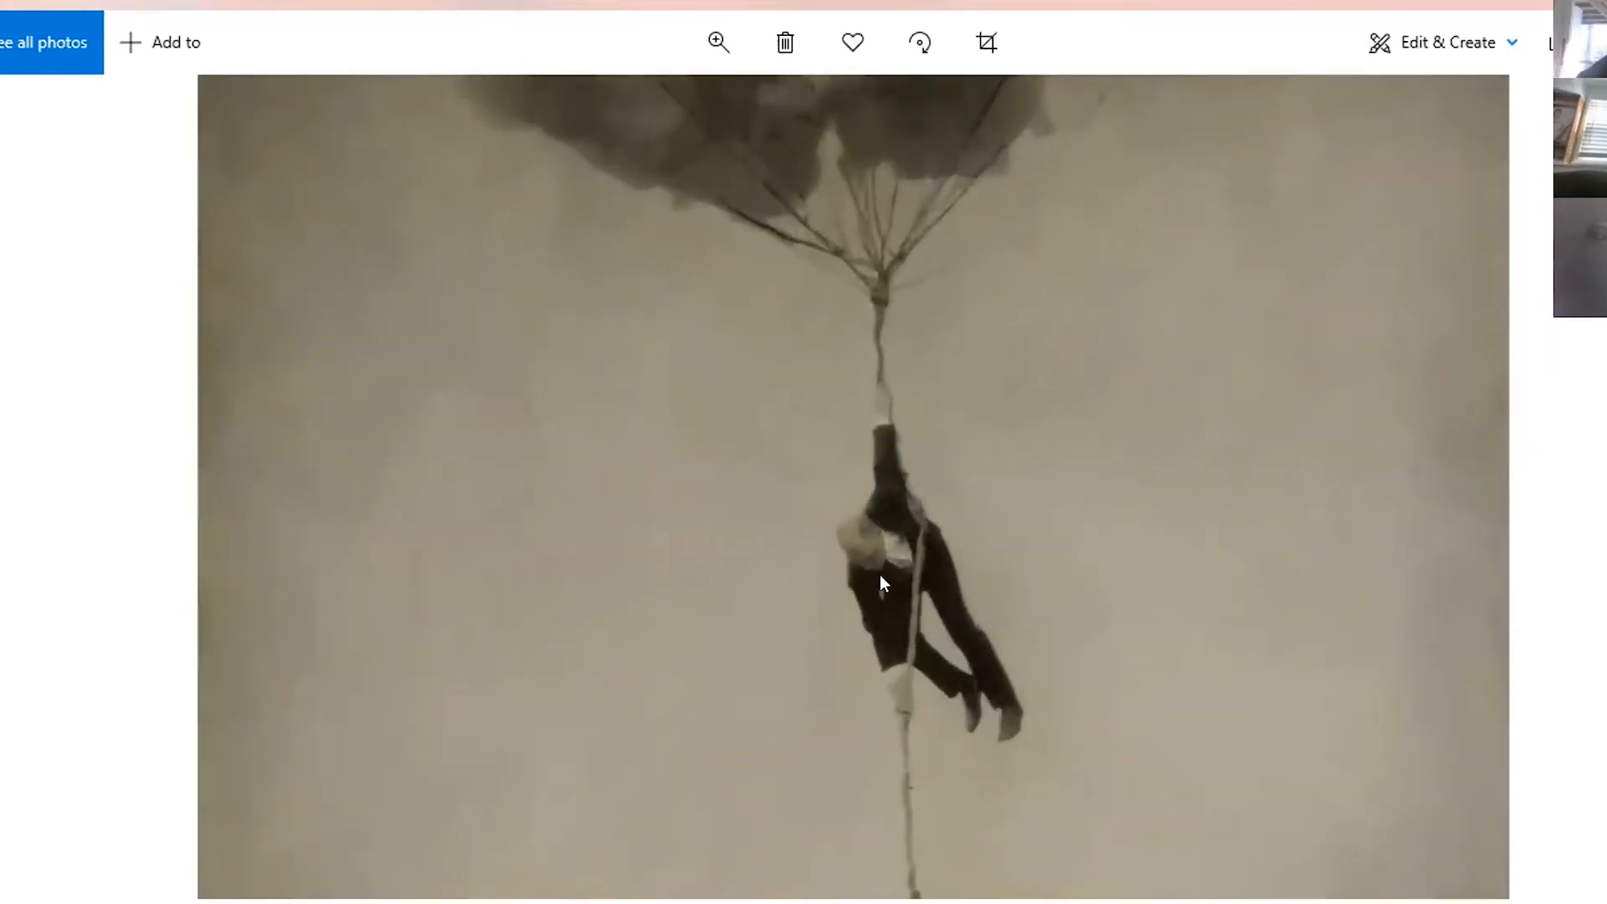
left_click_drag(1291, 489, 1075, 770)
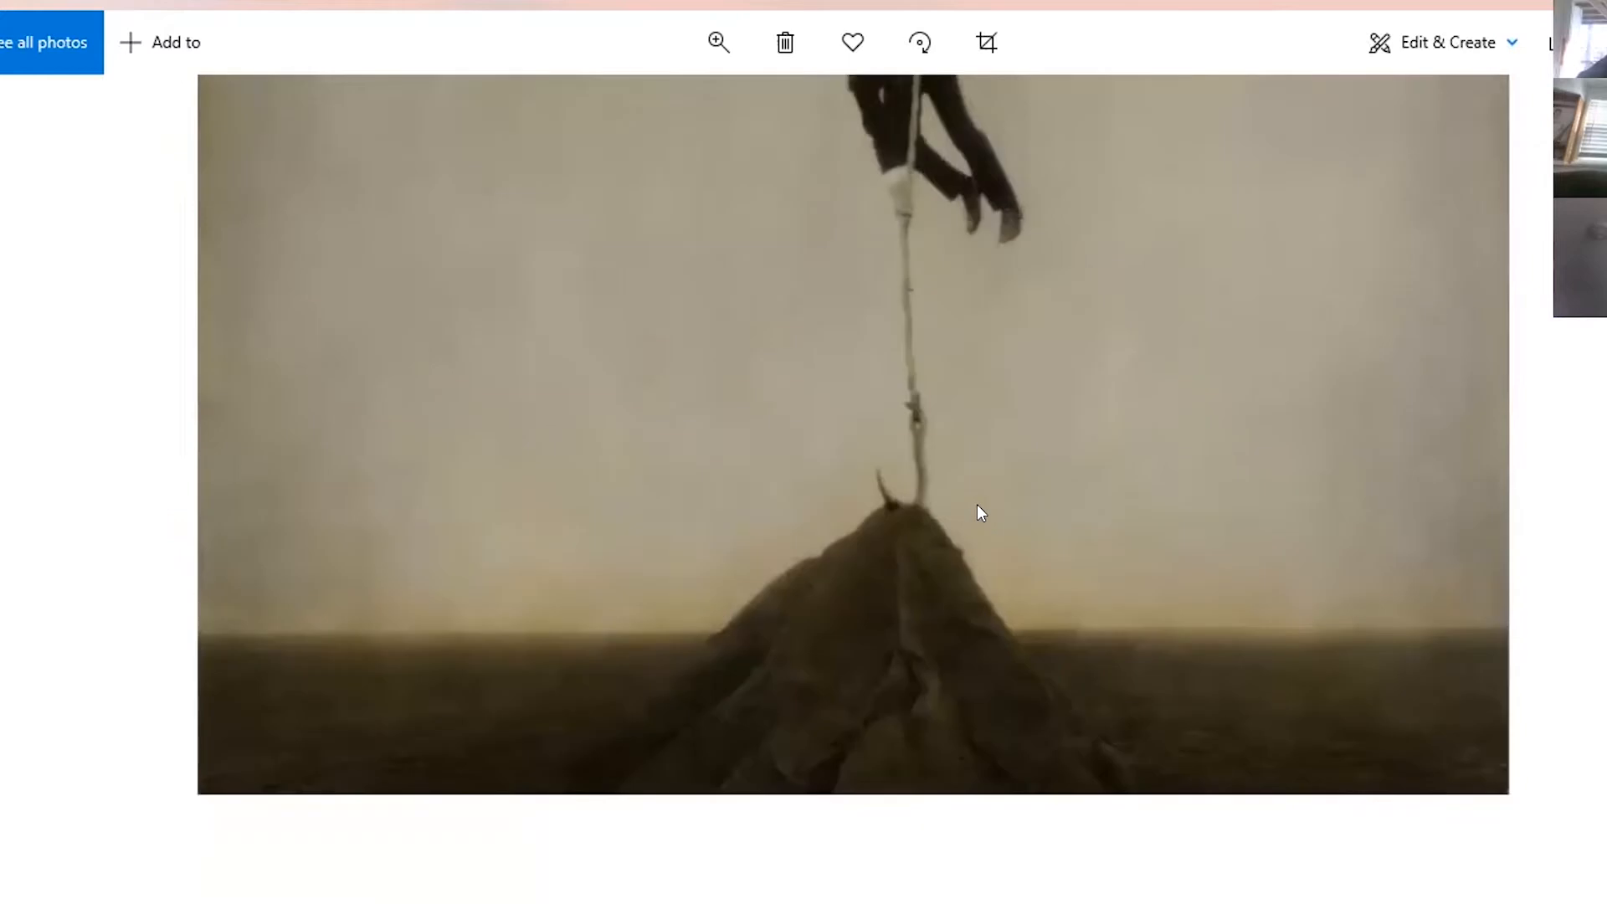
scroll(977, 573, "down", 3)
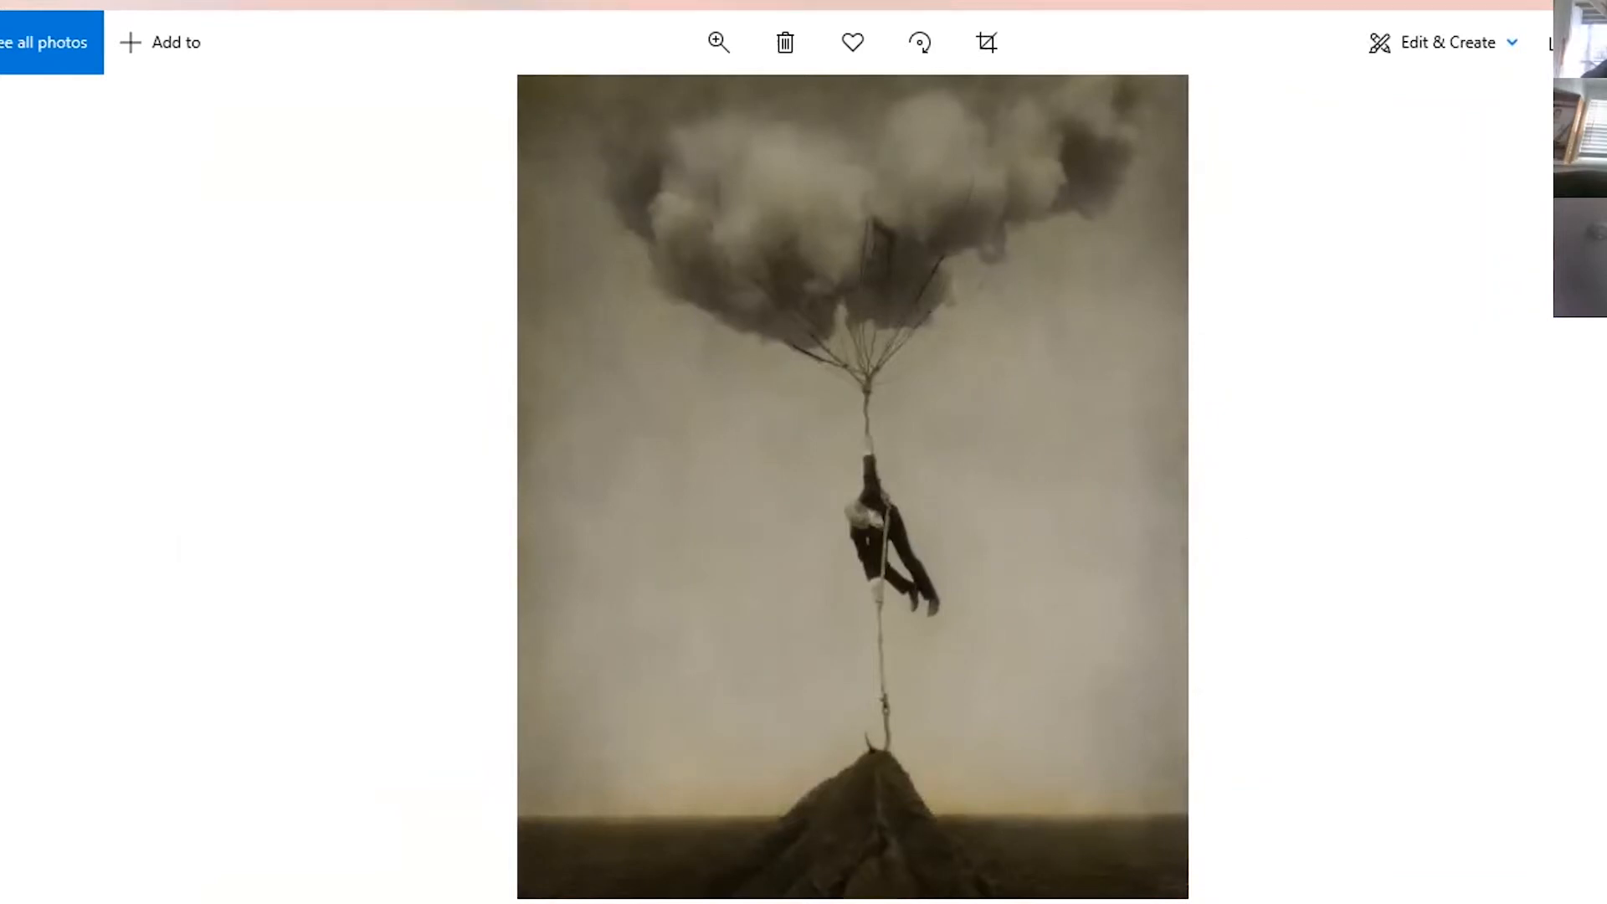
Advance past the teacup image to the mountain camel and examine its legs, rocky humps and the rope bridge up close.
key("Right")
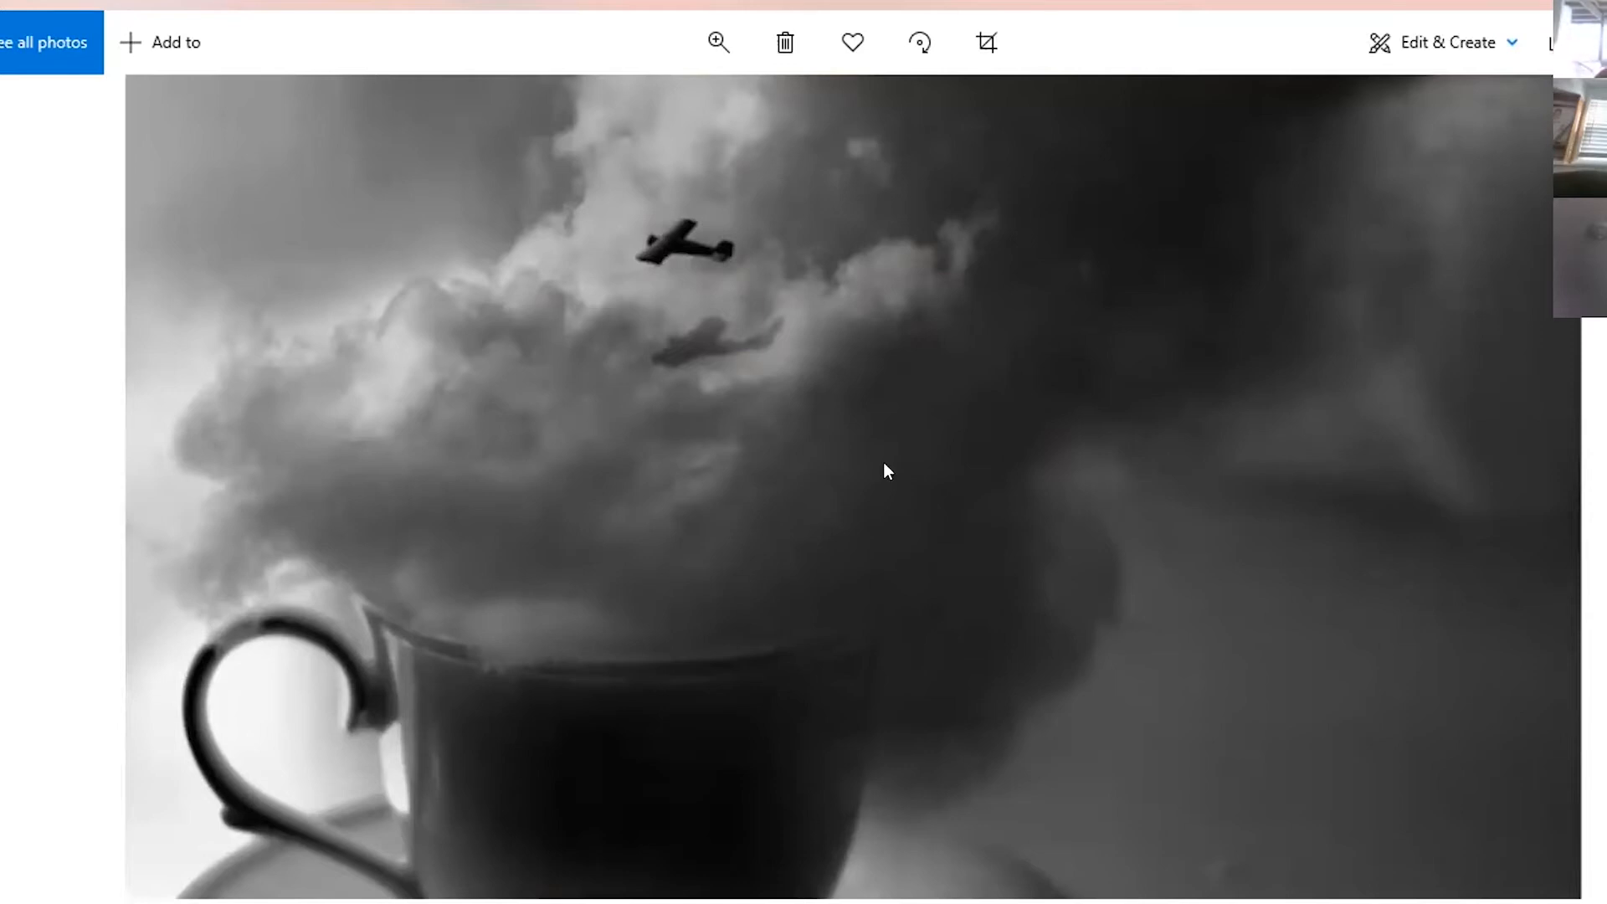
left_click(1579, 512)
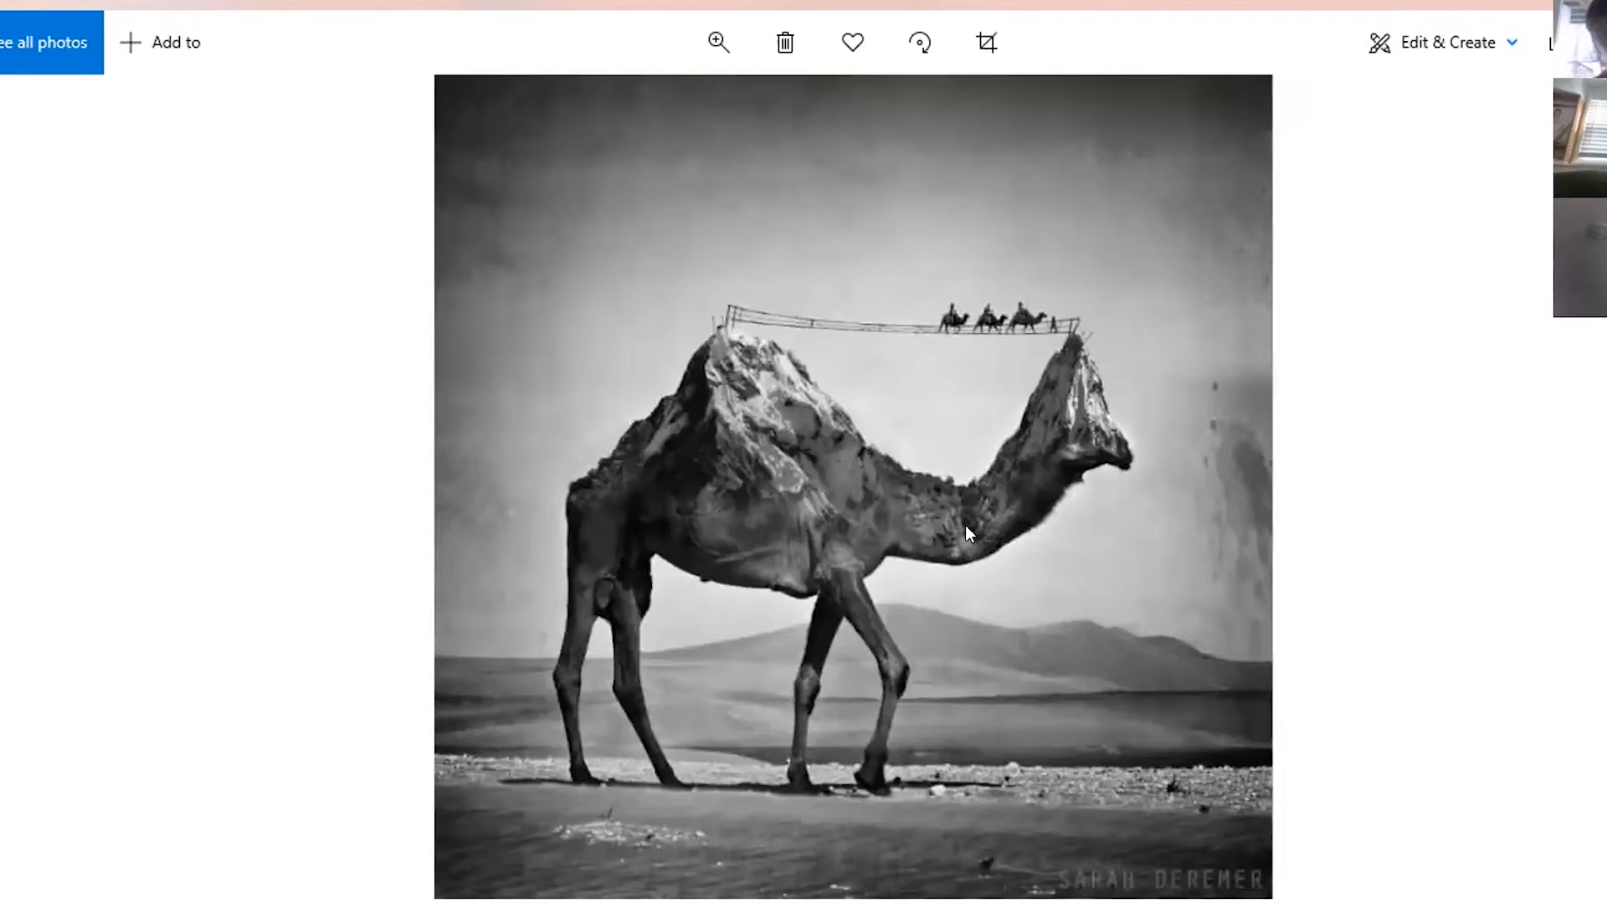
scroll(967, 533, "up", 3)
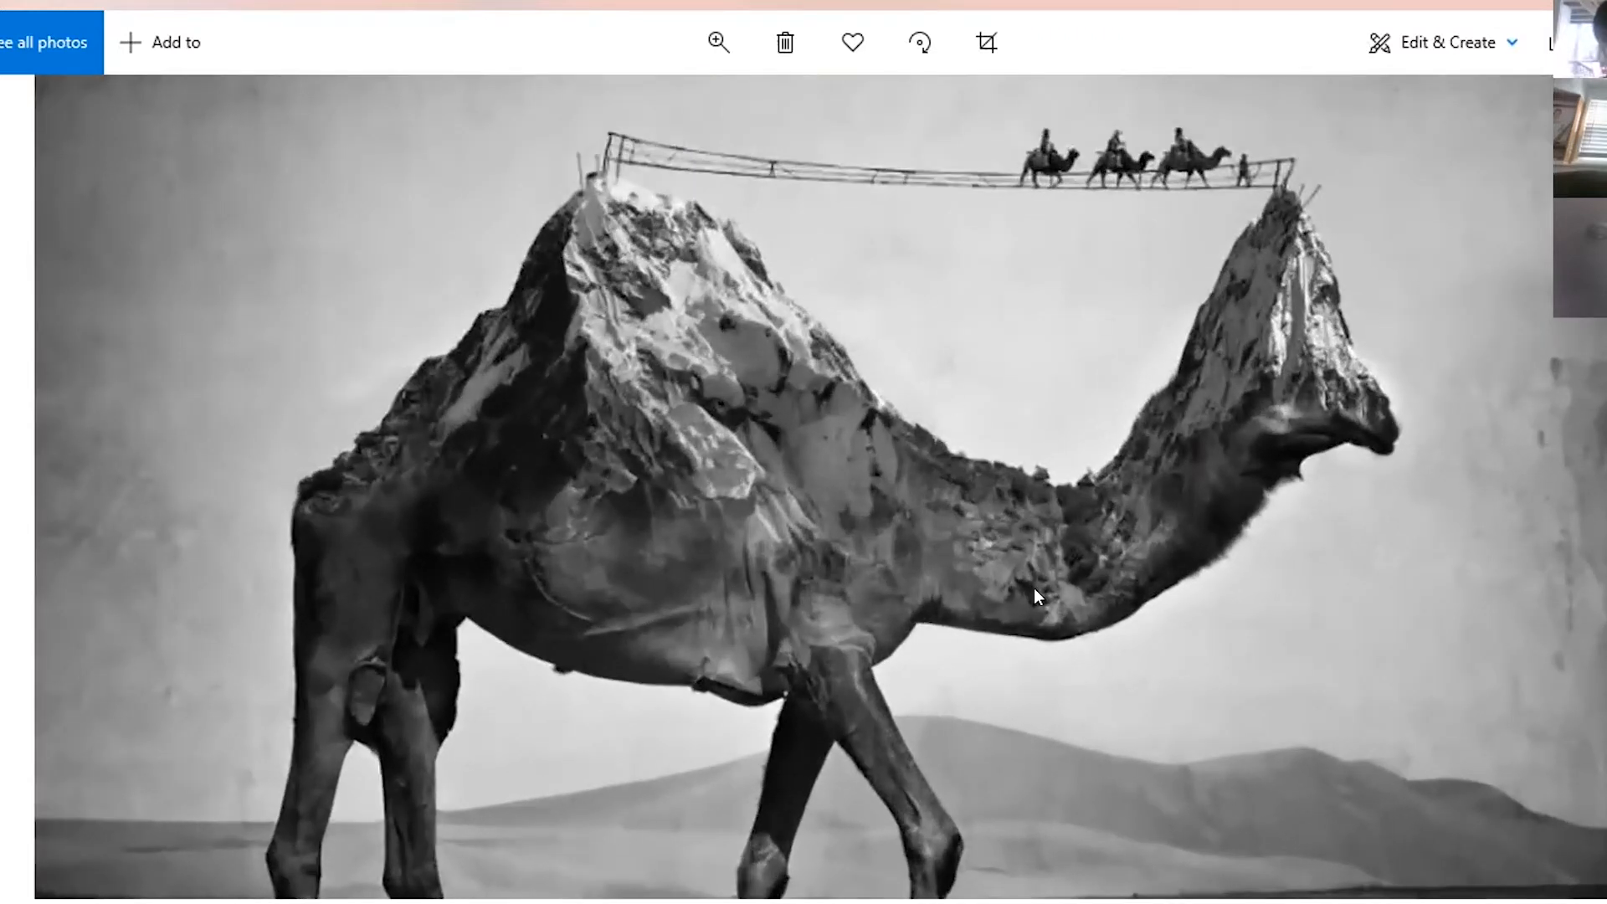
left_click_drag(964, 874, 1015, 464)
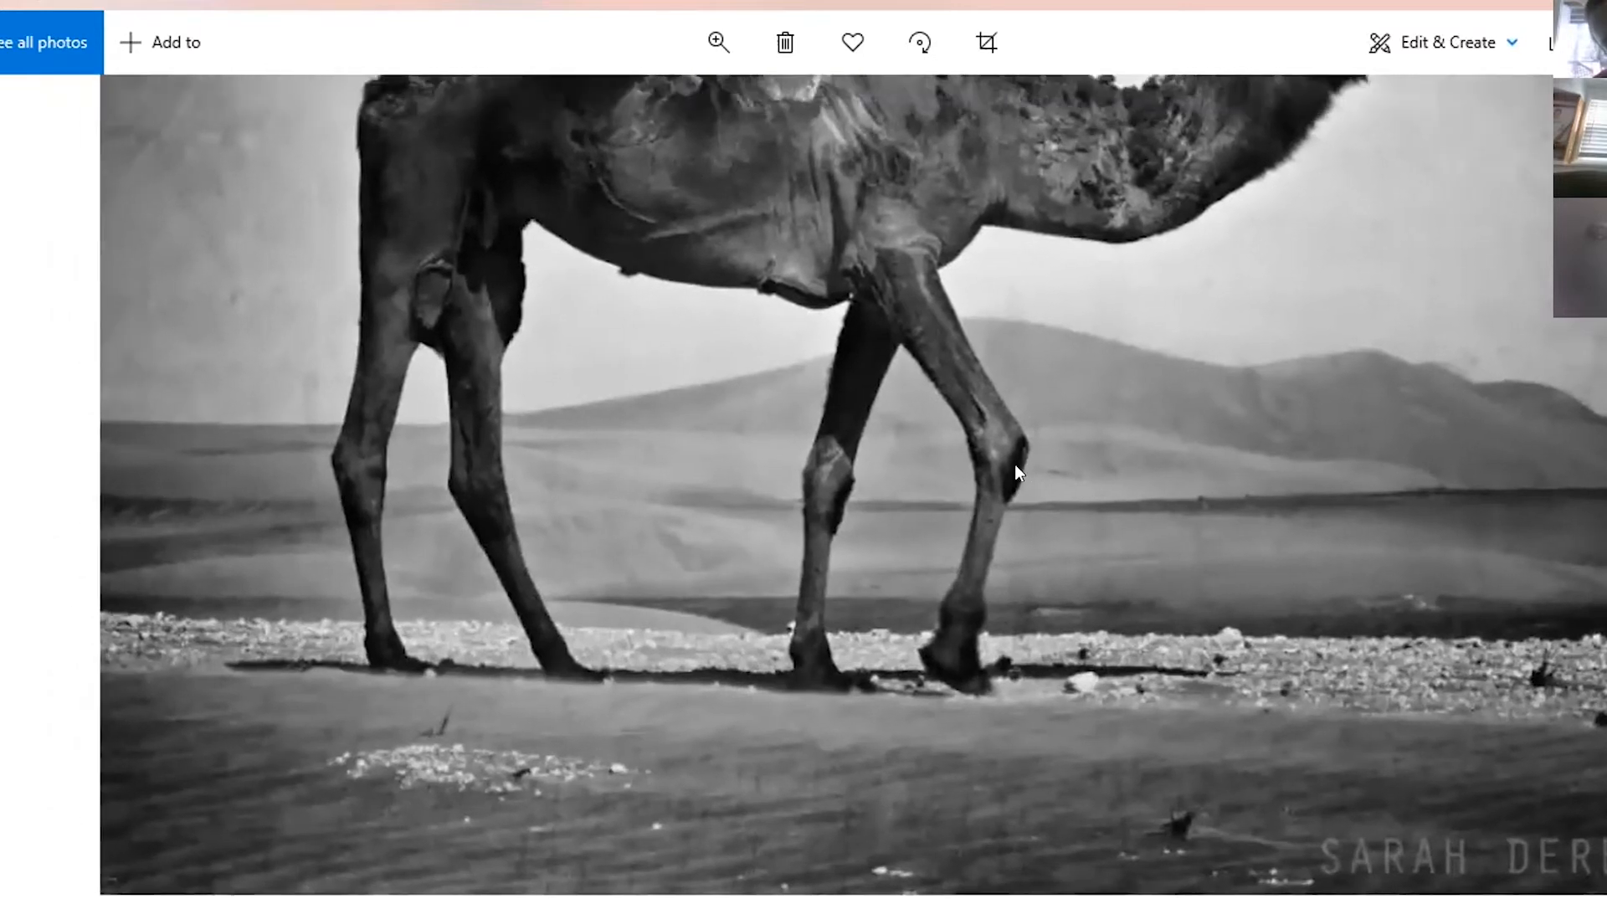
scroll(1015, 464, "down", 5)
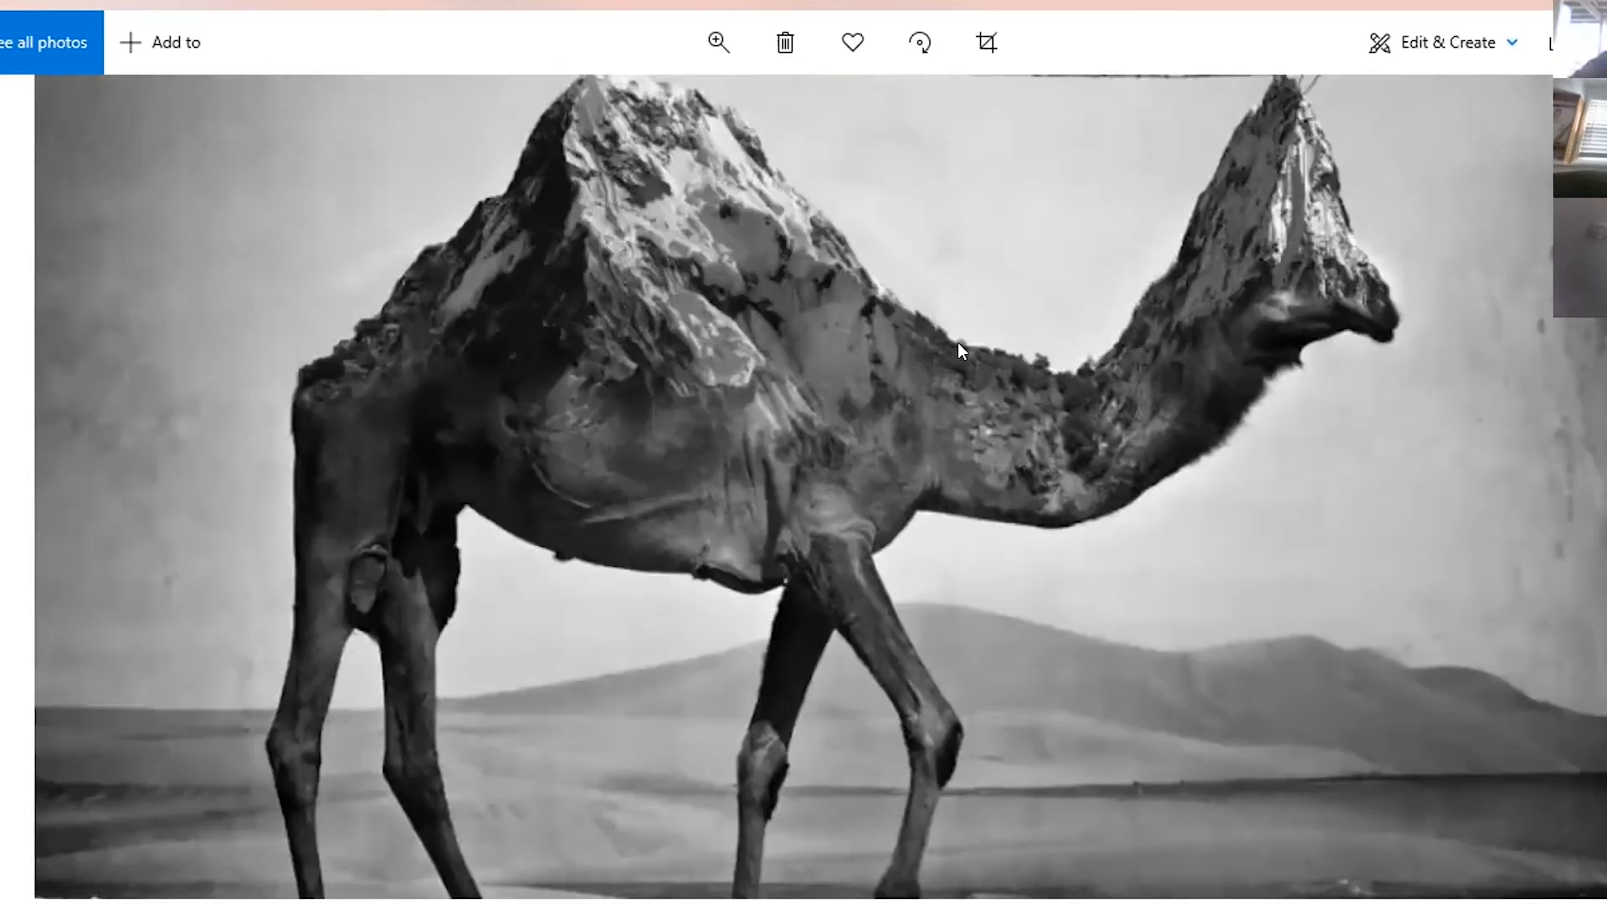
left_click_drag(907, 345, 890, 661)
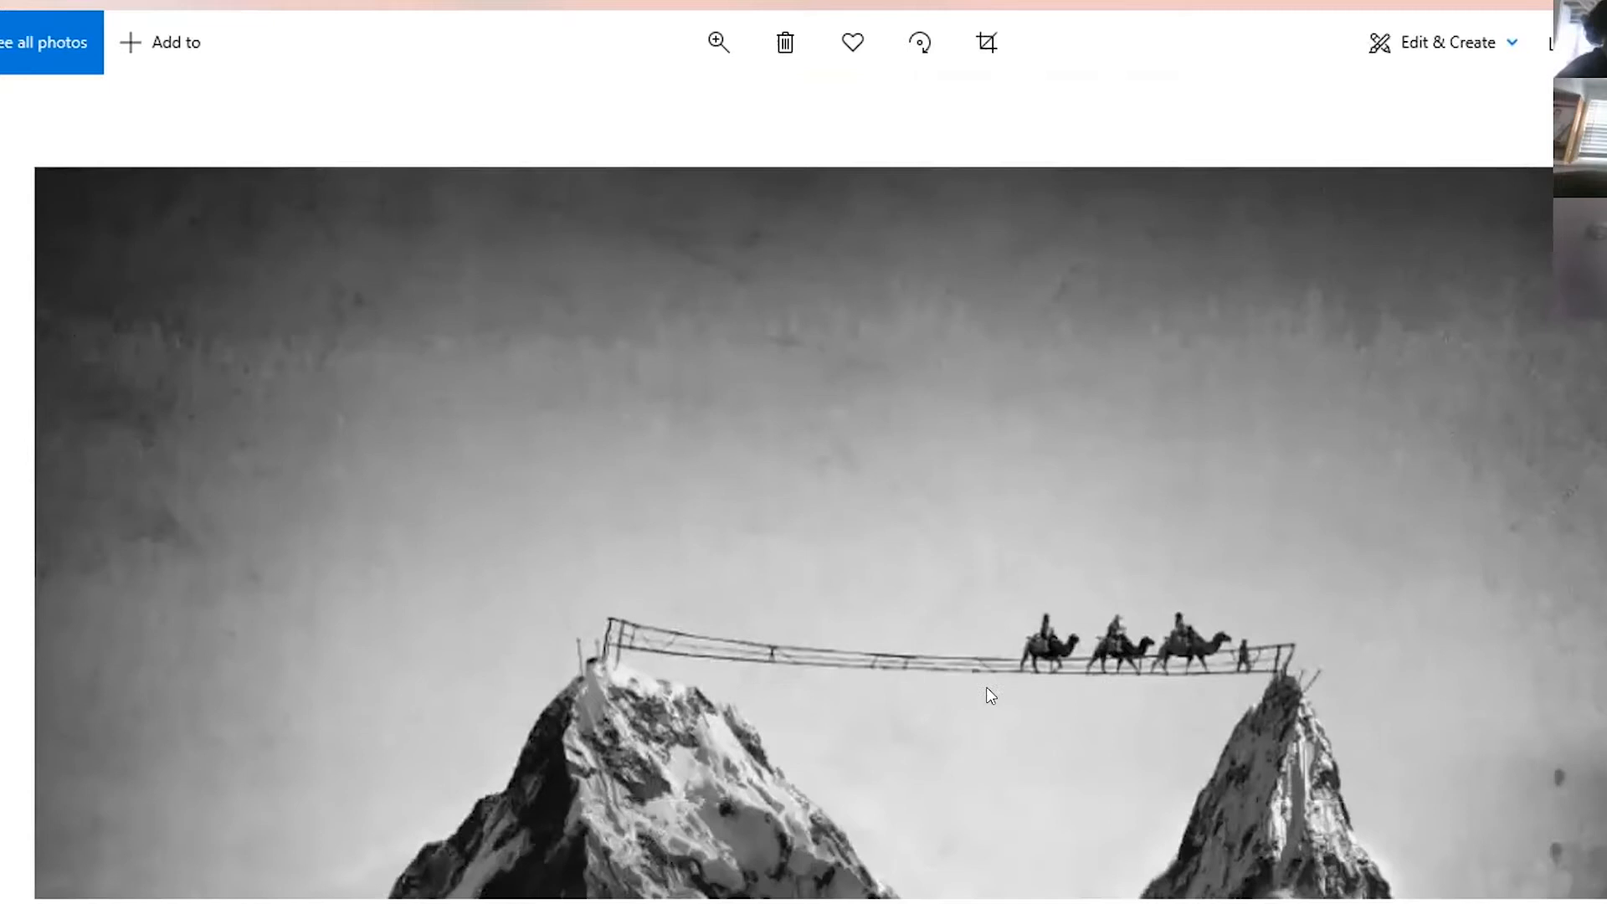
left_click_drag(953, 360, 966, 529)
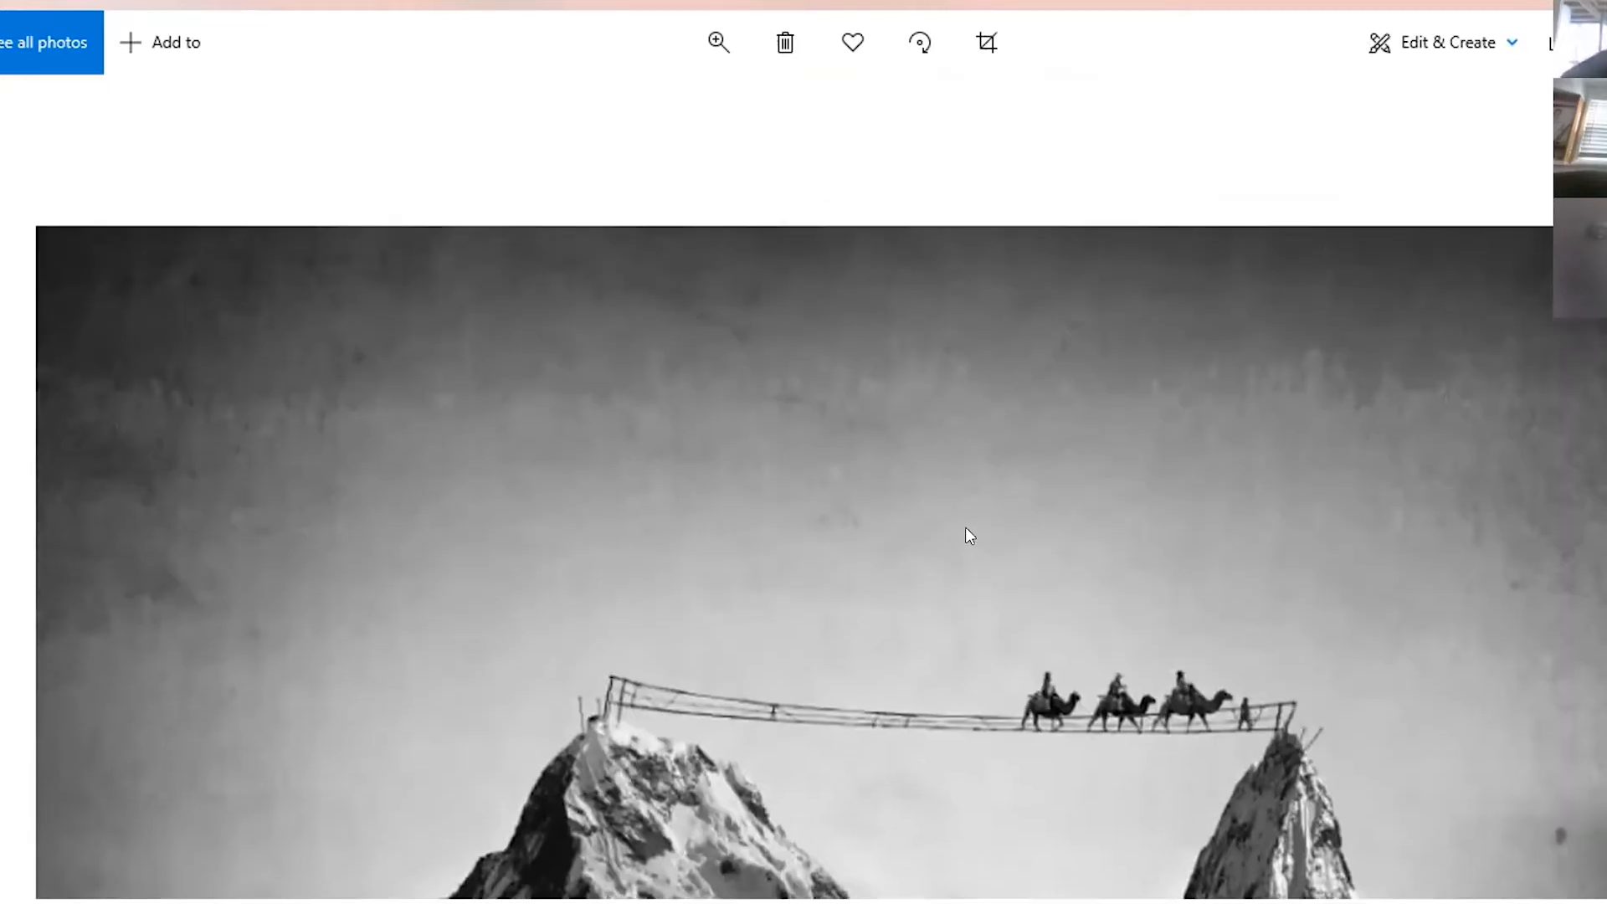
left_click_drag(966, 529, 978, 280)
left_click_drag(1040, 591, 1040, 299)
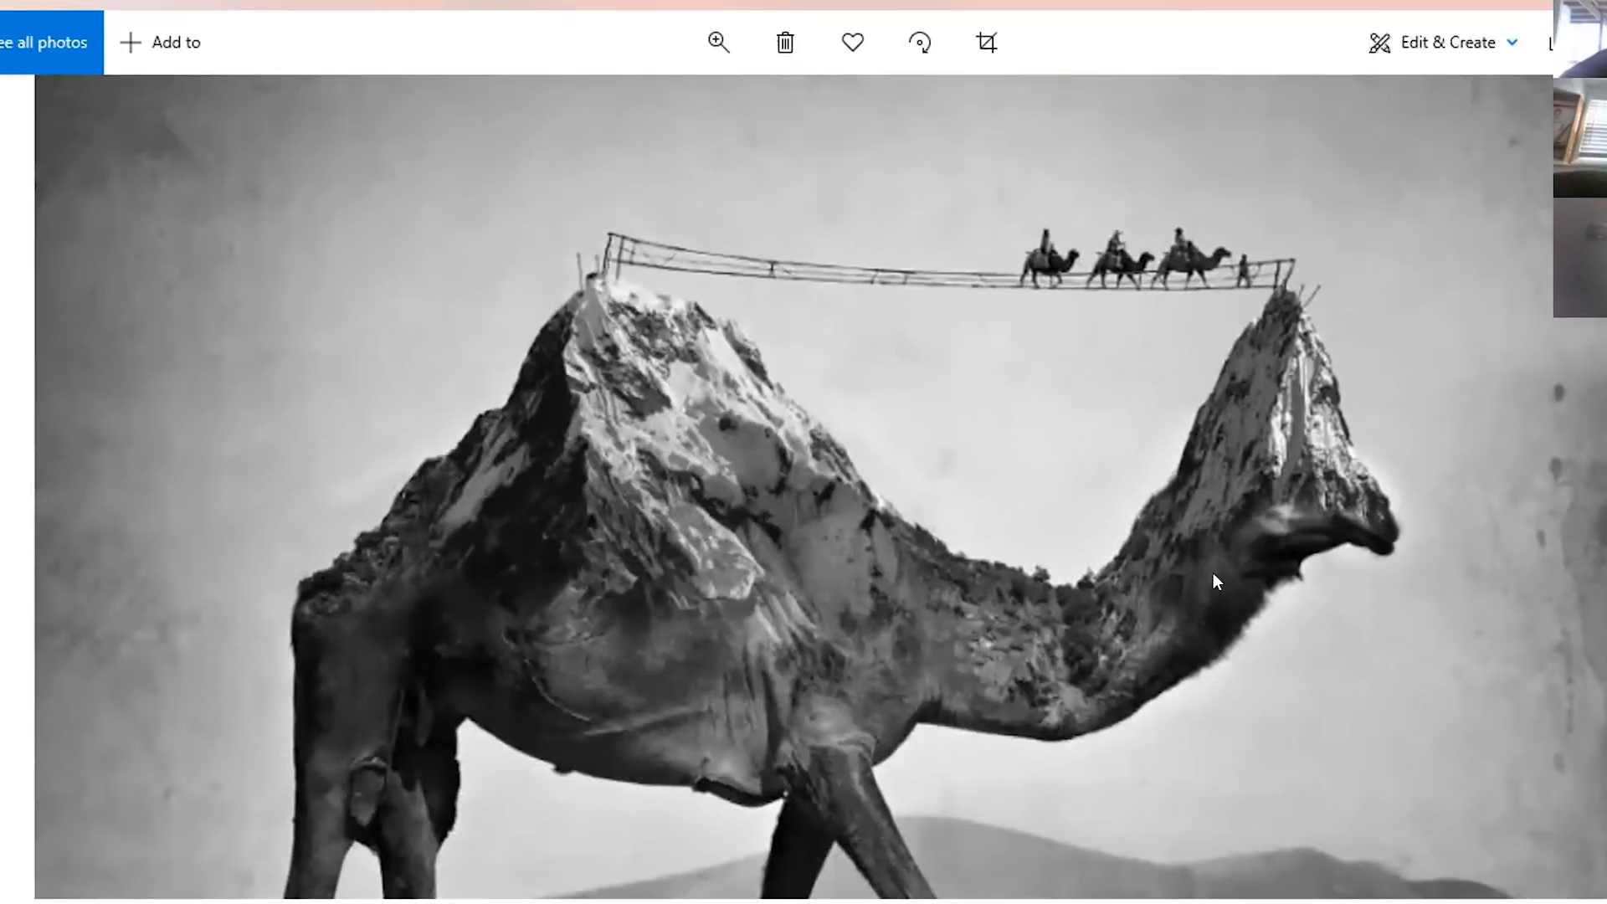
double_click(671, 623)
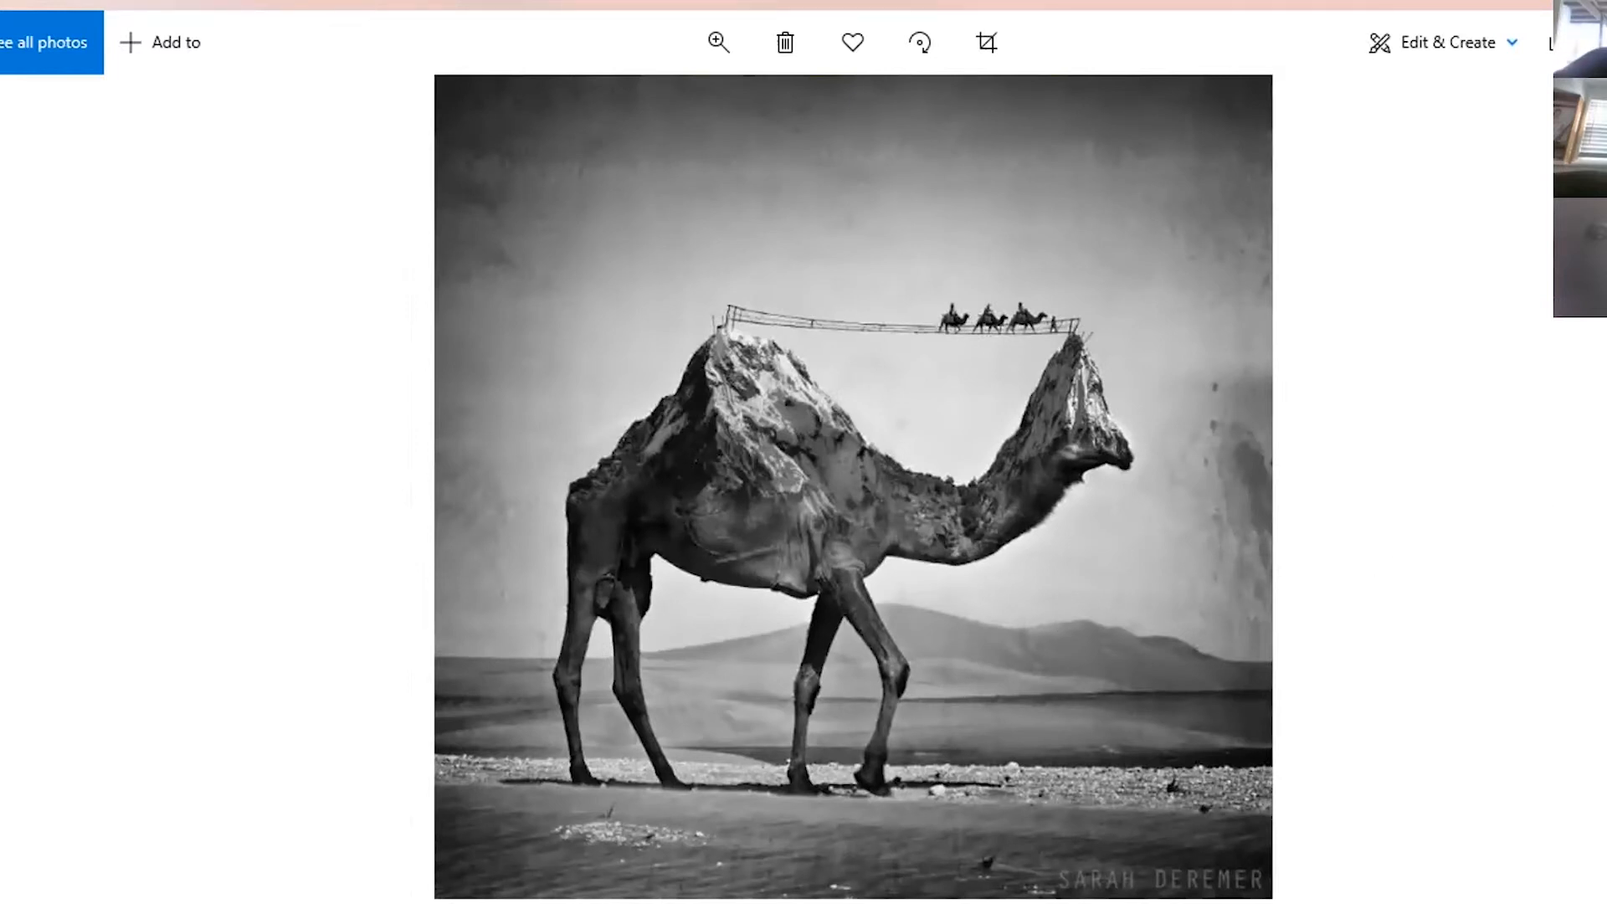
Browse onward through the zebra-striped horse, puzzle-piece man and cloud-curtain girl images.
key("Right")
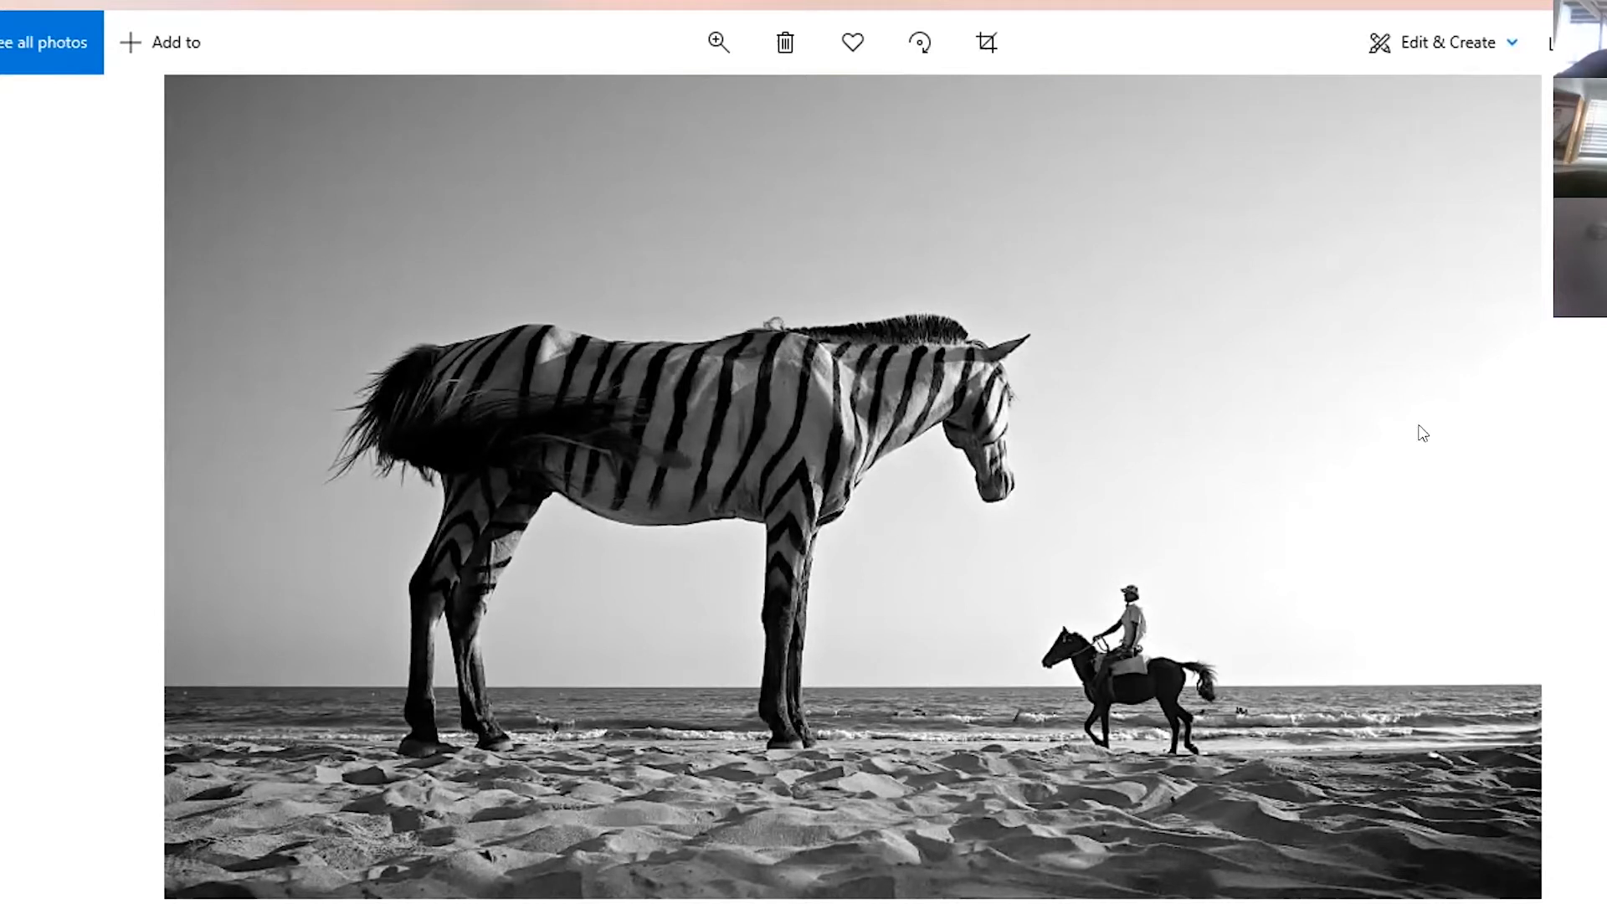
key("Right")
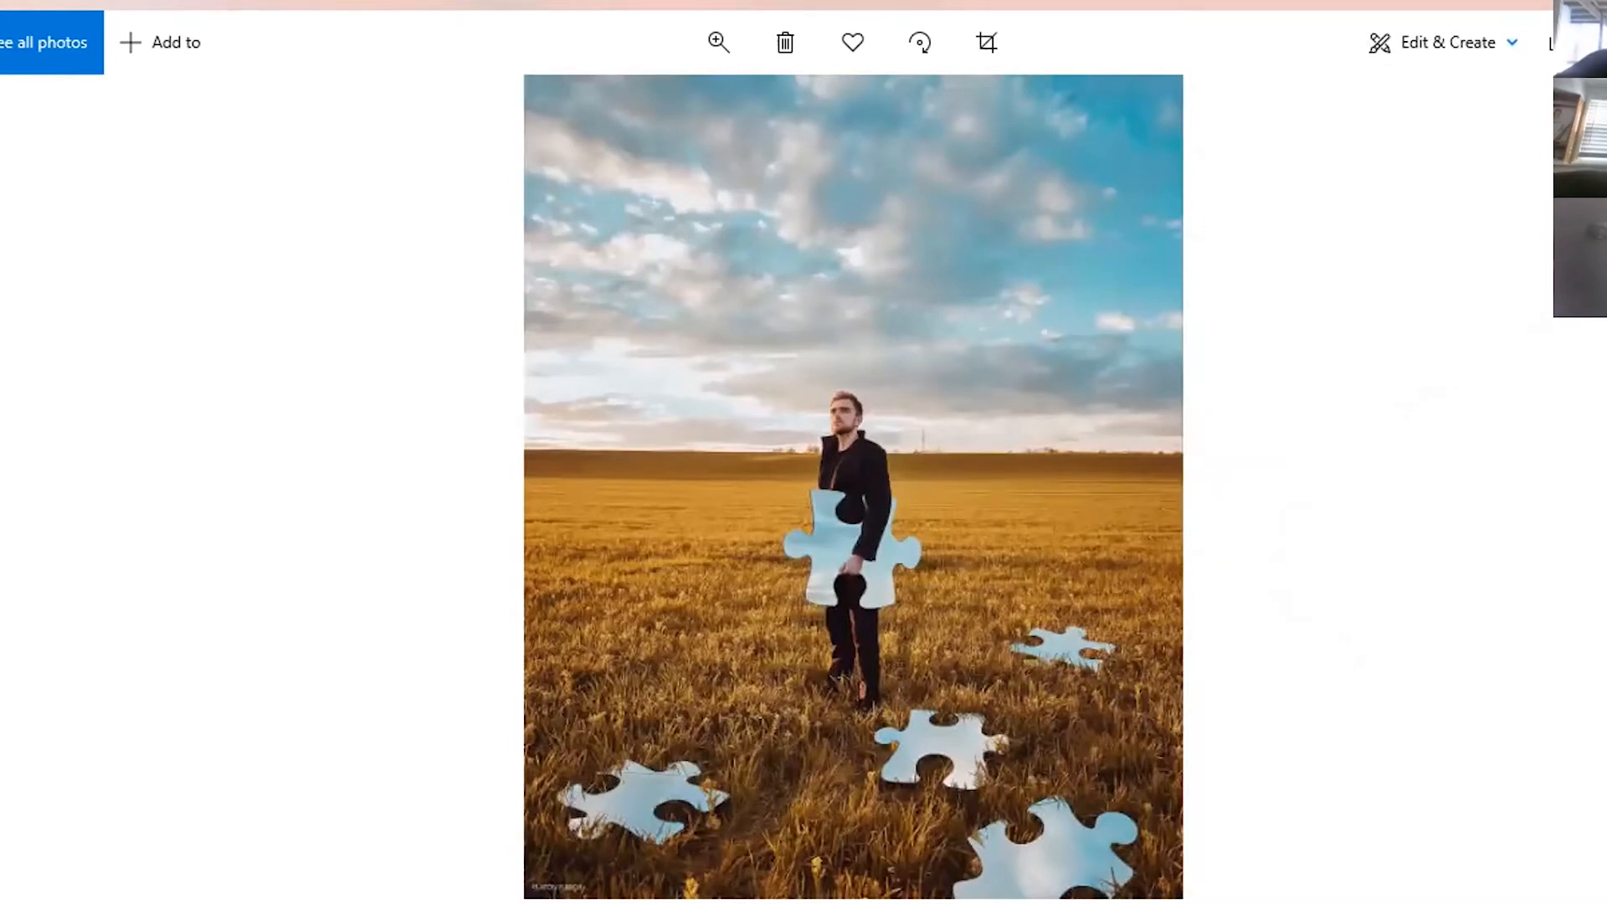
key("Right")
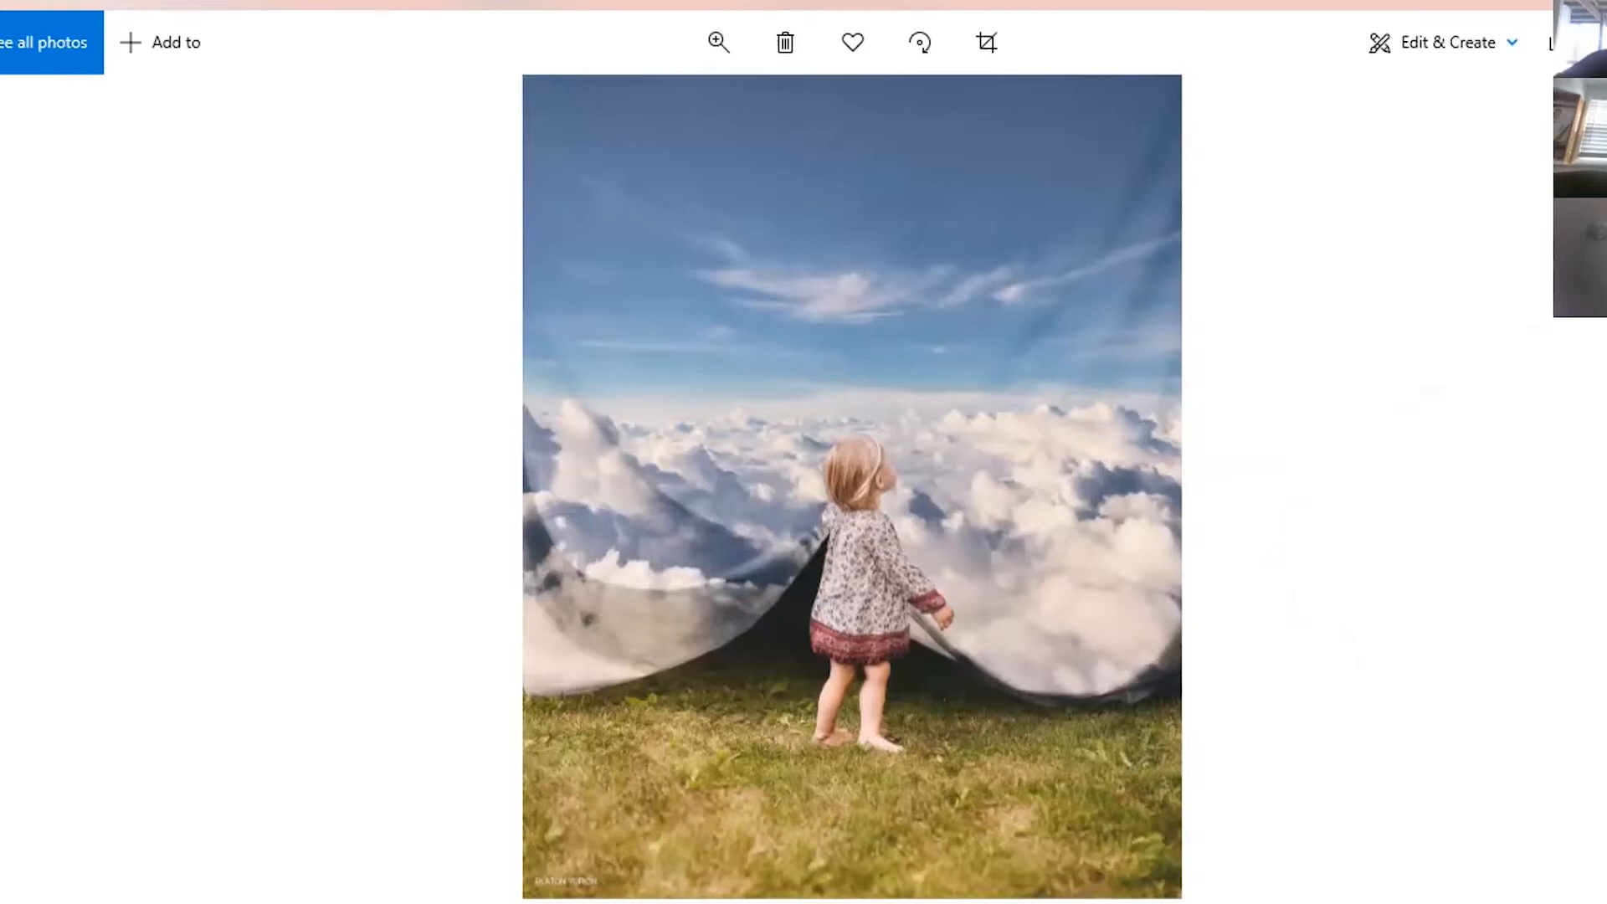
key("Right")
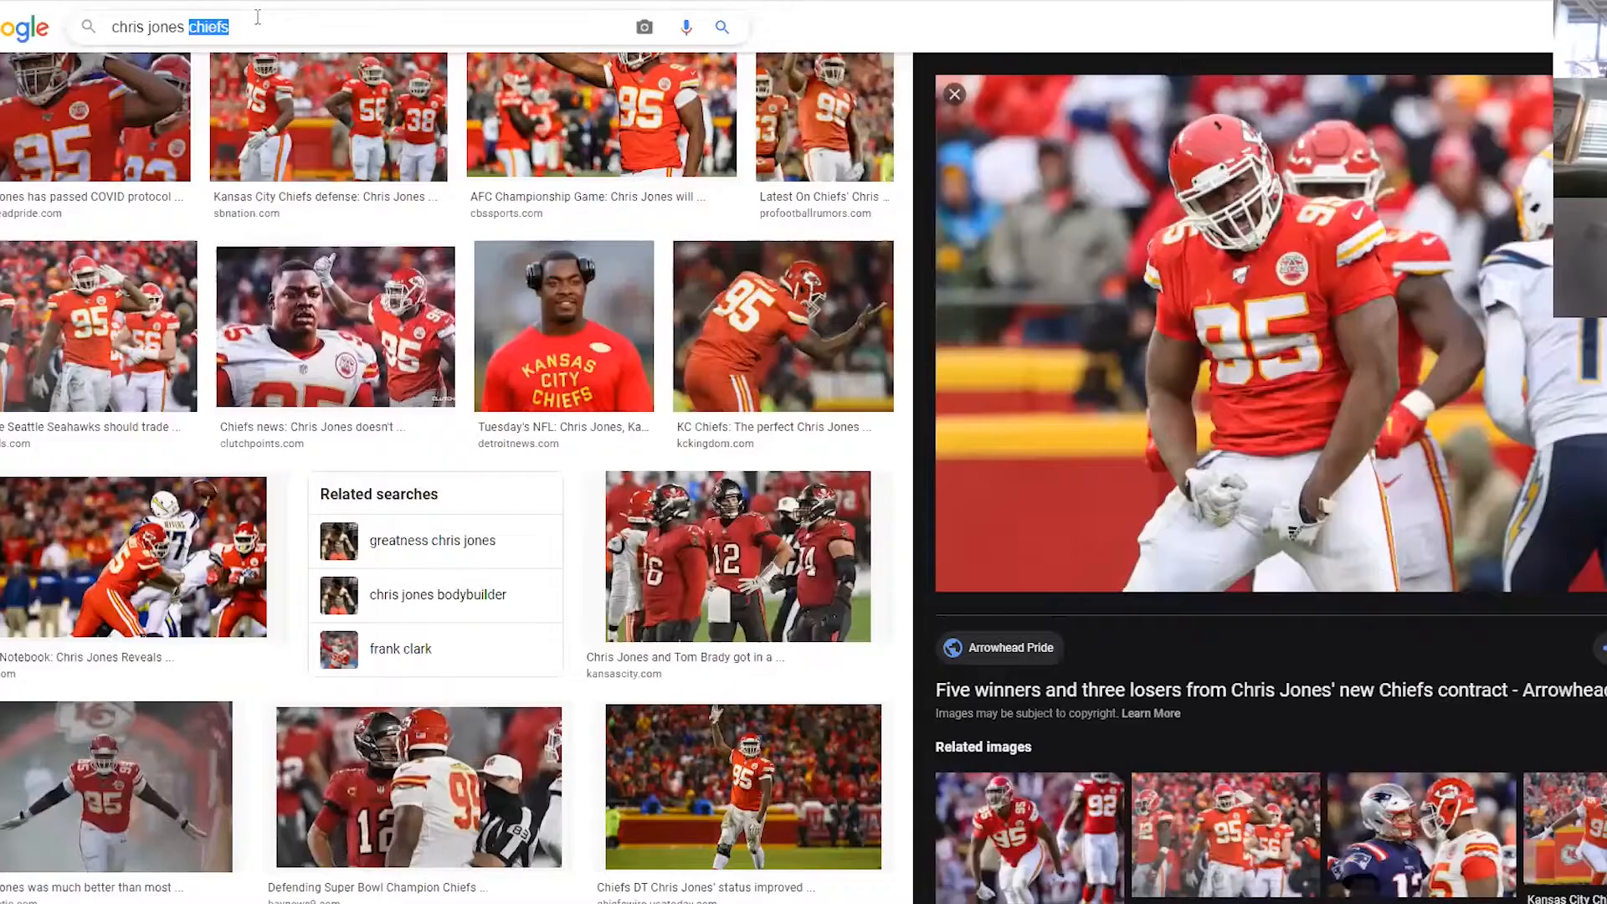
Replace the previous Google Images query with "surrealism" and run the search.
triple_click(252, 17)
key("BackSpace")
type("surrealism")
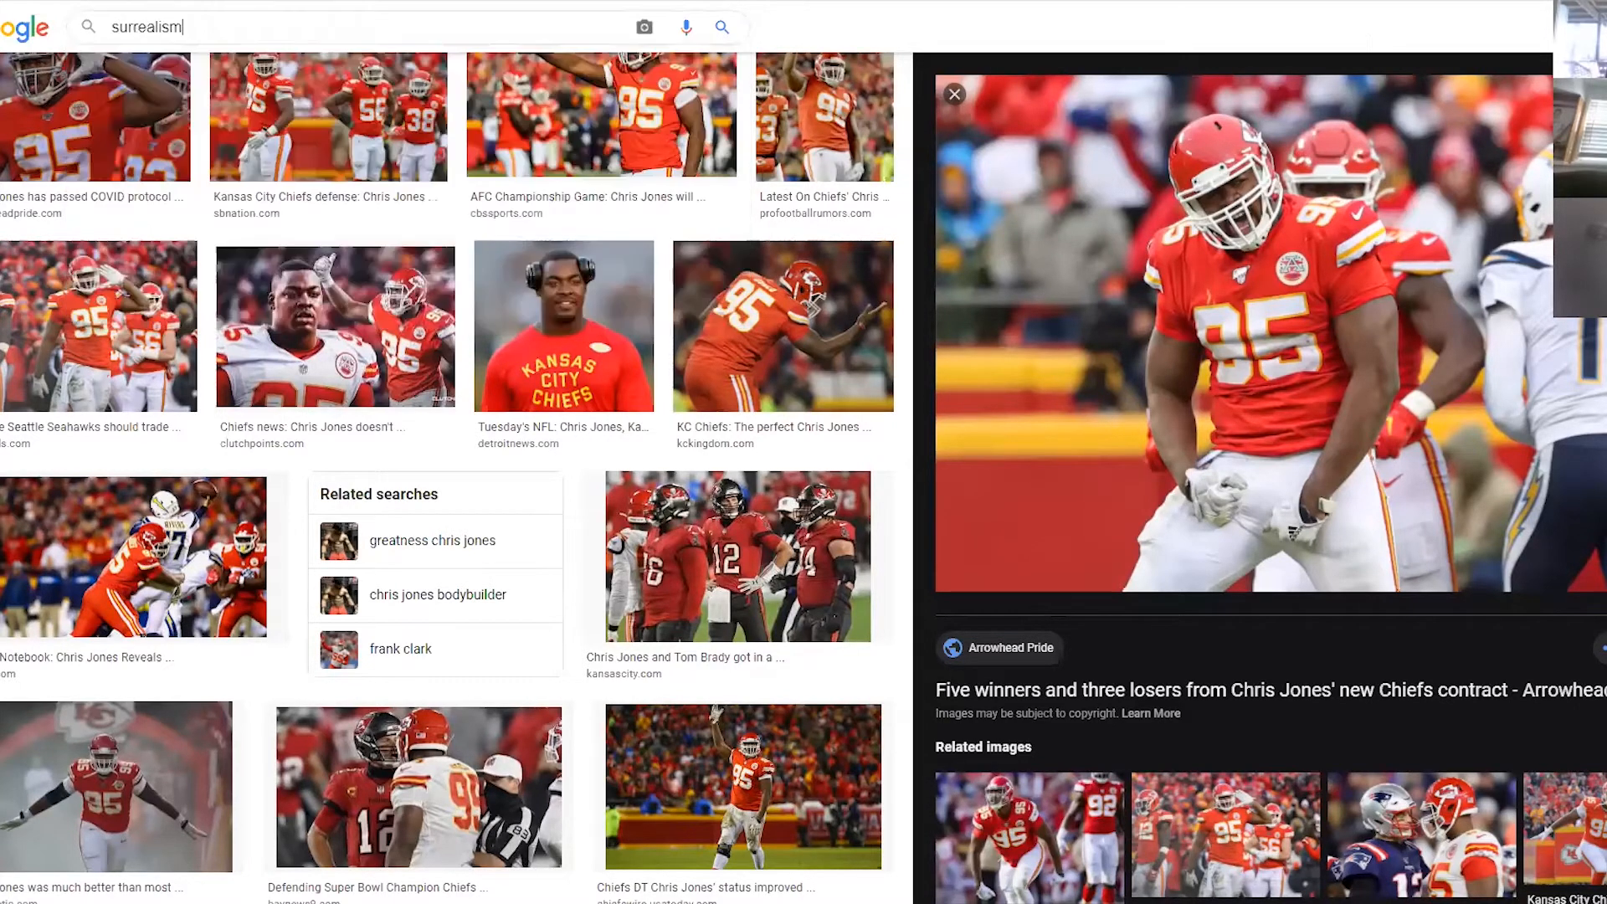
key("Return")
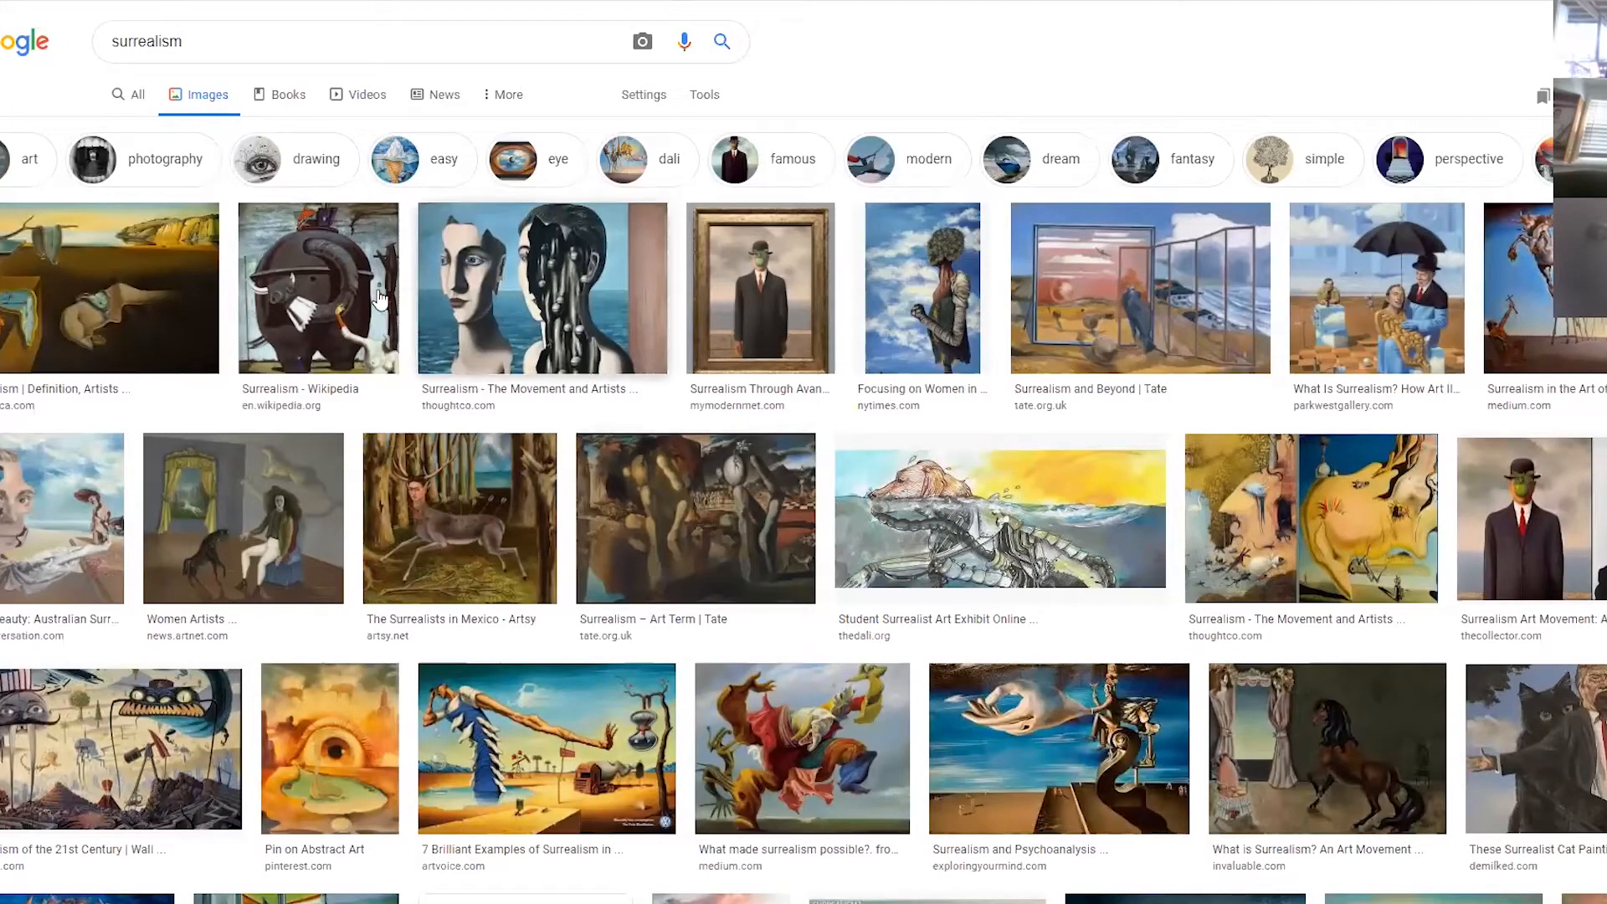
Change the image search query to "surrealist photography" and run the search.
left_click(256, 43)
key("BackSpace")
type("t photography")
key("Return")
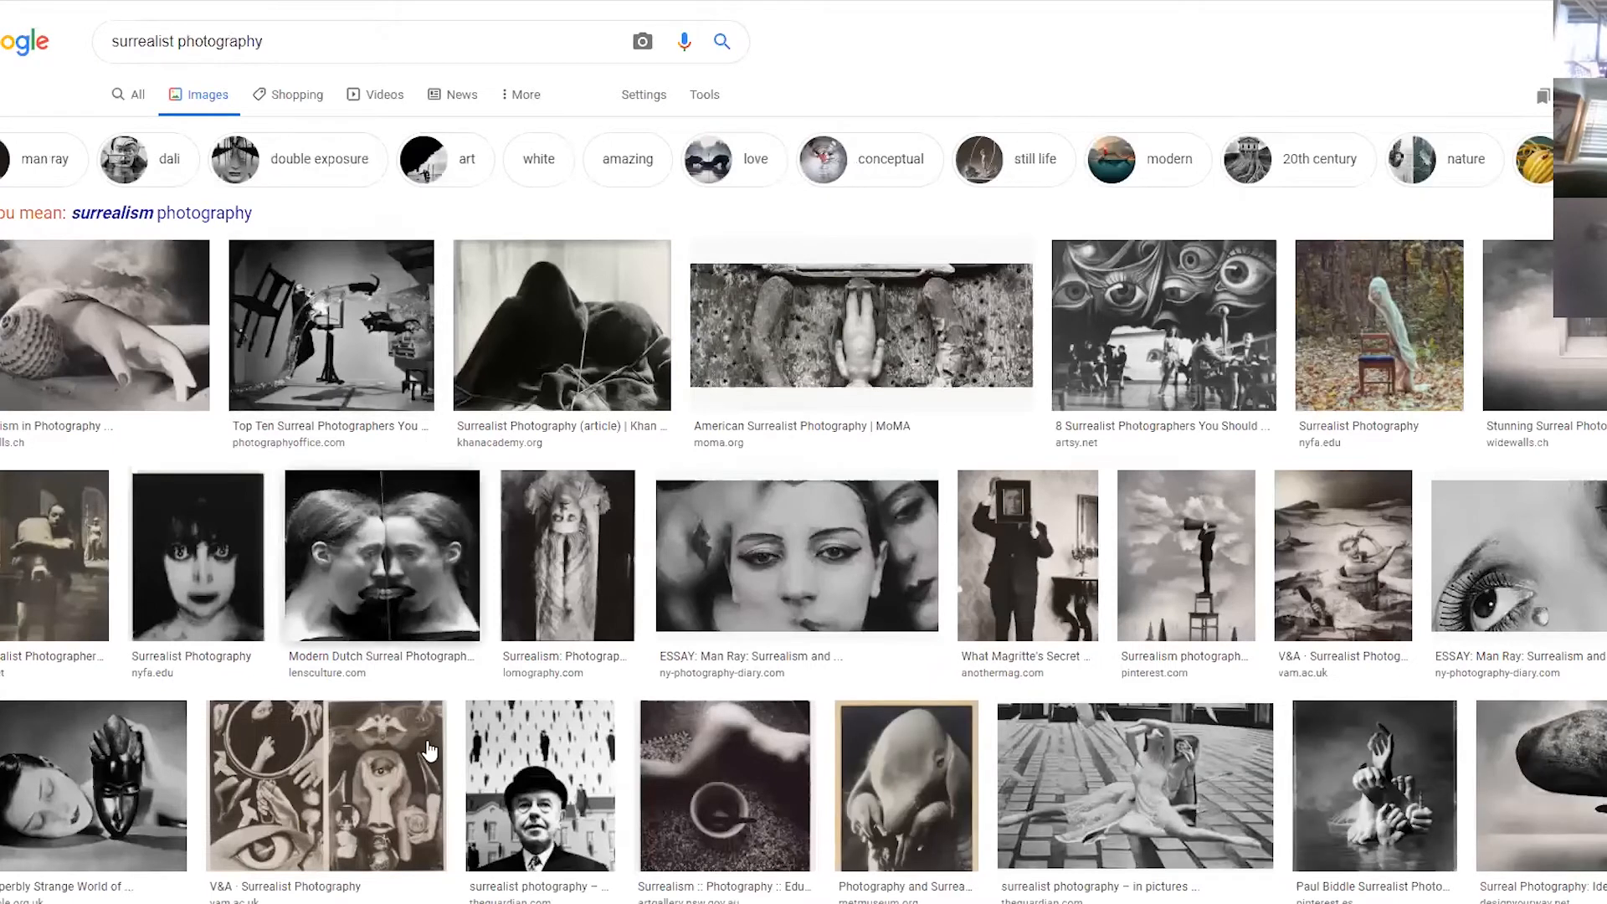
Preview the seashell-and-hand photo, then the seated man facing a door, and look through the related images.
left_click(136, 291)
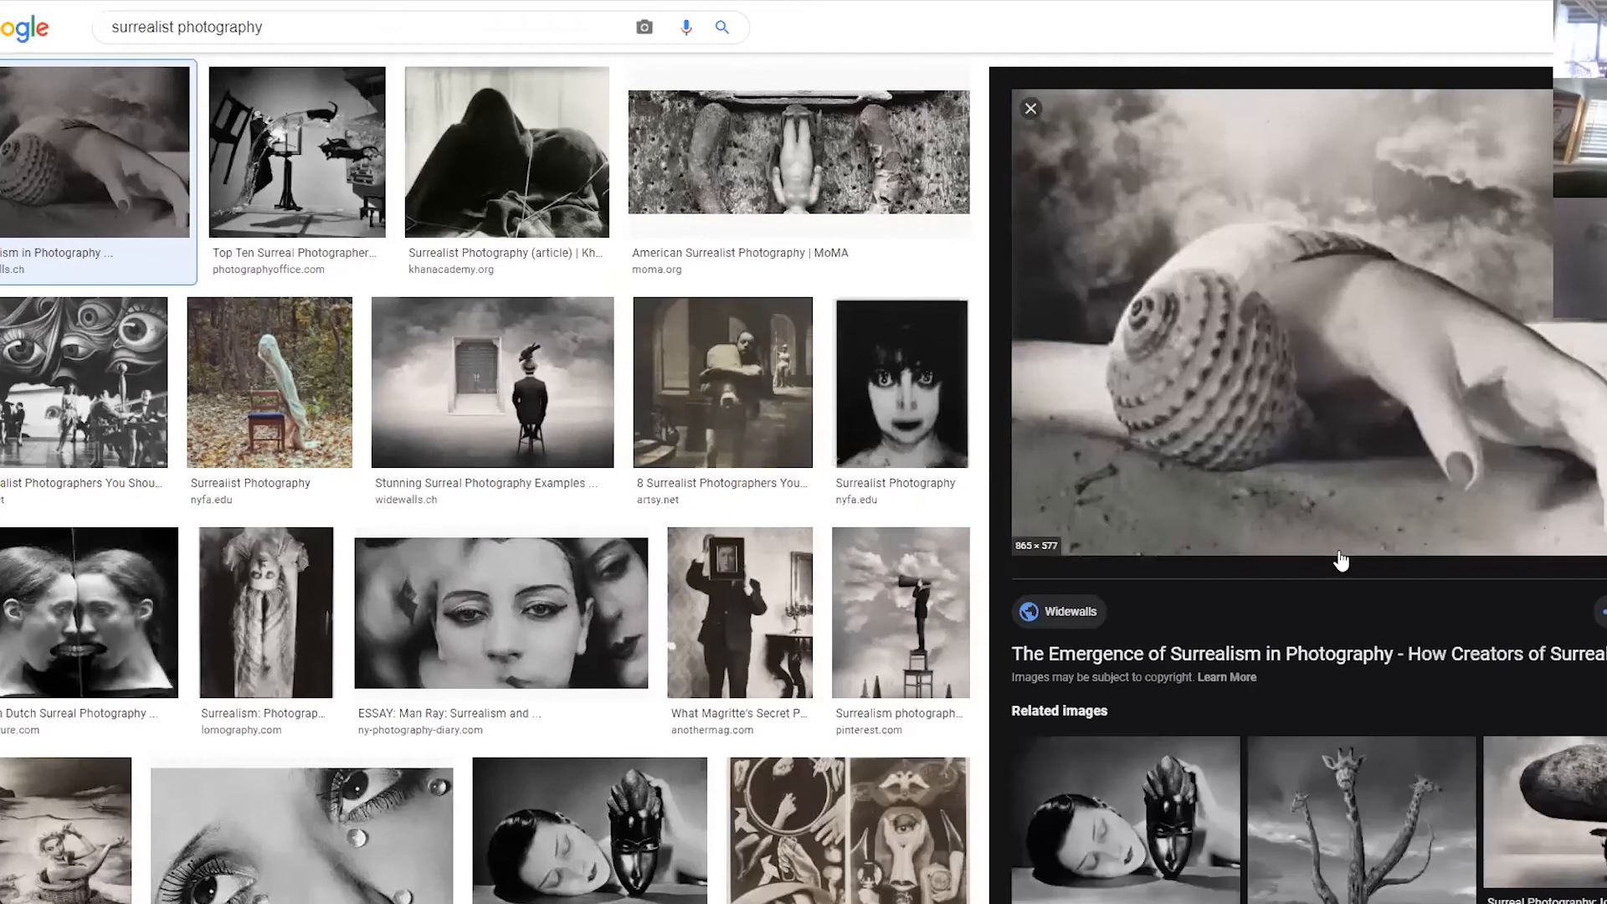
scroll(888, 537, "down", 1)
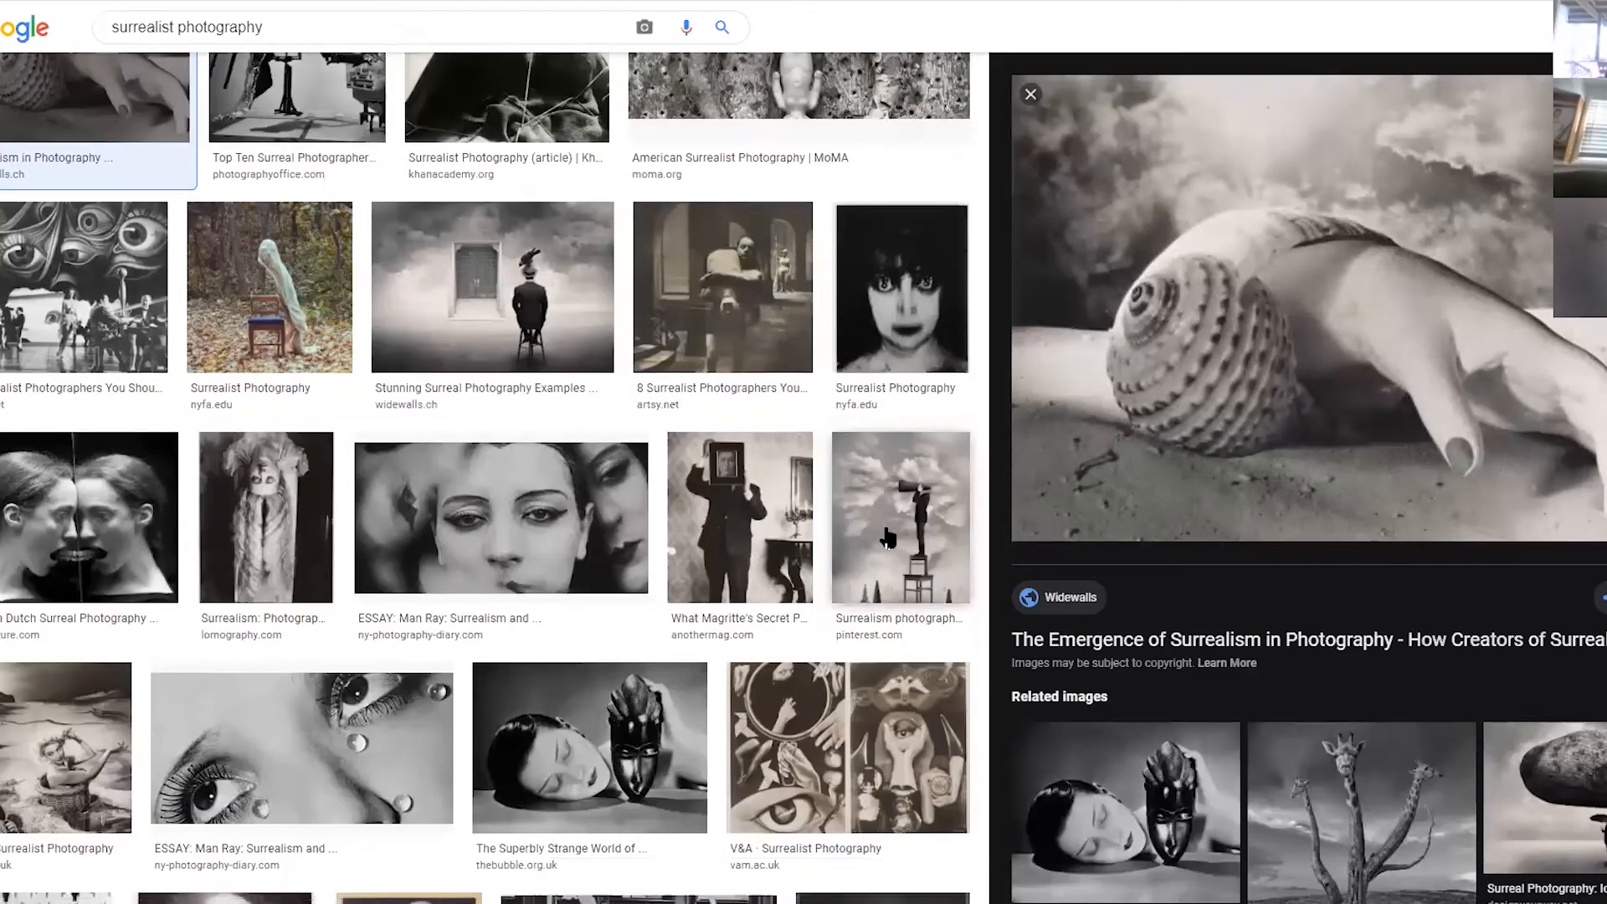
left_click(560, 339)
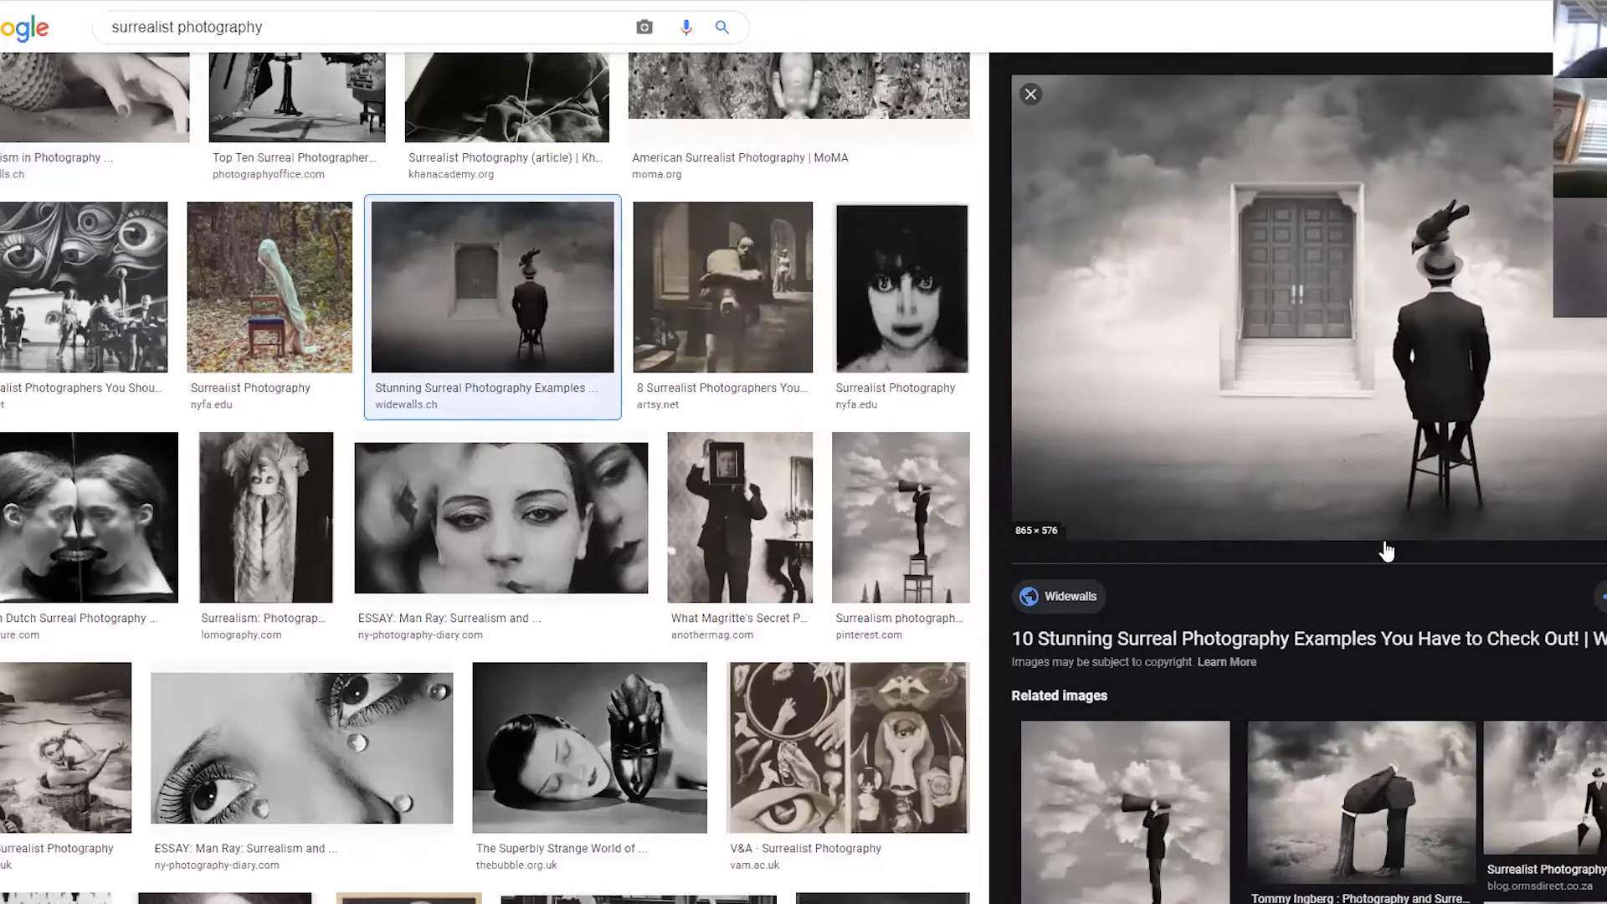
scroll(1270, 640, "down", 3)
scroll(1270, 641, "down", 4)
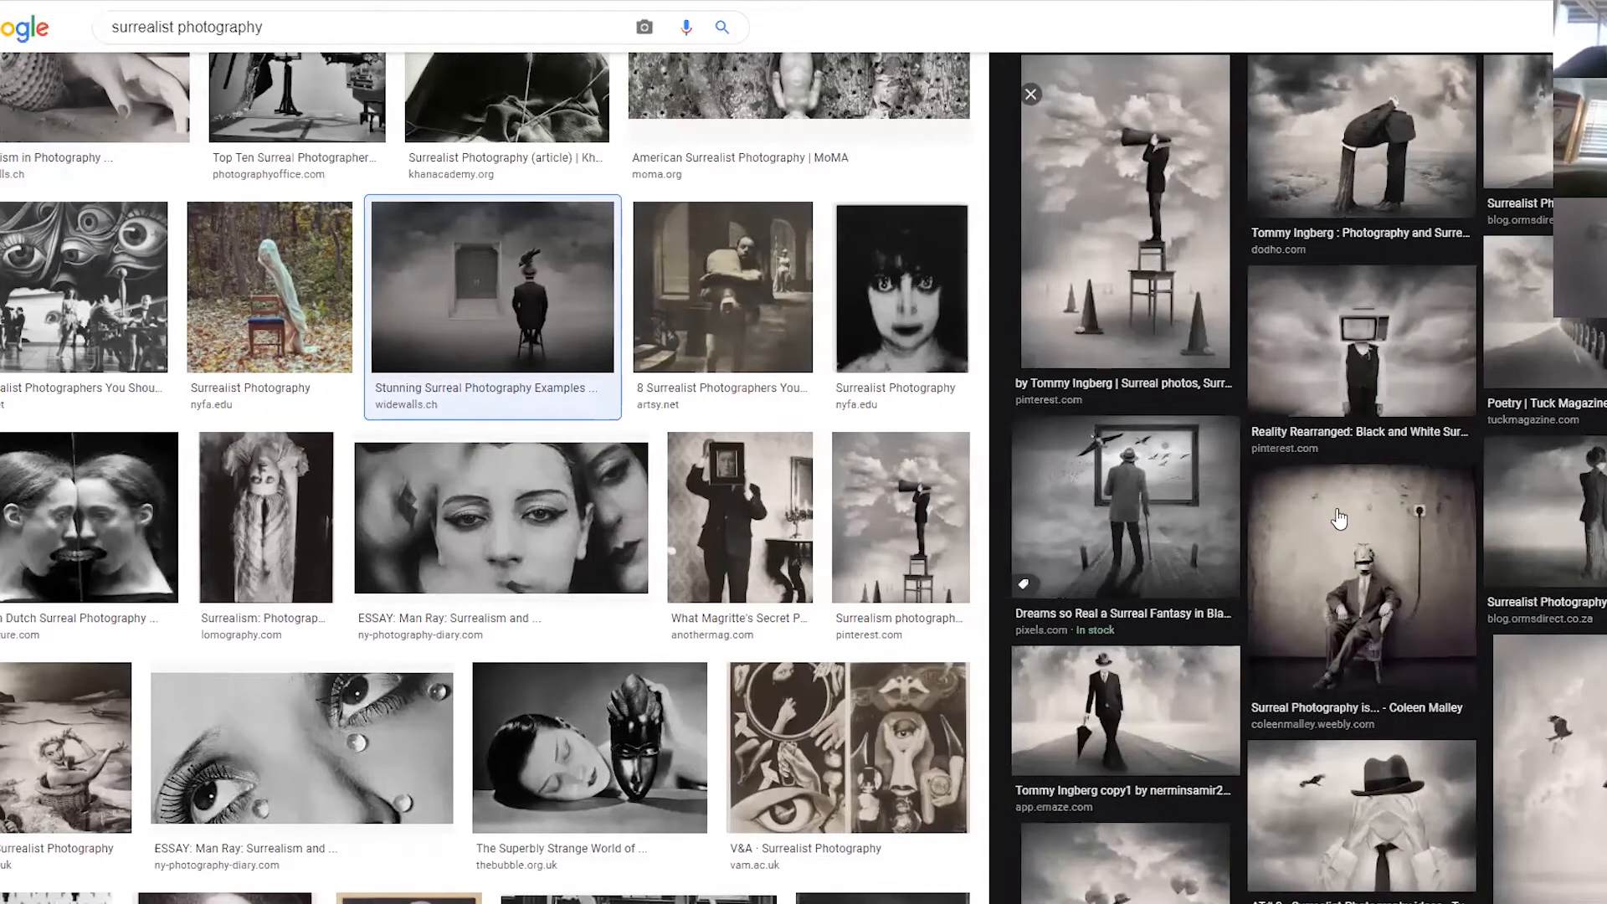
scroll(1550, 455, "up", 2)
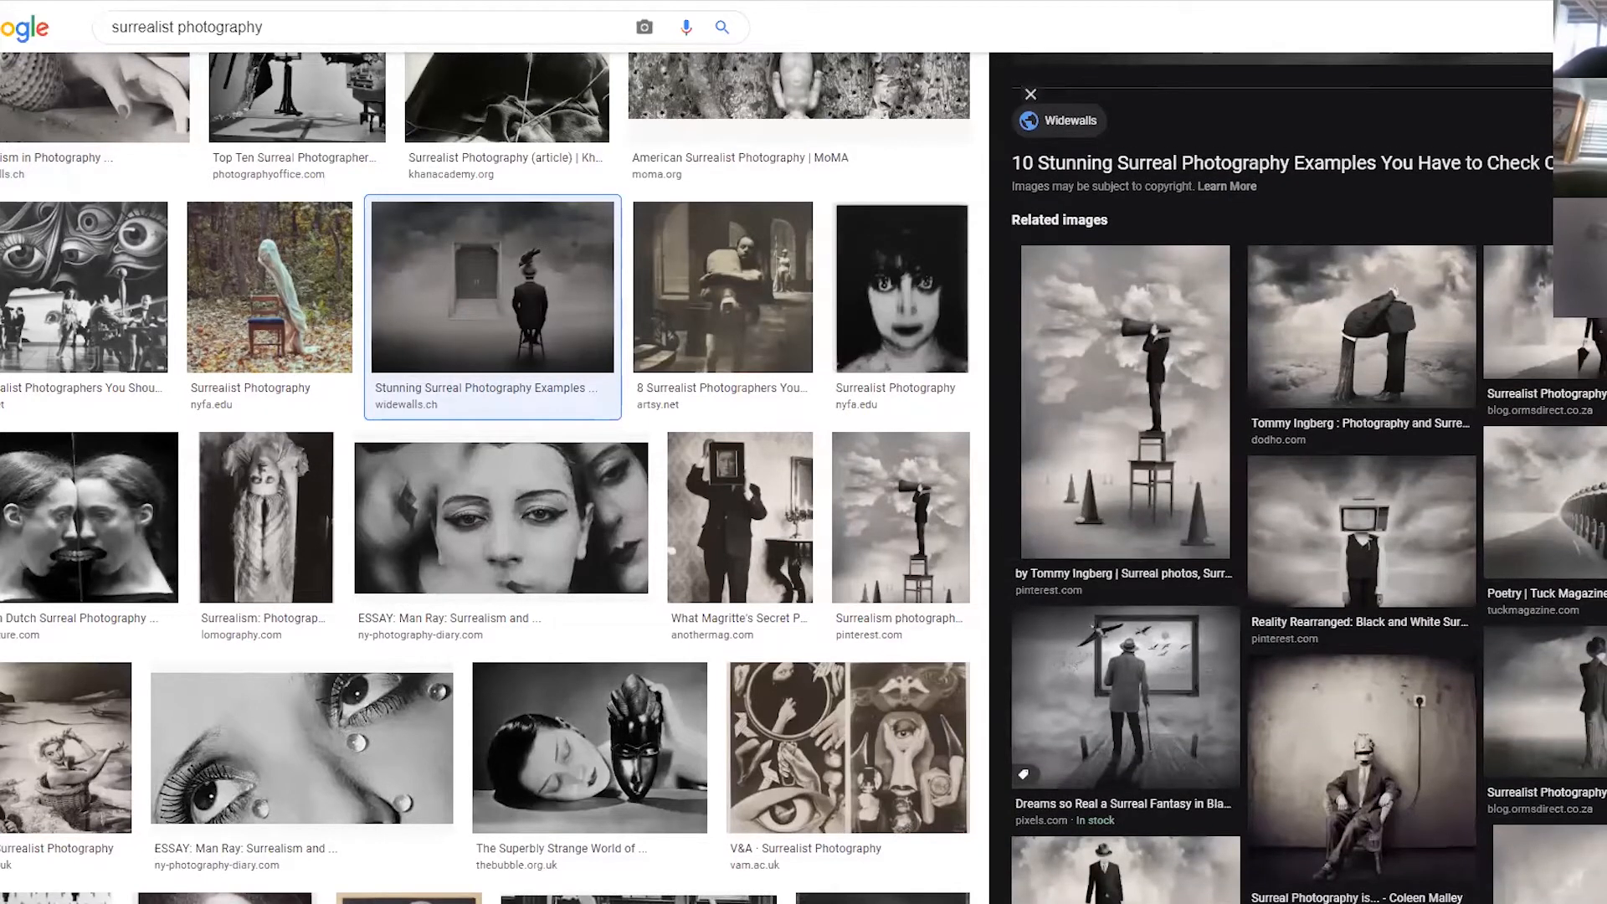
Preview the related image of identical suited men lined up along a road and look over more results.
left_click(1539, 471)
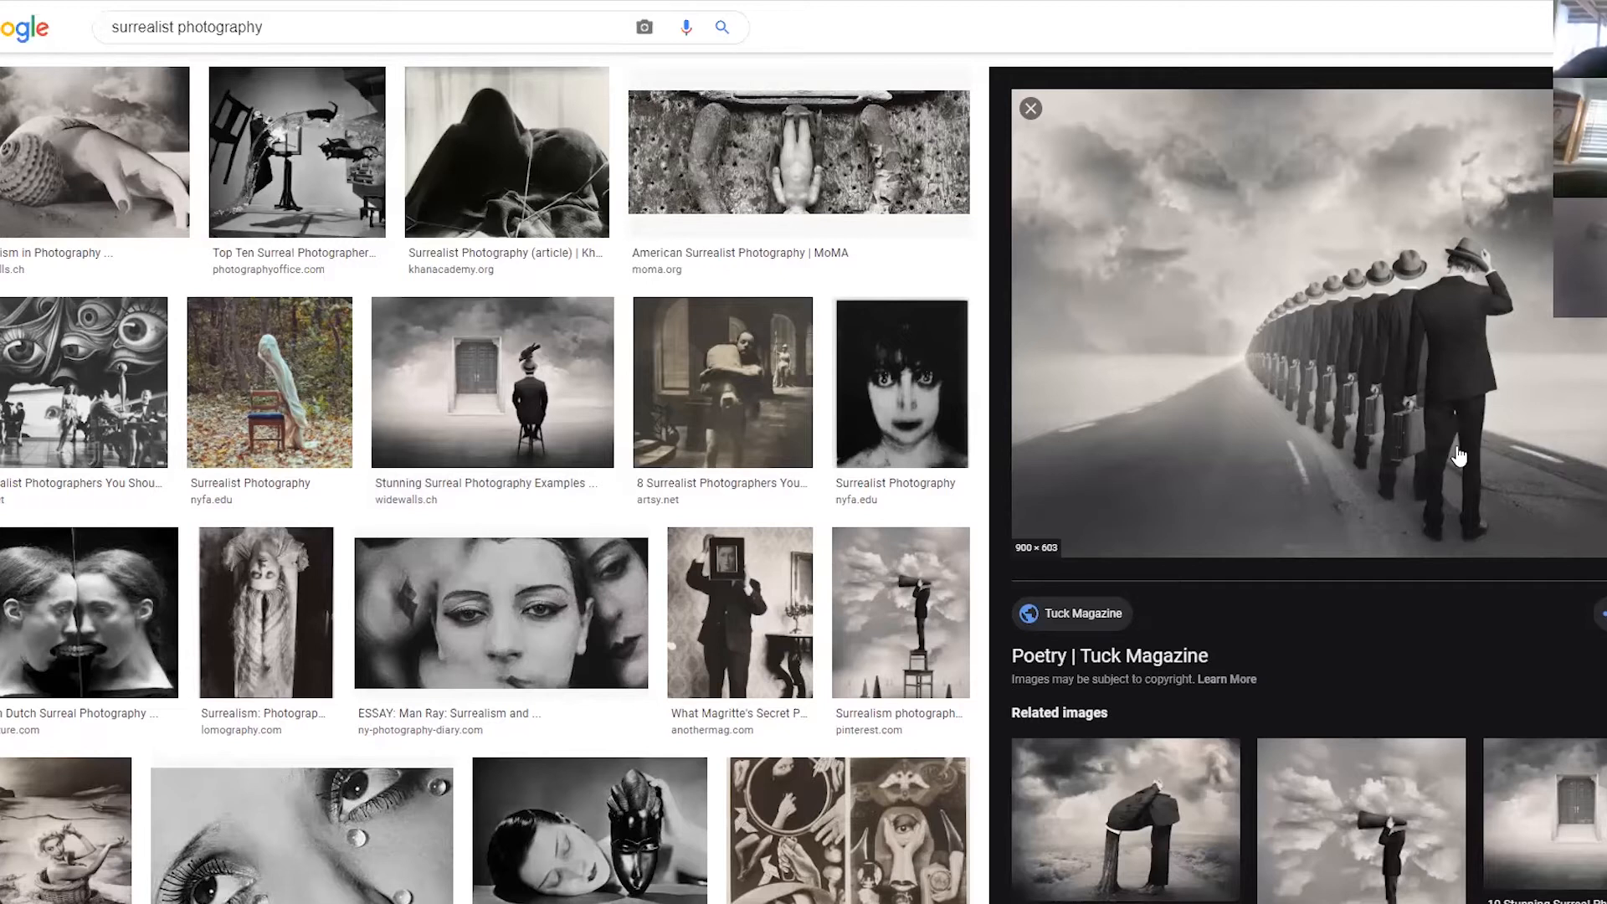
scroll(862, 486, "down", 3)
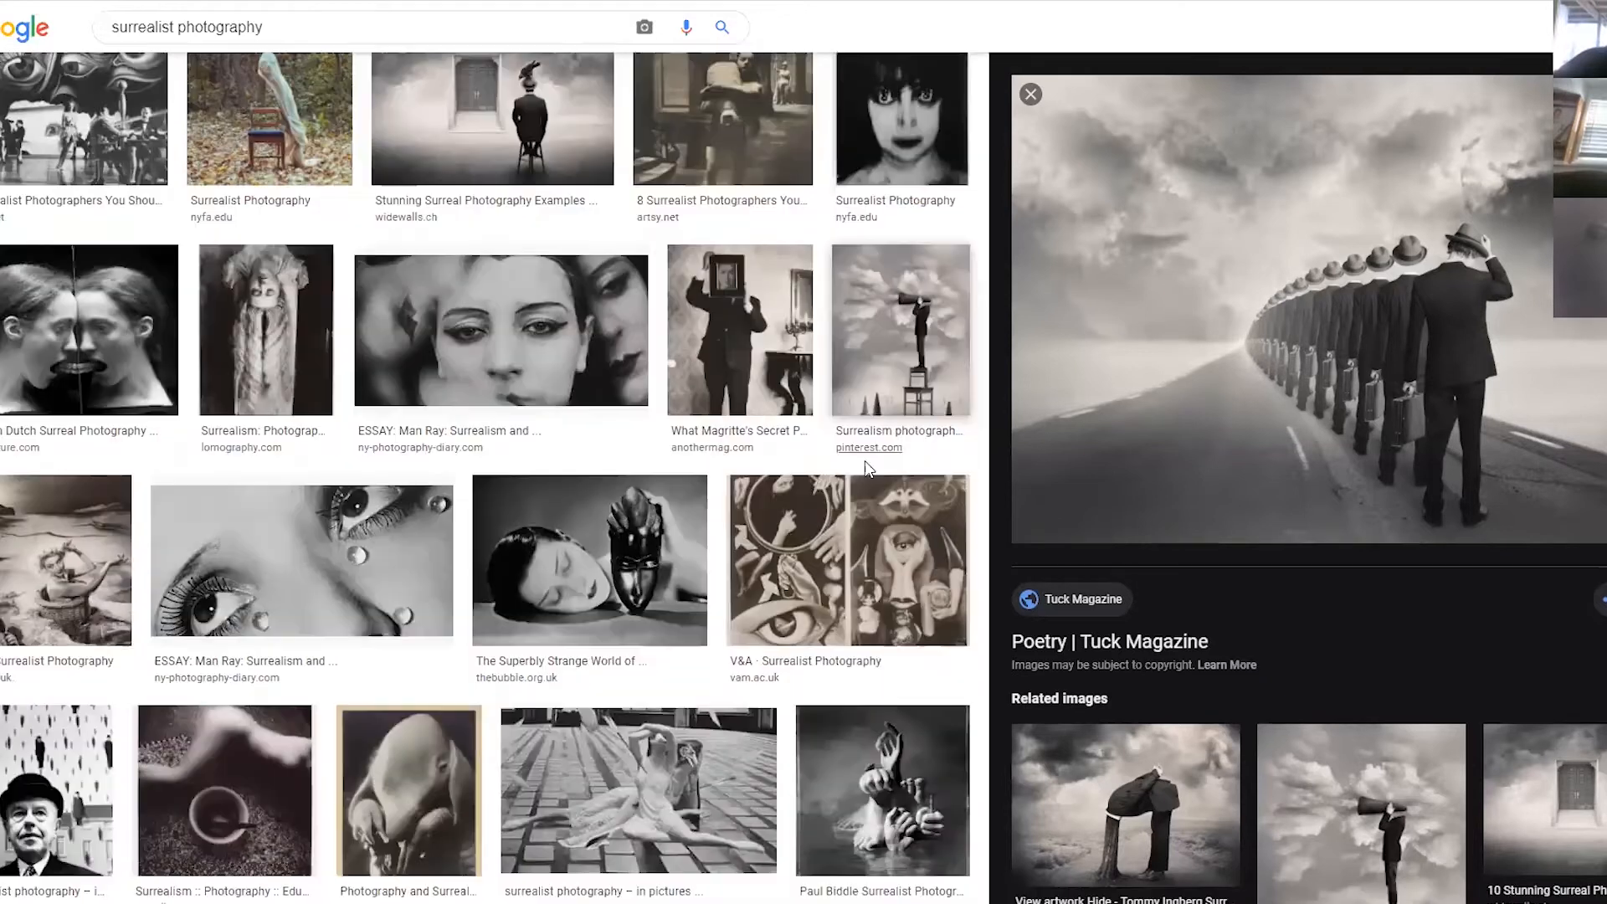
scroll(764, 494, "down", 3)
Run the suggested "surrealism photography" search and preview the crescent moon composite and the hand with small hands as fingertips.
scroll(782, 576, "up", 8)
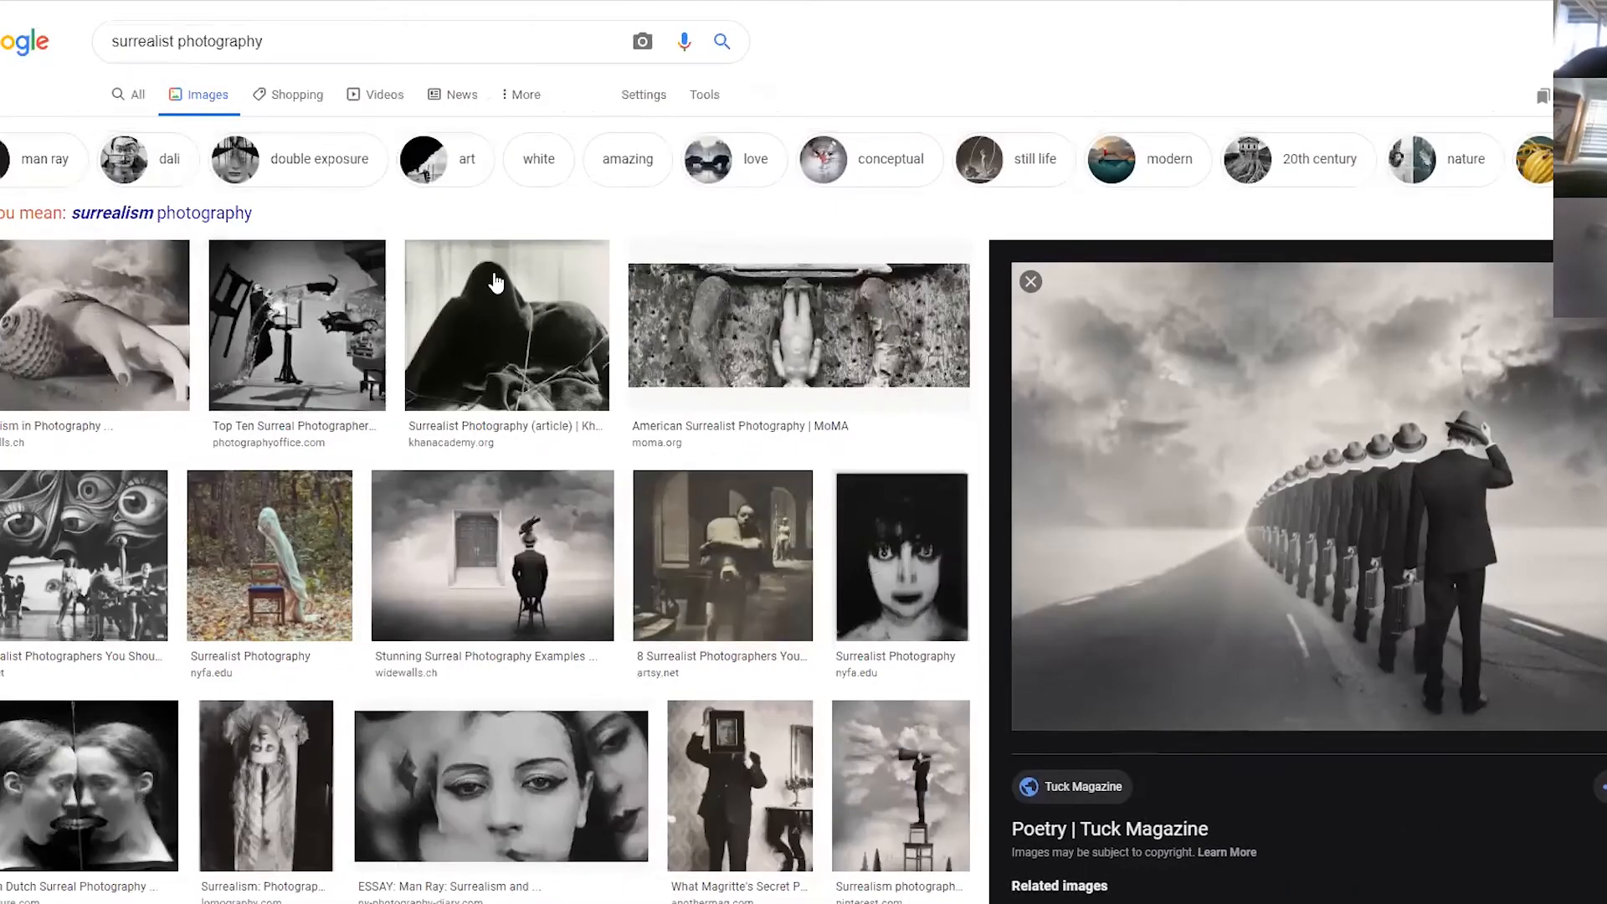
left_click(239, 223)
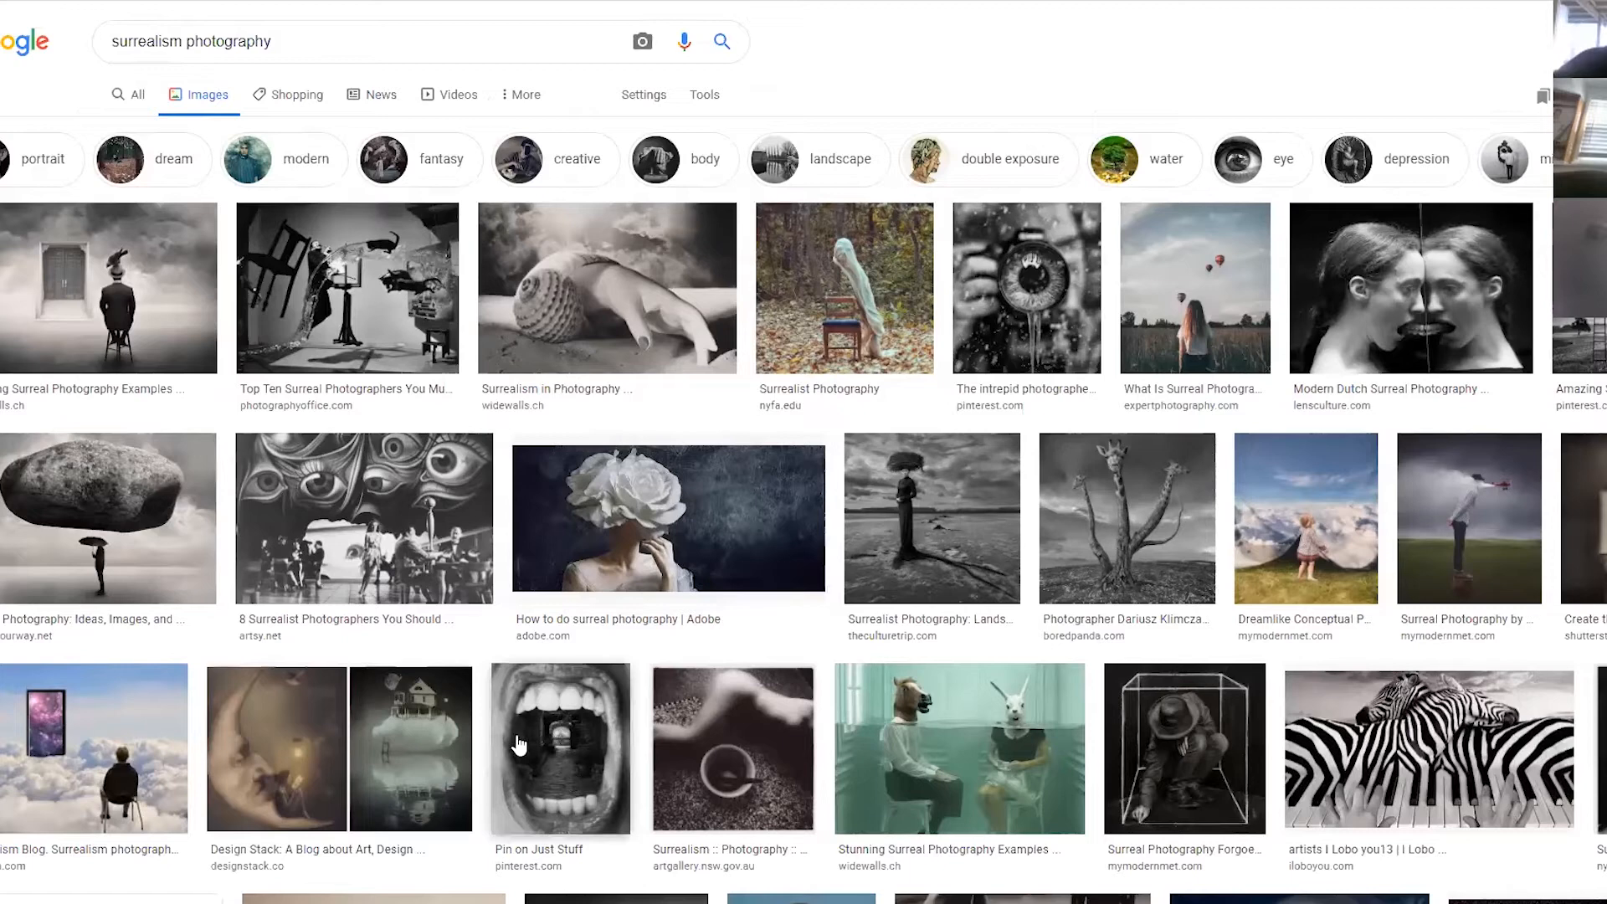
left_click(293, 745)
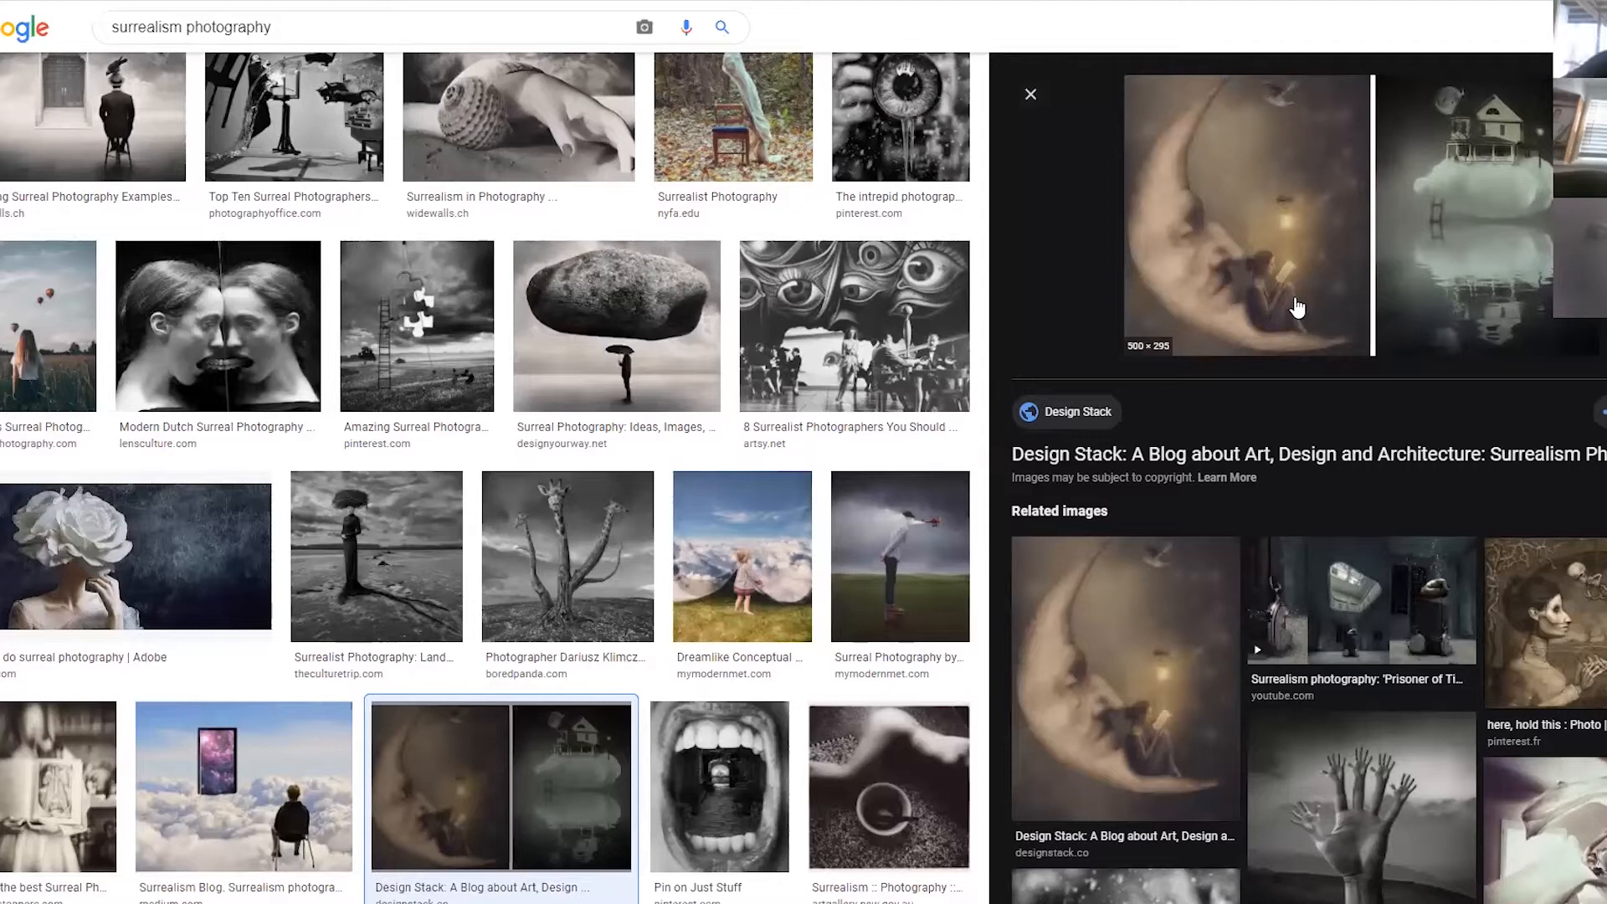
scroll(1241, 577, "down", 2)
left_click(1343, 587)
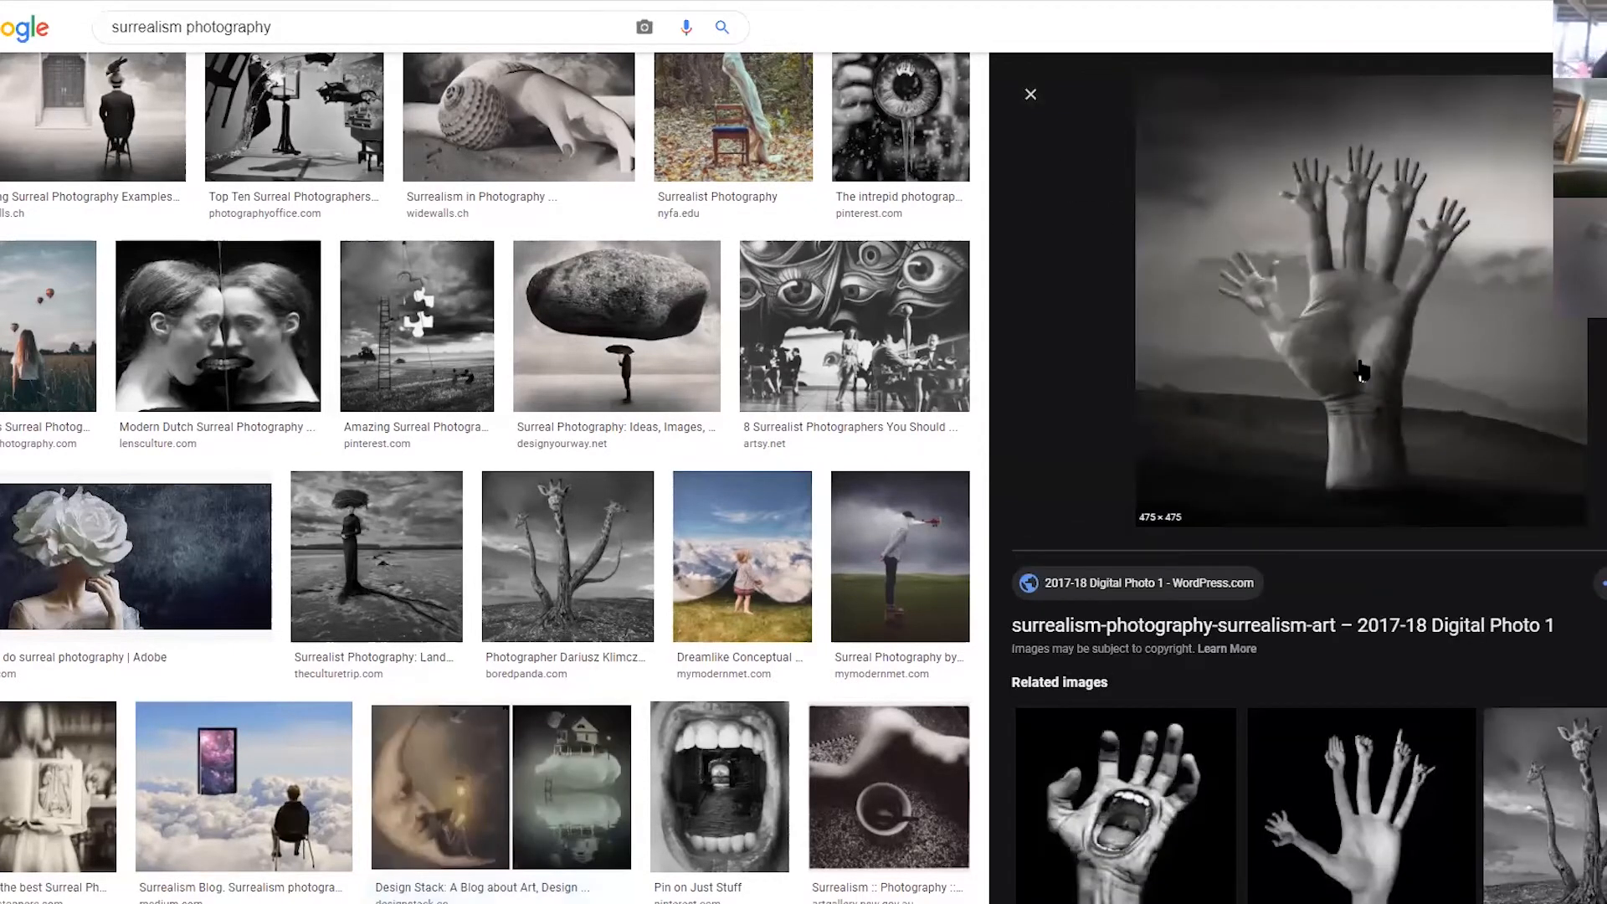
Extend the image search query to "surrealism photography funny" and run it.
scroll(512, 33, "up", 2)
left_click(413, 46)
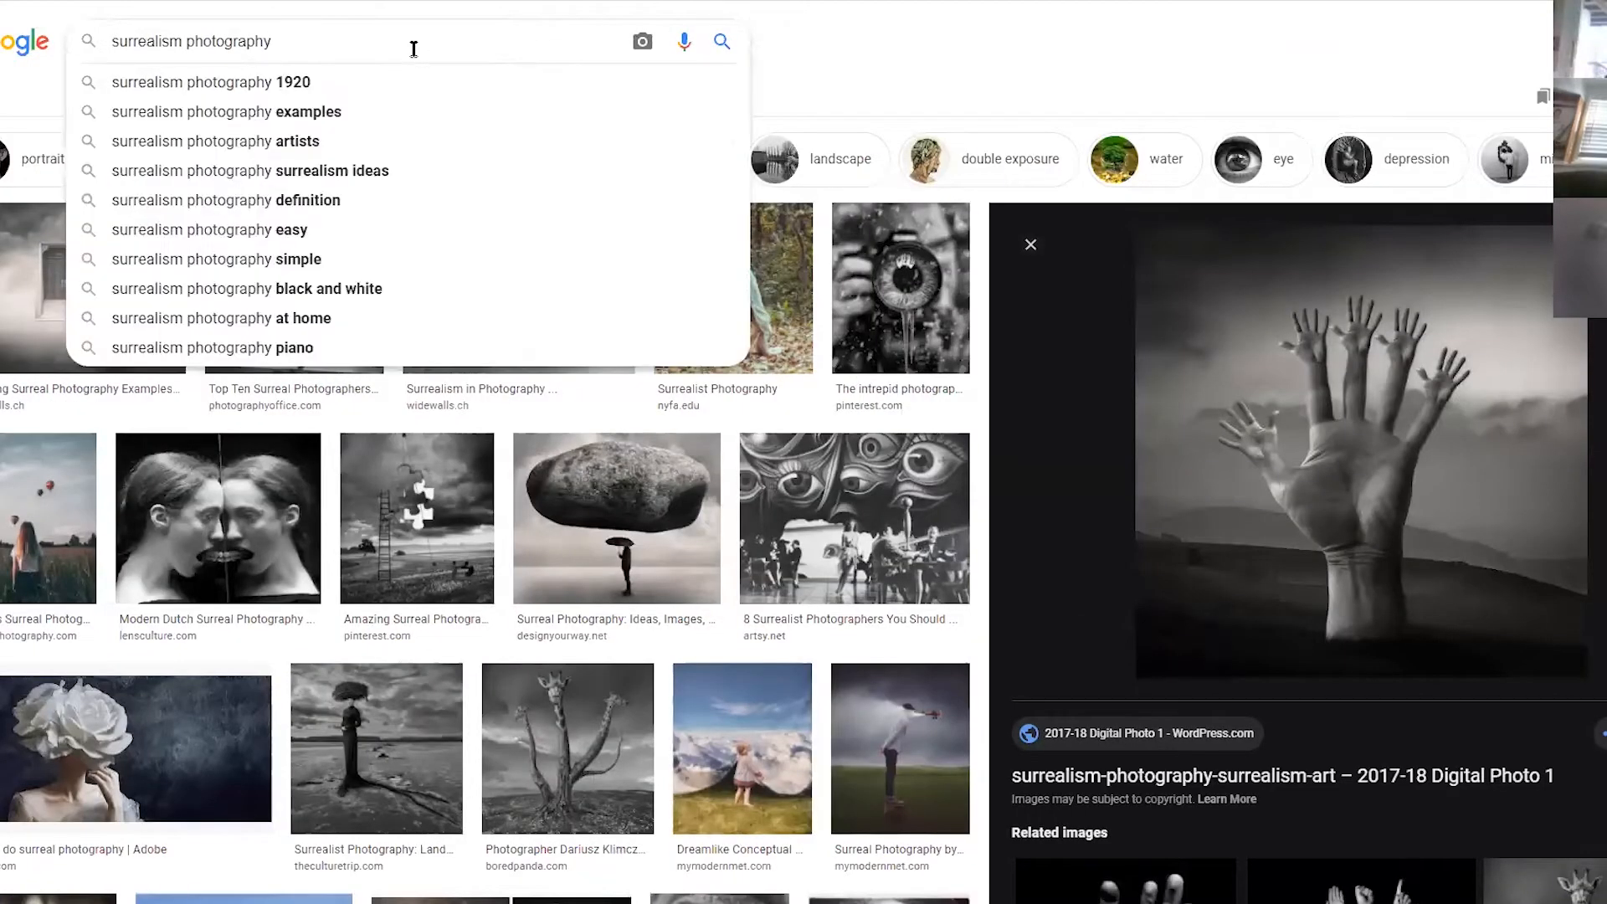
type("funny")
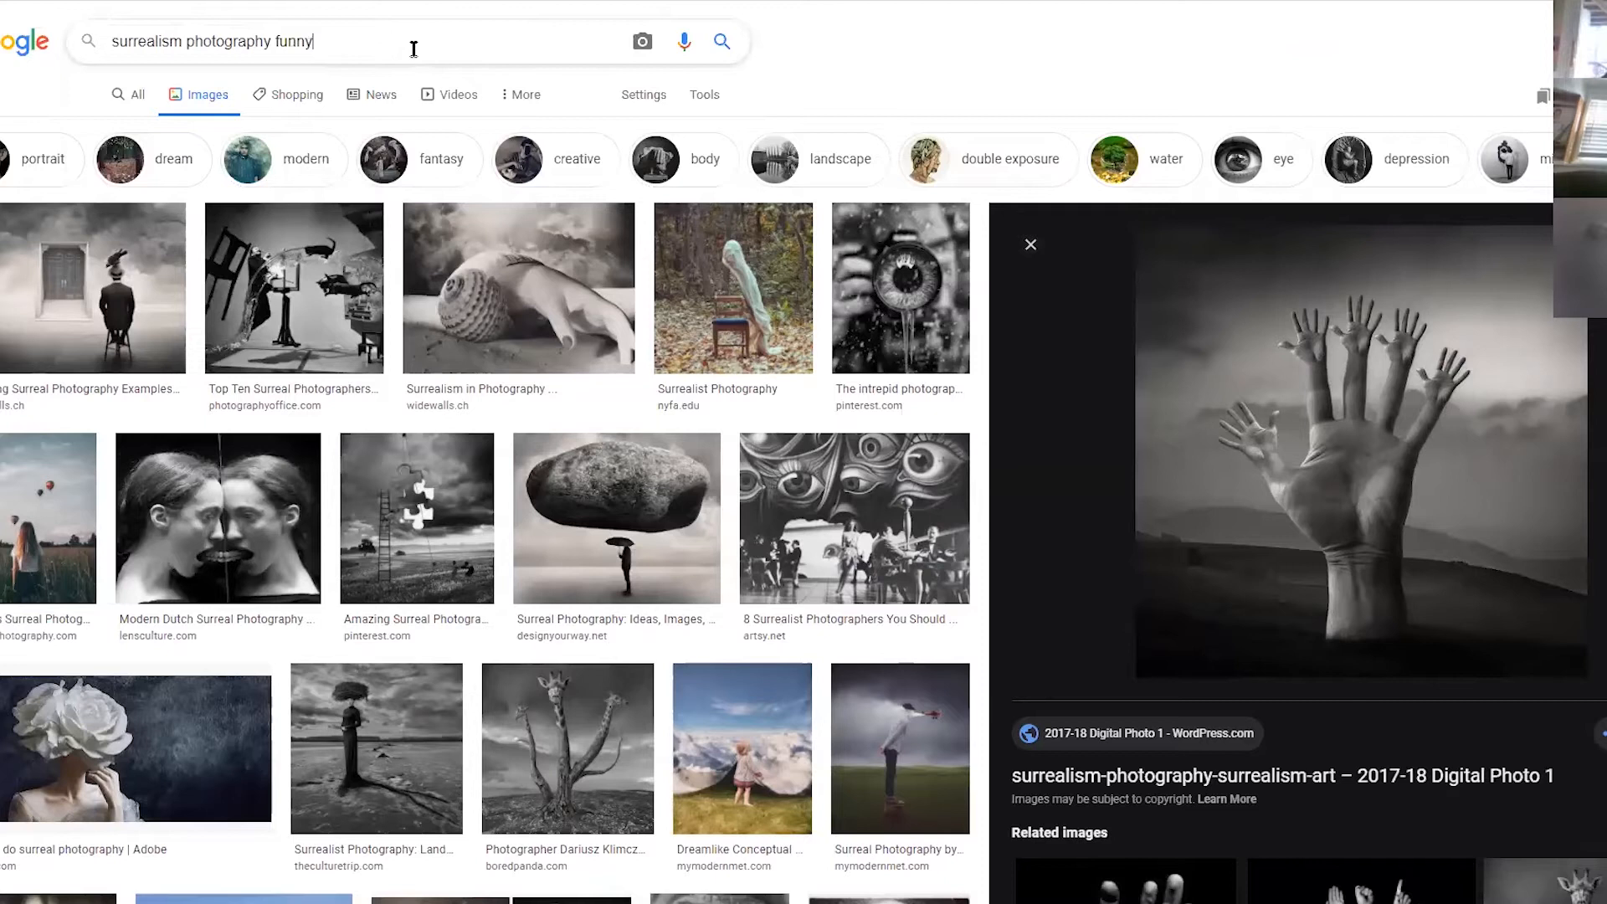
key("Return")
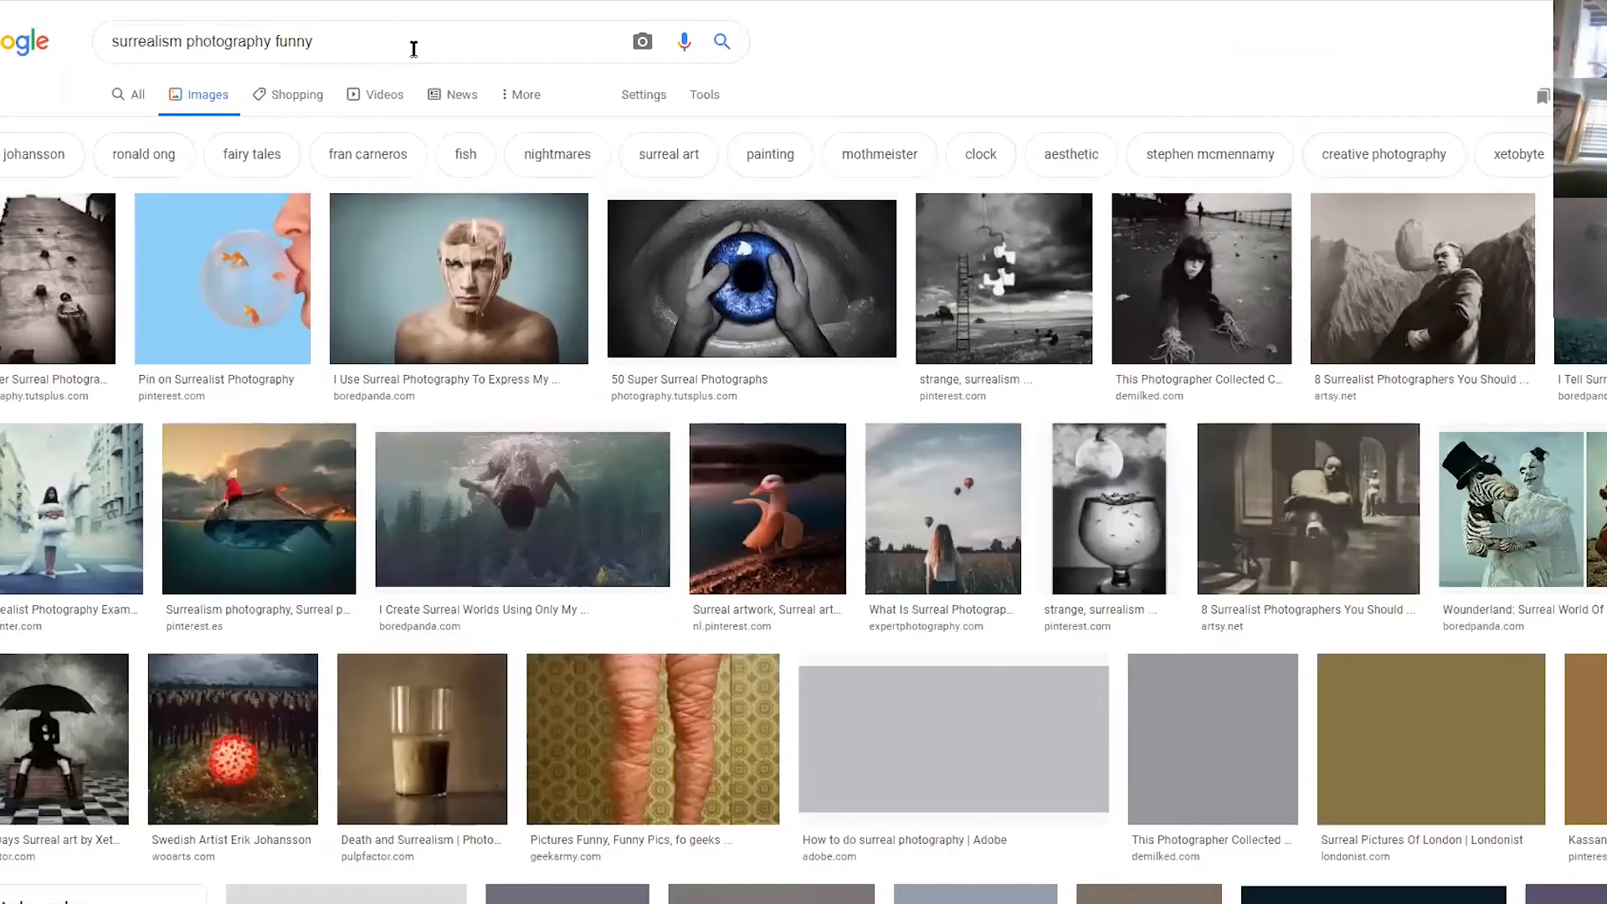
Preview the melting candle-head portrait and the related man peeling off his face, and look through similar faceless portraits.
left_click(529, 324)
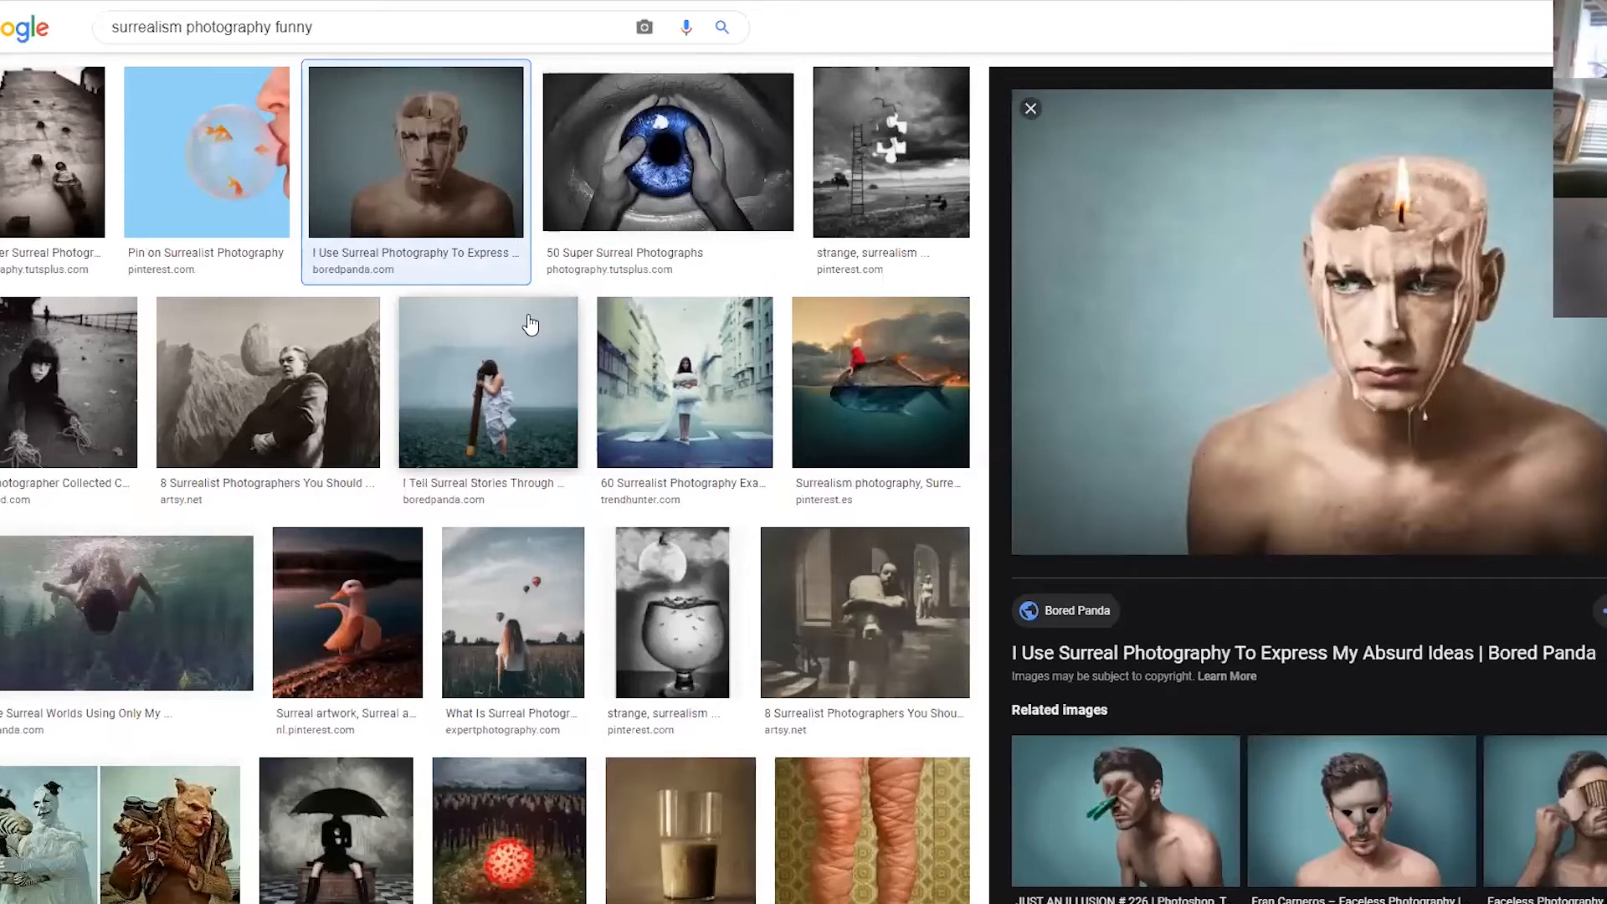
scroll(1473, 496, "down", 5)
left_click(1473, 494)
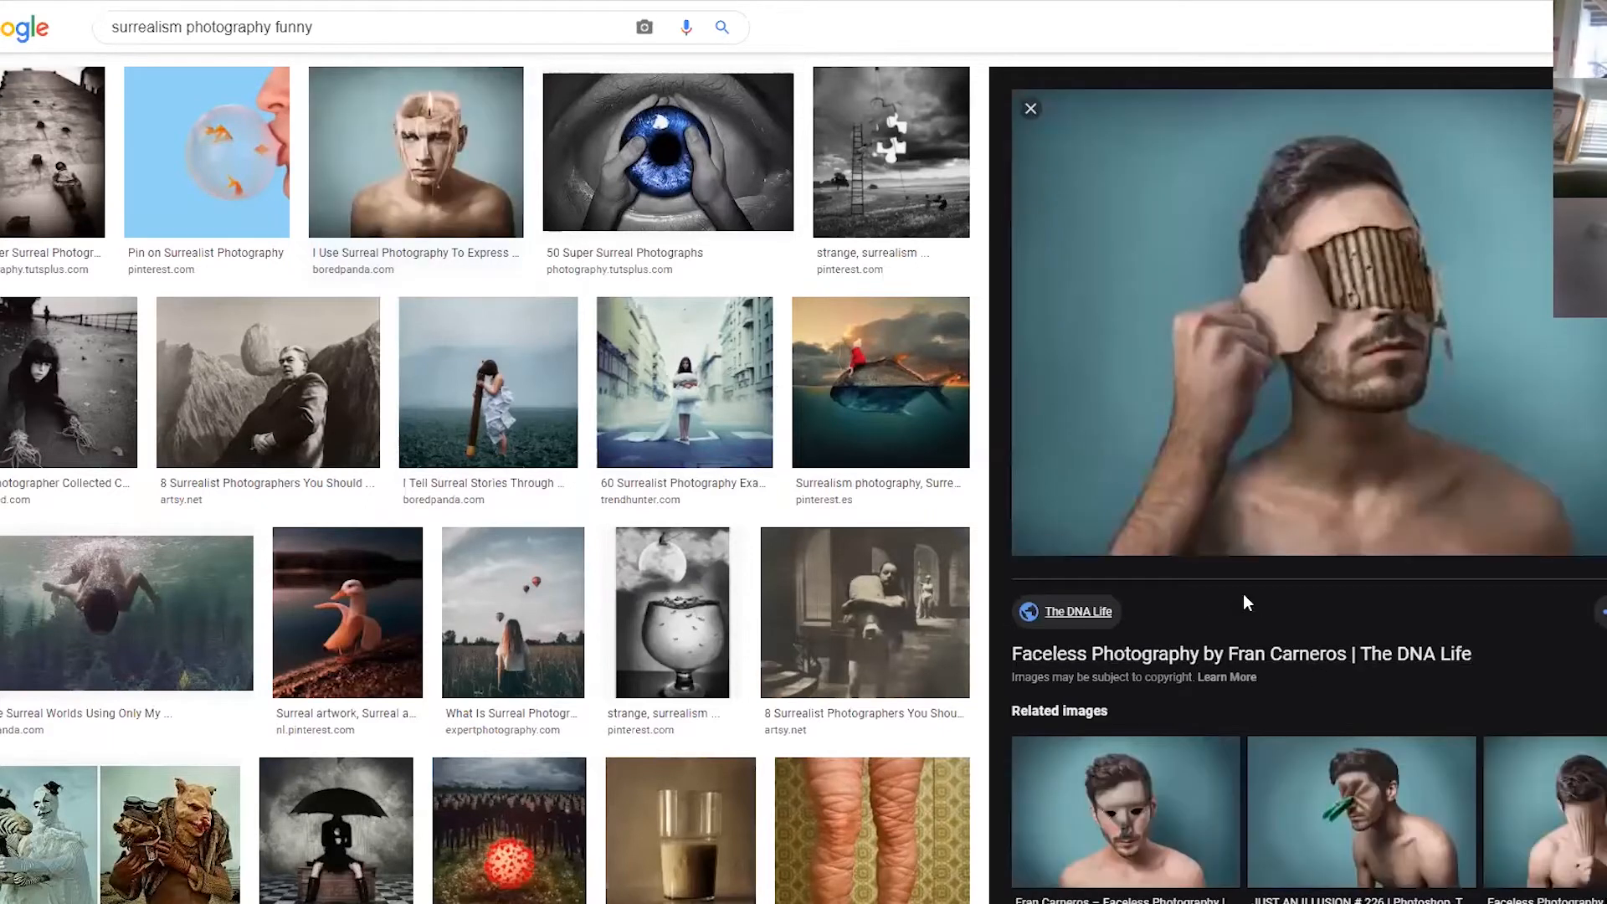
scroll(1247, 590, "down", 3)
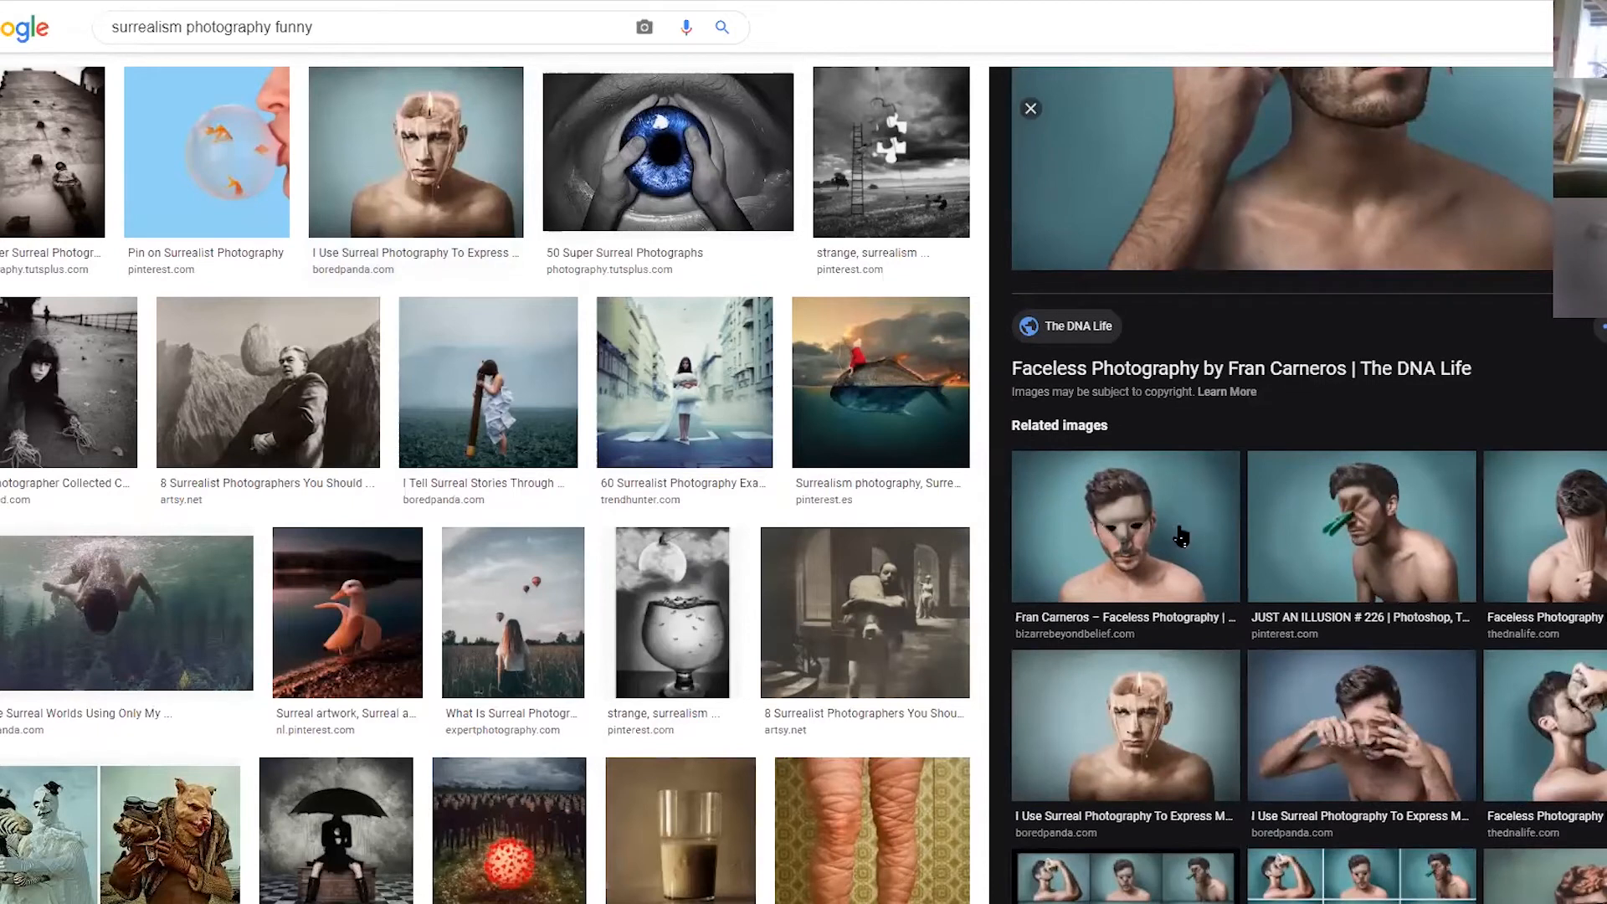
scroll(1166, 542, "up", 3)
Preview the banana-peel duck, the hands holding a blue eye and the moon-and-glass image, and look through related images.
left_click(360, 667)
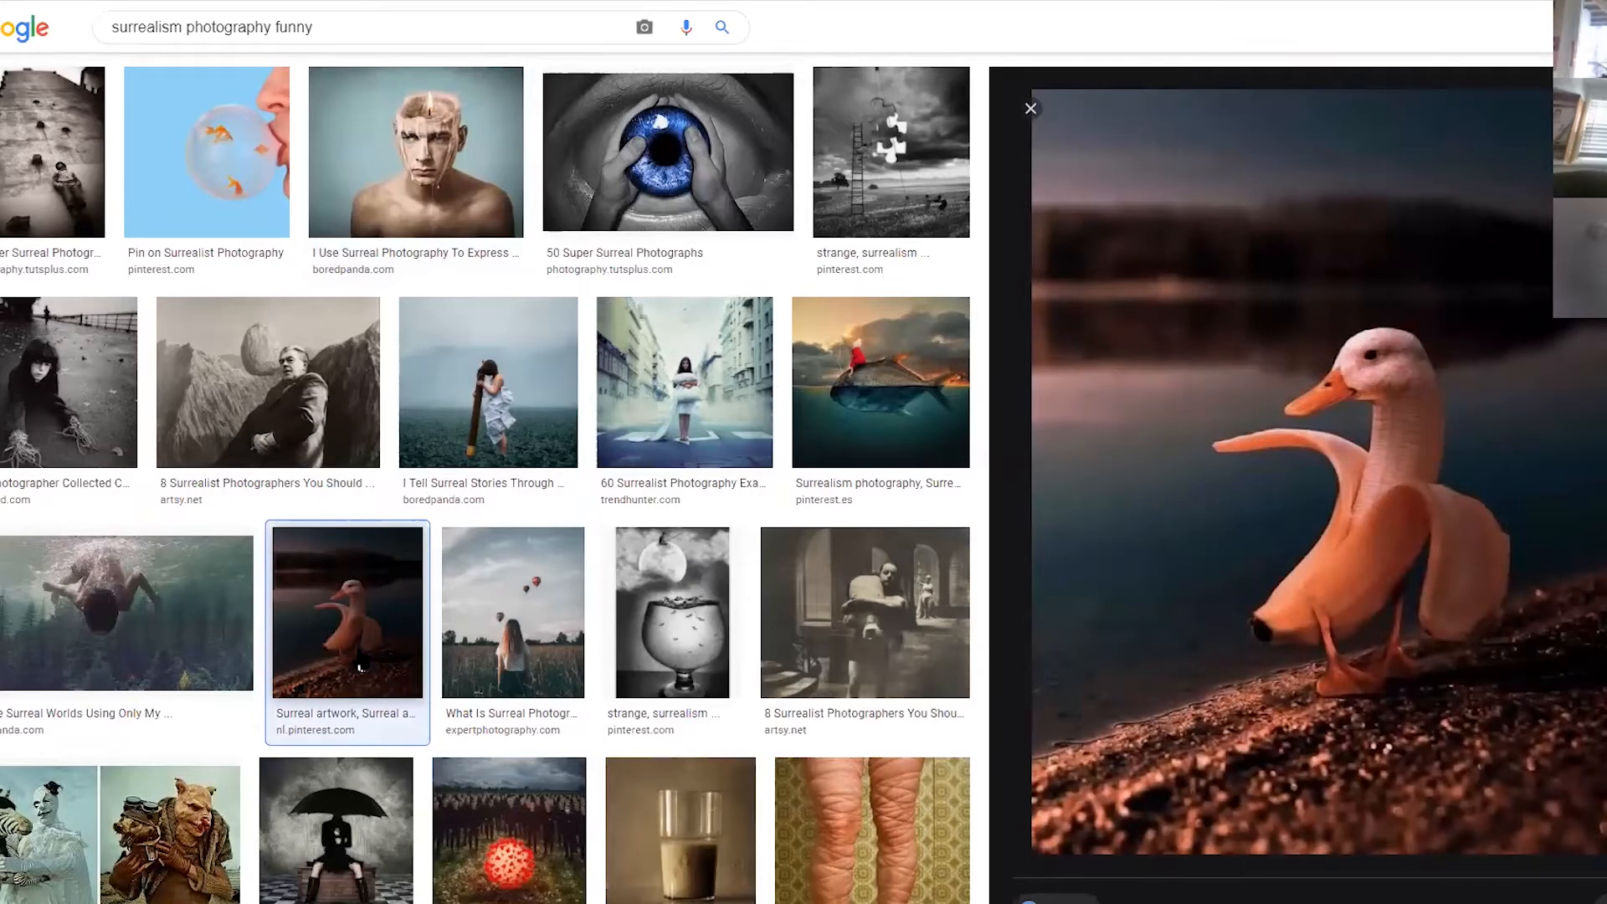
left_click(727, 163)
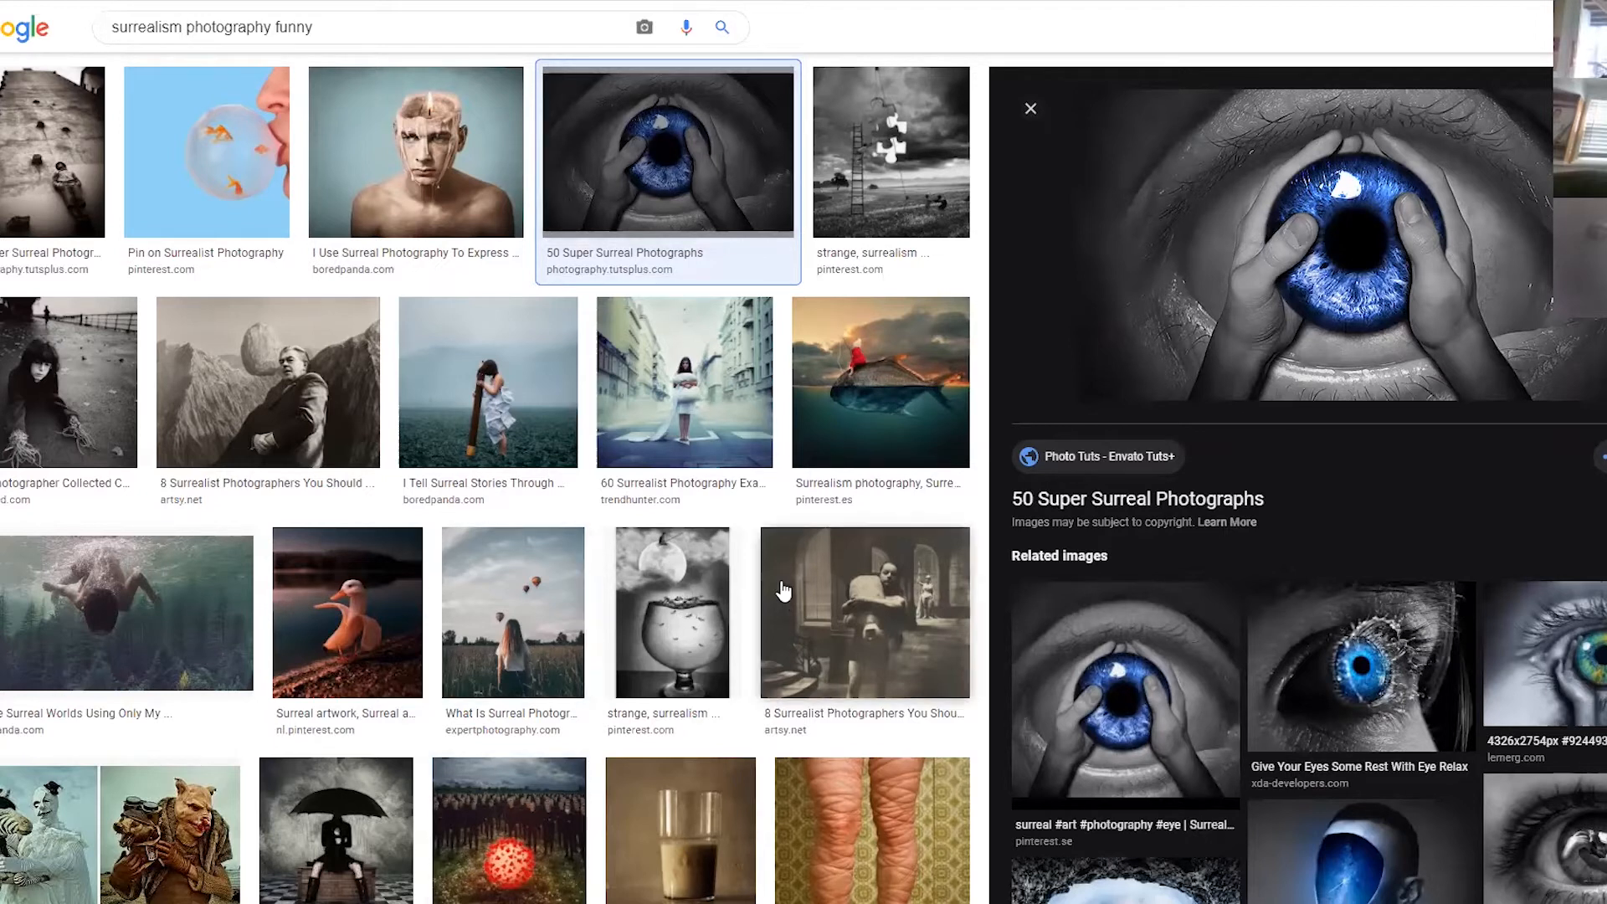
left_click(679, 607)
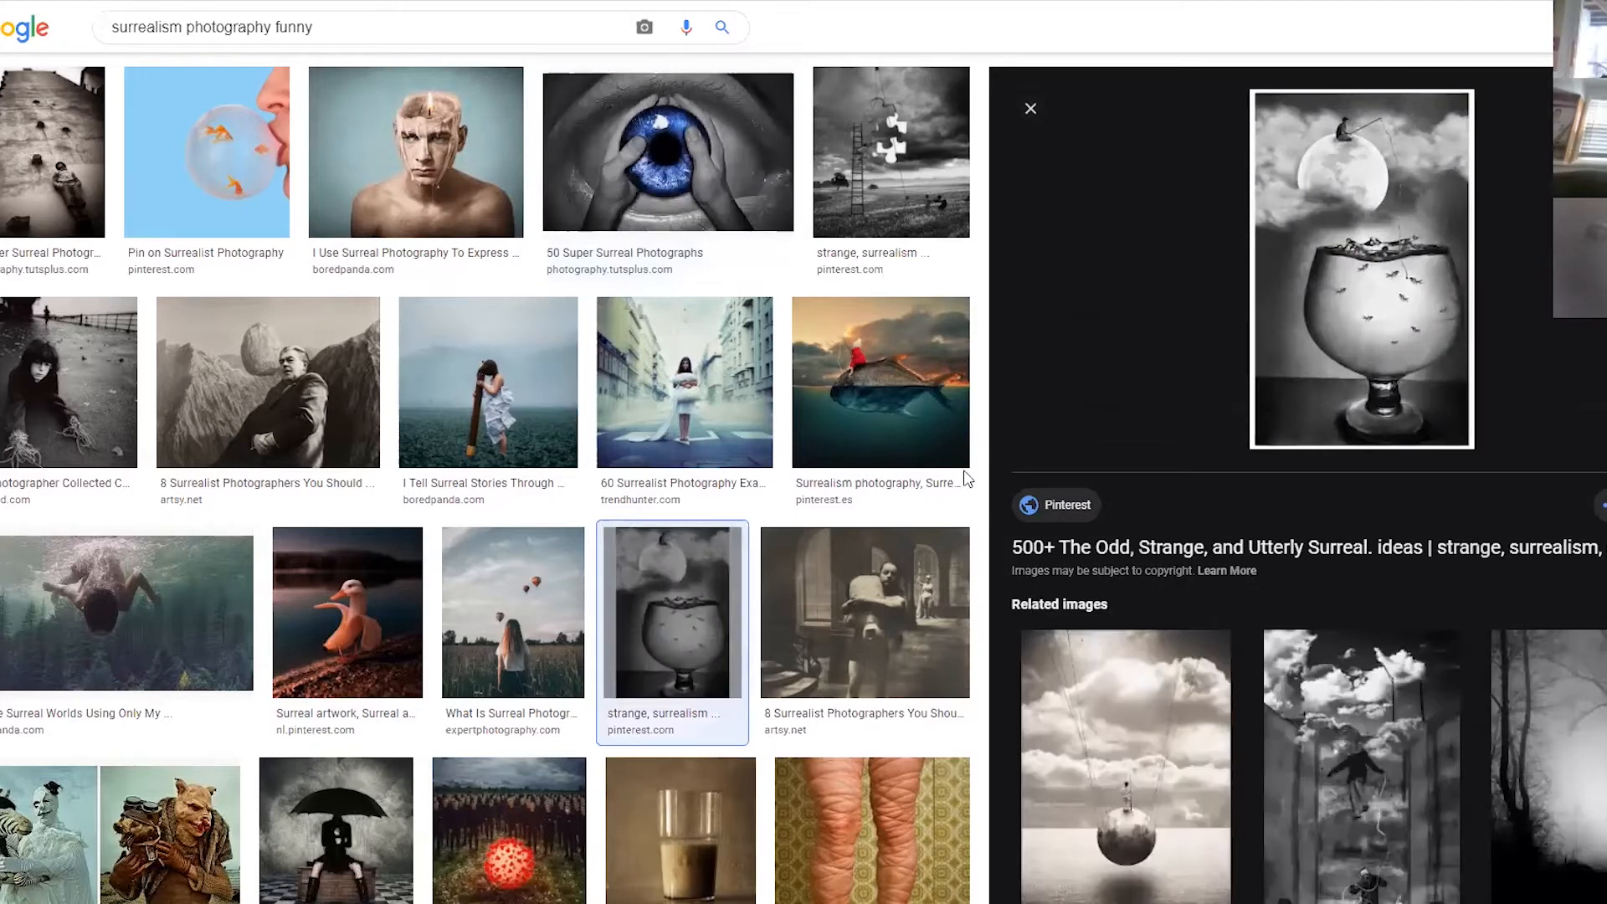
scroll(1392, 521, "down", 2)
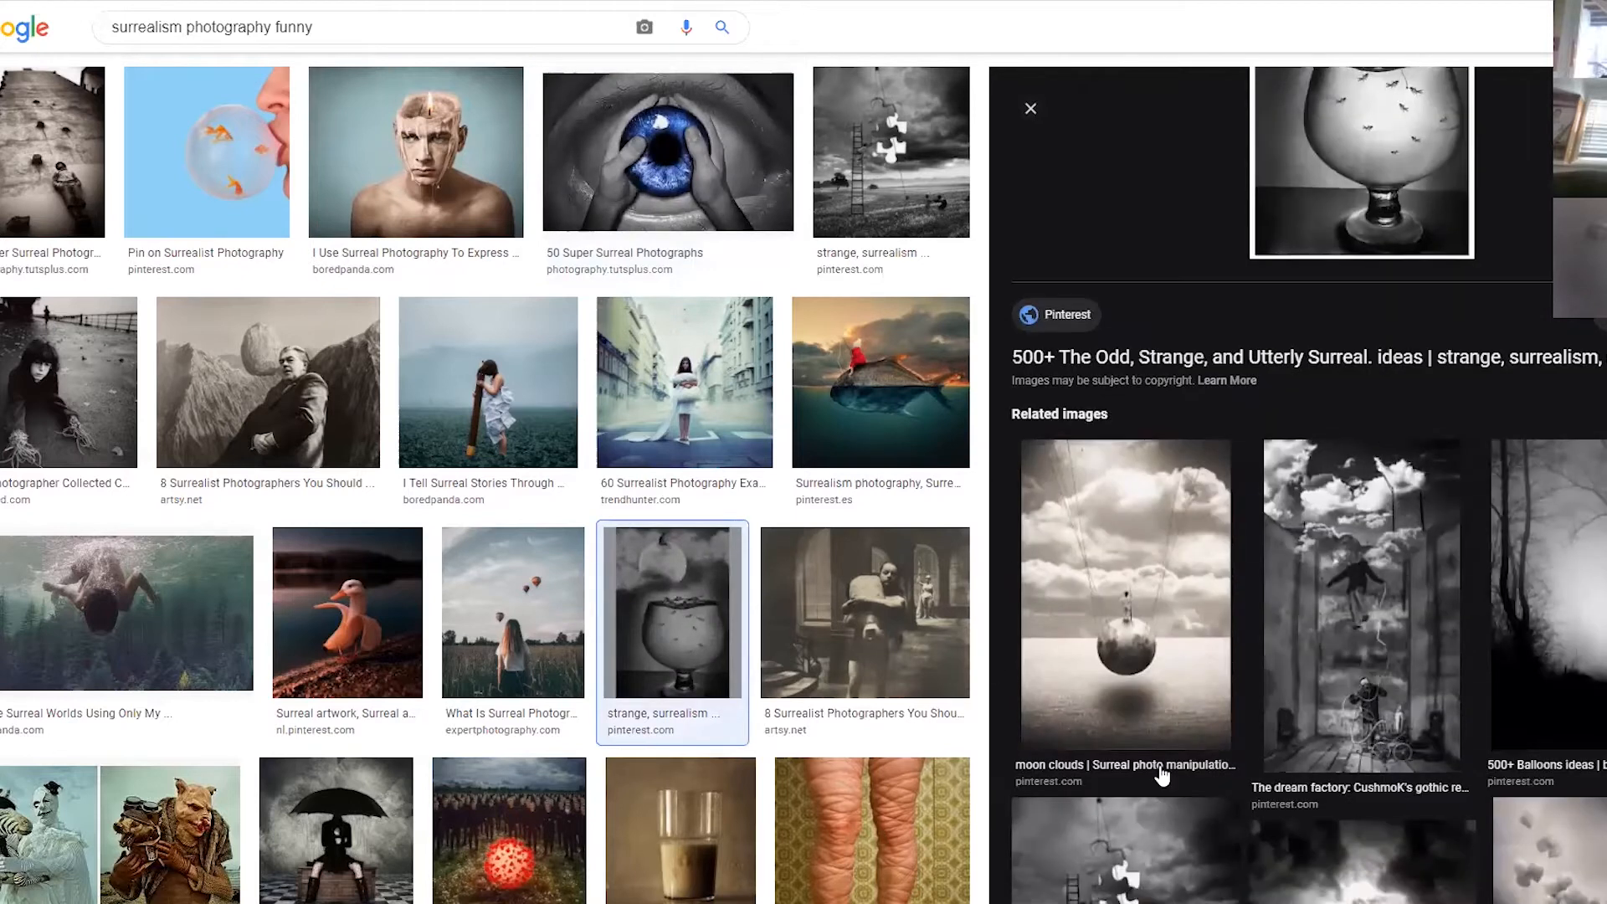
scroll(1143, 658, "down", 3)
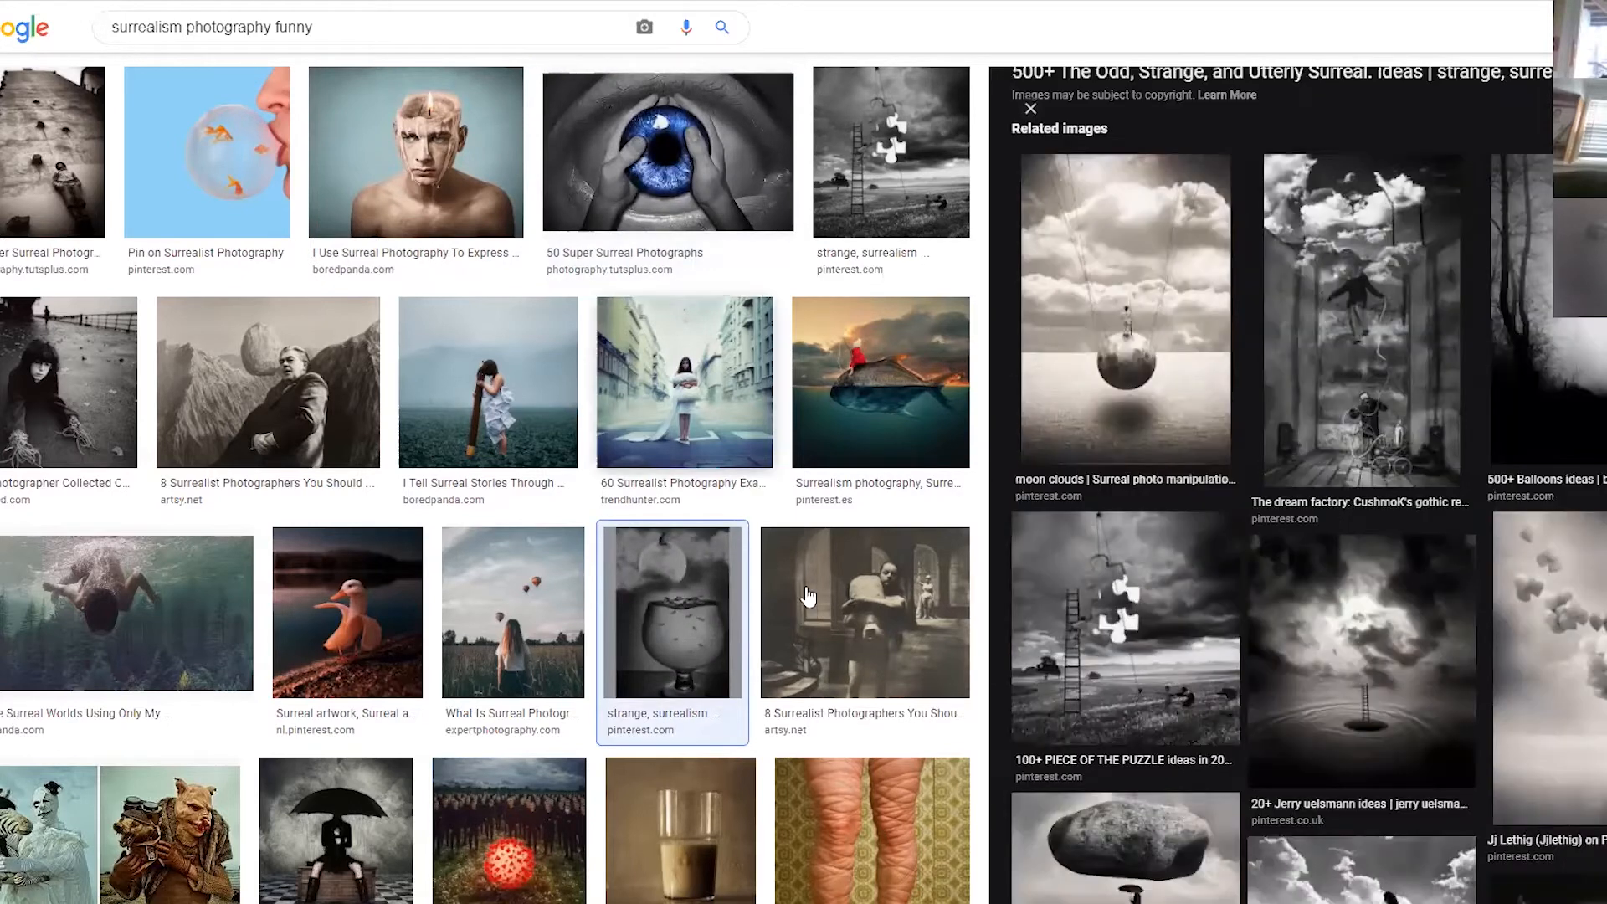
Replace "funny" with "scary" in the query and search for "surrealism photography scary".
scroll(635, 480, "up", 2)
left_click(332, 53)
key("BackSpace")
key("BackSpace")
key("BackSpace")
key("BackSpace")
key("BackSpace")
type("scary")
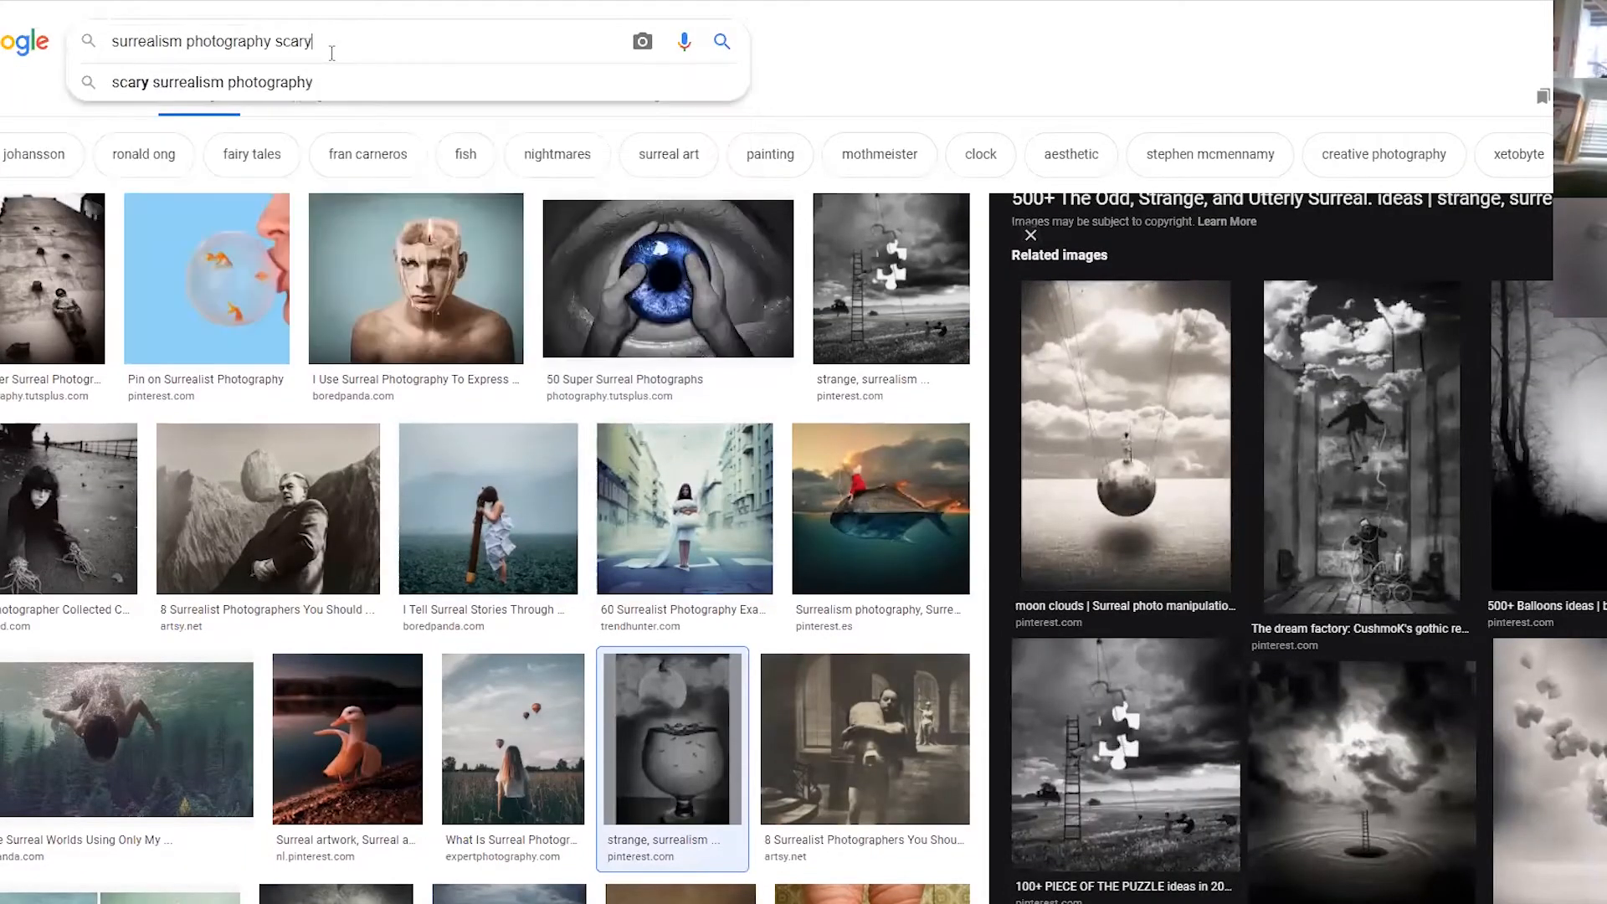
key("Return")
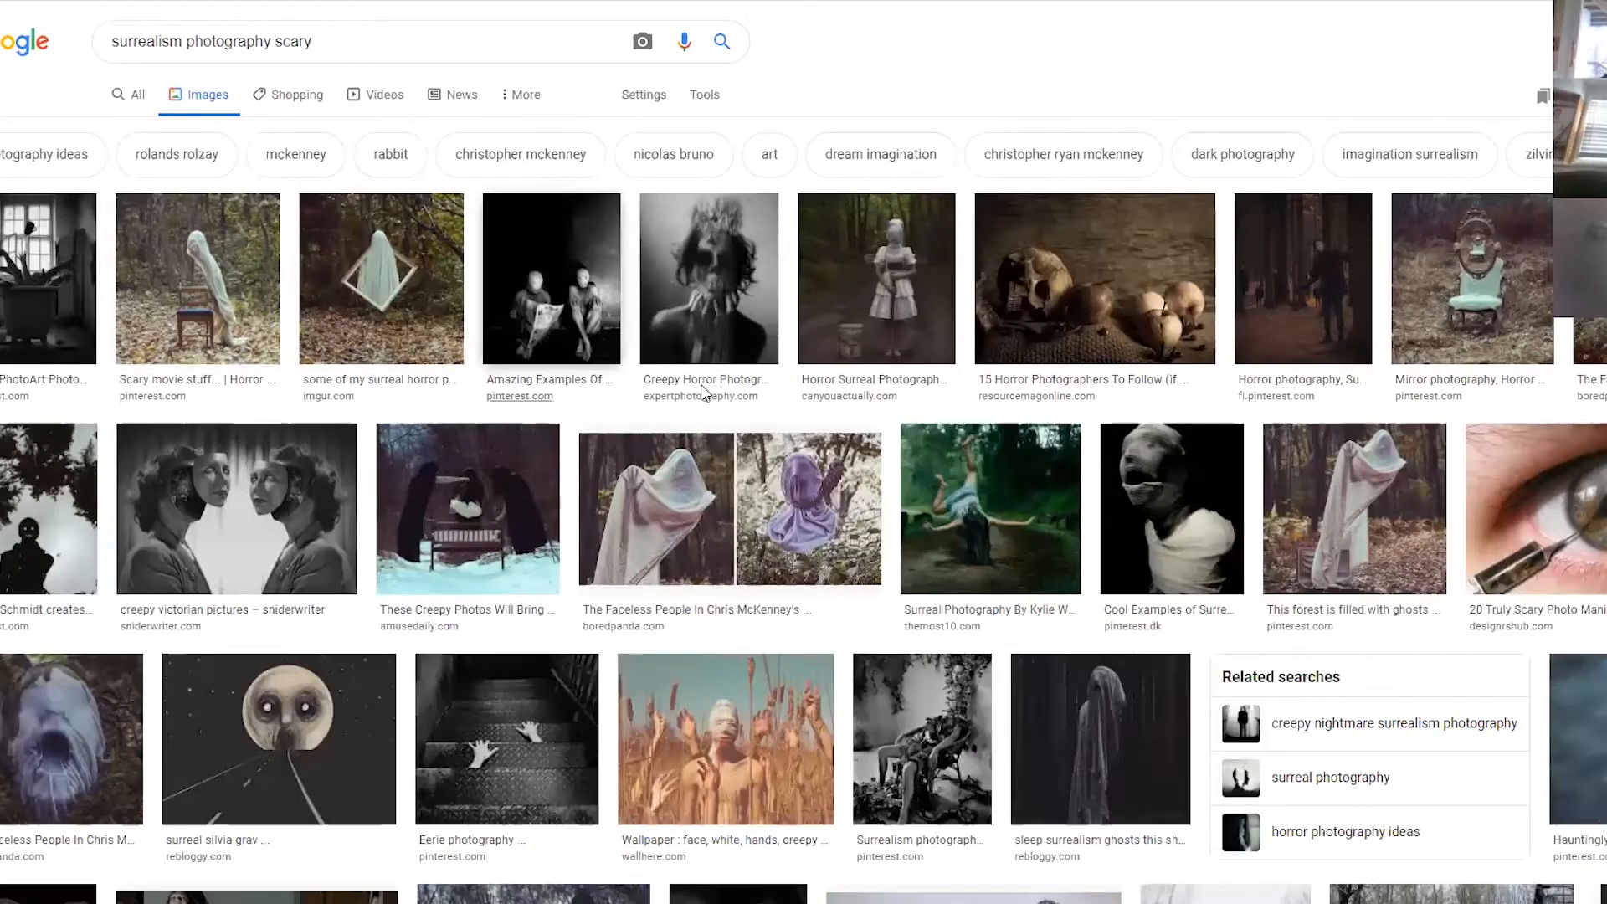
Preview the two women with detached faces, then the forest scene with the blue baby carriage and cloaked figure.
left_click(194, 557)
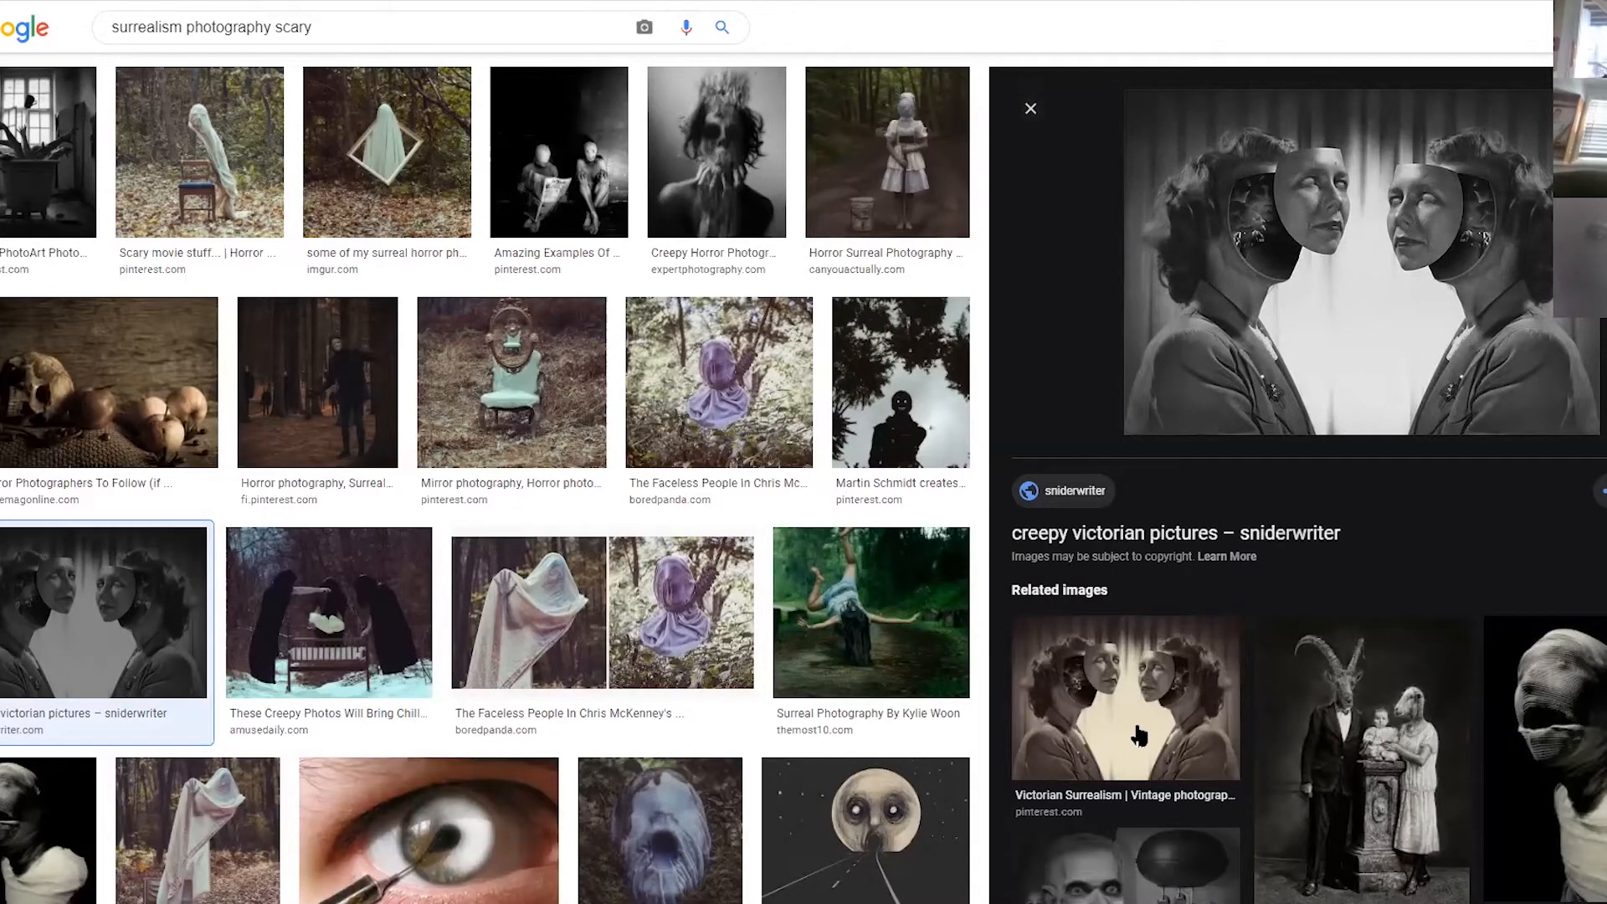
scroll(674, 599, "down", 5)
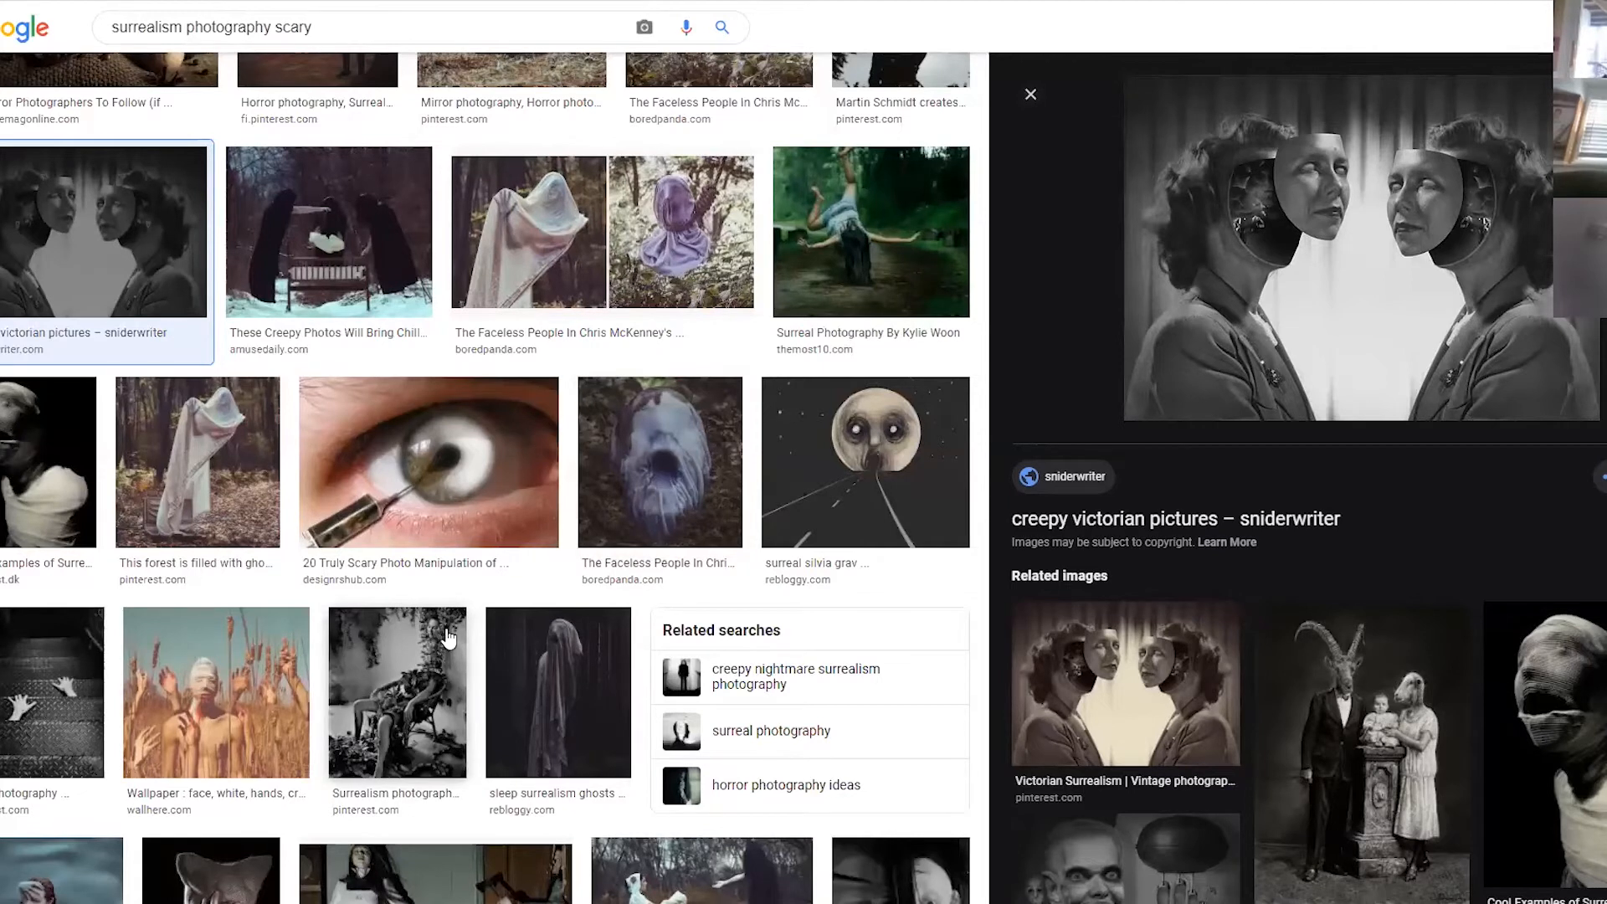
scroll(440, 637, "down", 2)
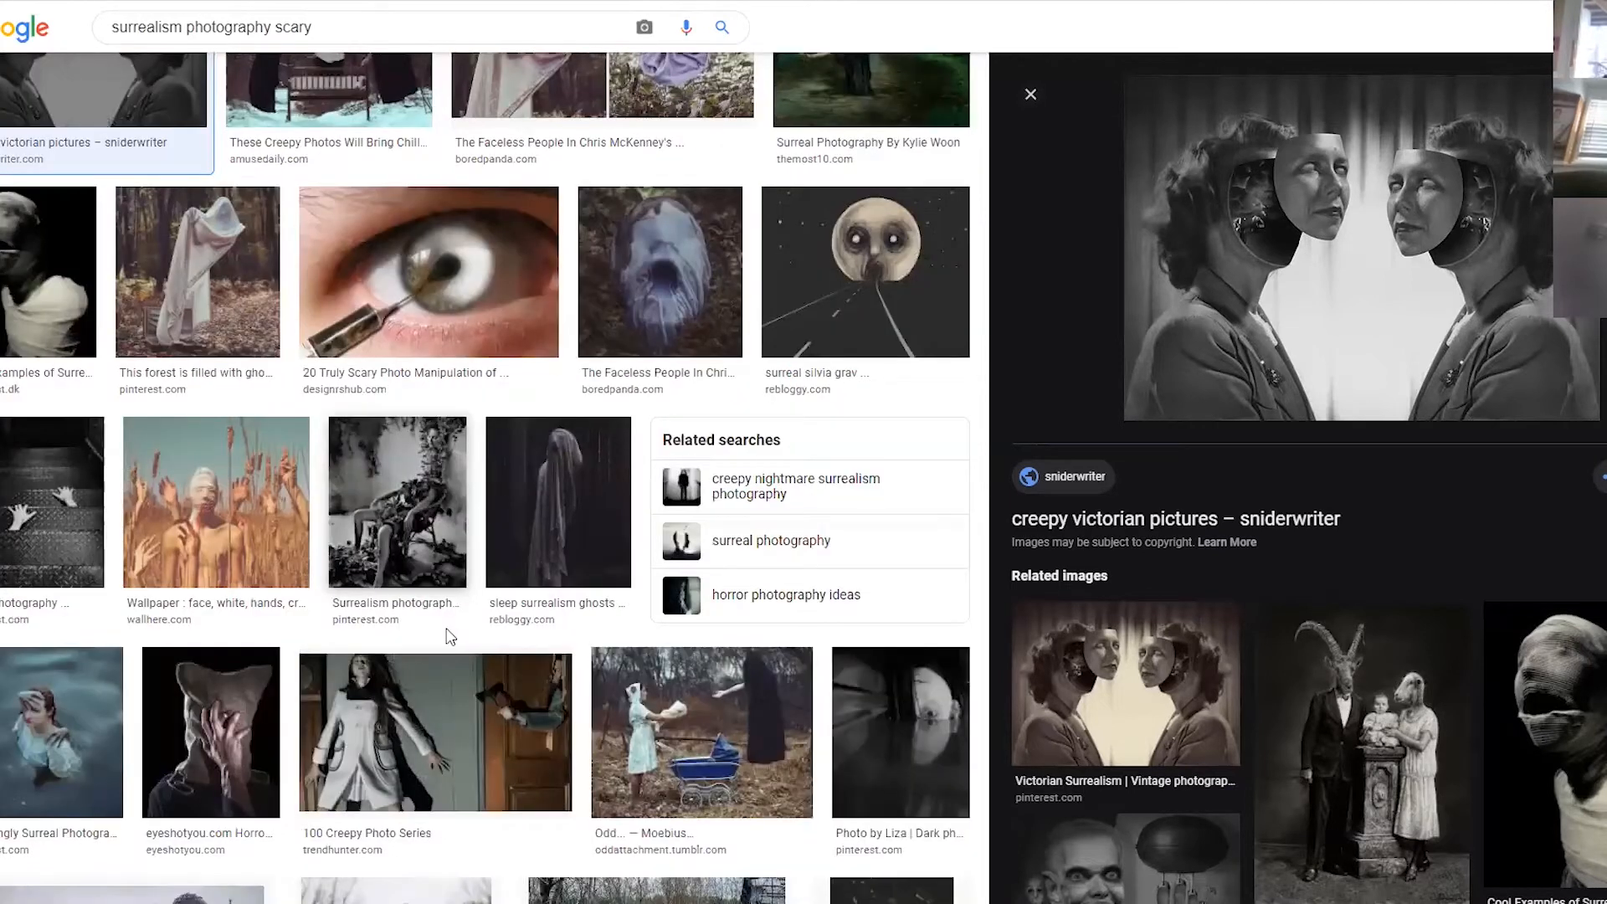
left_click(721, 744)
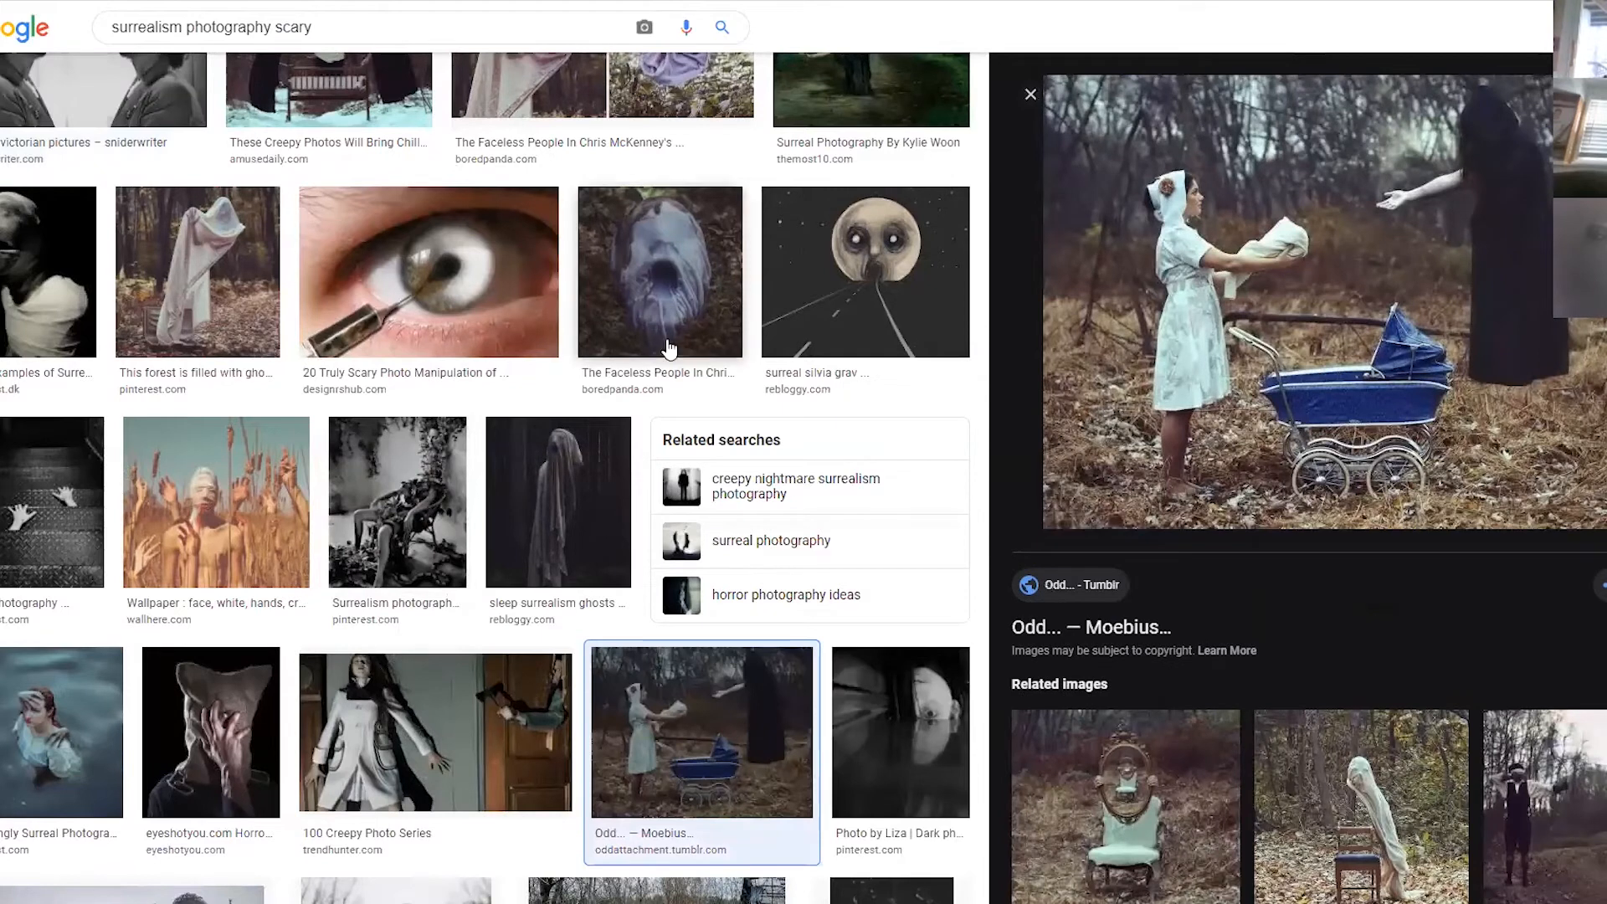
Replace "scary" with "cool" in the query and search for "surrealism photography cool".
scroll(604, 288, "up", 7)
left_click(339, 43)
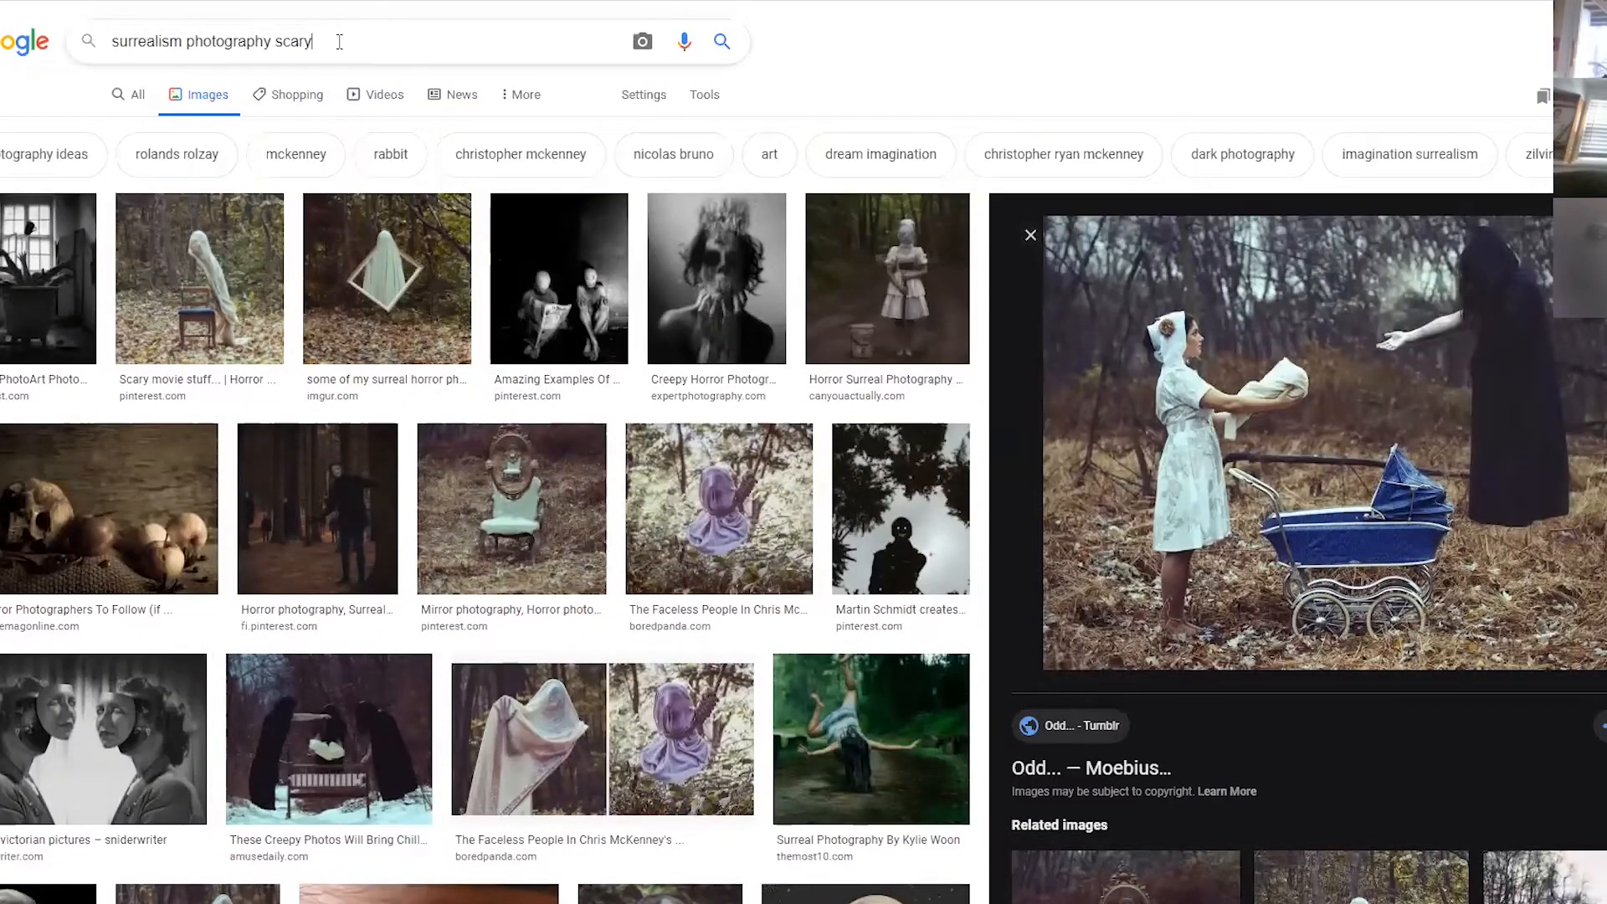
key("BackSpace")
key("BackSpace")
key("BackSpace")
key("BackSpace")
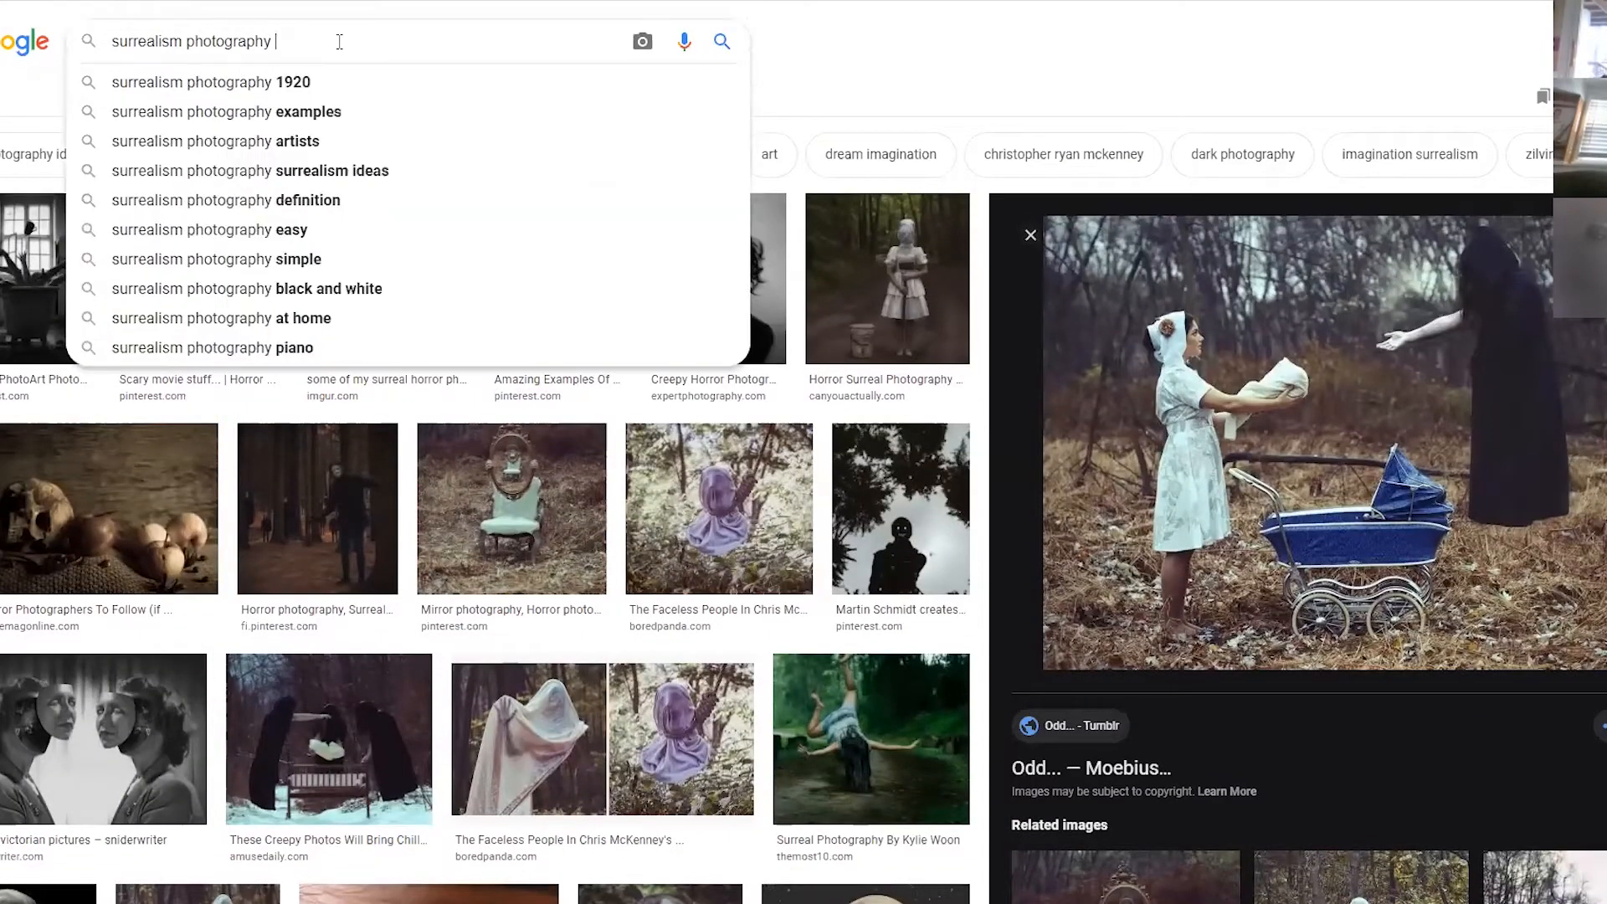
type("cool")
key("Return")
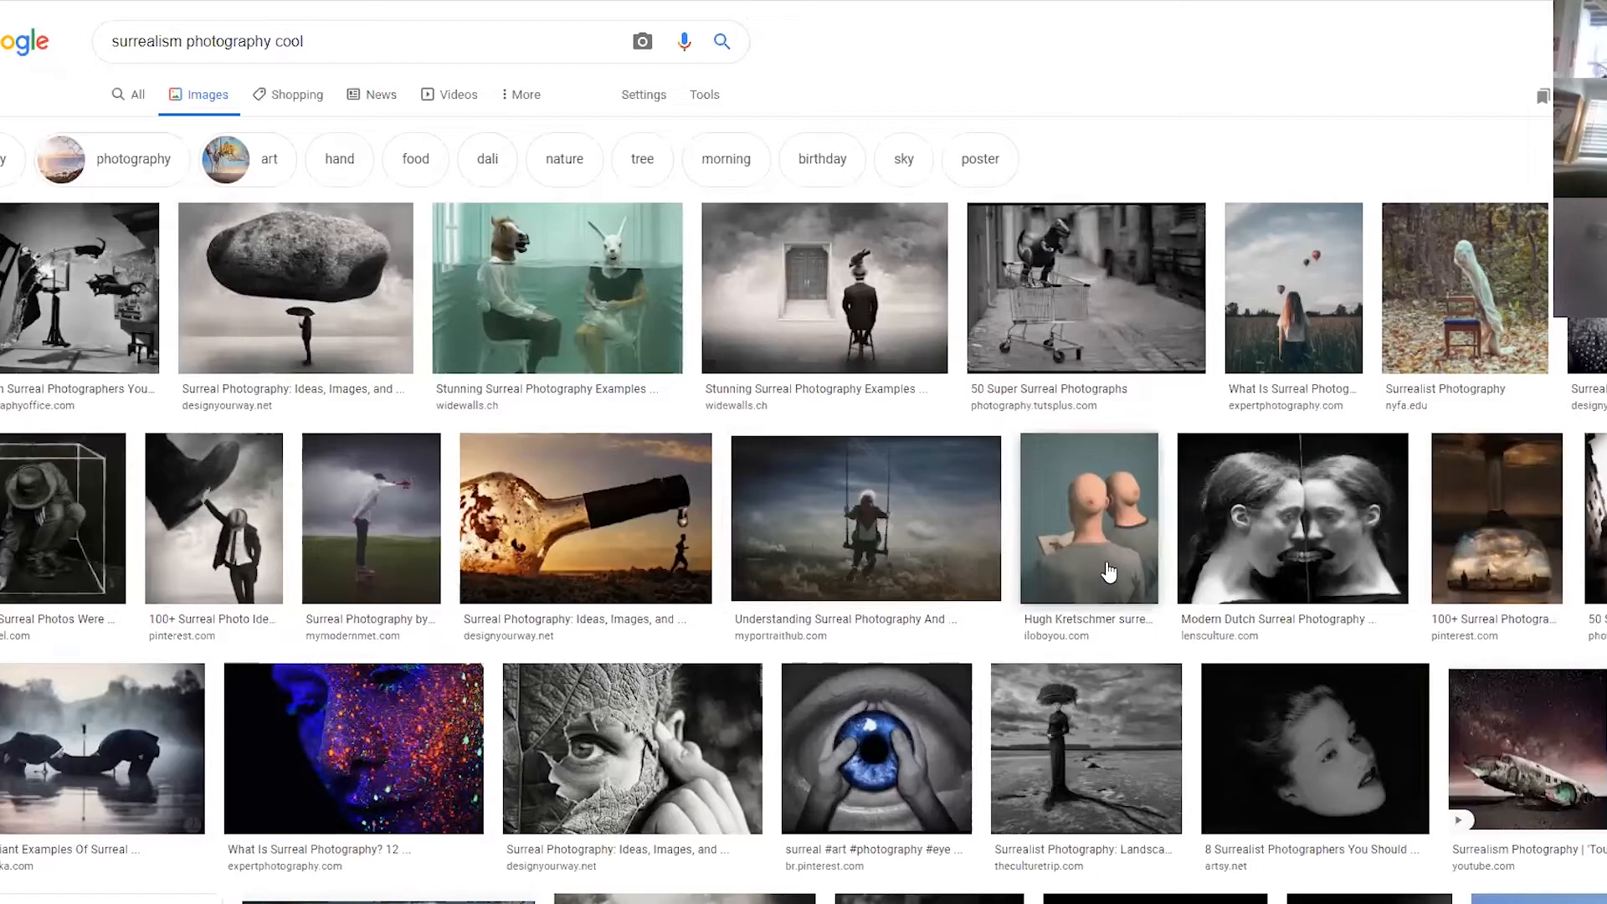
Browse the results, preview the tiny boat floating on piano keys and look through its related images.
scroll(801, 509, "down", 4)
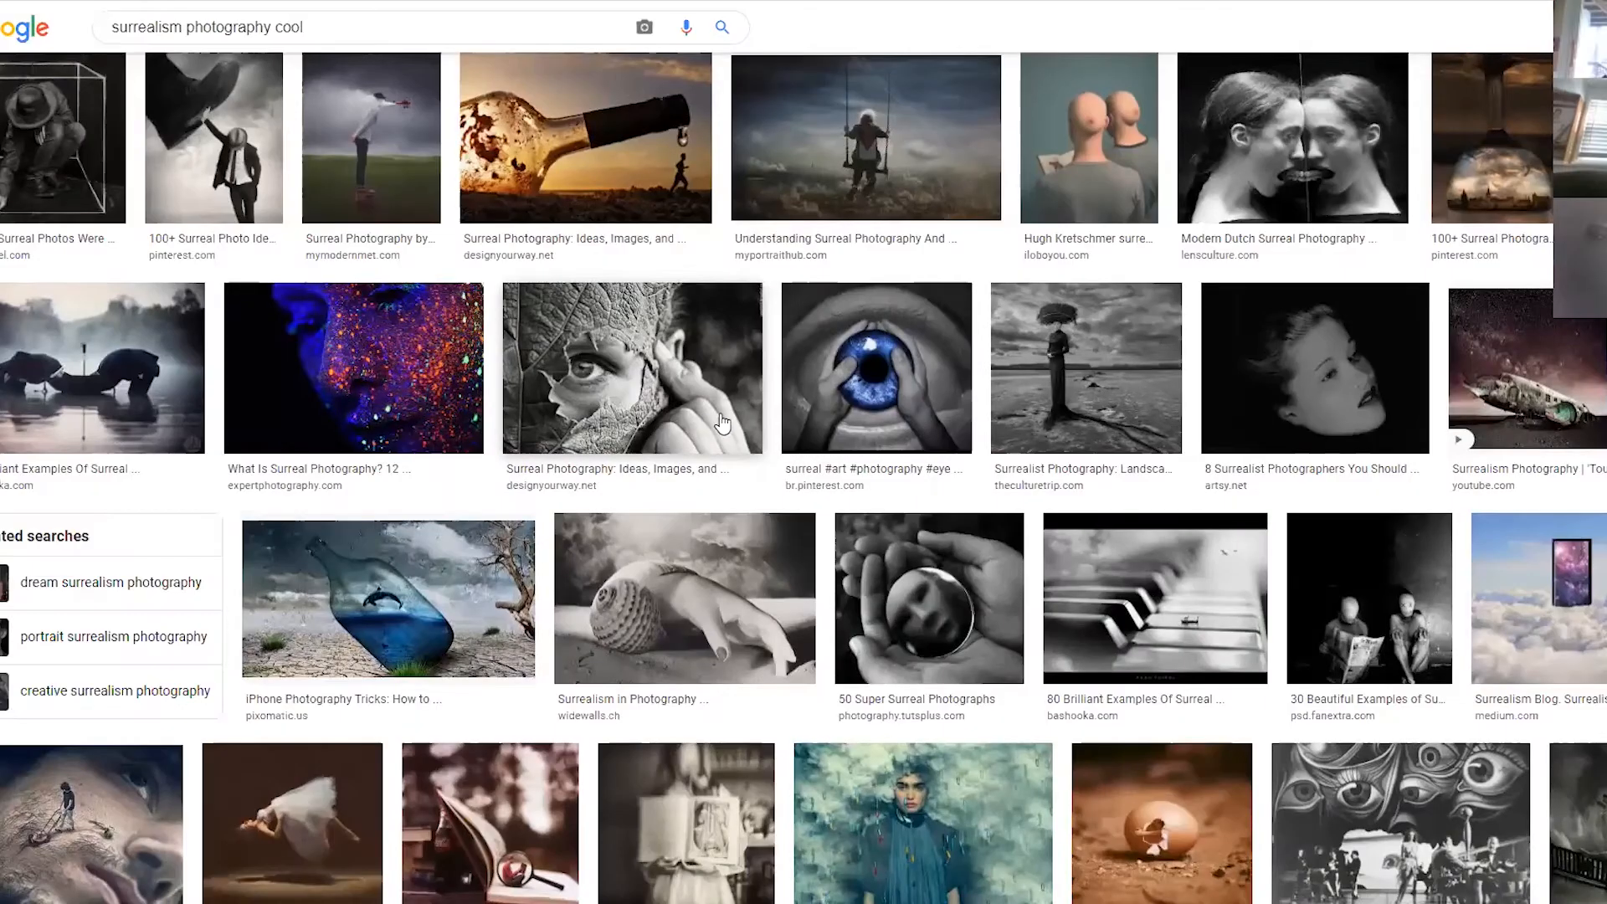
scroll(1292, 449, "down", 2)
left_click(1227, 405)
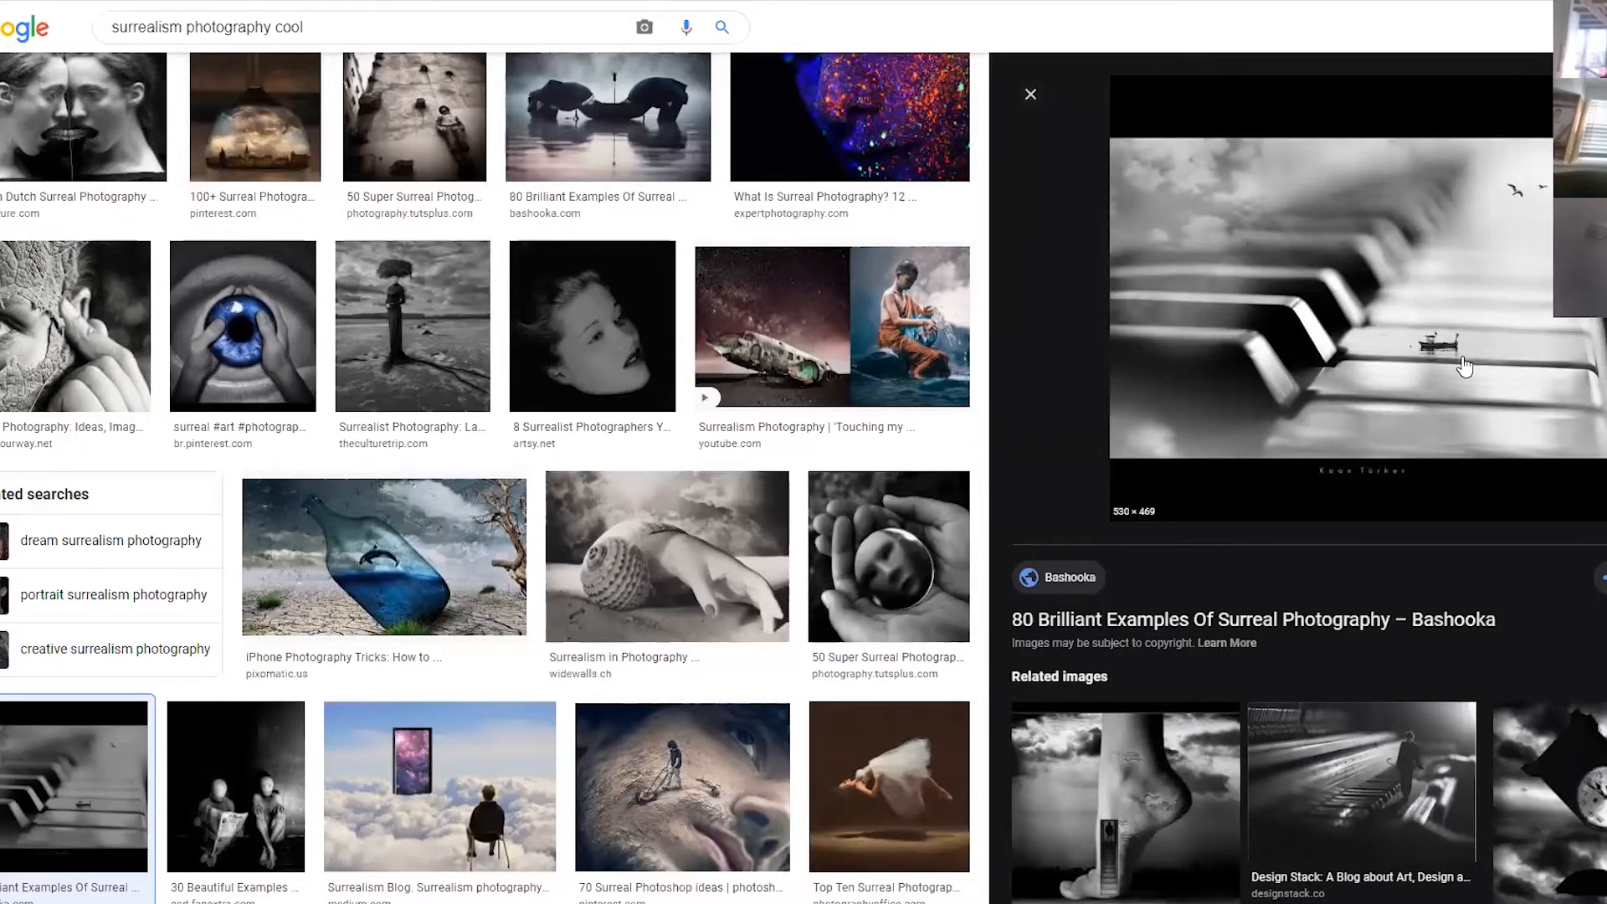
scroll(1448, 457, "down", 5)
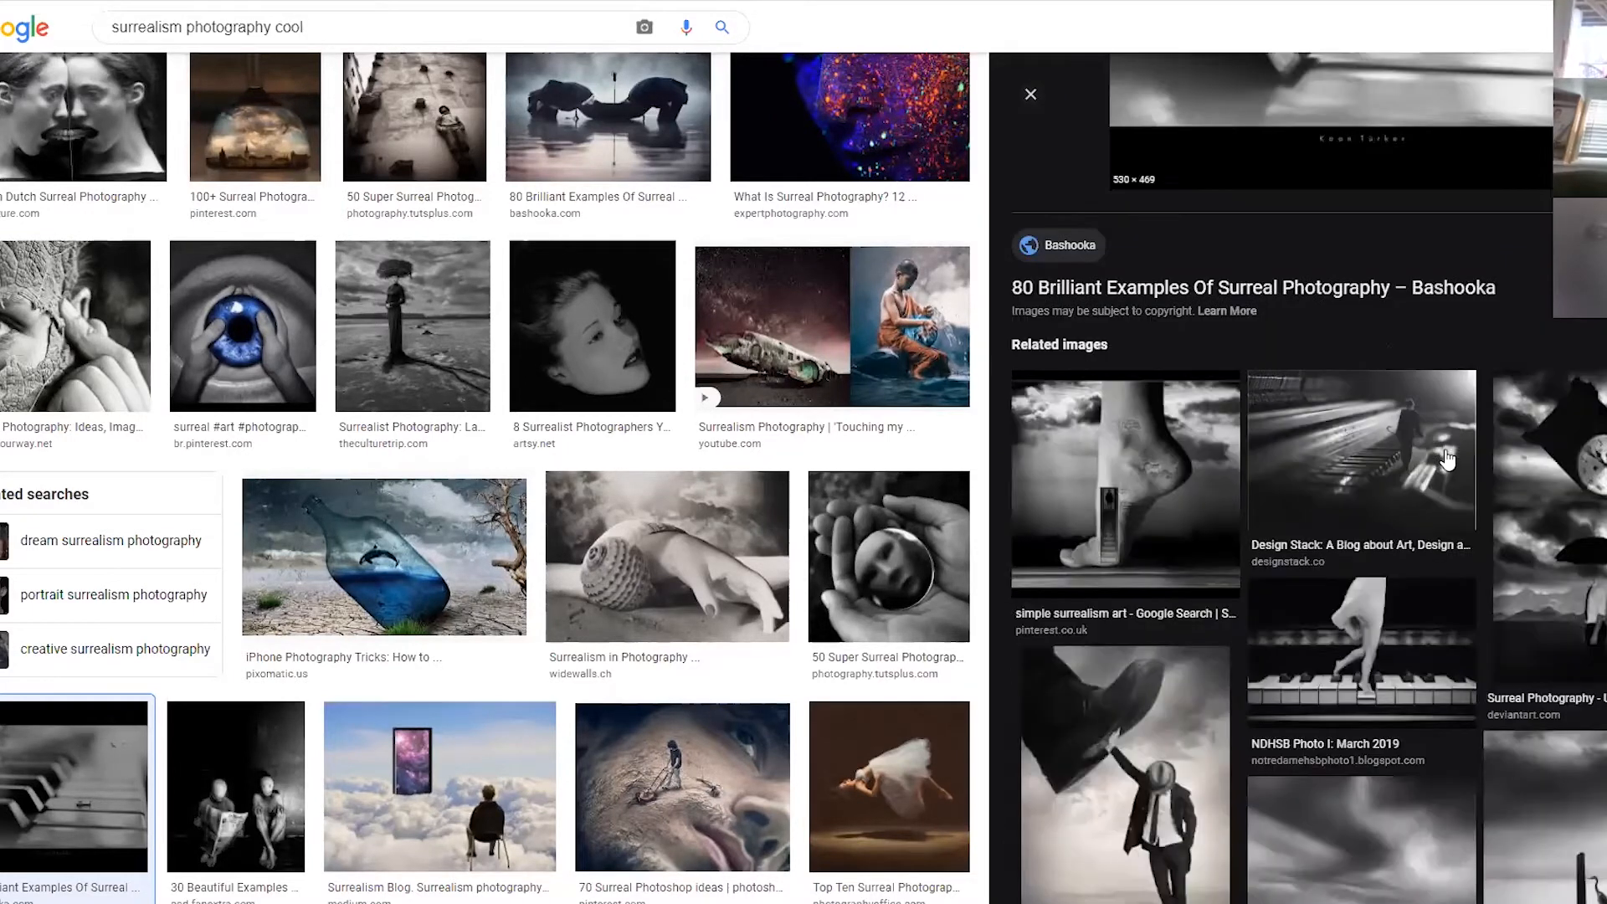
Preview the suited man holding up a giant shoe, then the seated man facing a starry doorway above the clouds.
scroll(1440, 491, "down", 6)
left_click(1172, 375)
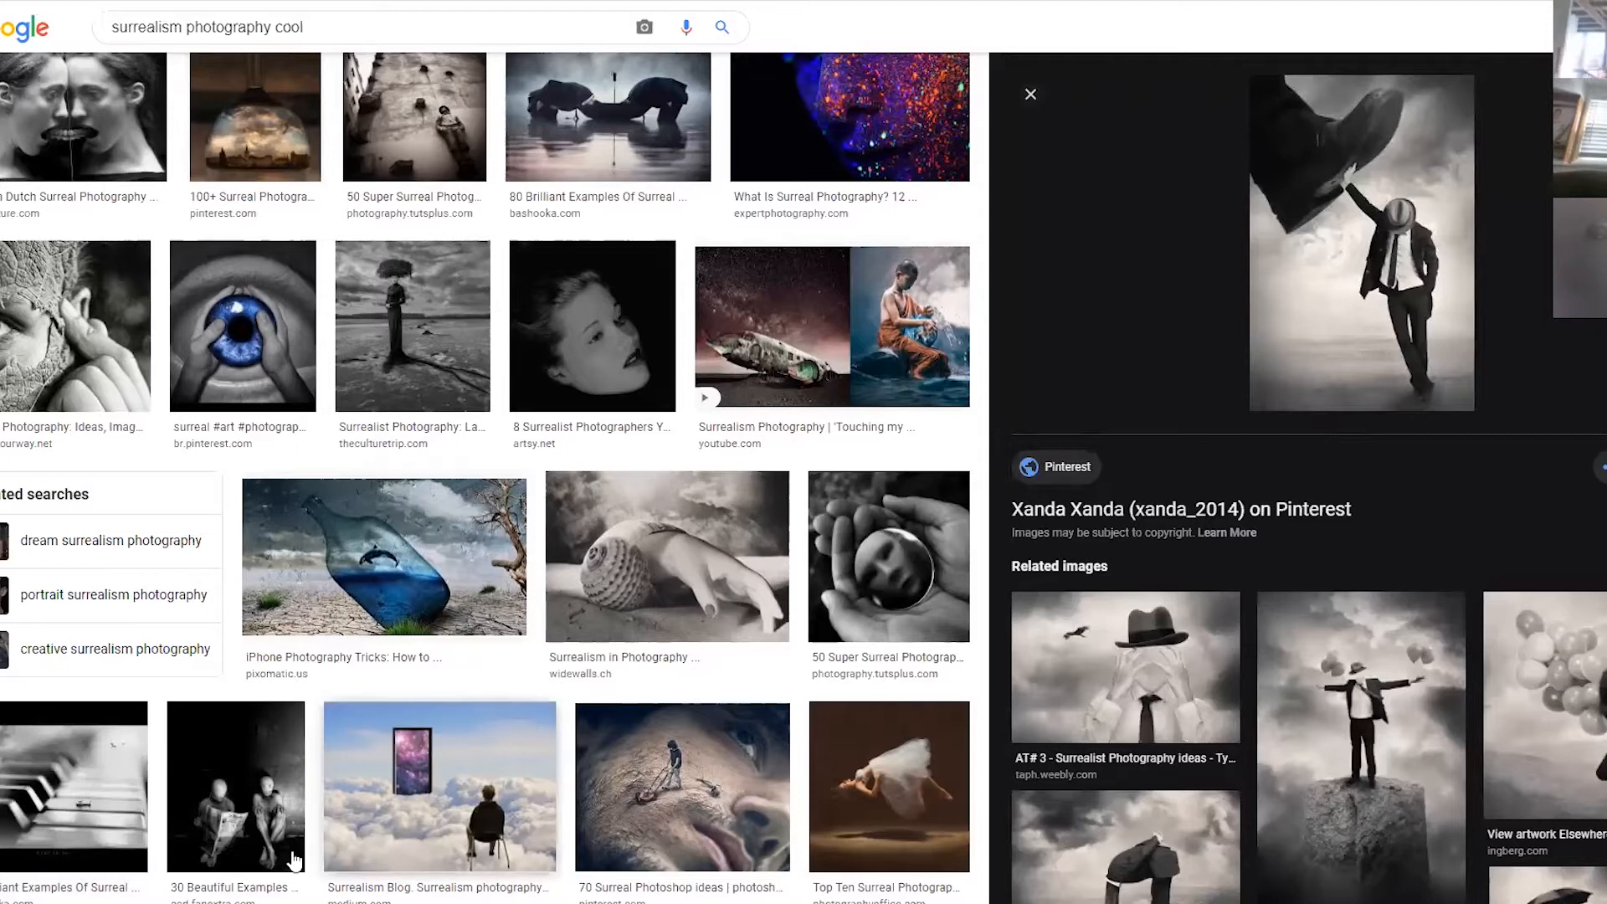
left_click(436, 788)
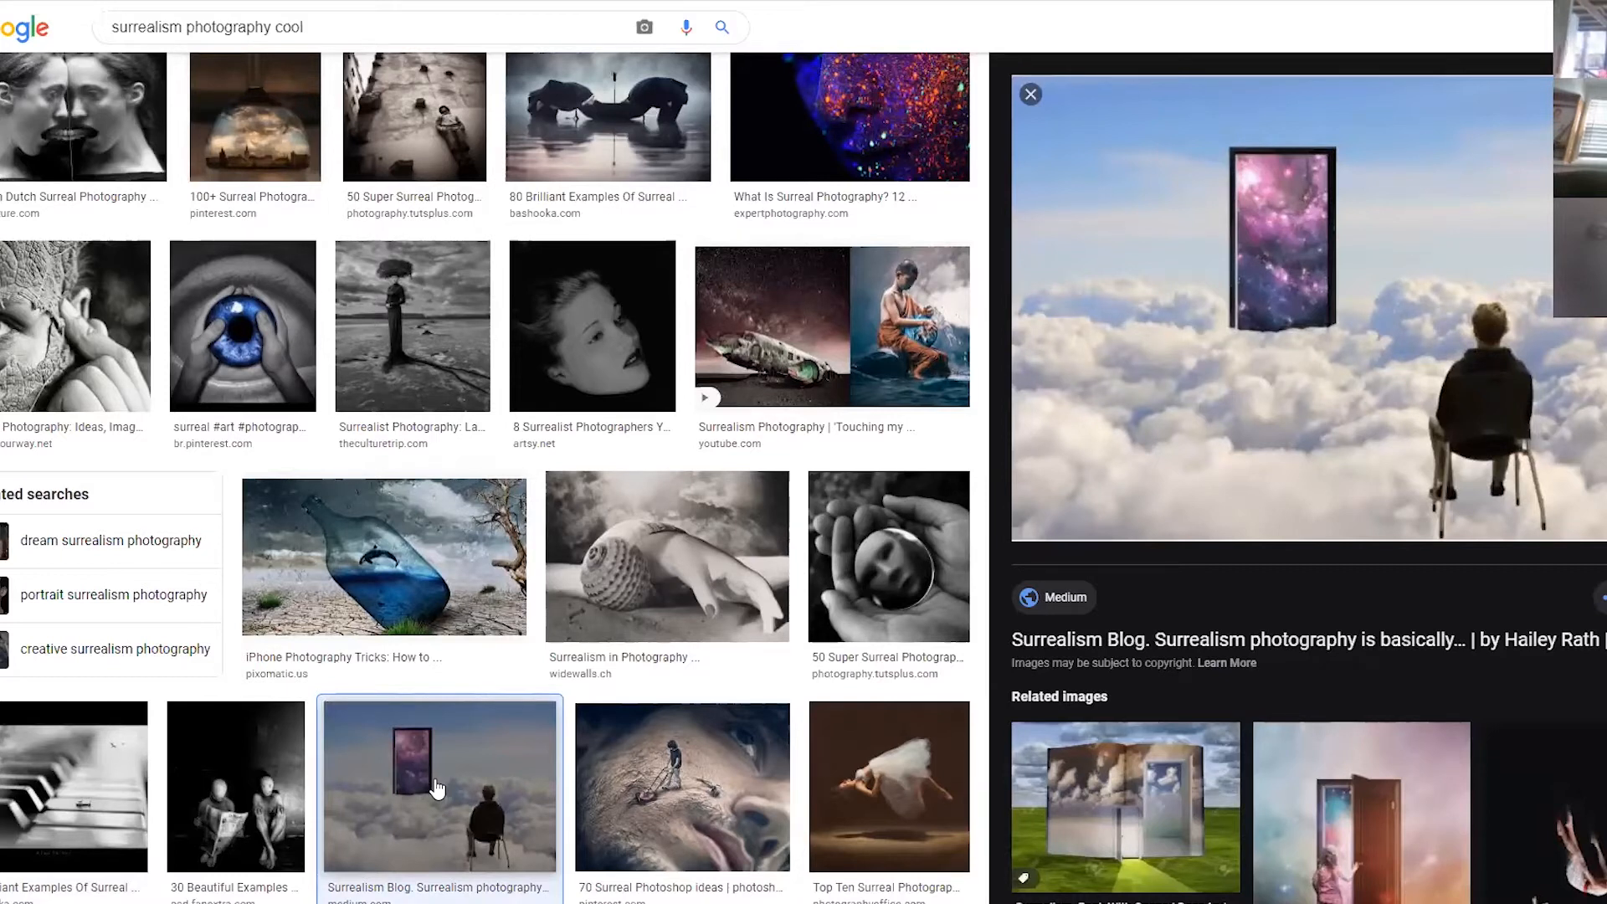
Look through the related doorway images and preview the man in a red jacket walking into a freestanding door.
scroll(1385, 582, "down", 5)
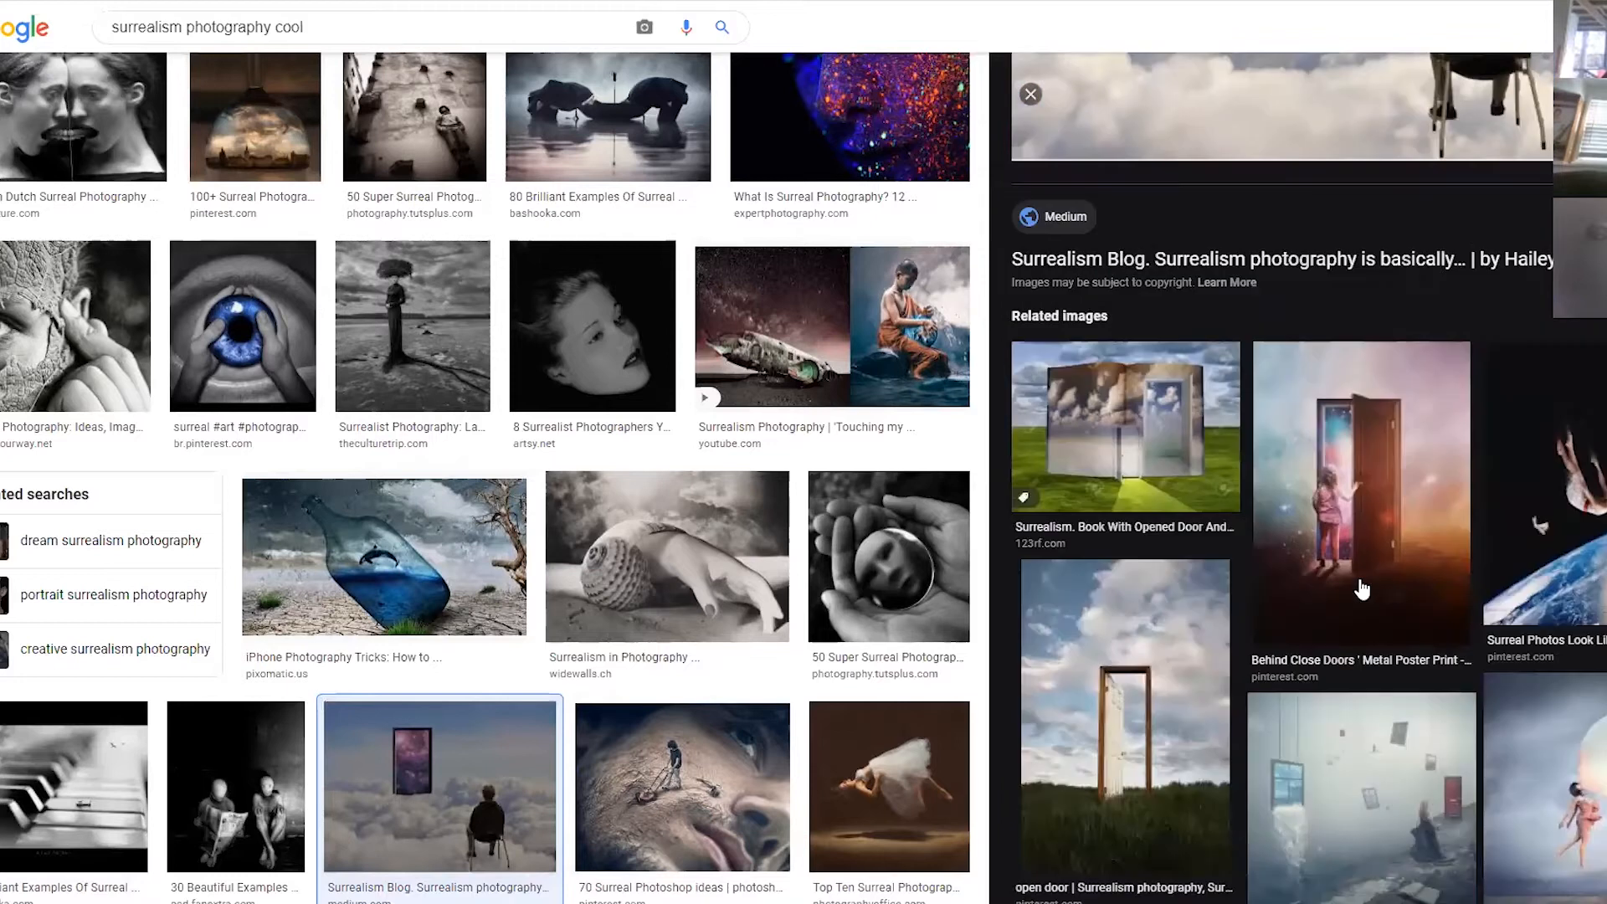
scroll(1239, 640, "down", 4)
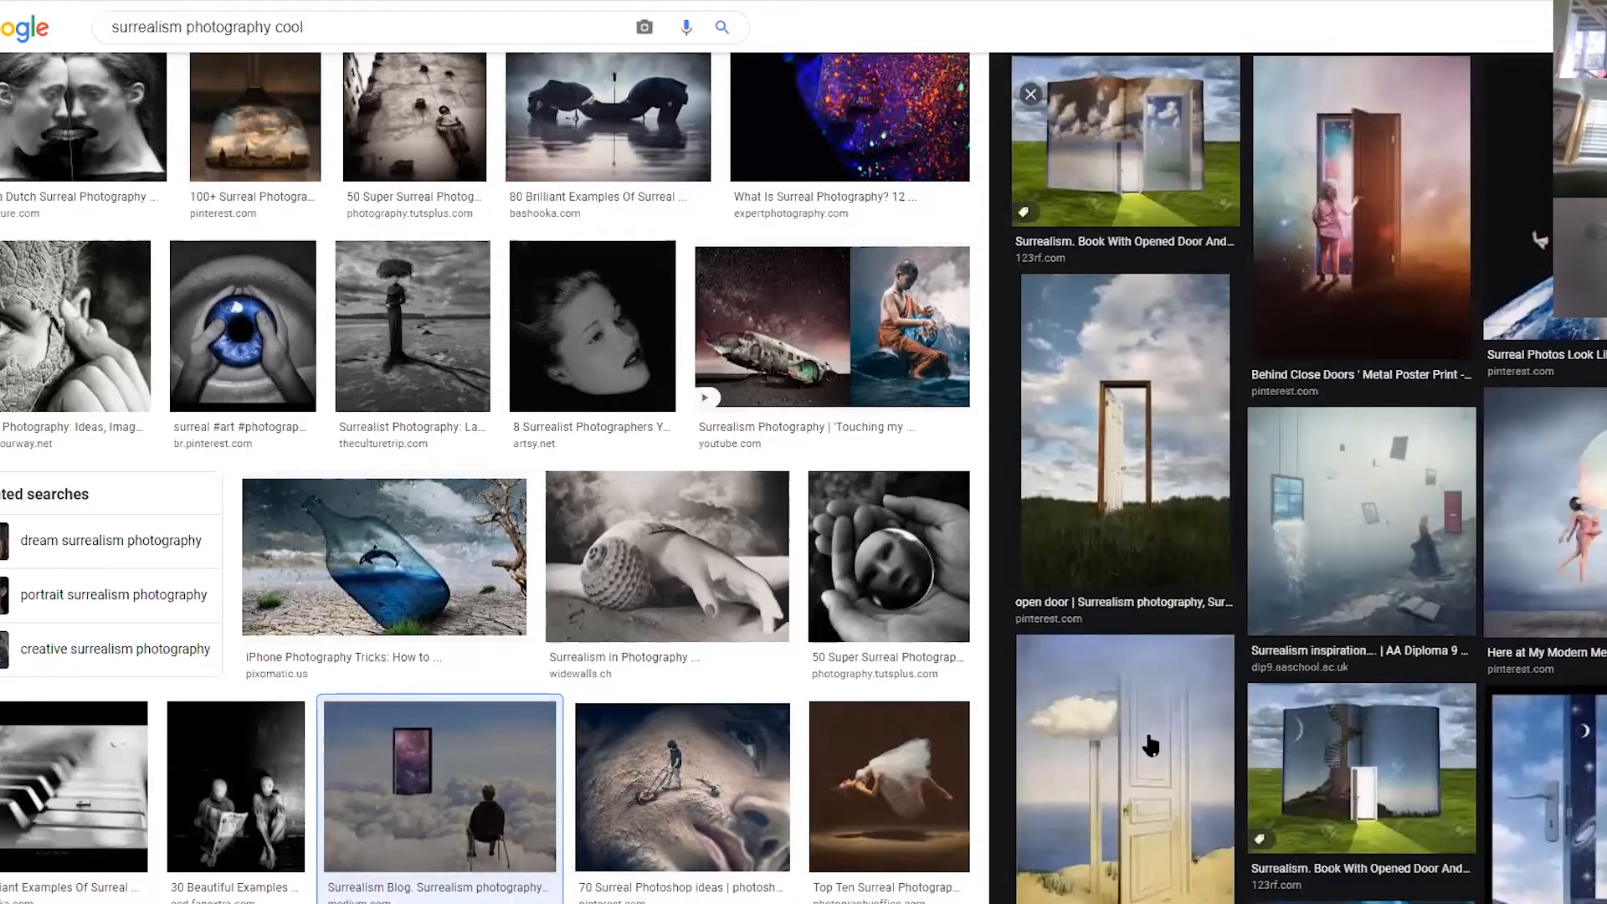
scroll(1247, 737, "down", 5)
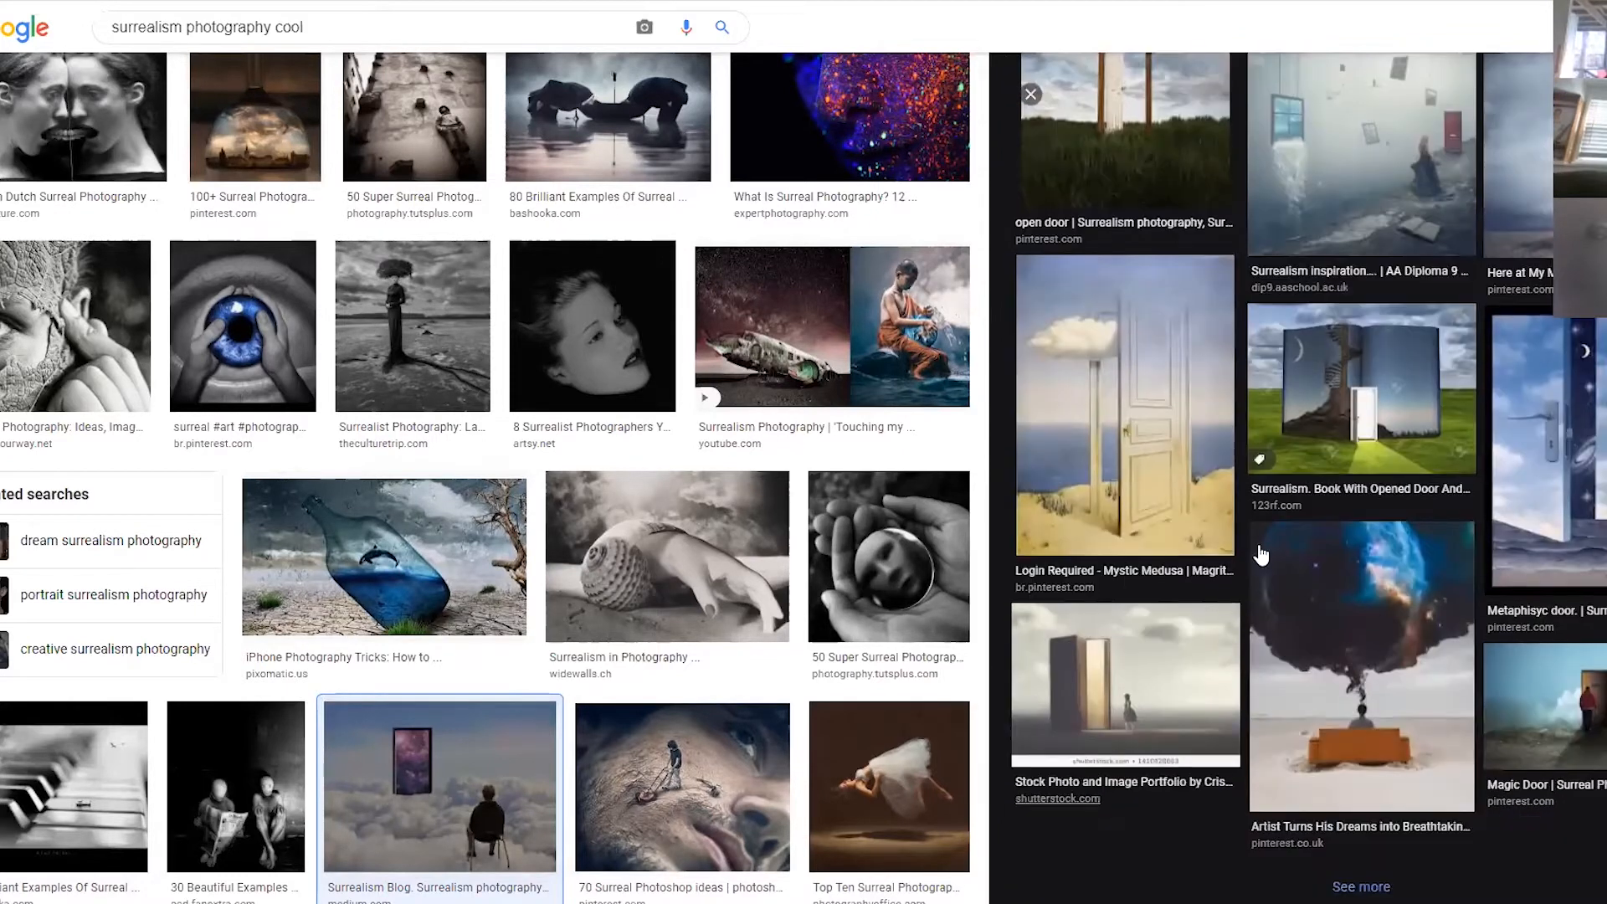
left_click(1589, 696)
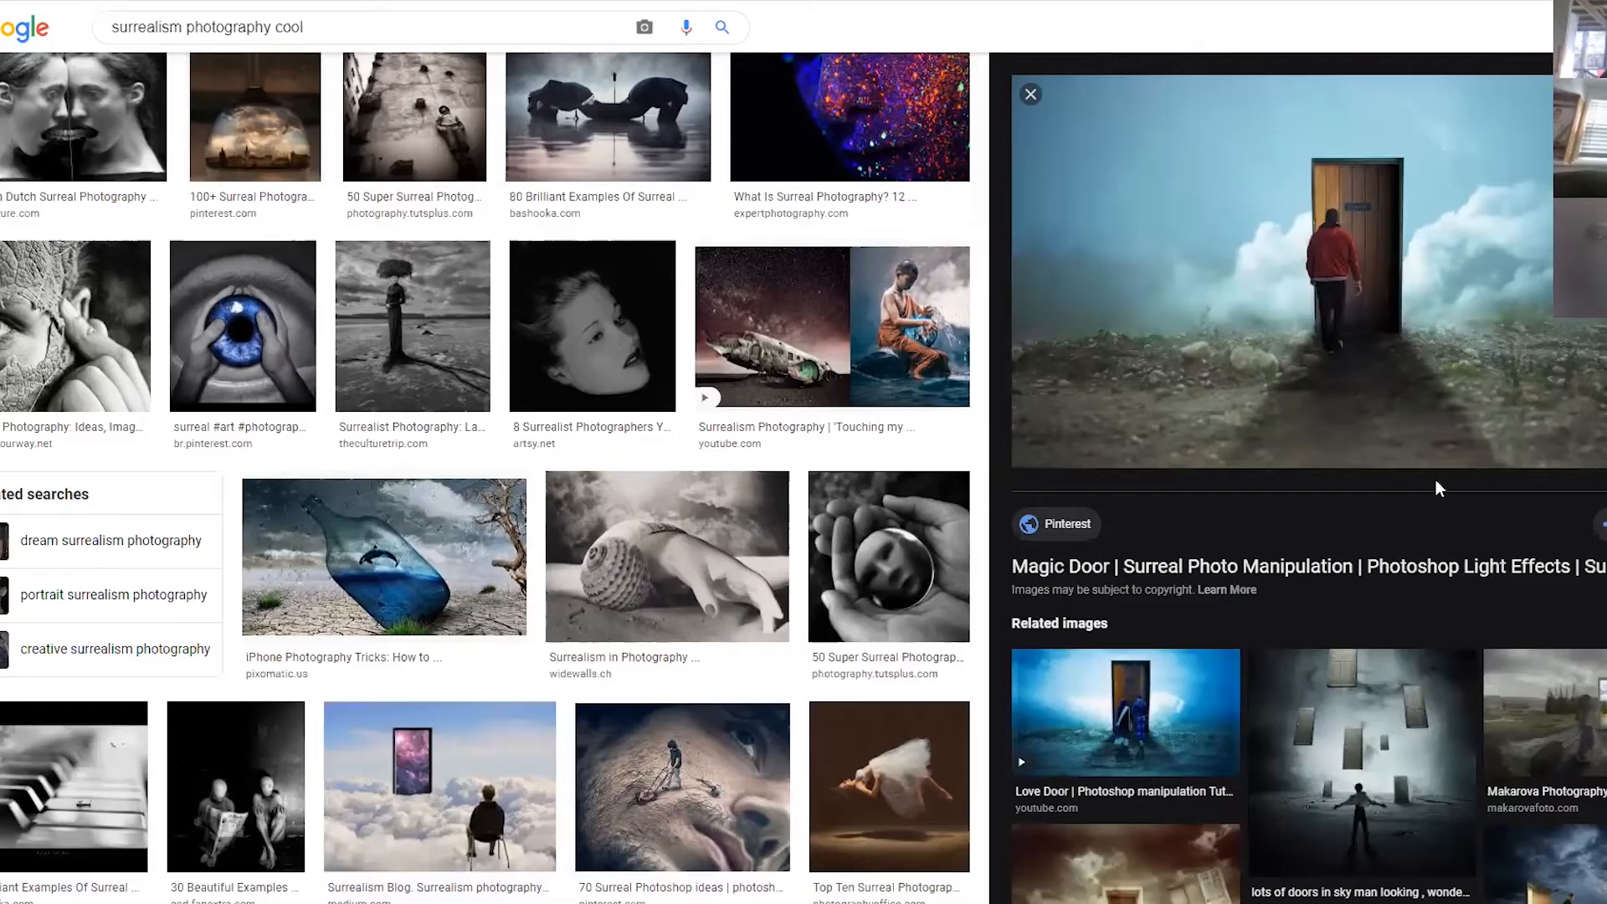
Replace the query with "open doorway" and run the image search.
scroll(550, 418, "up", 10)
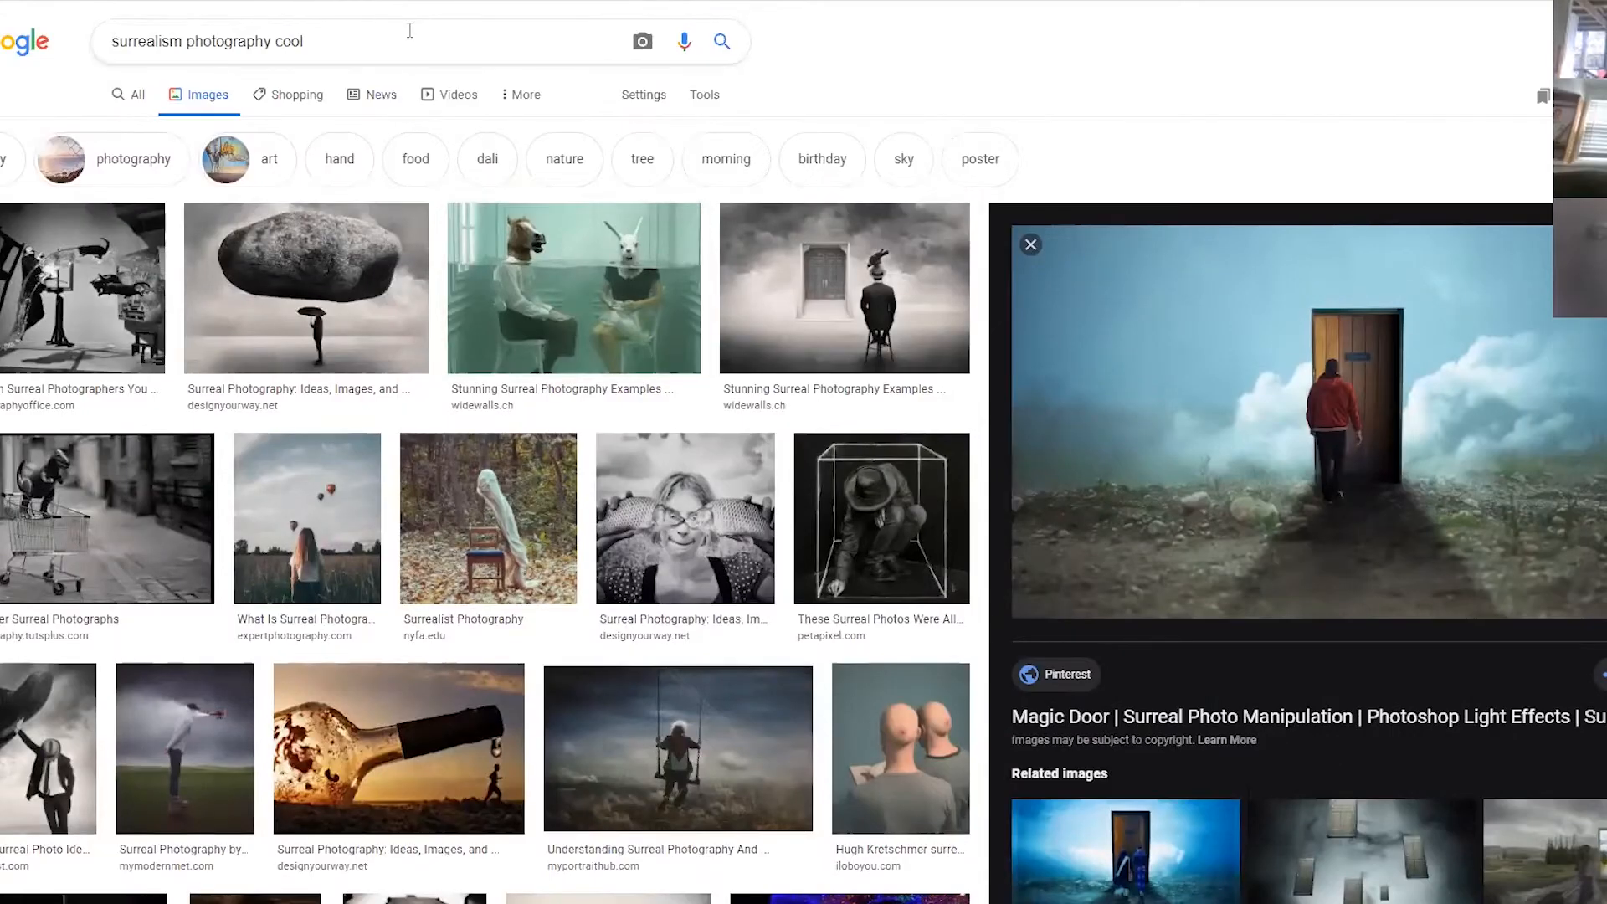
double_click(345, 47)
left_click(345, 47)
triple_click(345, 47)
type("open do")
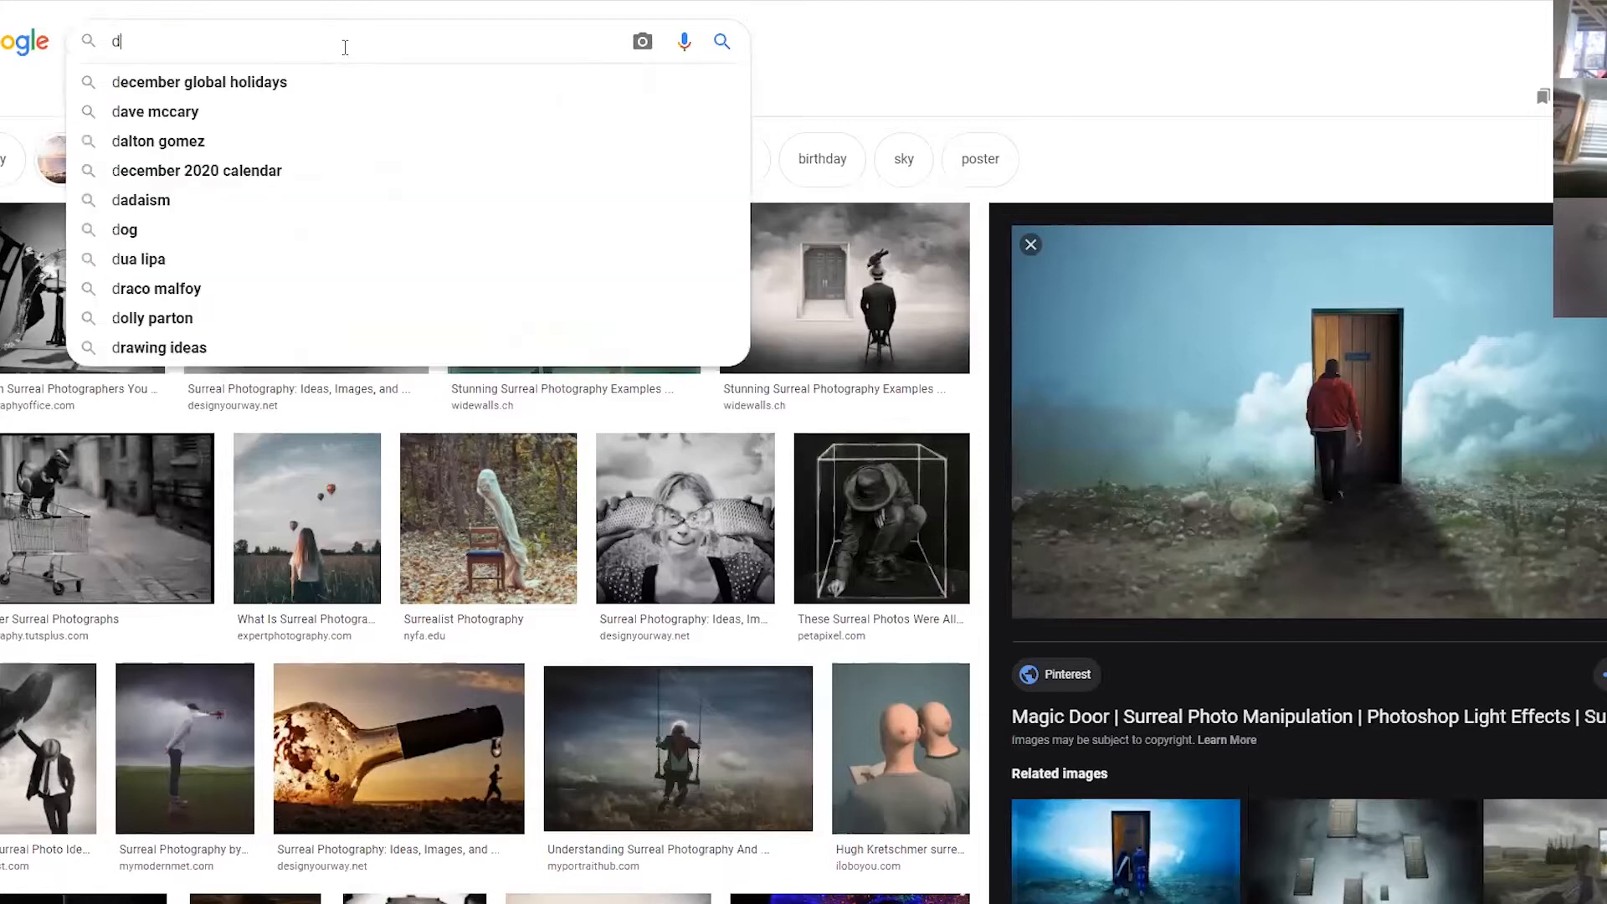
type("orway")
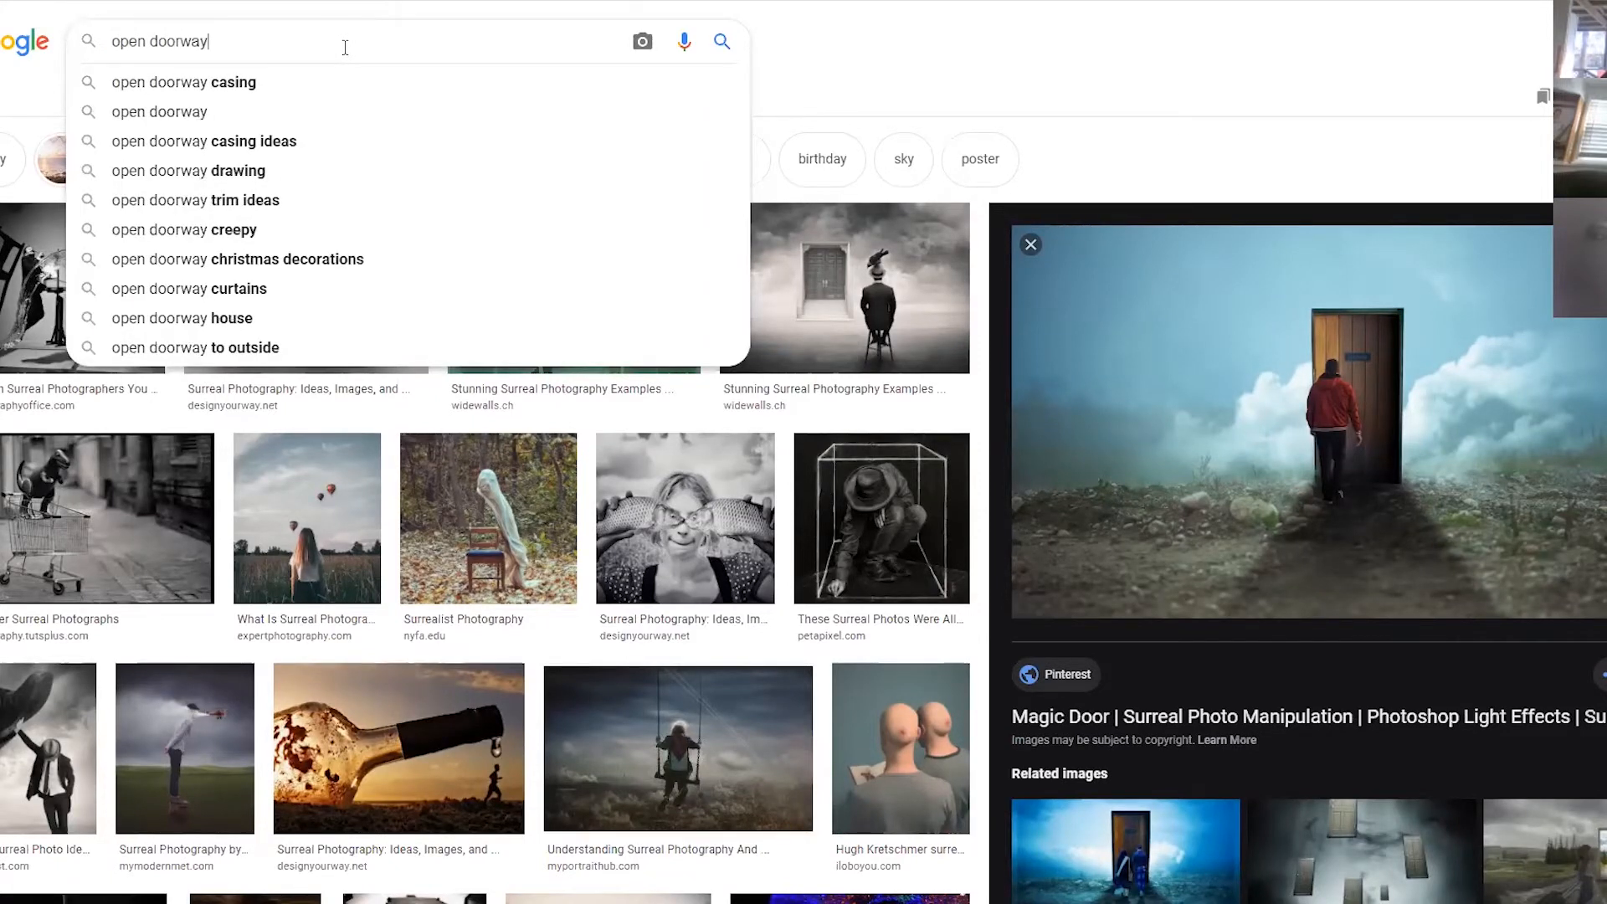
key("Return")
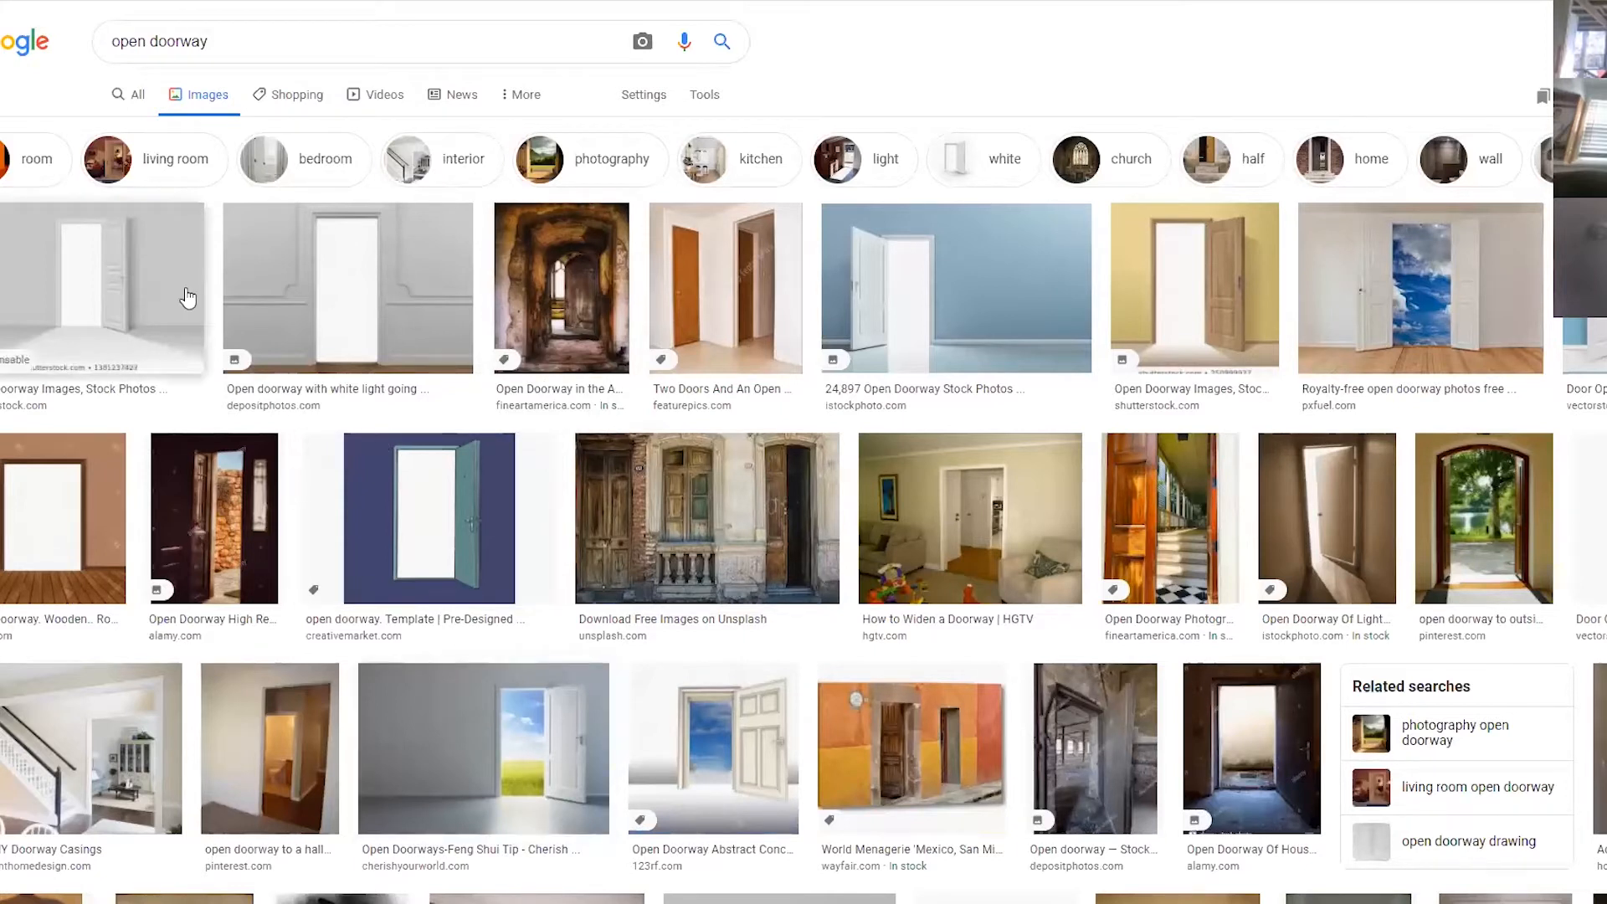
Show the image filter options and limit the open doorway results to the Large size.
left_click(722, 102)
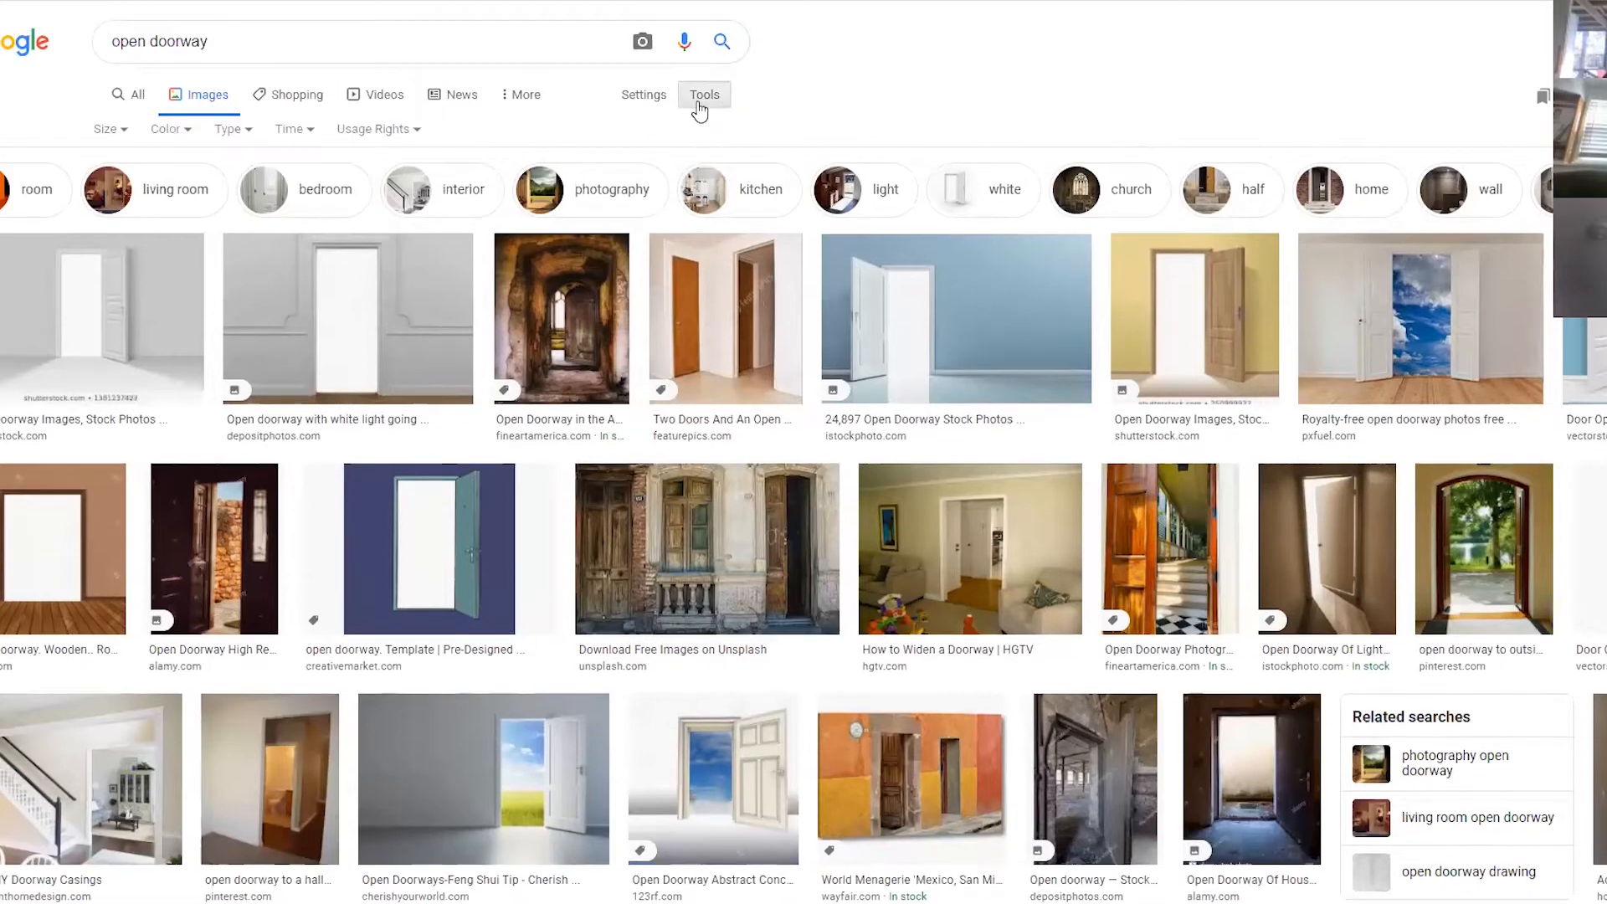
left_click(115, 131)
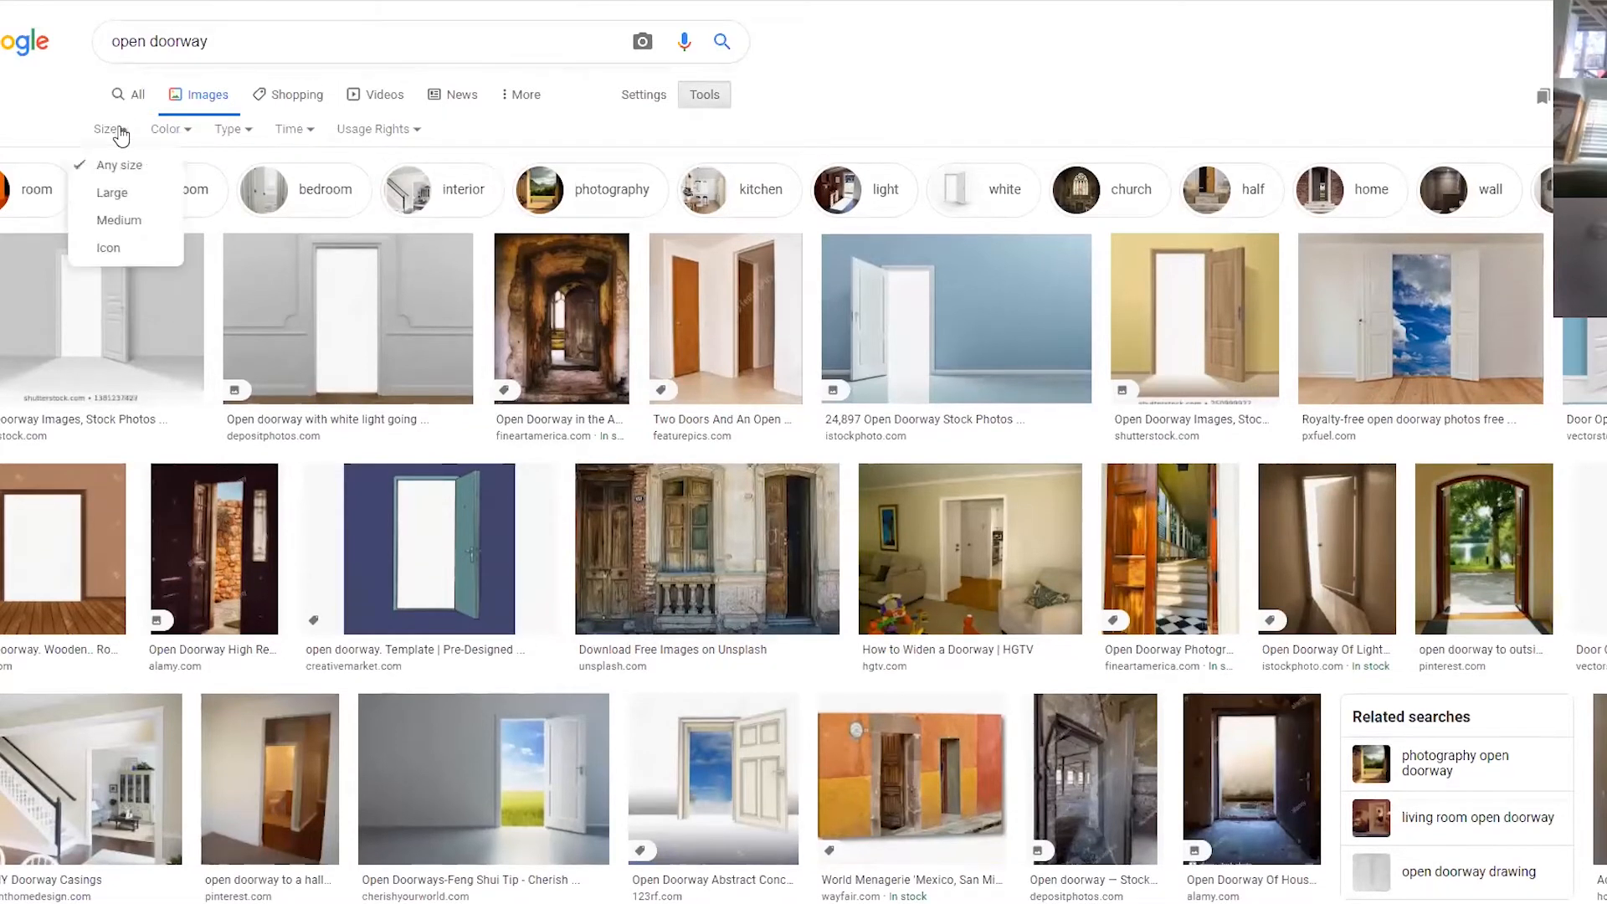
left_click(135, 196)
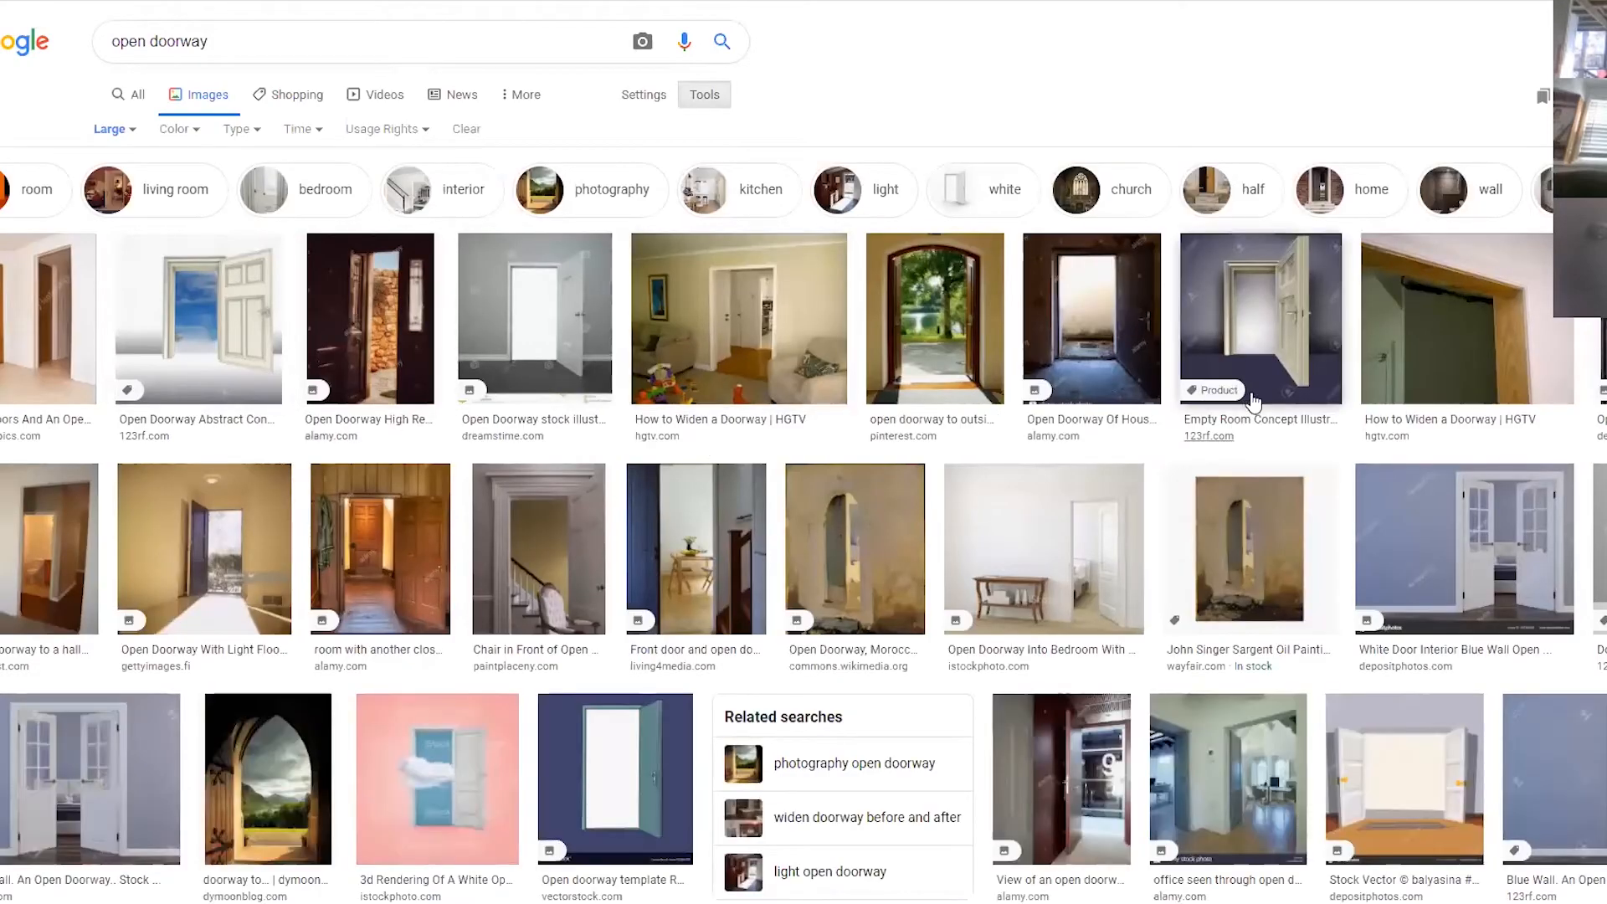
Preview the bedroom doorway beside a wooden table, then the arched doorway overlooking a green valley, and check that image's saving options.
scroll(1214, 317, "down", 3)
left_click(1092, 319)
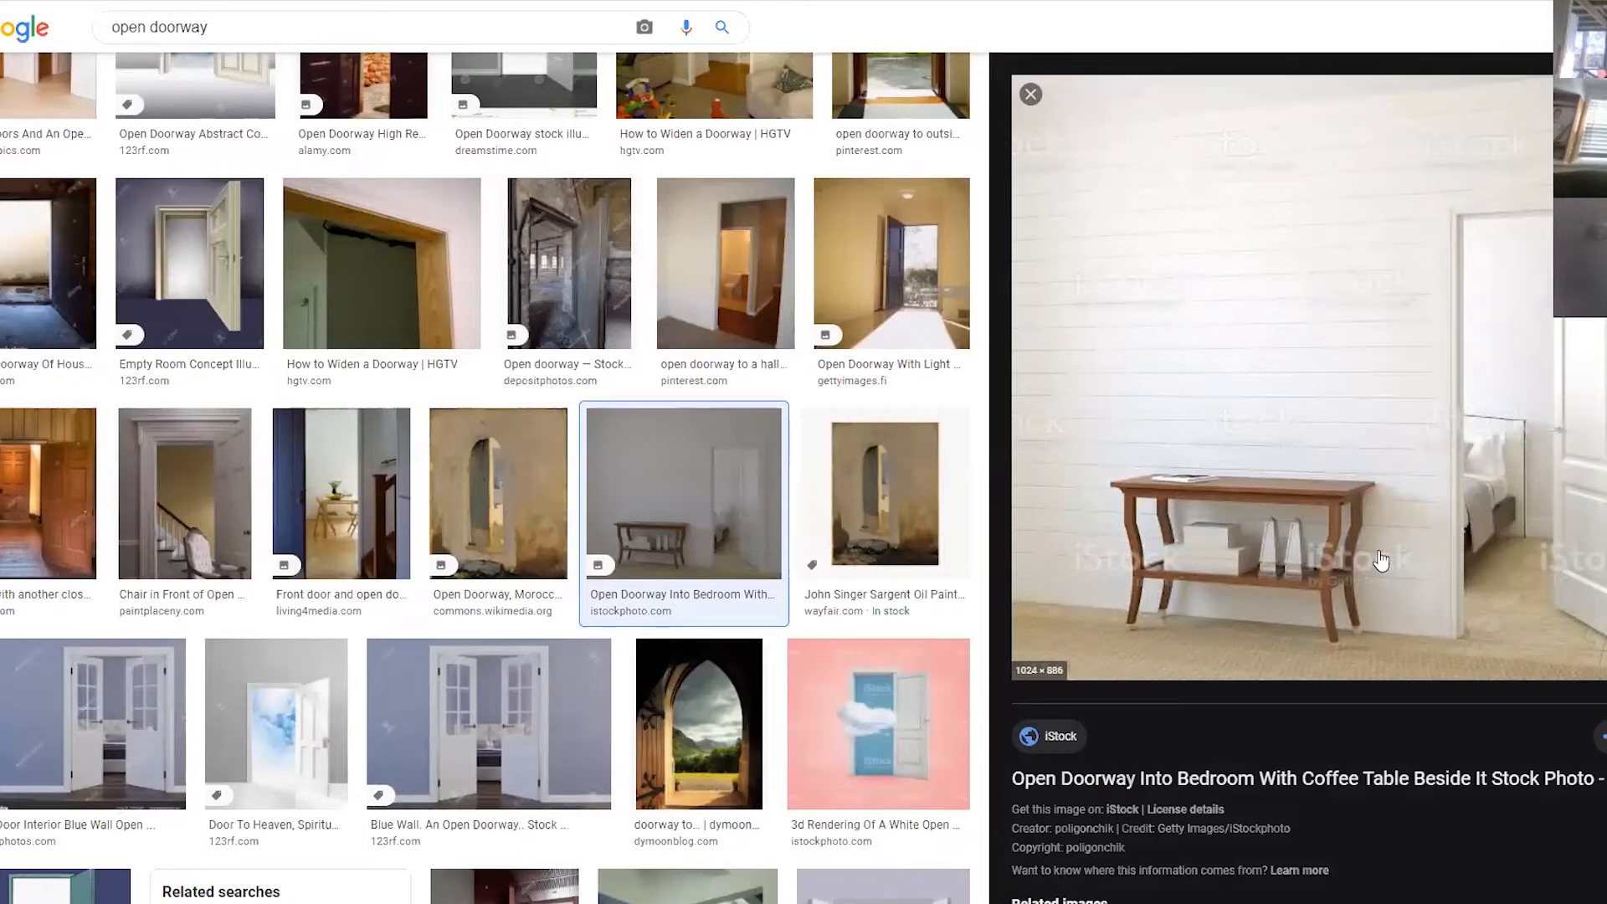
scroll(1392, 555, "down", 4)
scroll(624, 467, "down", 5)
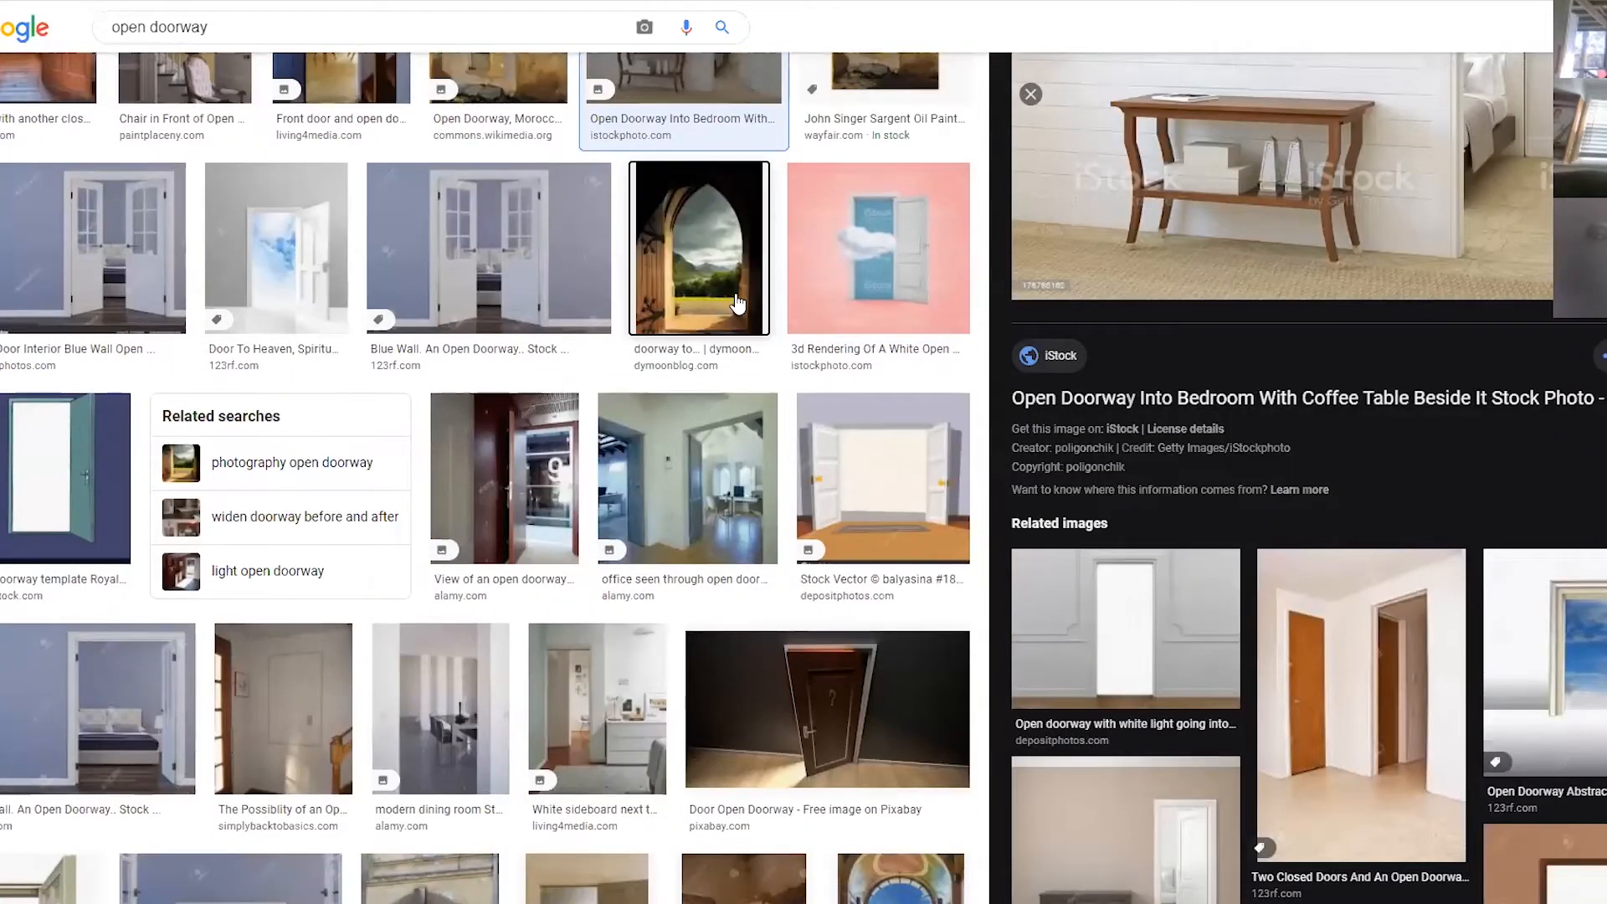
left_click(737, 303)
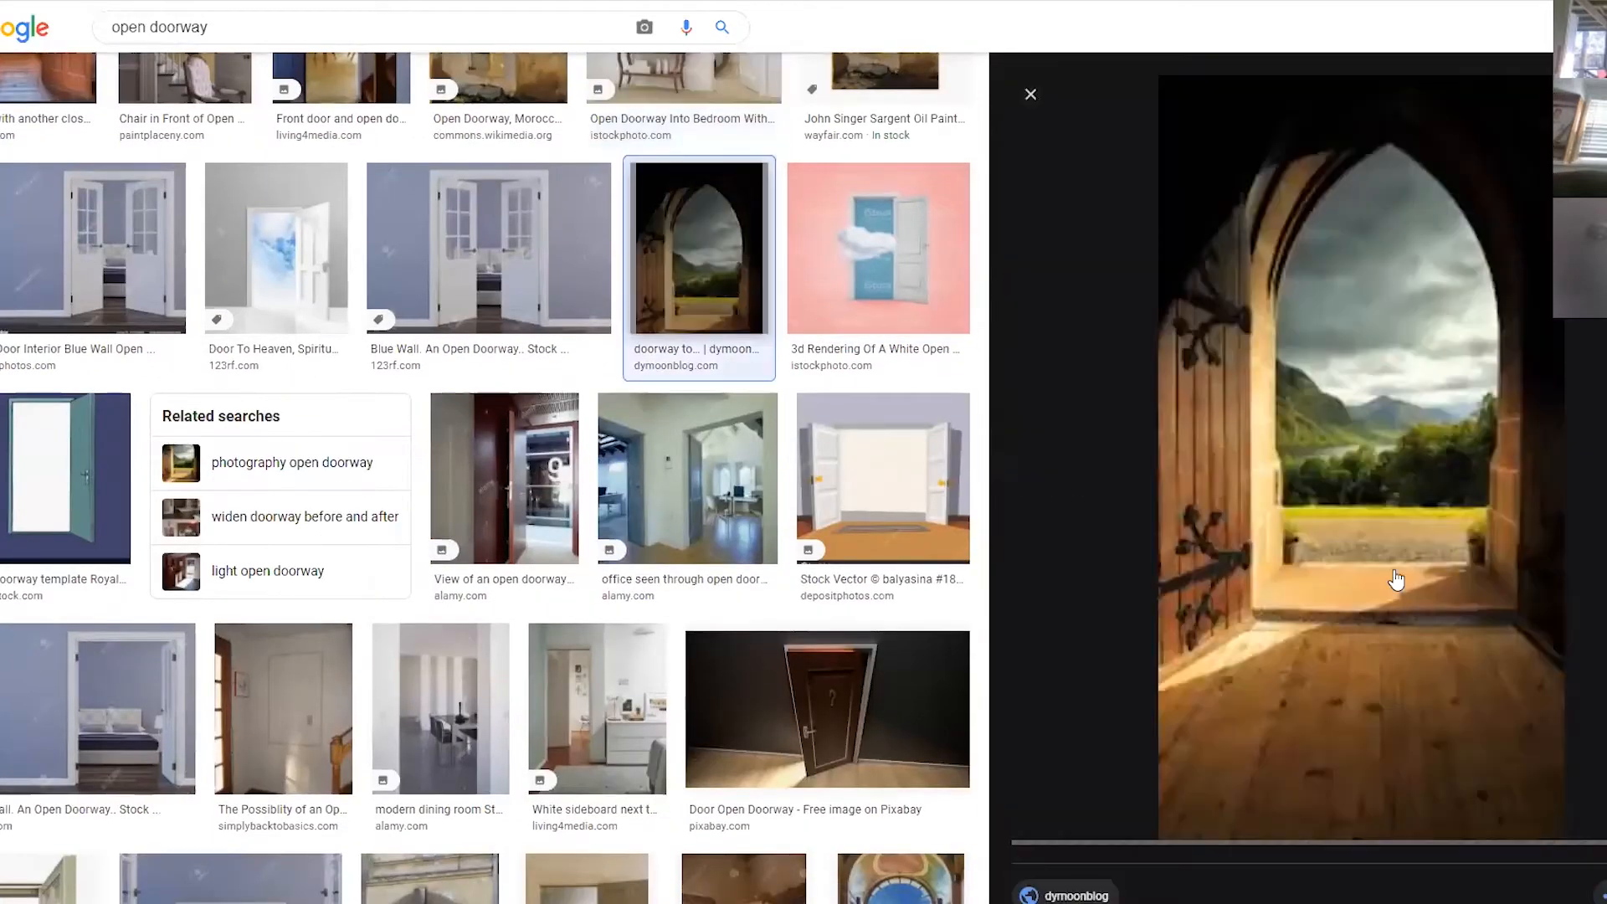
right_click(1430, 474)
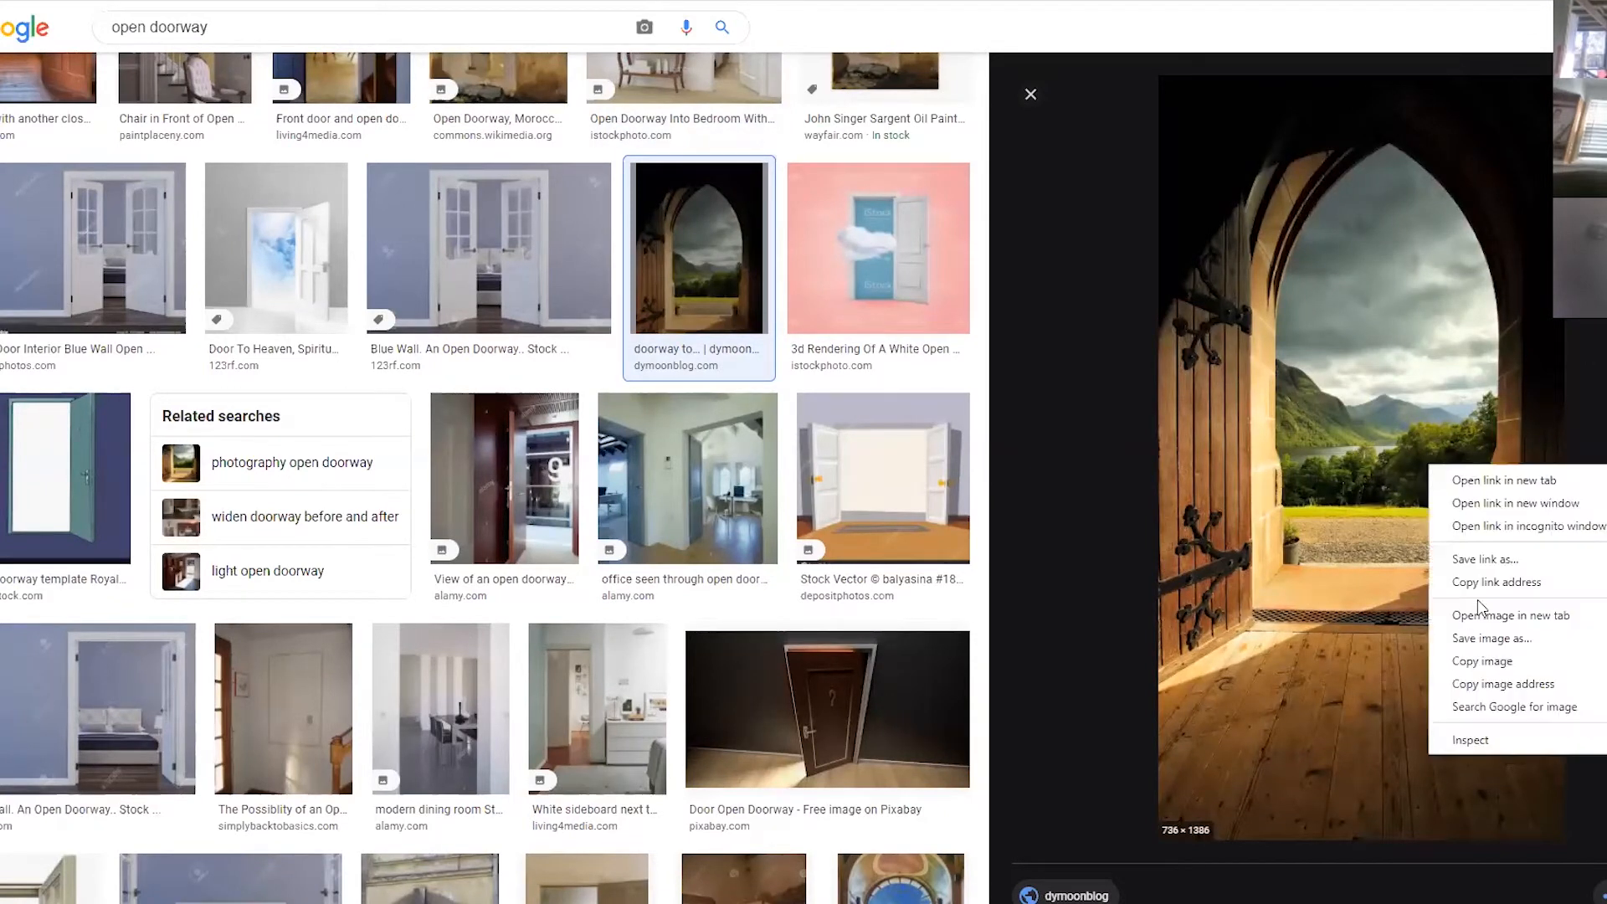
left_click(1329, 580)
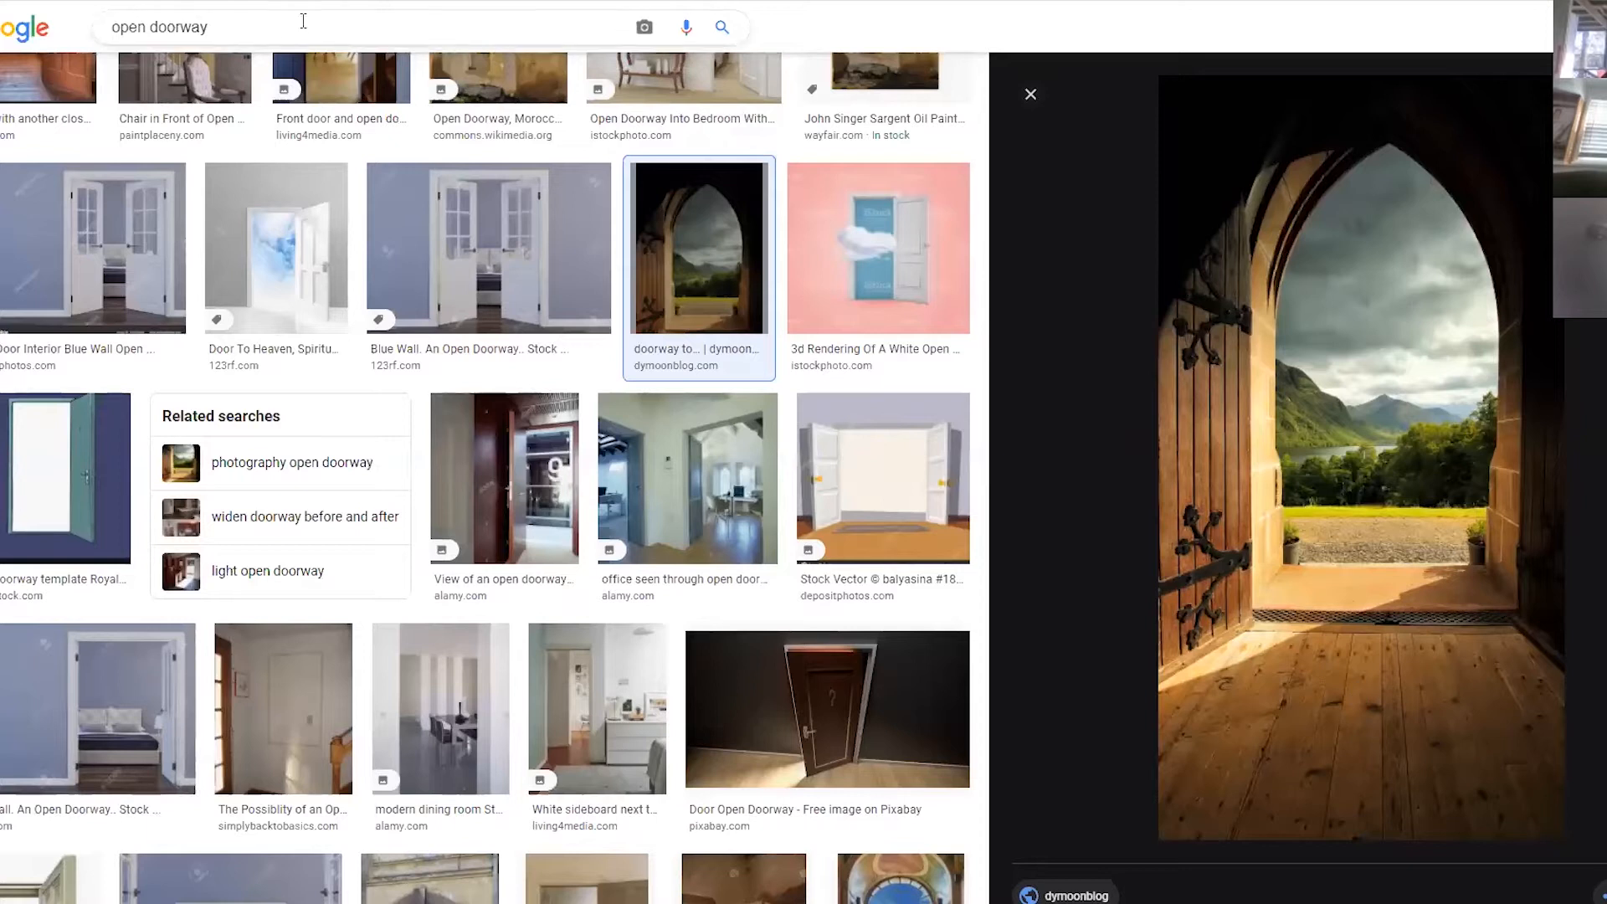
Replace the query with "field desktop background" and run the image search.
left_click(339, 30)
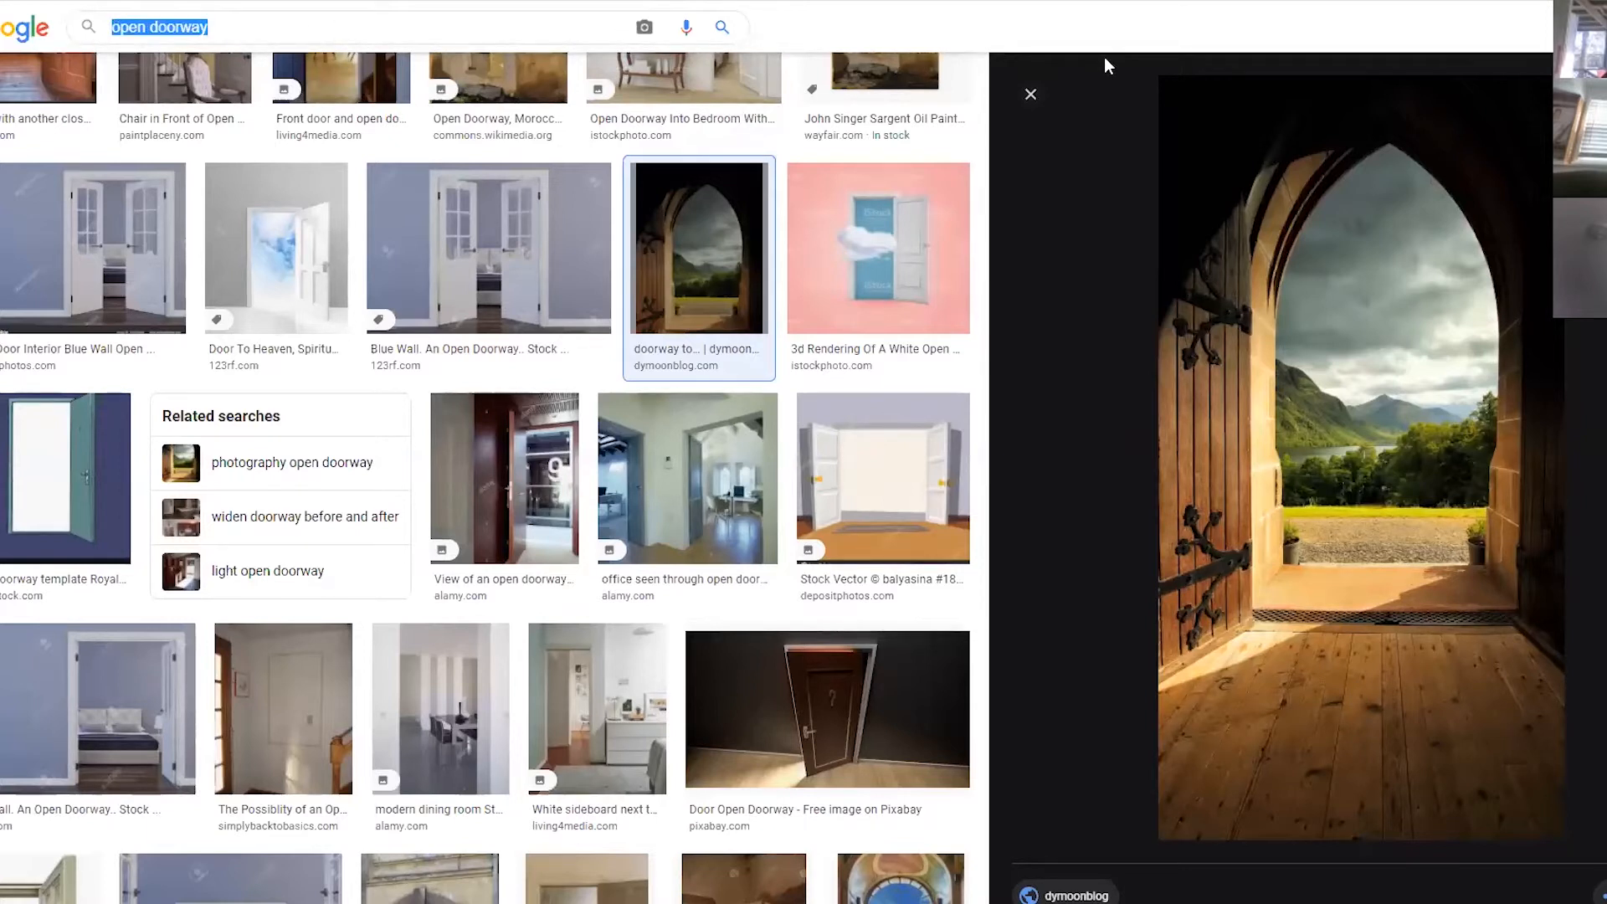
type("field d")
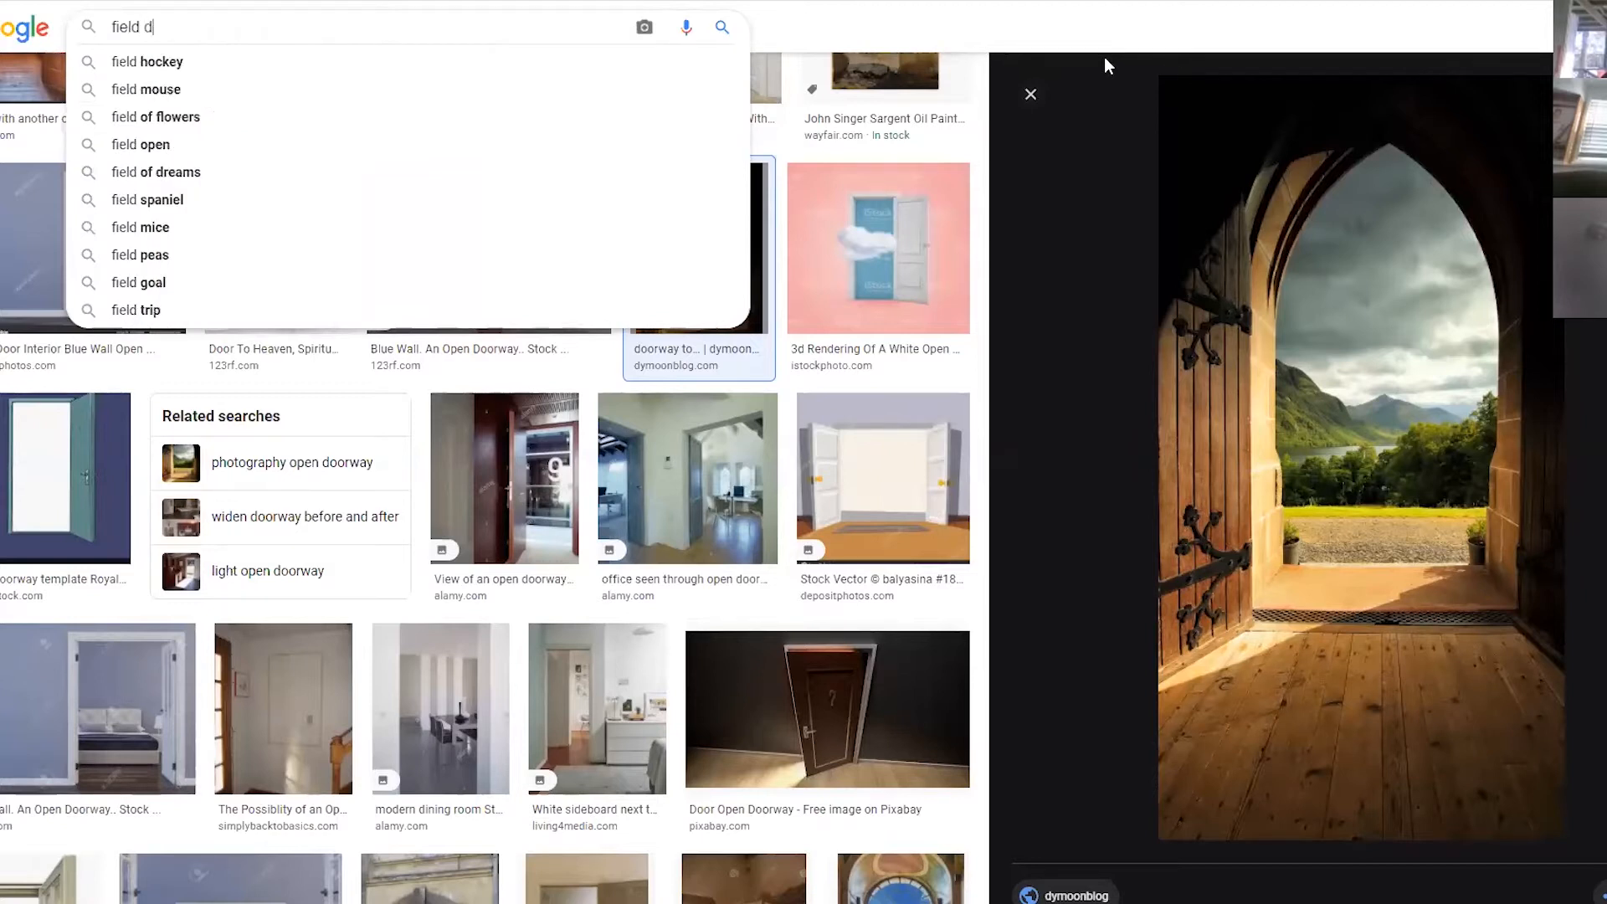
type("esktop back")
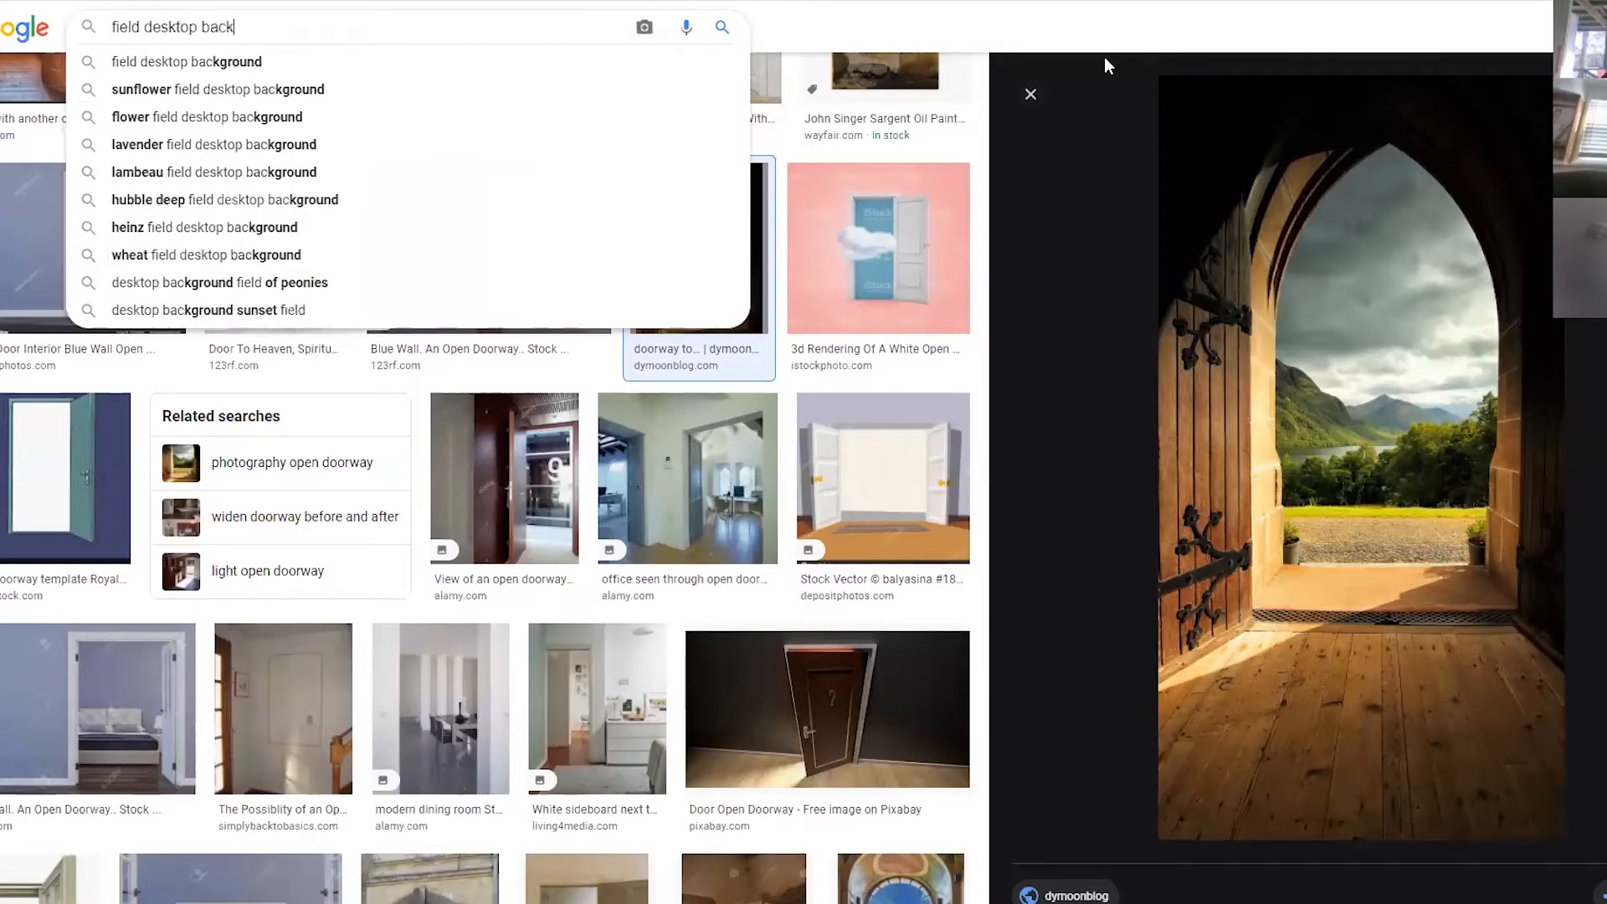
type("ground")
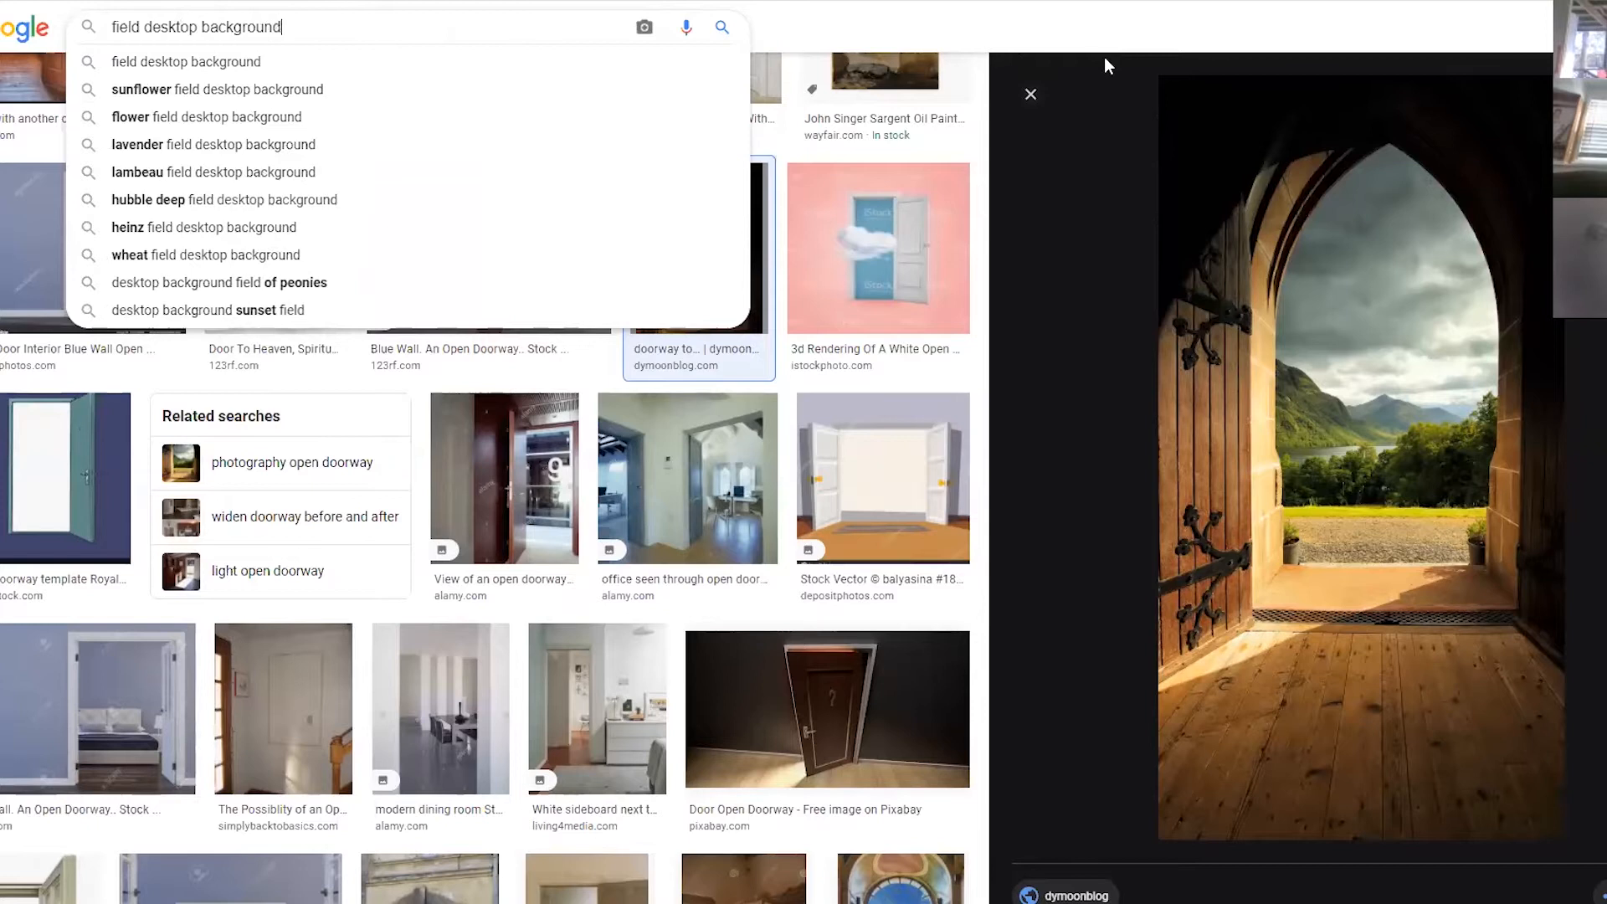
key("Return")
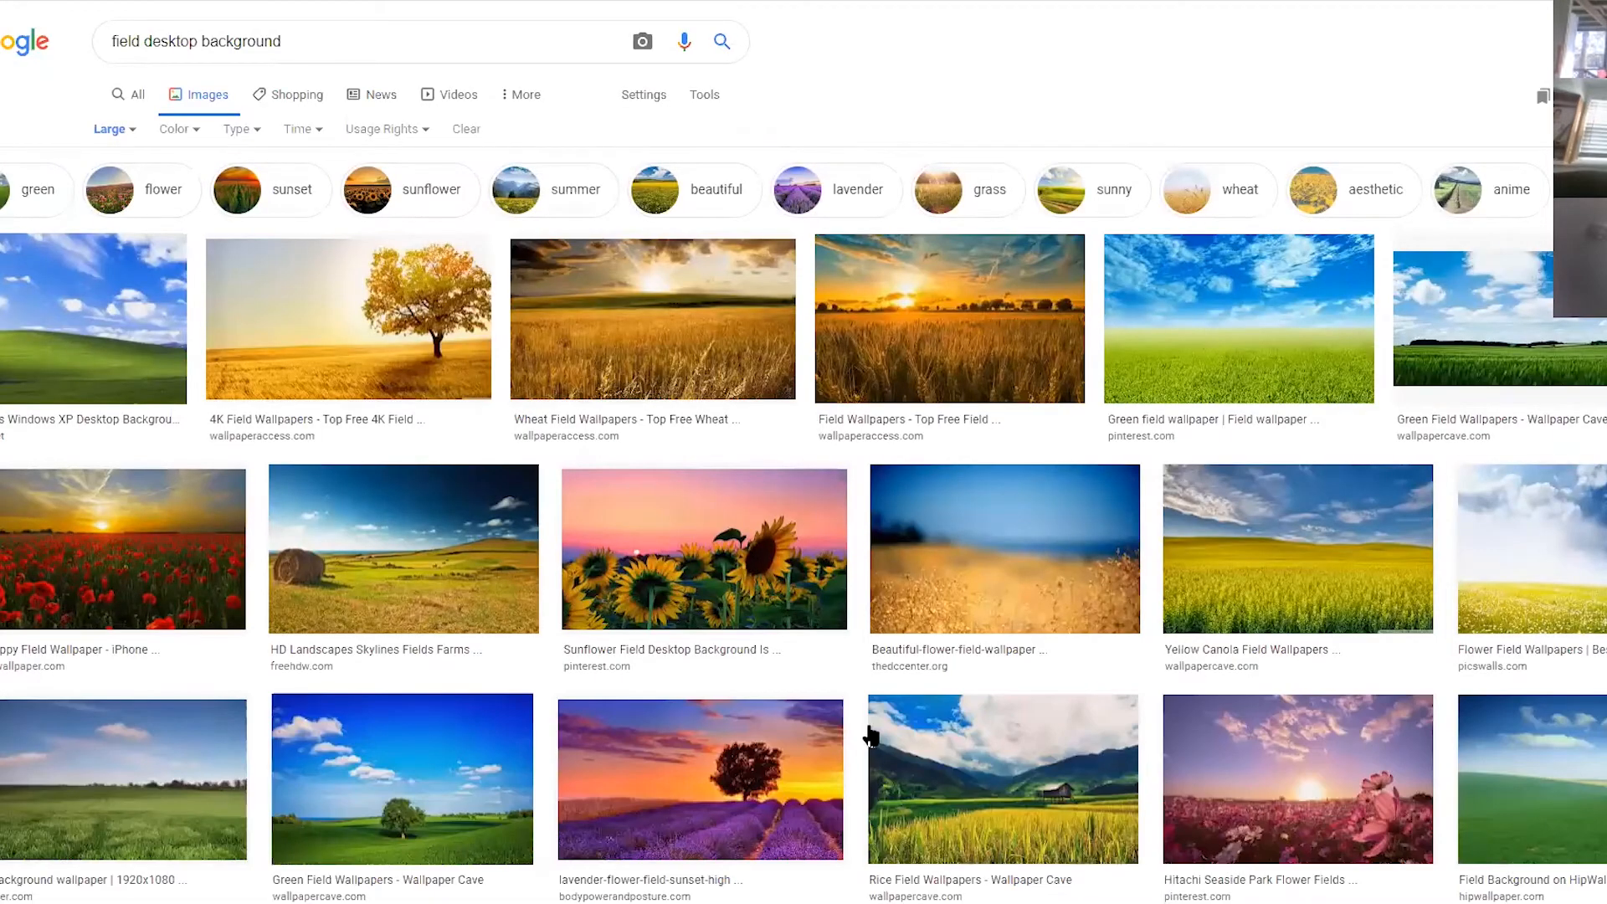
Preview the yellow canola field wallpaper and look through its related images.
left_click(1351, 611)
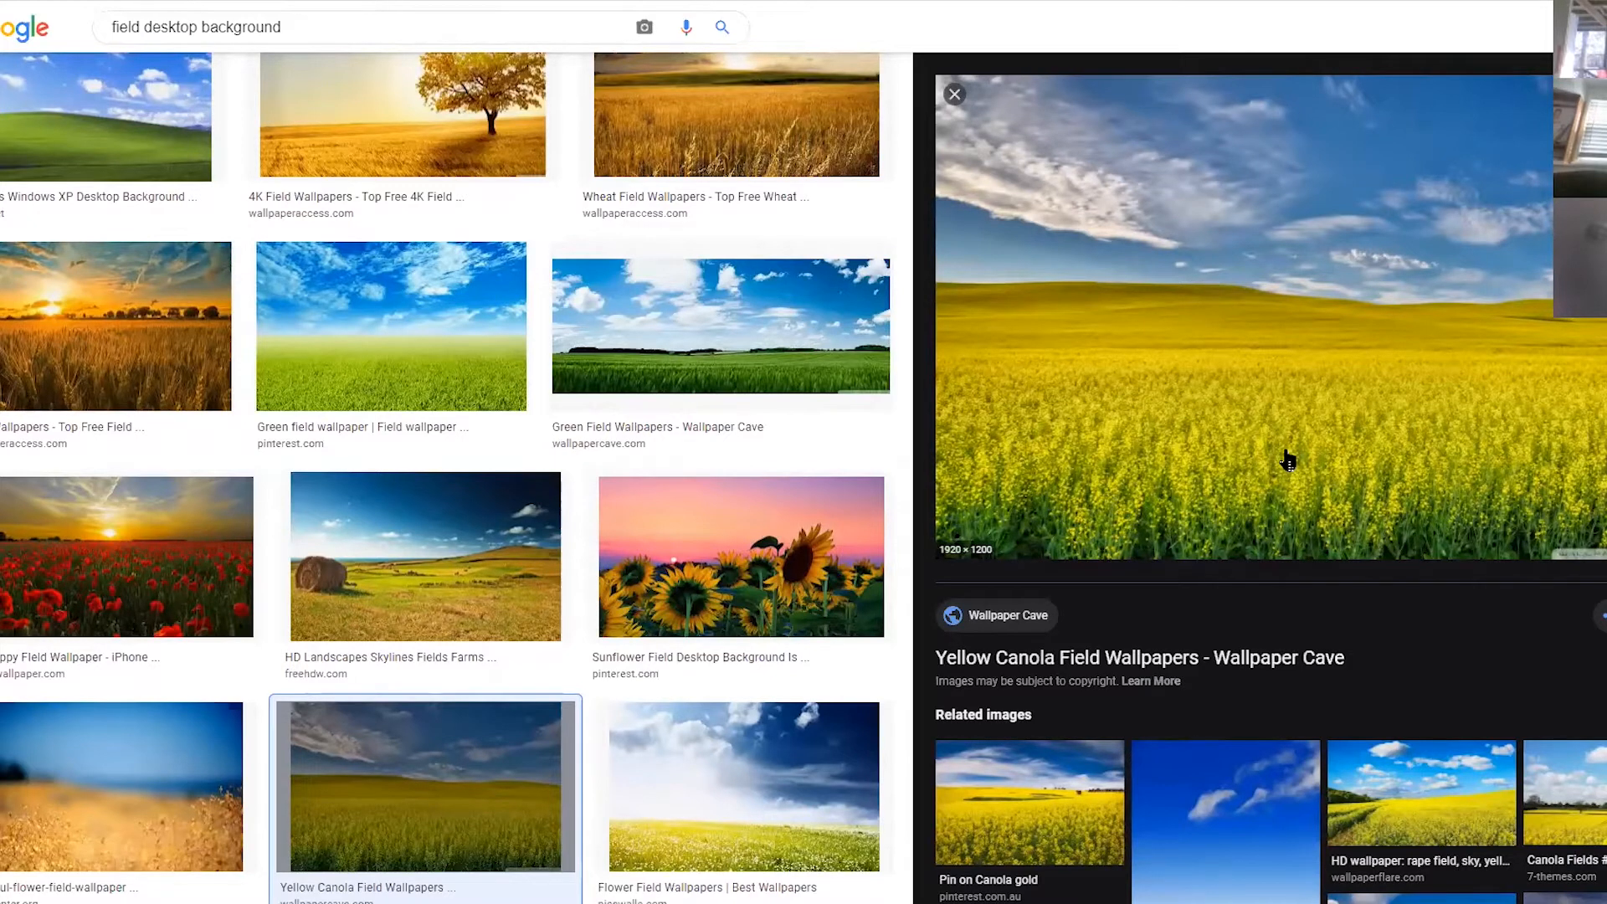
scroll(1167, 471, "down", 6)
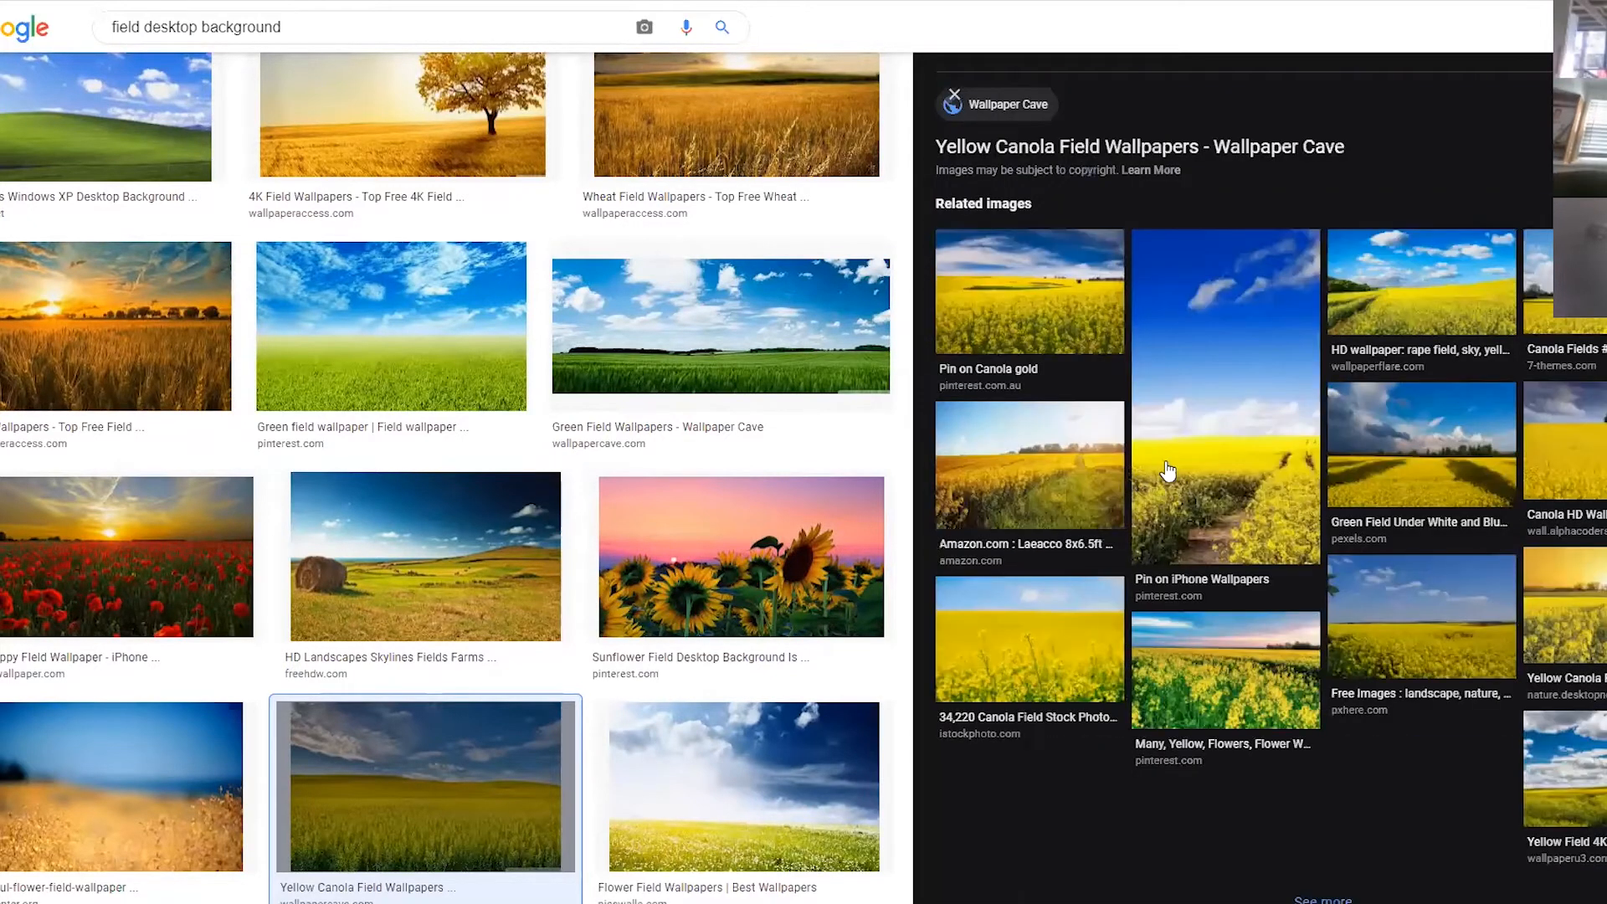
scroll(664, 351, "down", 5)
scroll(664, 352, "up", 8)
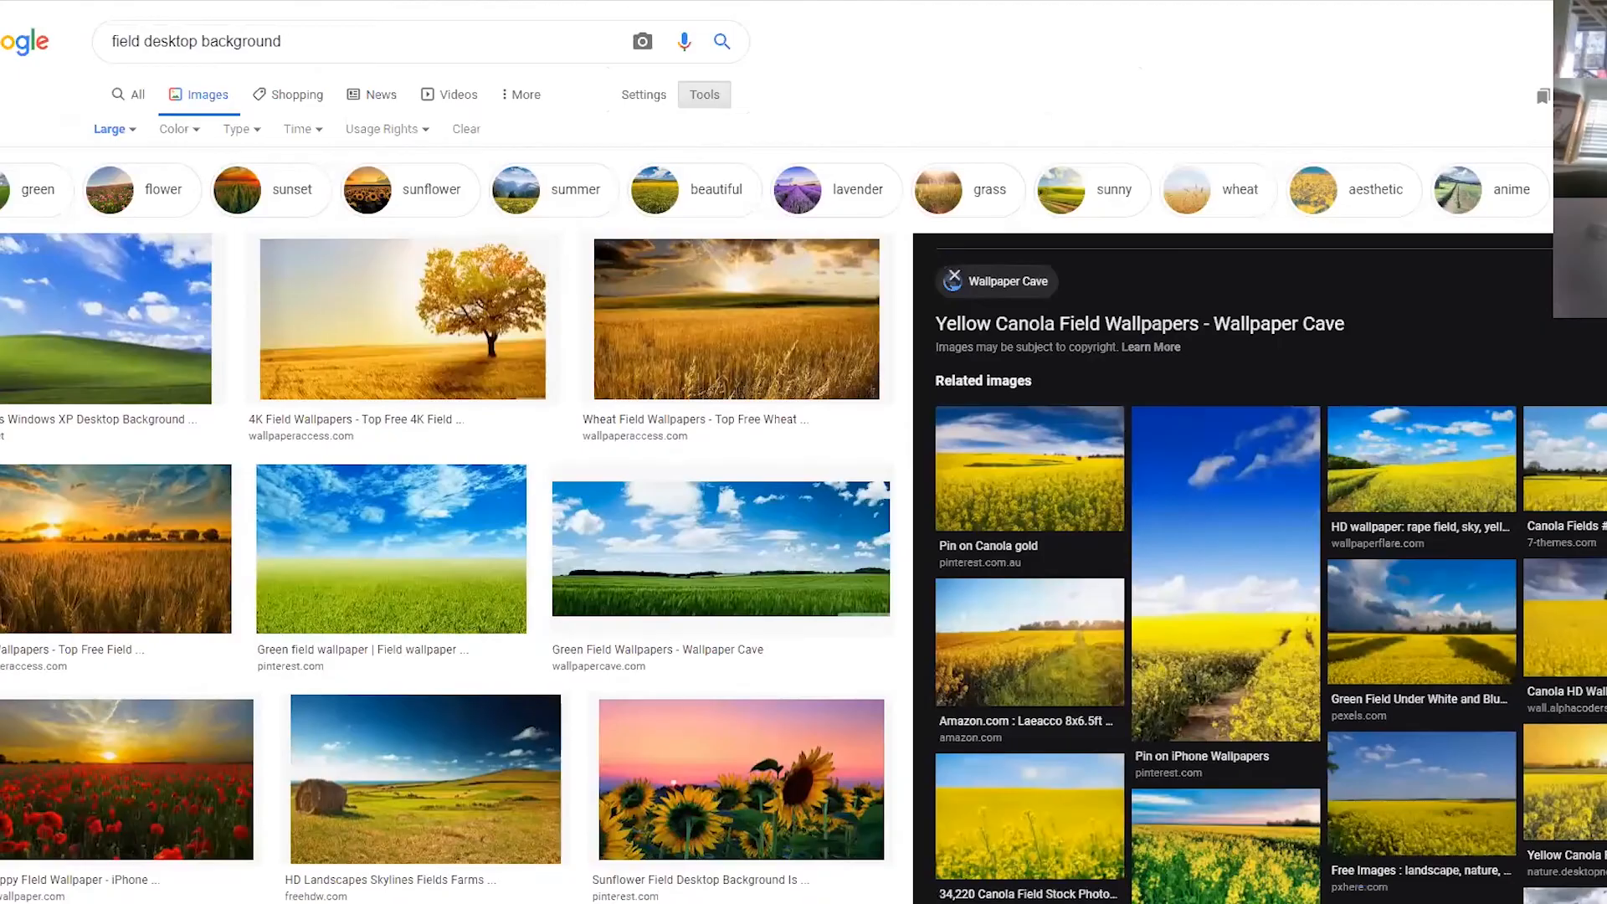
Go back through the previous searches to the "surrealism photography cool" results.
key("Escape")
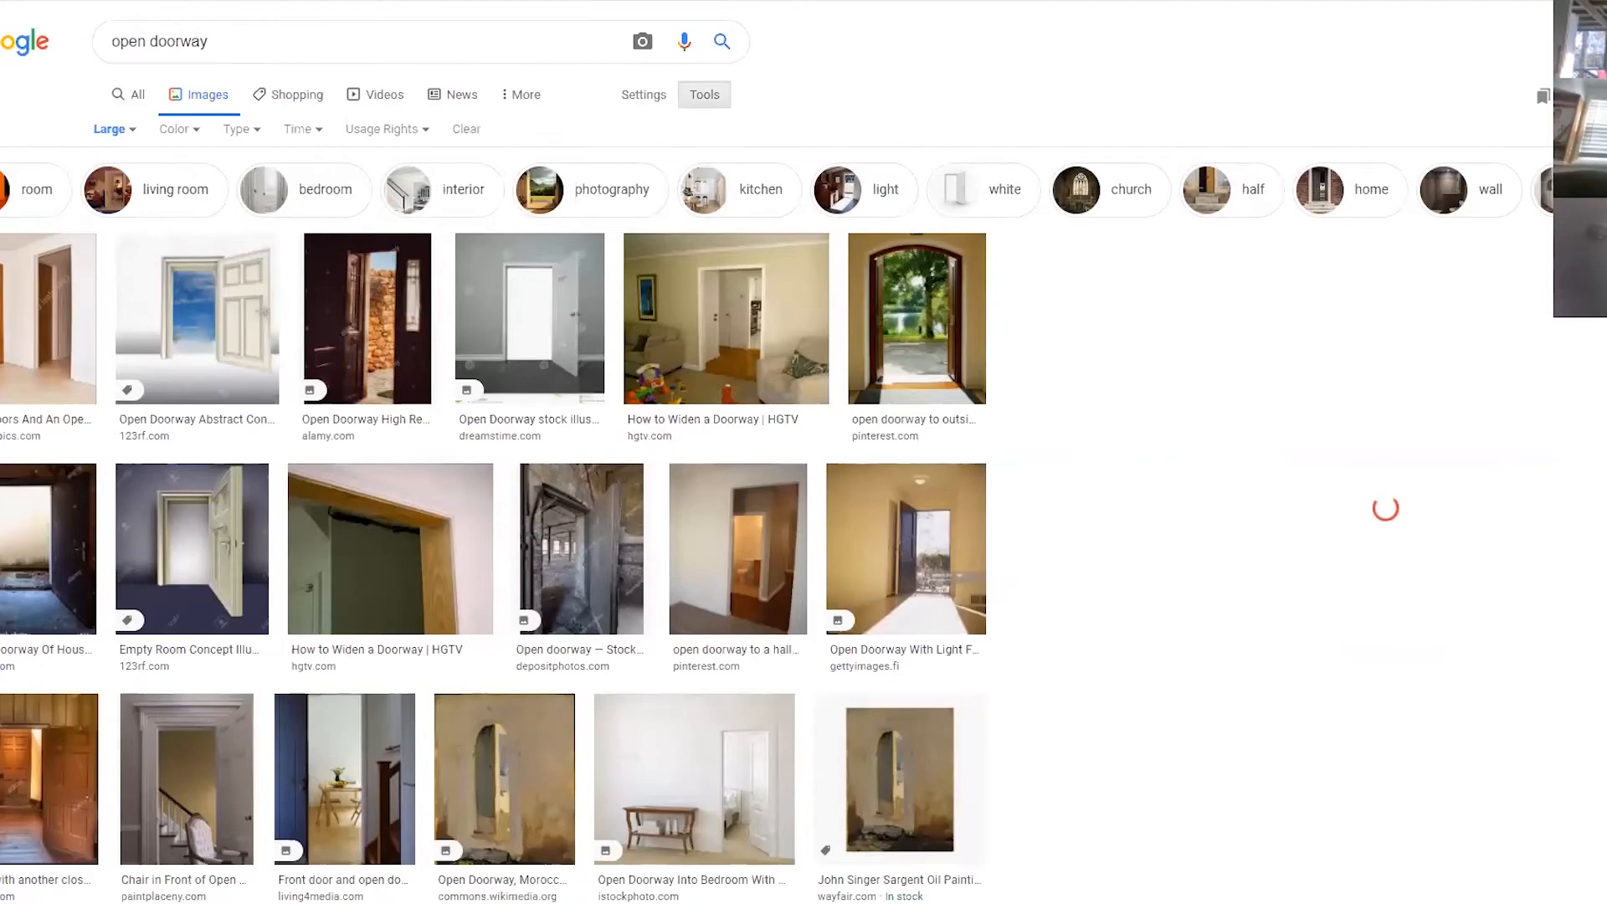
key("alt+Left")
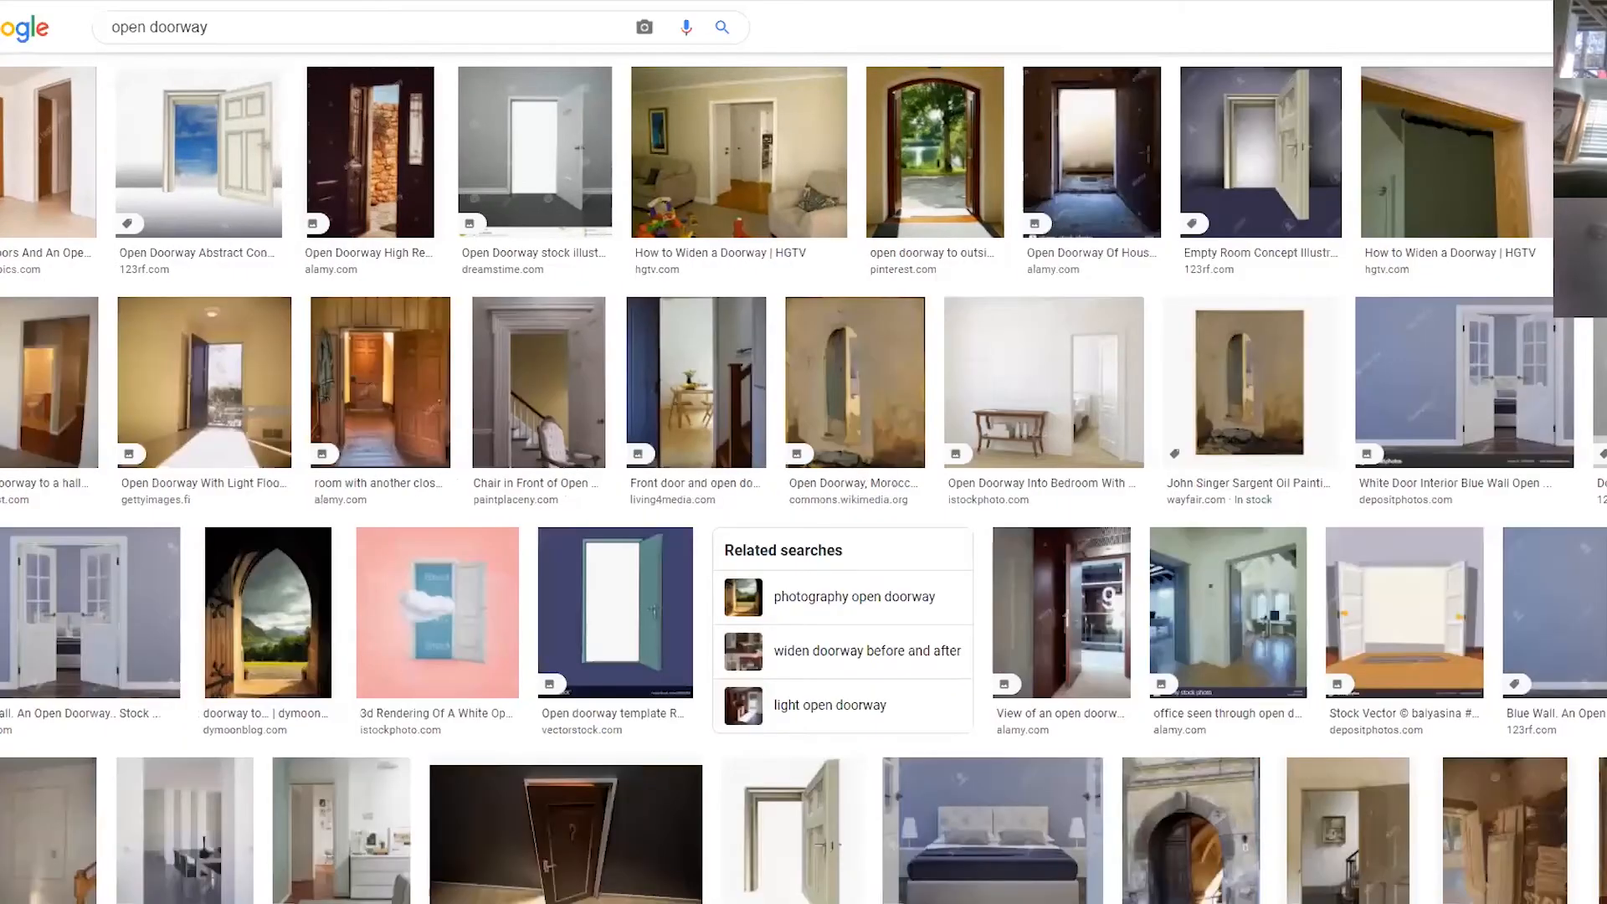
key("alt+Left")
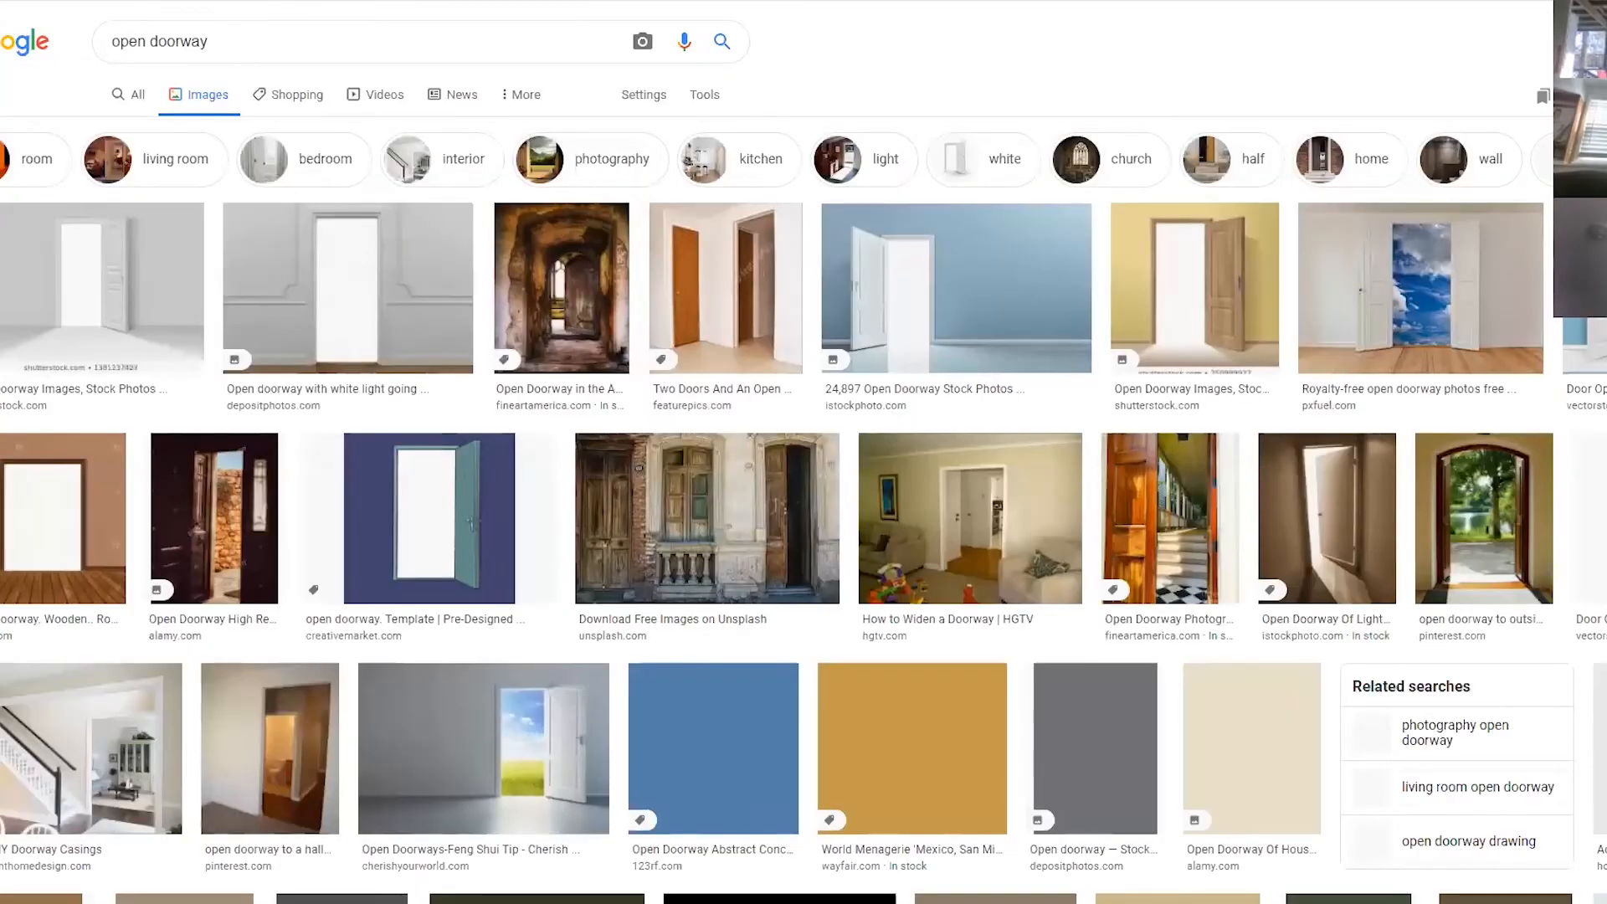
key("alt+Left")
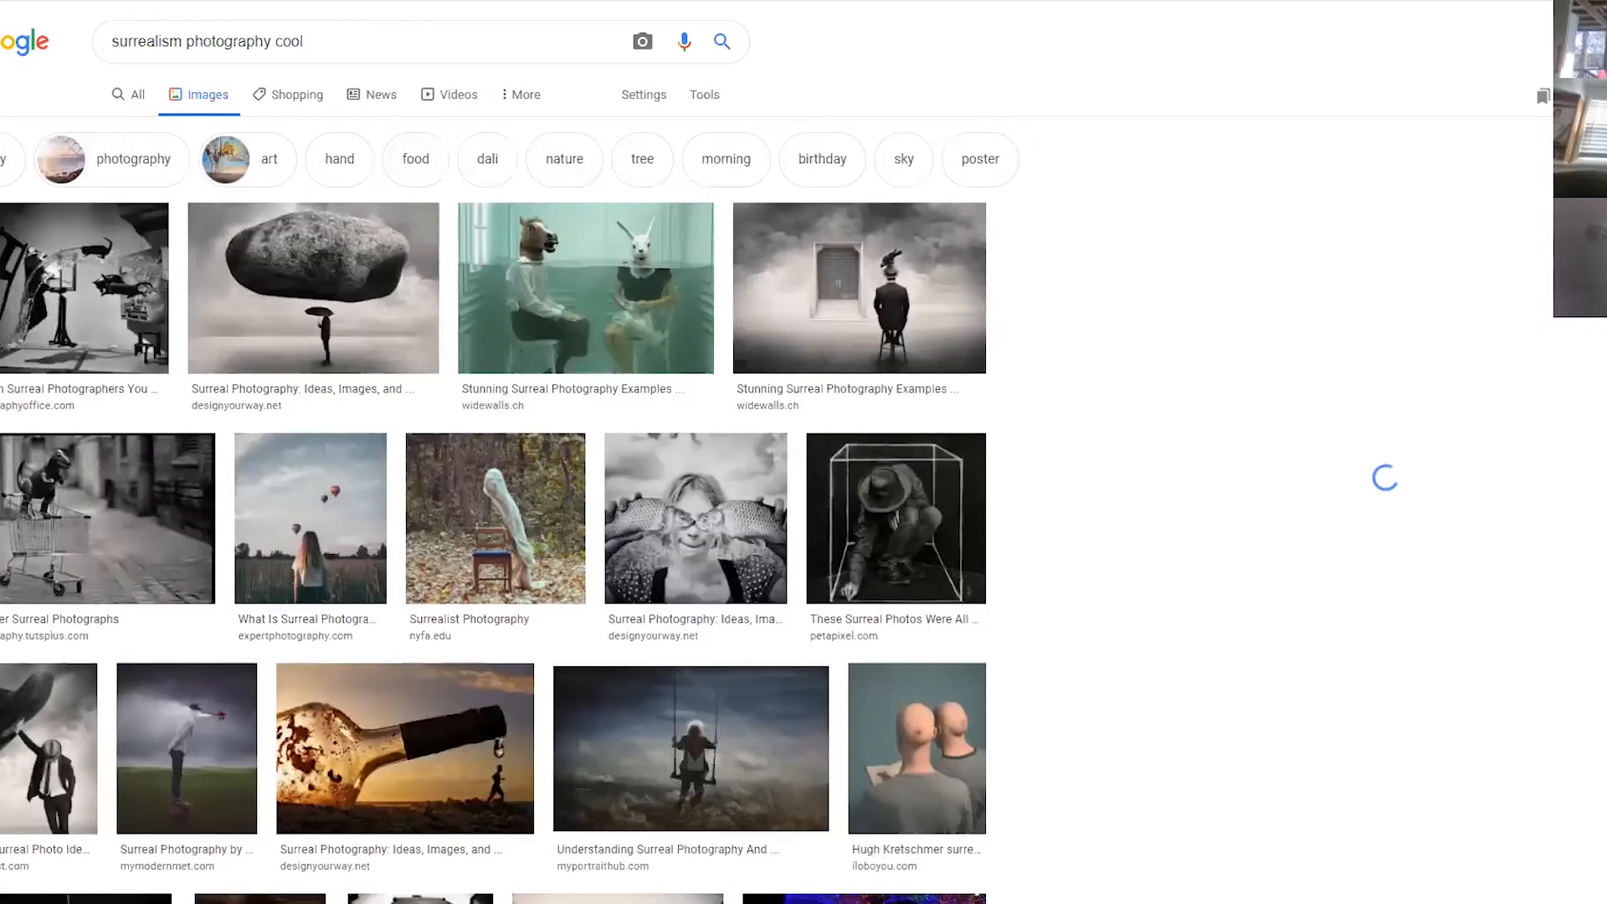
Preview the woman with fish held behind her glasses, then open the image of a tiny man mowing a giant face.
left_click(774, 544)
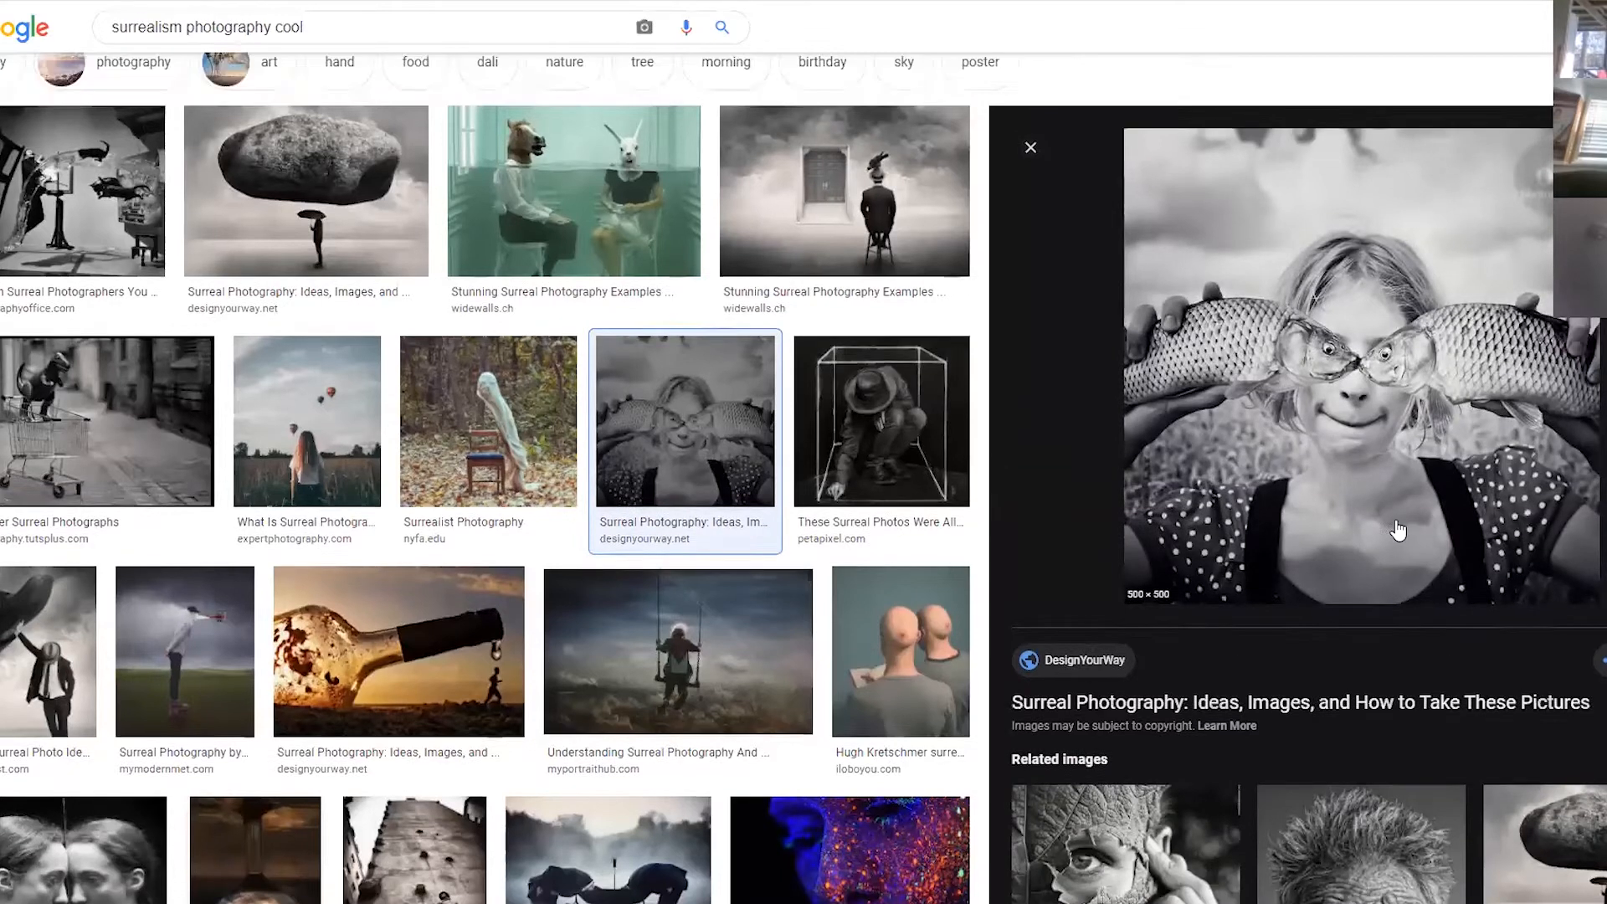
scroll(818, 452, "down", 5)
scroll(817, 467, "down", 5)
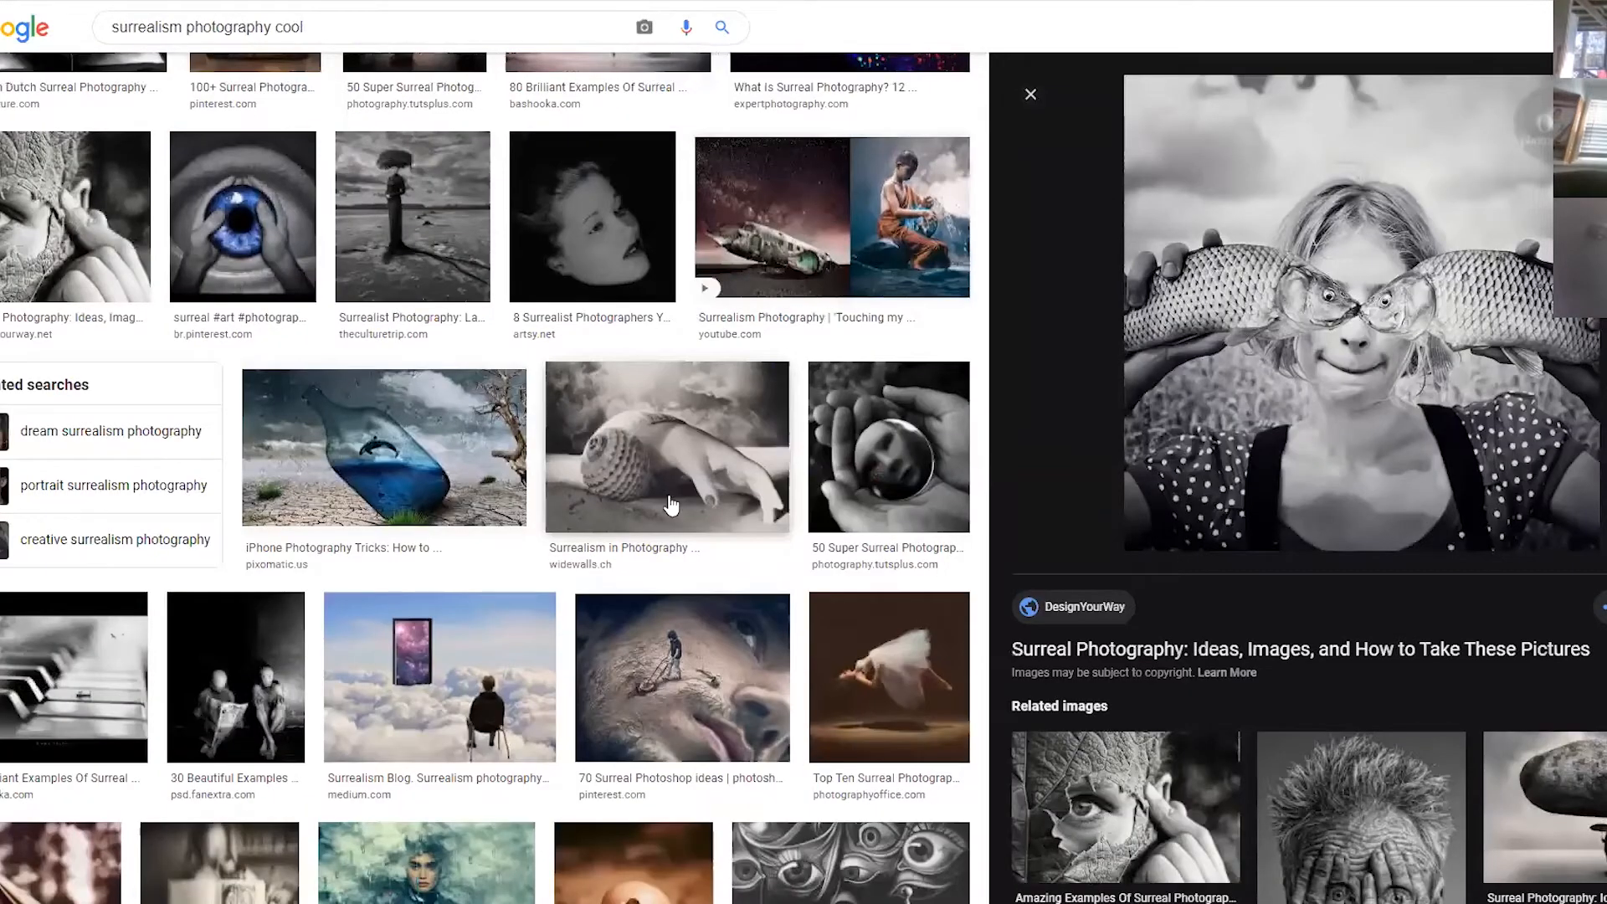
left_click(692, 682)
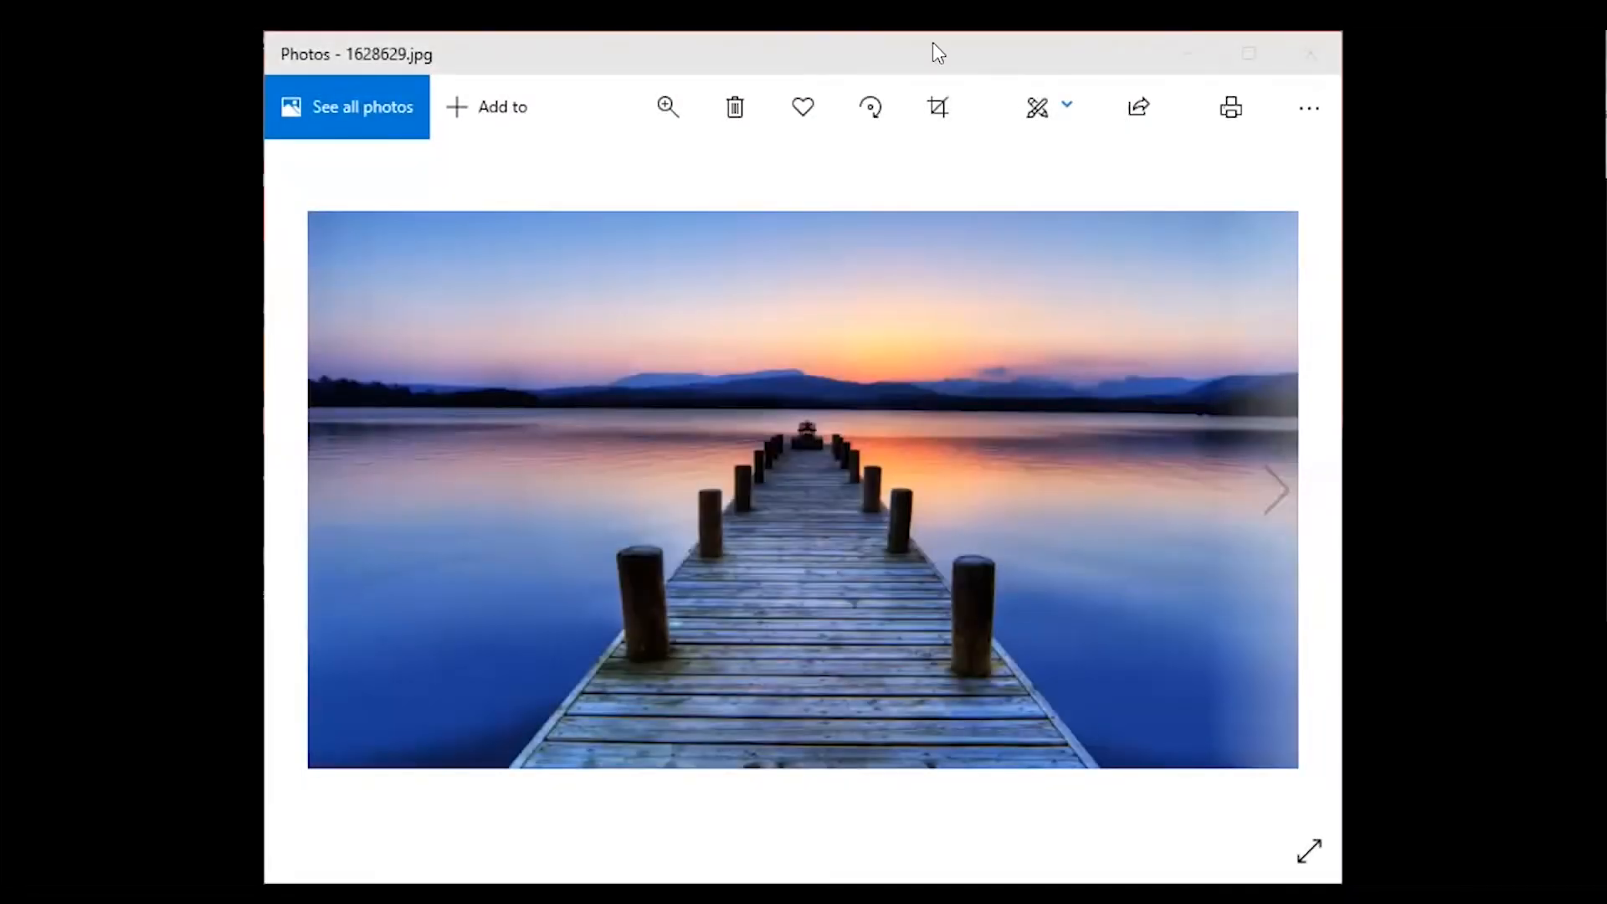
In the Photos app, advance from the sunset pier picture to the open white door picture.
mouse_move(1271, 506)
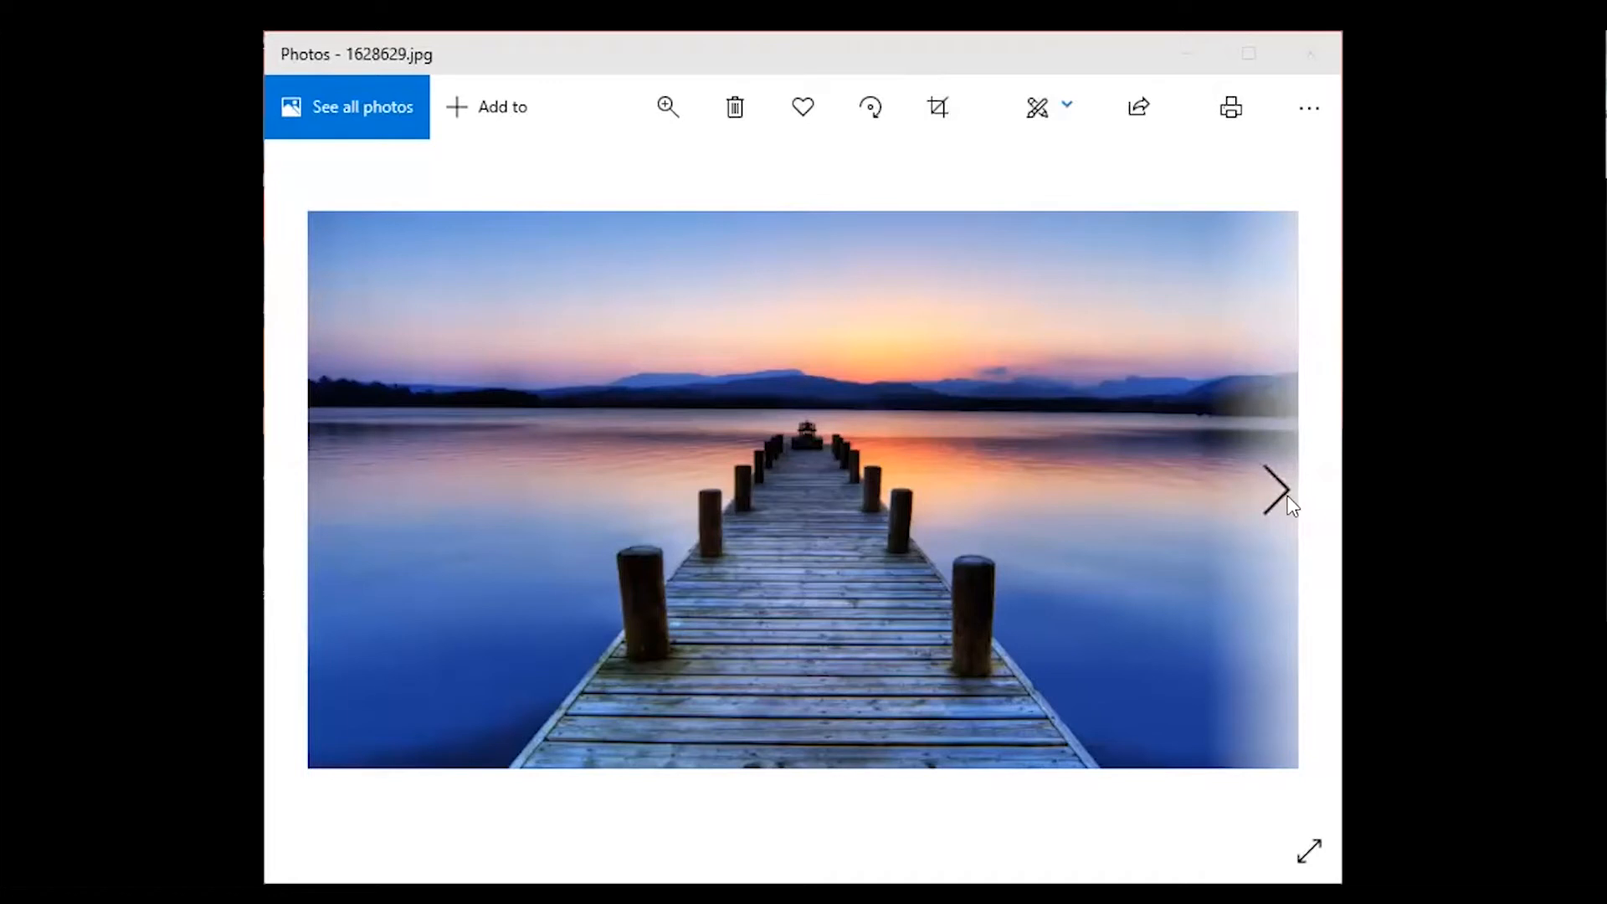
left_click(1278, 494)
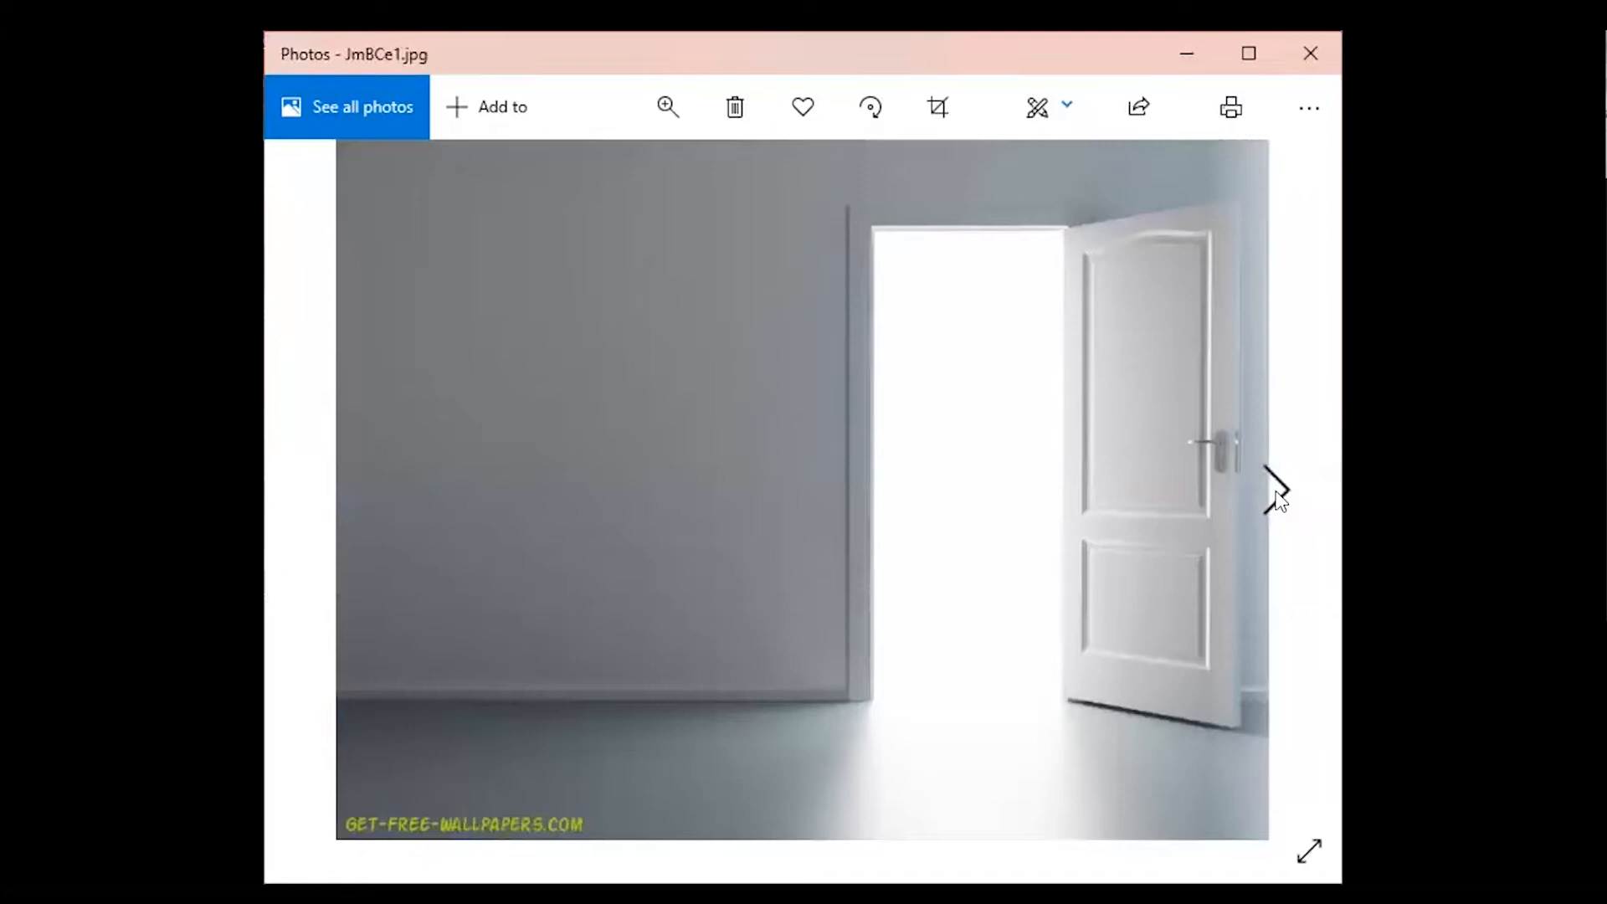
Browse the saved source pictures of the open door, vintage children, burning sun and galaxy, going forward and back through them.
left_click(1278, 498)
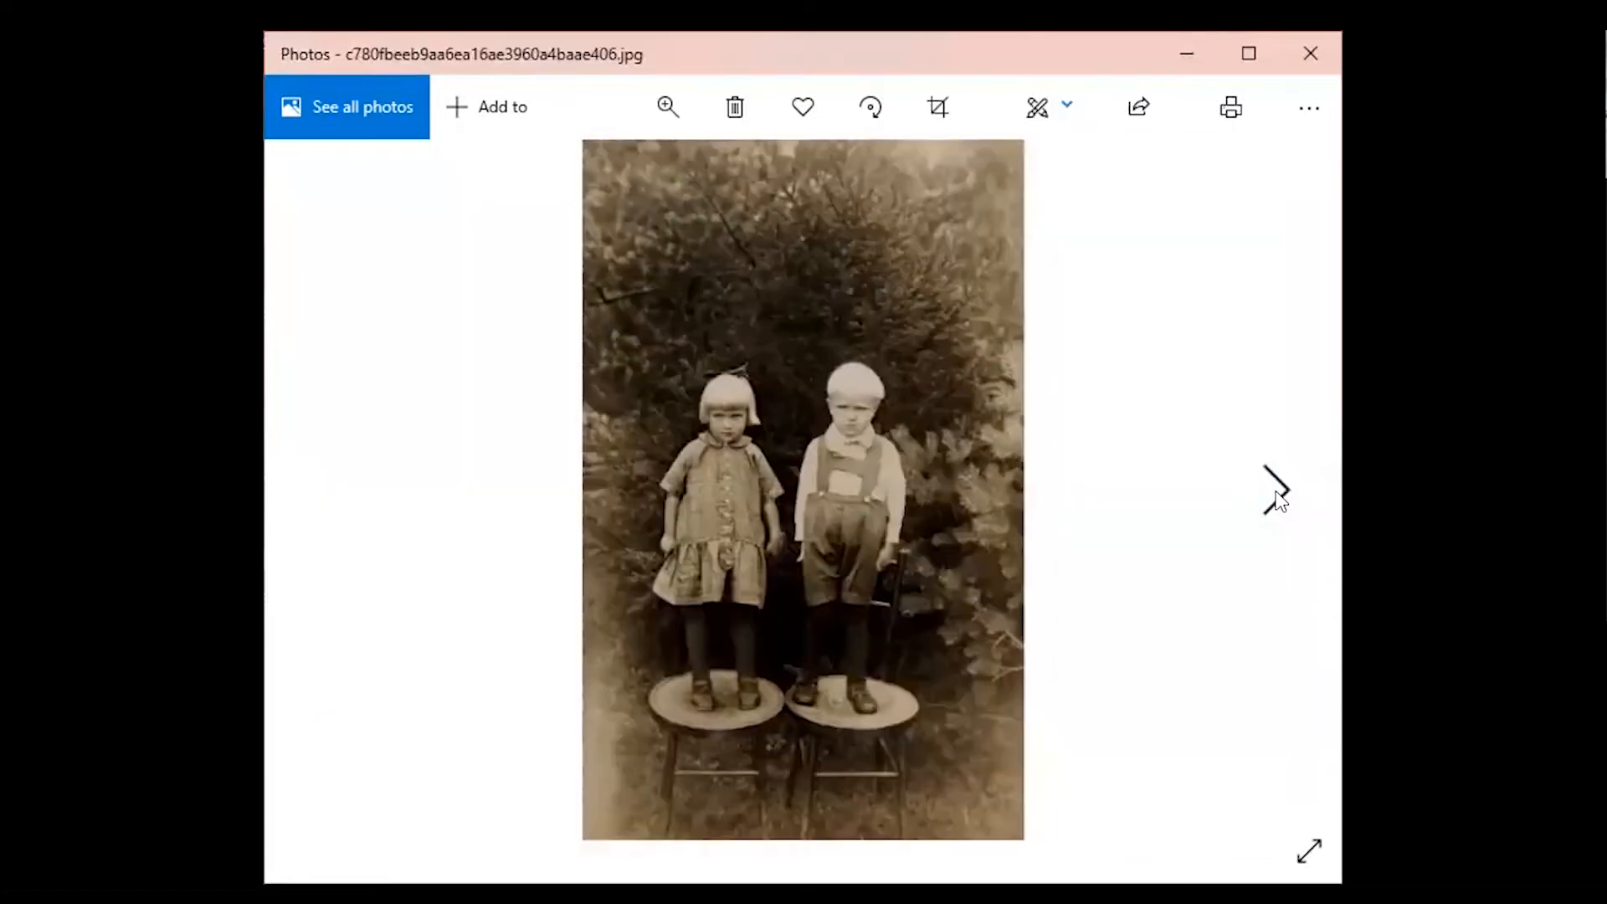
left_click(1279, 498)
left_click(1277, 494)
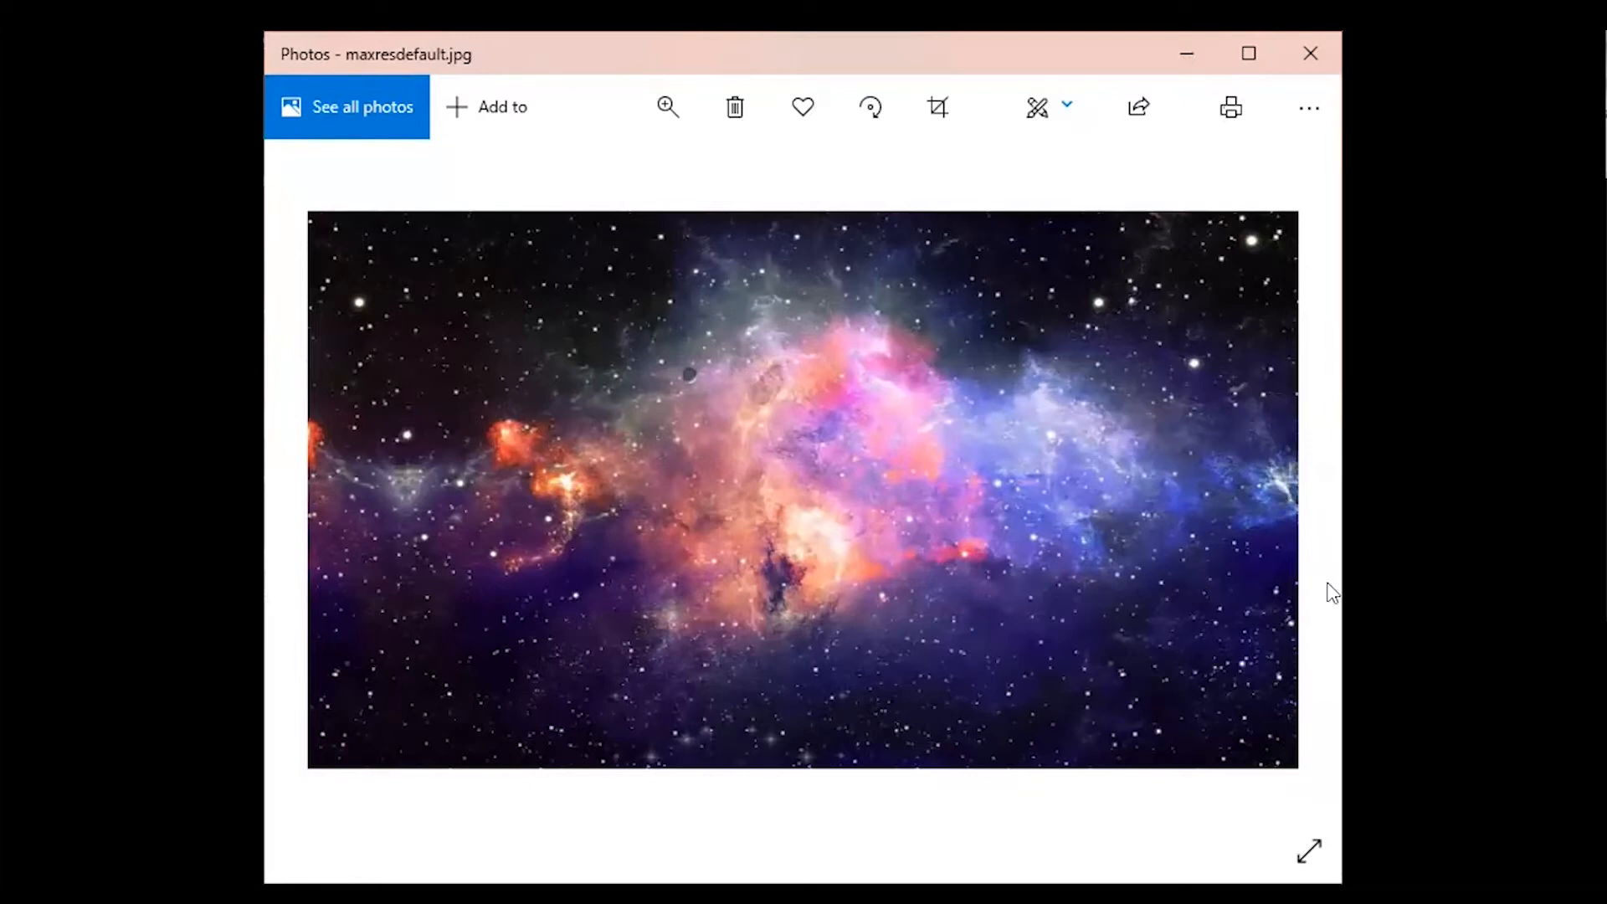
left_click(334, 494)
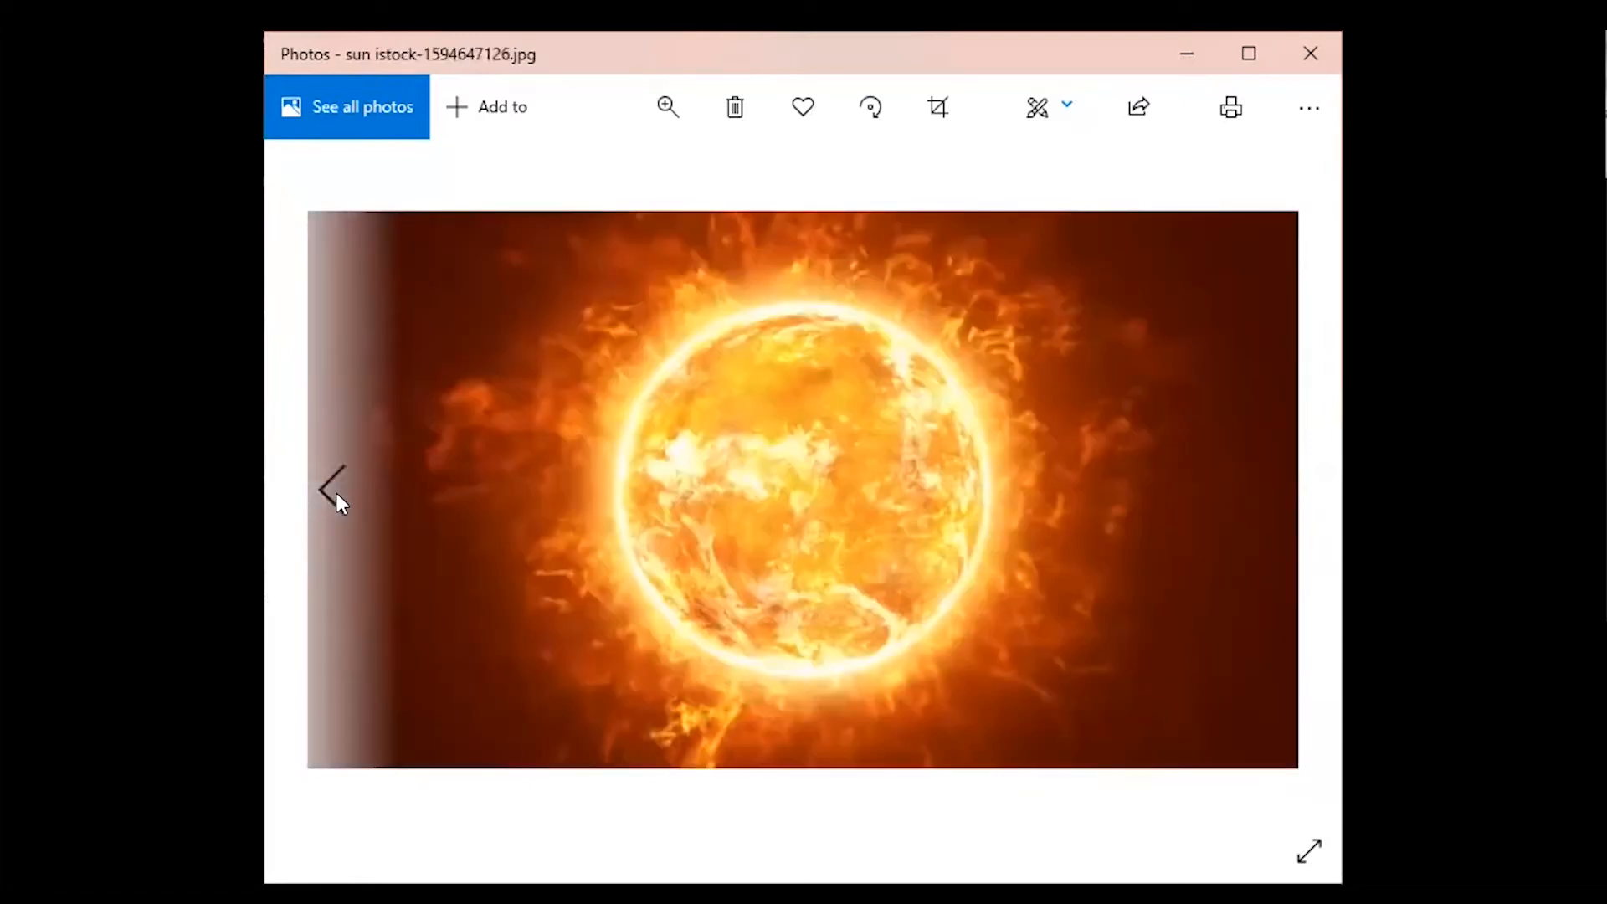
left_click(334, 494)
left_click(335, 493)
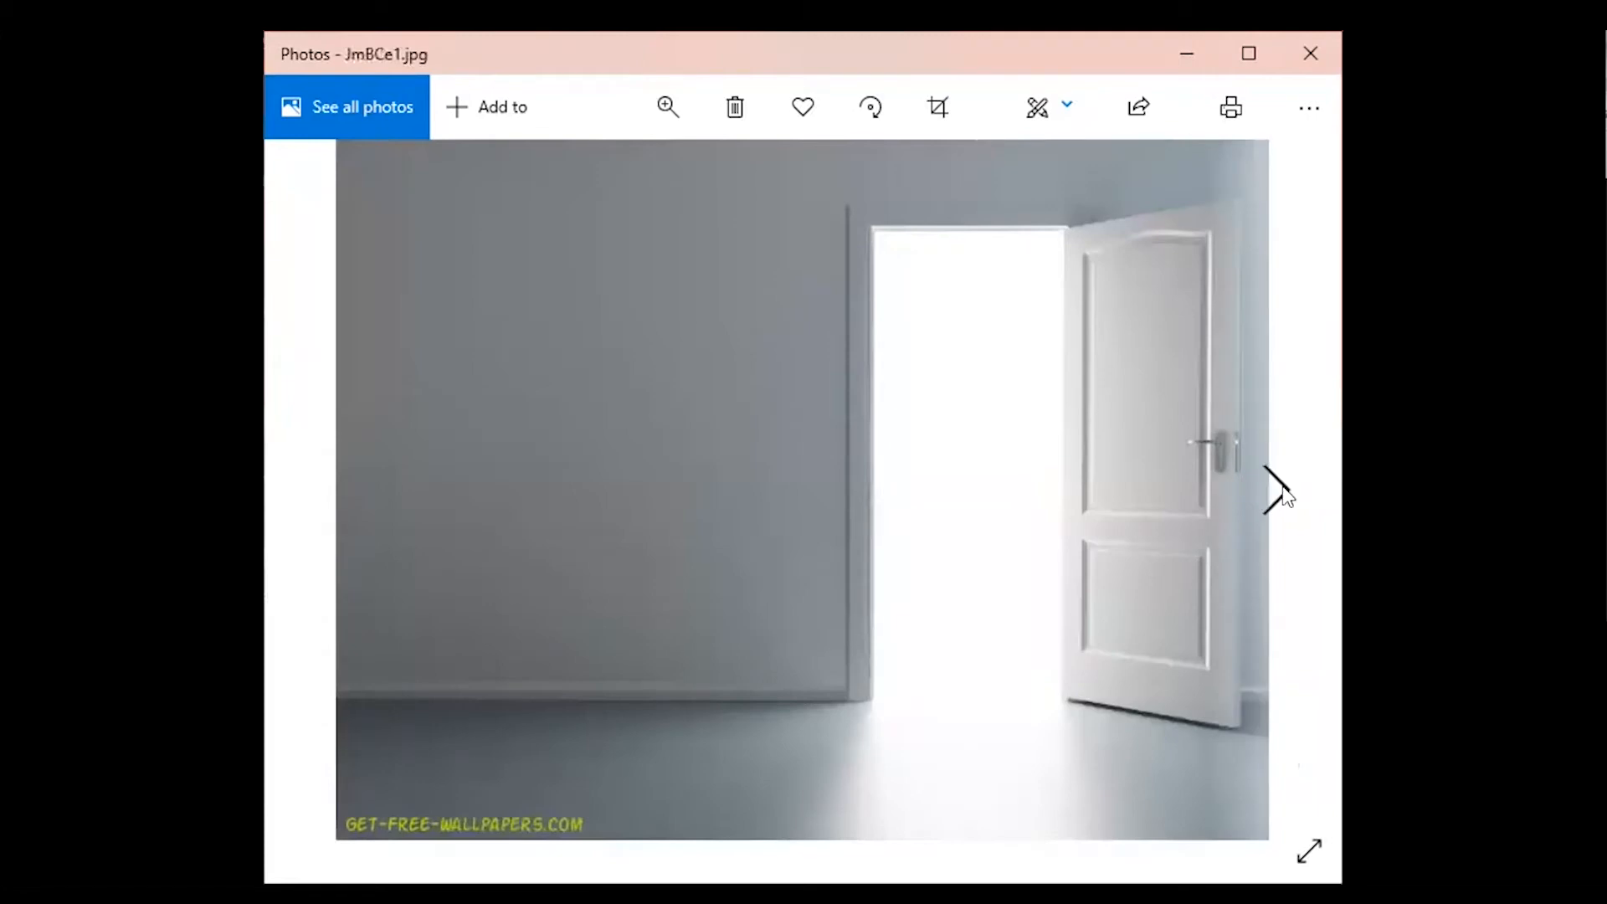
left_click(1277, 491)
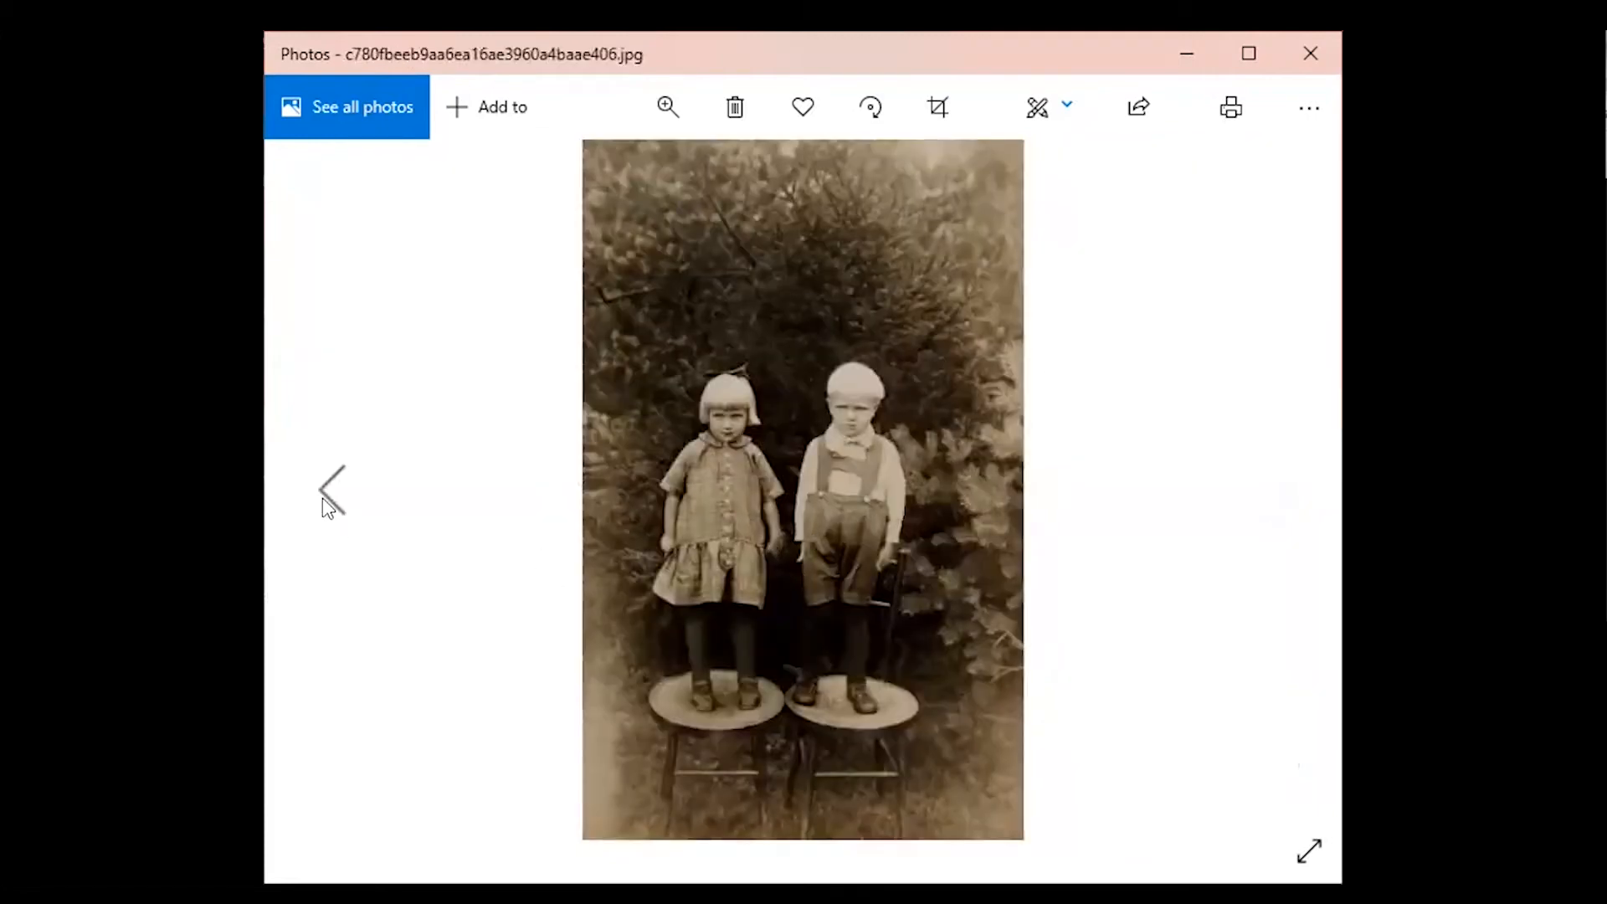
left_click(339, 473)
left_click(340, 472)
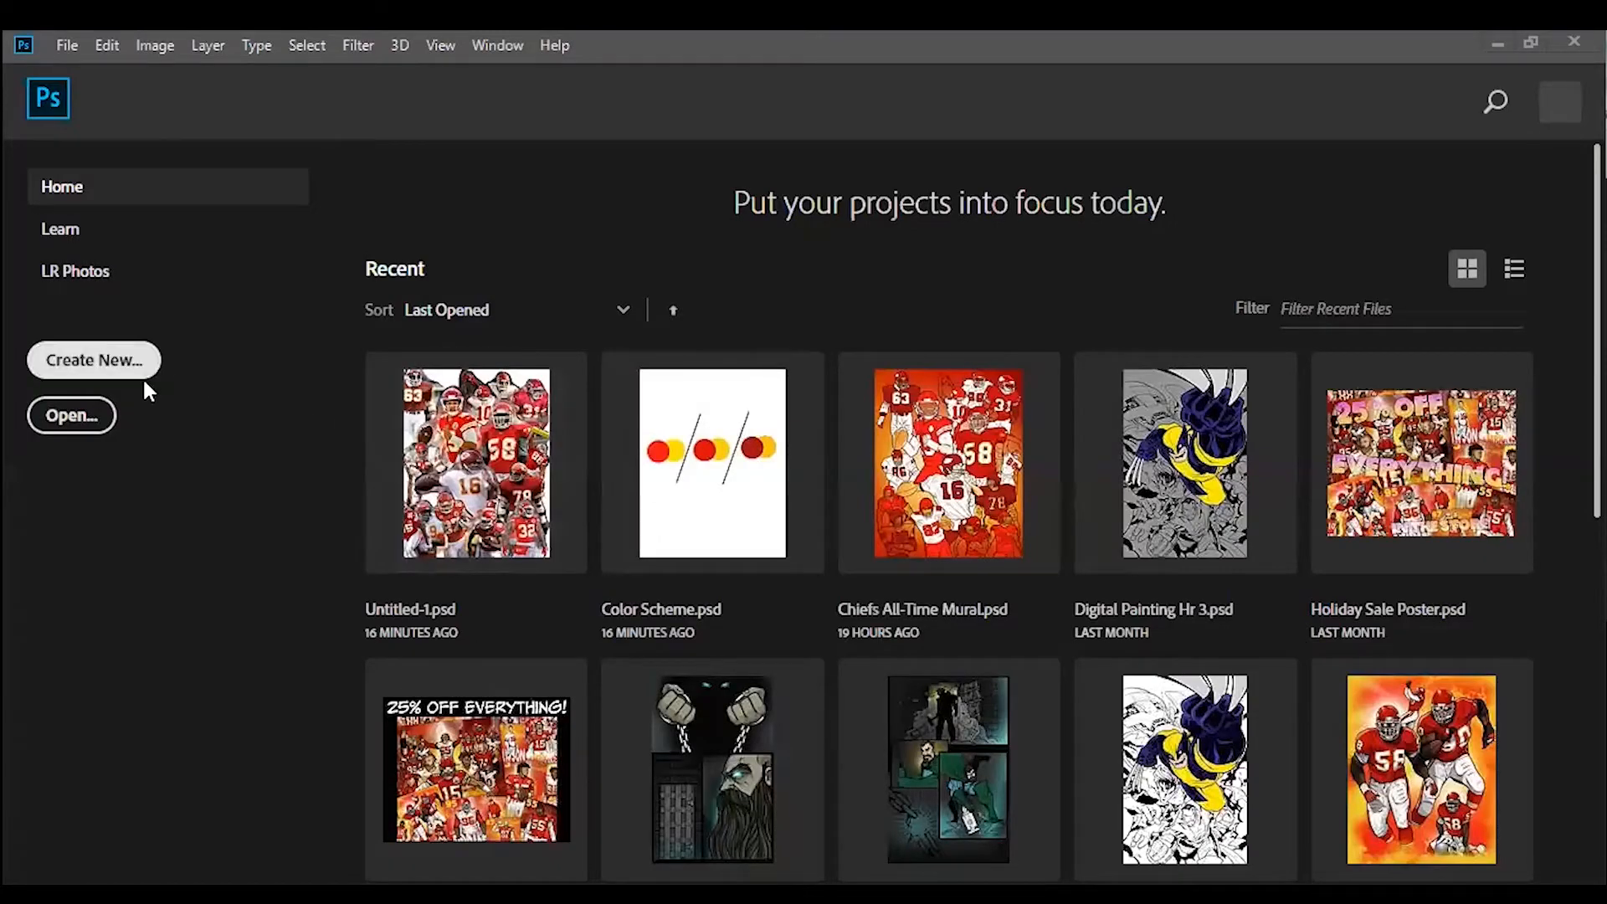
Switch to Photoshop and open the sunset pier image 1628629 from the Desktop folder.
left_click(75, 426)
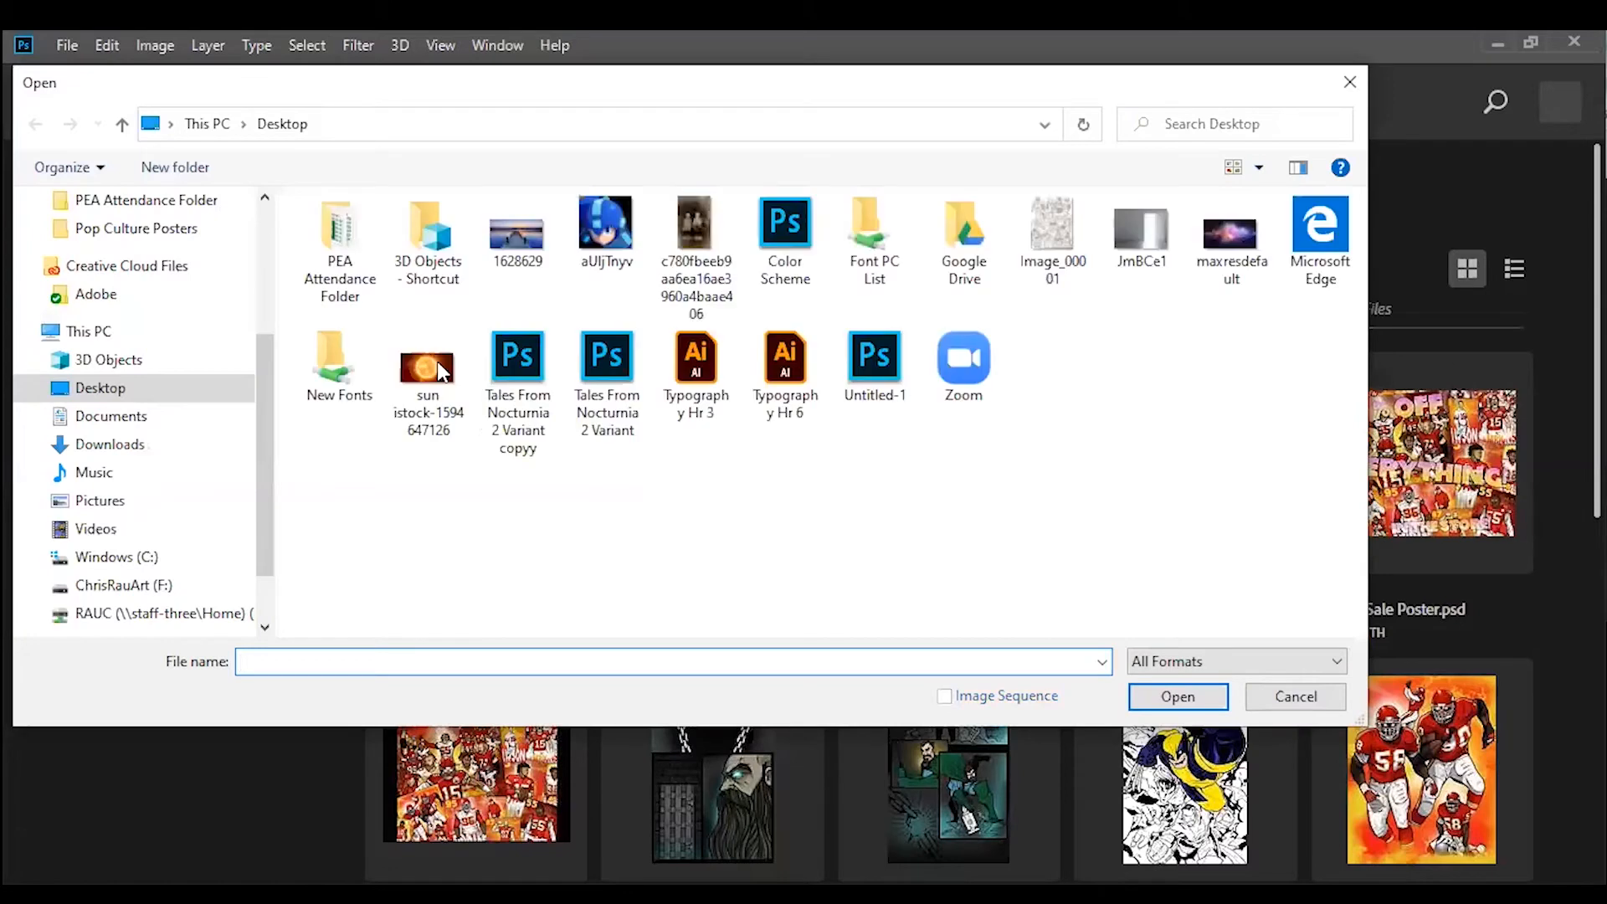
left_click(516, 234)
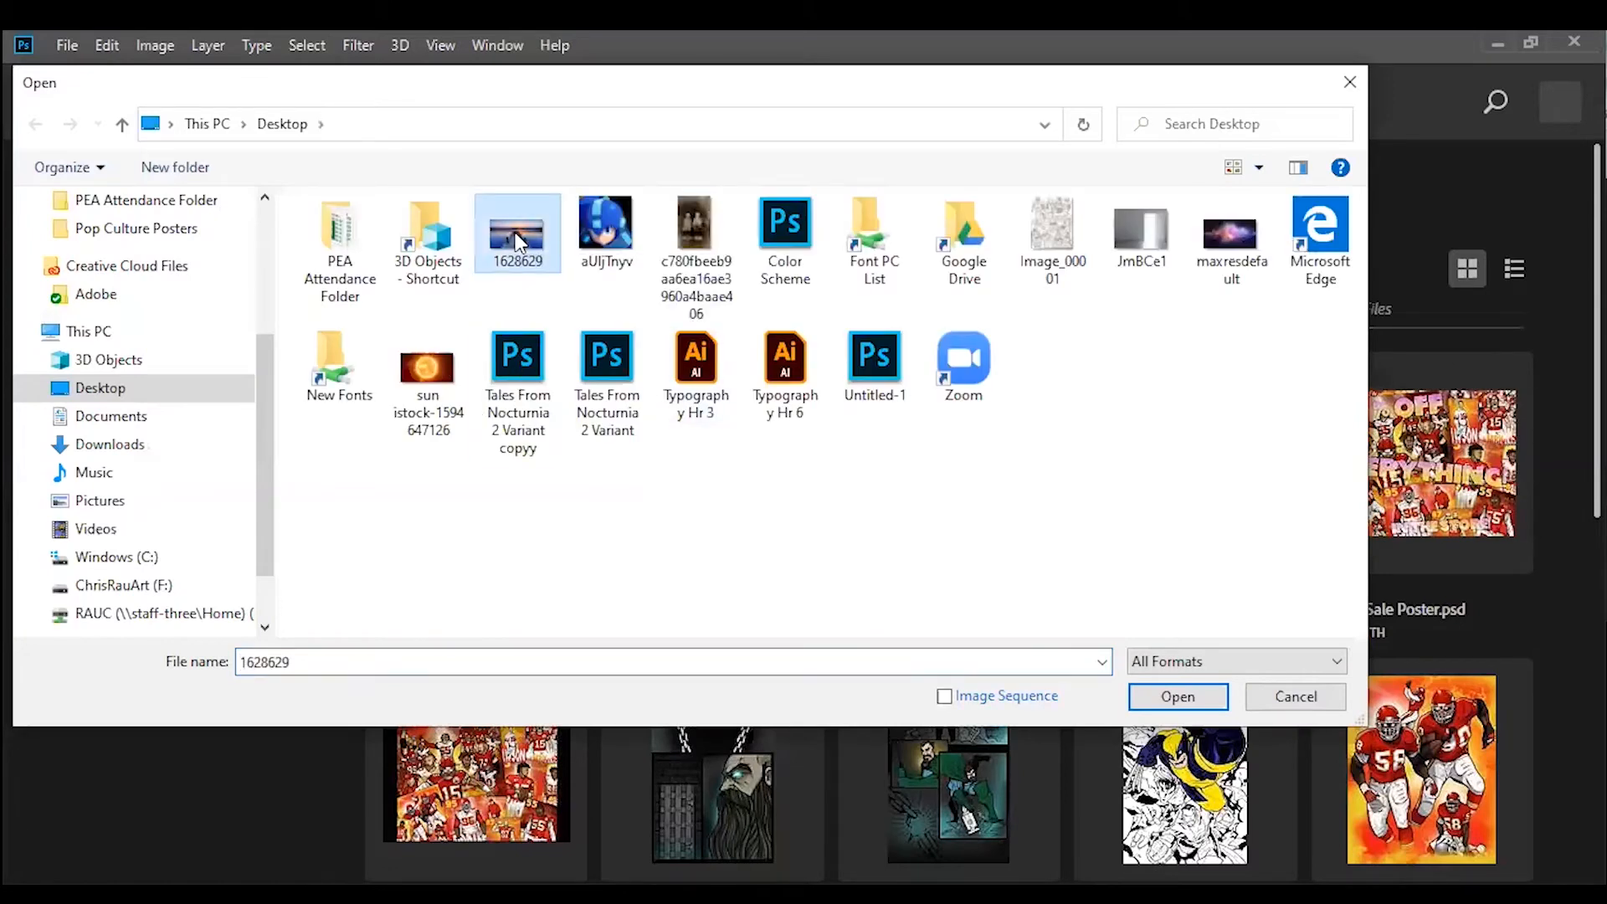
left_click(1175, 695)
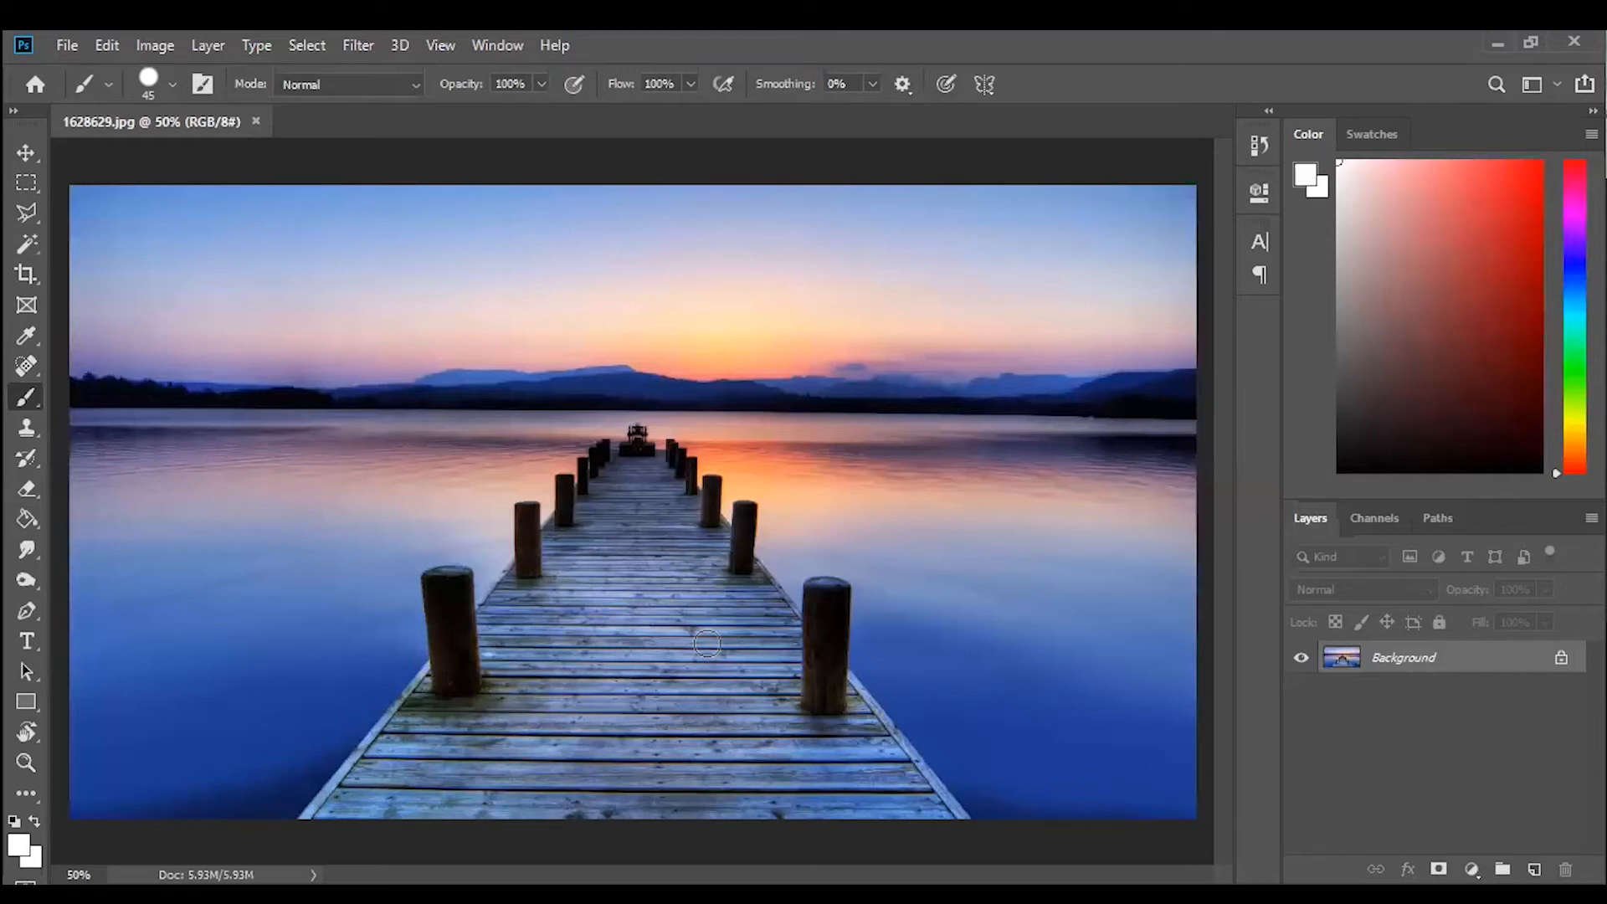
Activate the Move tool, examine the pier image at higher magnification, and fit the whole image back on screen.
left_click(25, 153)
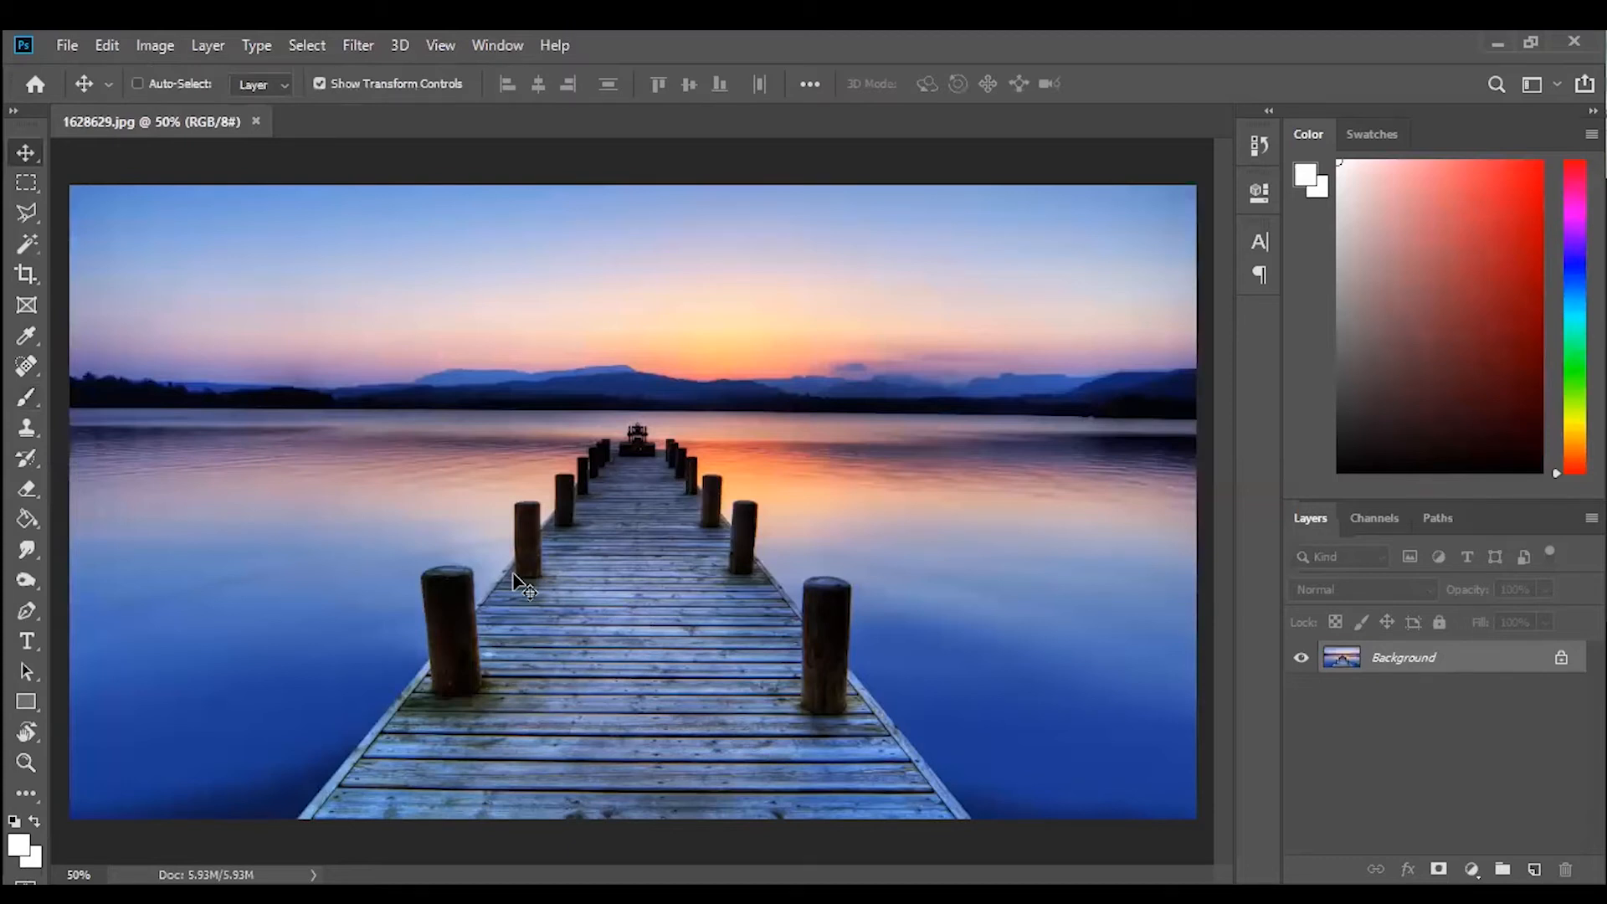
key("ctrl+plus")
key("ctrl+plus")
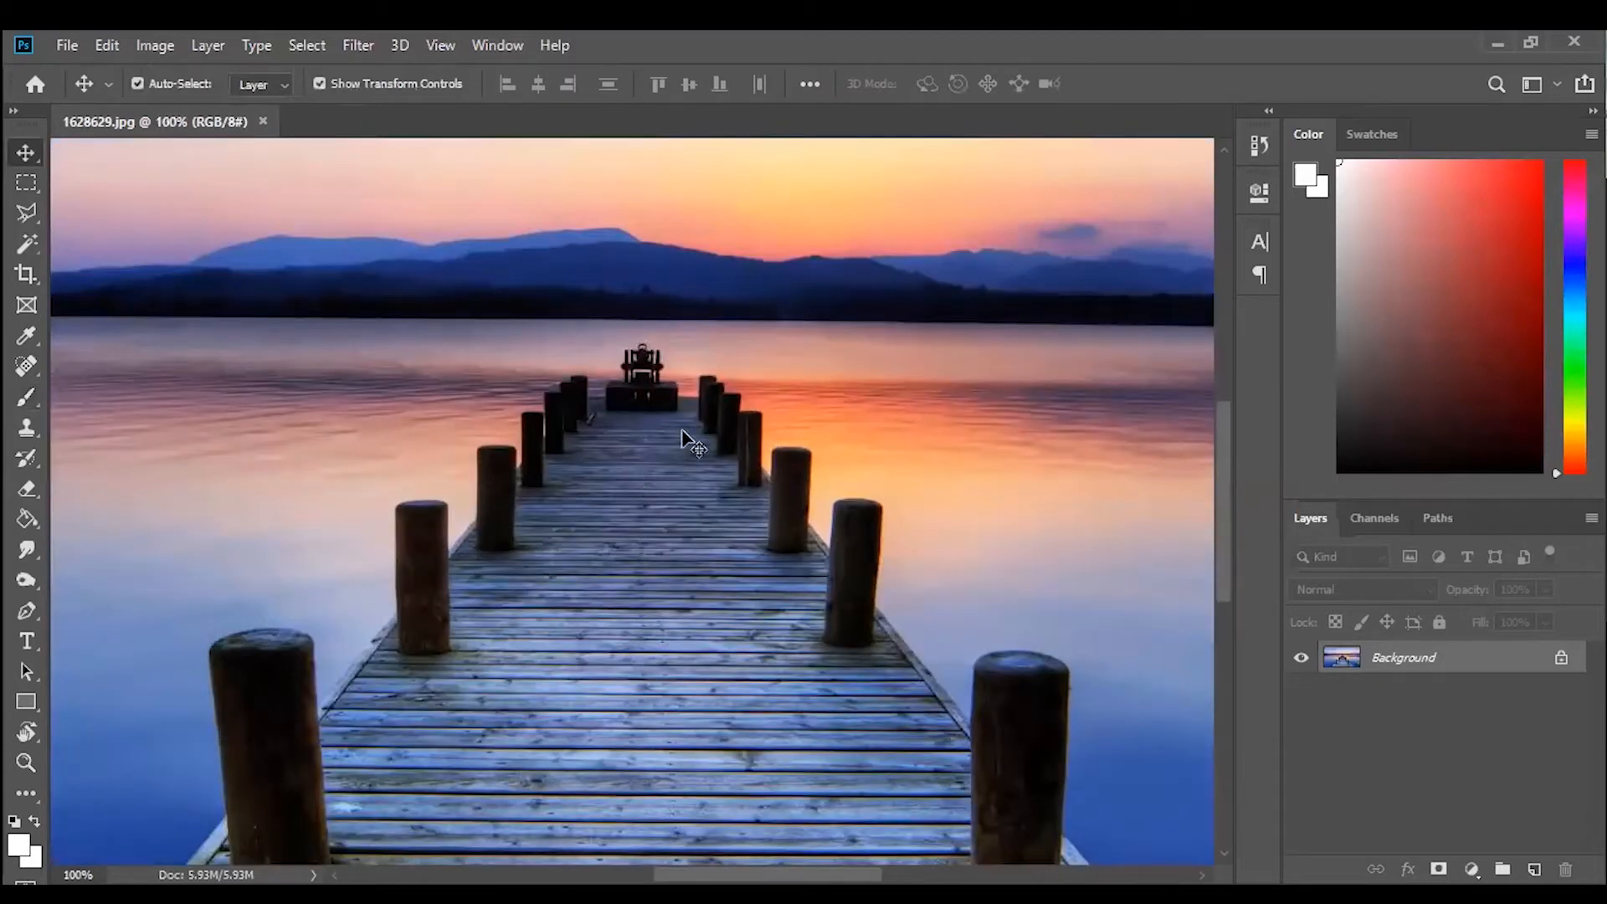
key("ctrl+minus")
key("ctrl+plus")
key("ctrl+minus")
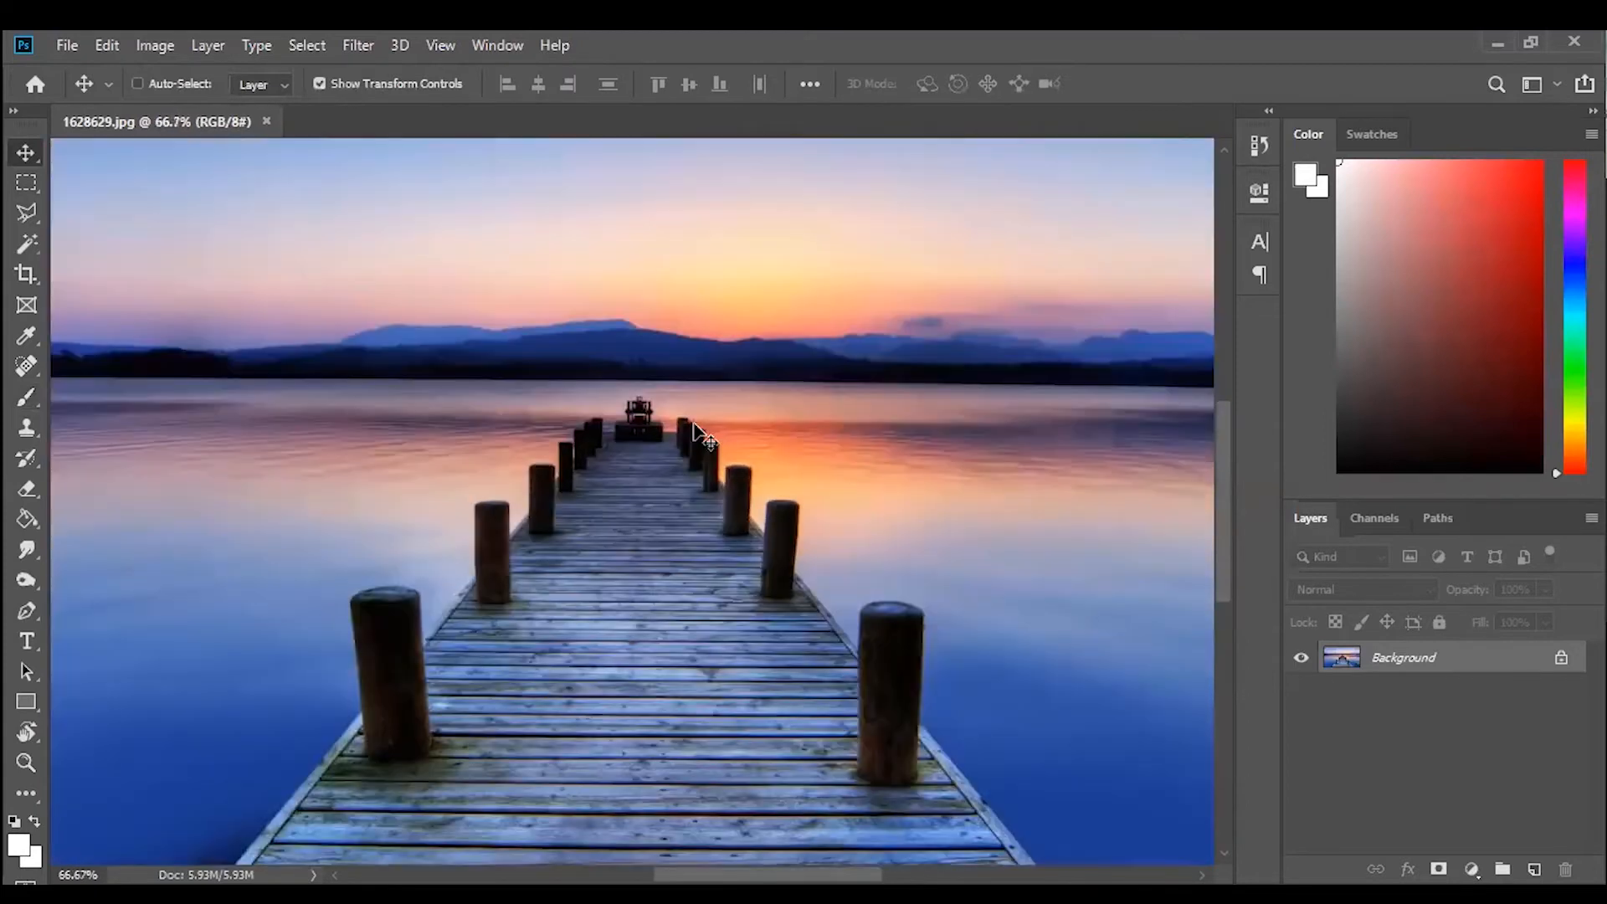
key("ctrl+0")
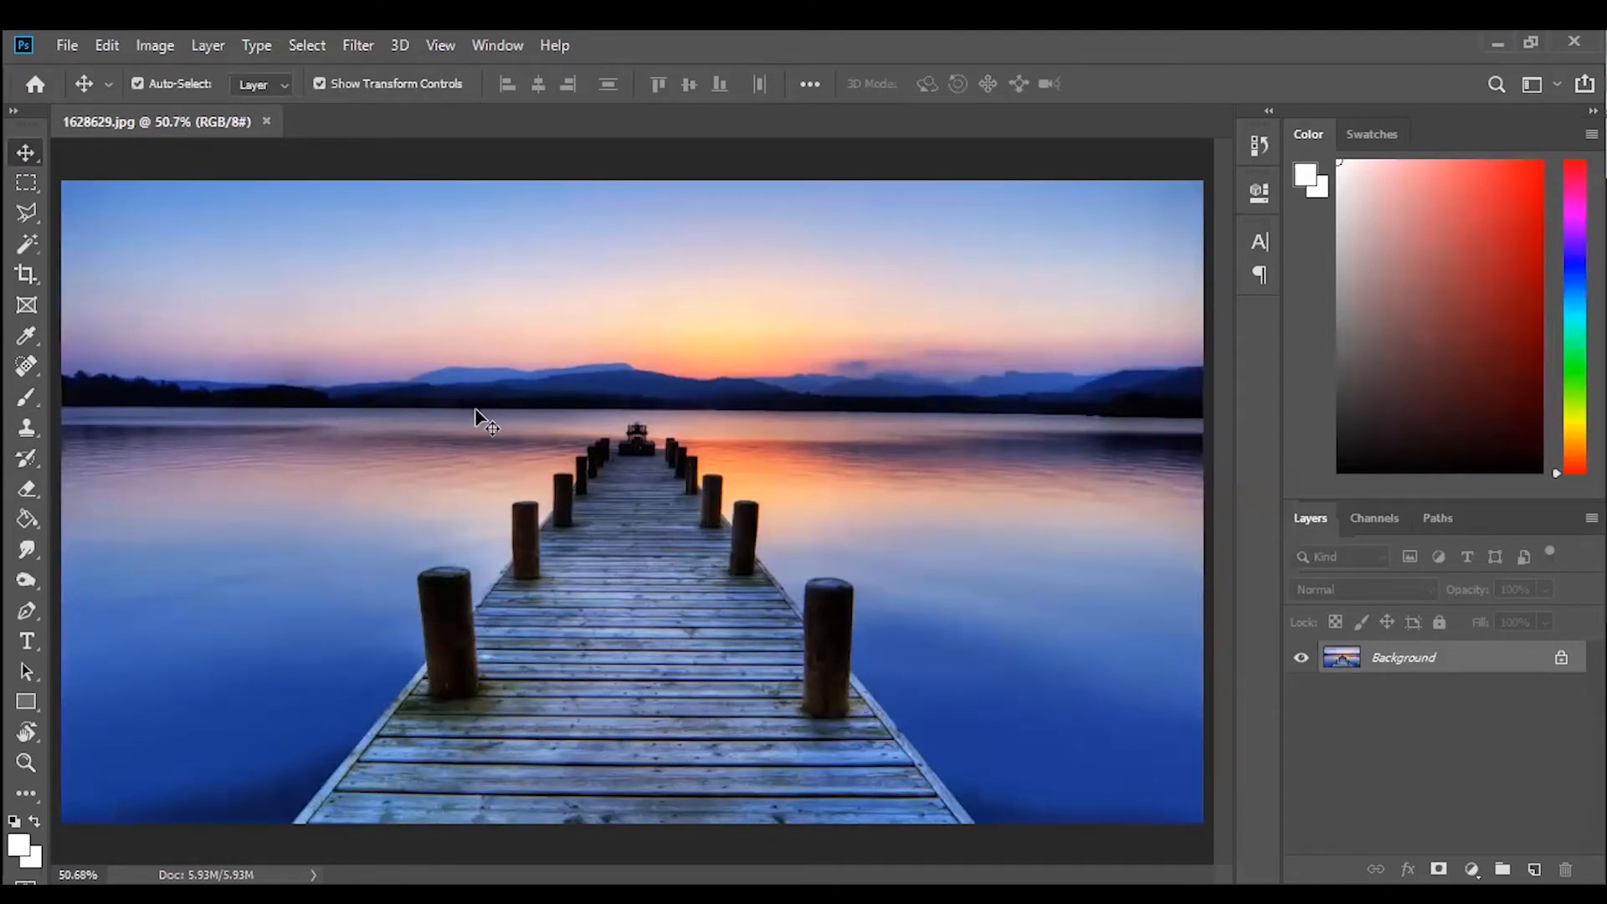
Open the white door image JmBCe1 from the Desktop as a second document.
left_click(67, 53)
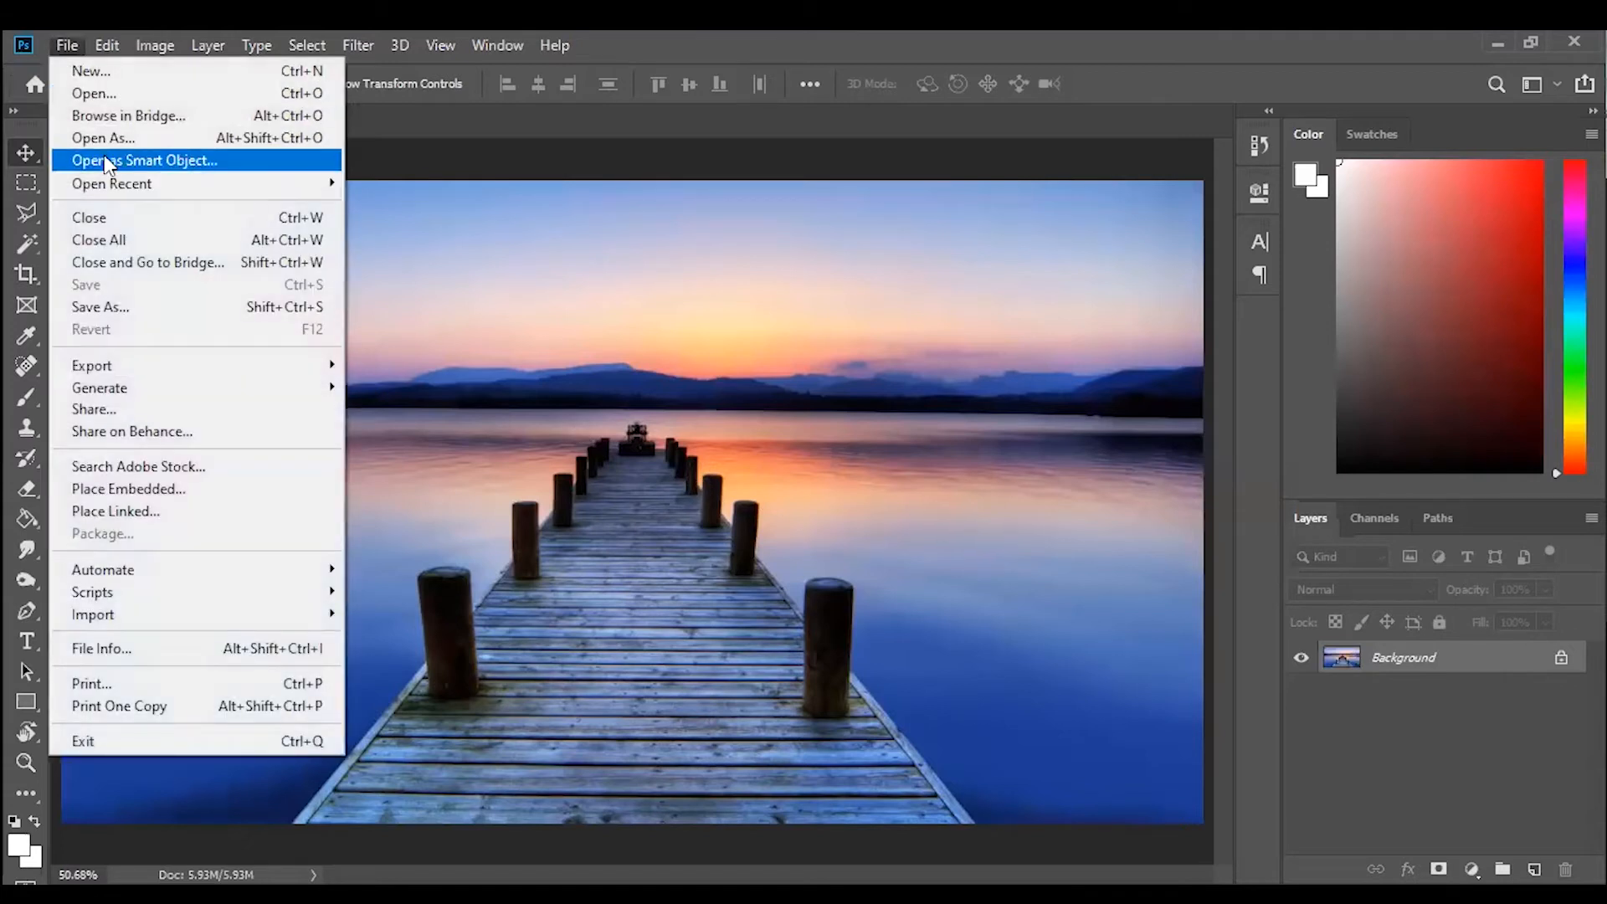
left_click(96, 101)
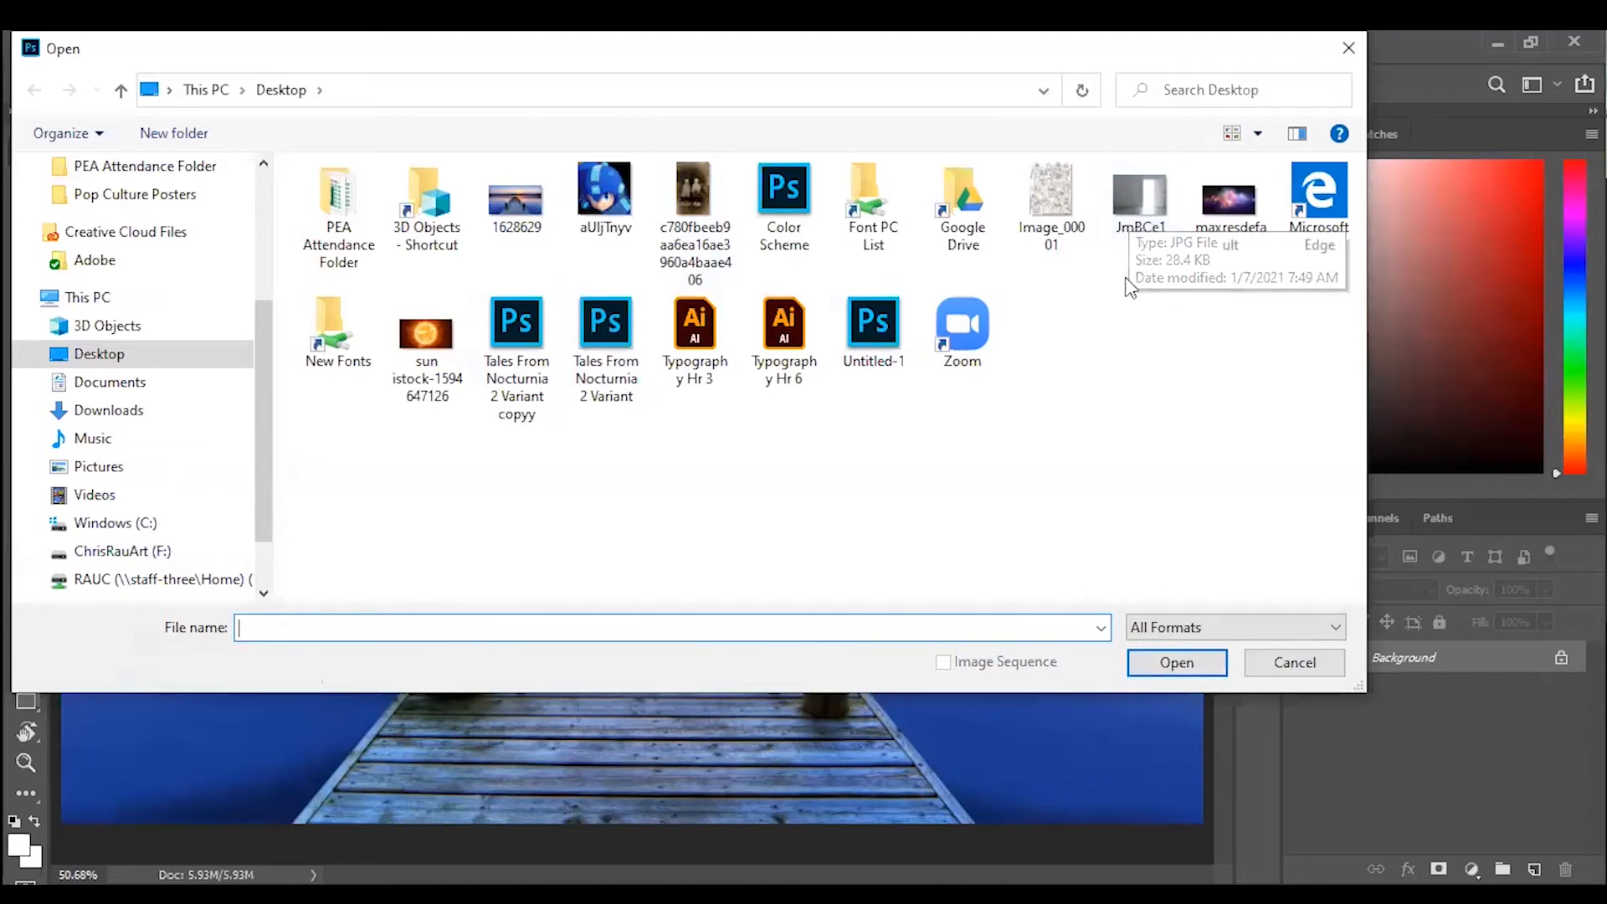
left_click(1130, 216)
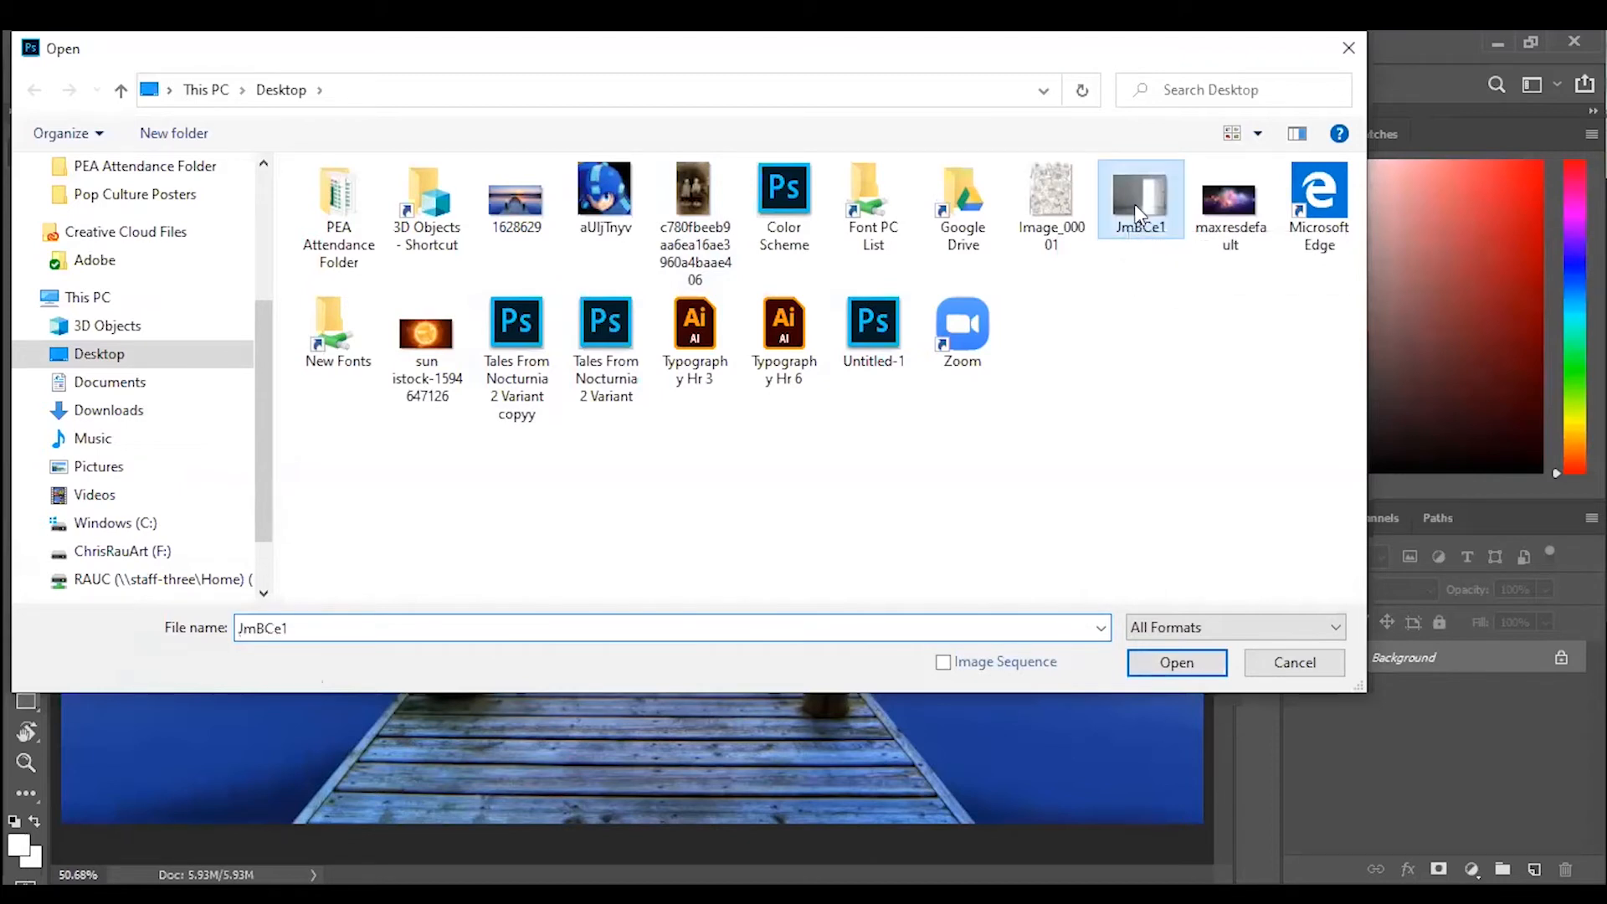
left_click(1178, 663)
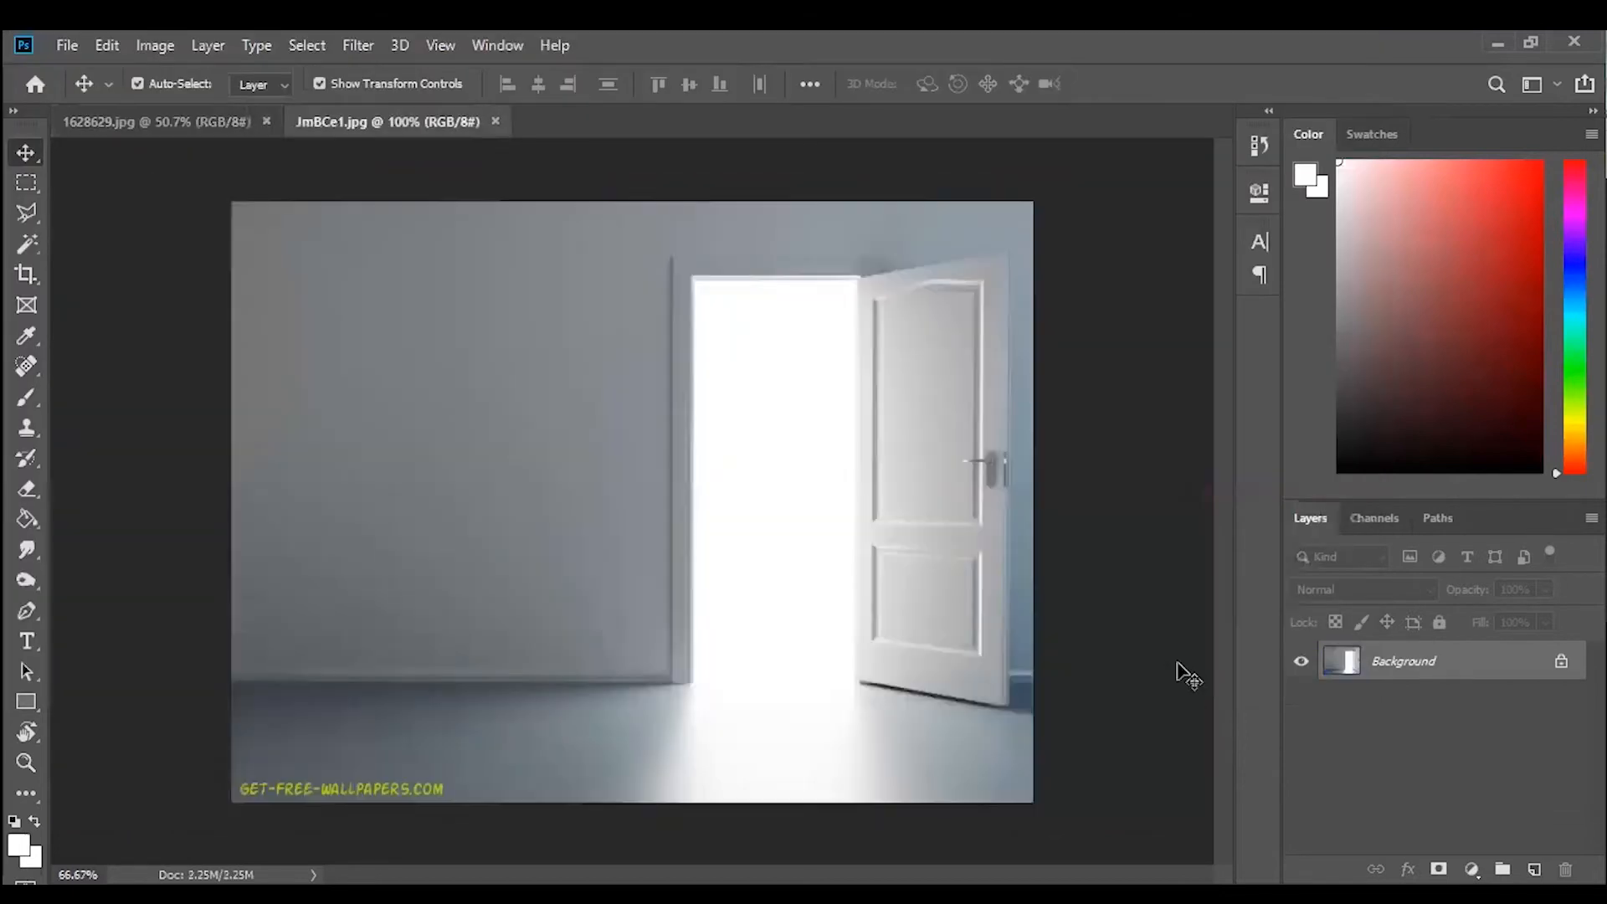
Compare the sunset pier and white door documents by switching between them, ending on JmBCe1.jpg.
left_click(165, 118)
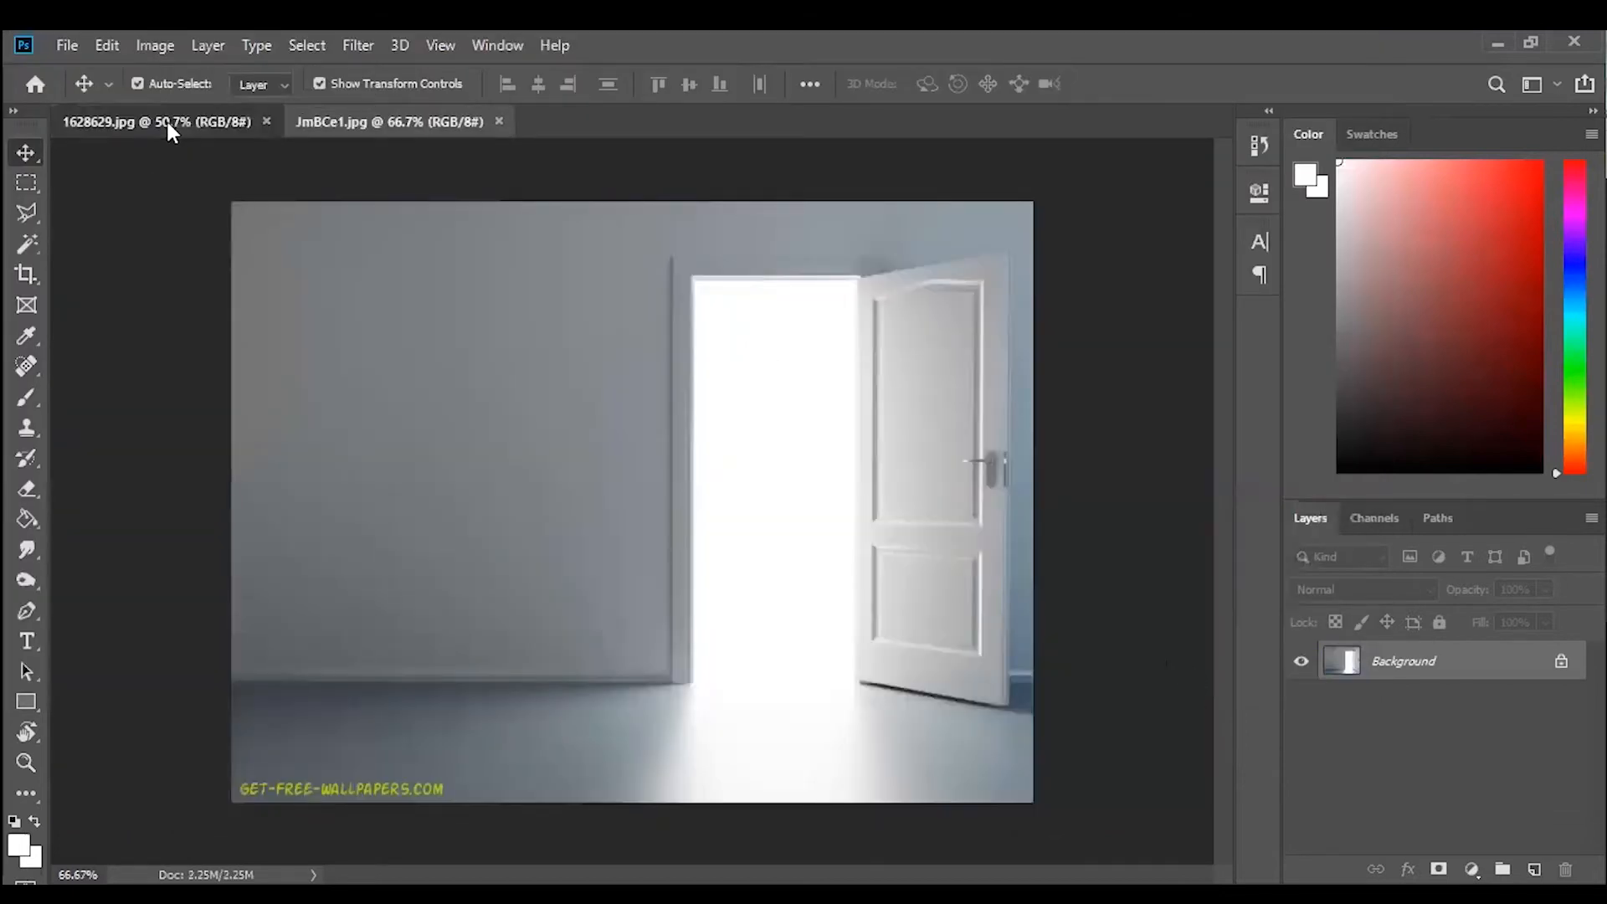
left_click(331, 118)
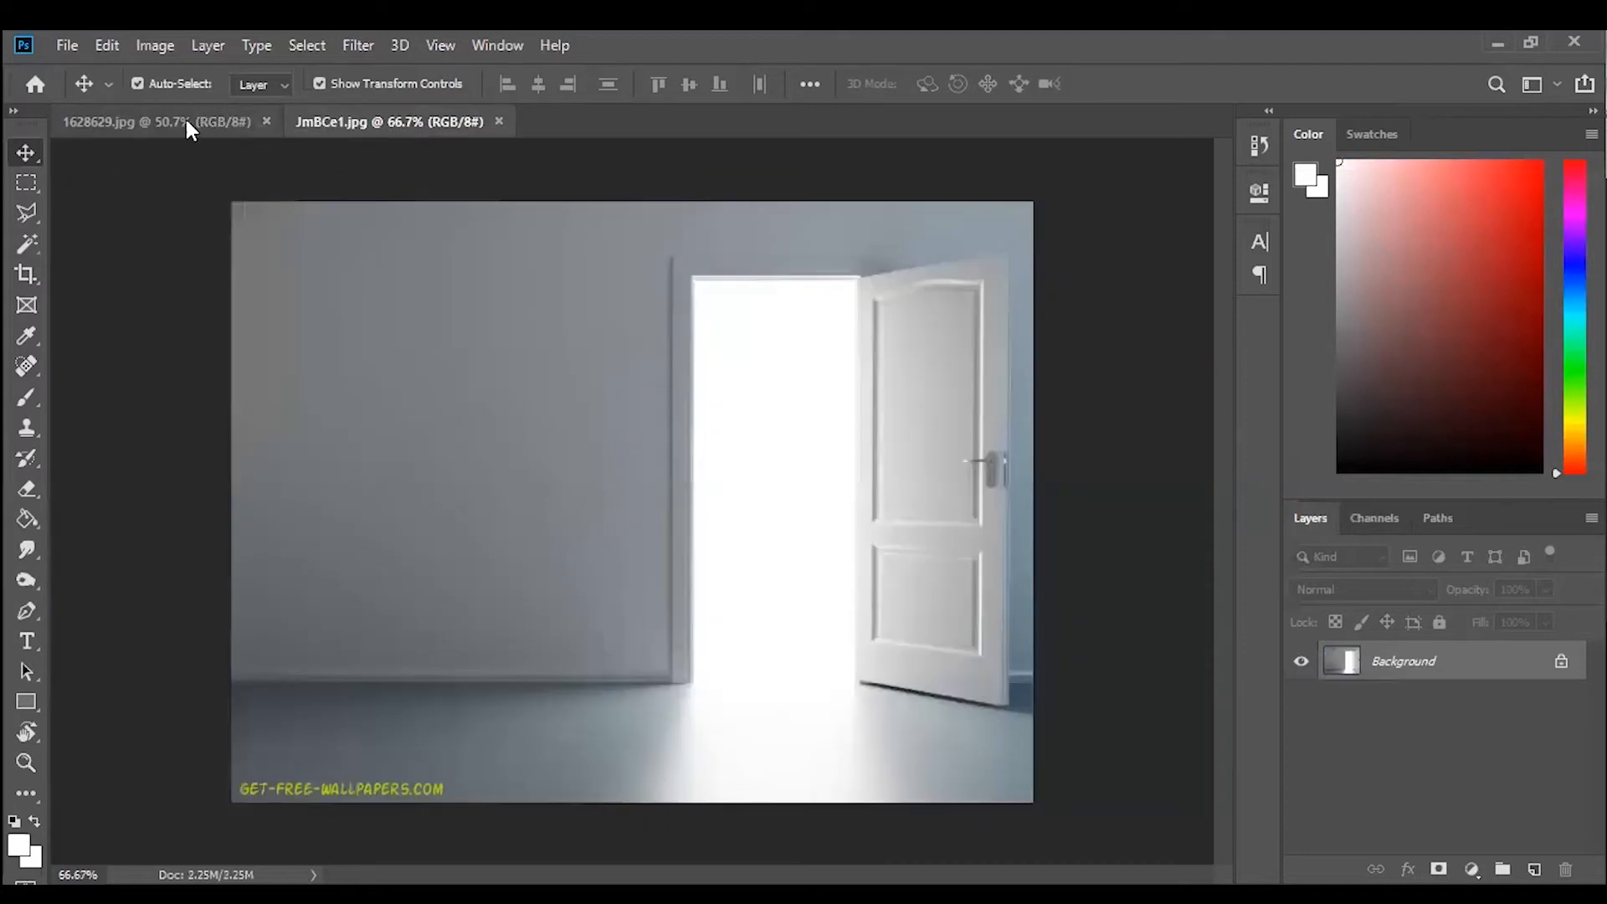
left_click(154, 118)
left_click(393, 123)
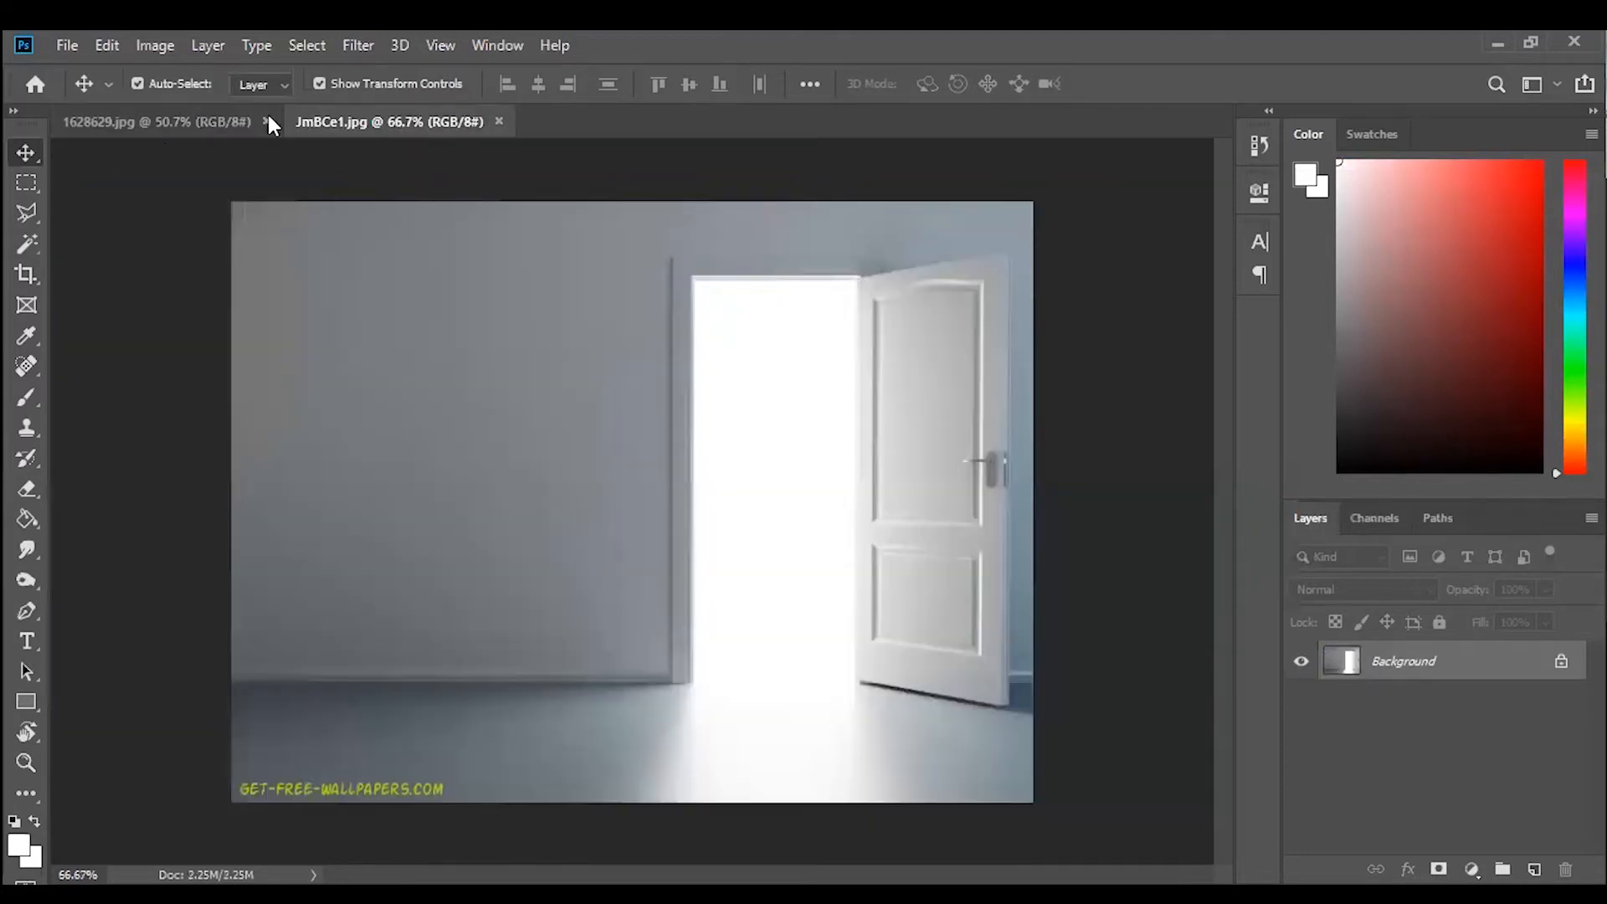
left_click(188, 124)
left_click(373, 123)
left_click(168, 122)
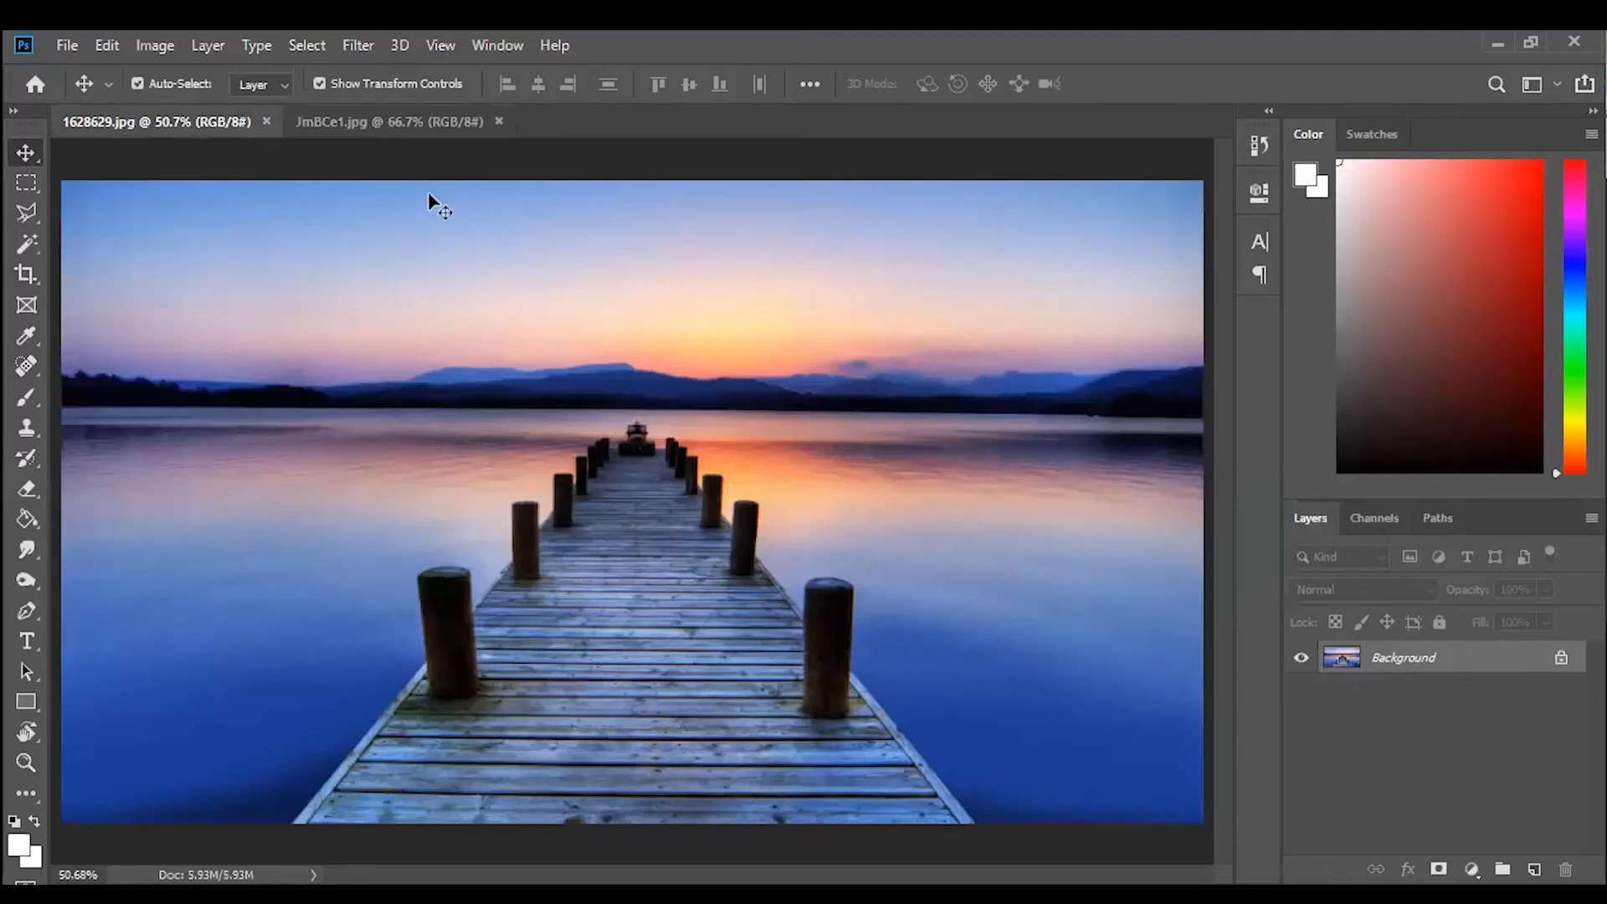
left_click(358, 125)
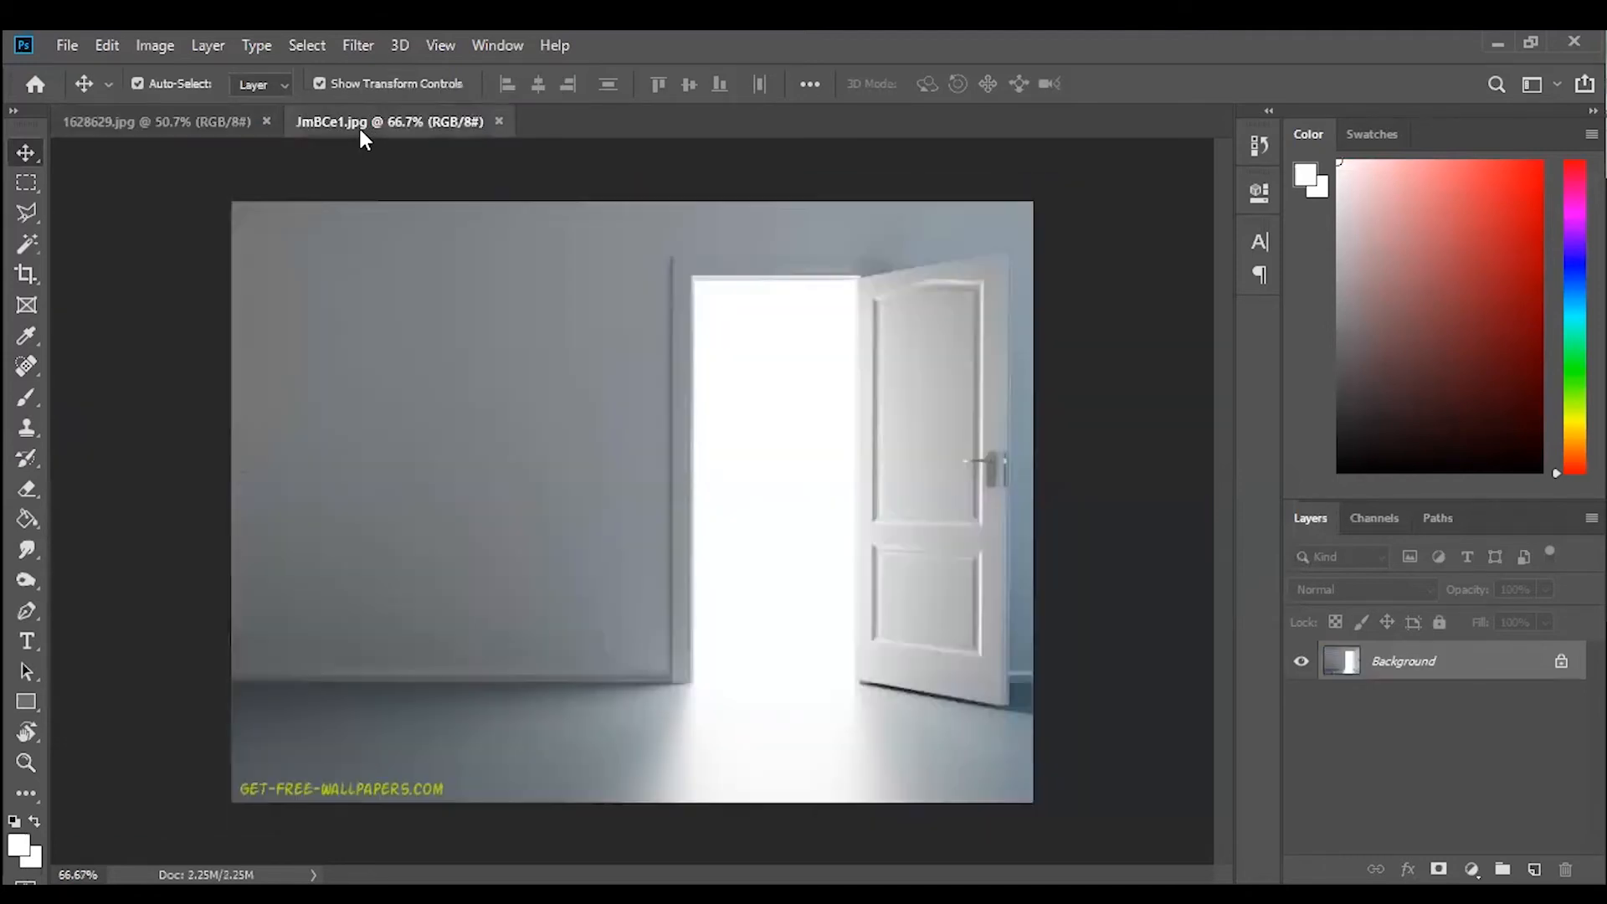
left_click(198, 121)
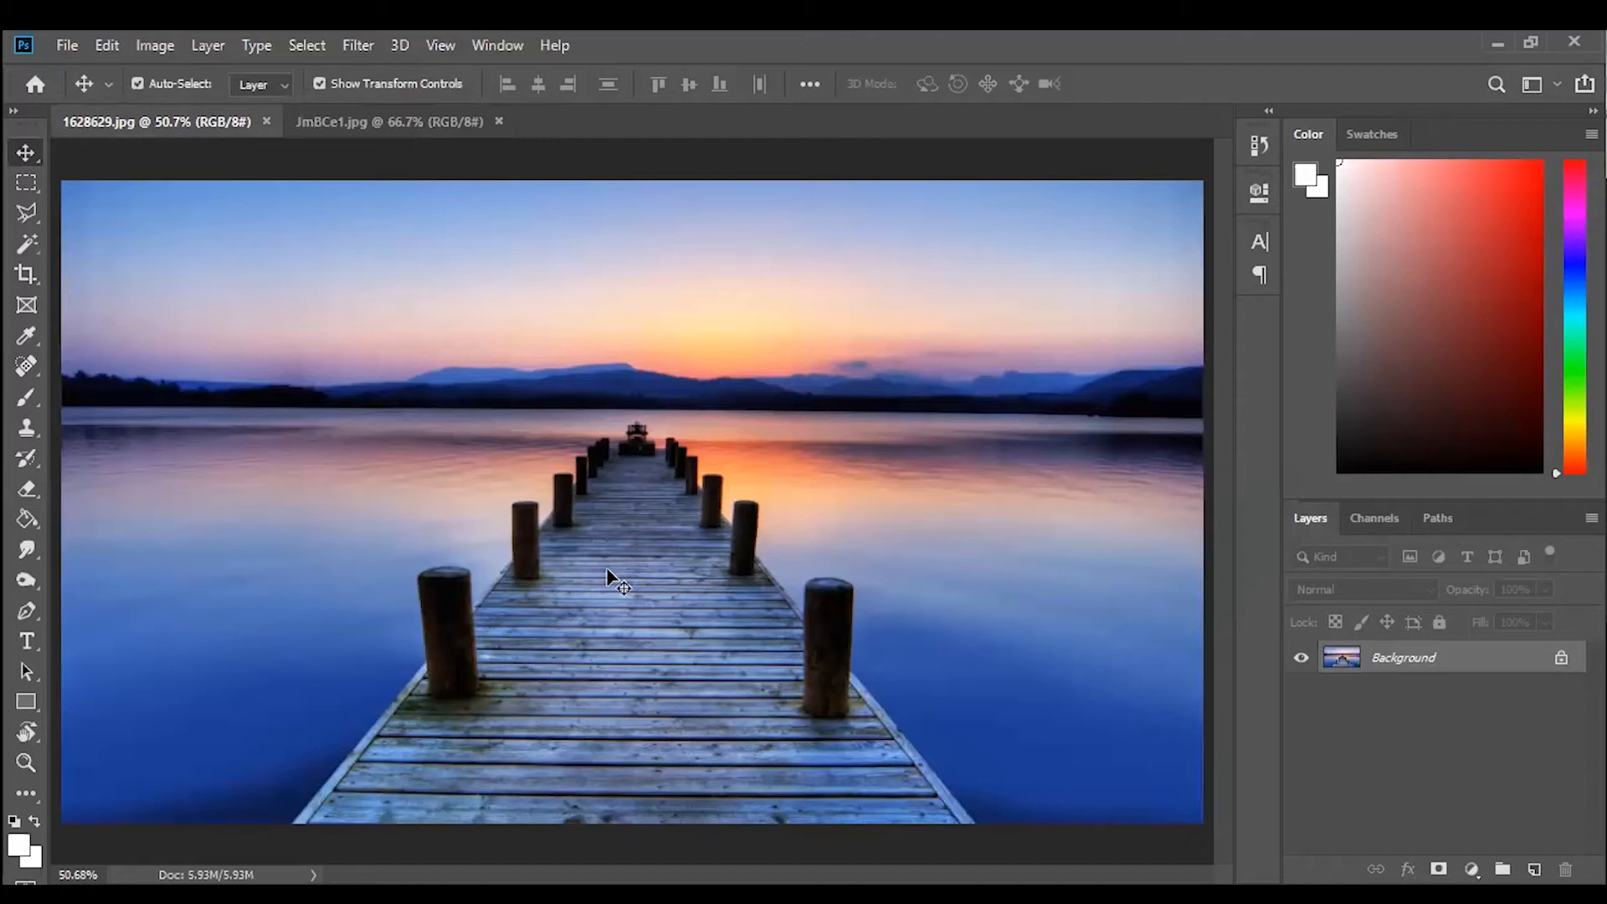
left_click(347, 123)
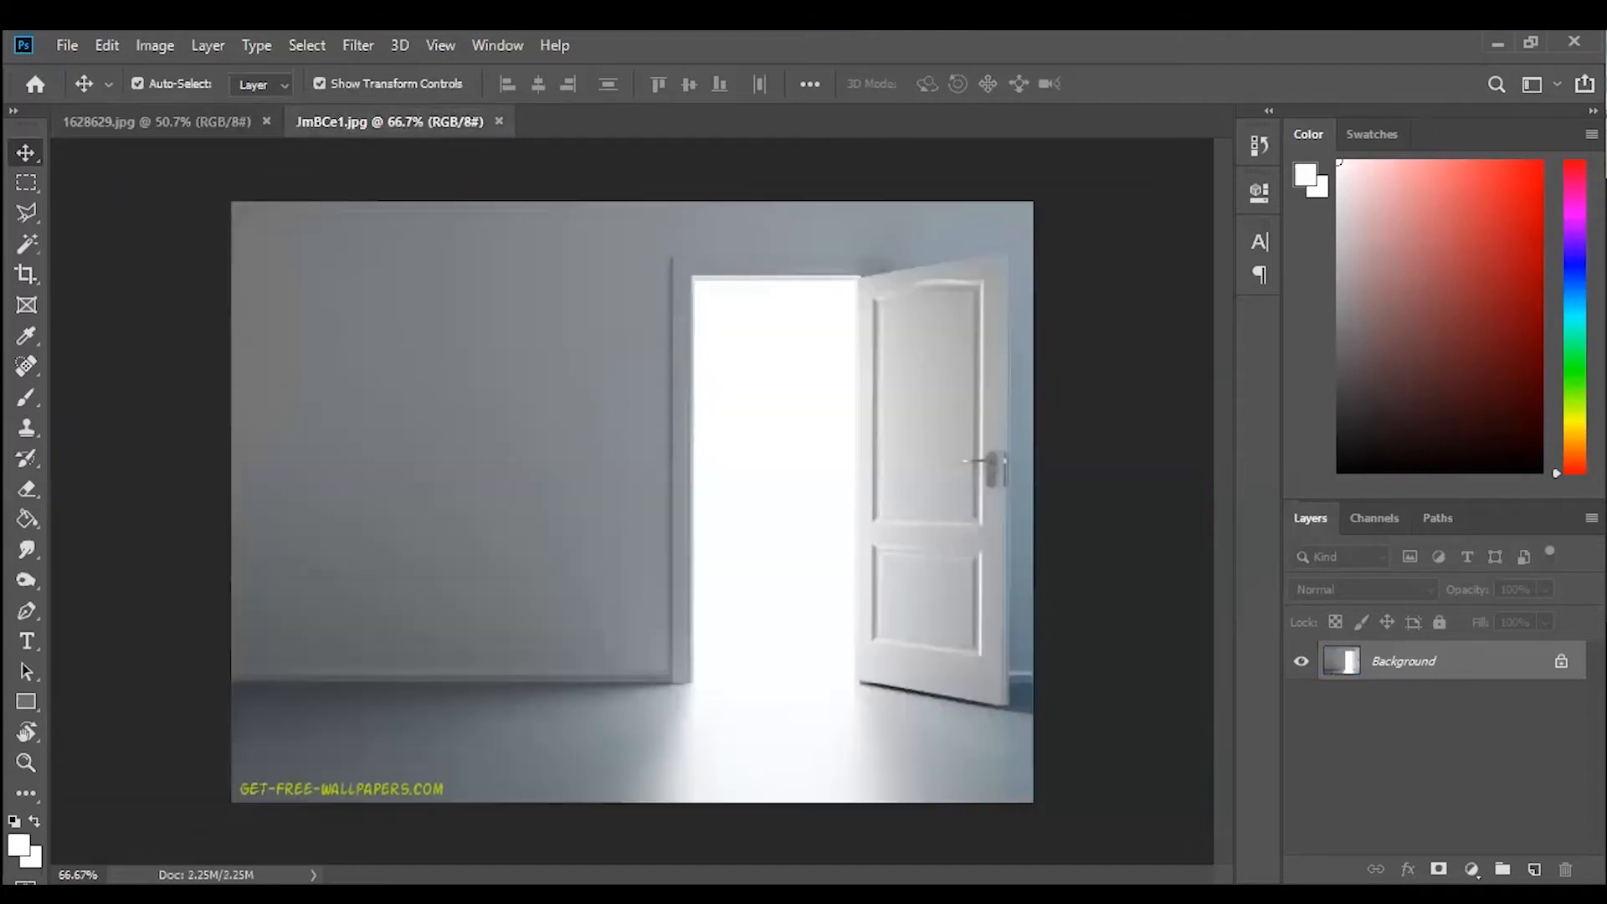
Unlock the Background layer of the white door image so it becomes an editable layer.
key("ctrl+plus")
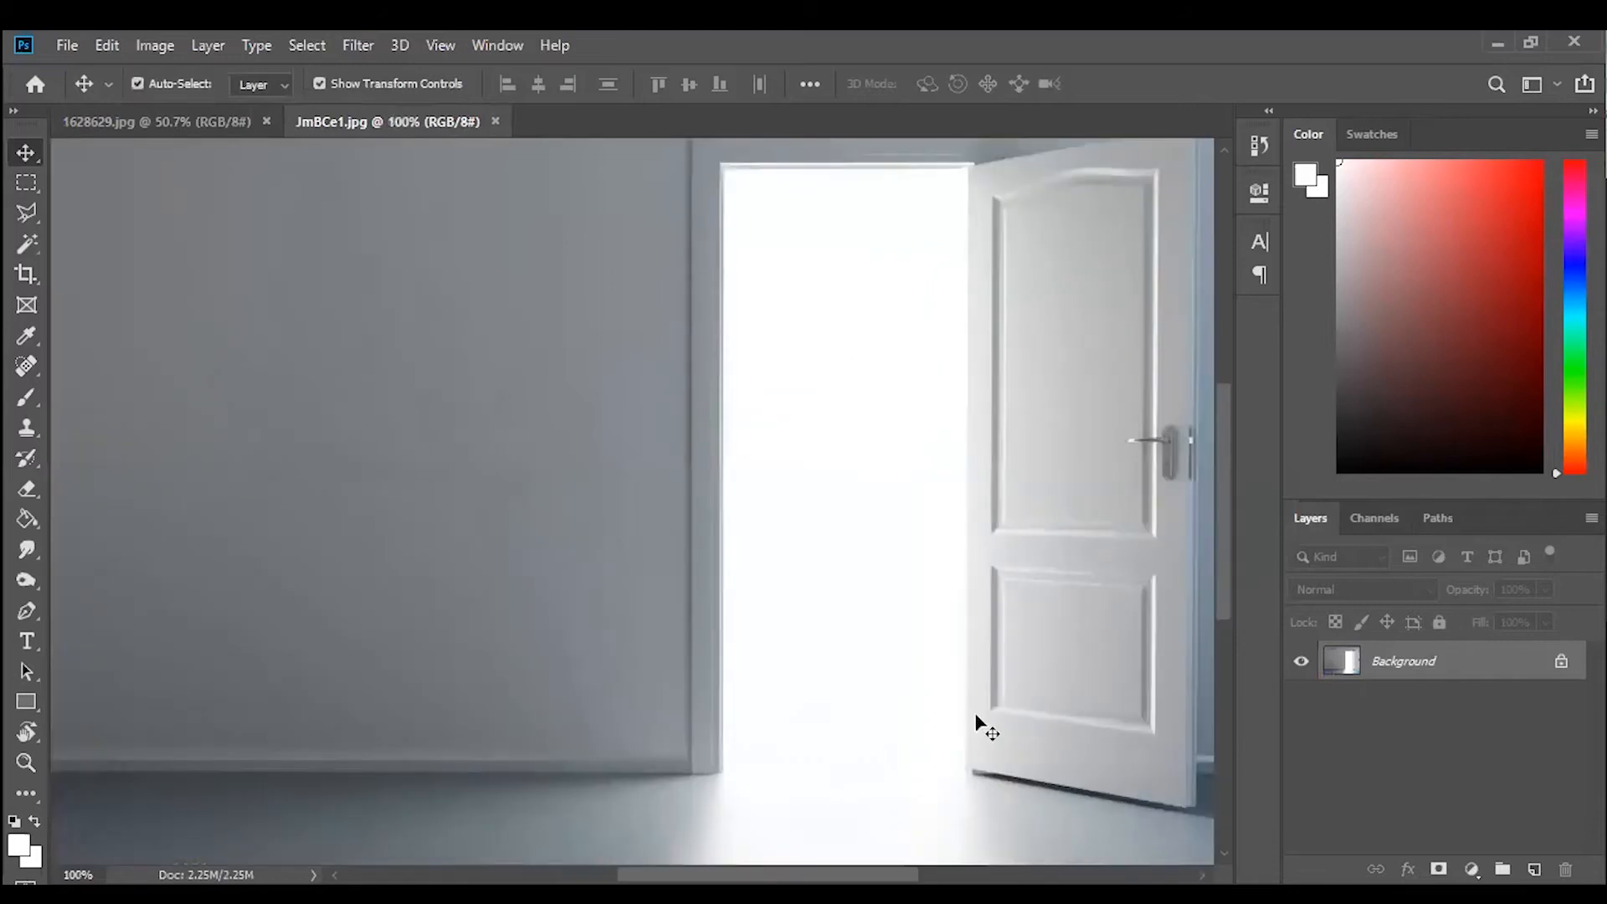
key("ctrl+0")
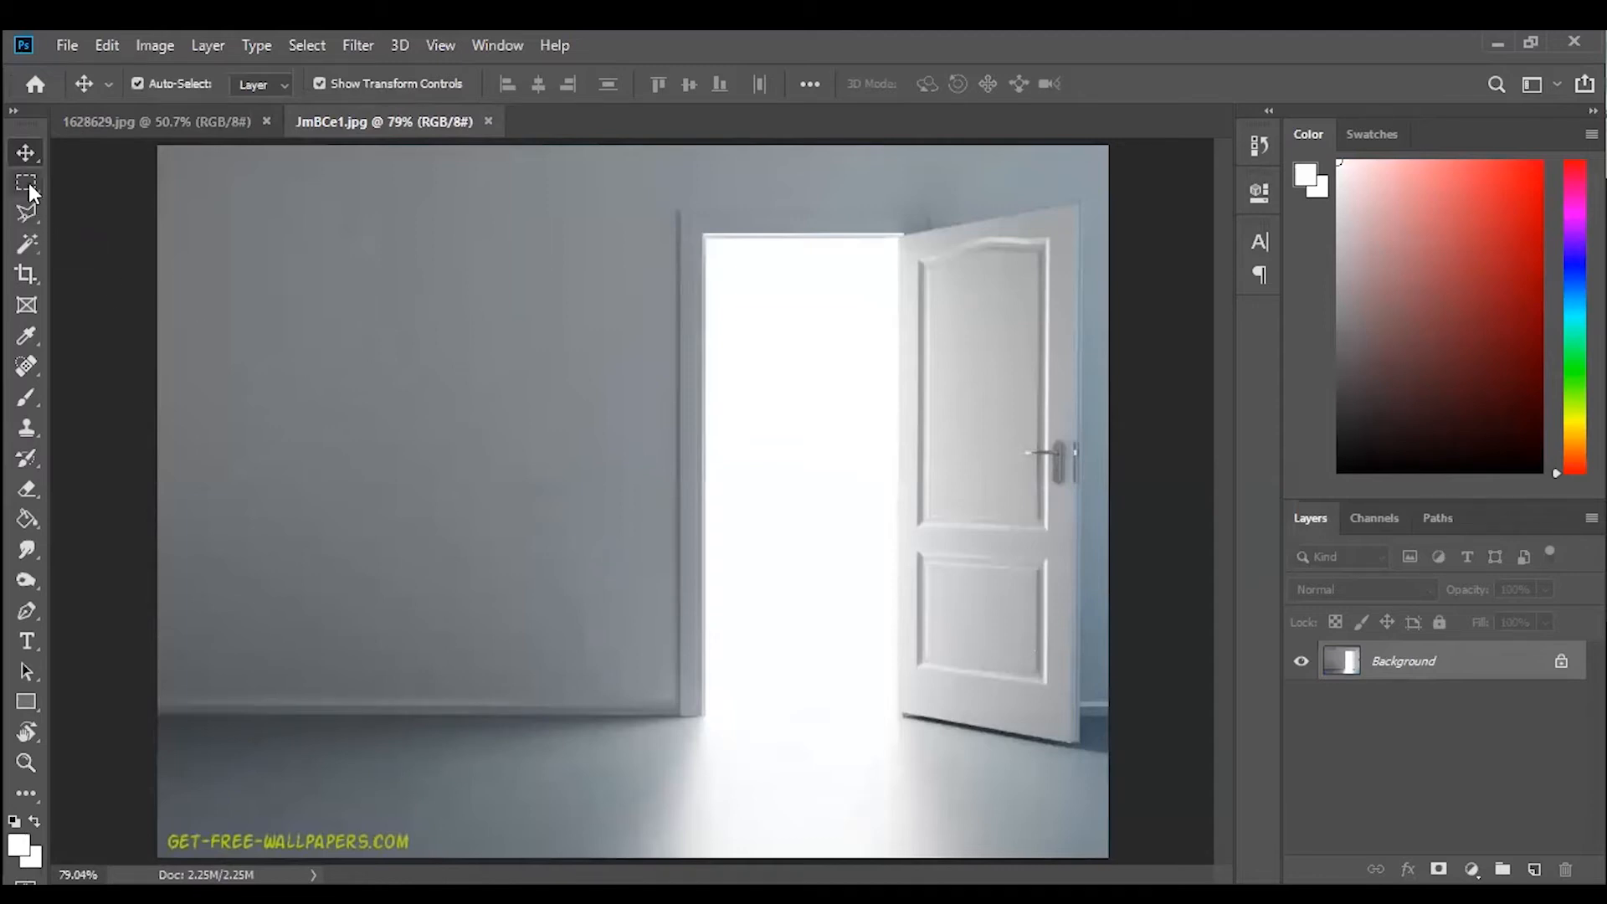
left_click(1562, 664)
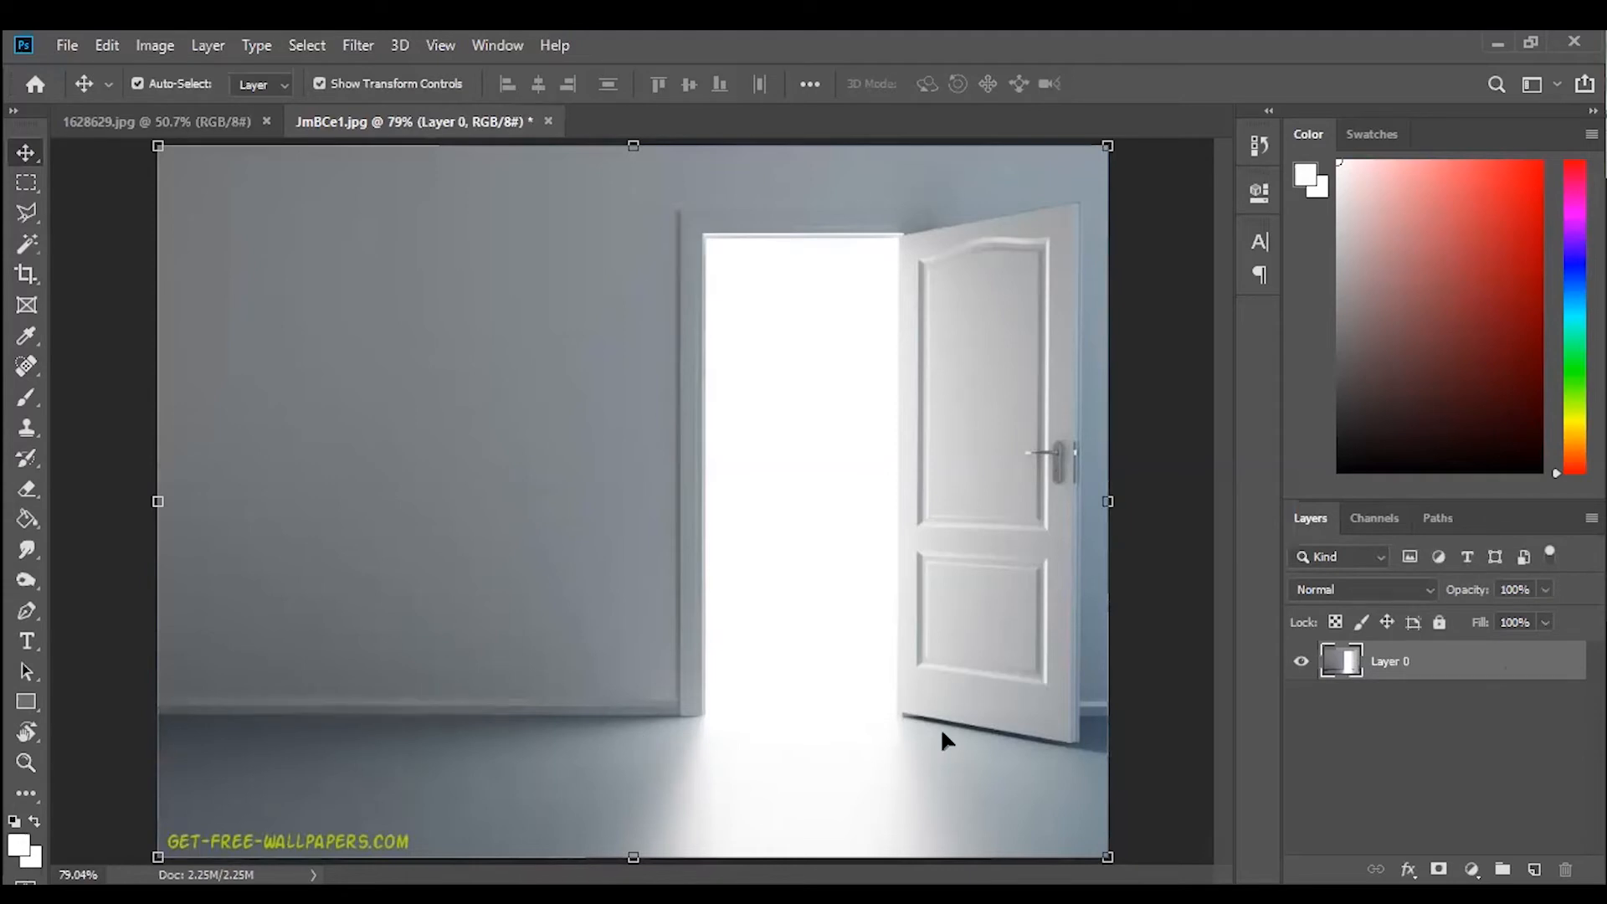
Try a rough freehand Lasso selection around the door and its frame, move it over the grey wall, and deselect.
left_click(26, 183)
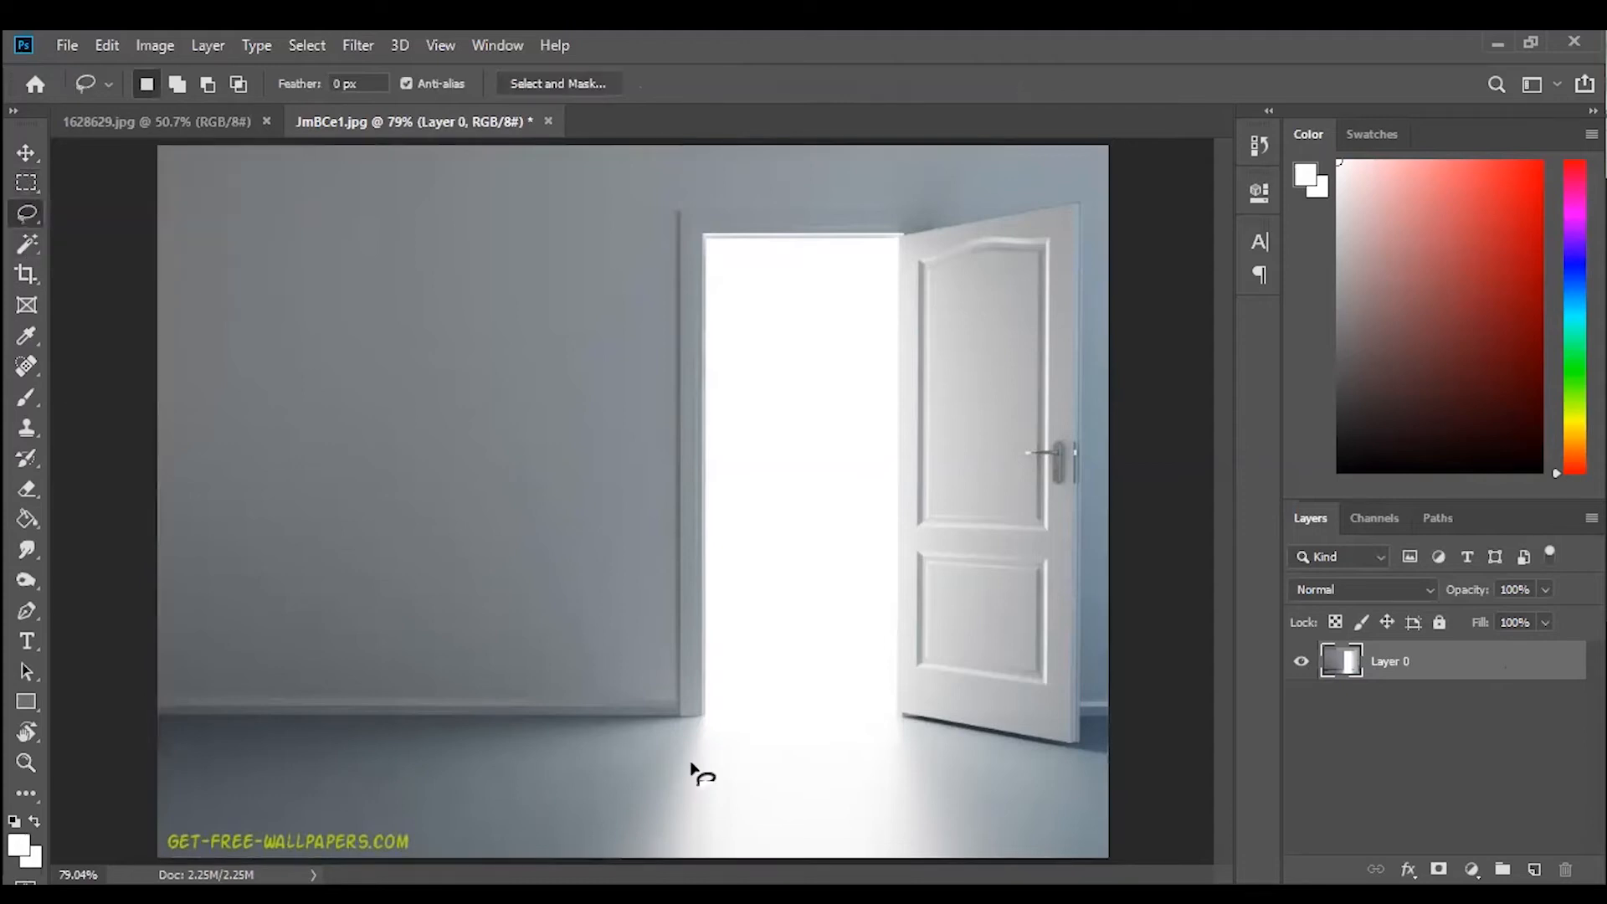
mouse_move(680, 731)
left_mouse_down()
mouse_move(652, 338)
mouse_move(659, 169)
mouse_move(1053, 167)
mouse_move(1116, 239)
mouse_move(1143, 539)
mouse_move(1128, 766)
mouse_move(1007, 776)
mouse_move(862, 639)
mouse_move(857, 561)
mouse_move(724, 294)
mouse_move(699, 716)
left_mouse_up()
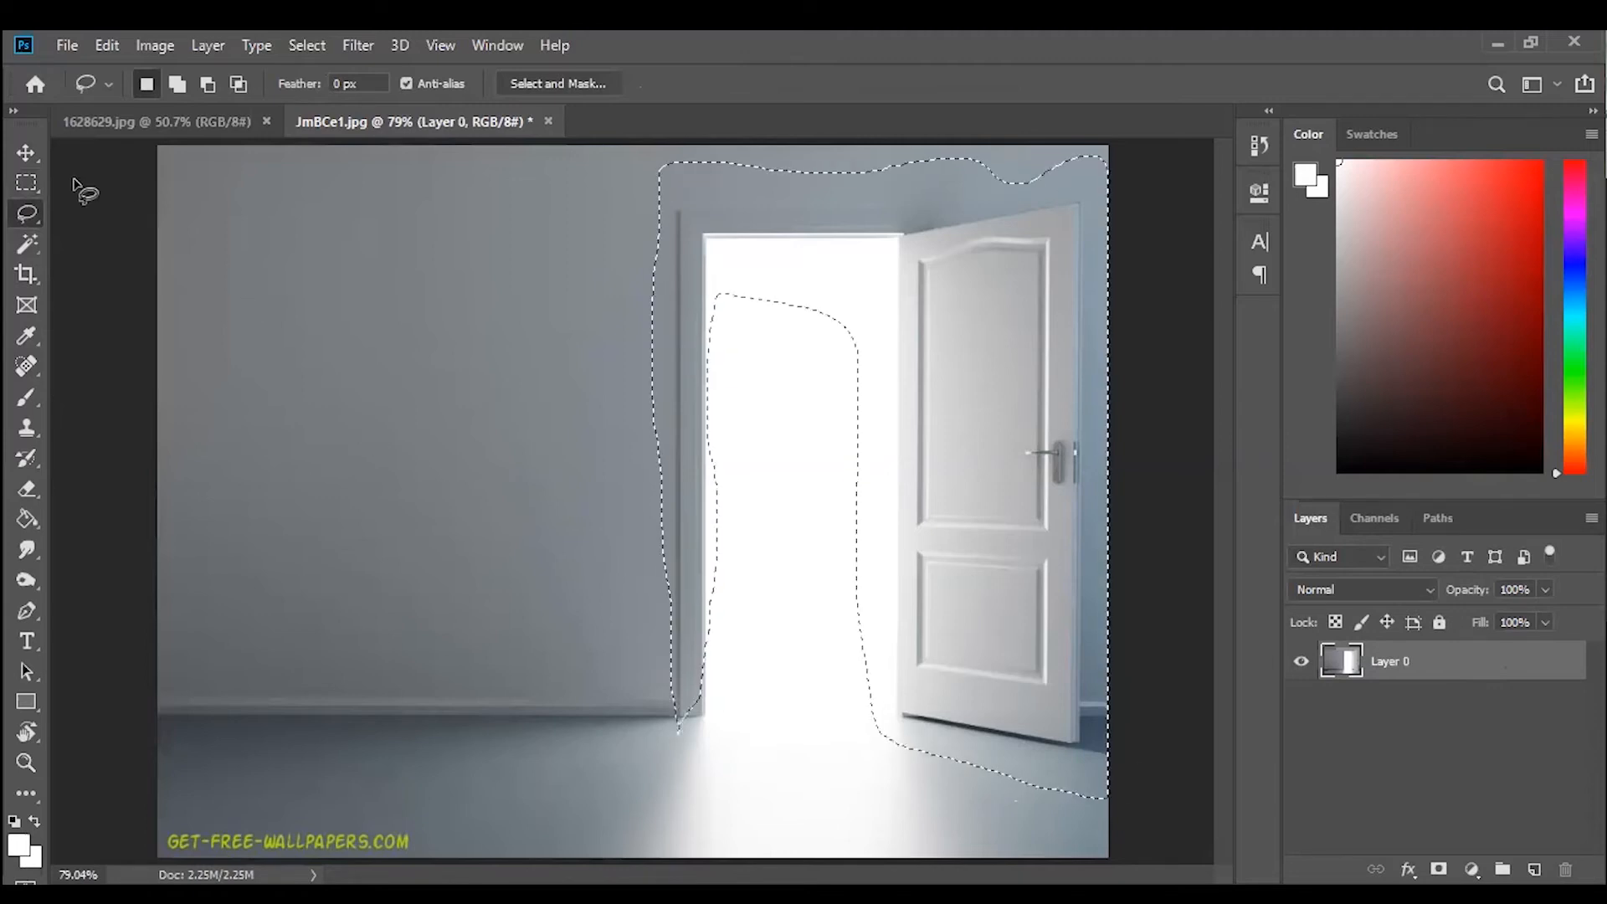
left_click(22, 152)
mouse_move(956, 380)
left_mouse_down()
mouse_move(890, 516)
mouse_move(626, 335)
mouse_move(597, 400)
mouse_move(549, 345)
mouse_move(740, 433)
left_mouse_up()
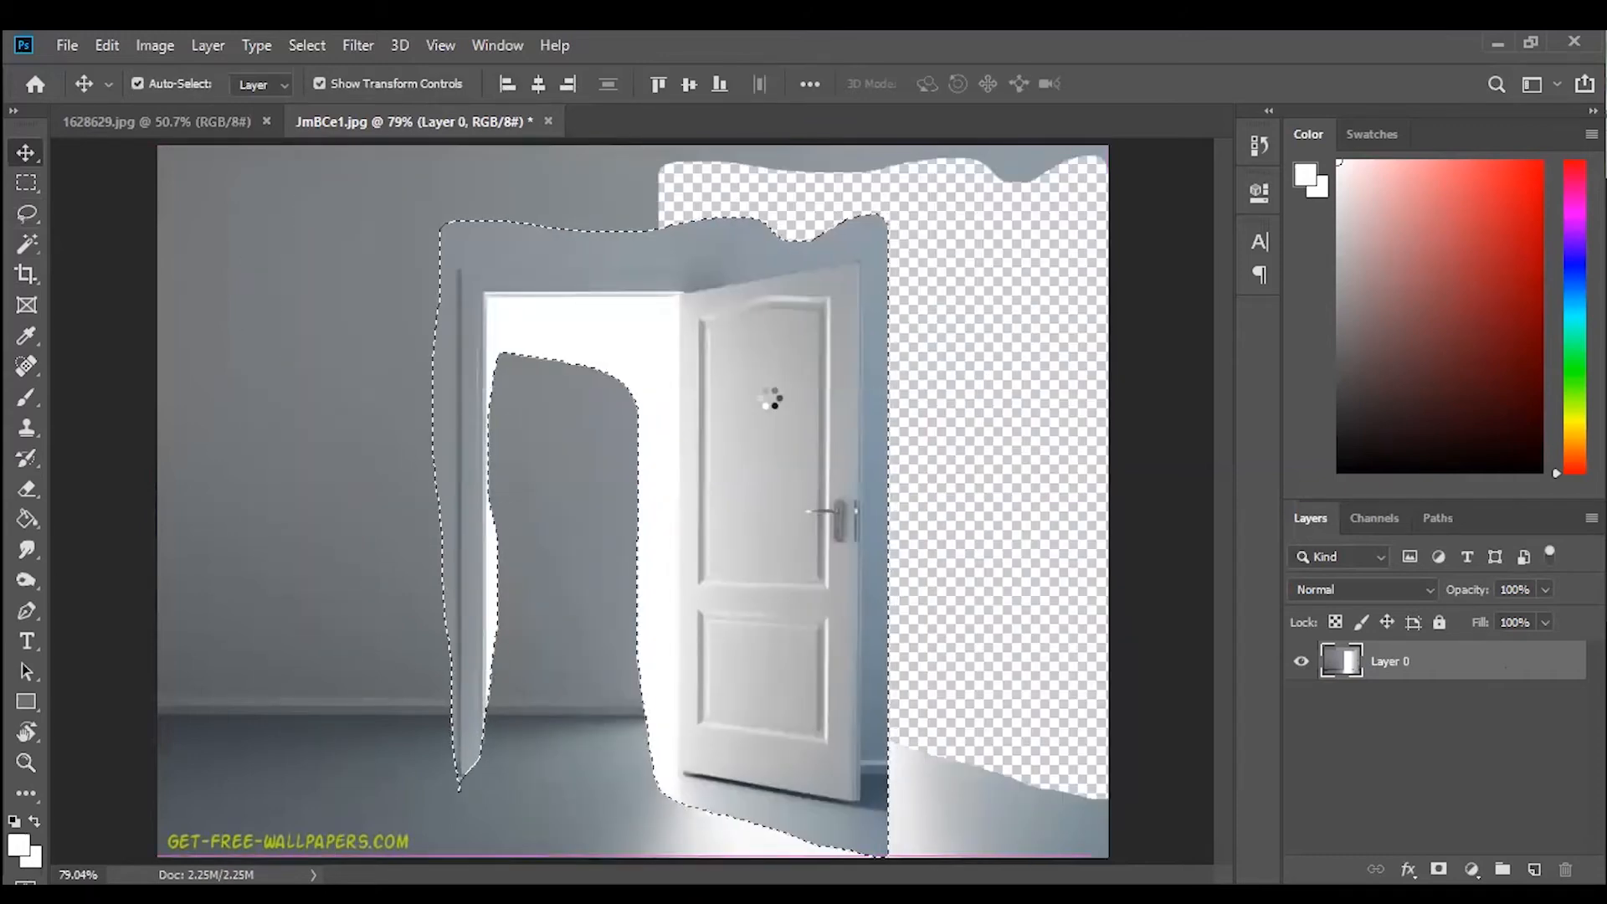
key("ctrl+d")
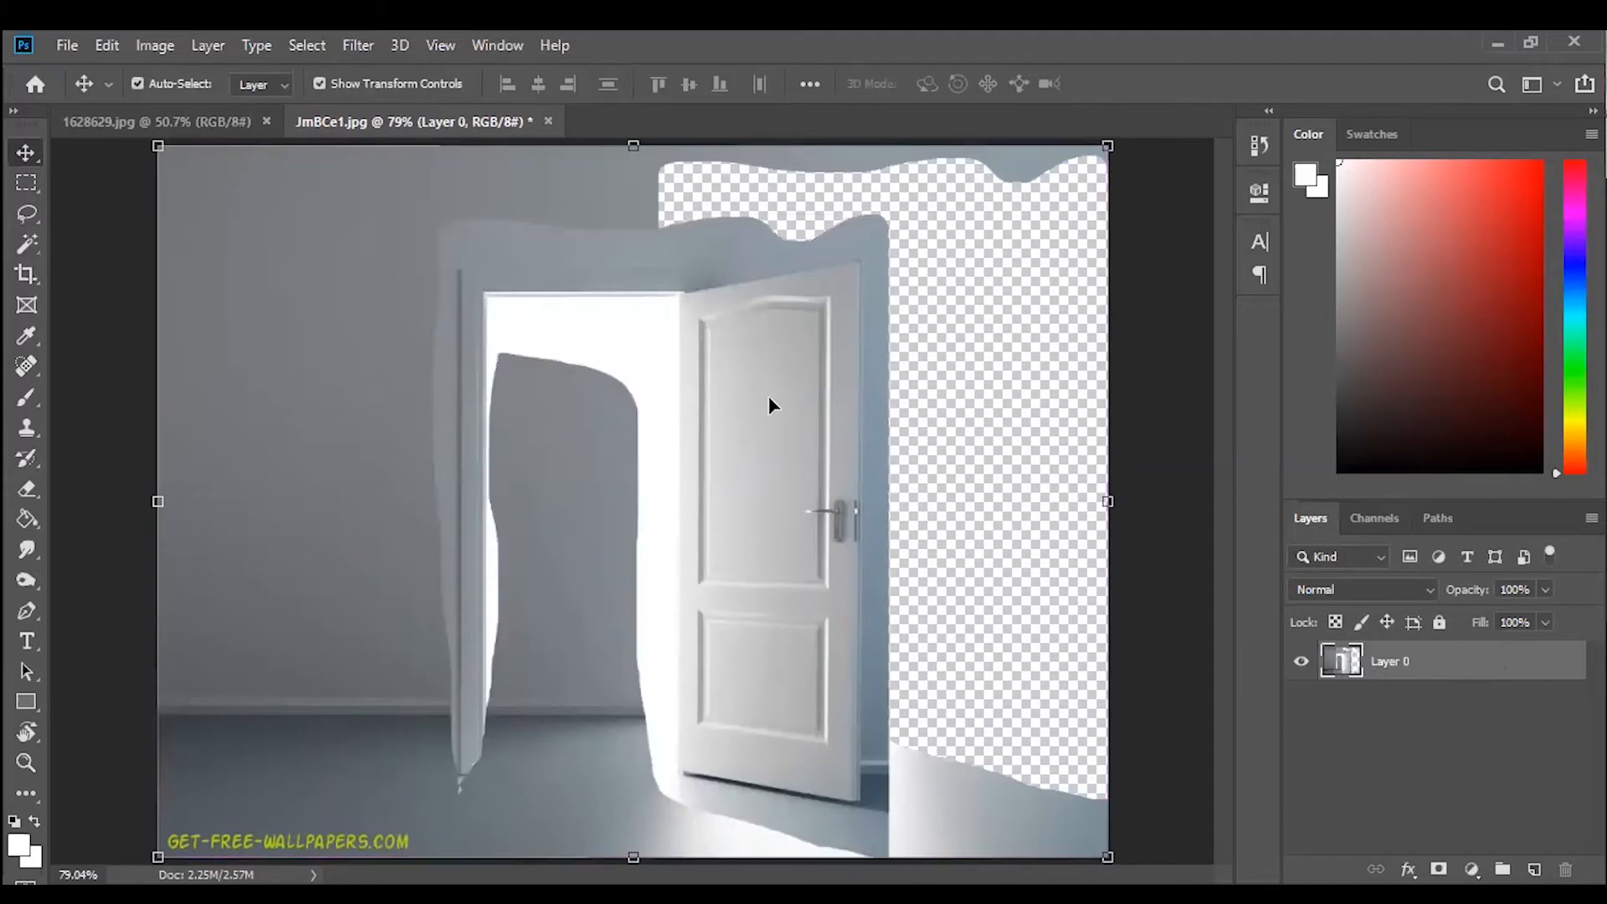
Undo the move of the roughly selected door and clear the lasso selection.
key("ctrl+z")
key("ctrl+z")
key("ctrl+d")
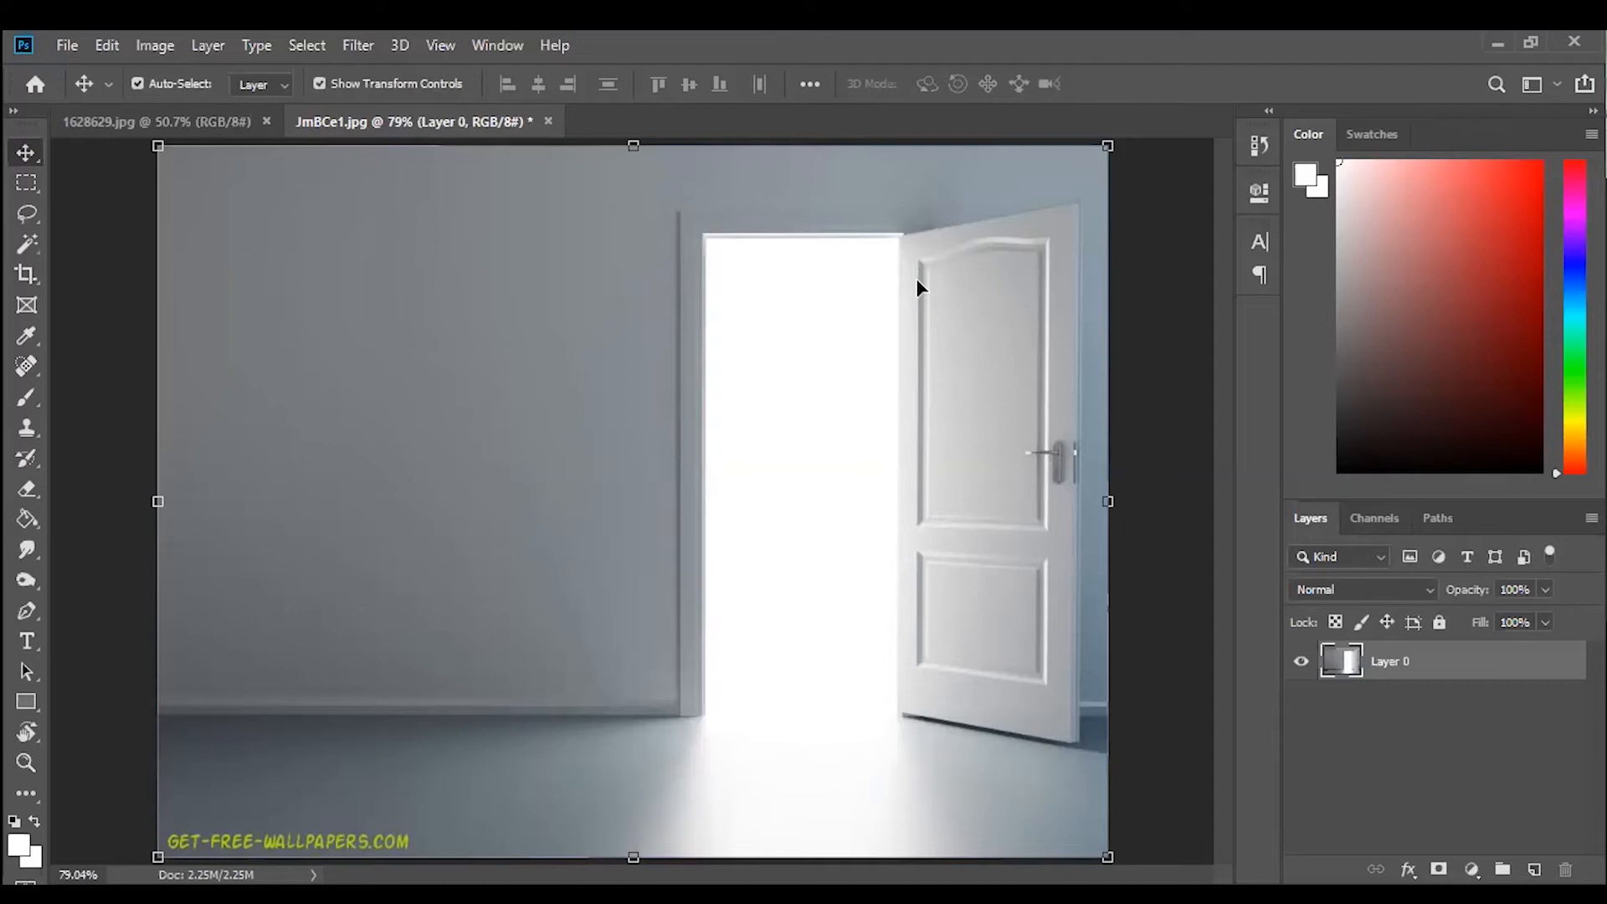
Switch from the freehand Lasso to the Polygonal Lasso Tool for selecting the straight-edged door.
left_click(27, 218)
left_click(28, 218)
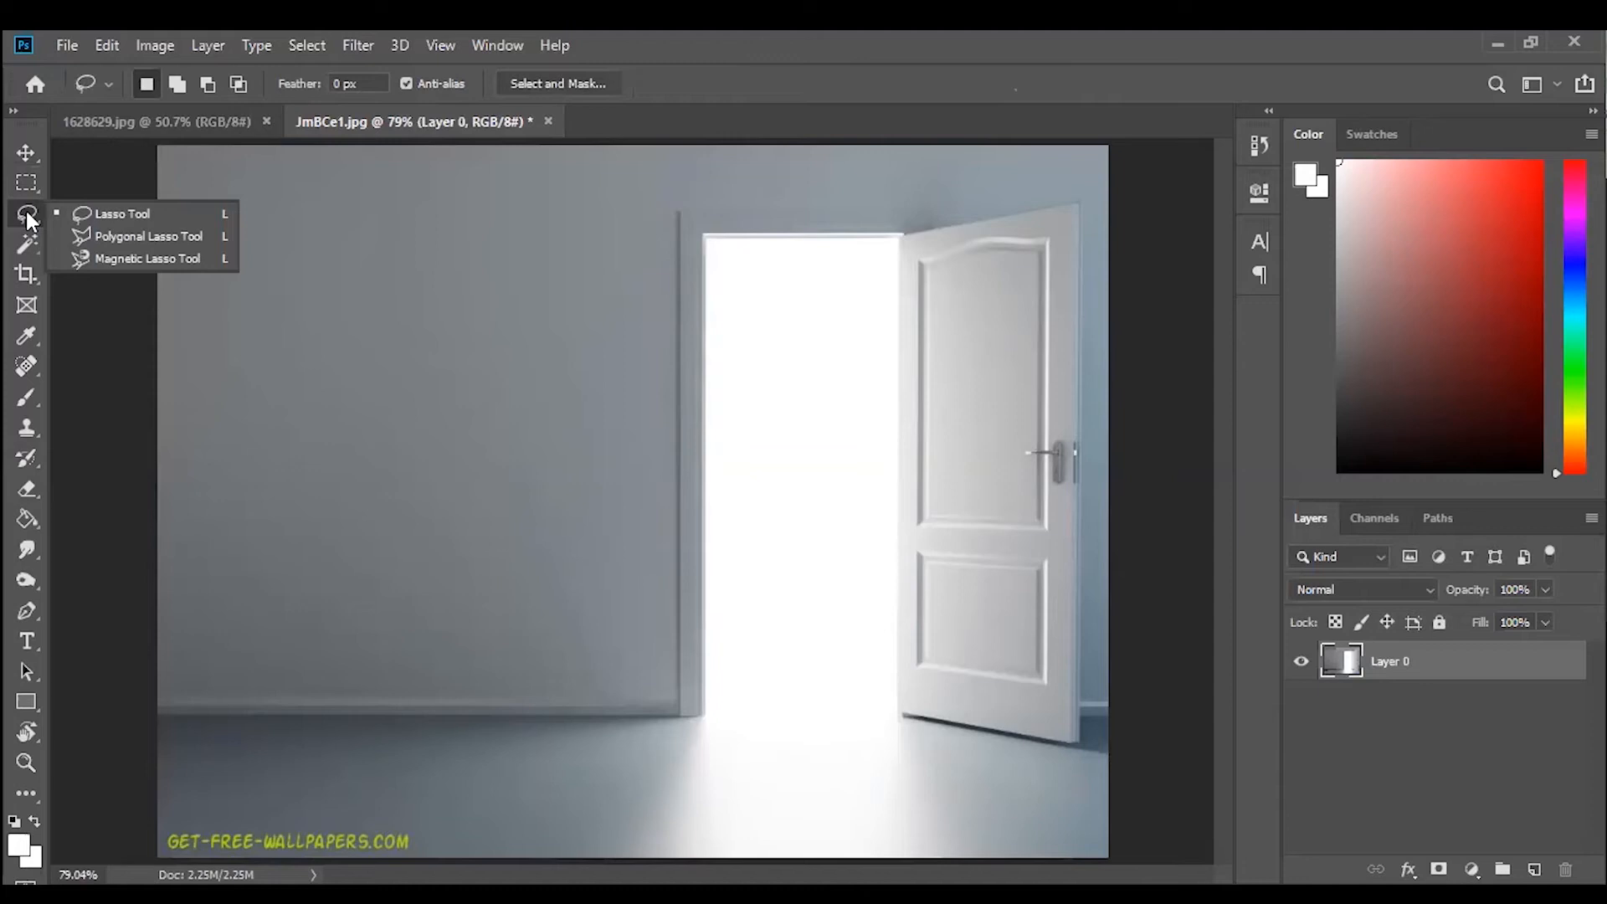
left_click(27, 213)
right_click(27, 213)
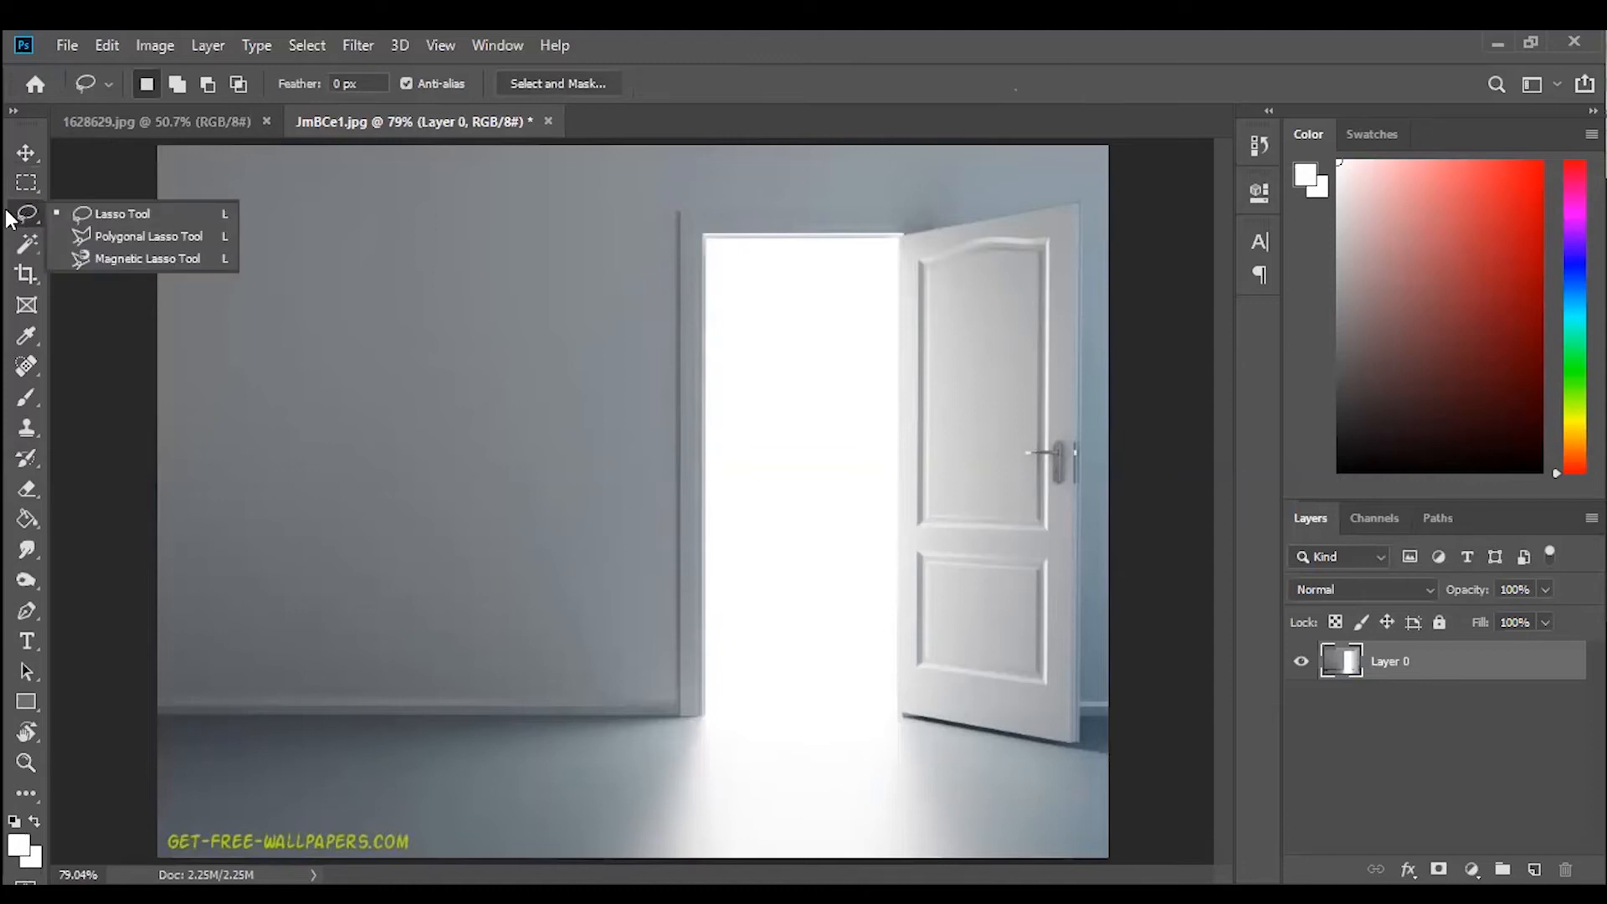
left_click(110, 239)
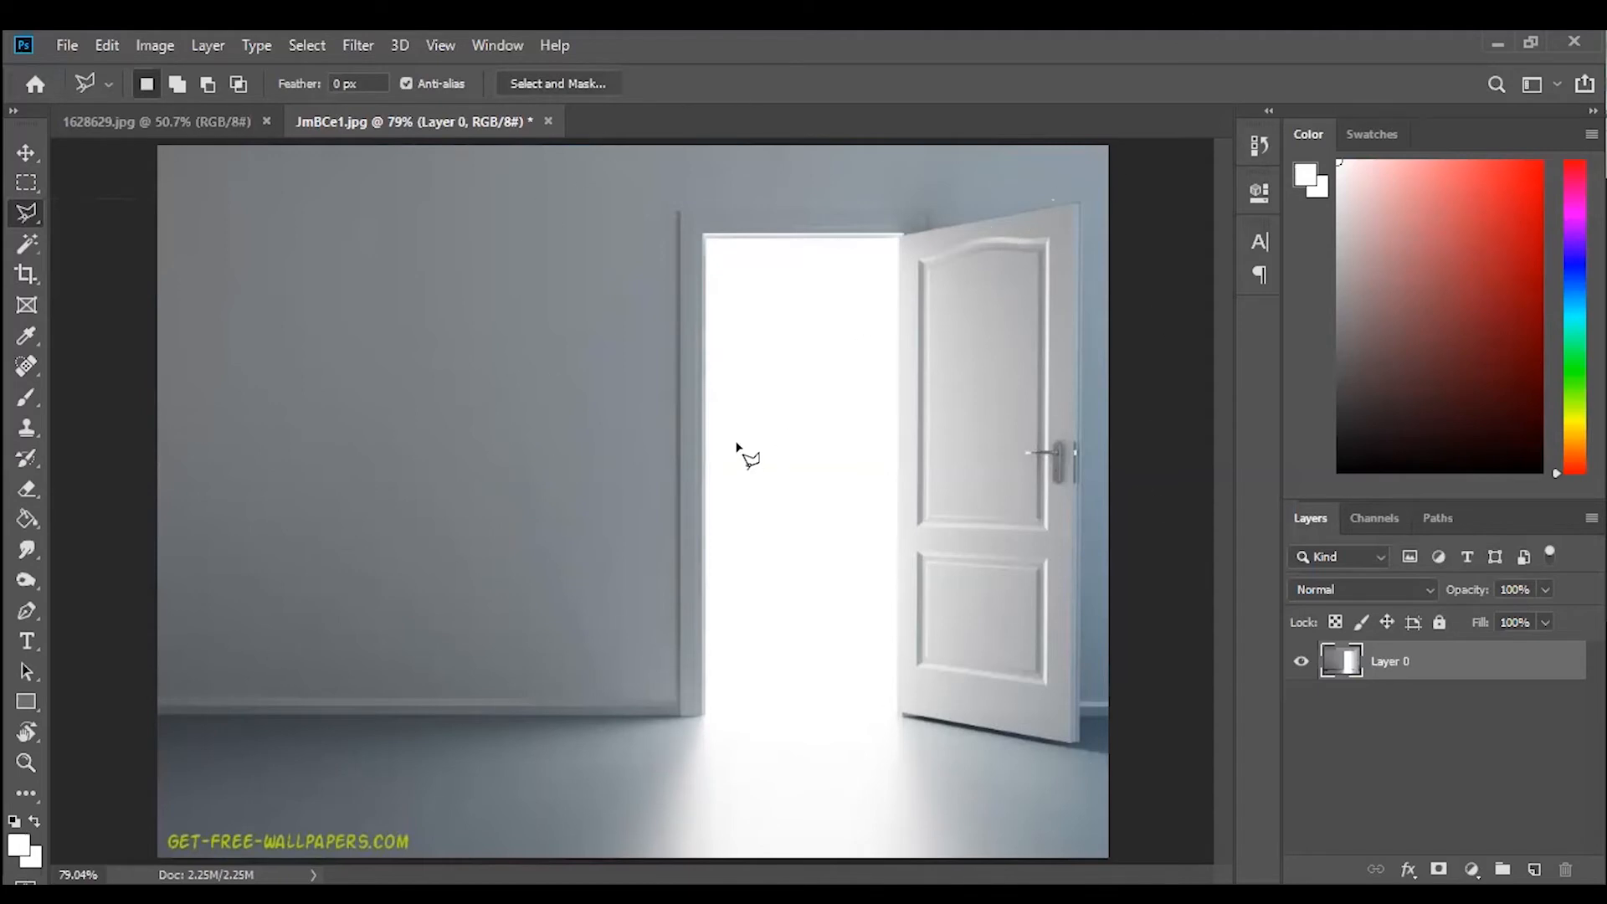
Outline the door frame and open door with a closed Polygonal Lasso selection, leaving out the bright doorway opening.
left_click(680, 717)
left_click(680, 211)
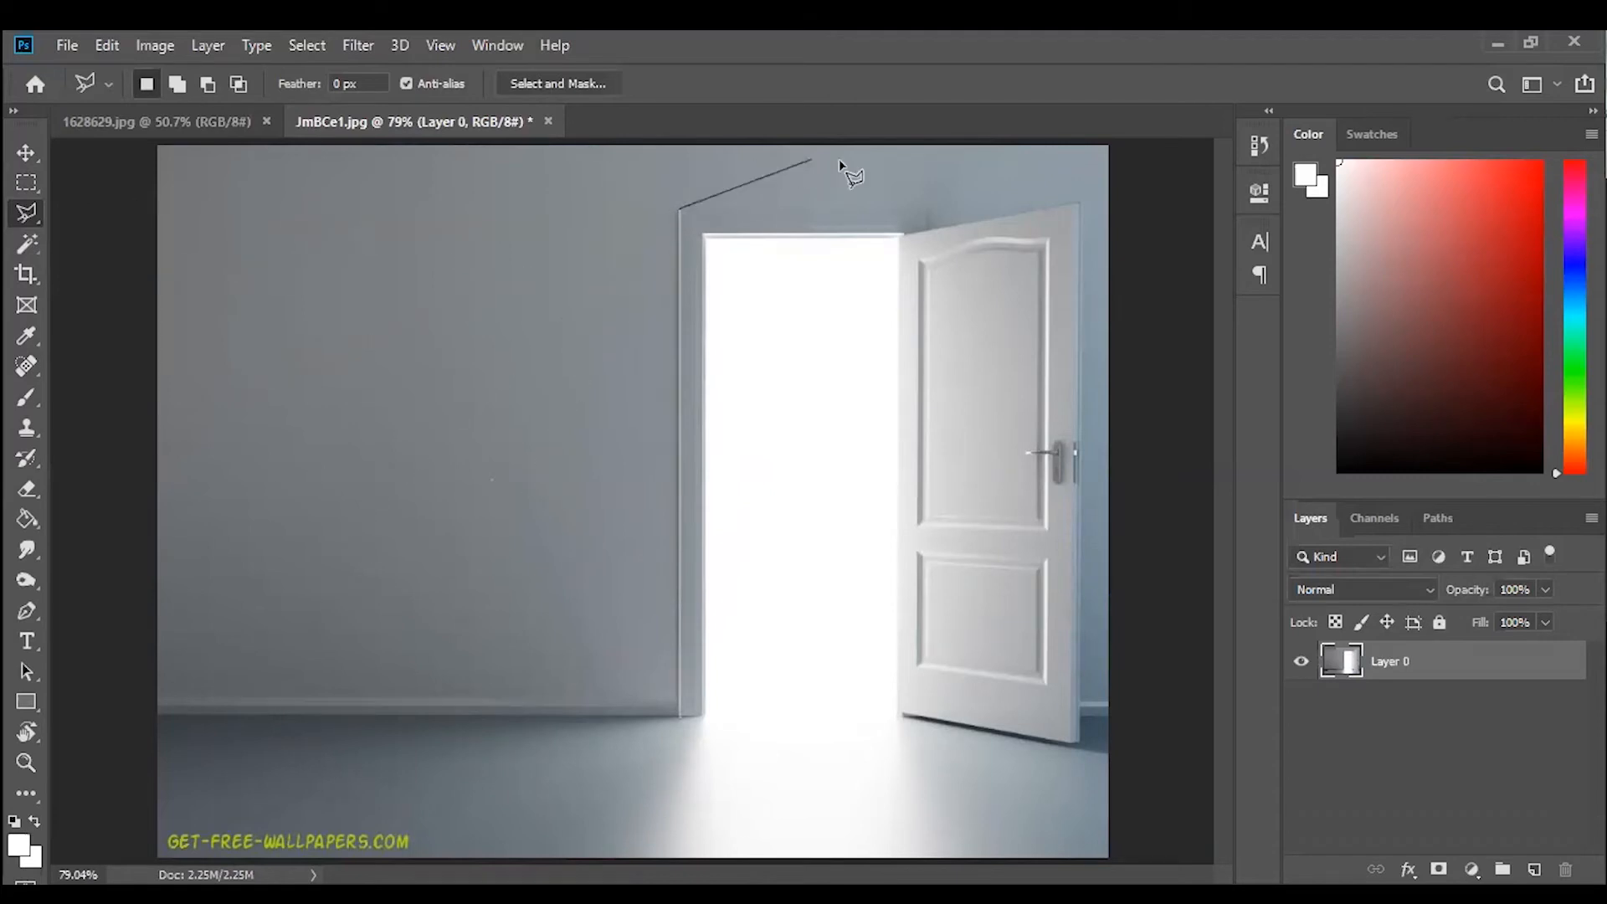
left_click(930, 210)
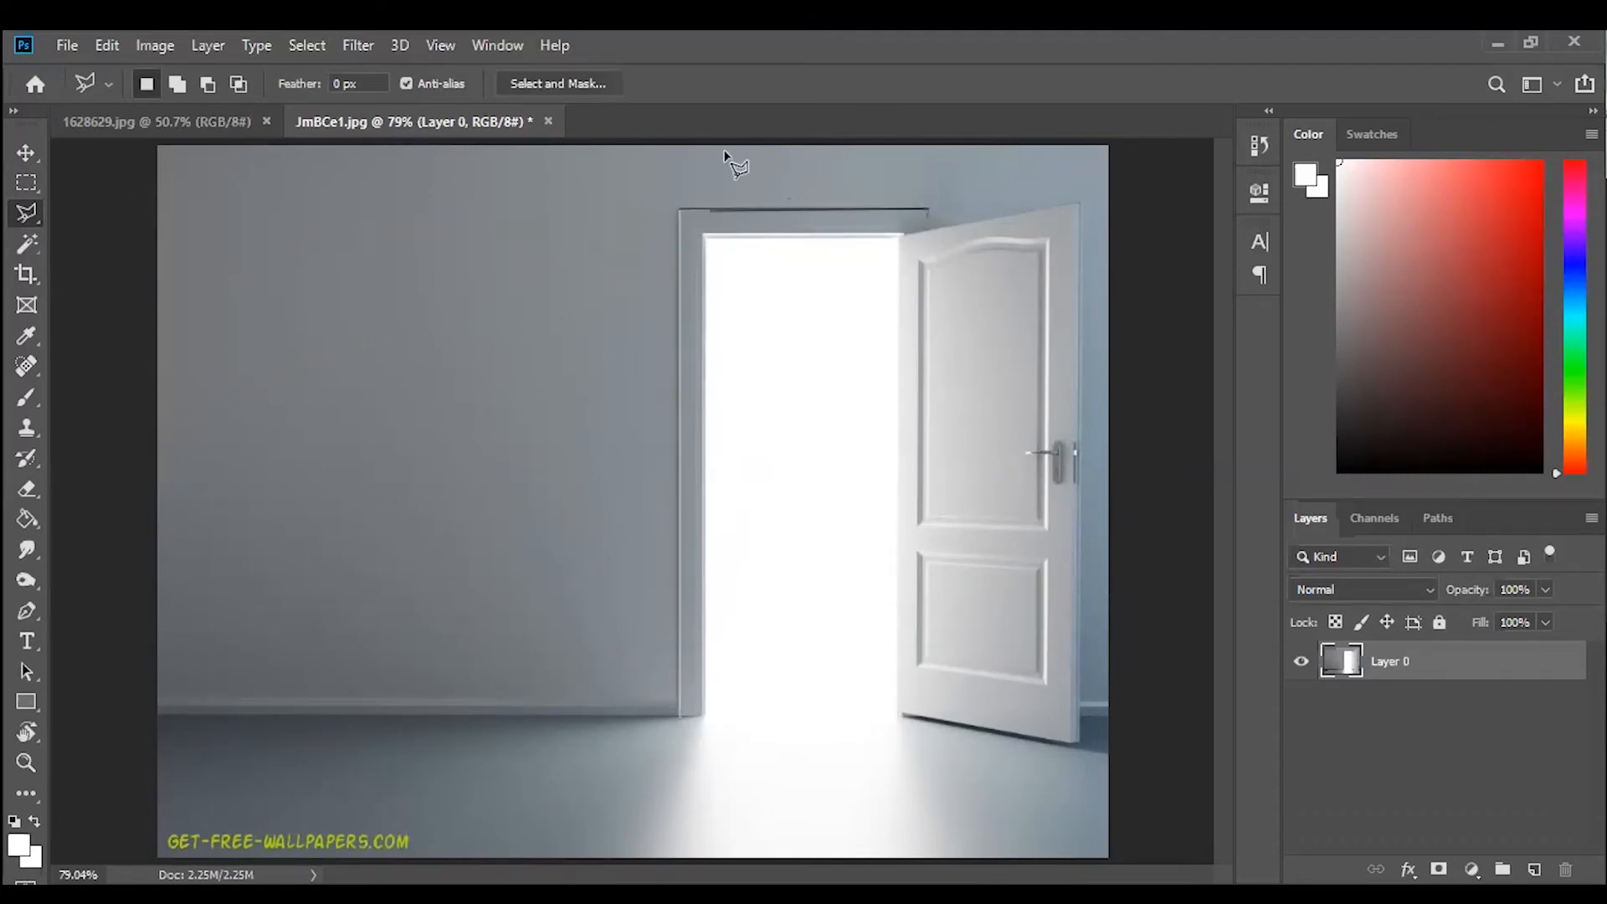
left_click(927, 228)
left_click(1080, 202)
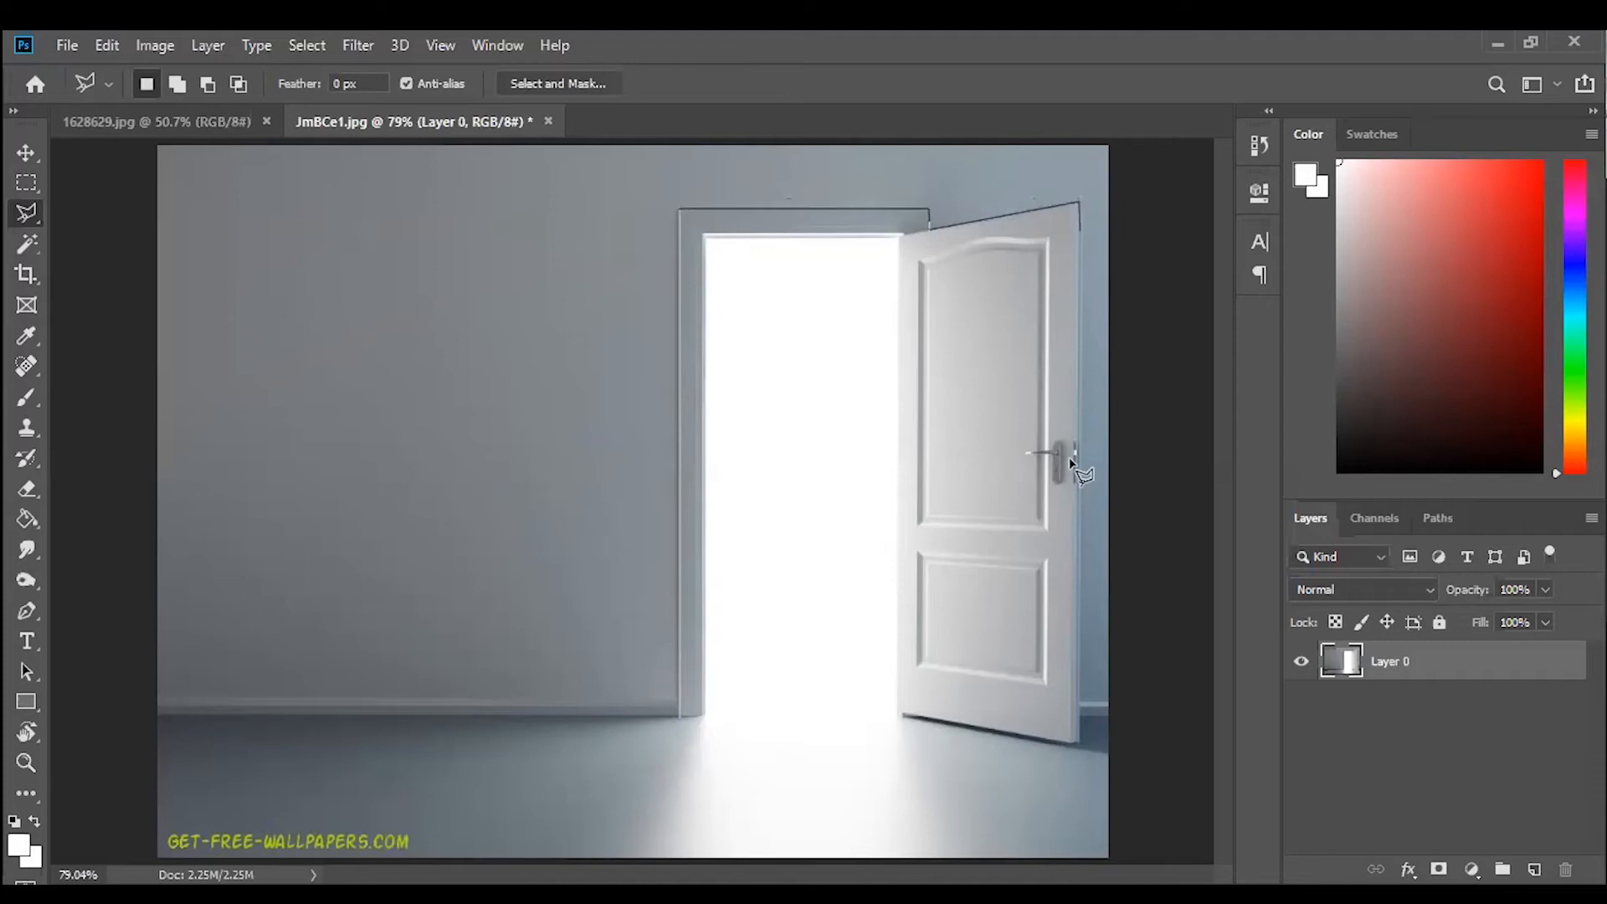
left_click(1075, 744)
left_click(898, 714)
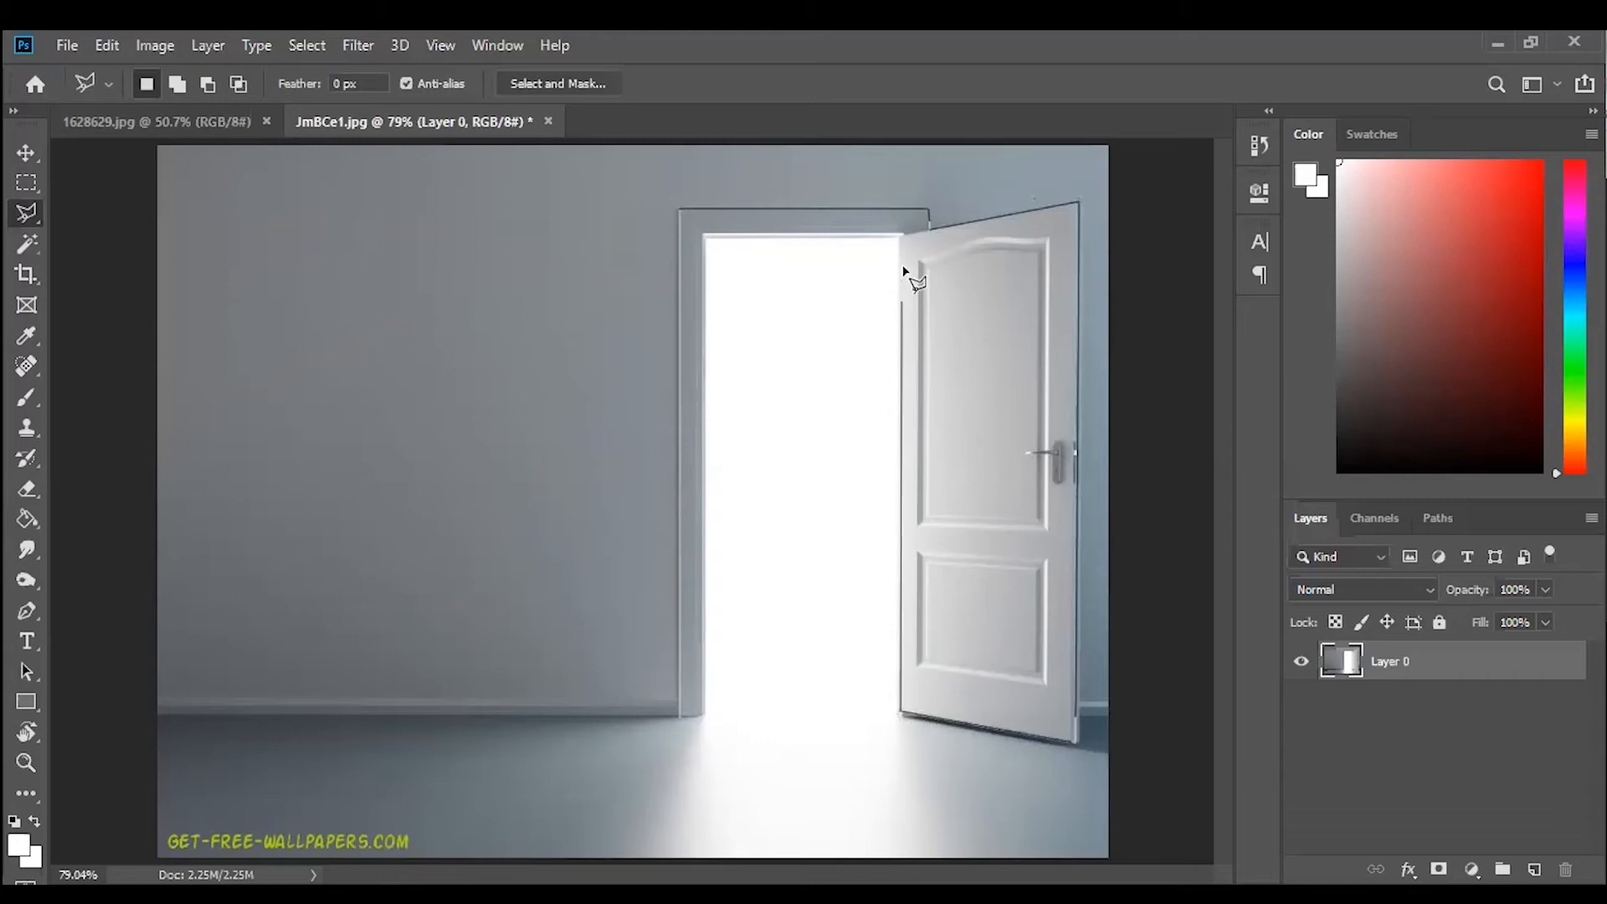
left_click(898, 239)
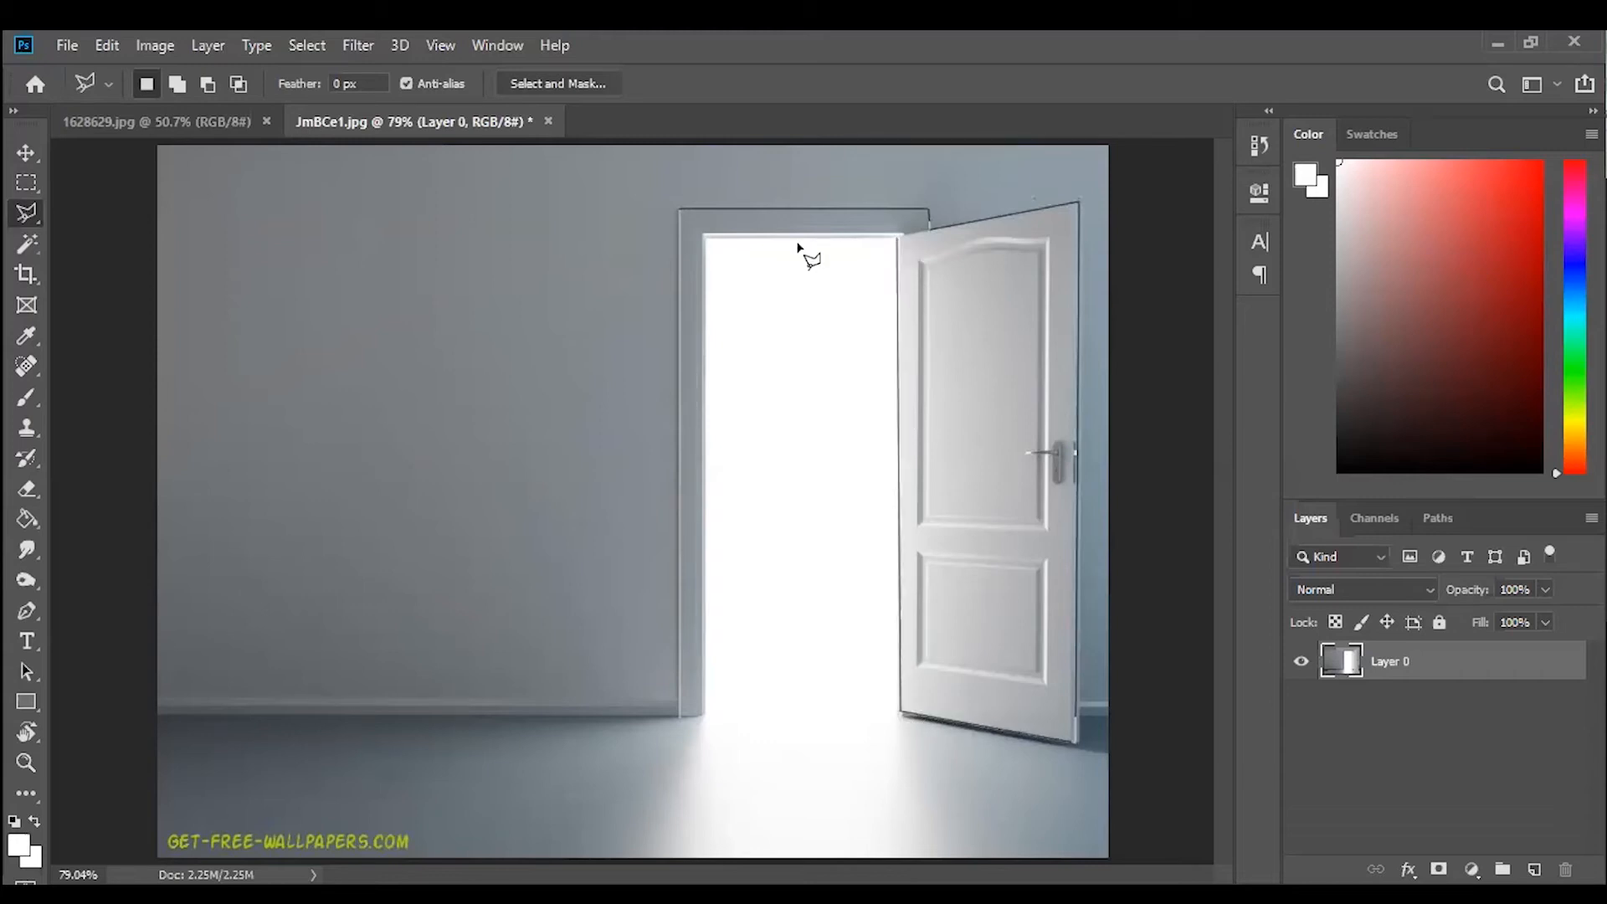
left_click(704, 241)
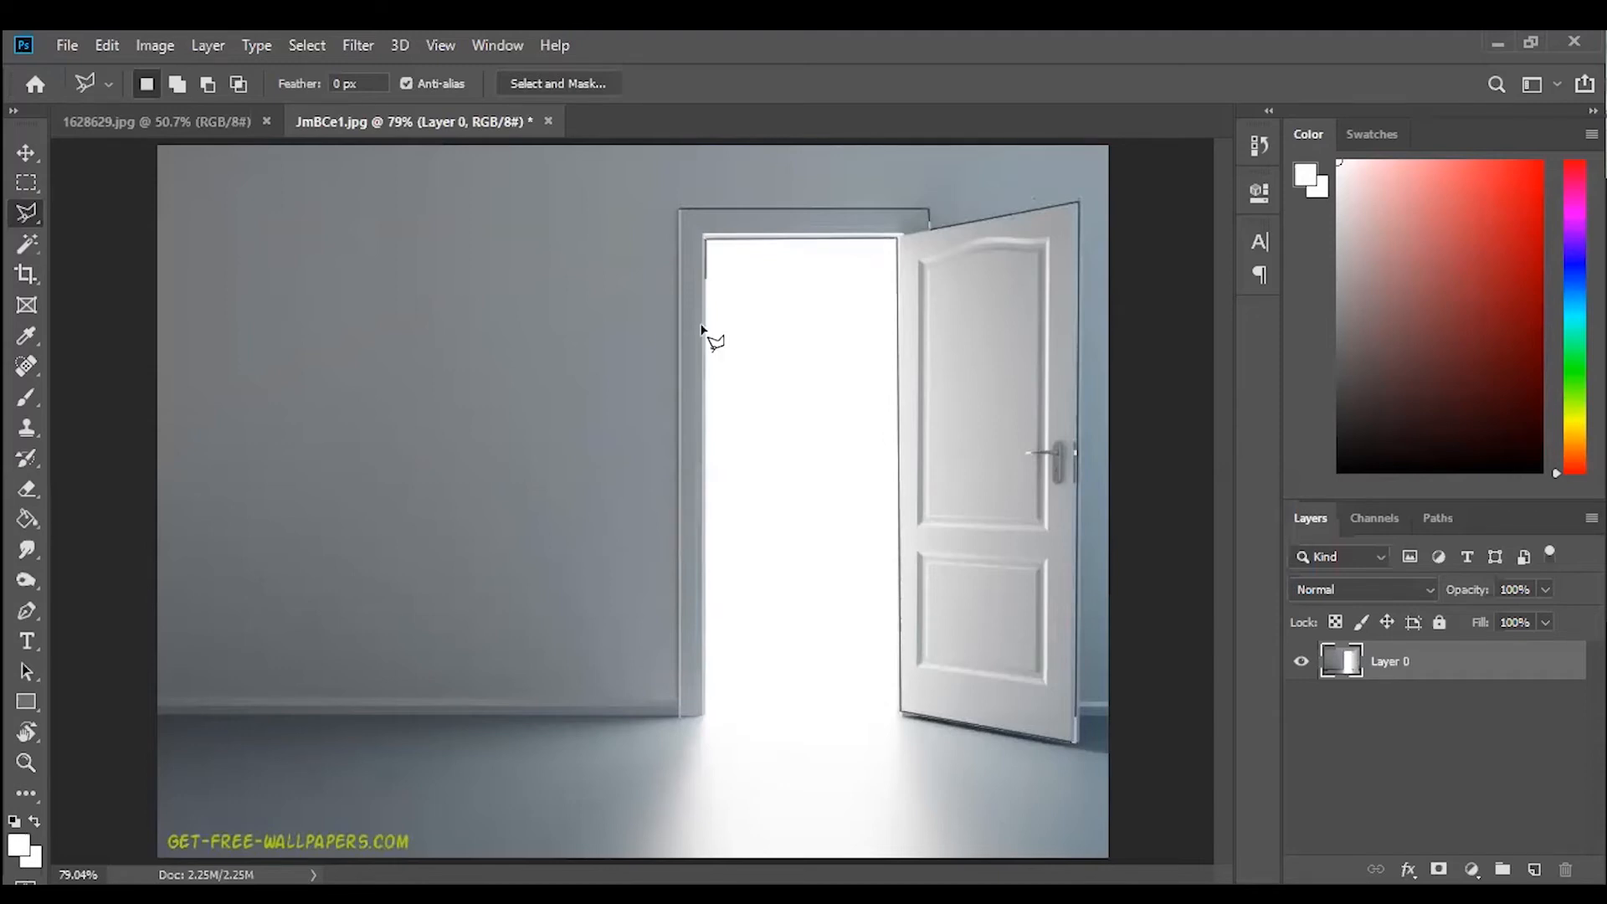
left_click(703, 717)
left_click(680, 718)
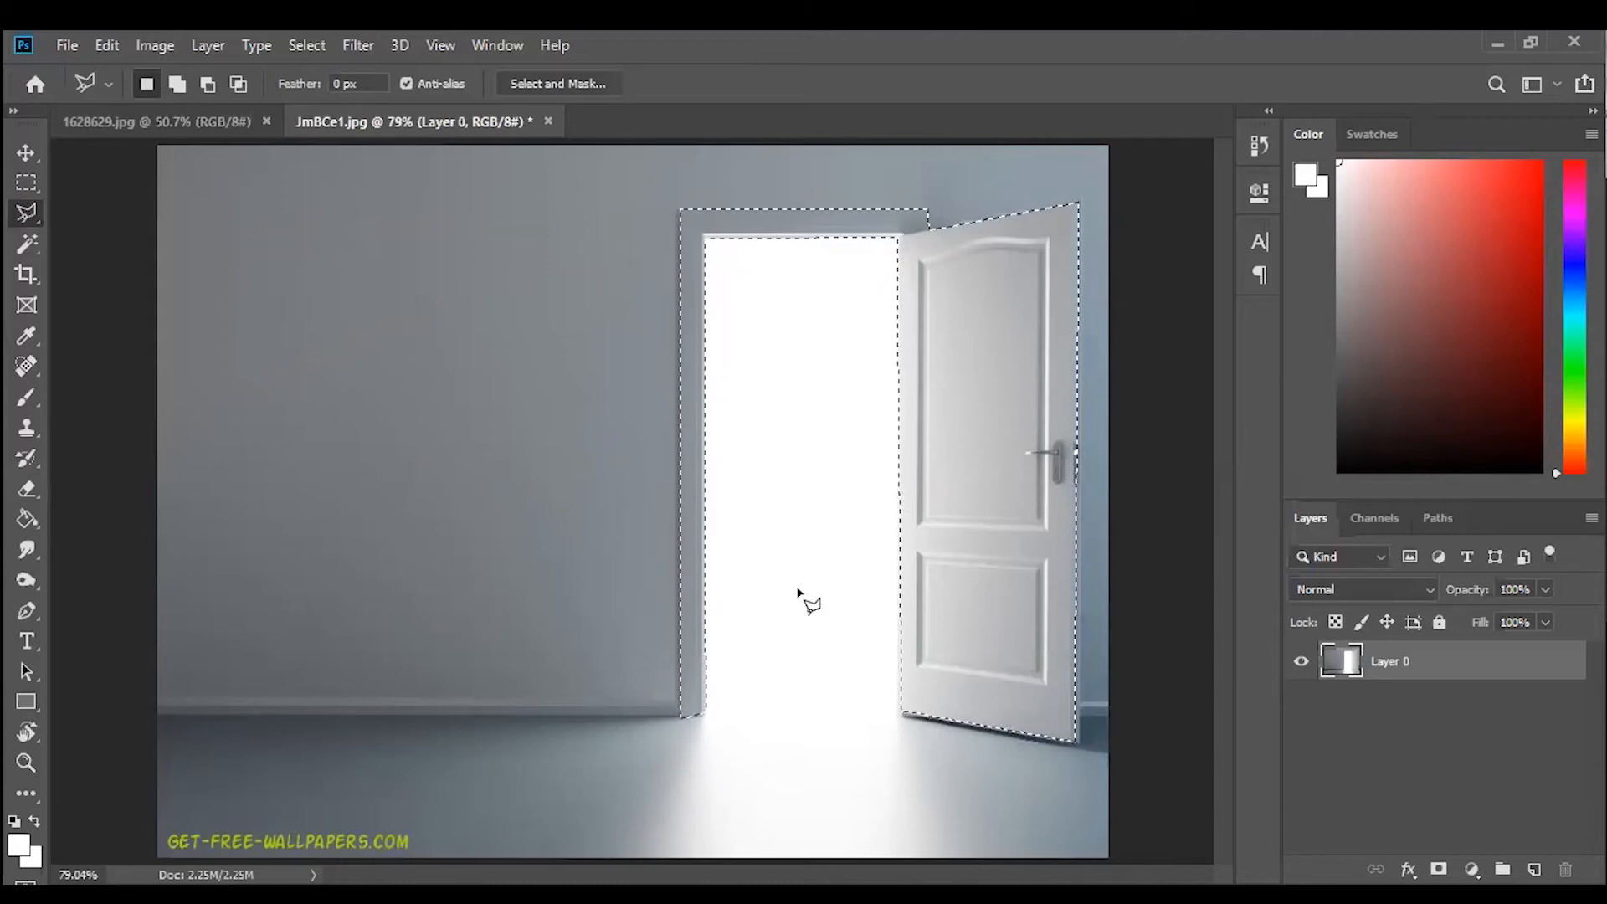
Move the selected door and frame into the 1628629.jpg sunset image and place it over the far part of the pier.
left_click(26, 153)
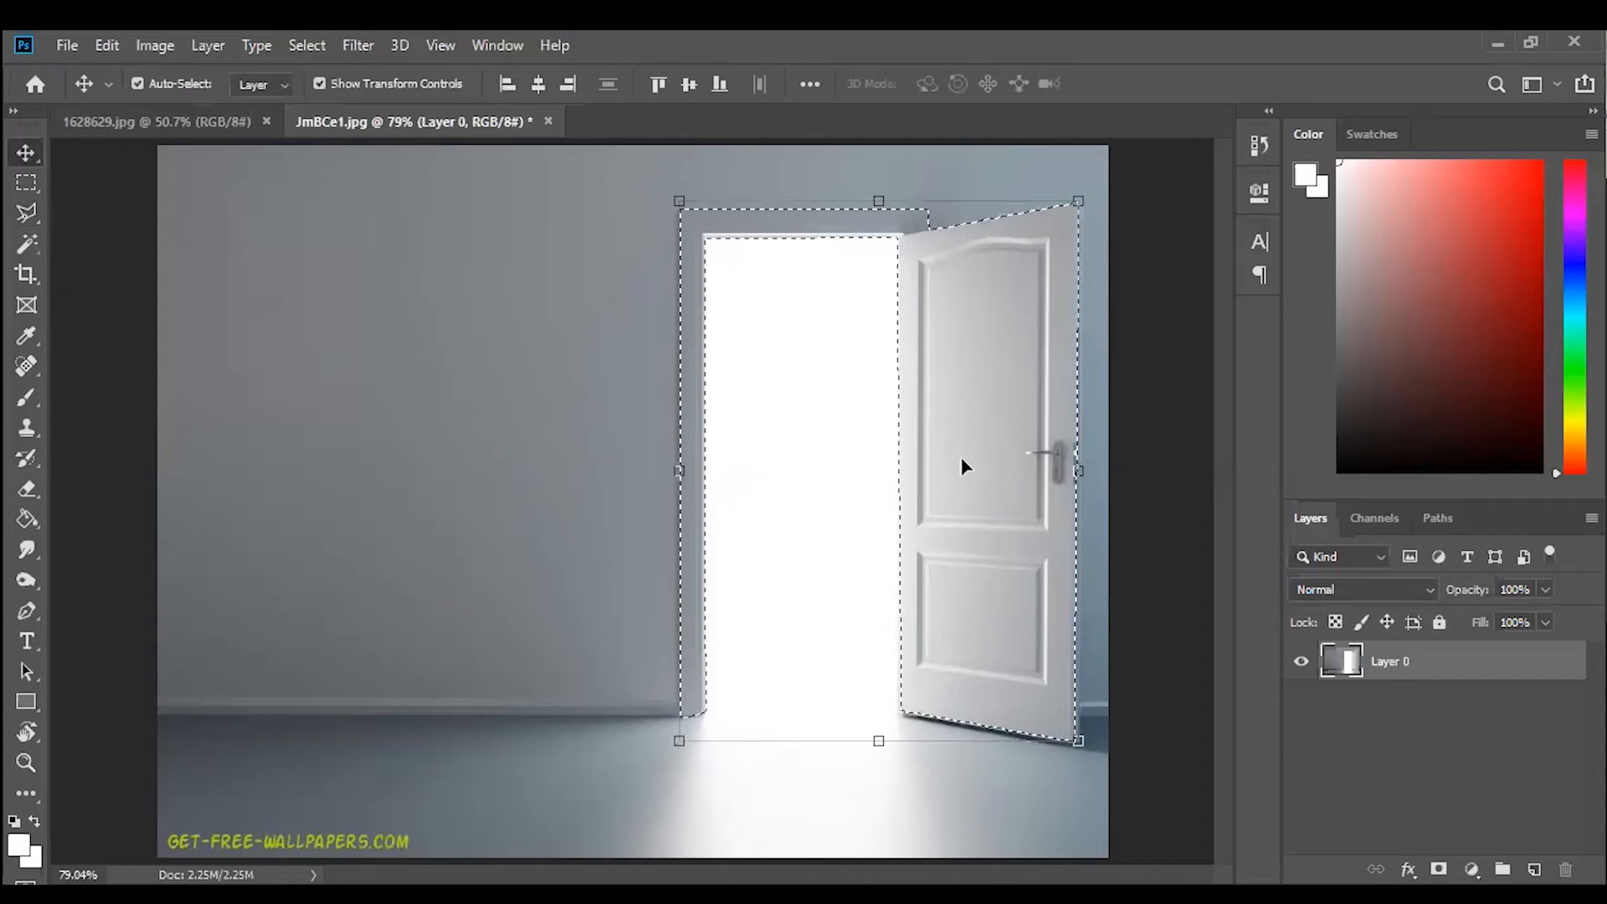
left_click_drag(988, 437, 483, 254)
left_click_drag(656, 414, 760, 363)
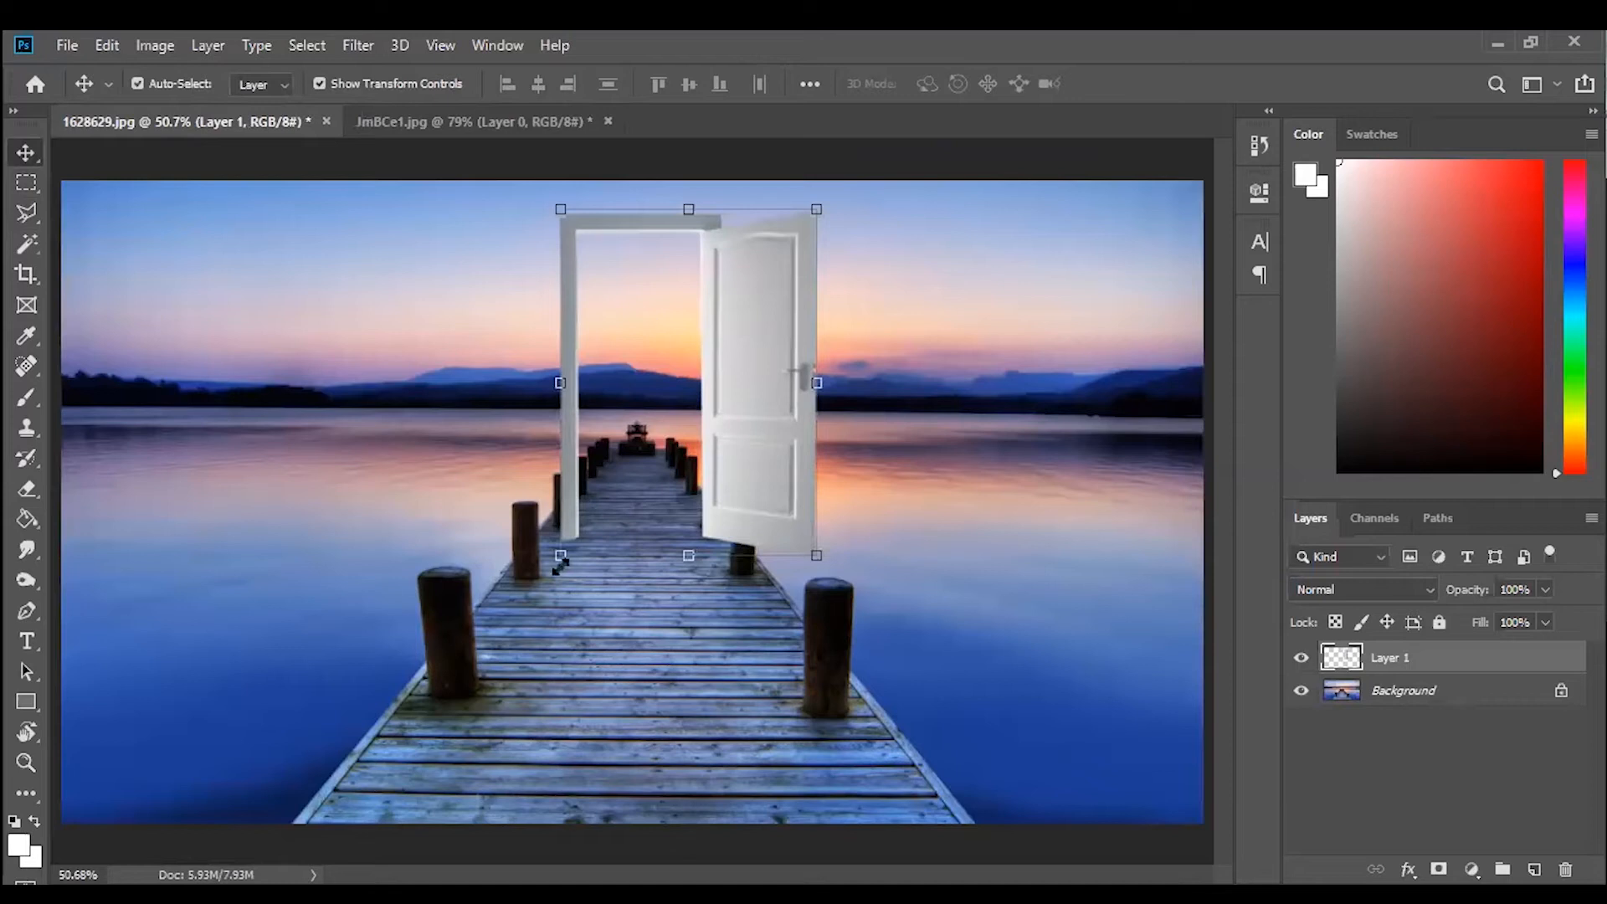
Scale the door layer proportionally to about 110%, position it over the pier, apply the transform and deselect the layer.
left_click_drag(561, 555, 528, 599)
mouse_move(758, 512)
left_mouse_down()
mouse_move(750, 482)
mouse_move(817, 466)
mouse_move(768, 487)
left_mouse_up()
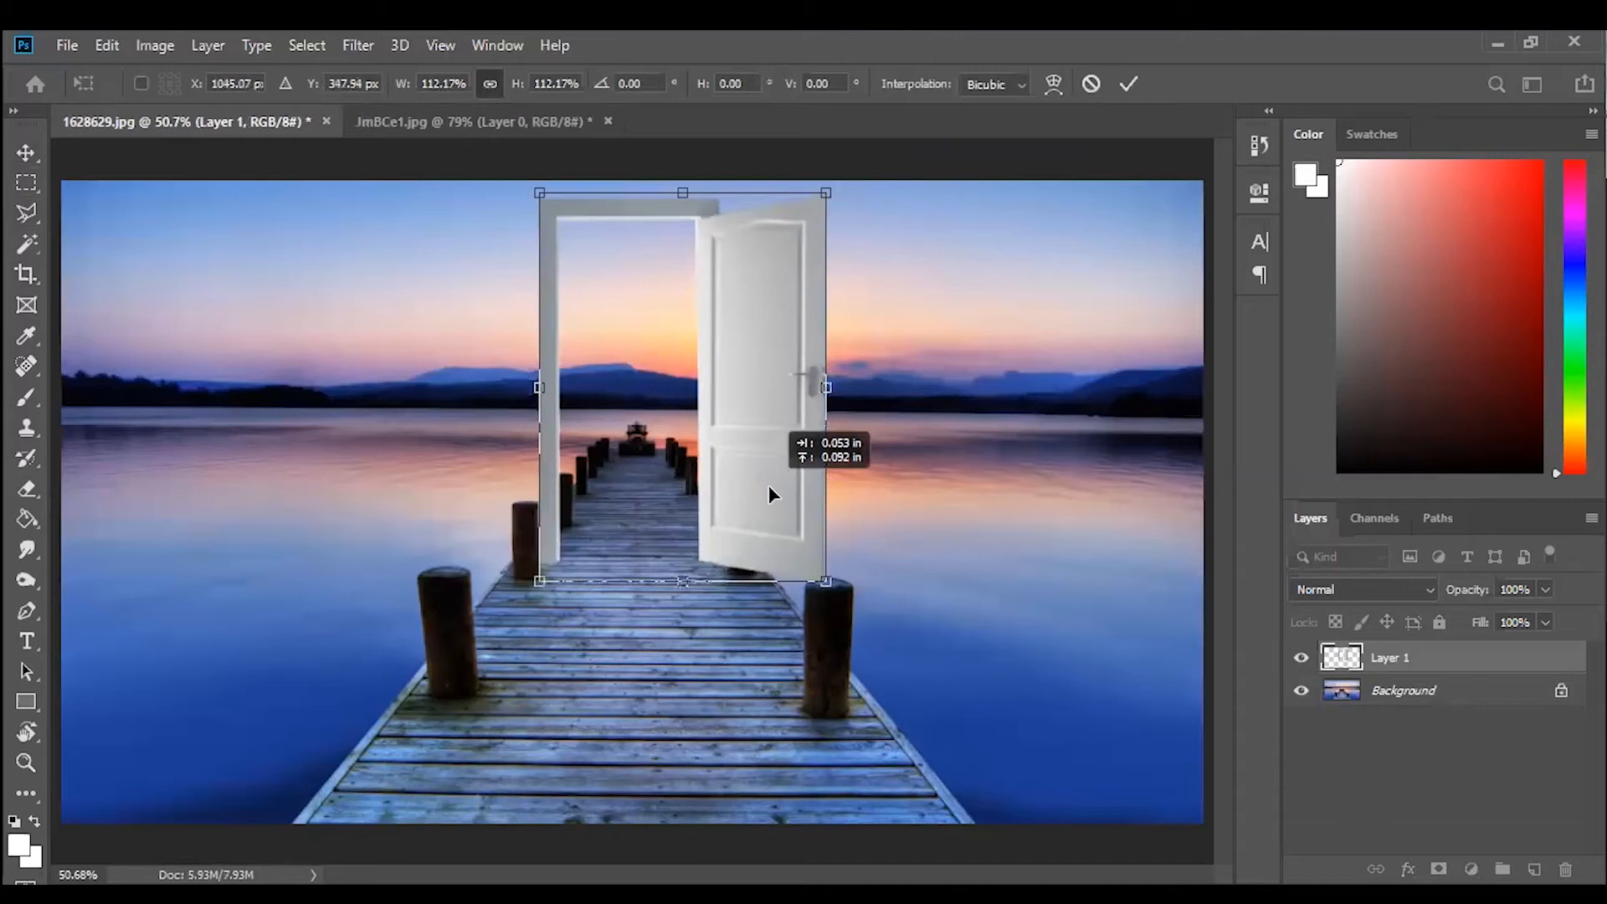
left_click_drag(828, 188, 806, 301)
left_click_drag(775, 456, 770, 436)
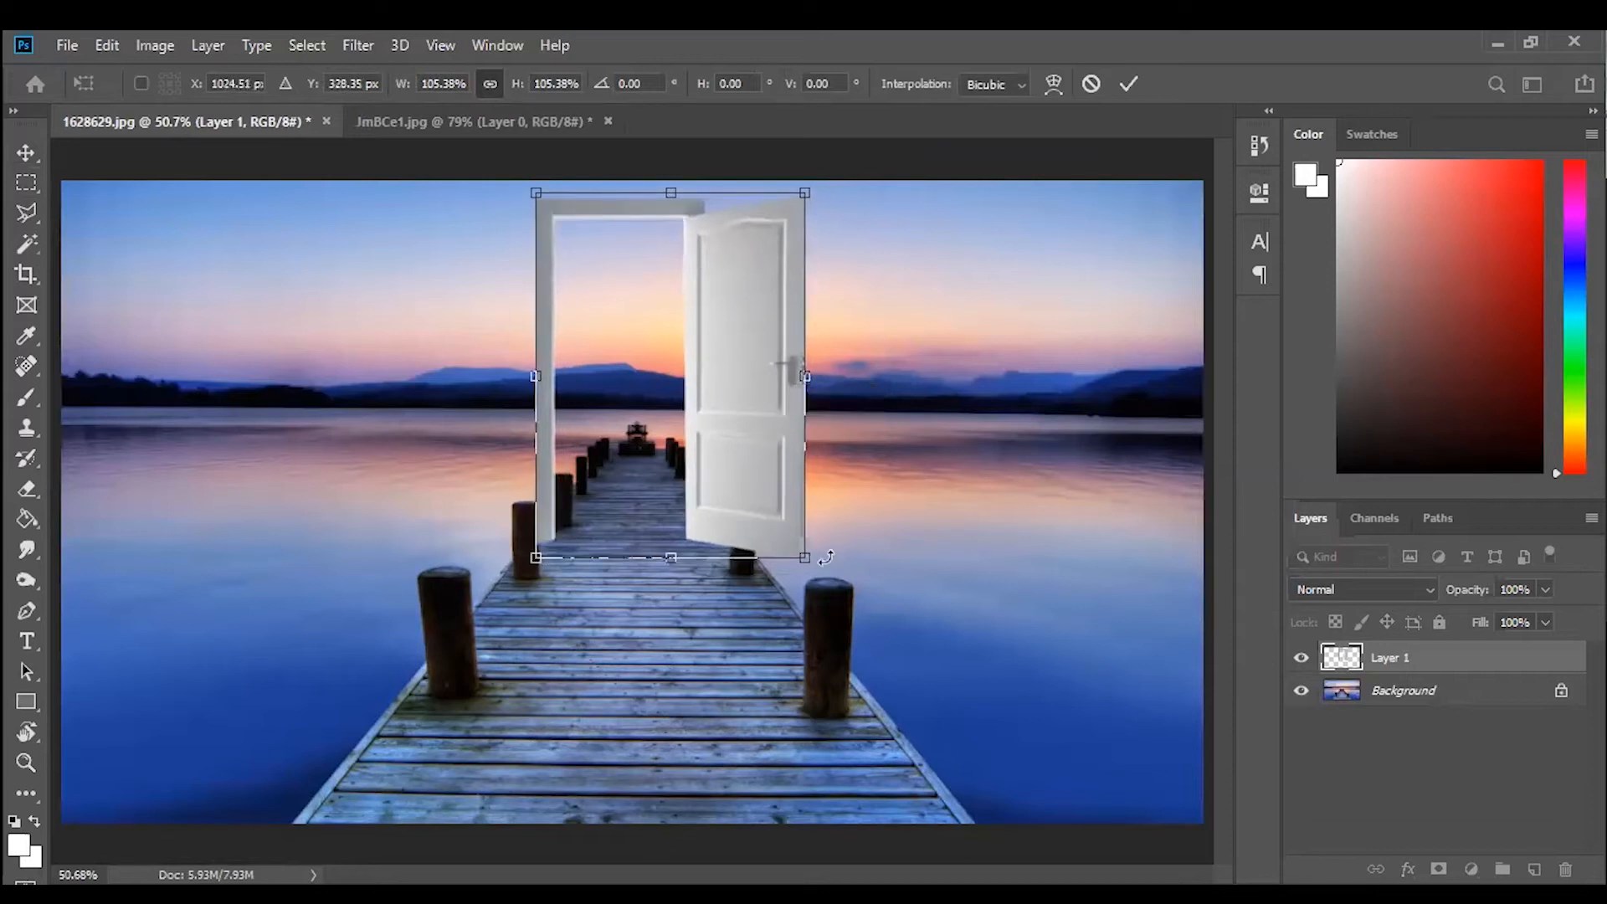
left_click_drag(805, 555, 817, 572)
left_click_drag(760, 484, 746, 487)
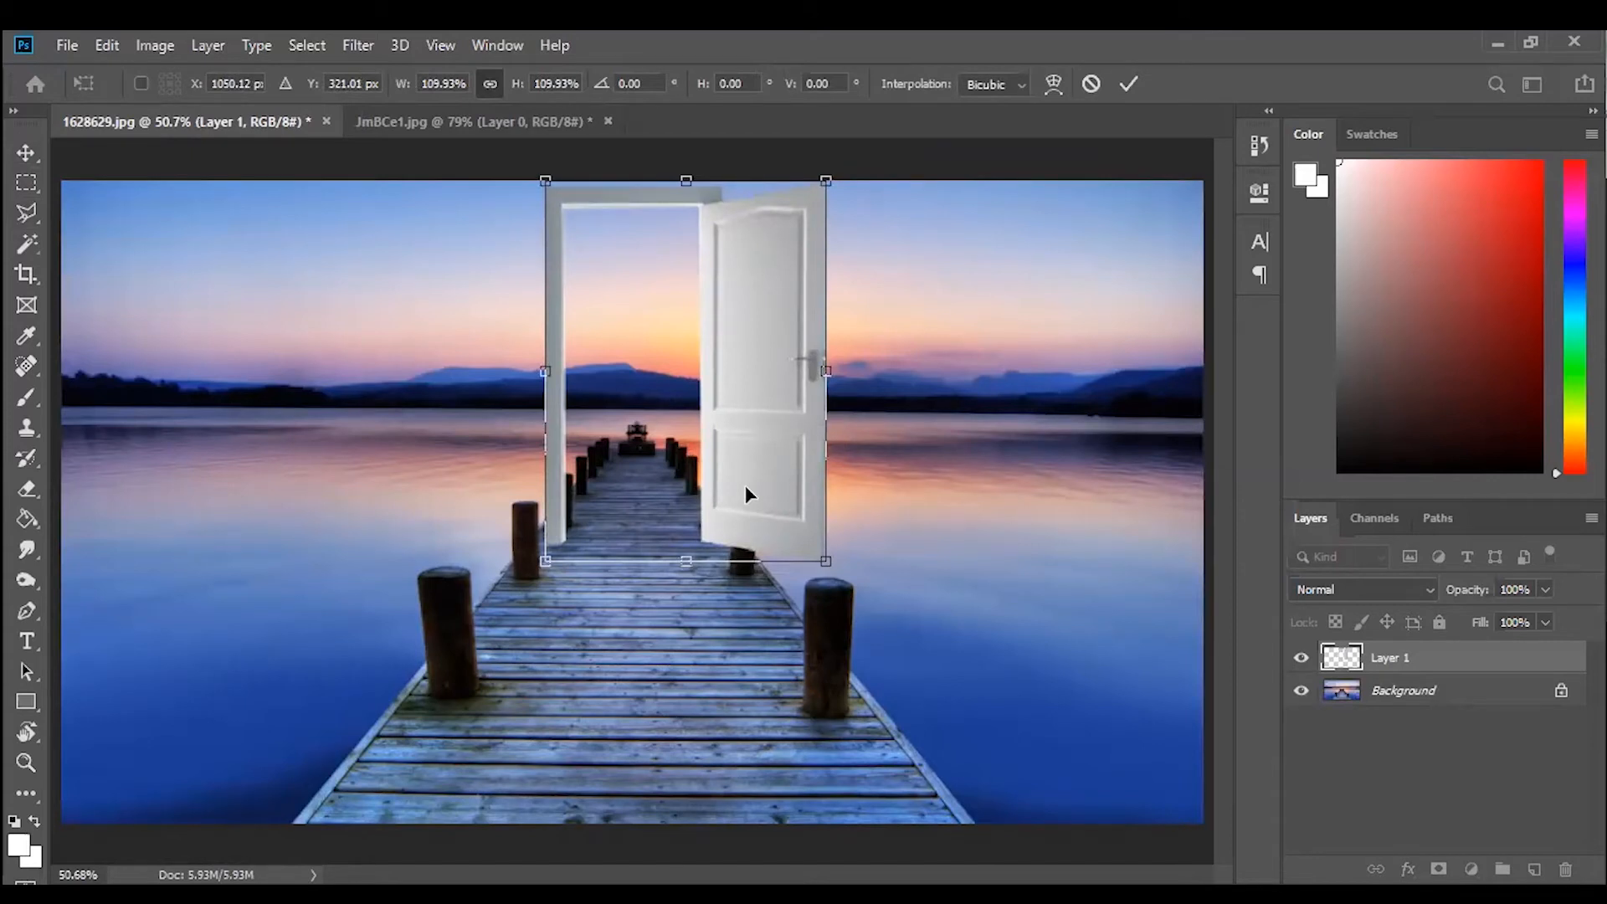
key("Return")
left_click(973, 581)
key("ctrl+Tab")
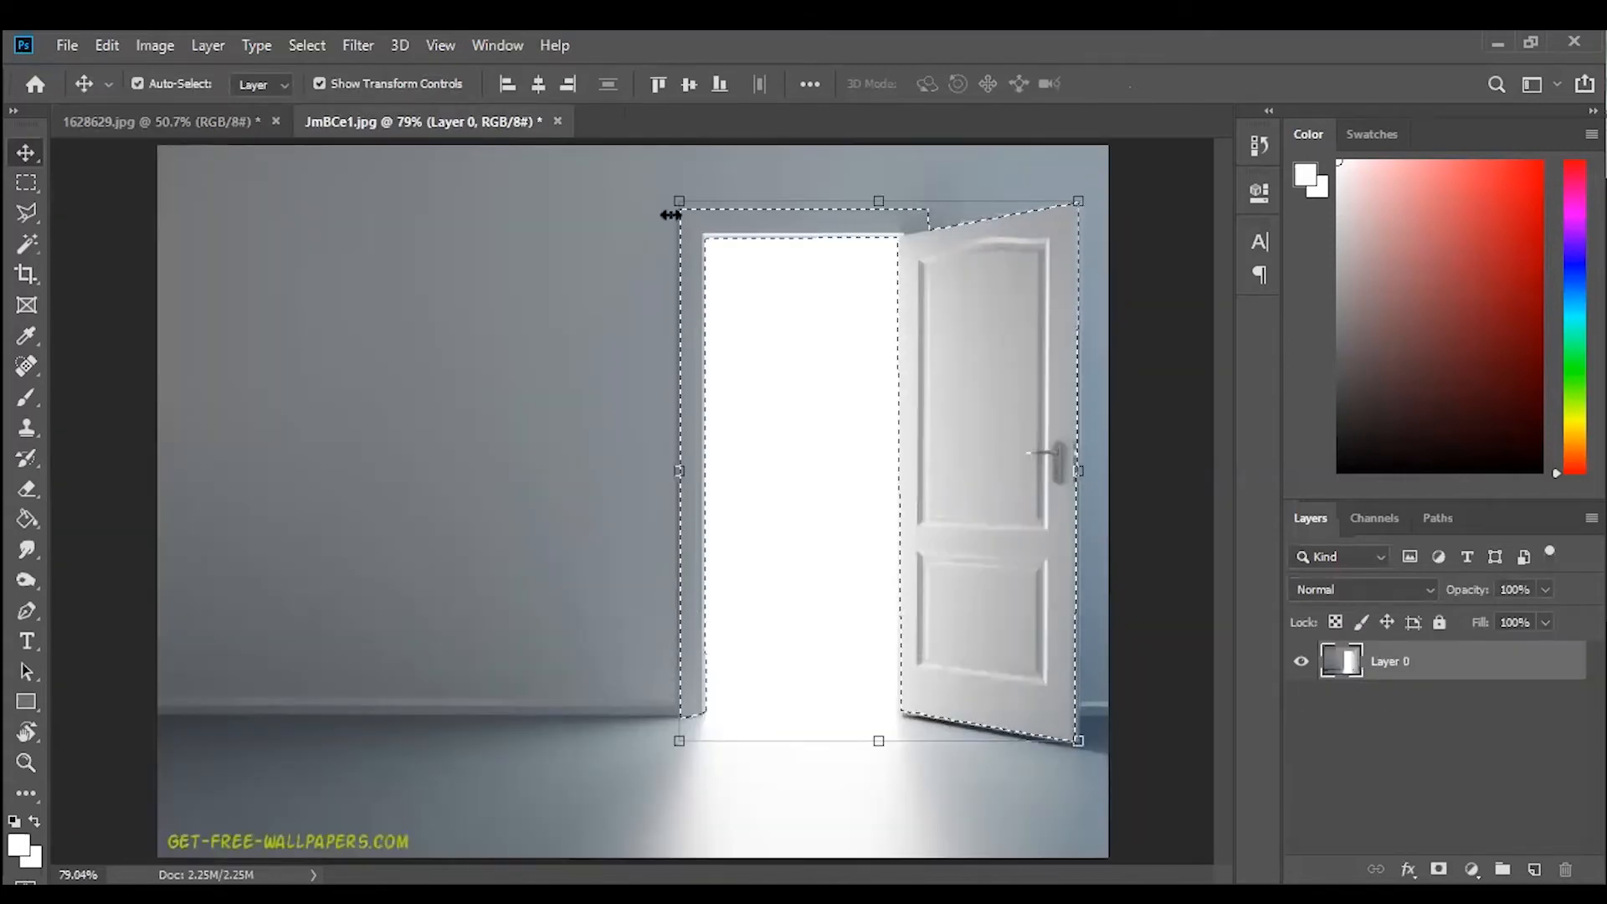
left_click(174, 121)
left_click(354, 122)
left_click_drag(171, 171, 748, 548)
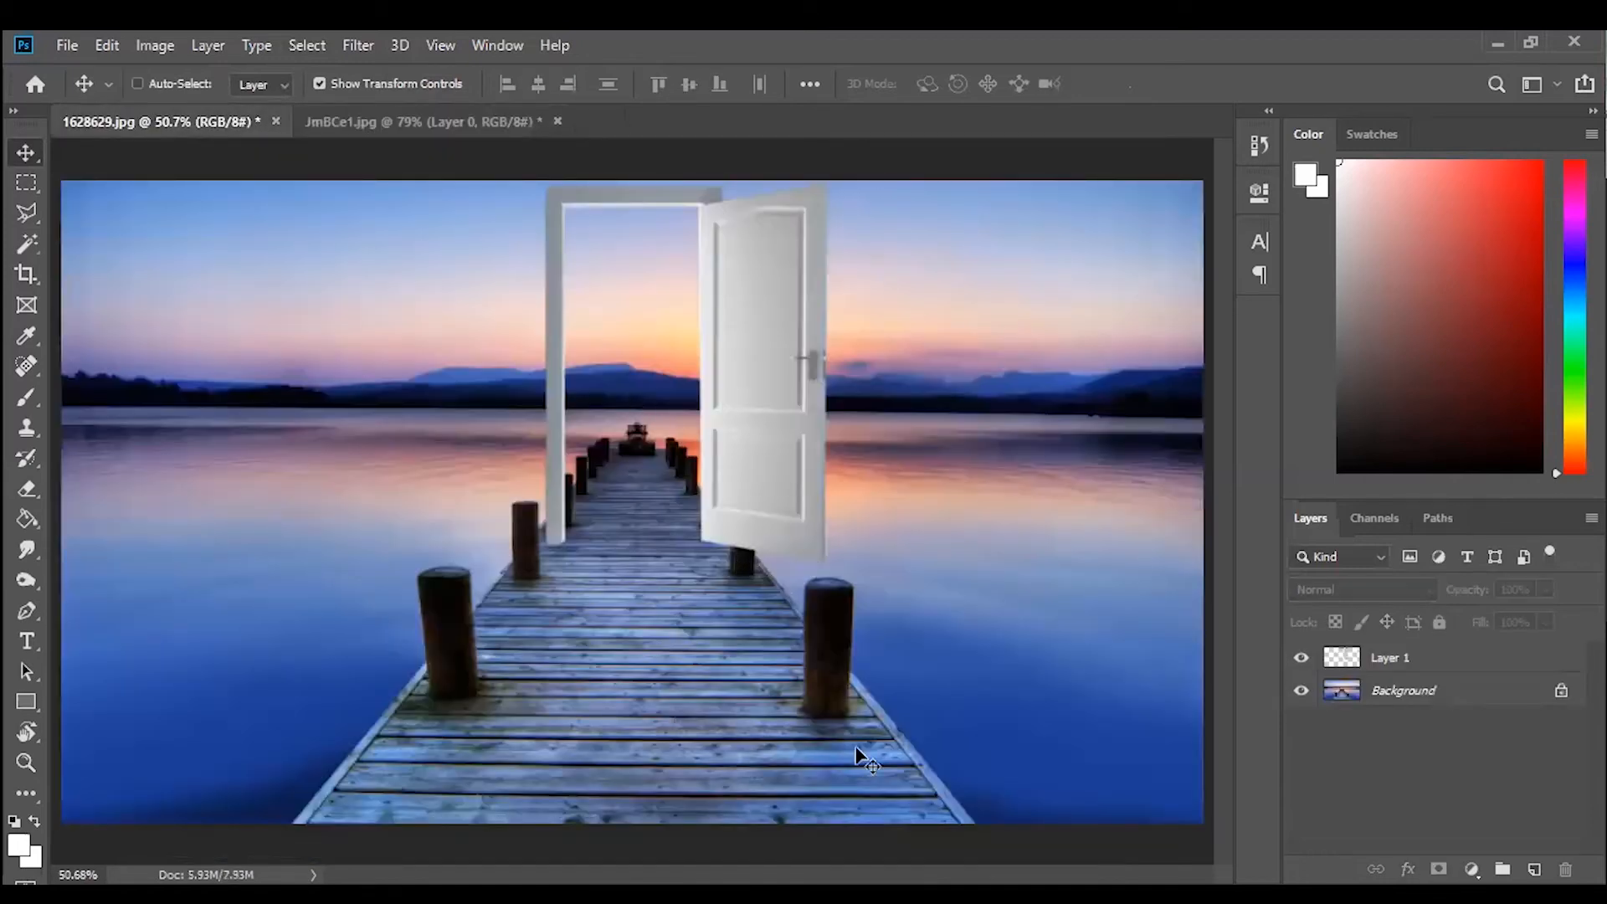
Move the door down so the frame's base and the open door stand on the pier planks by the front posts.
key("ctrl+plus")
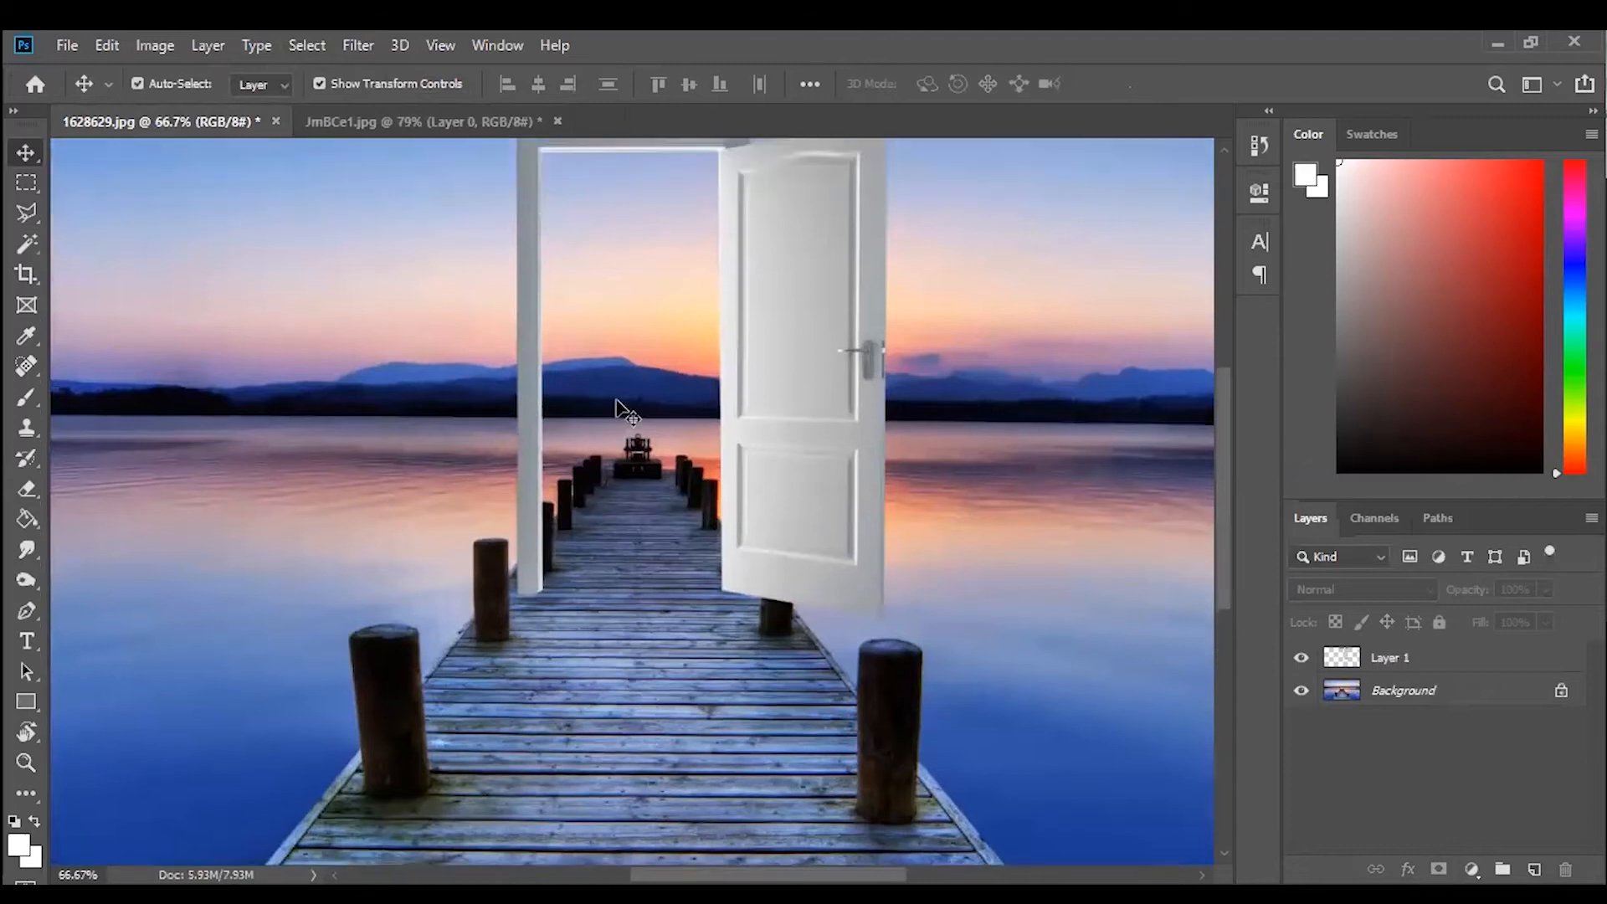
scroll(628, 410, "up", 1)
scroll(753, 460, "up", 1)
left_click(771, 459)
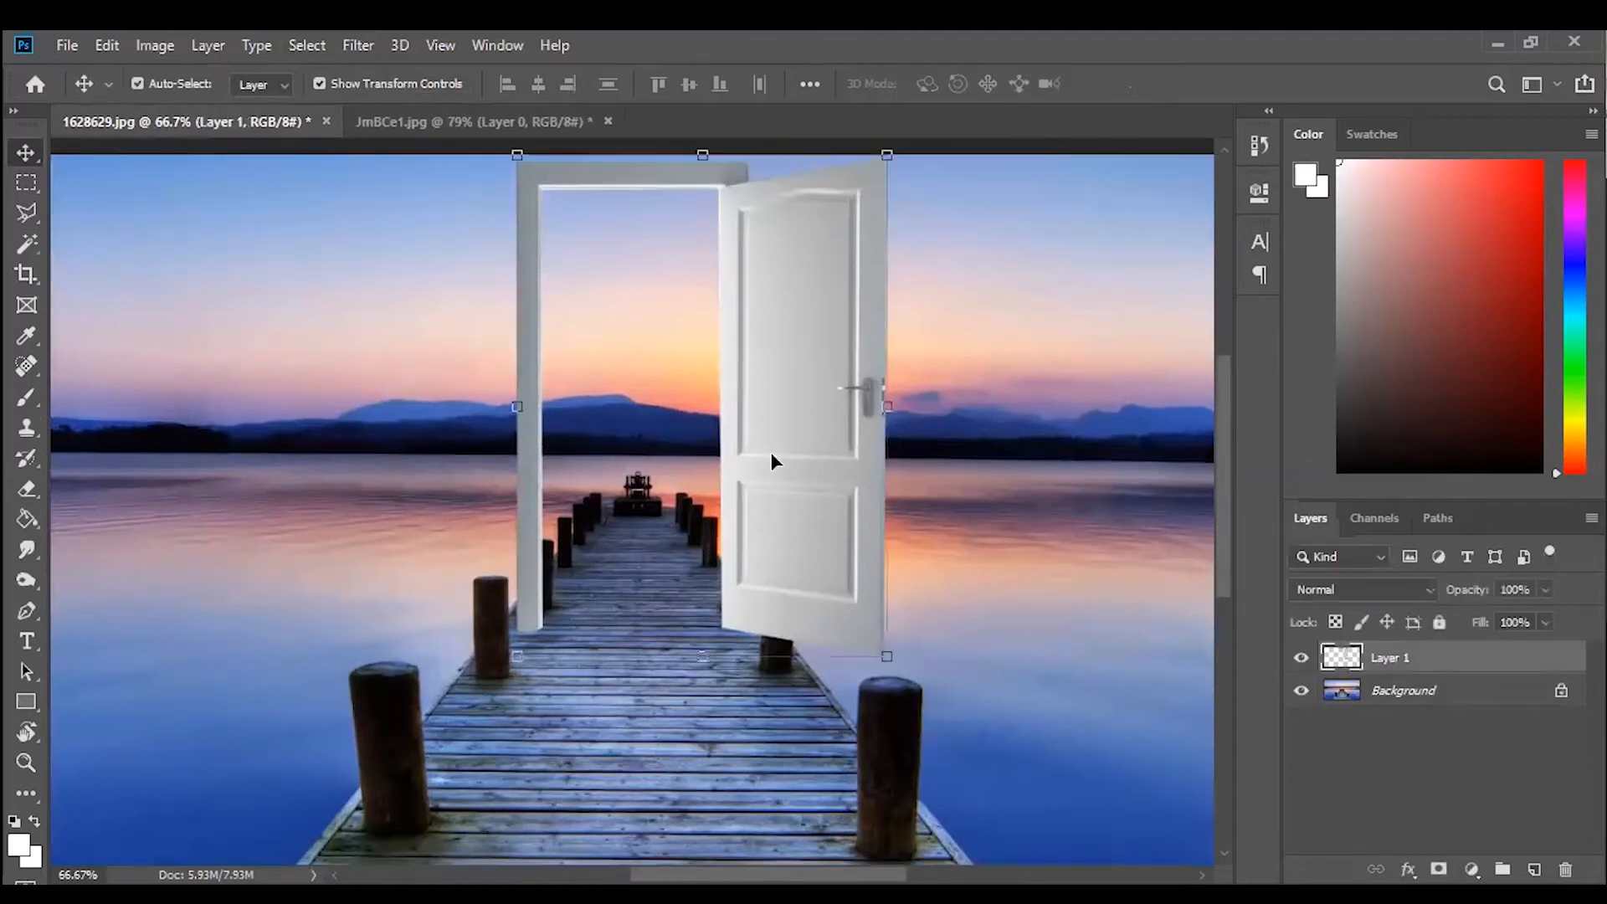
left_click_drag(771, 458, 773, 476)
left_click(563, 558)
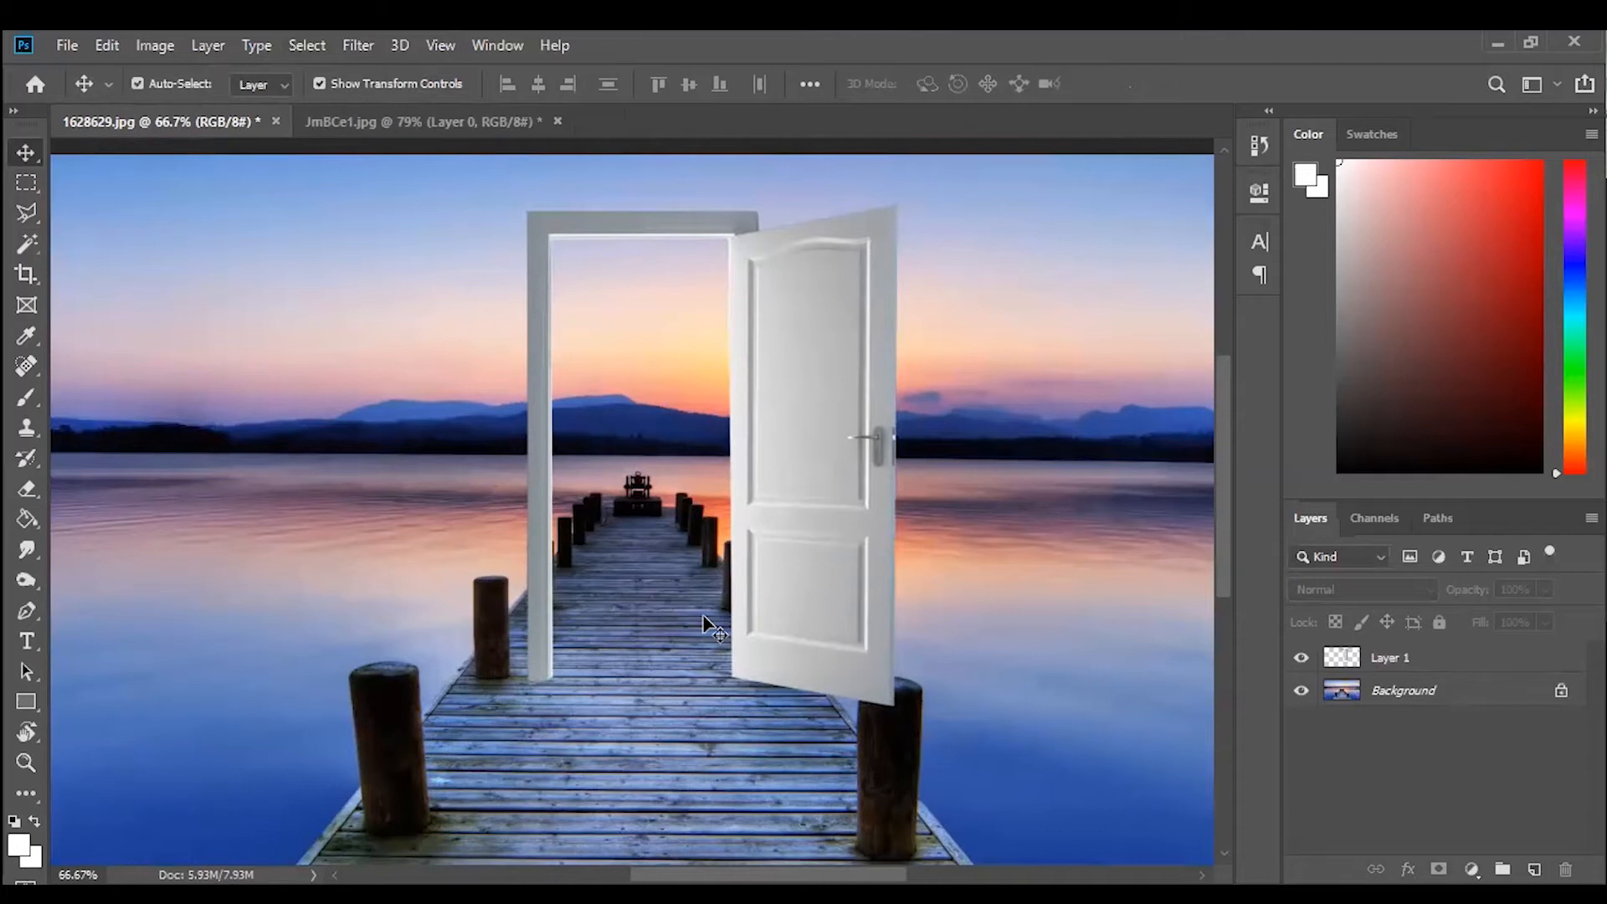
key("ctrl+minus")
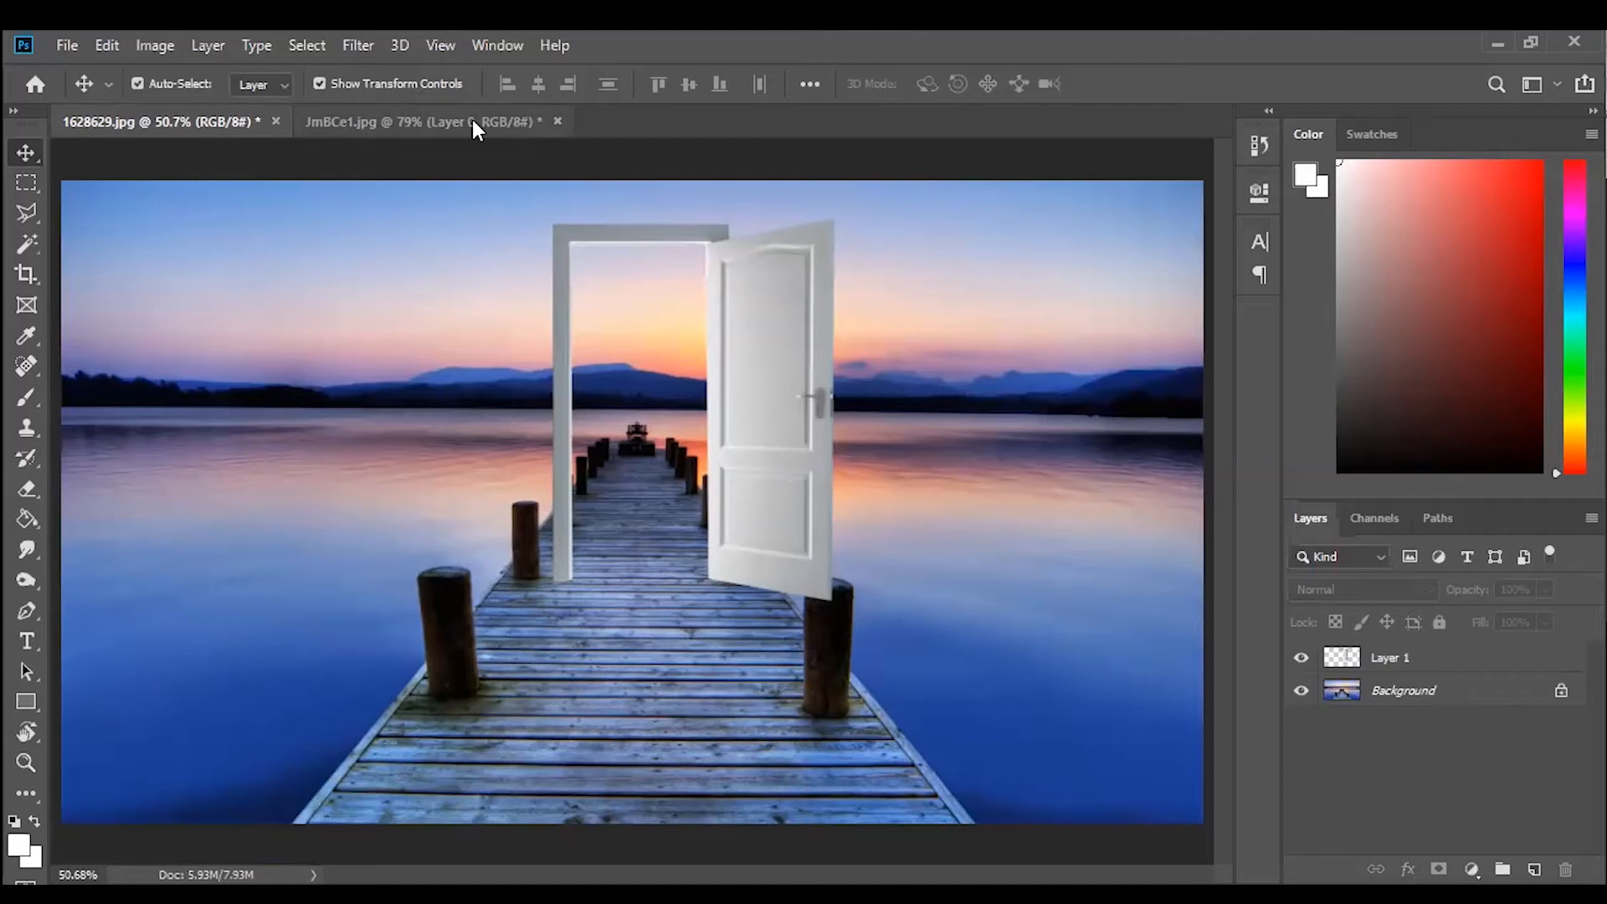
Open the maxresdefault galaxy image from the Desktop.
left_click(68, 39)
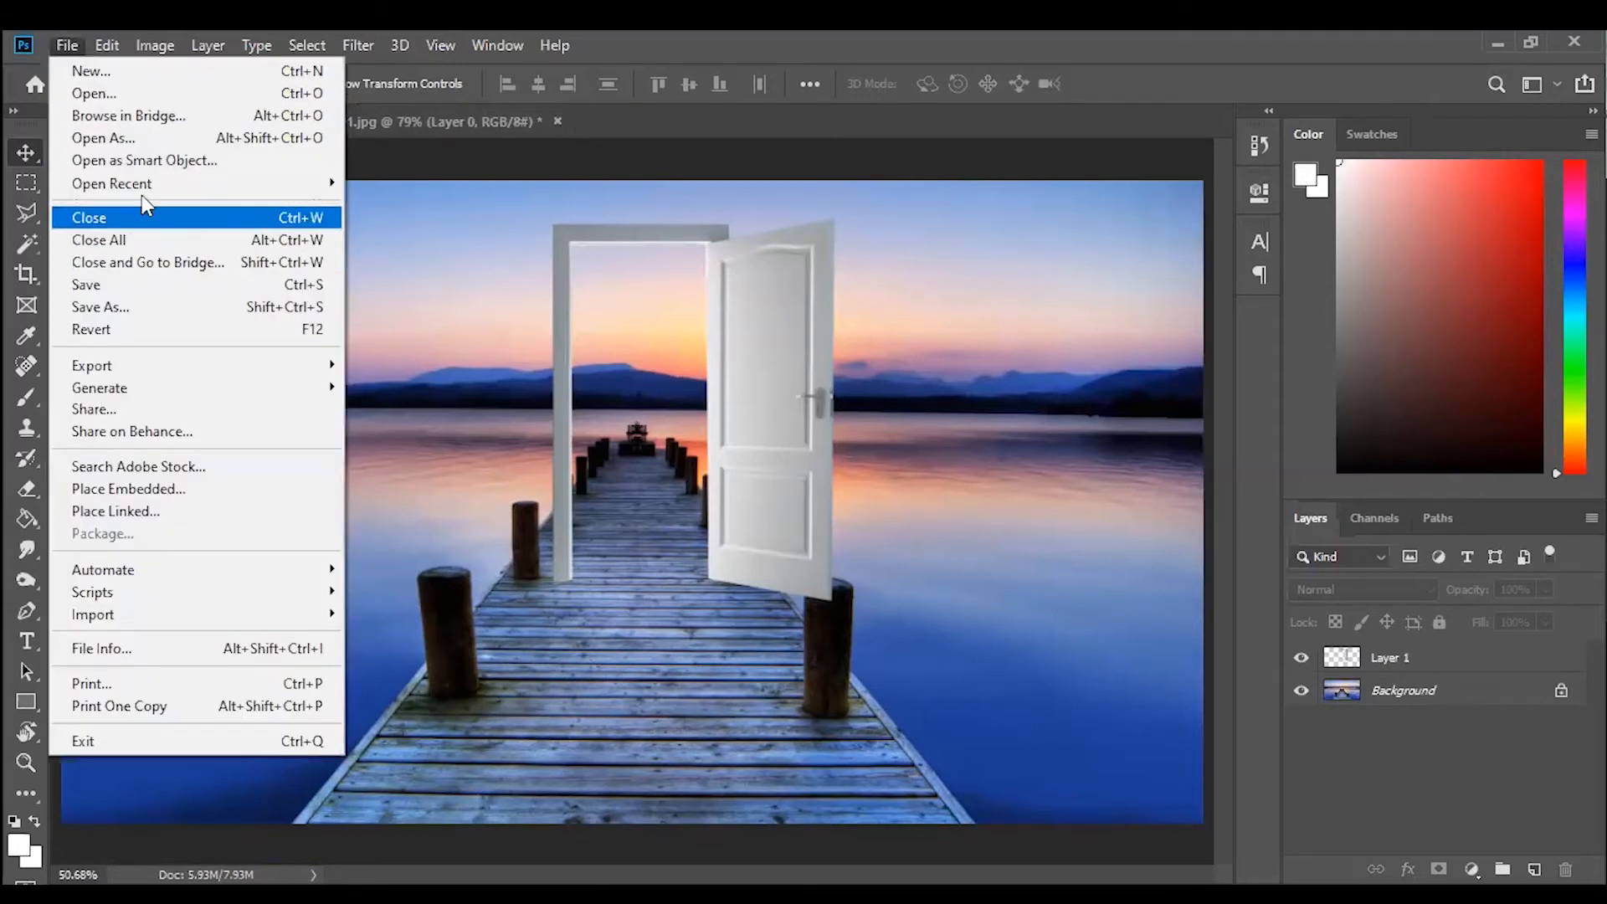
left_click(96, 99)
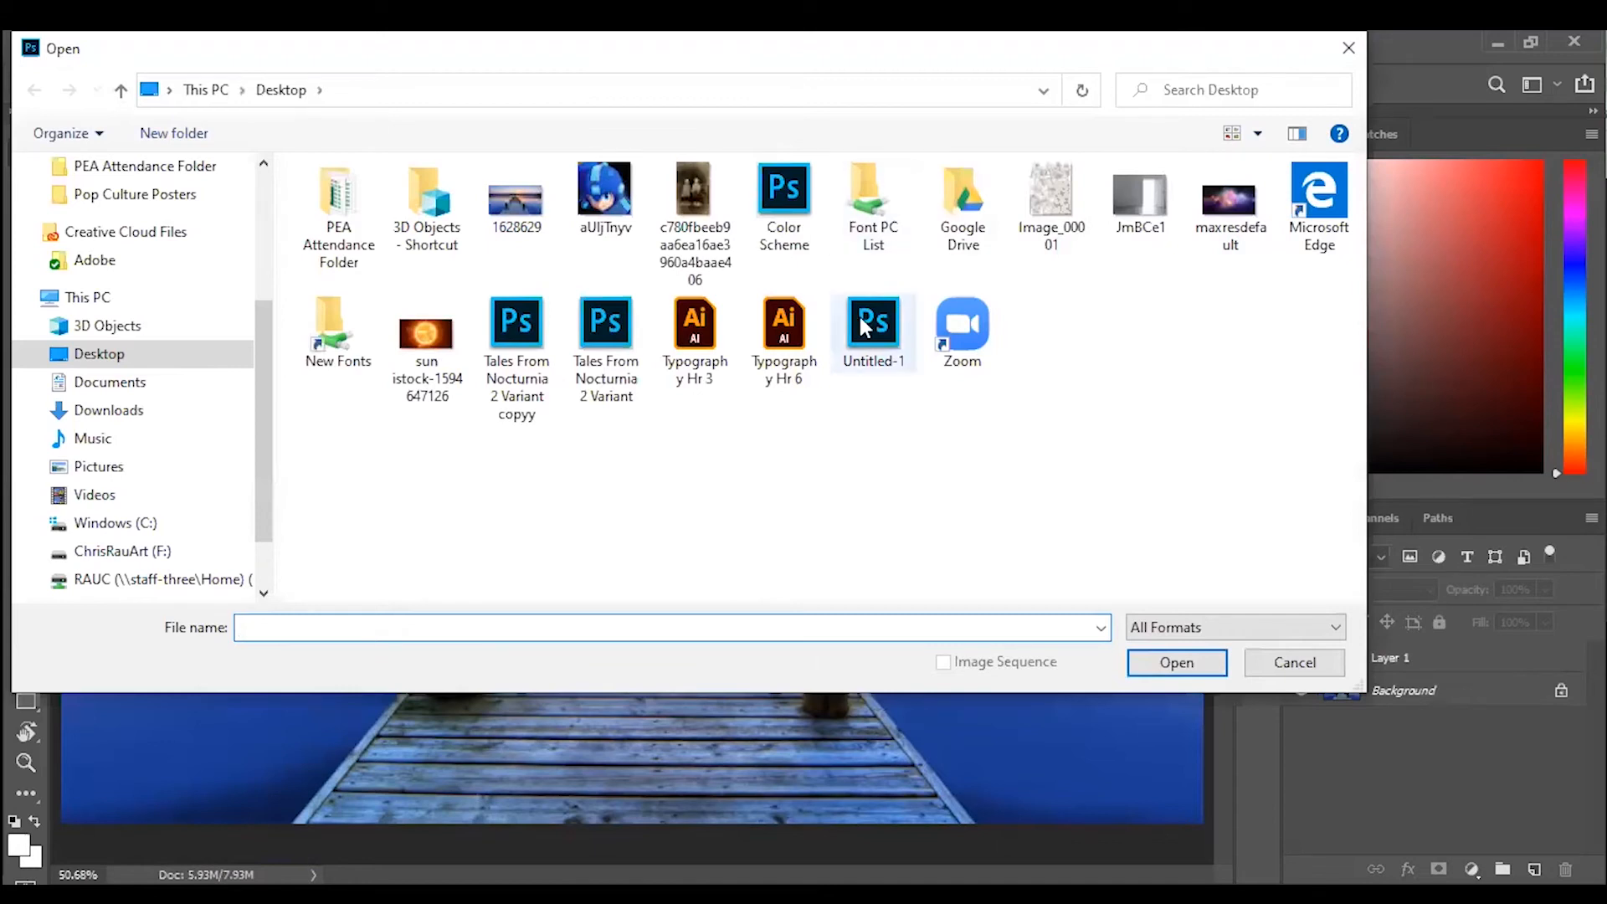
left_click(1233, 216)
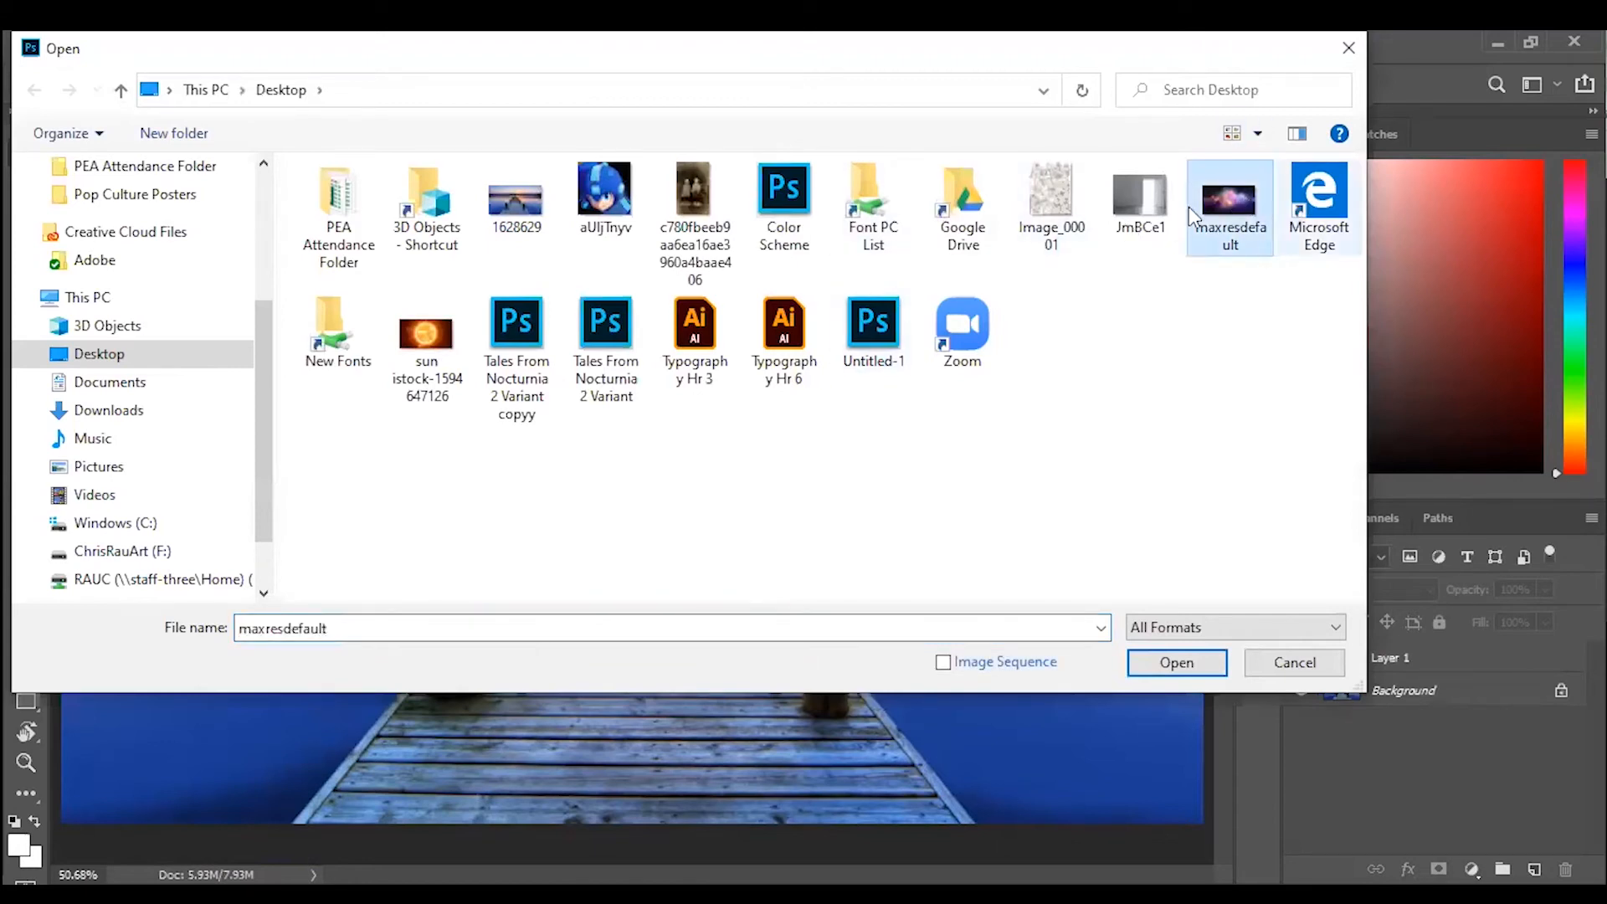
left_click(1177, 663)
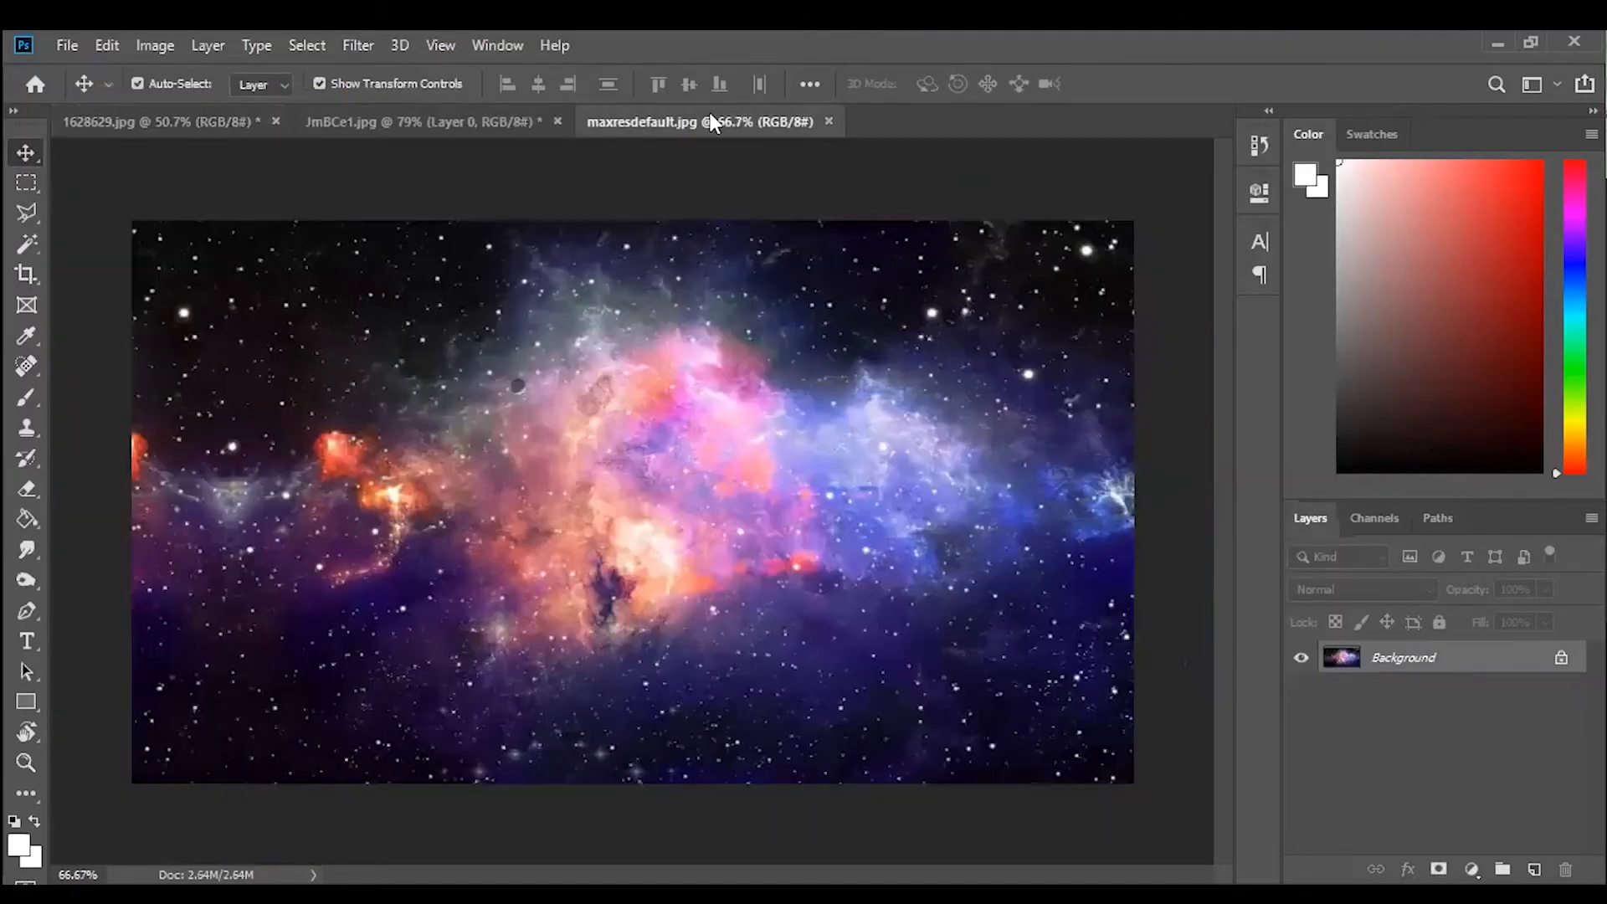
left_click(460, 122)
left_click(724, 122)
left_click(451, 124)
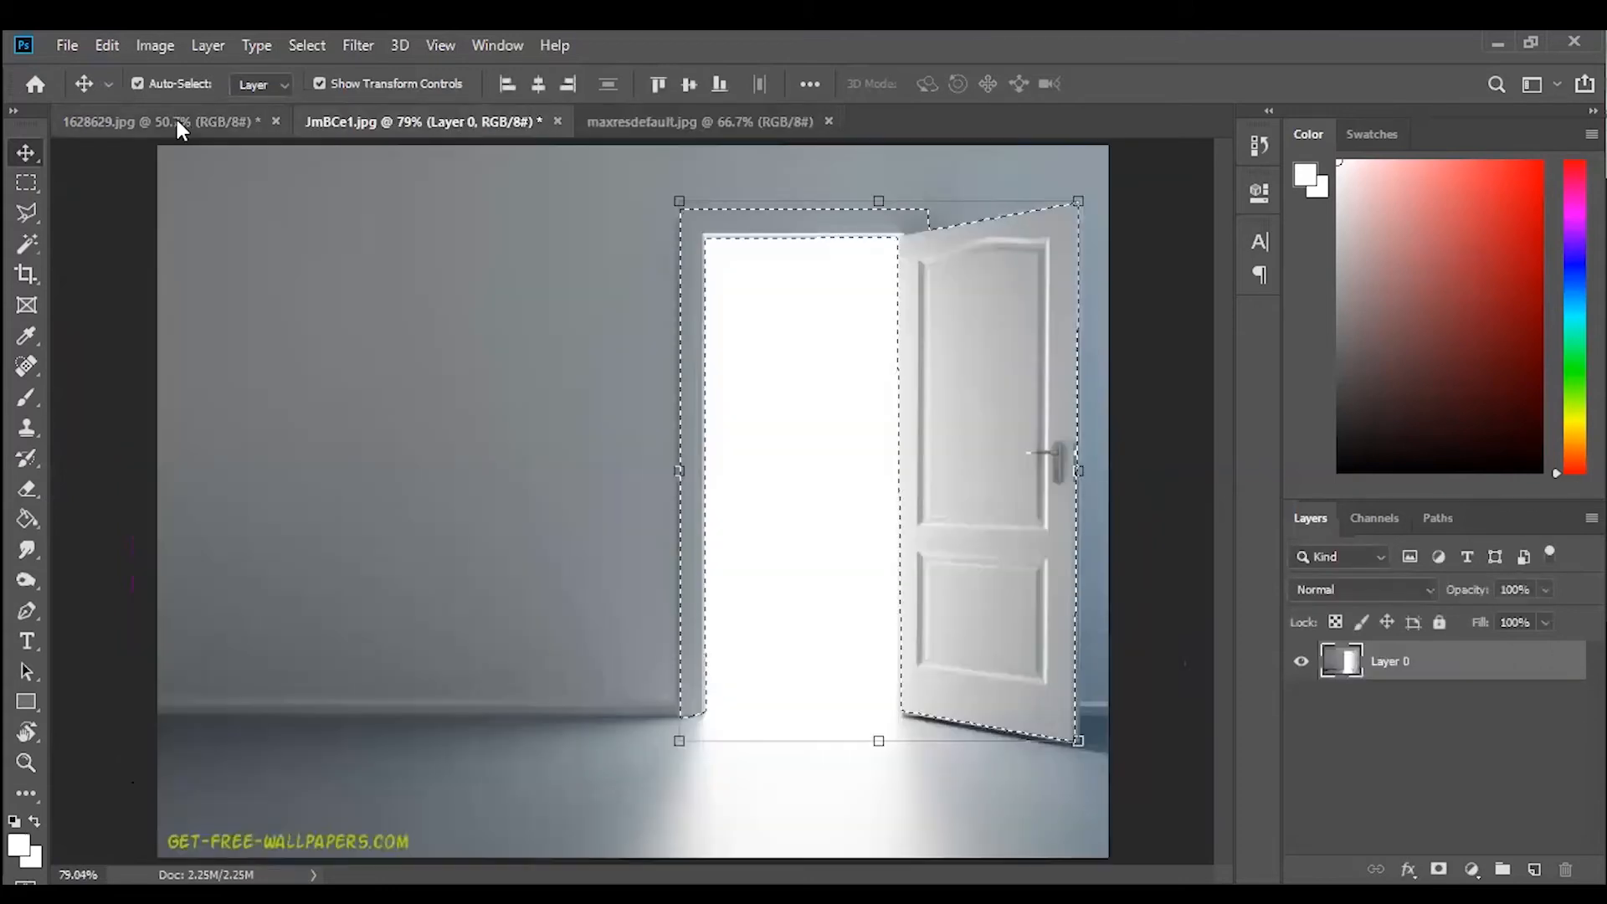
left_click(178, 122)
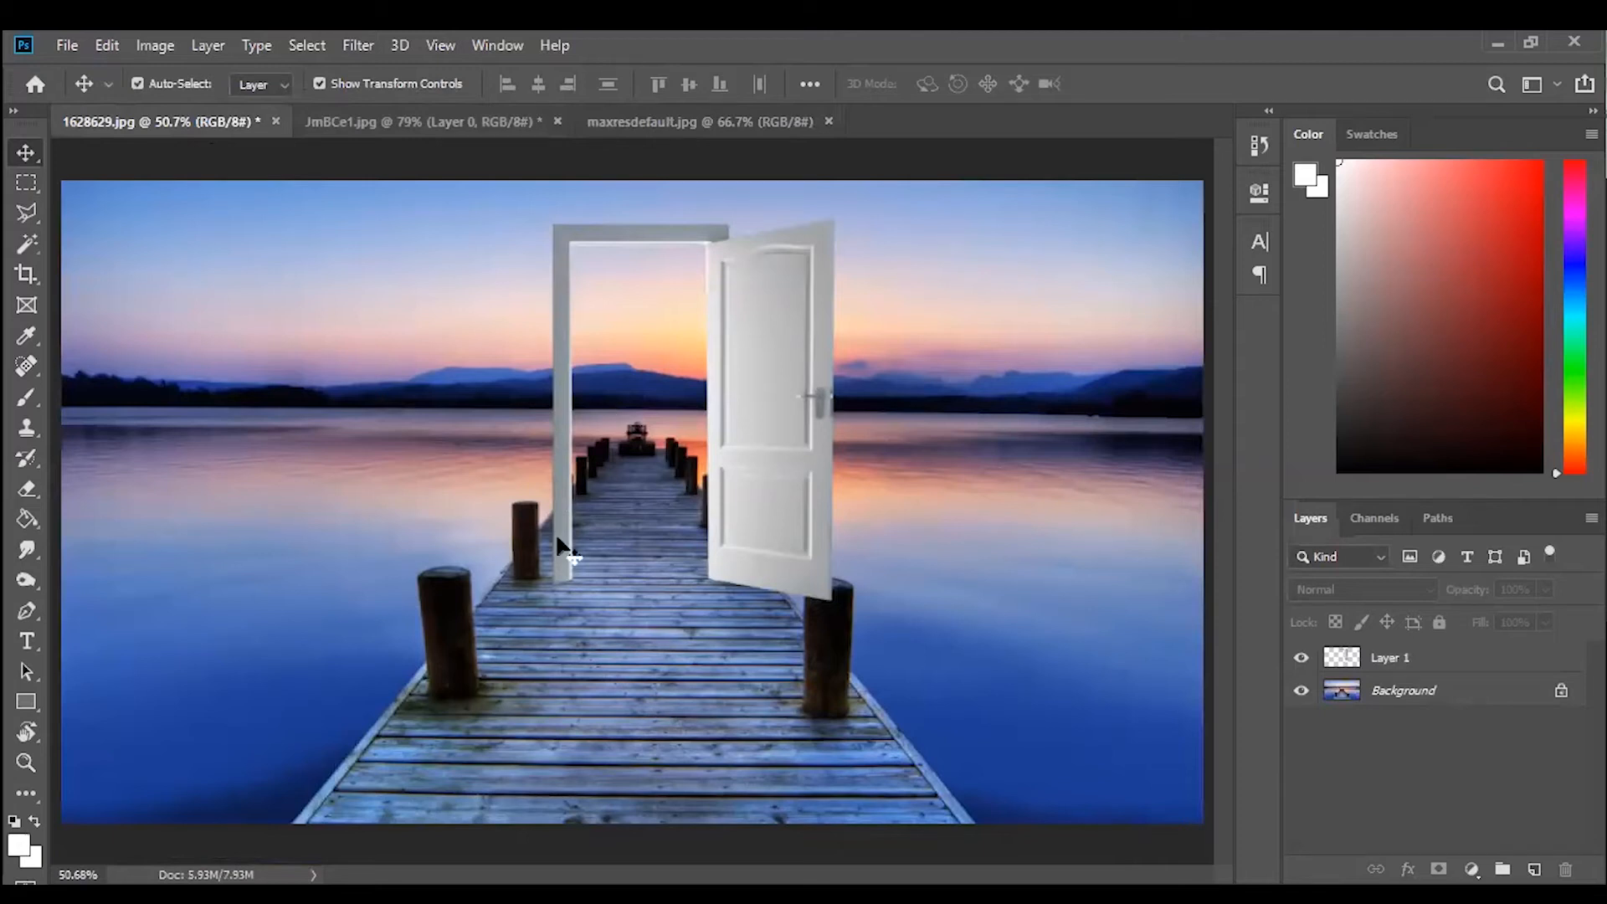
left_click(399, 121)
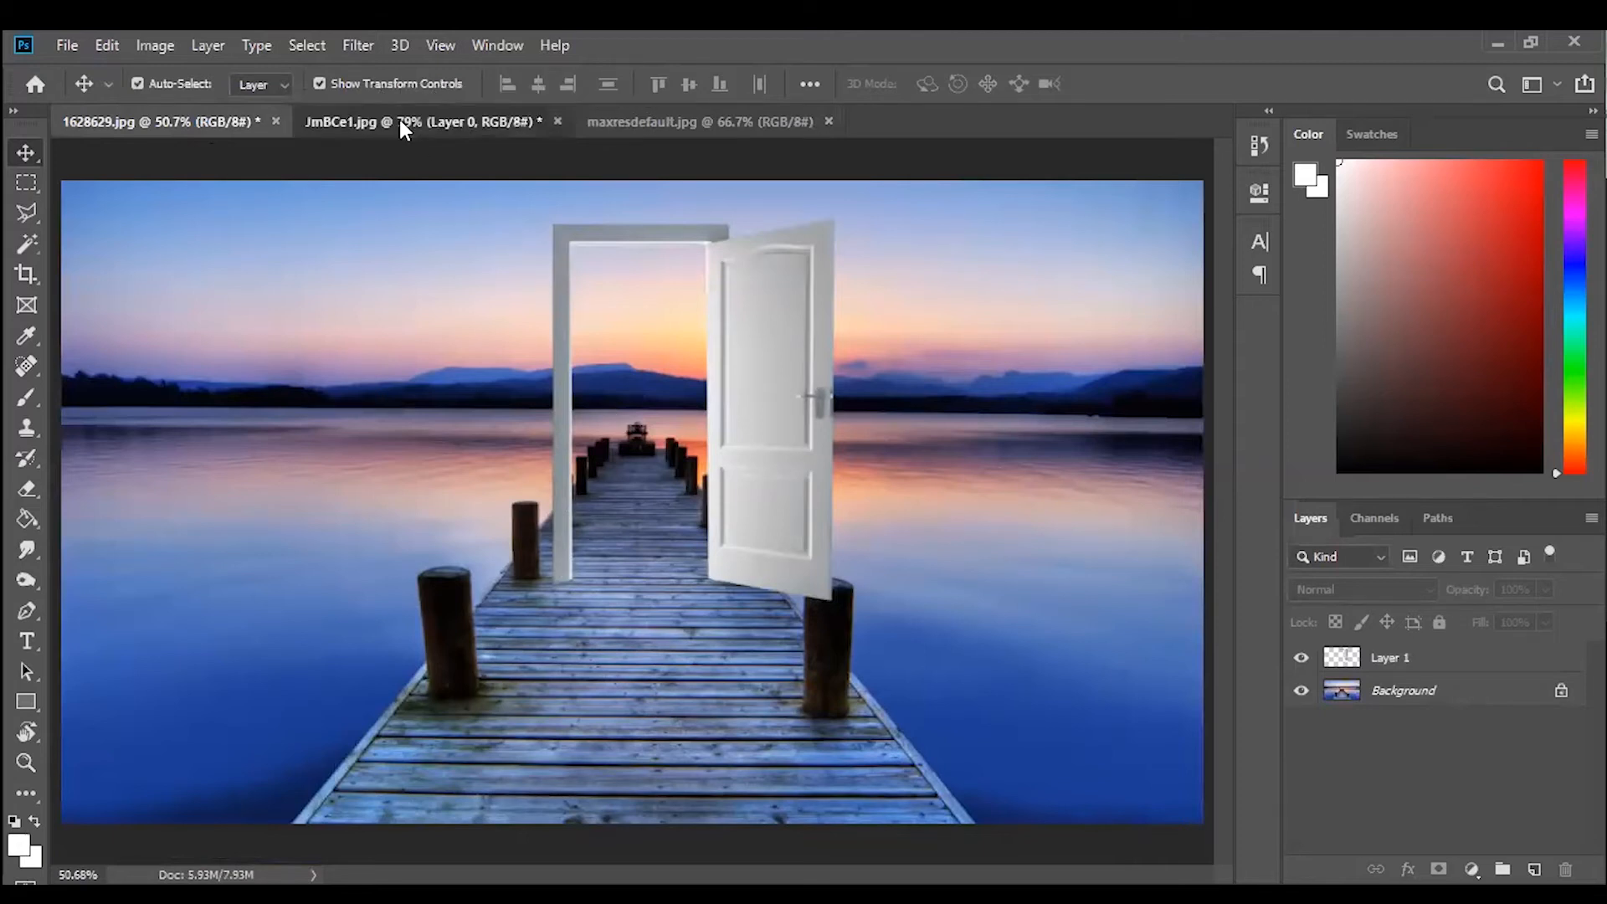
left_click(715, 126)
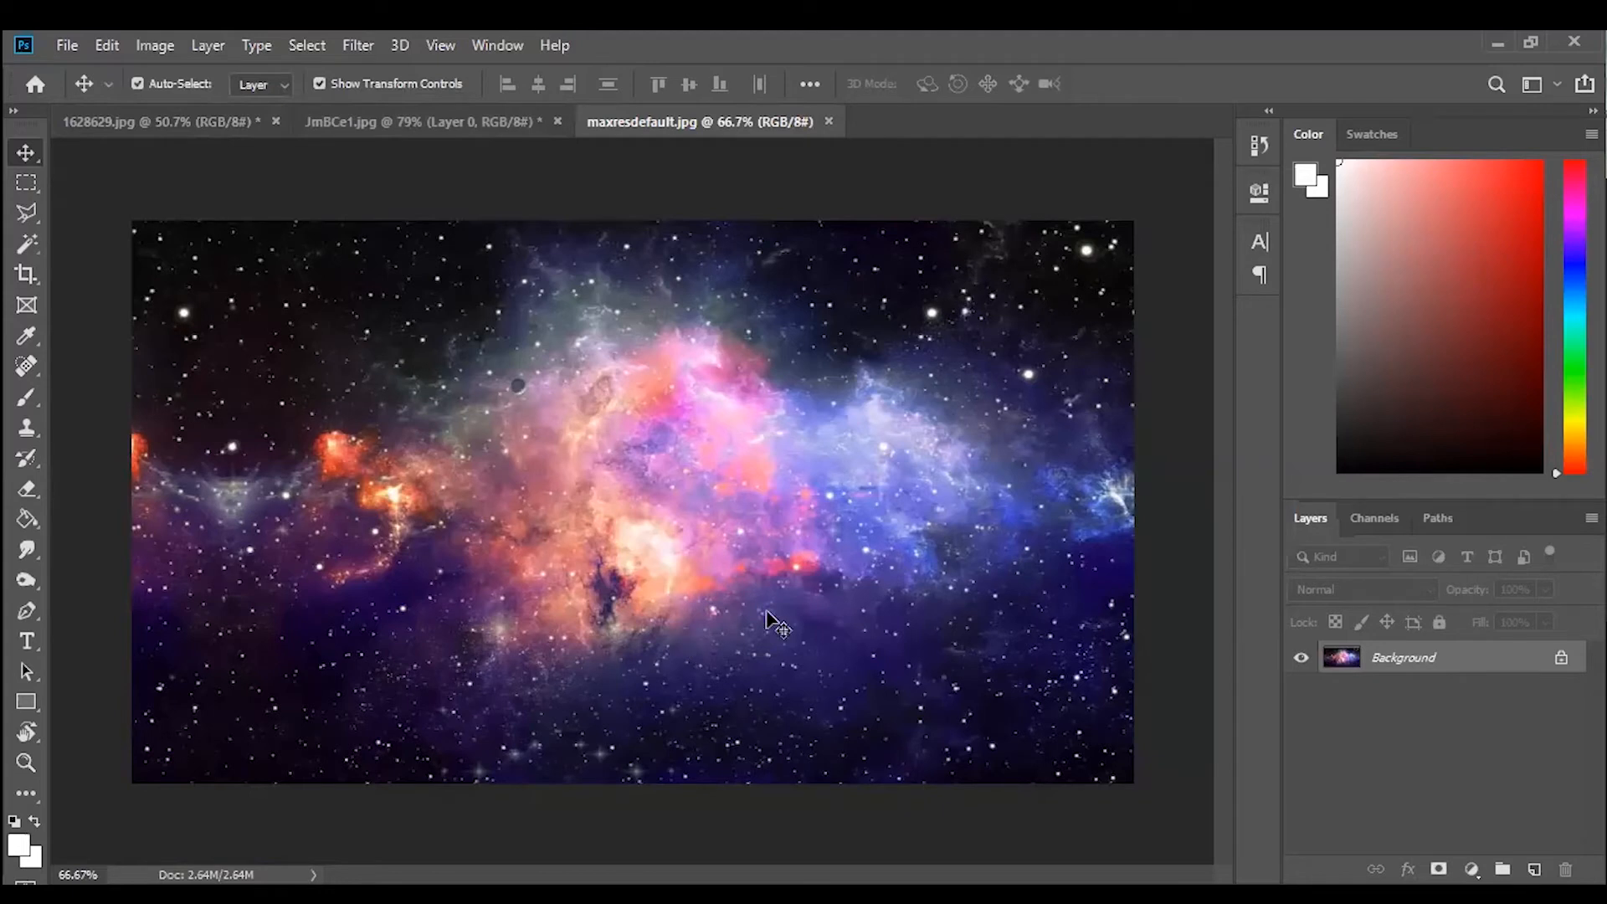
Select a tall door-shaped area of the nebula's bright centre with the Rectangular Marquee Tool and unlock the Background layer.
left_click(29, 181)
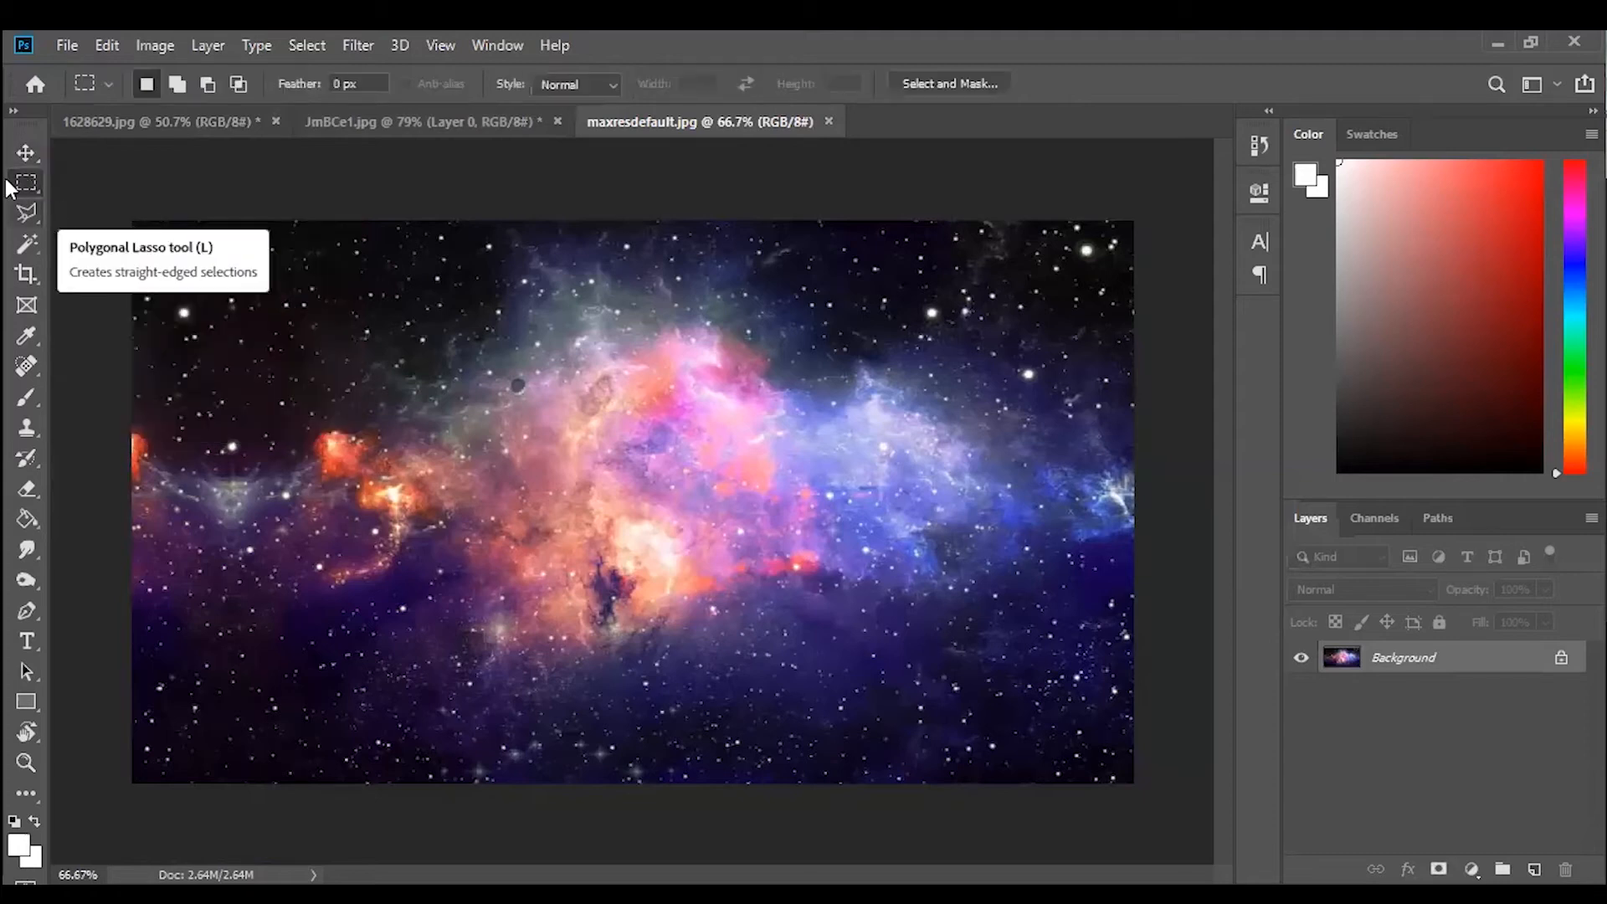
right_click(28, 180)
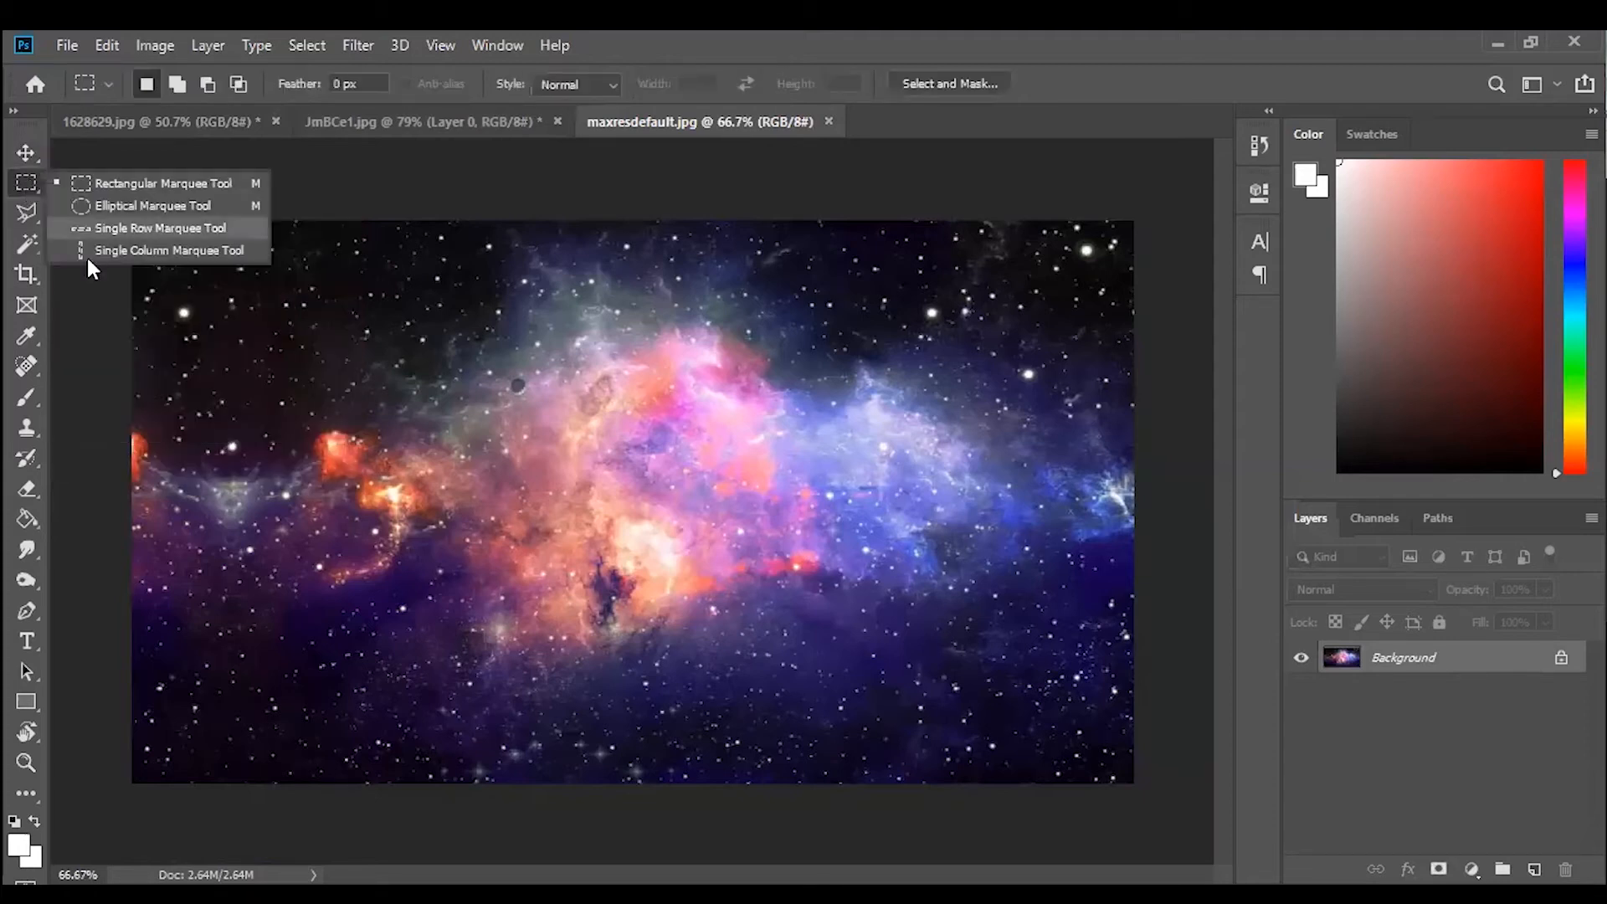
left_click(143, 178)
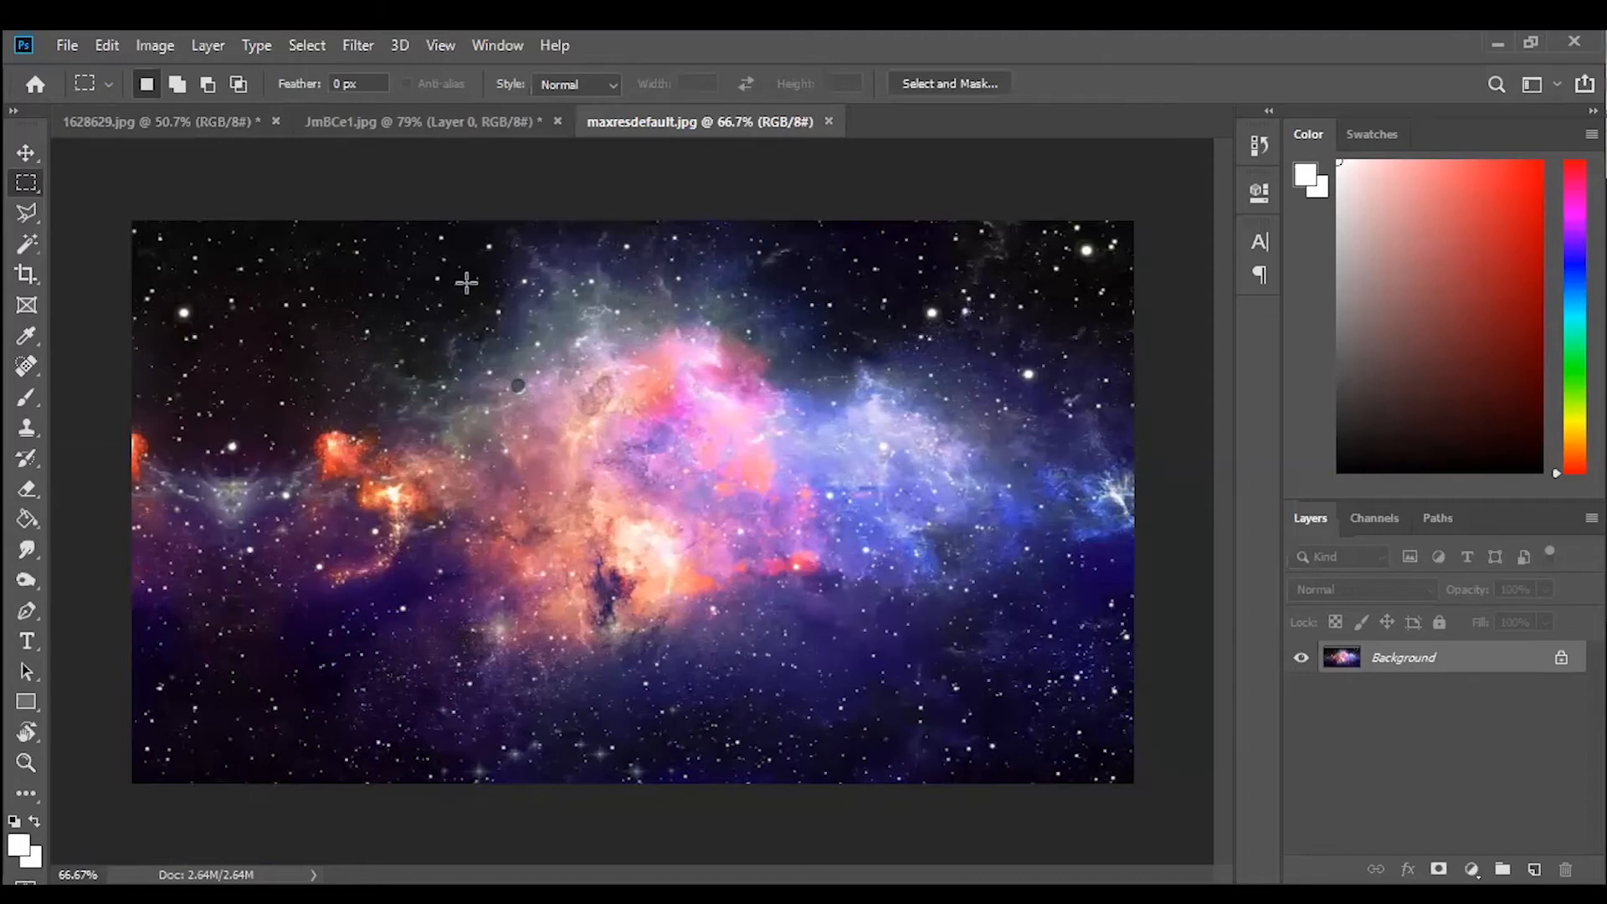
left_click_drag(467, 283, 729, 718)
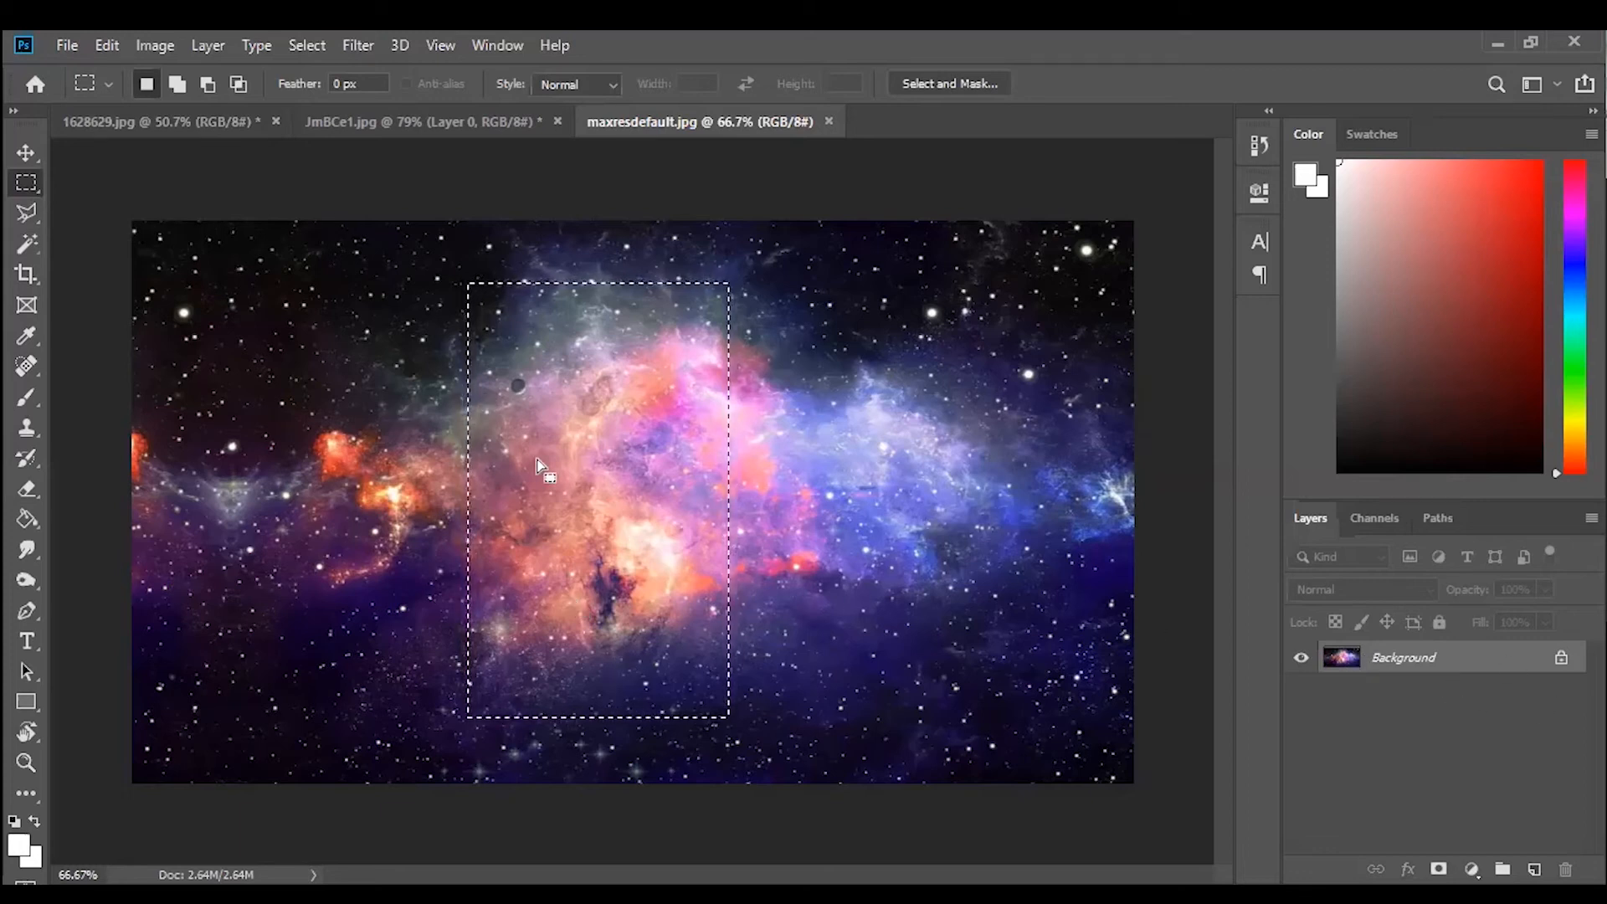
left_click(1563, 661)
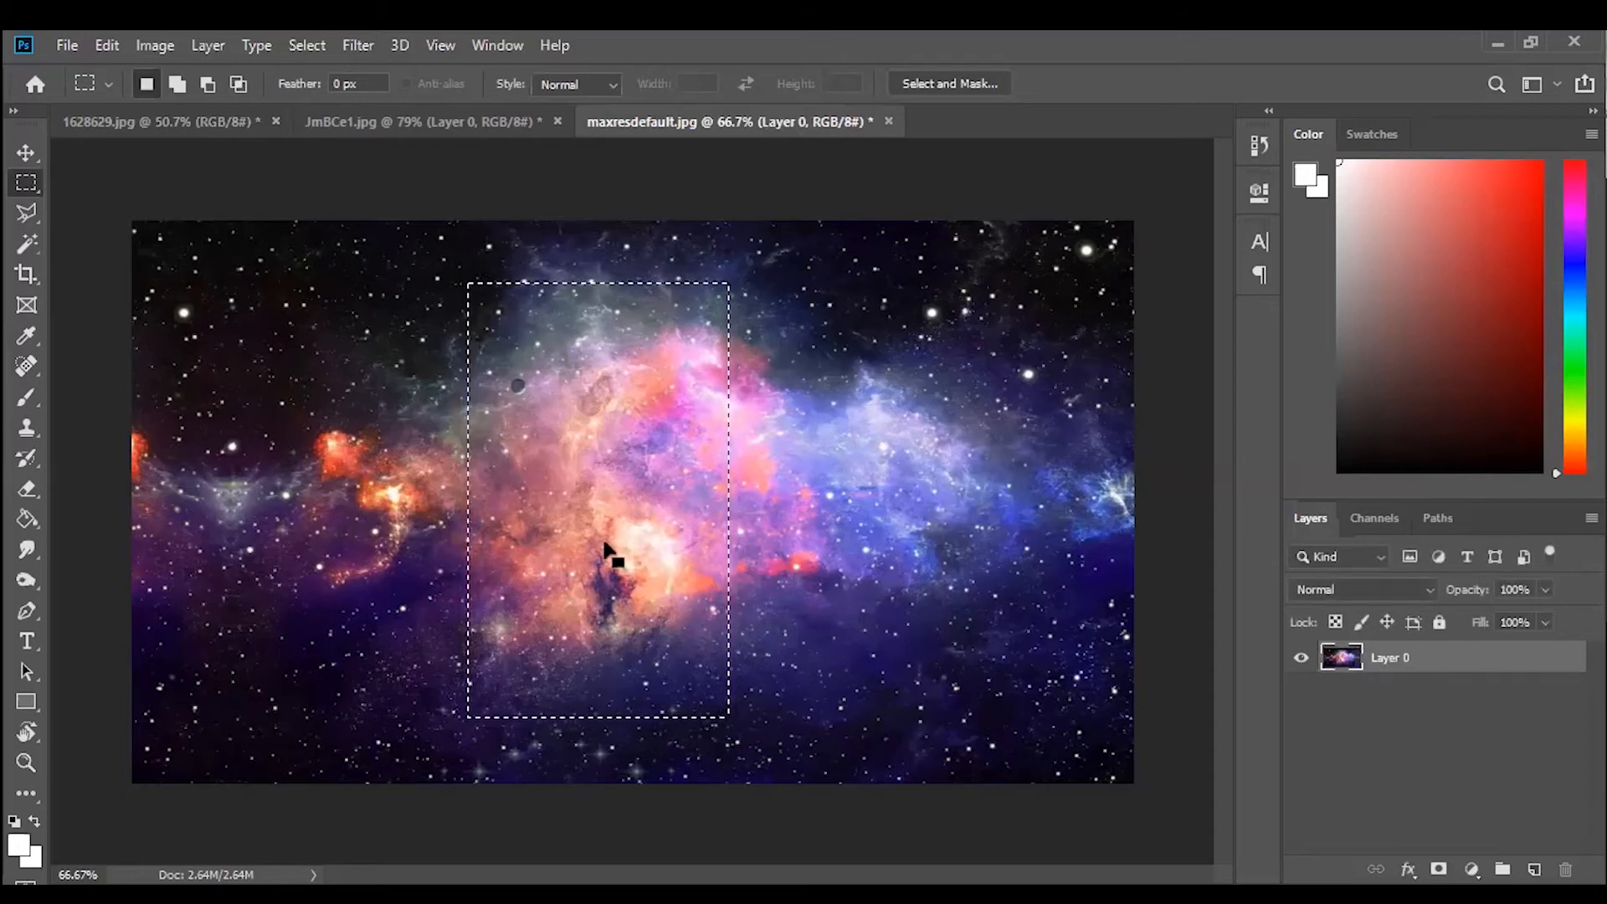
Move the selected galaxy piece into the 1628629.jpg image, scale it to about 107% and place it over the doorway opening.
left_click(24, 151)
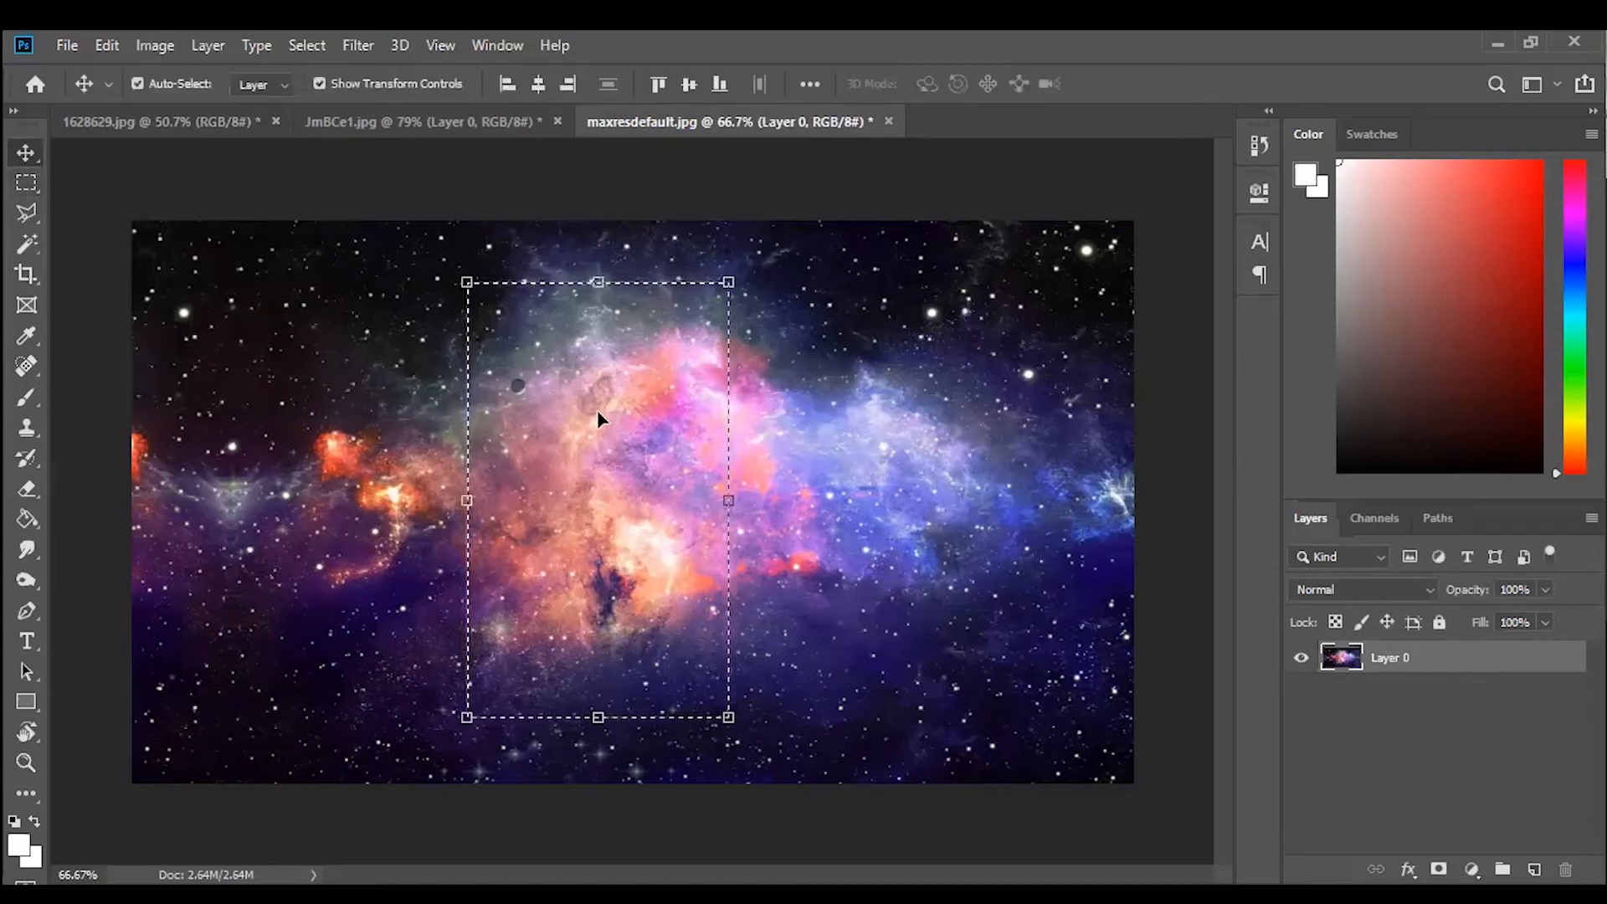
left_click_drag(632, 531, 687, 413)
left_click_drag(761, 560, 775, 582)
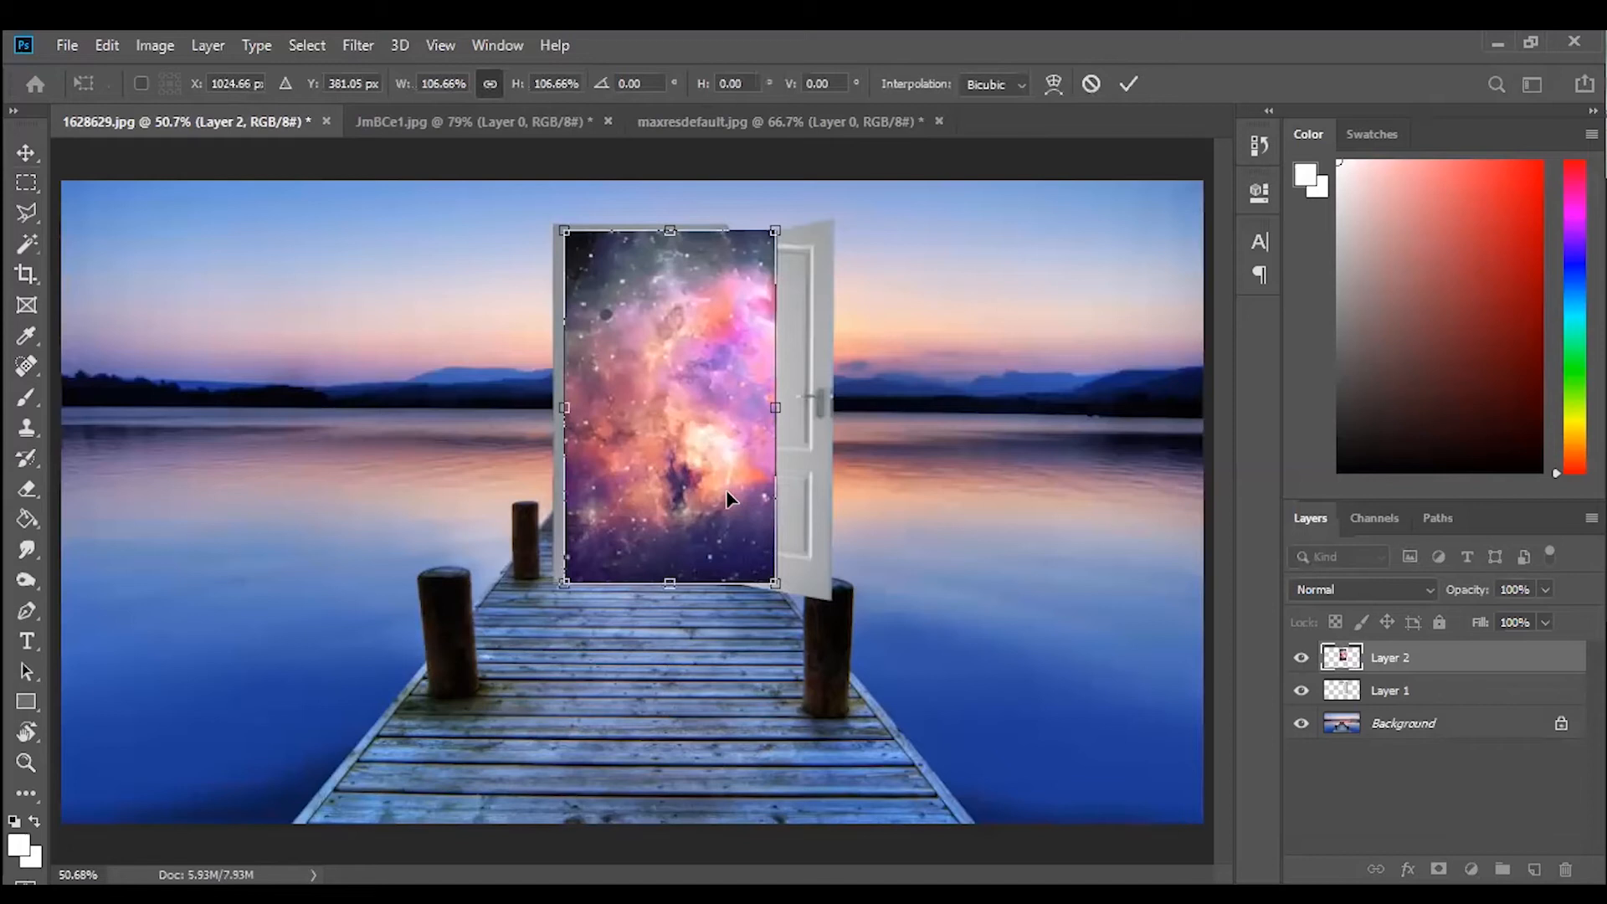
left_click_drag(727, 498, 726, 500)
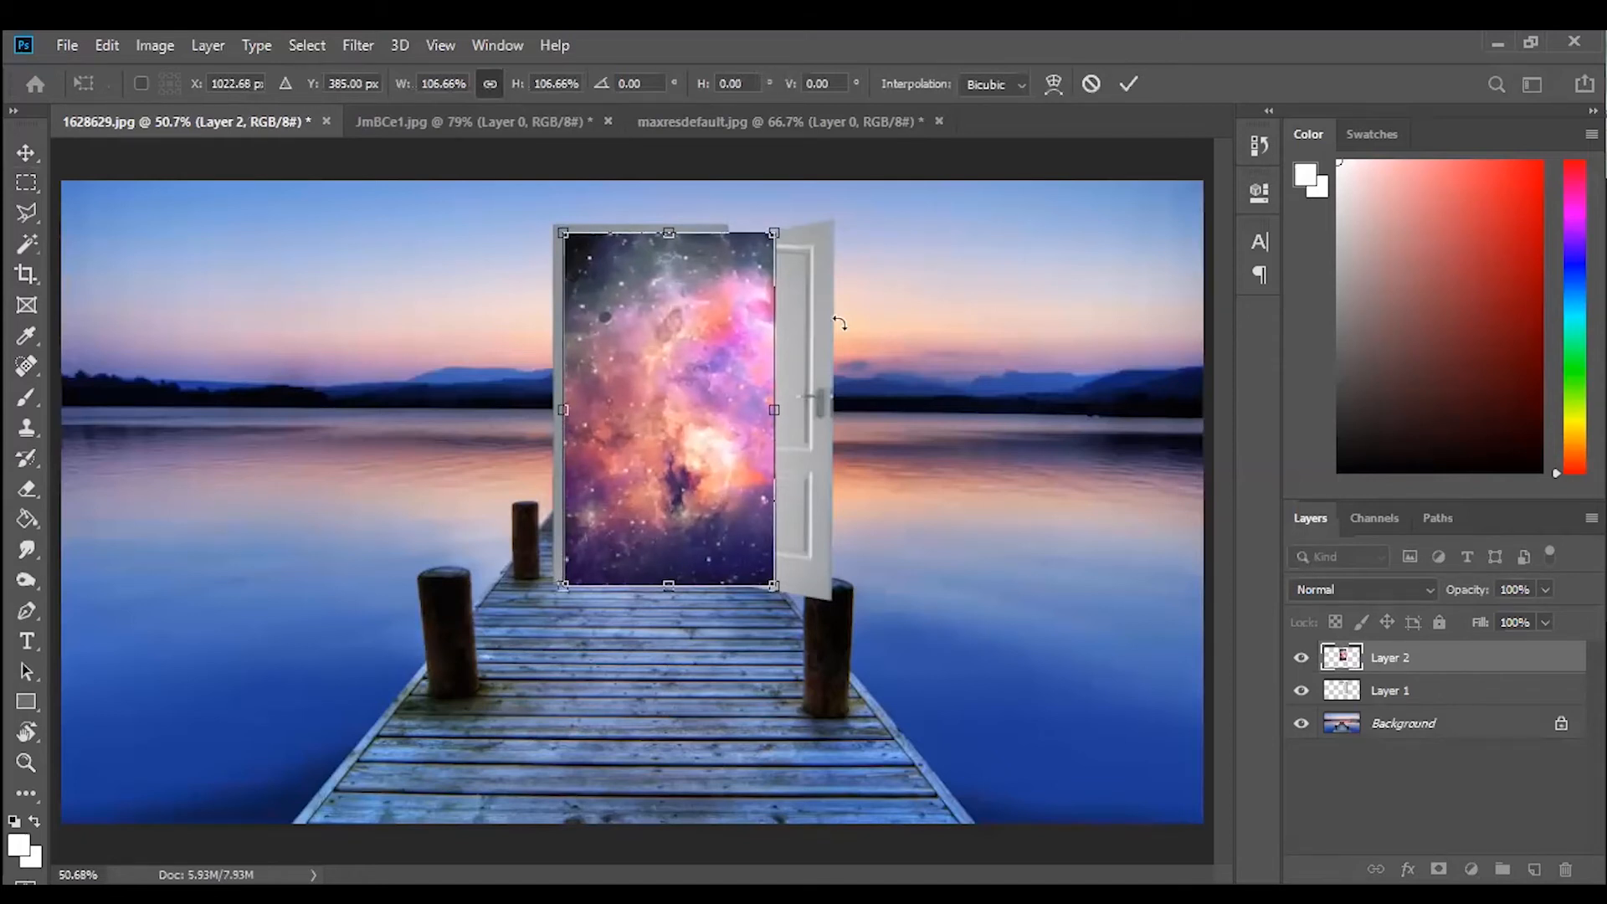
key("Return")
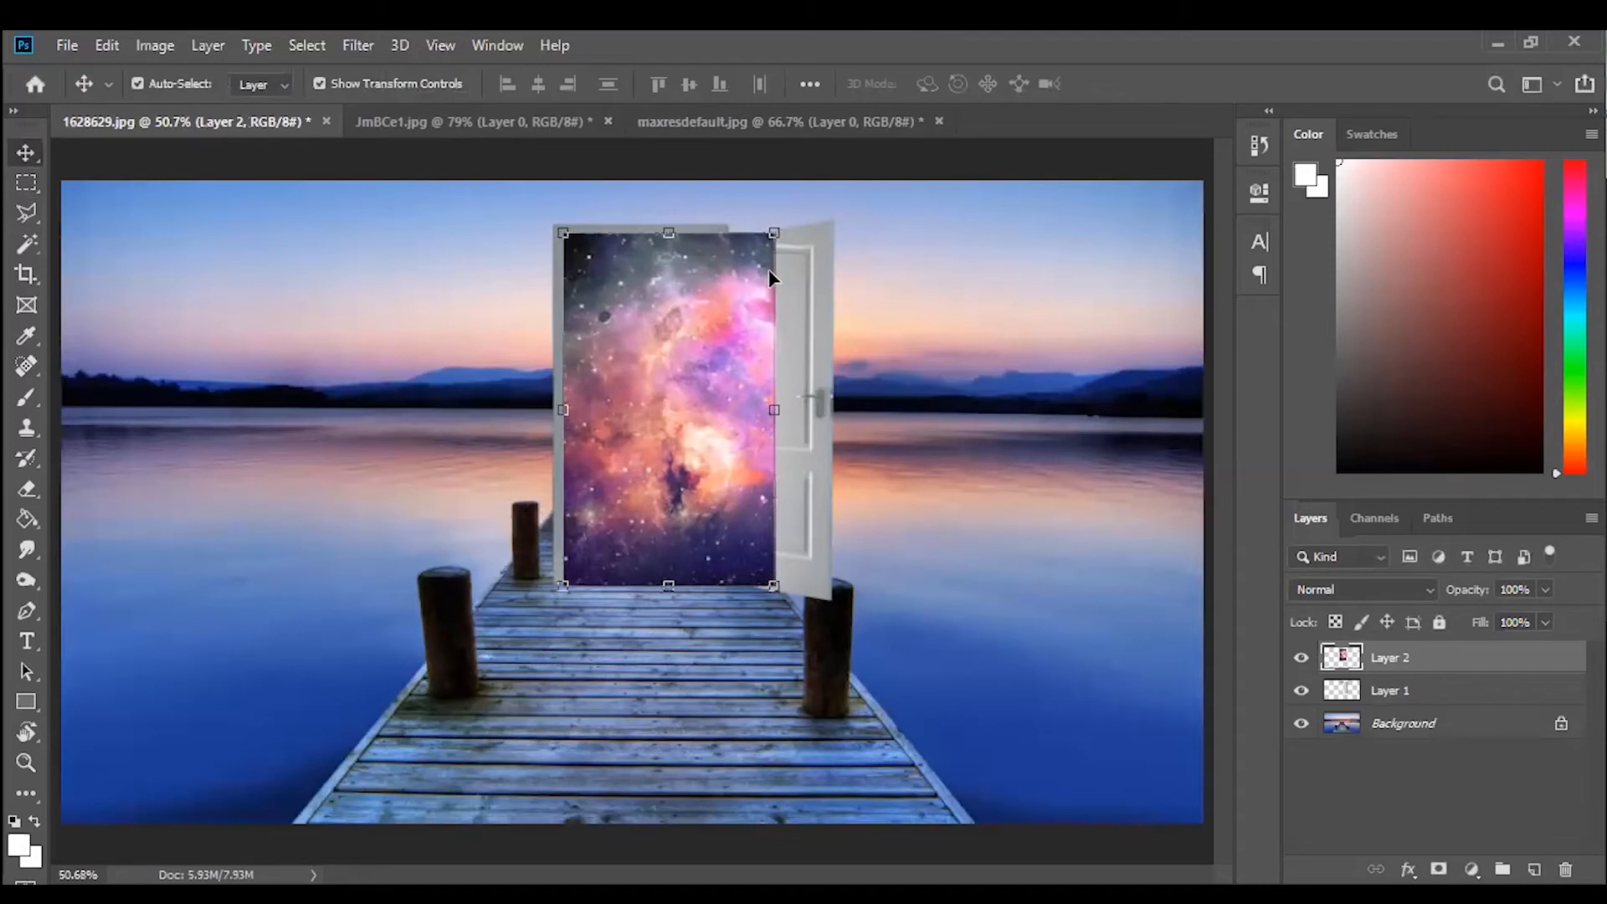
Move the galaxy layer beneath the door layer so the open door overlaps the galaxy.
left_click(947, 364)
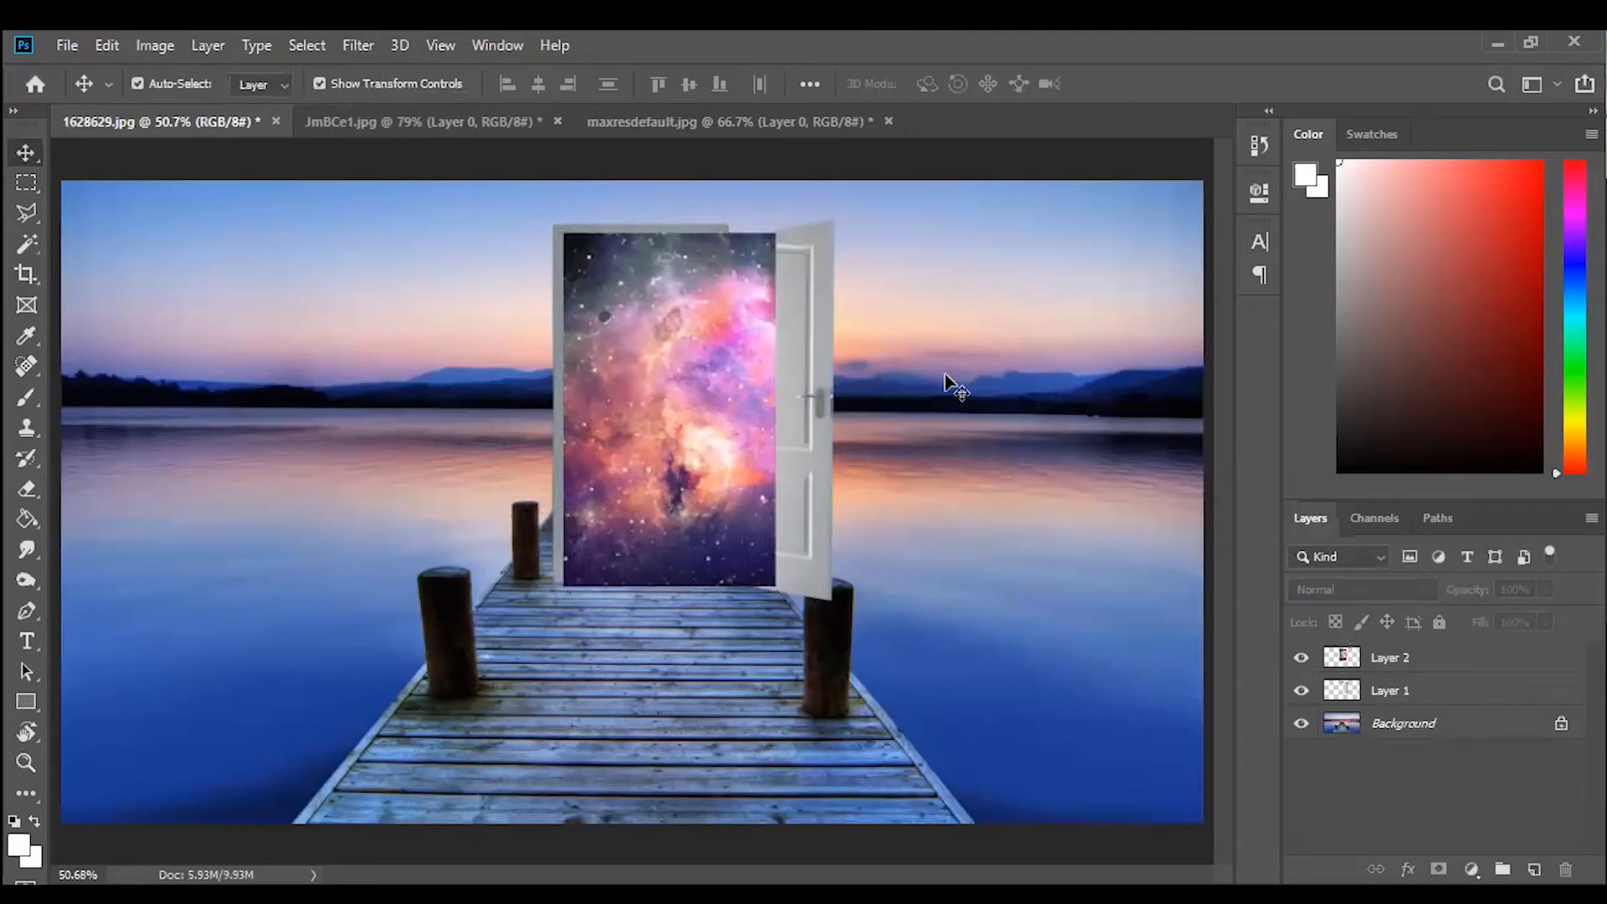
left_click(674, 370)
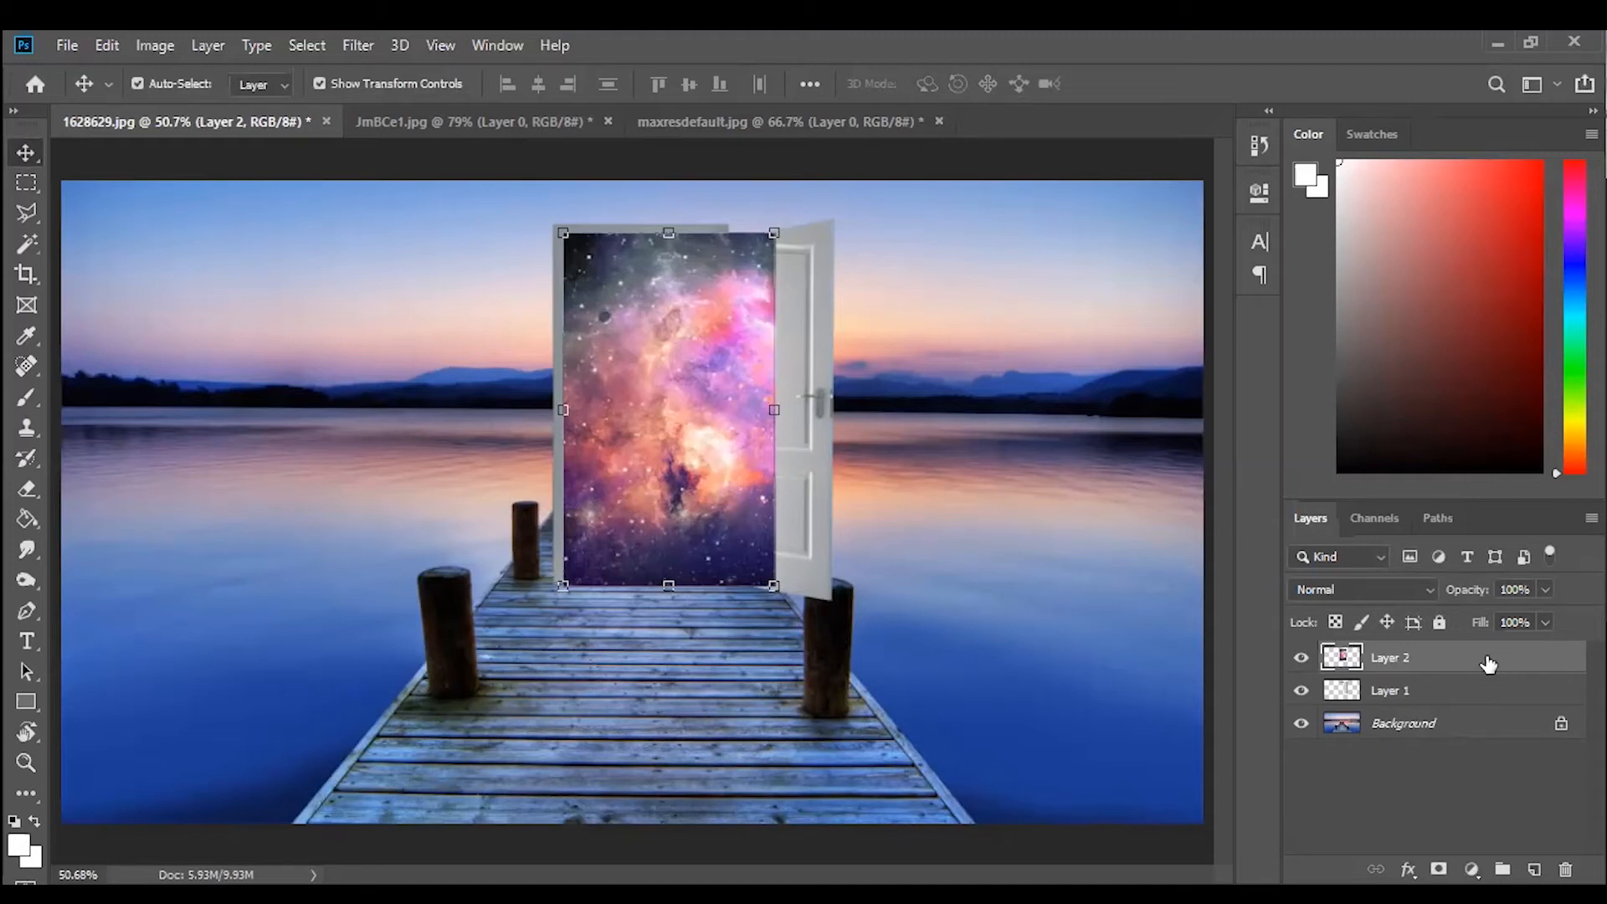
left_click_drag(1489, 662, 1488, 709)
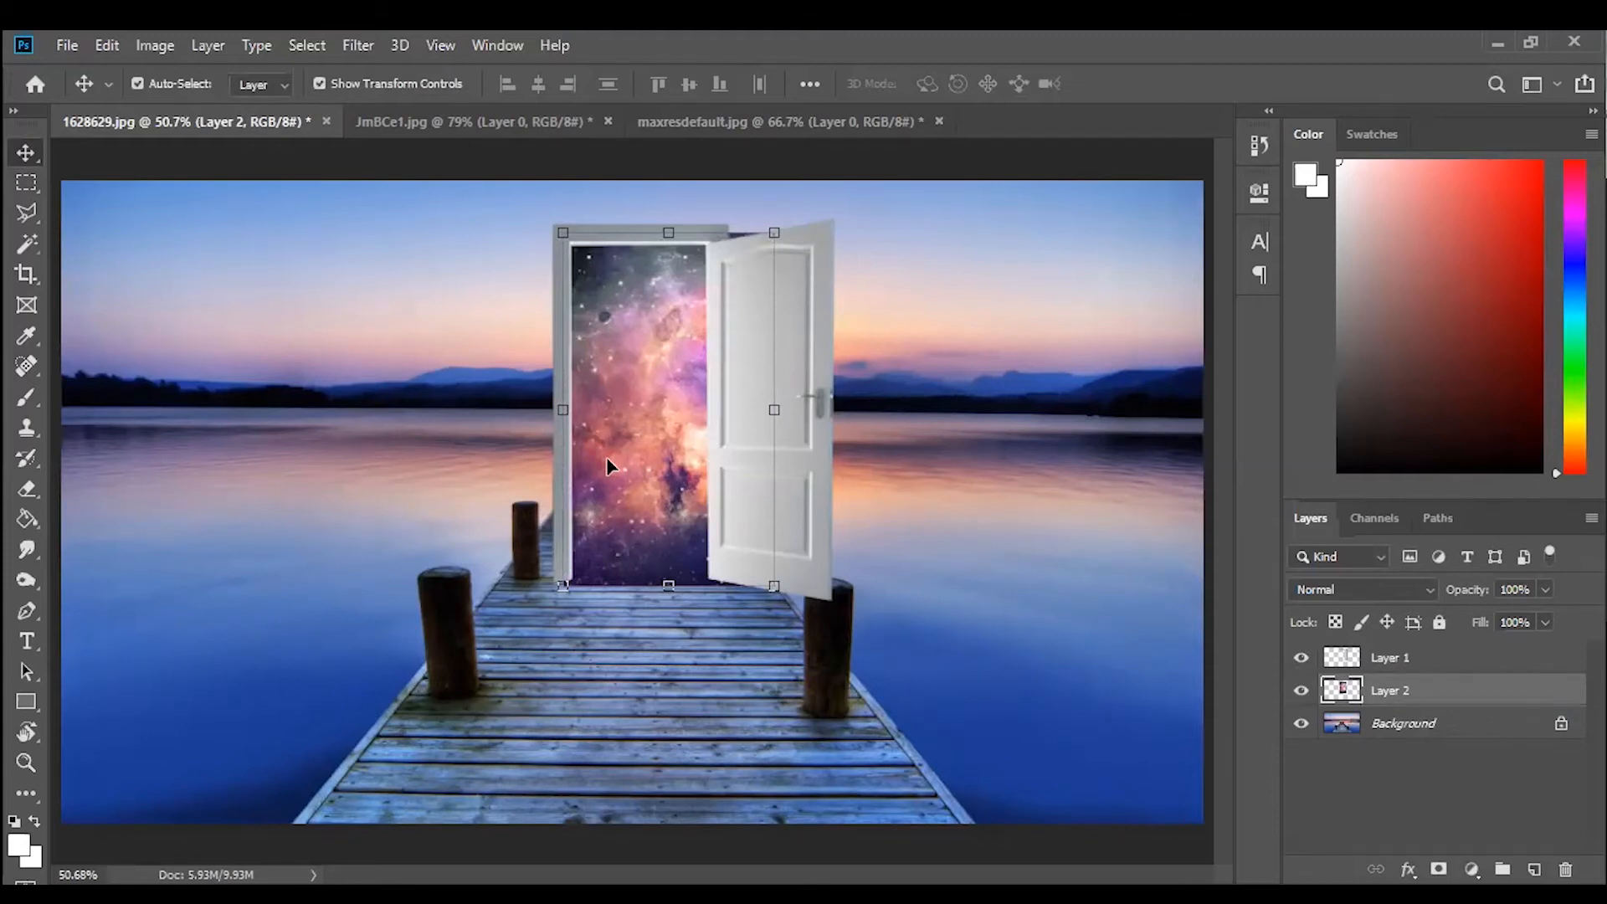
Erase the excess galaxy showing above and behind the open door with a hard round 70 px Eraser on Layer 2.
key("ctrl+plus")
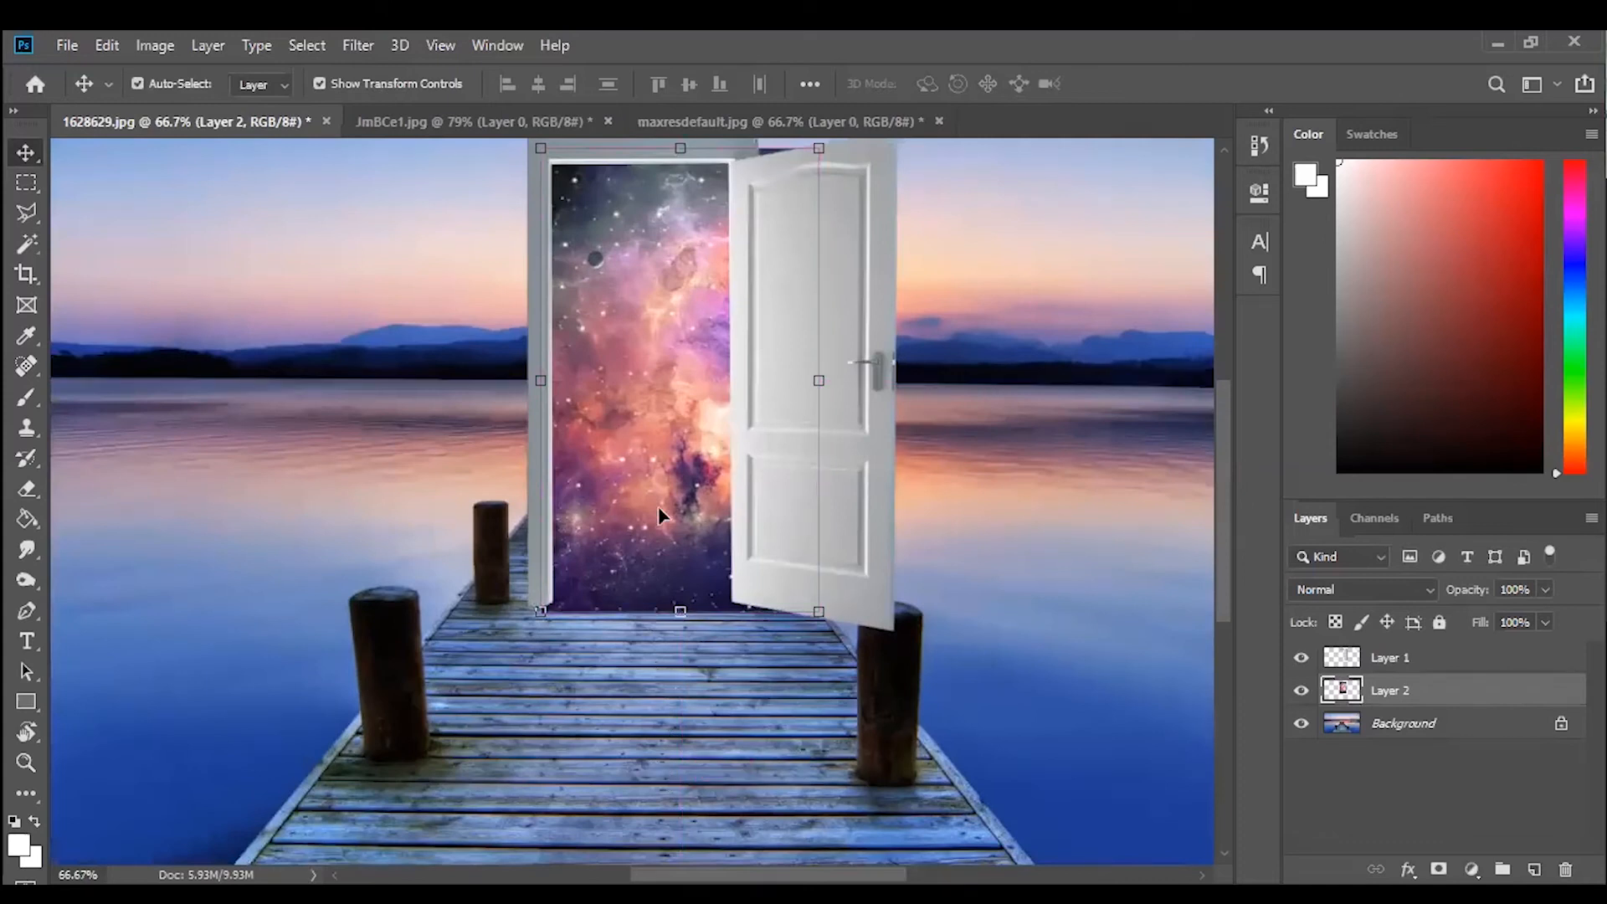
scroll(659, 509, "up", 1)
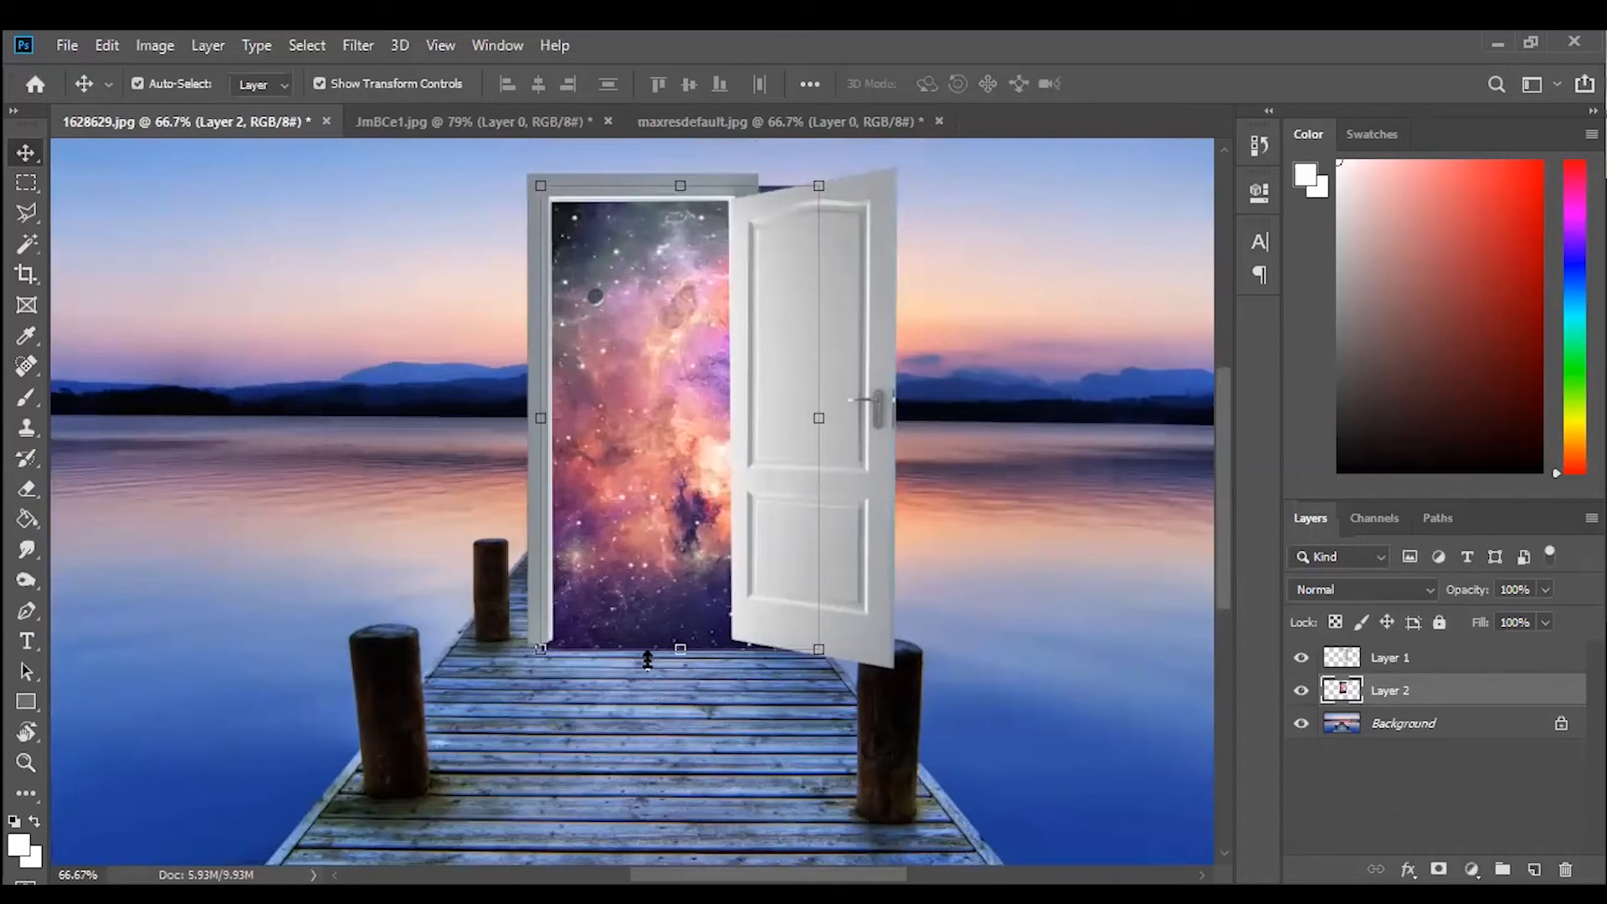
key("ctrl+plus")
scroll(738, 626, "down", 1)
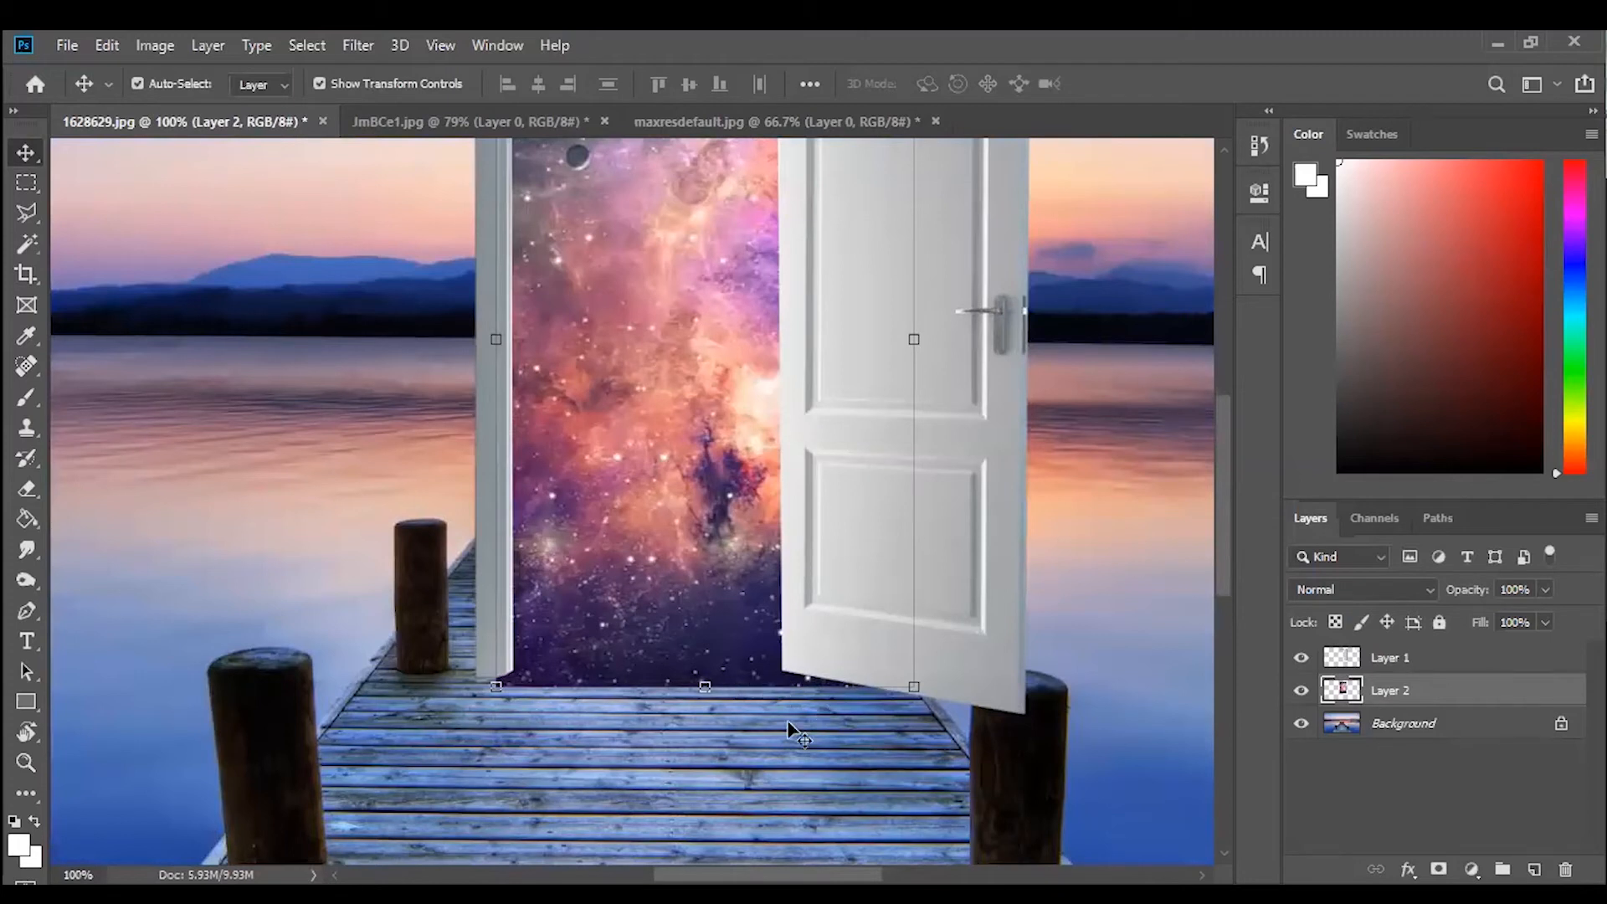
scroll(784, 675, "up", 5)
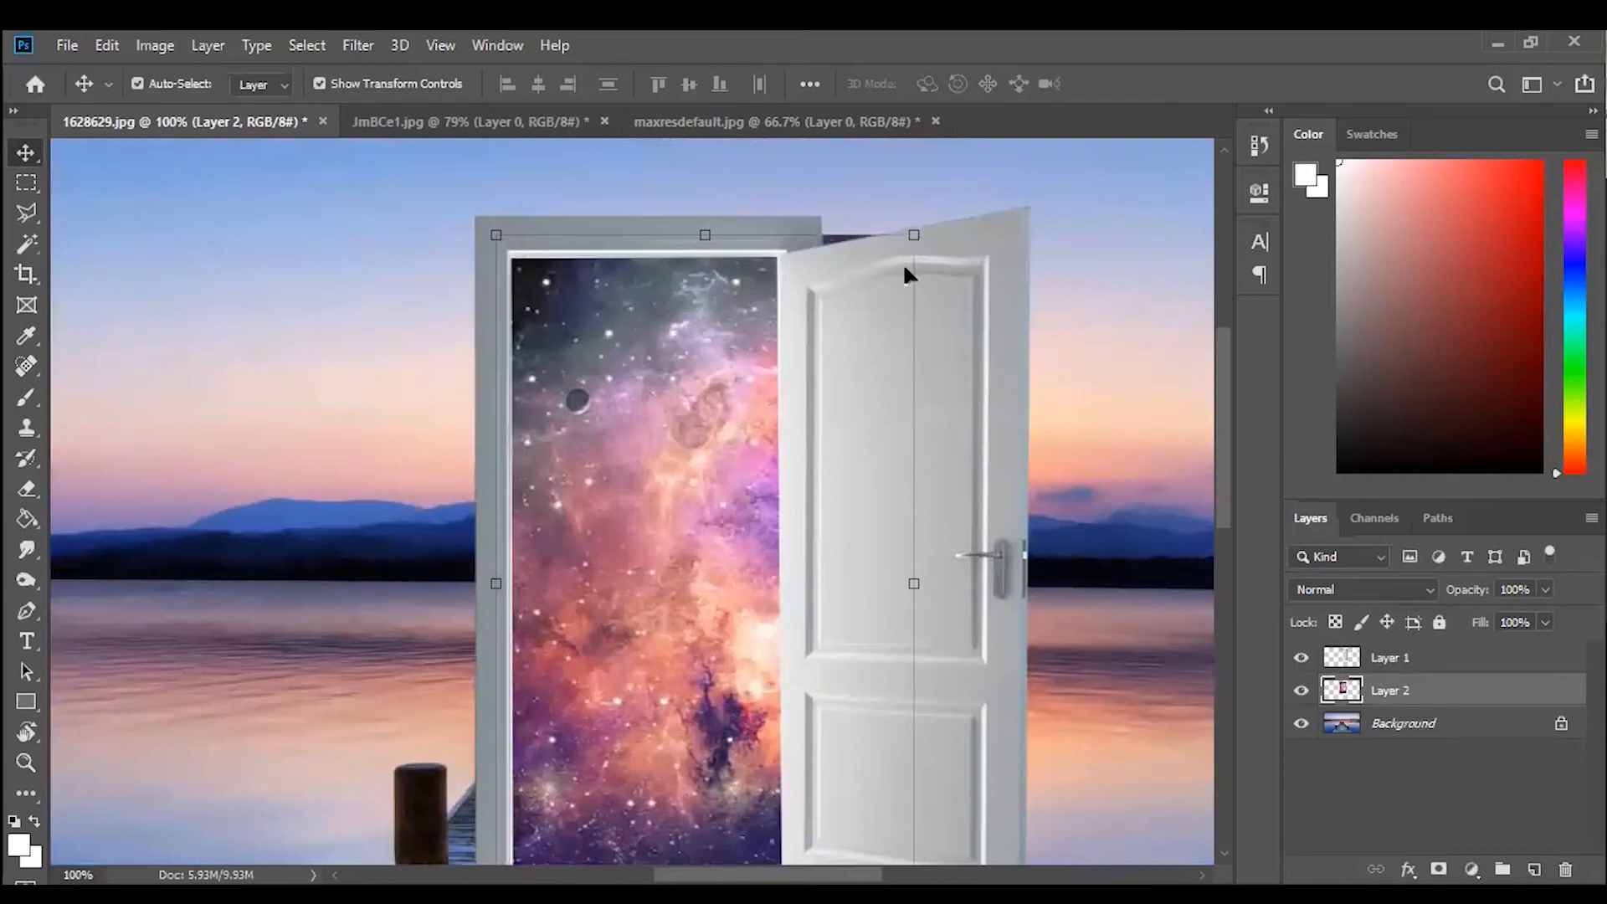
left_click(31, 488)
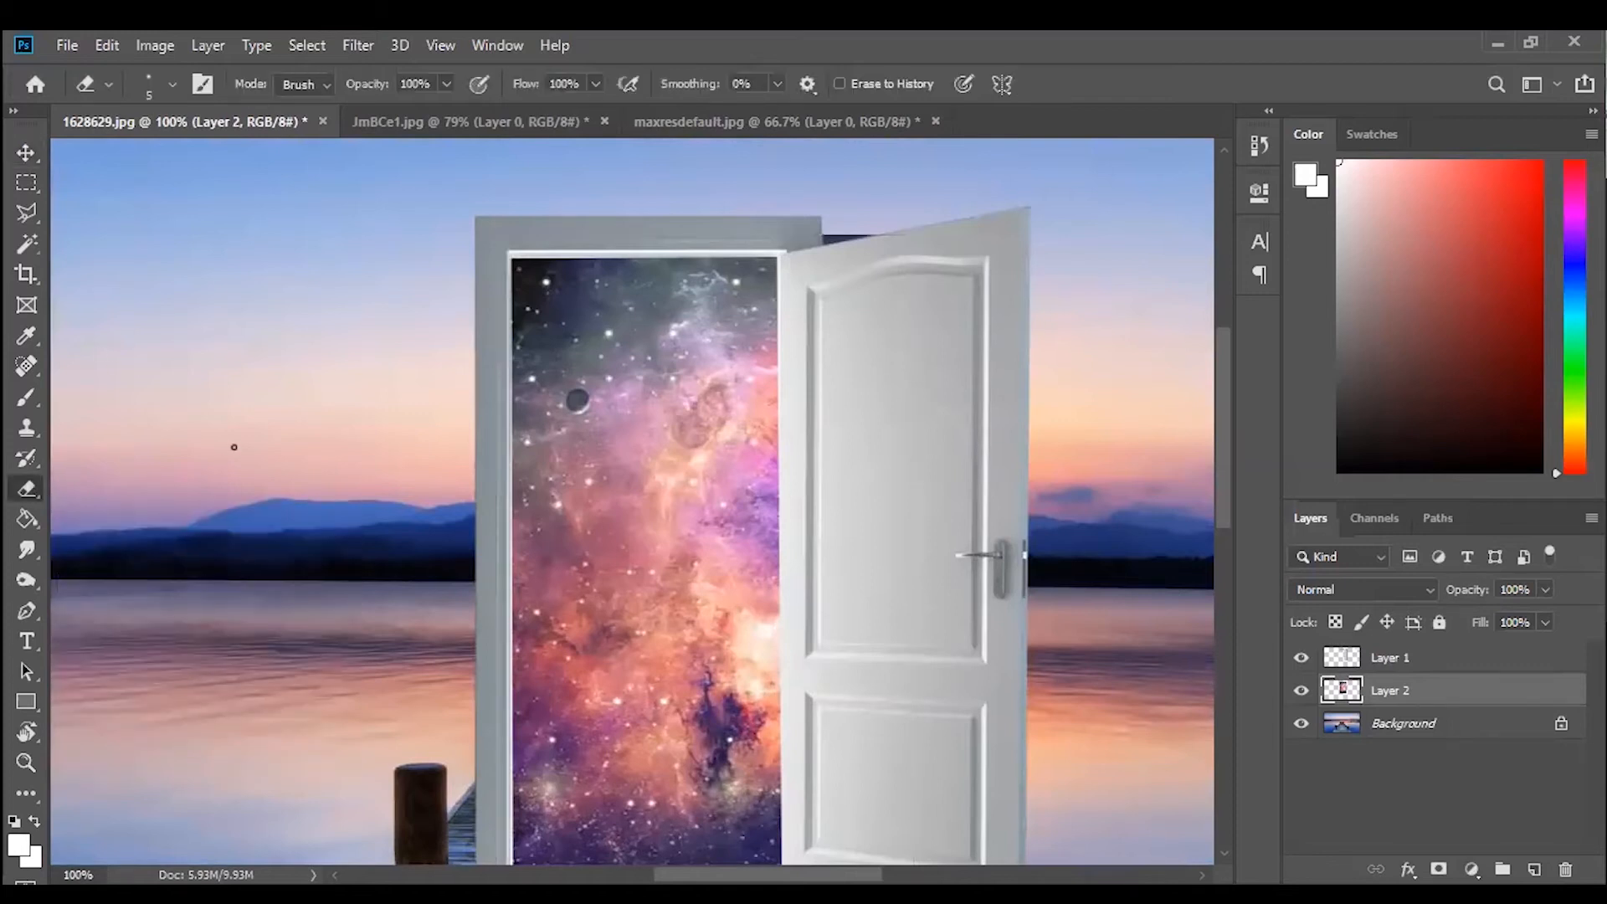
key("bracketright")
key("bracketright")
key("bracketright")
key("bracketright")
key("bracketright")
key("bracketright")
key("bracketright")
key("bracketright")
key("bracketright")
key("bracketright")
left_click(174, 82)
left_click(142, 317)
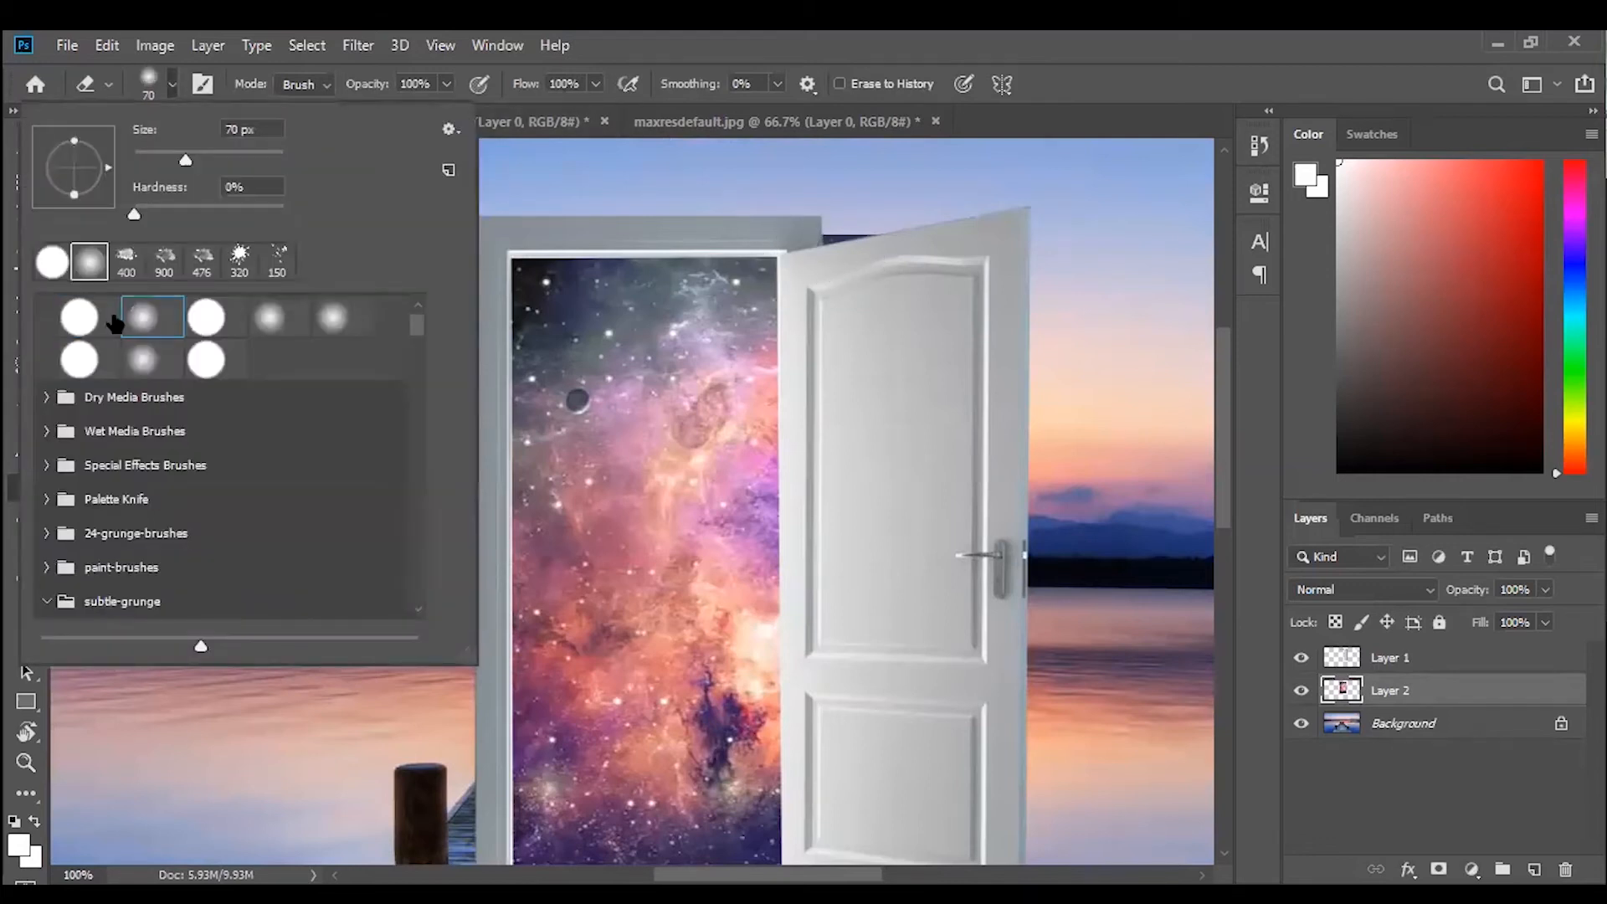
left_click(80, 318)
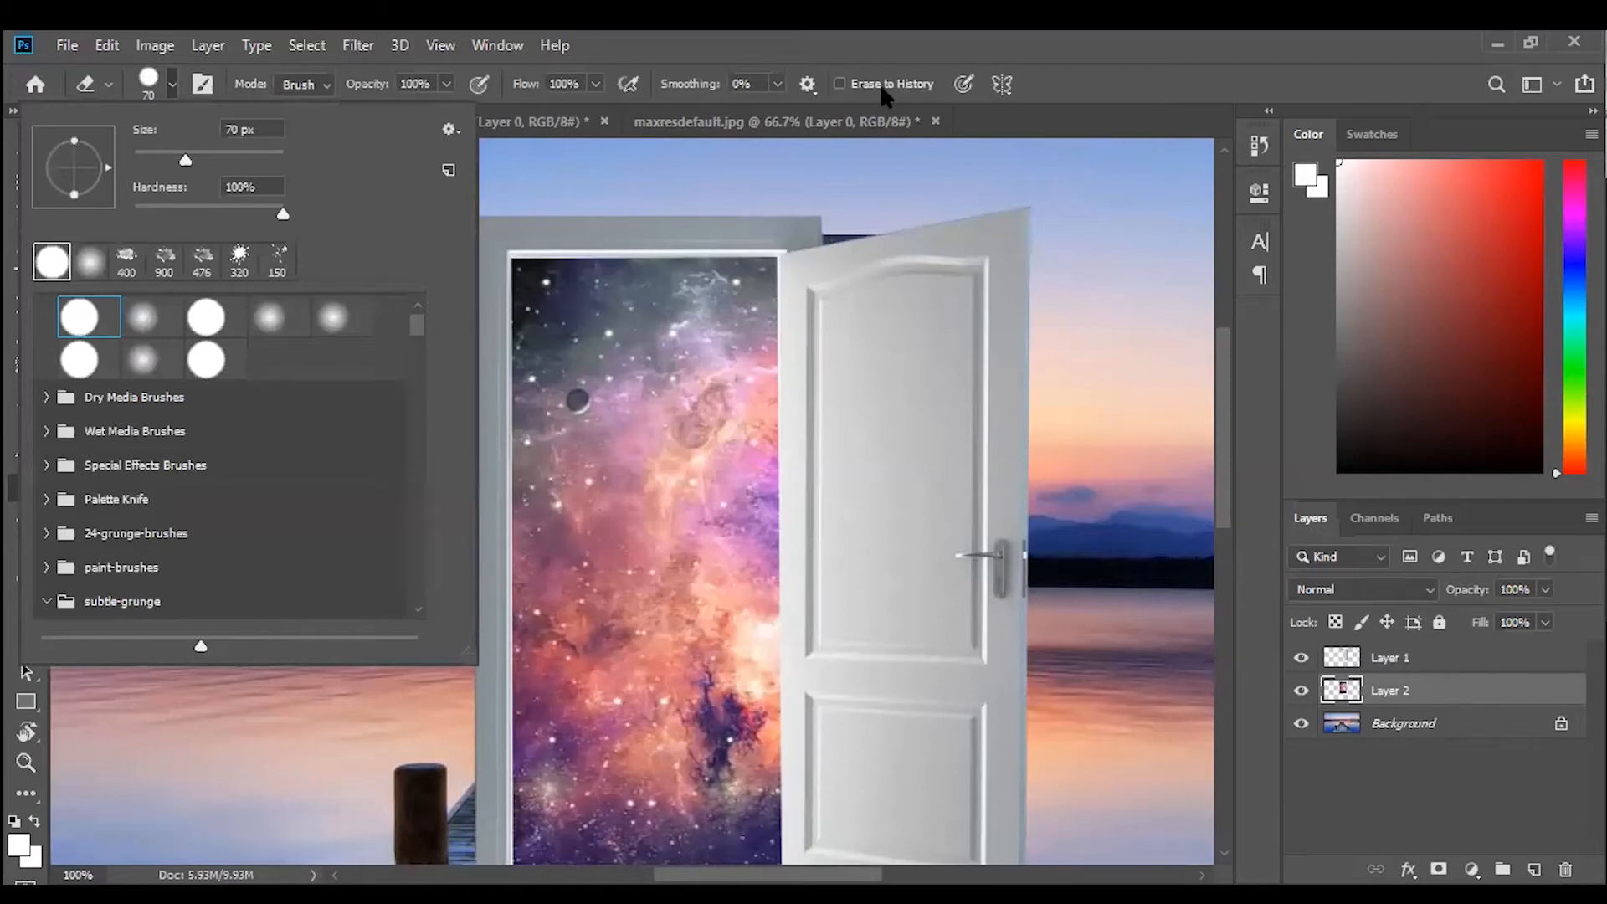
left_click(1149, 261)
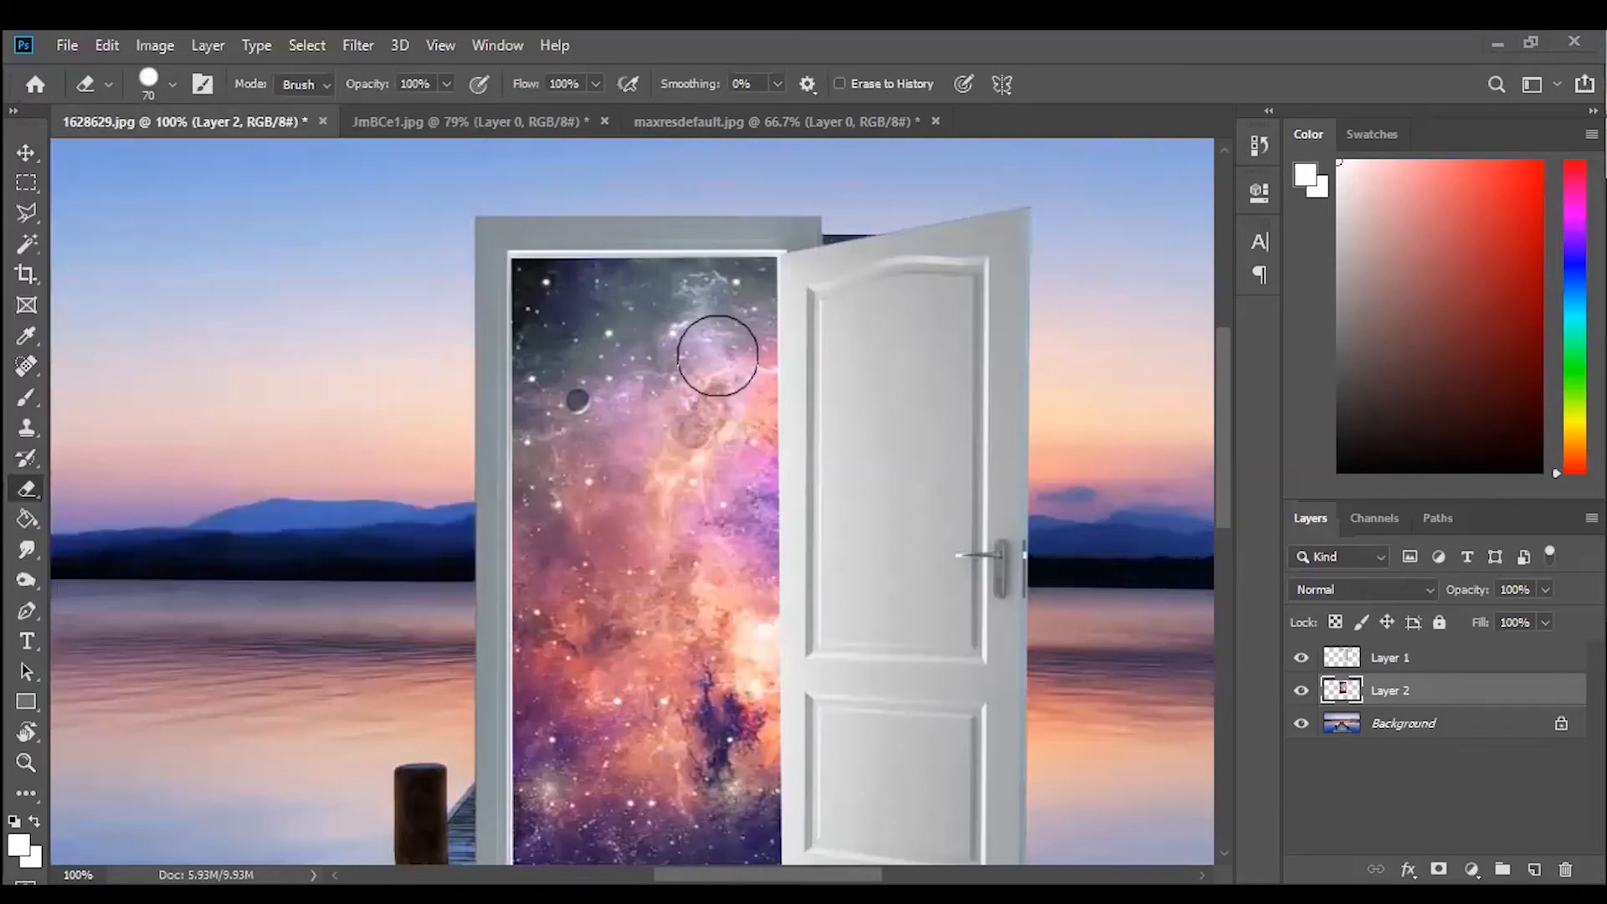
left_click(1300, 692)
left_click(1300, 692)
left_click_drag(873, 252, 818, 197)
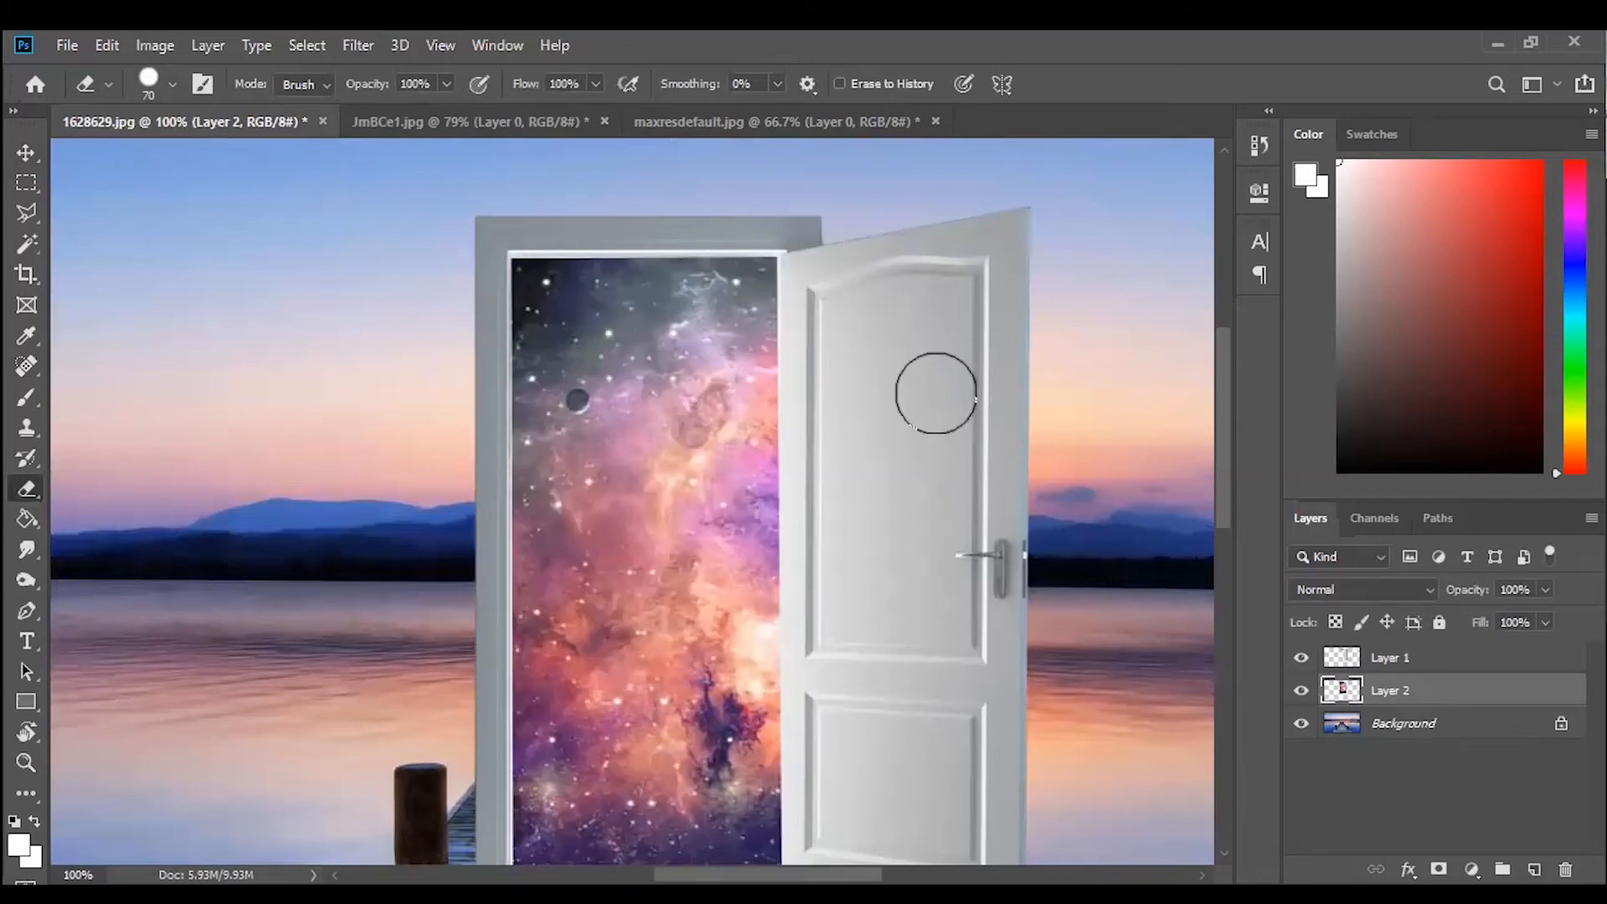
Fade the galaxy's lower edge into the pier planks at the doorway with a soft round 150 px Eraser.
scroll(936, 394, "down", 1)
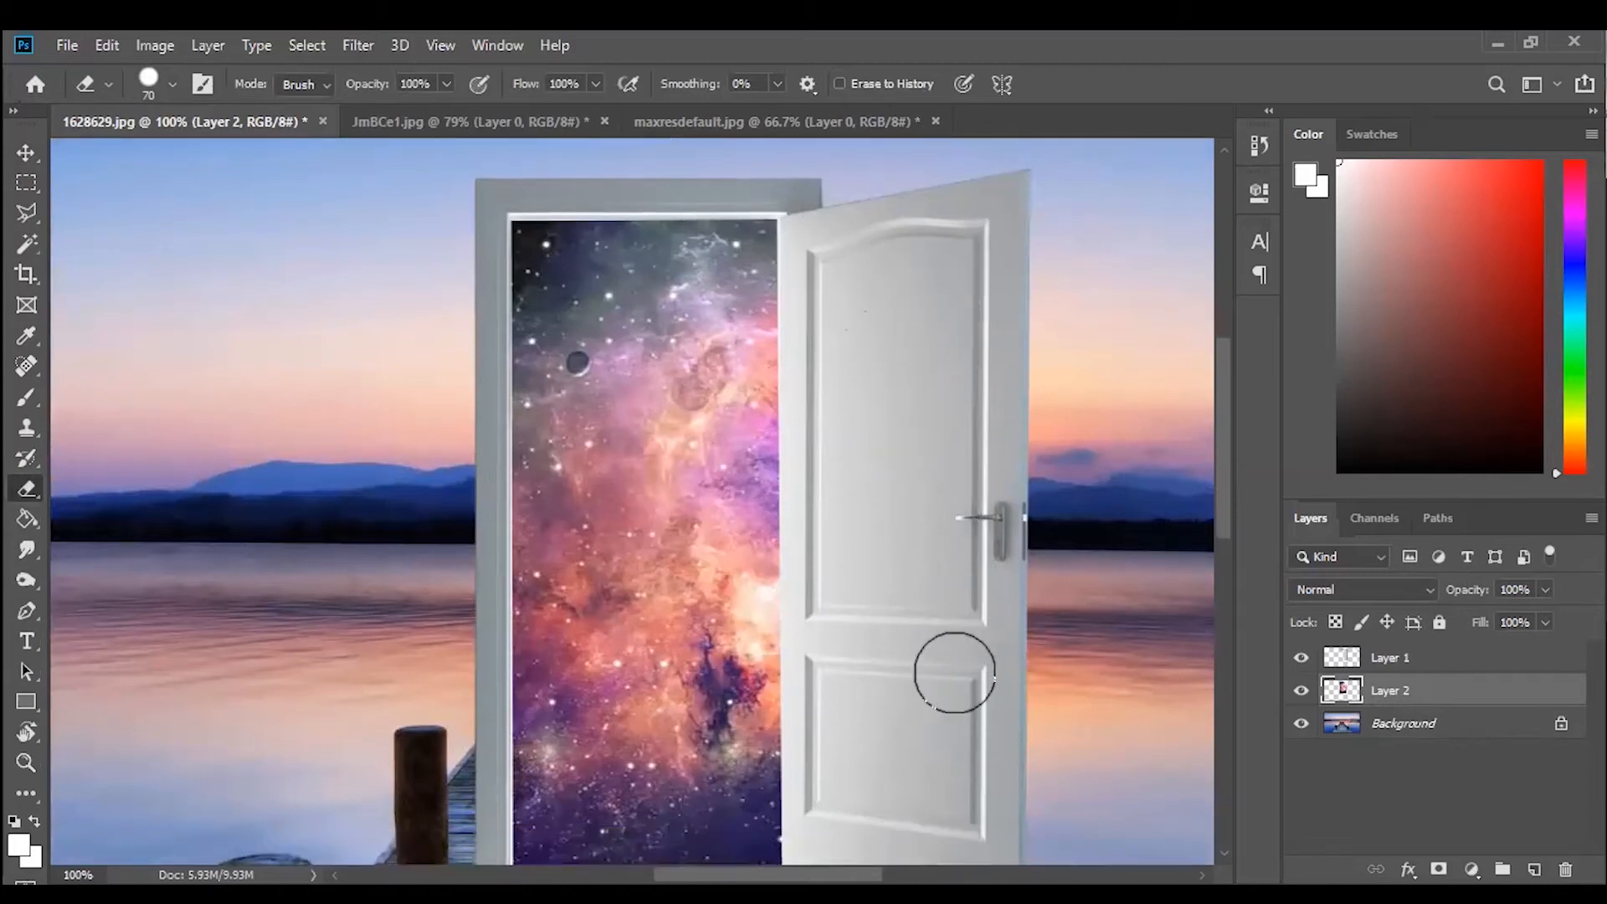
scroll(953, 670, "down", 3)
scroll(955, 672, "down", 1)
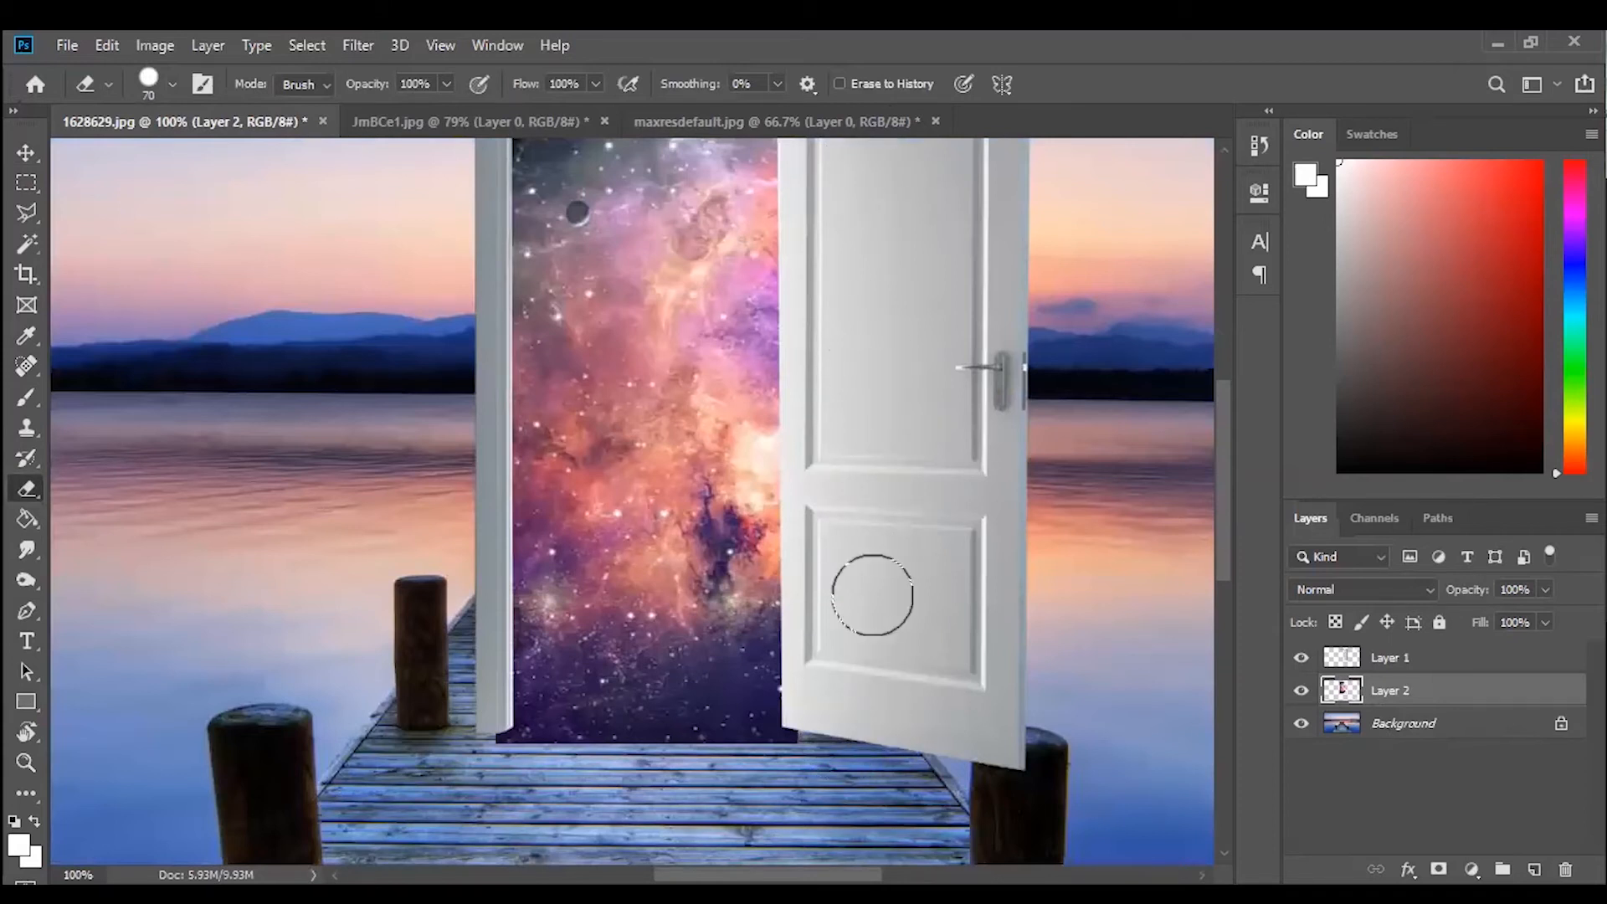
scroll(870, 590, "up", 2)
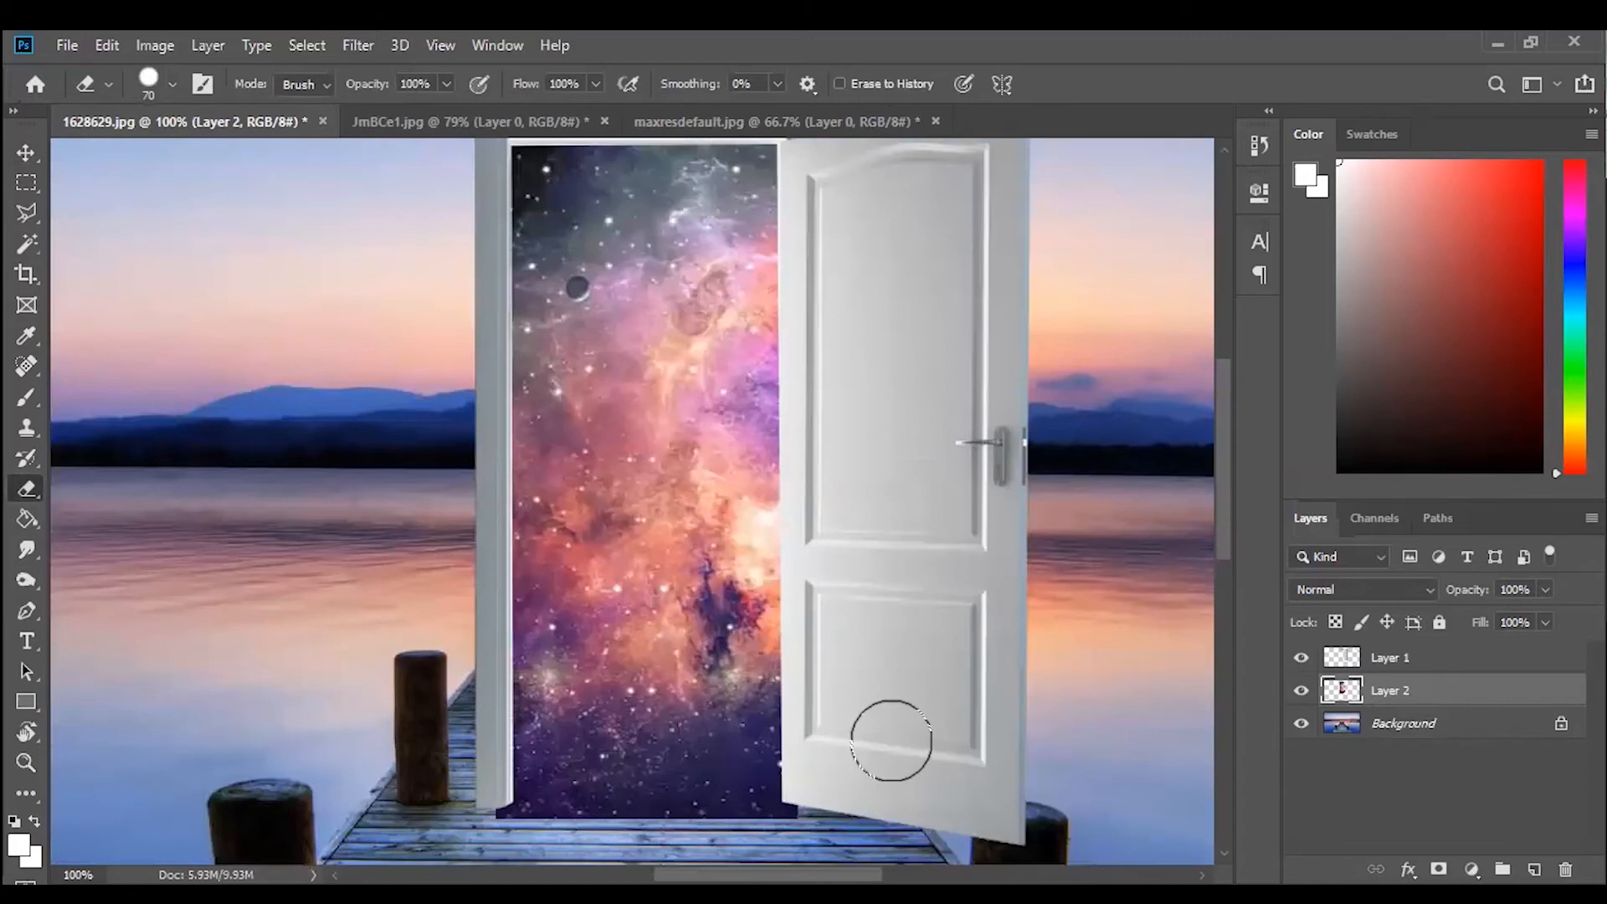
scroll(891, 740, "up", 1)
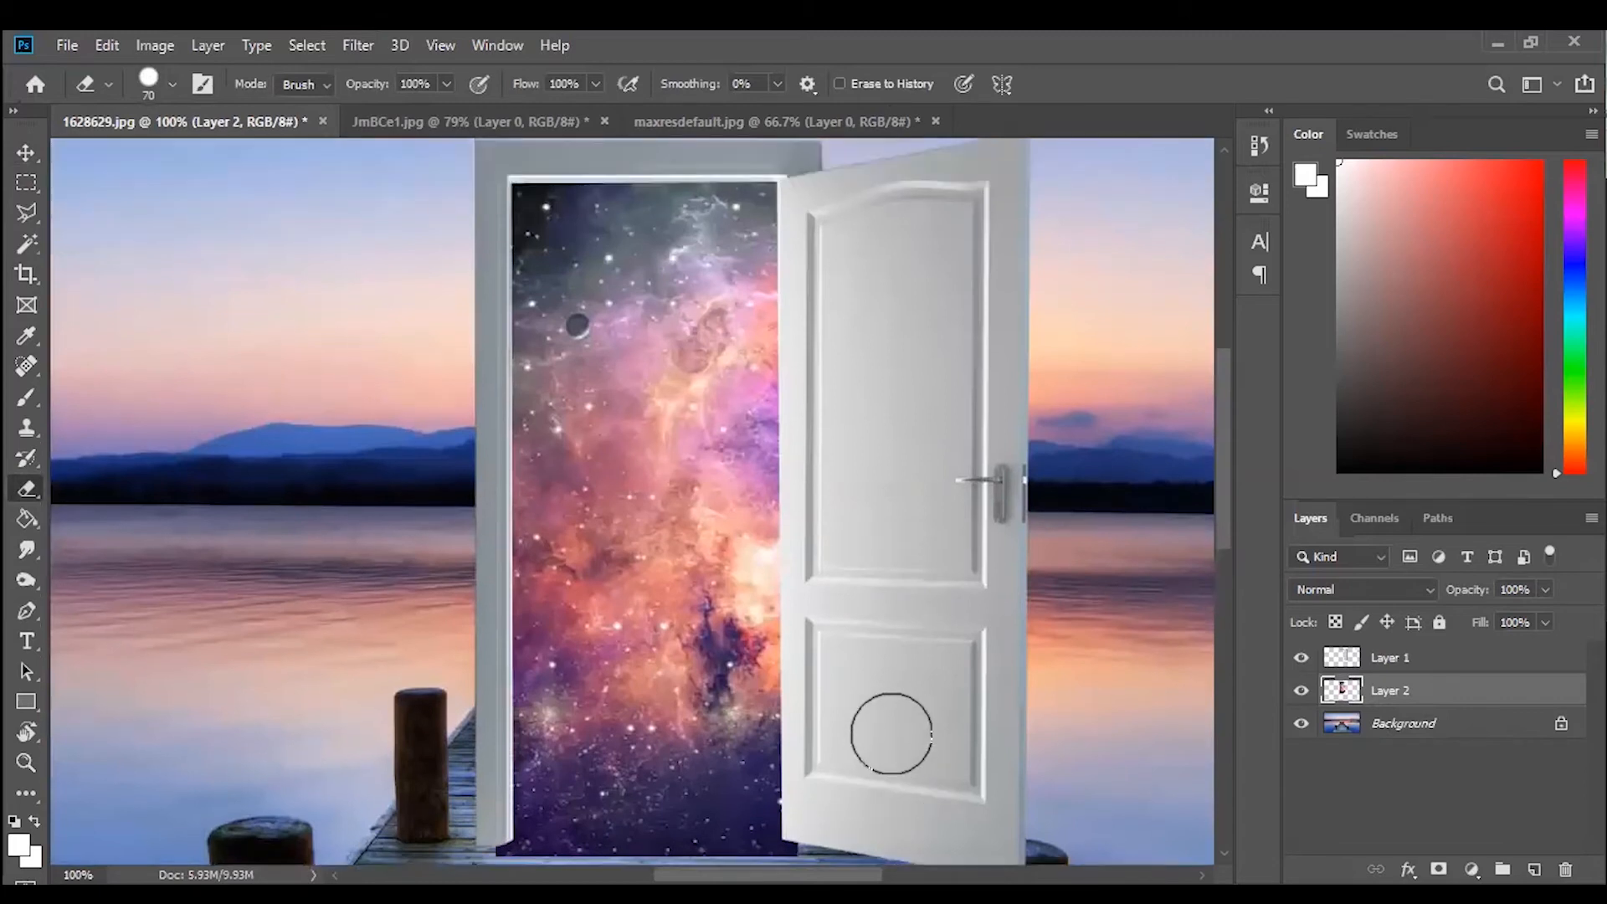
scroll(892, 732, "down", 1)
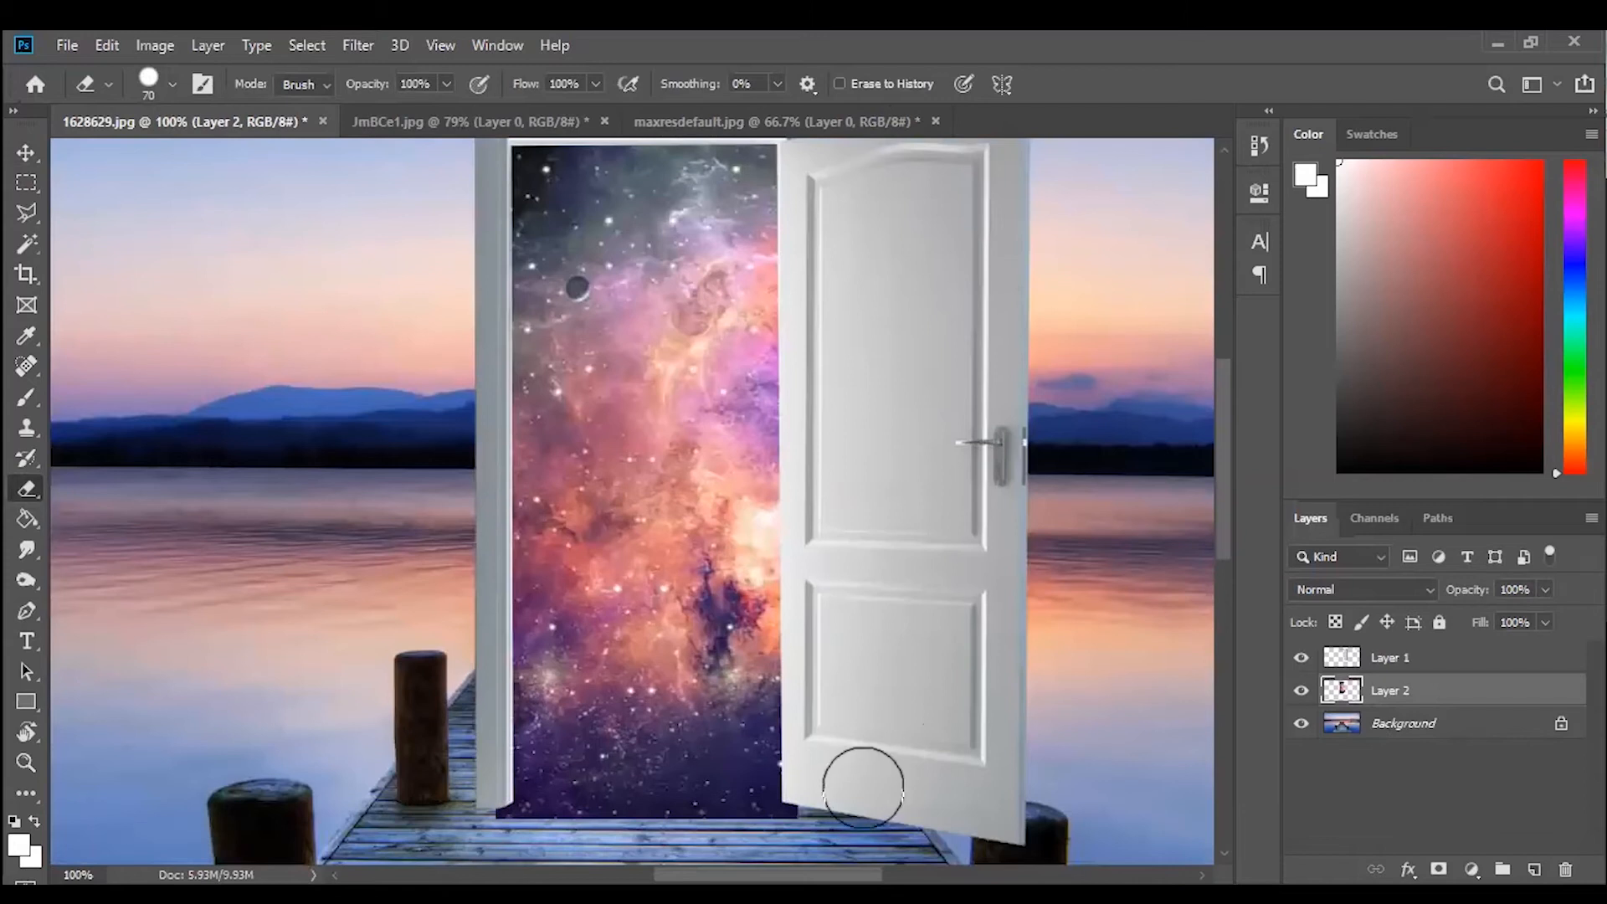
scroll(858, 783, "down", 1)
scroll(854, 791, "down", 1)
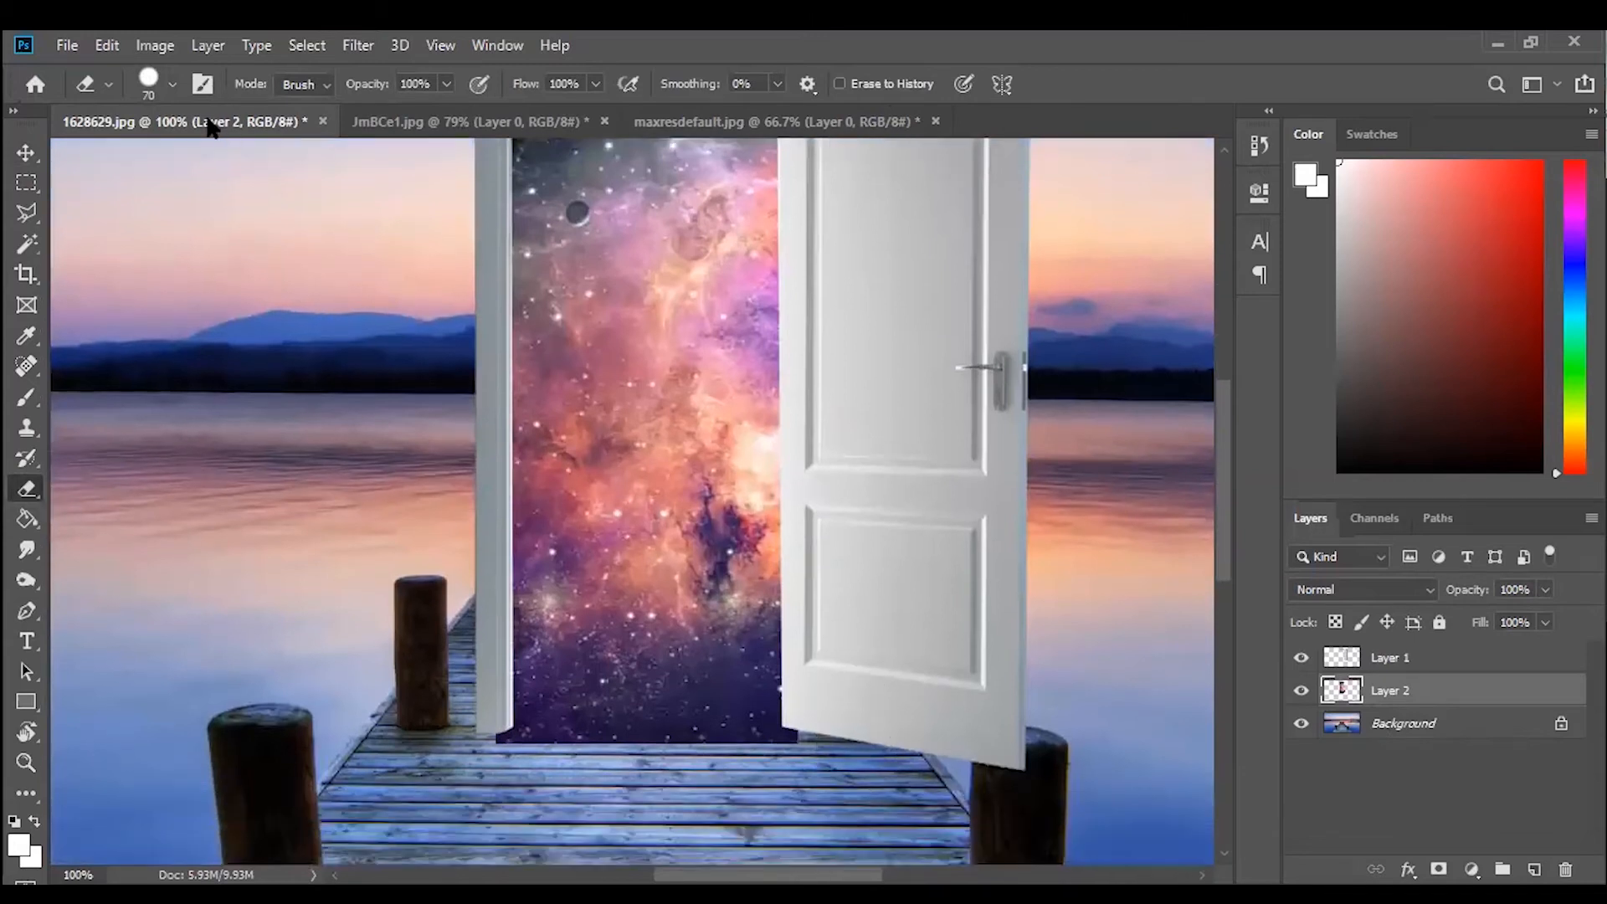
left_click(171, 84)
left_click(140, 325)
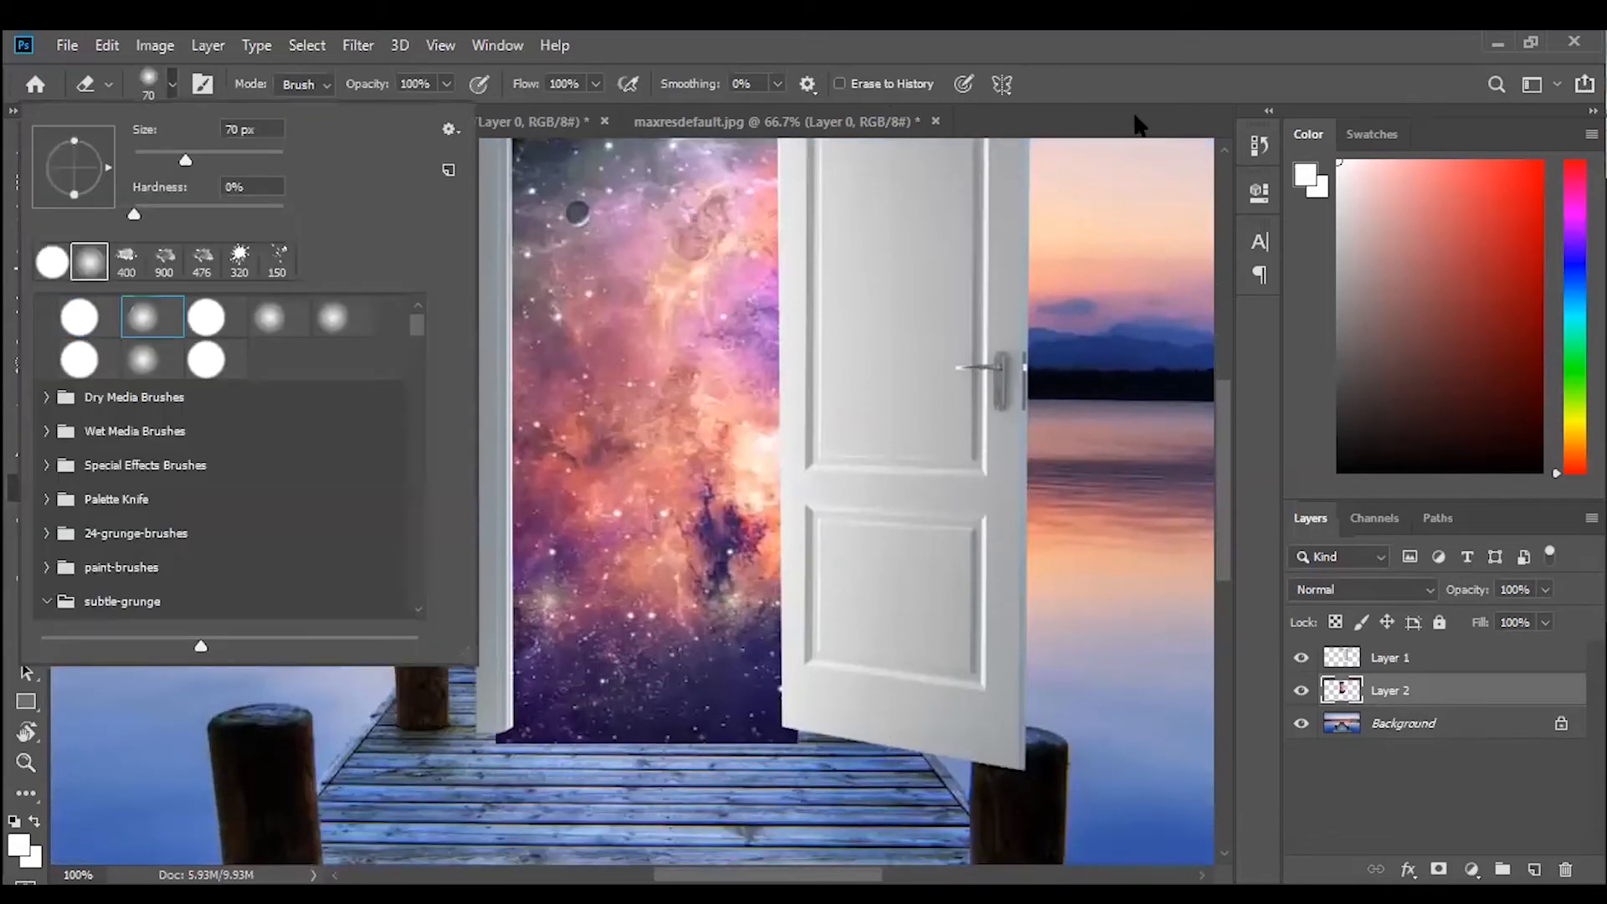
left_click(1147, 75)
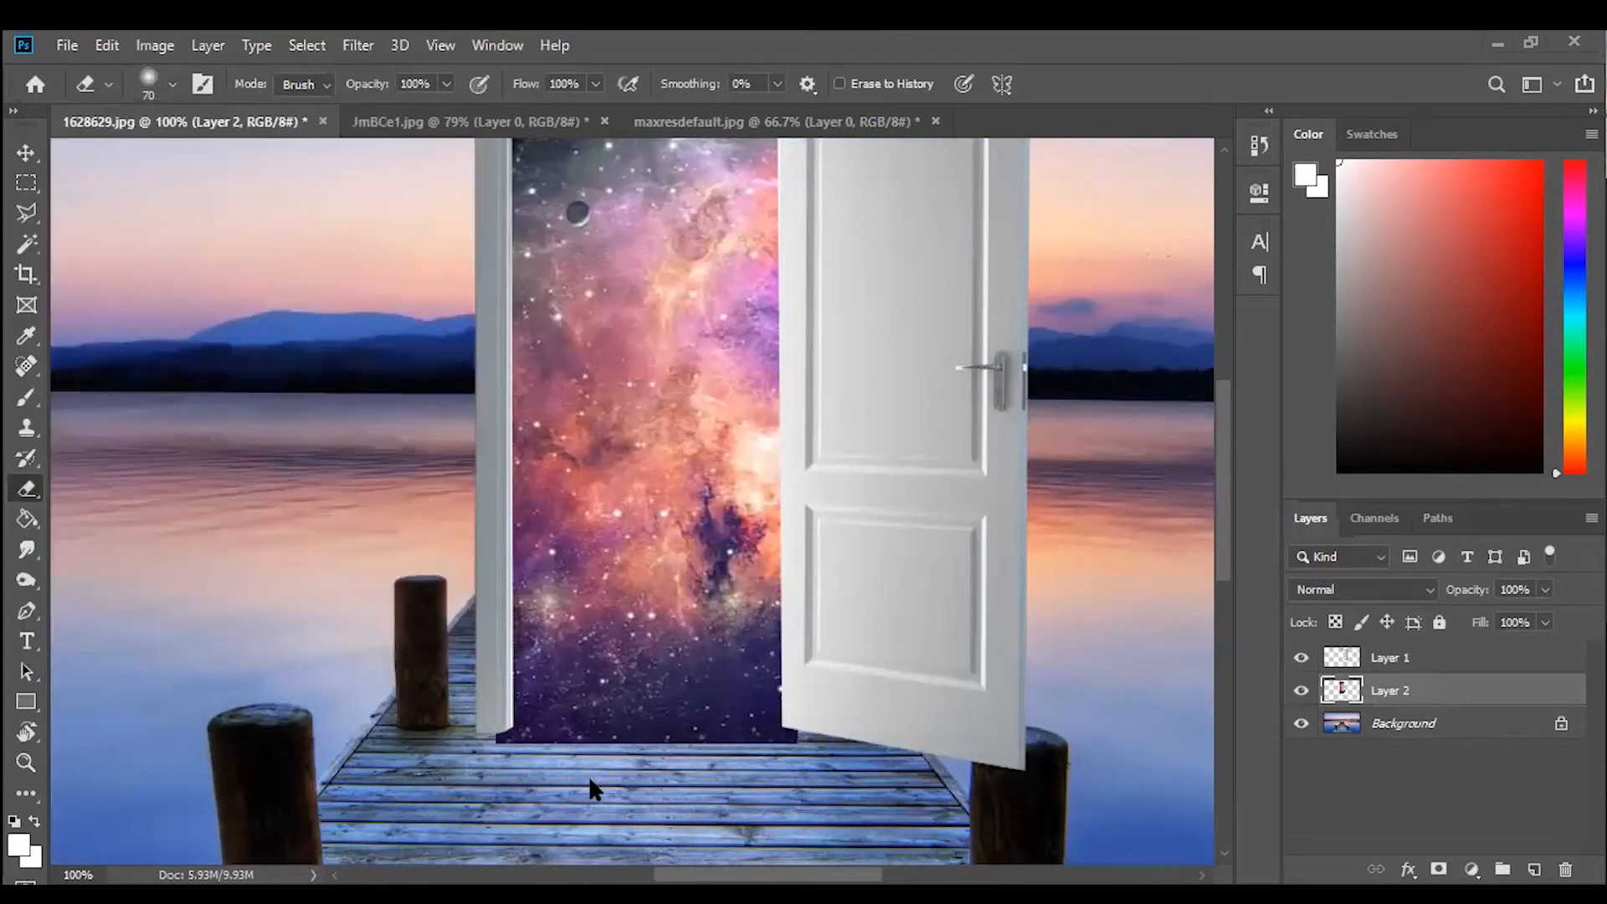
scroll(581, 787, "down", 3)
key("bracketright")
key("bracketright")
key("bracketright")
key("bracketright")
key("bracketright")
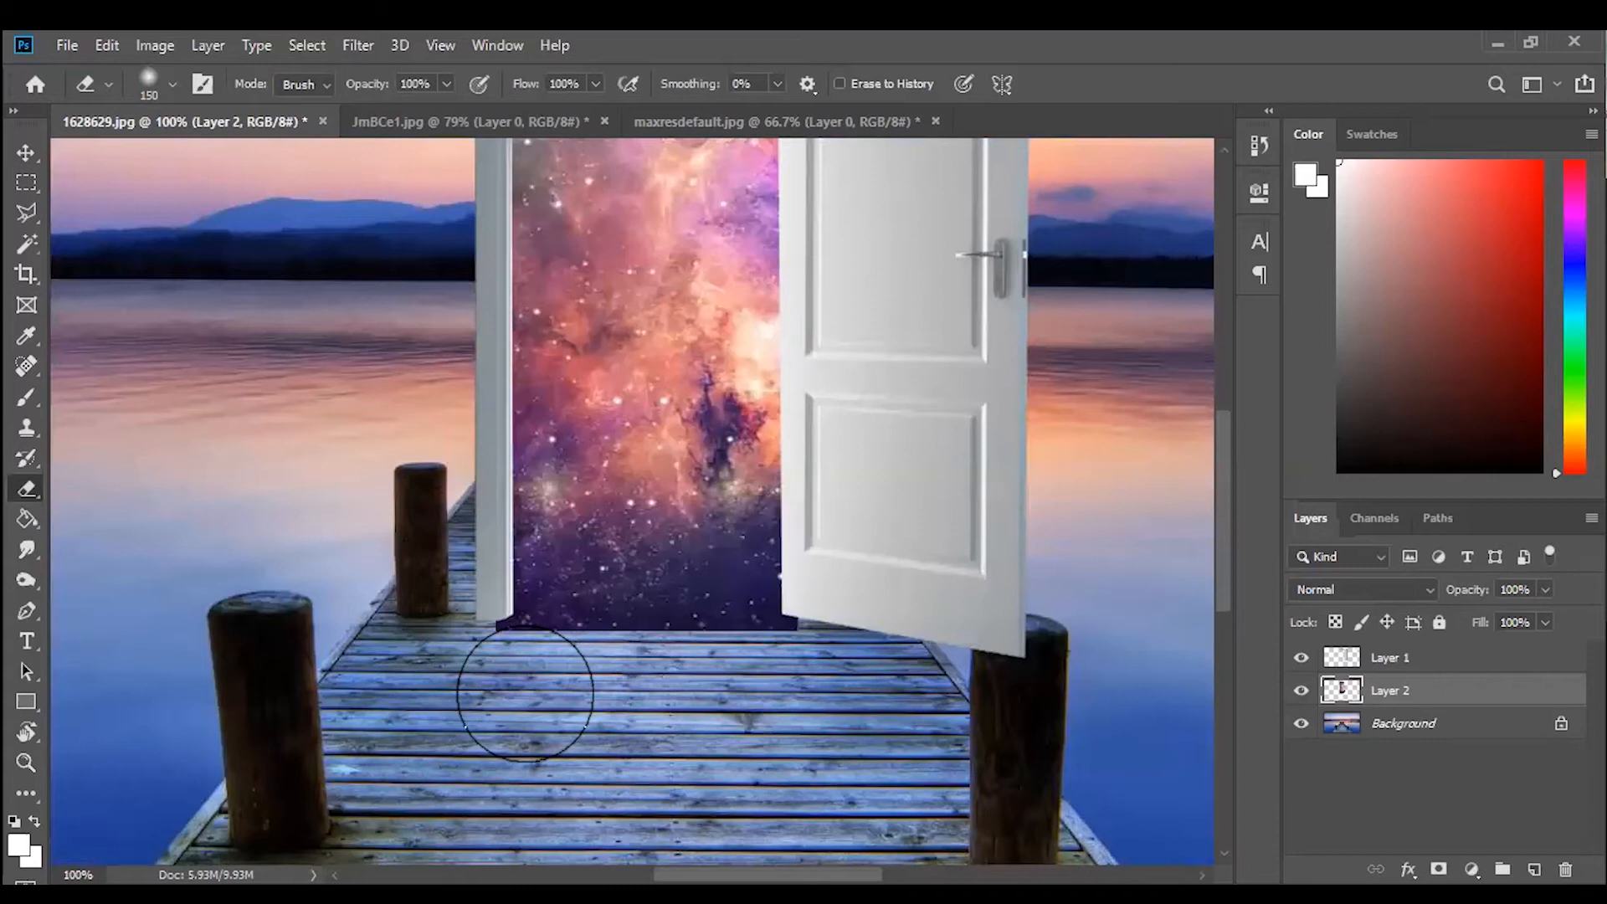
mouse_move(512, 694)
left_mouse_down()
mouse_move(460, 721)
mouse_move(472, 698)
mouse_move(579, 719)
mouse_move(793, 709)
mouse_move(851, 659)
mouse_move(848, 646)
mouse_move(816, 689)
mouse_move(685, 715)
mouse_move(526, 695)
mouse_move(488, 688)
left_mouse_up()
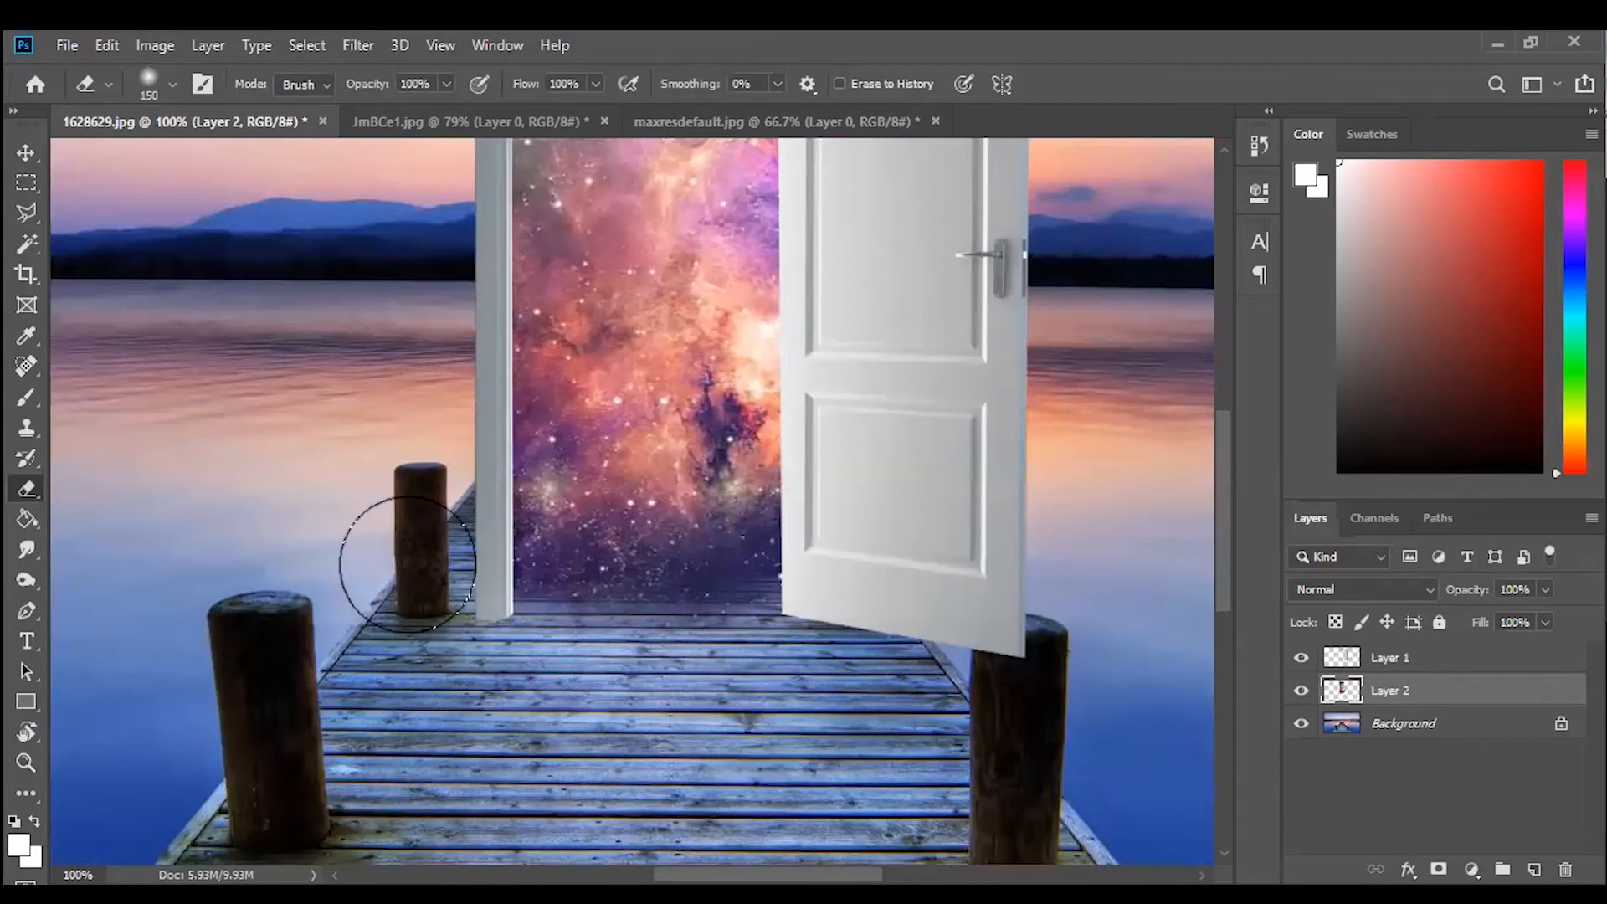
left_click(437, 601)
Check the blended doorway and compare the image with the galaxy and door layers hidden and shown.
scroll(335, 657, "up", 3)
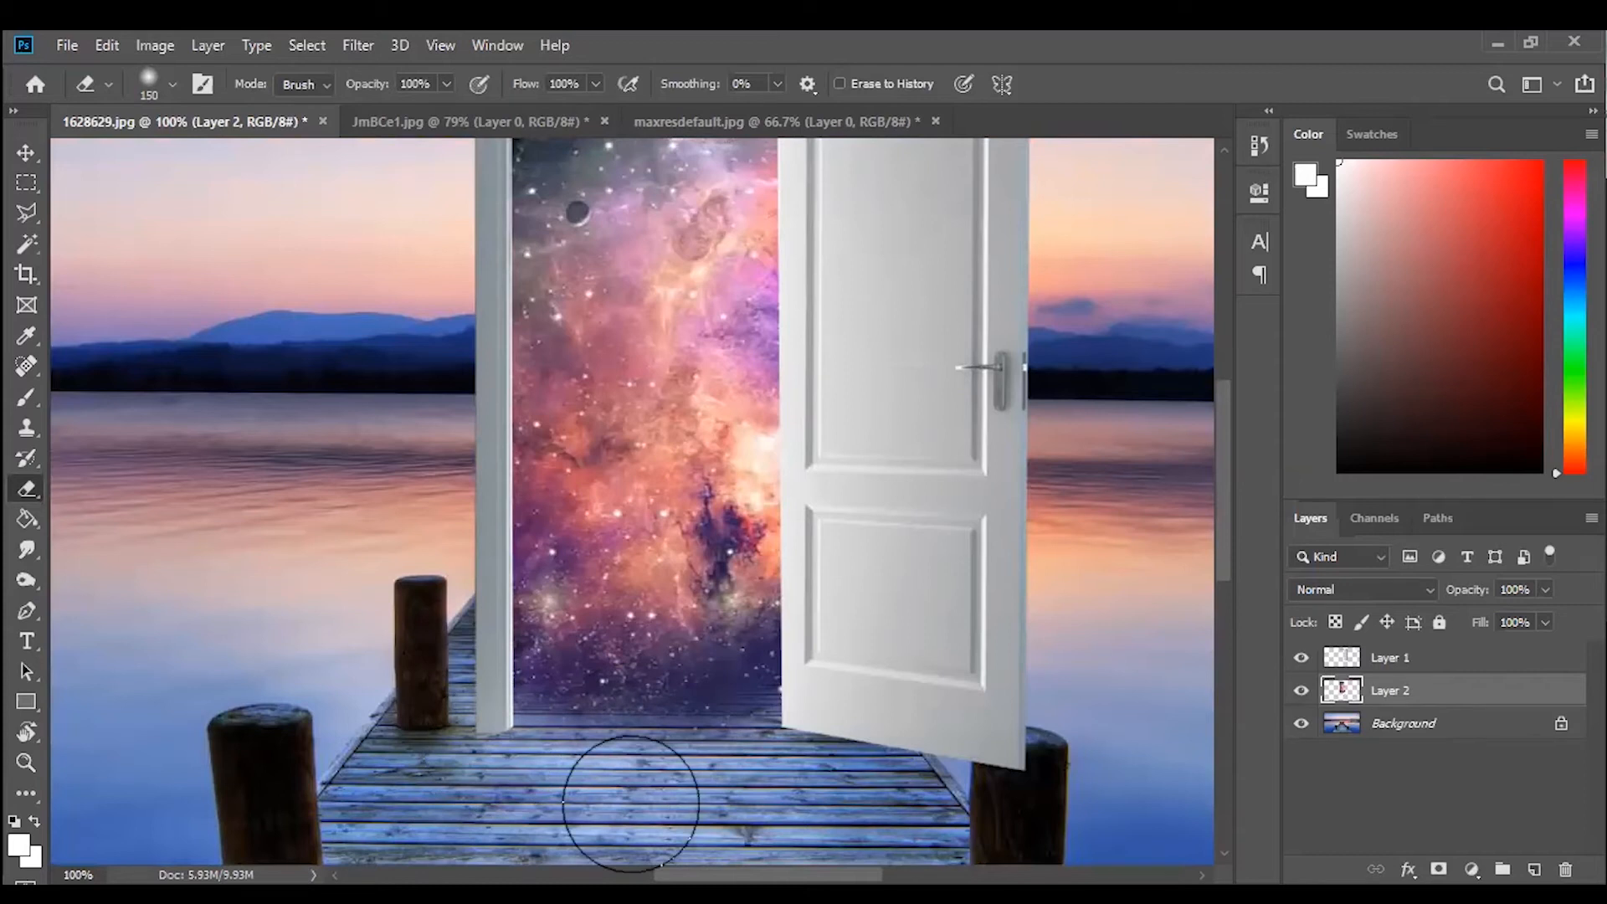
scroll(657, 772, "up", 1)
scroll(677, 774, "up", 3)
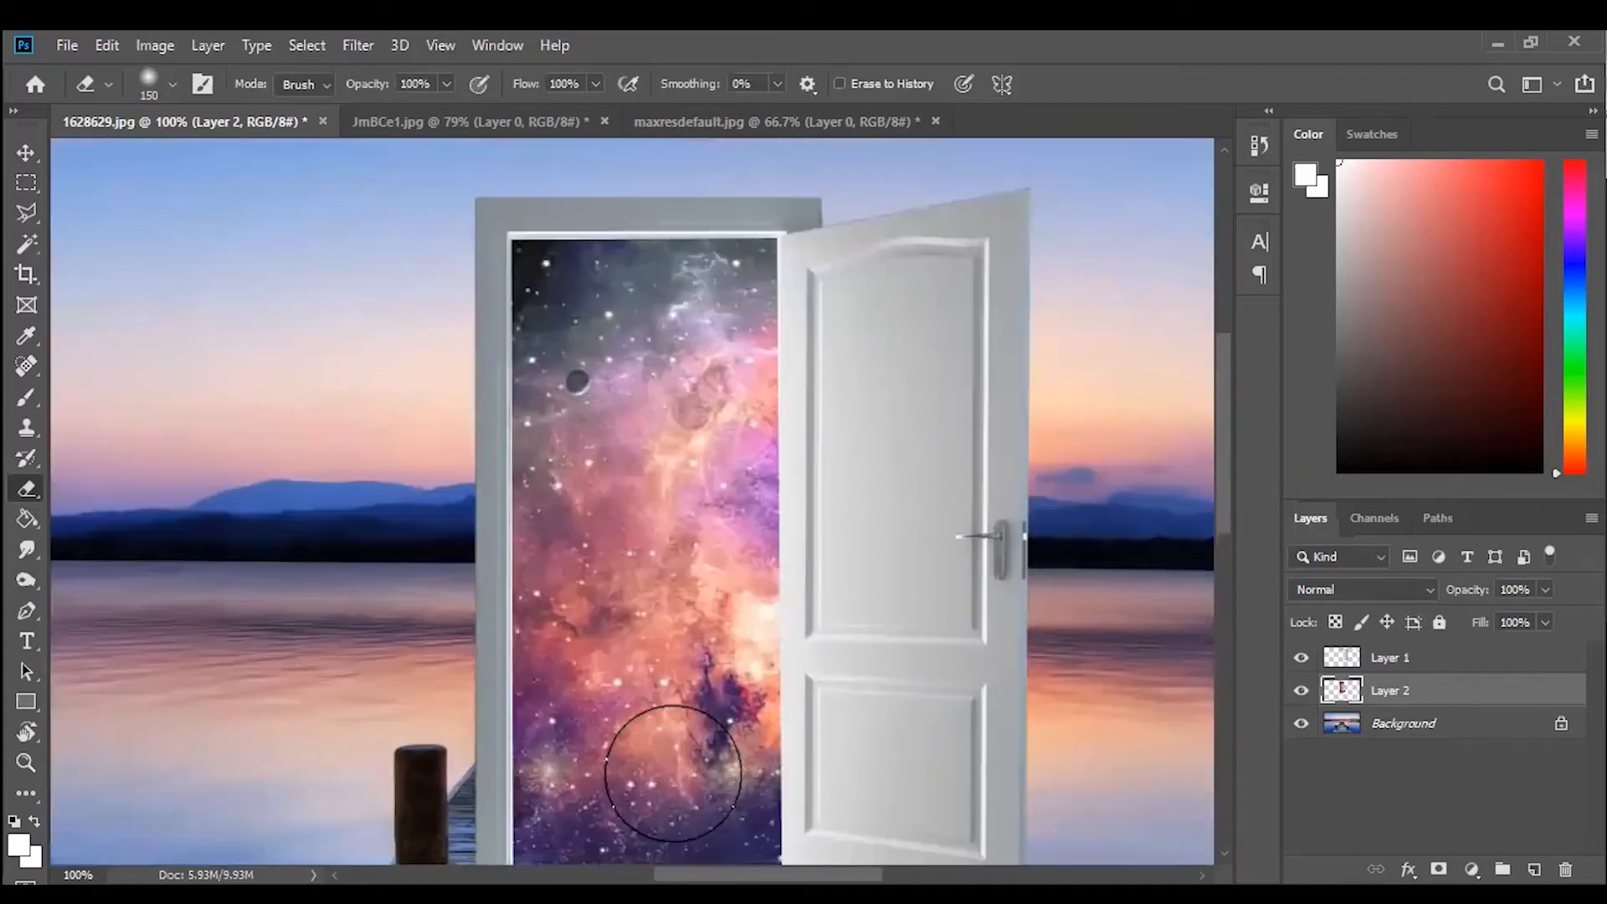
scroll(695, 762, "down", 1)
scroll(768, 603, "down", 3)
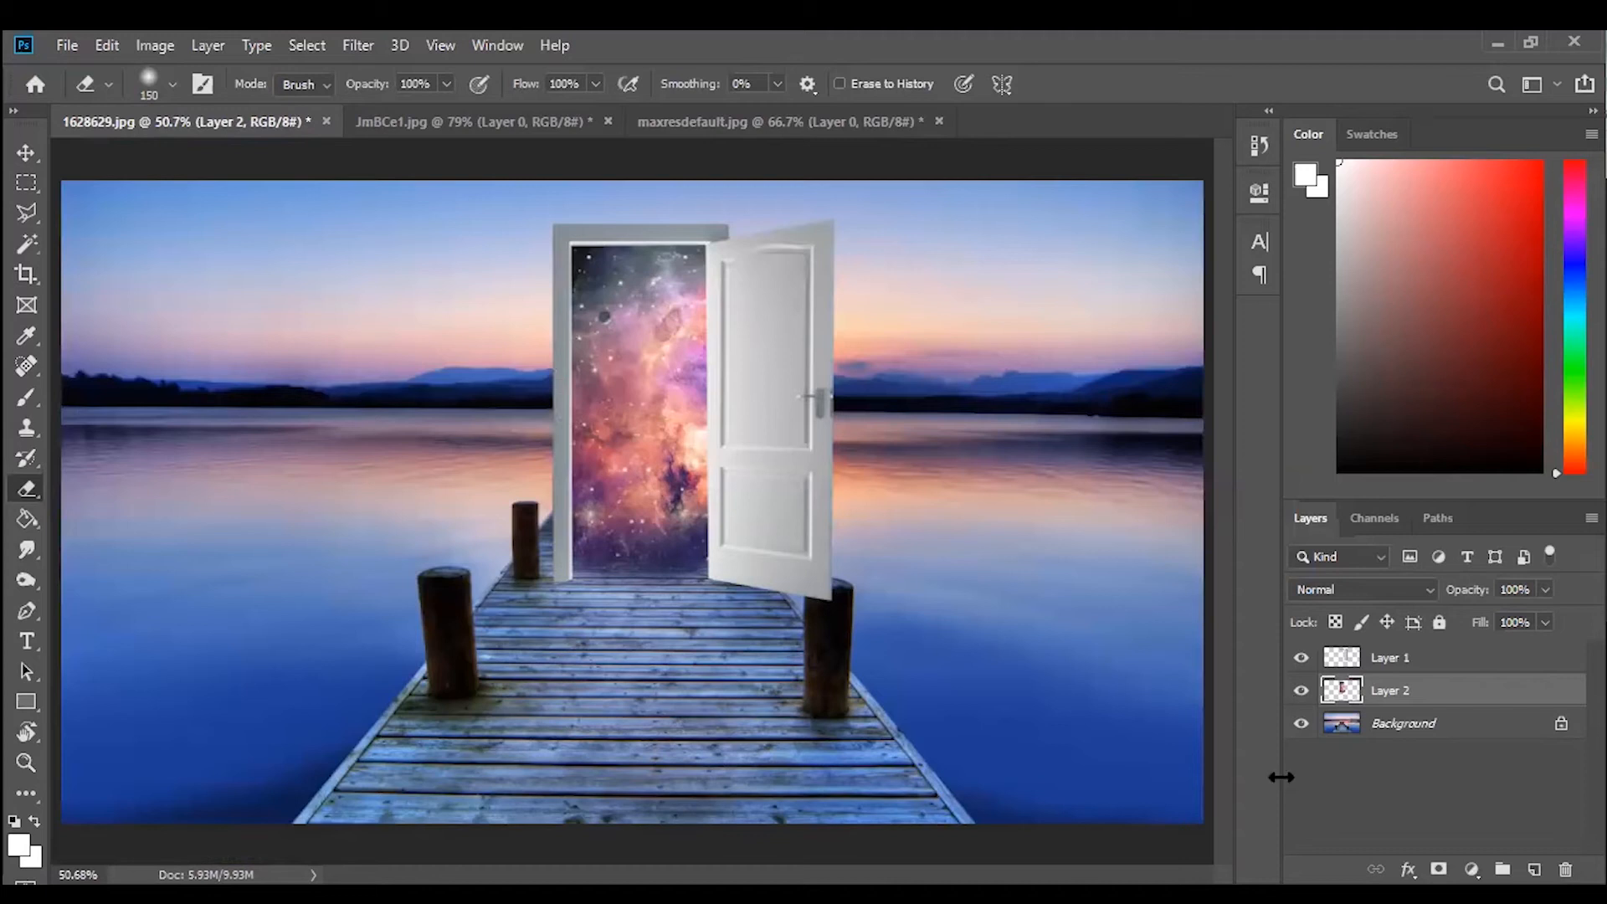
left_click(1302, 723, "alt")
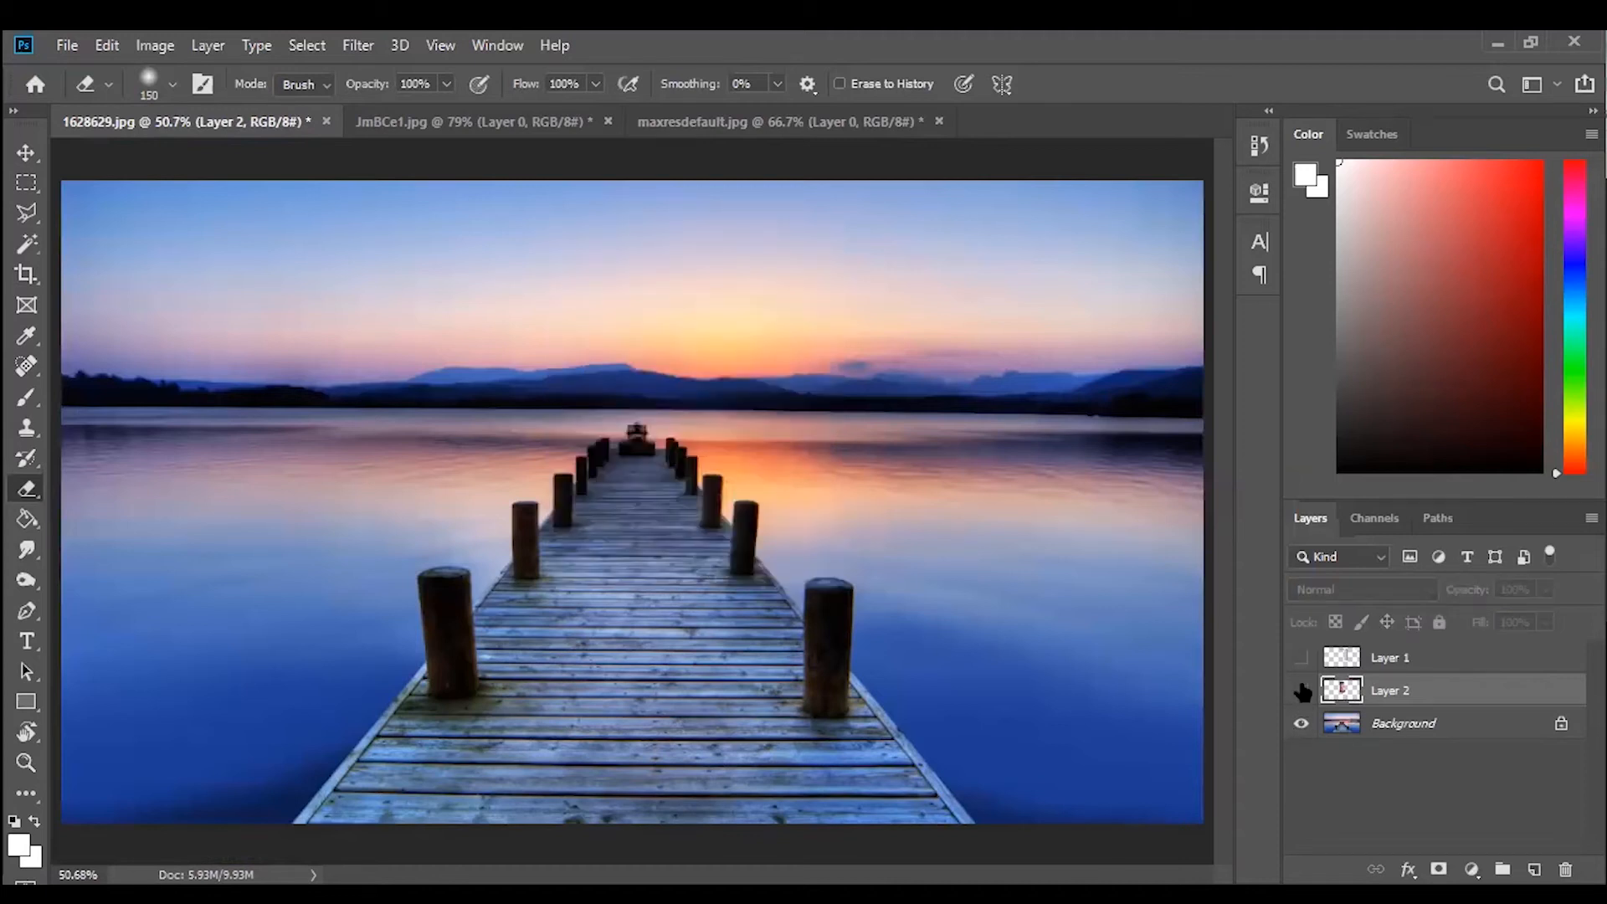
left_click(1302, 691)
left_click(1302, 690)
left_click(1302, 690)
left_click(1302, 691)
left_click(1302, 691)
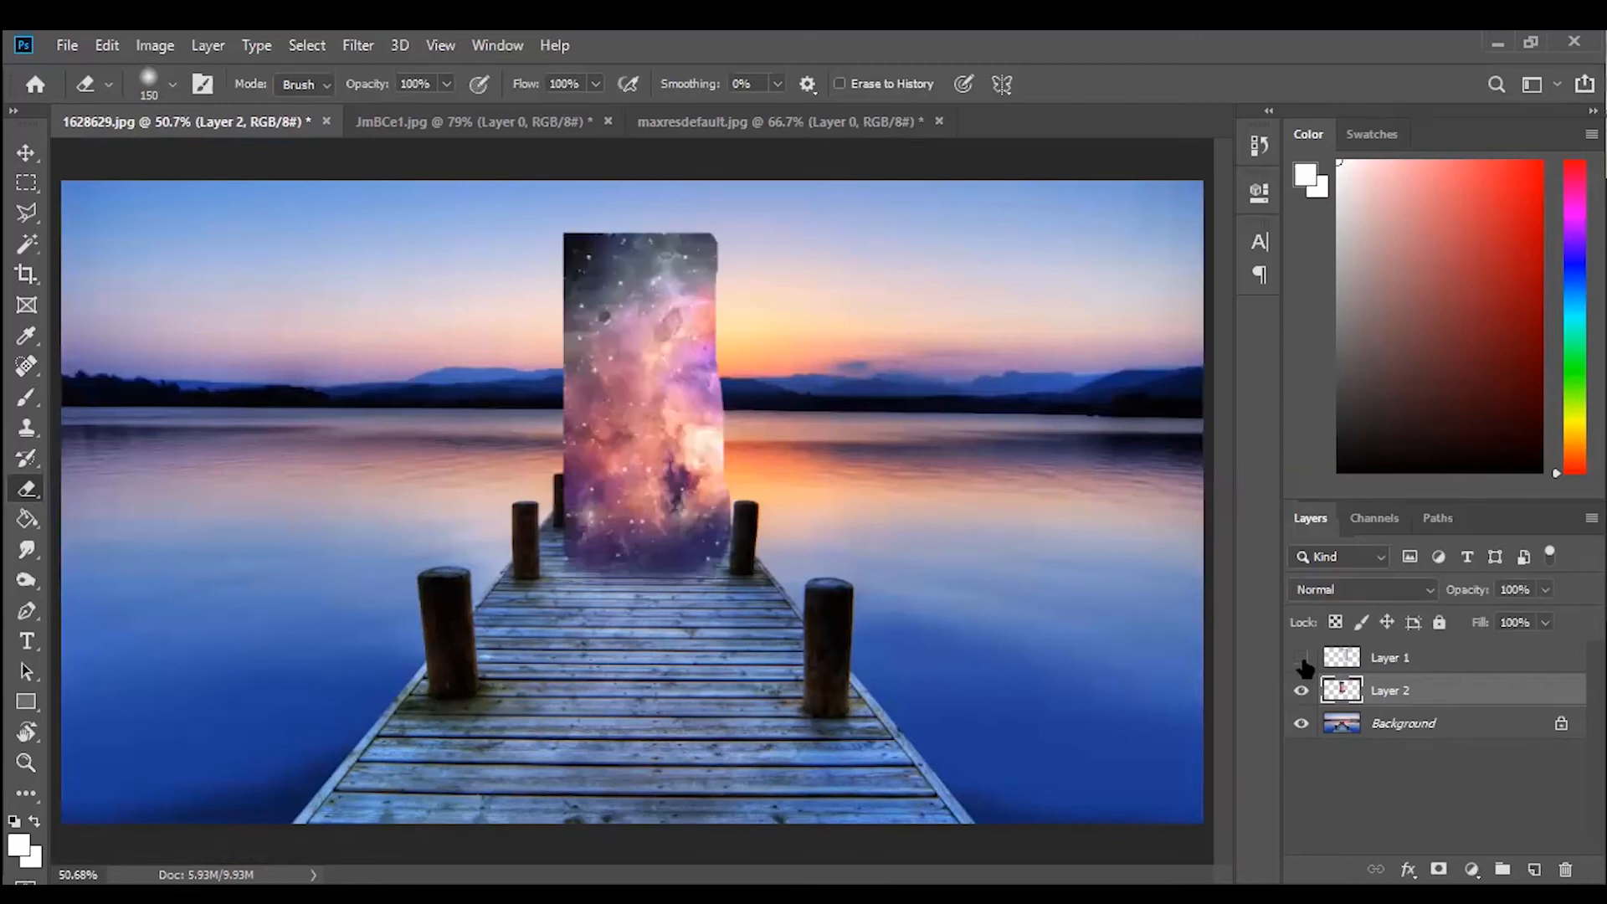
left_click(1302, 658)
left_click(1302, 658)
left_click(1302, 658)
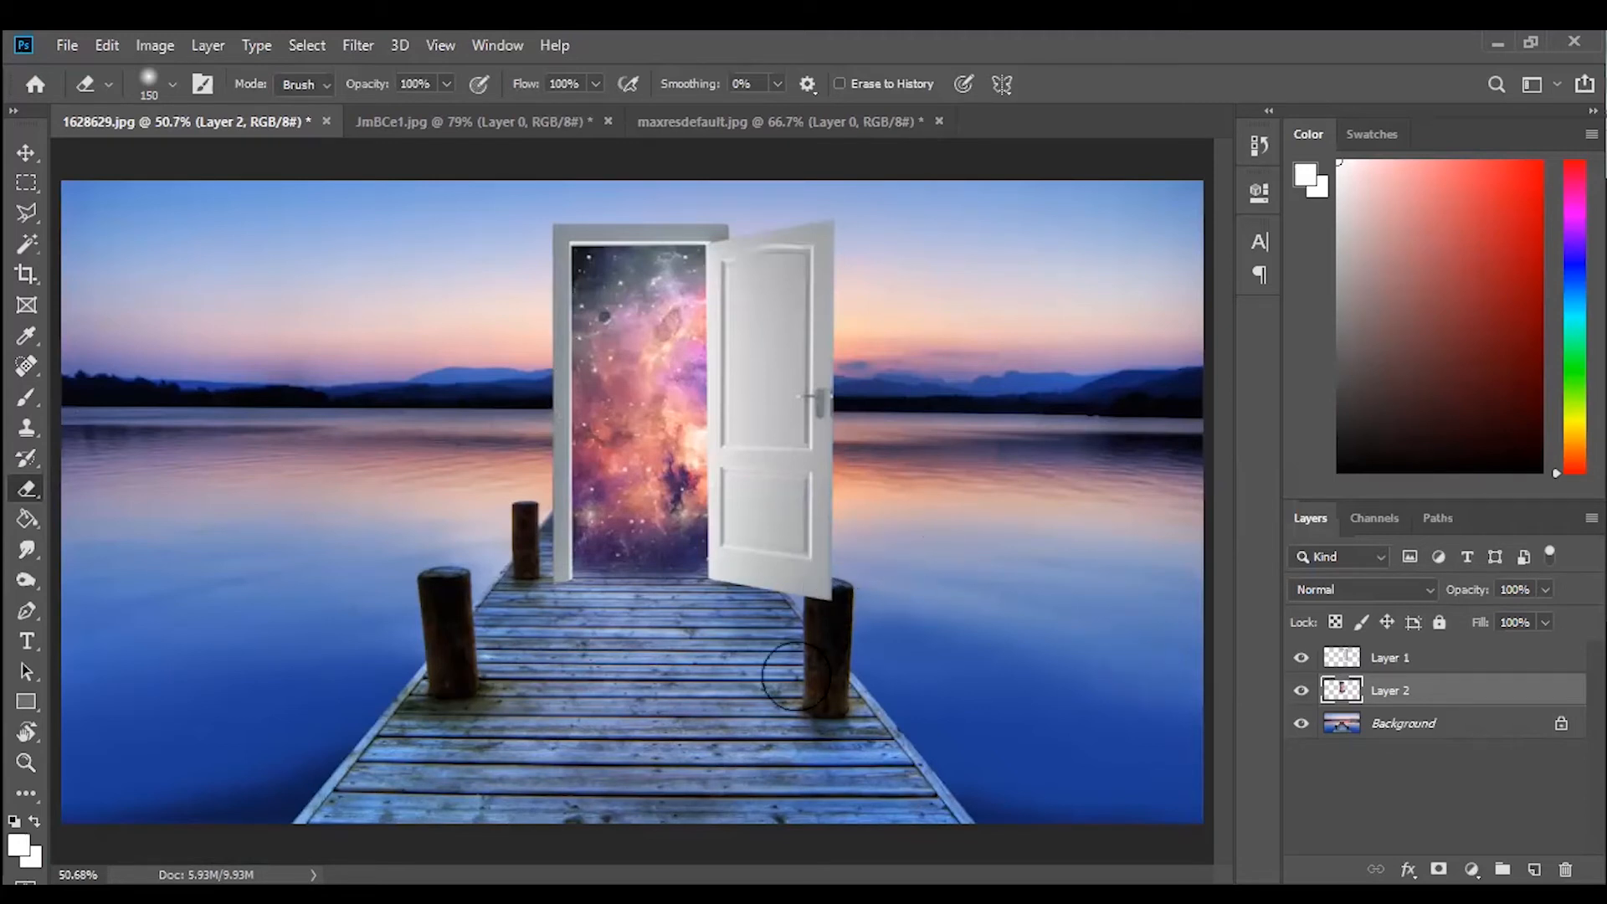
Select the door layer, set the Eraser to a hard round 20 px brush, and view the door layer on its own briefly.
key("ctrl+plus")
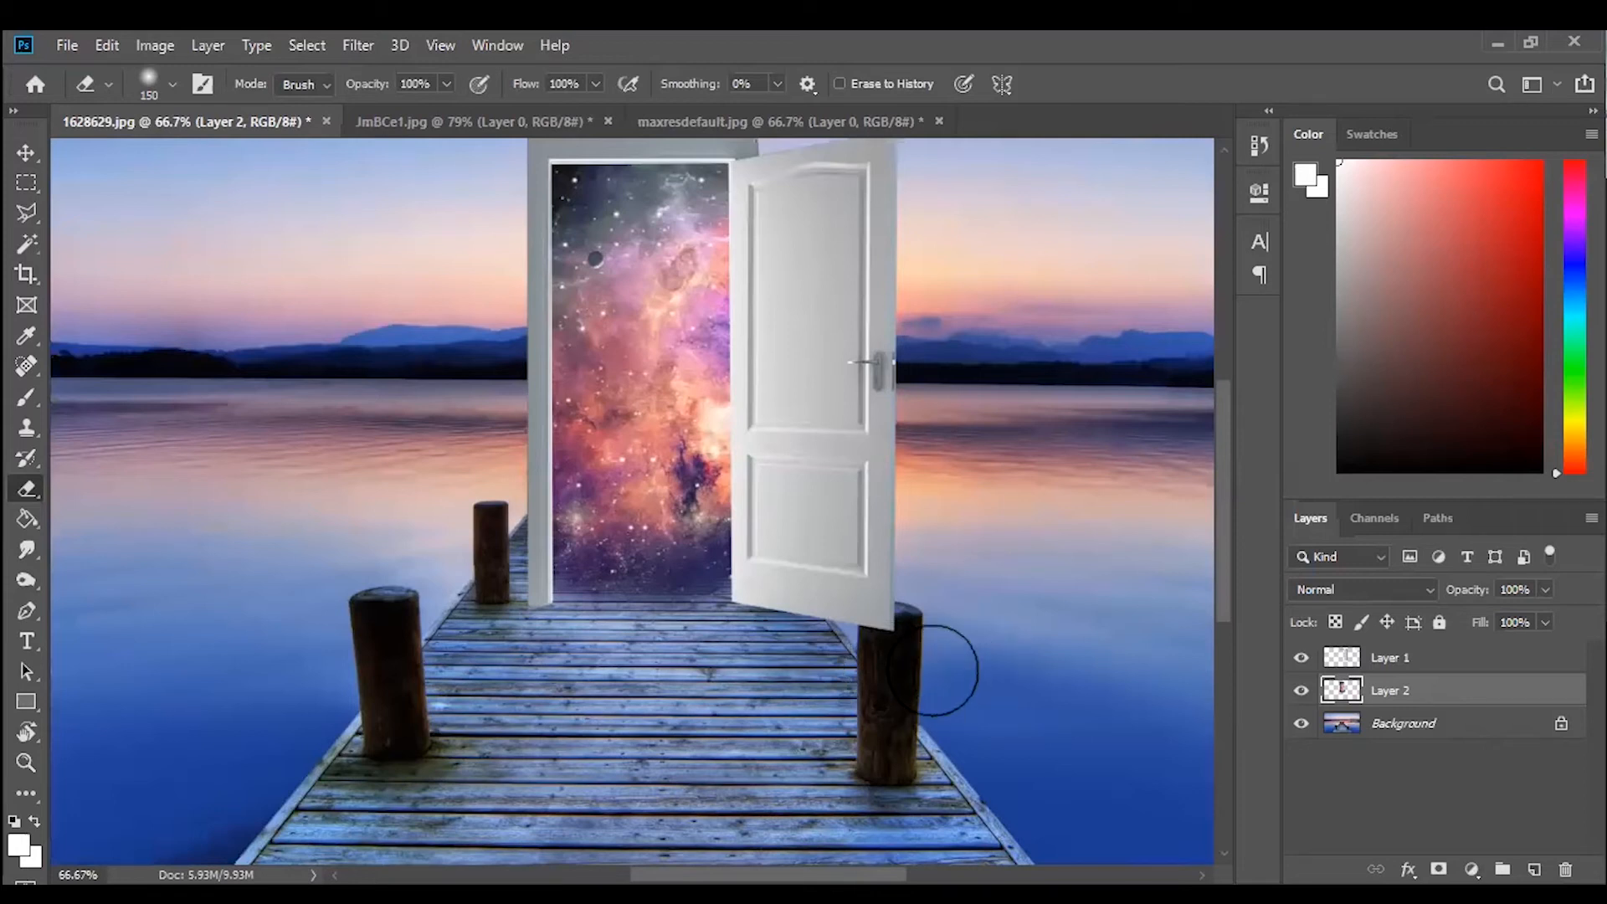
key("bracketleft")
key("bracketleft")
key("bracketleft")
key("bracketleft")
key("bracketleft")
key("bracketleft")
key("bracketleft")
key("bracketleft")
key("bracketleft")
key("bracketleft")
left_click(1340, 658)
left_click(1301, 658)
left_click(1301, 658)
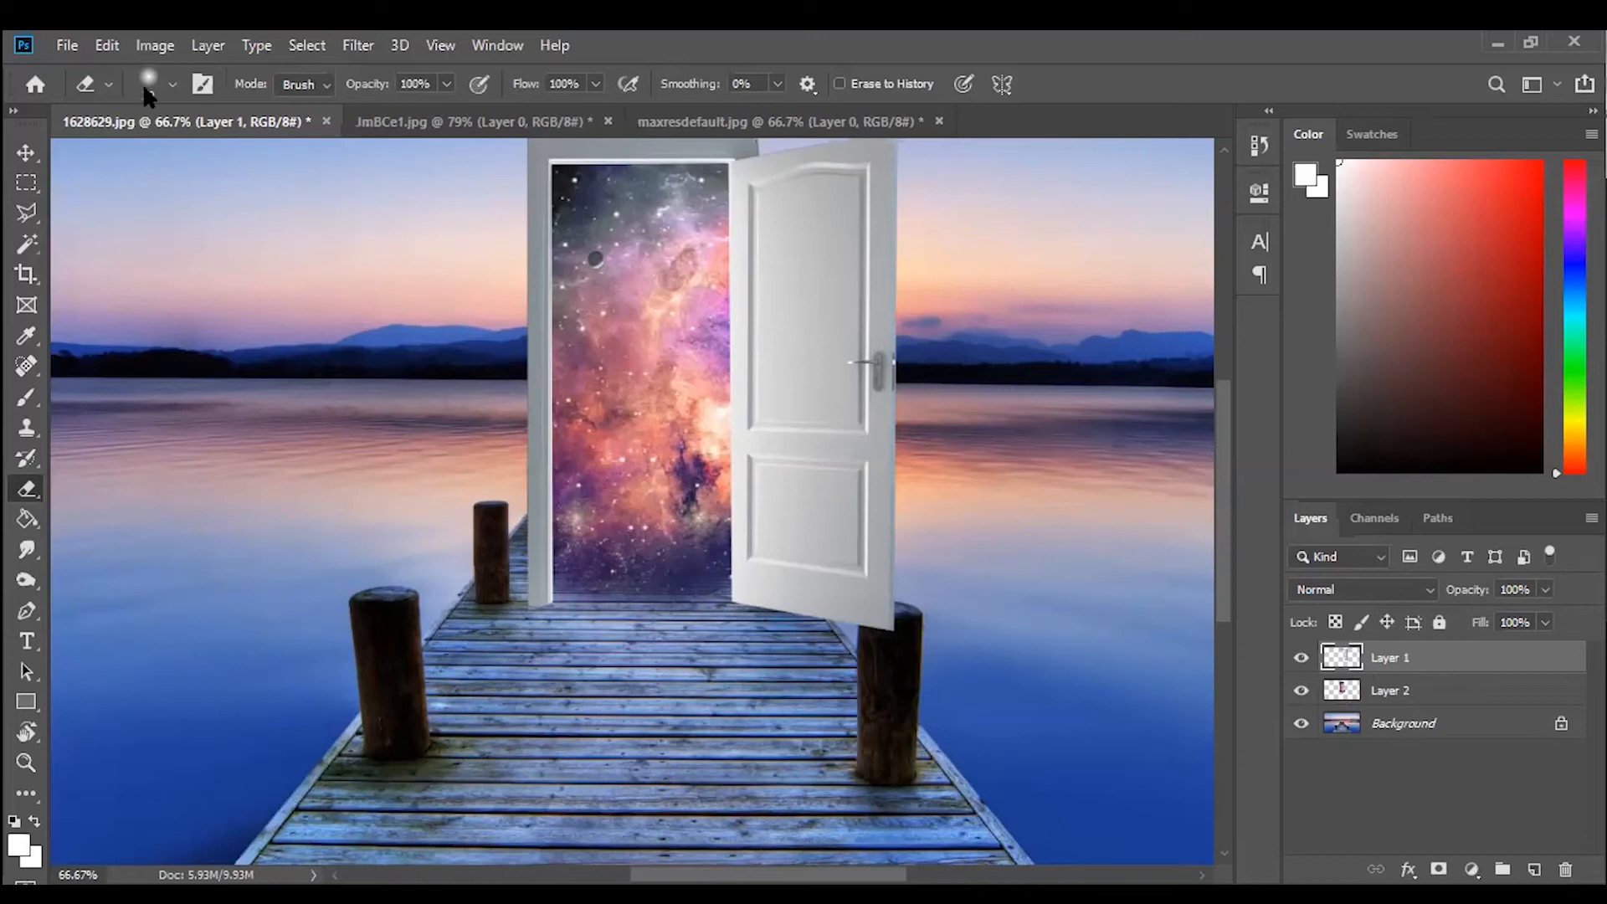
left_click(942, 563)
left_click(1302, 692)
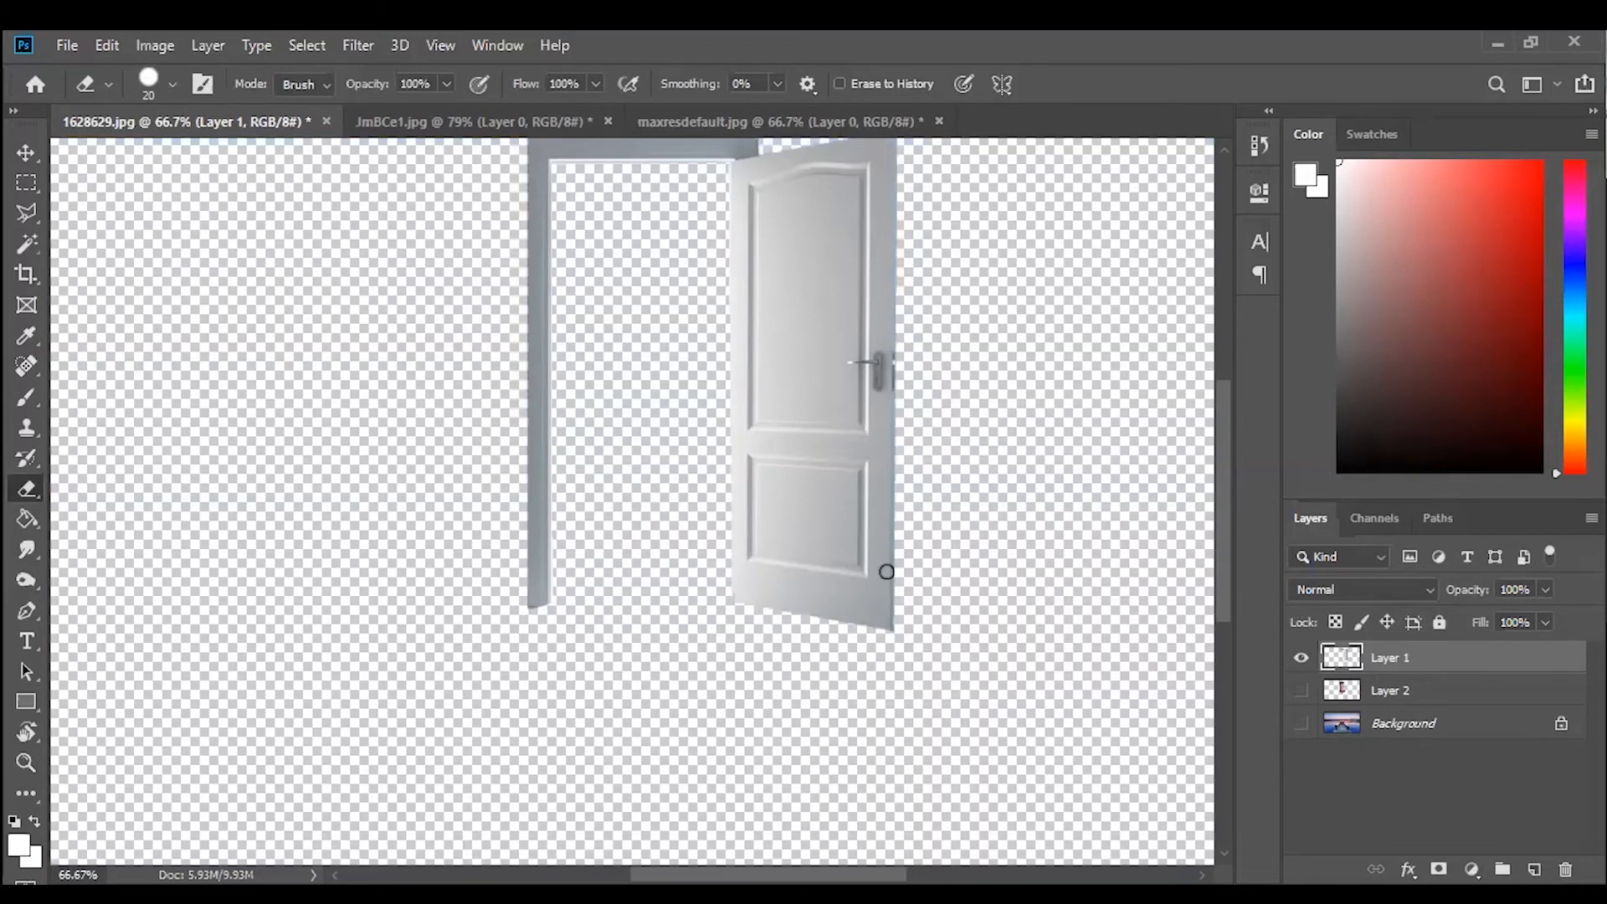
left_click_drag(1302, 726, 1302, 692)
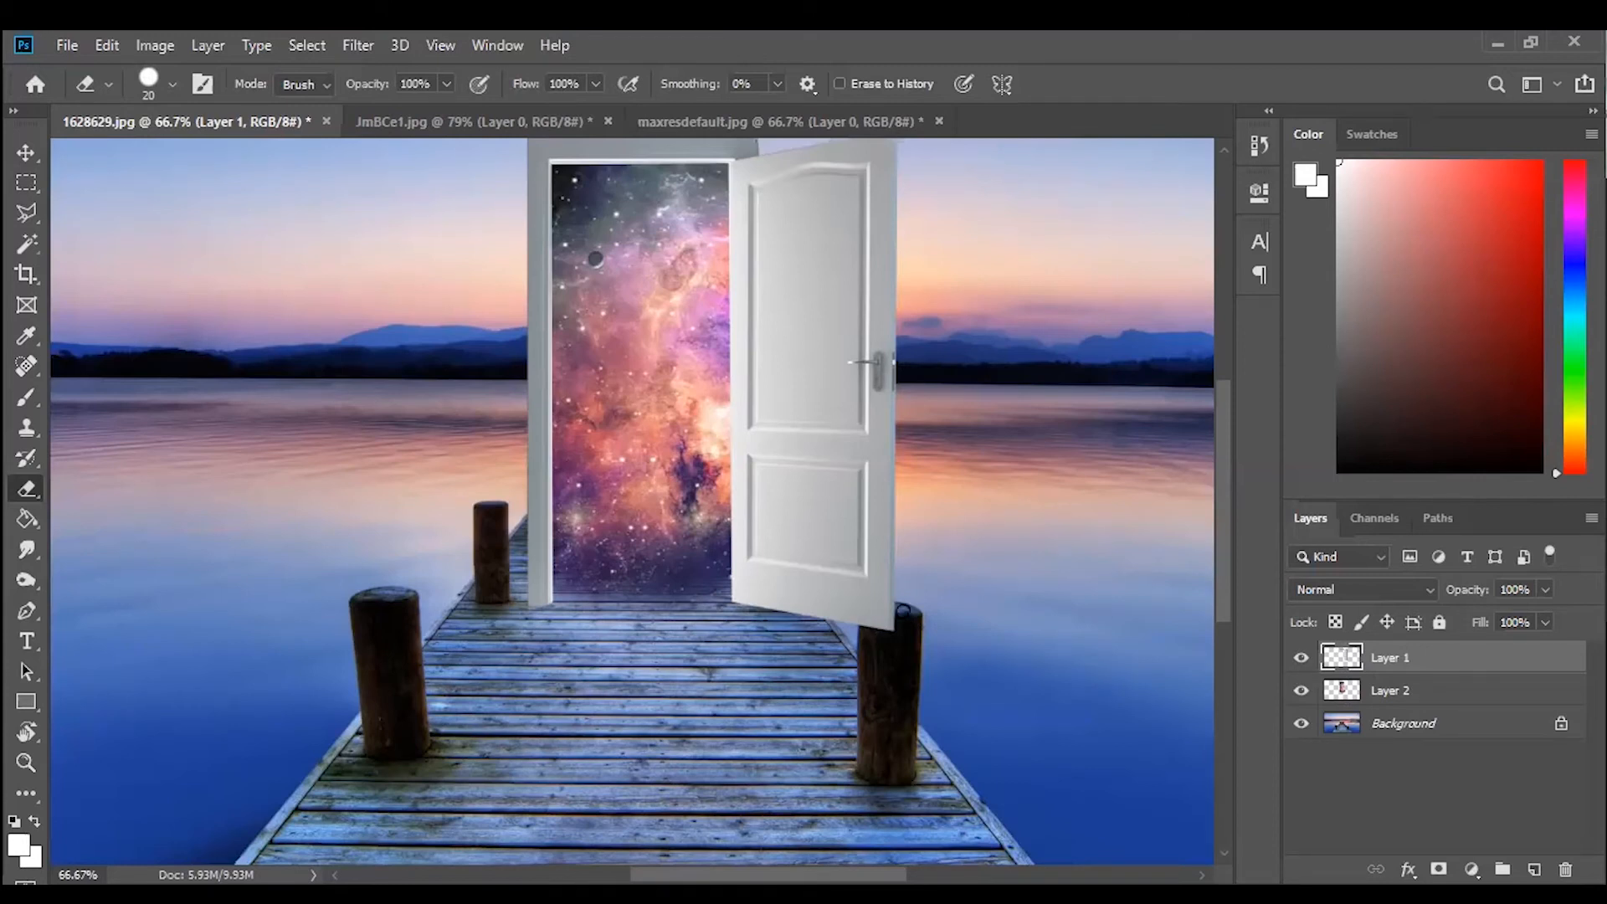
Try to erase the door's lower corner where it covers the front post with a 50 px Eraser.
key("bracketright")
key("bracketright")
key("bracketright")
left_click(890, 617)
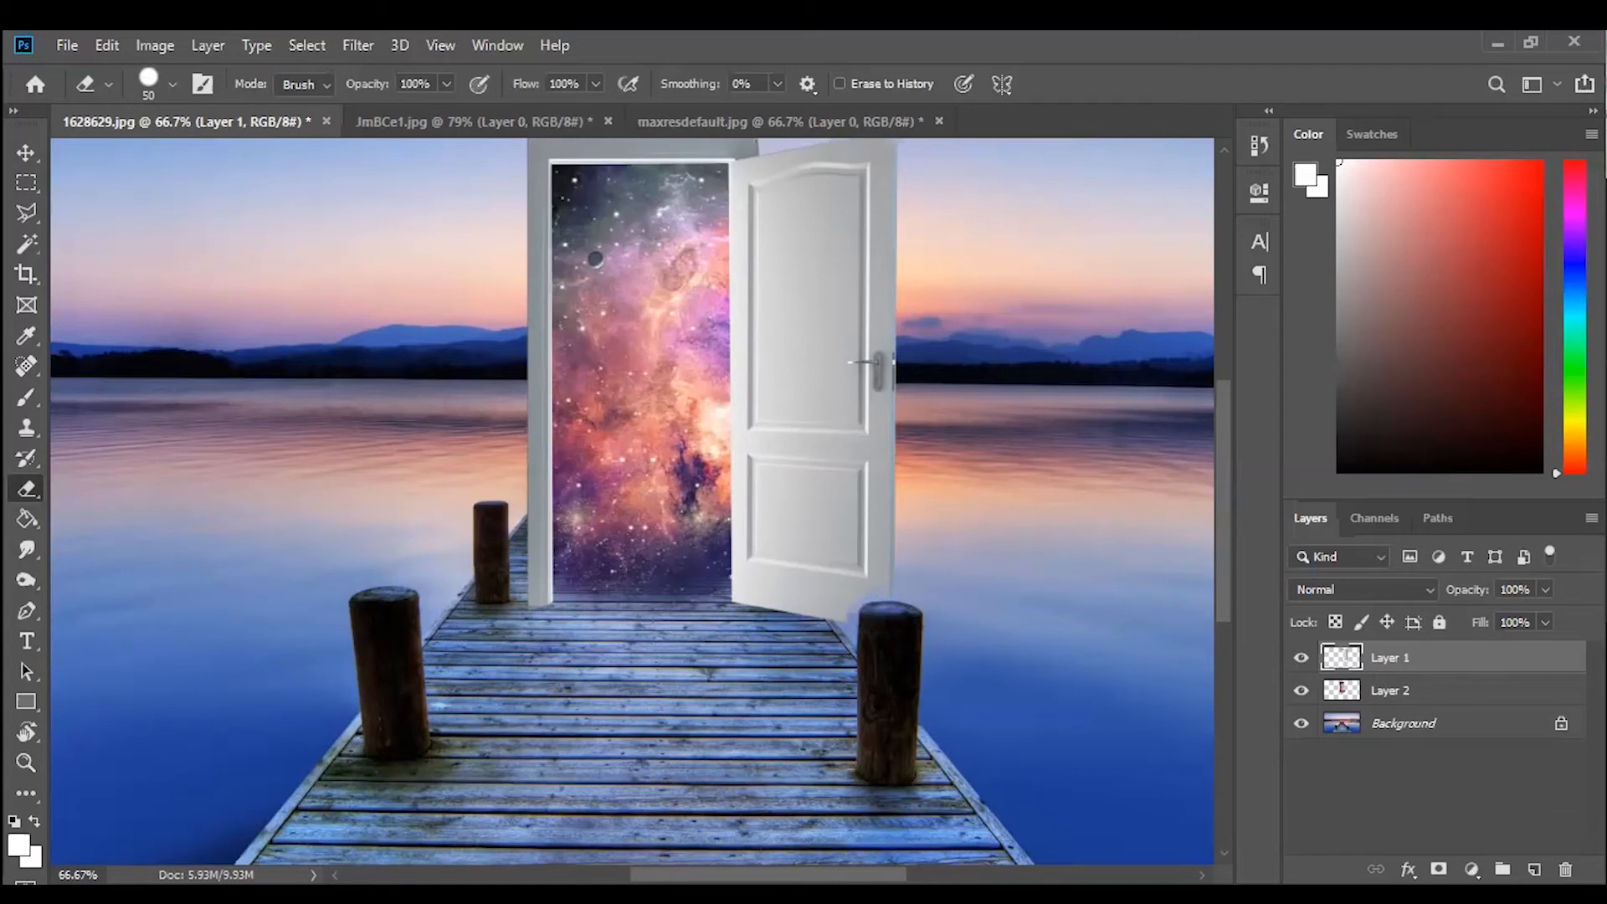
key("ctrl+z")
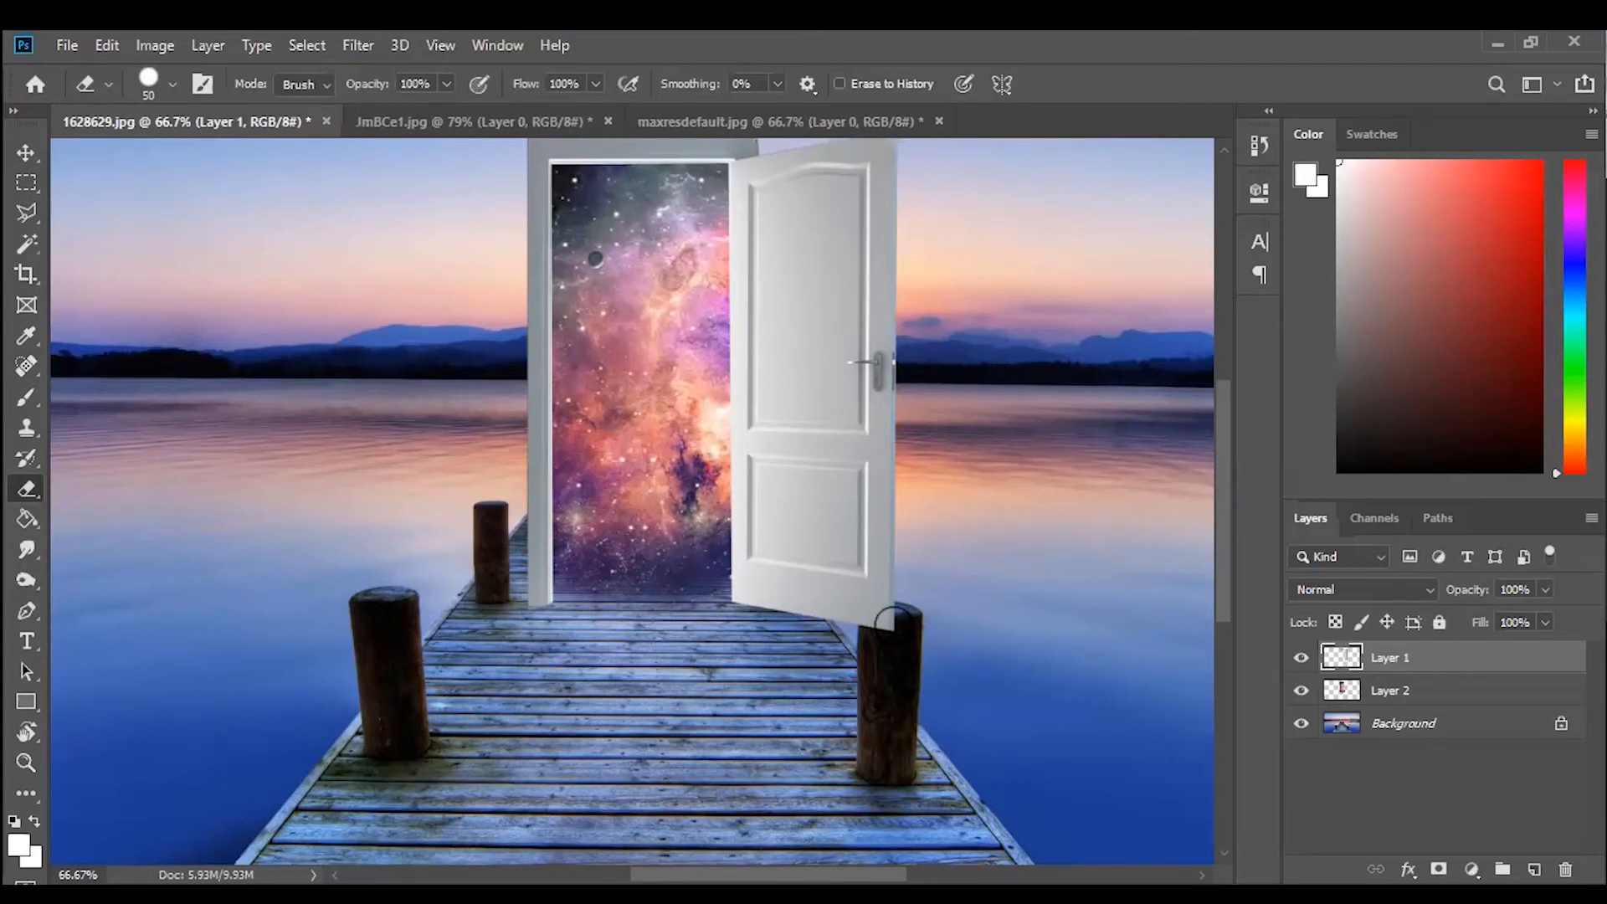
left_click(889, 623)
left_click(878, 621)
Lower the door layer's opacity to 72% and set the Eraser to 15 px for the corner overlapping the front post.
left_click(1543, 589)
mouse_move(1543, 617)
left_mouse_down()
mouse_move(1495, 620)
mouse_move(1516, 618)
left_mouse_up()
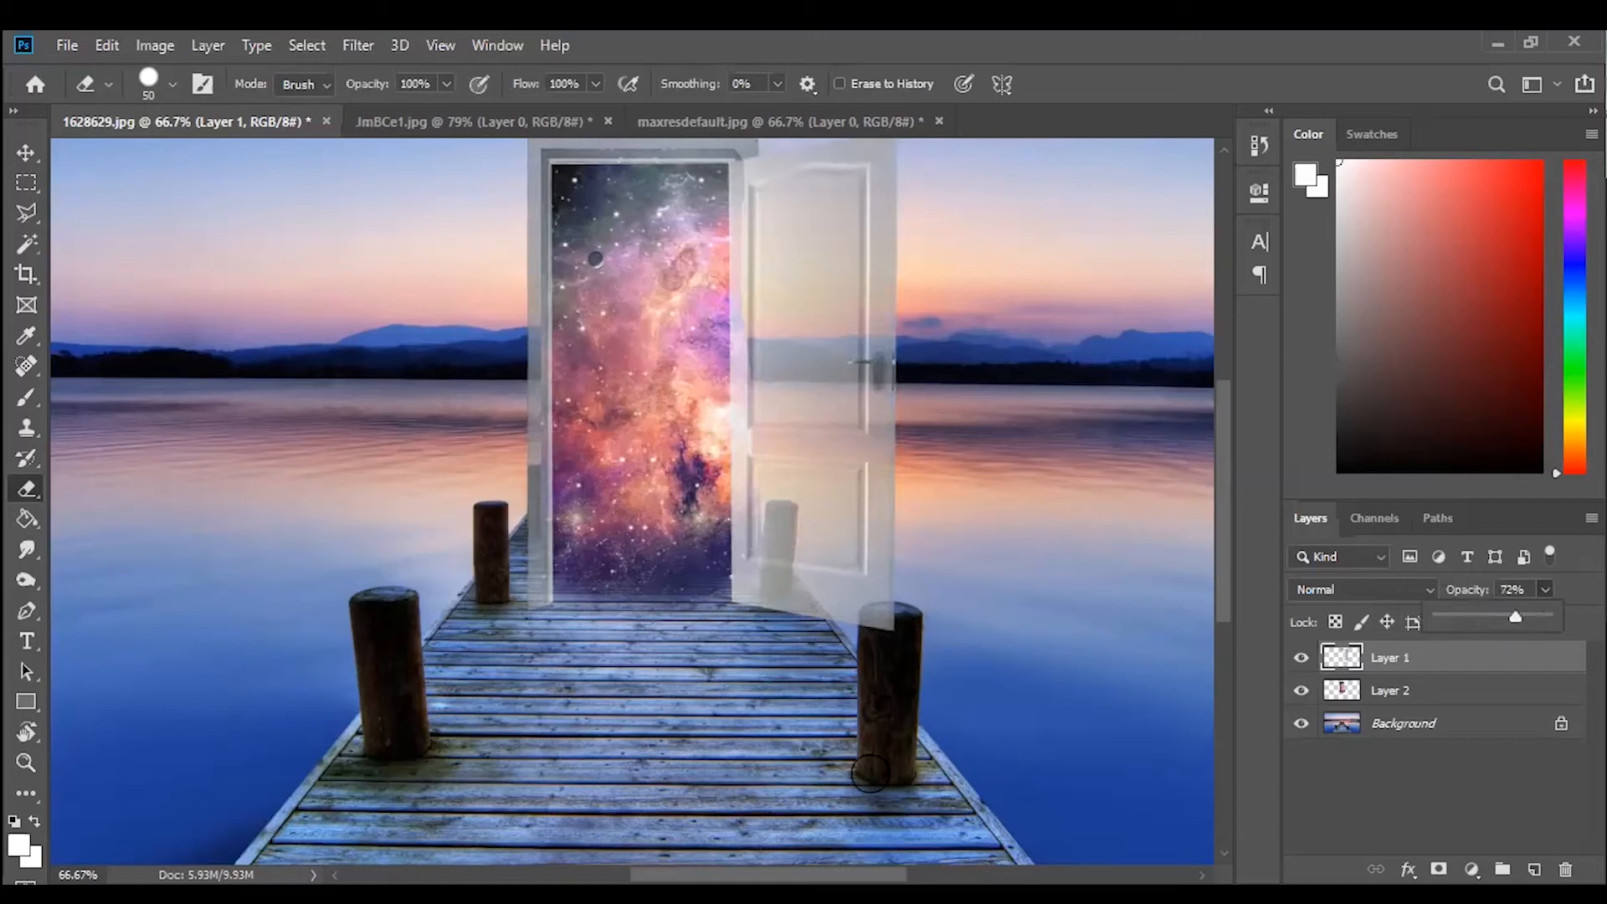
scroll(870, 772, "up", 2)
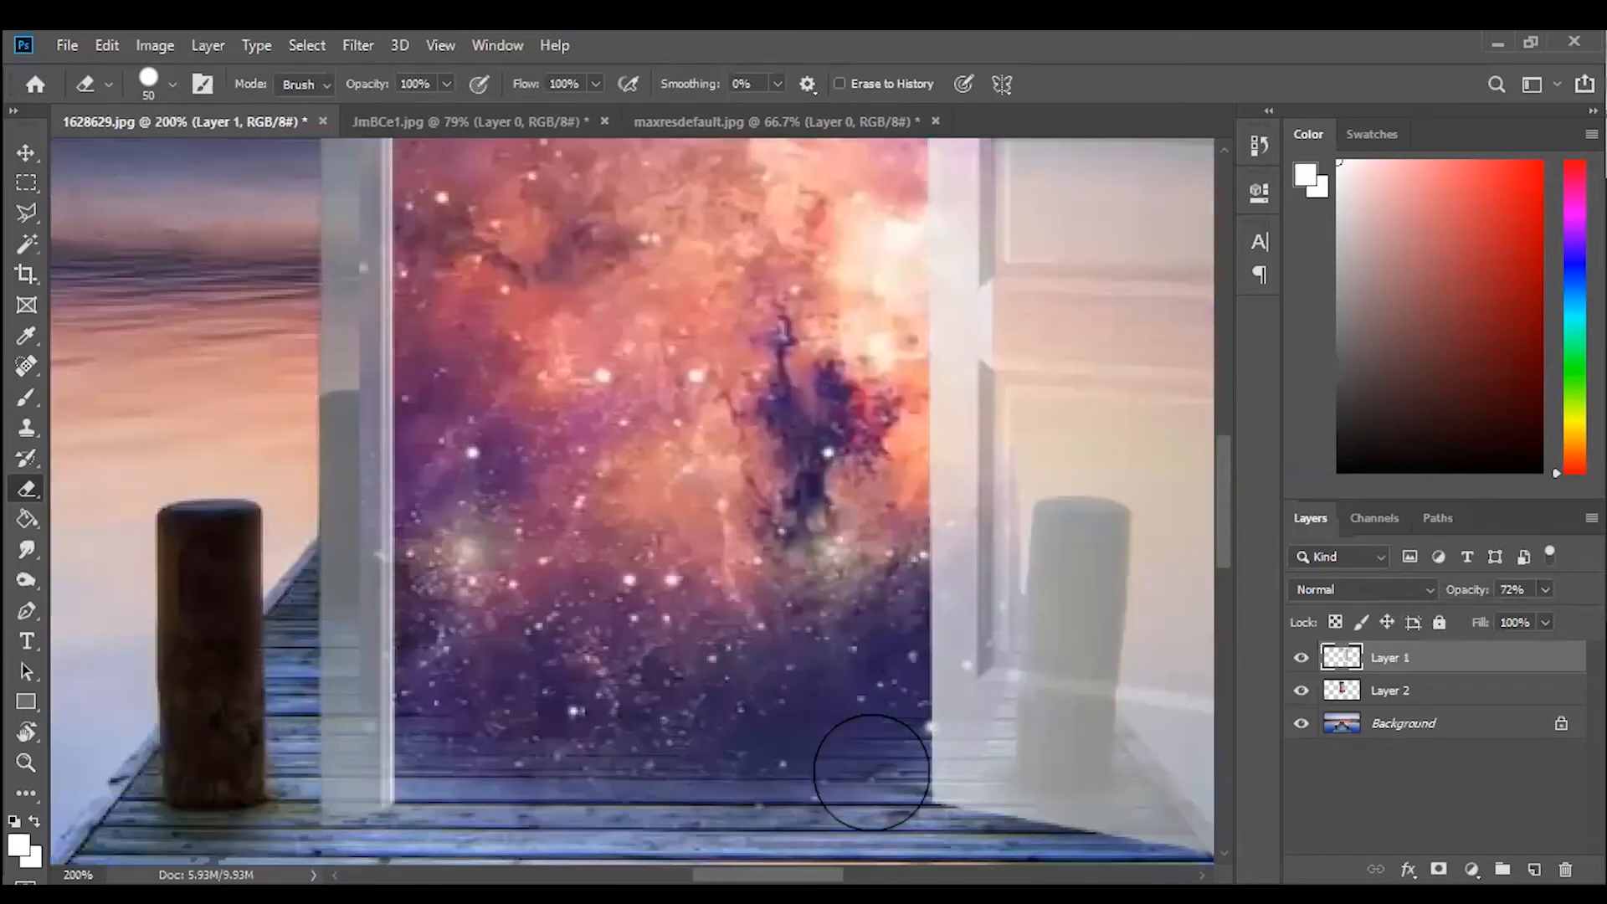
scroll(871, 772, "down", 3)
scroll(872, 772, "right", 2)
scroll(872, 772, "down", 1)
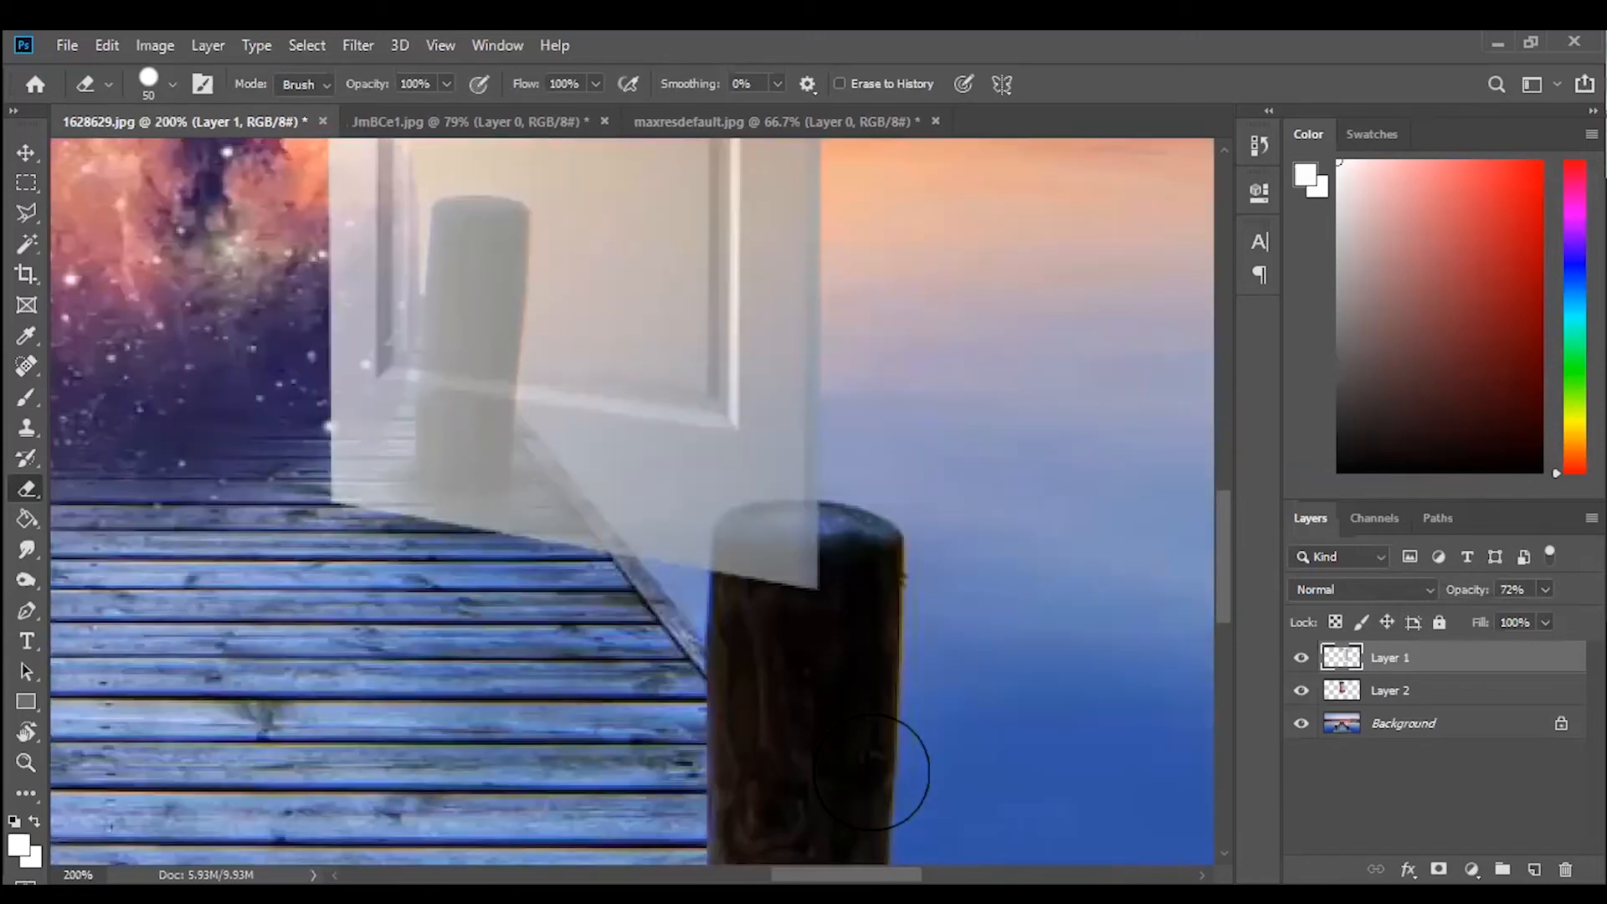
key("bracketleft")
key("bracketleft")
key("bracketleft")
key("bracketleft")
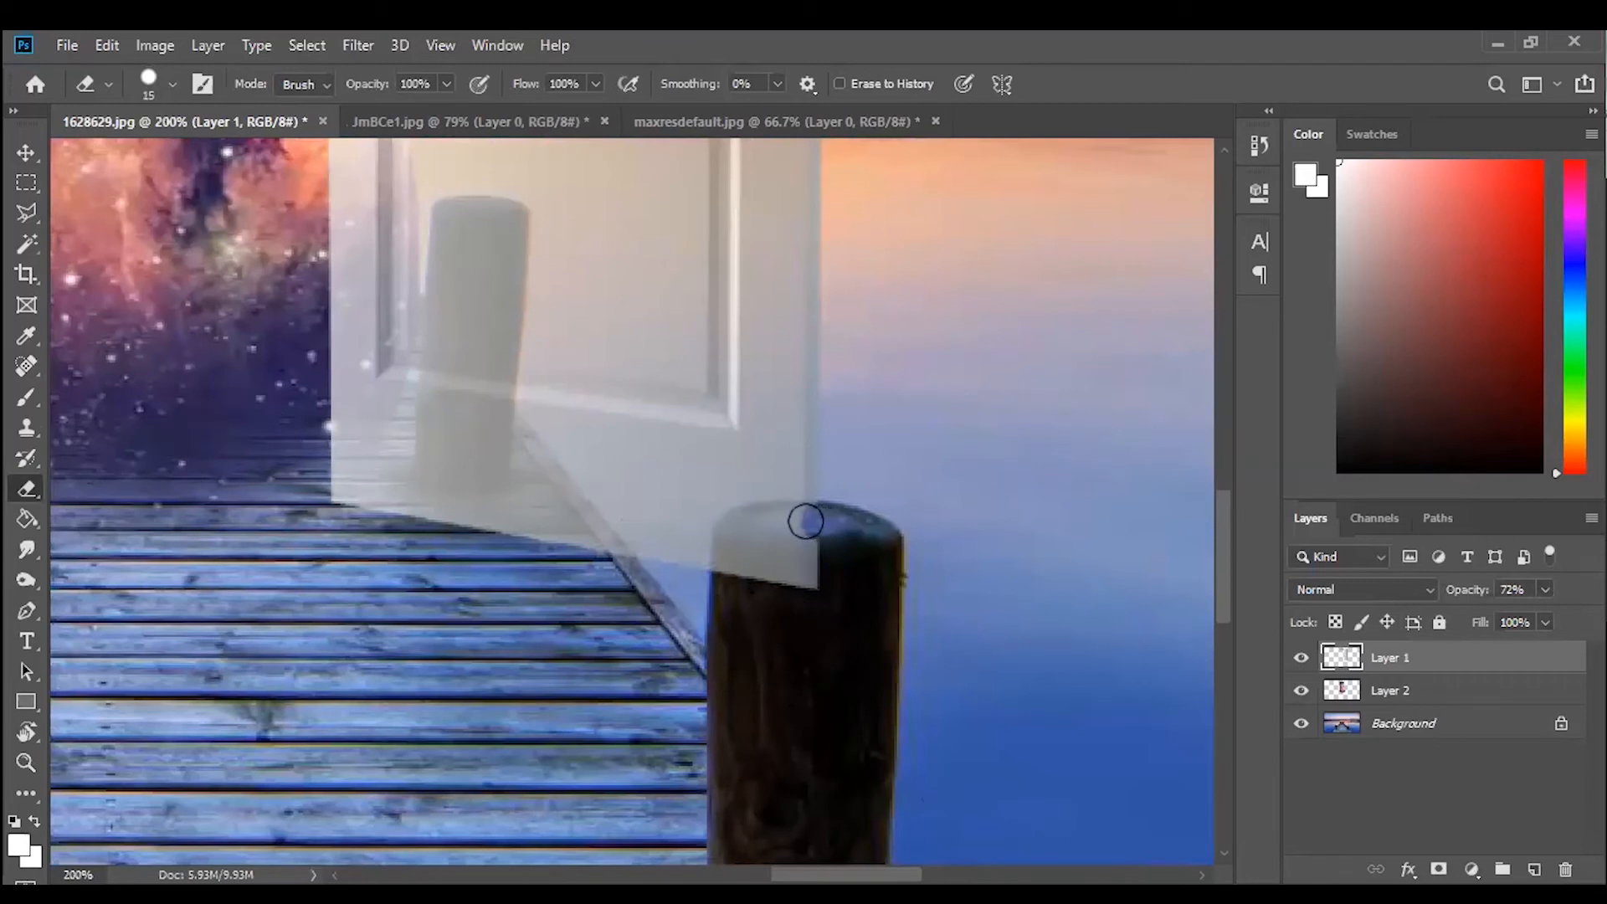
Erase the door's lower corner where it covers the top of the front post, undoing the first stroke and redoing it.
mouse_move(791, 524)
left_mouse_down()
mouse_move(728, 530)
mouse_move(754, 515)
left_mouse_up()
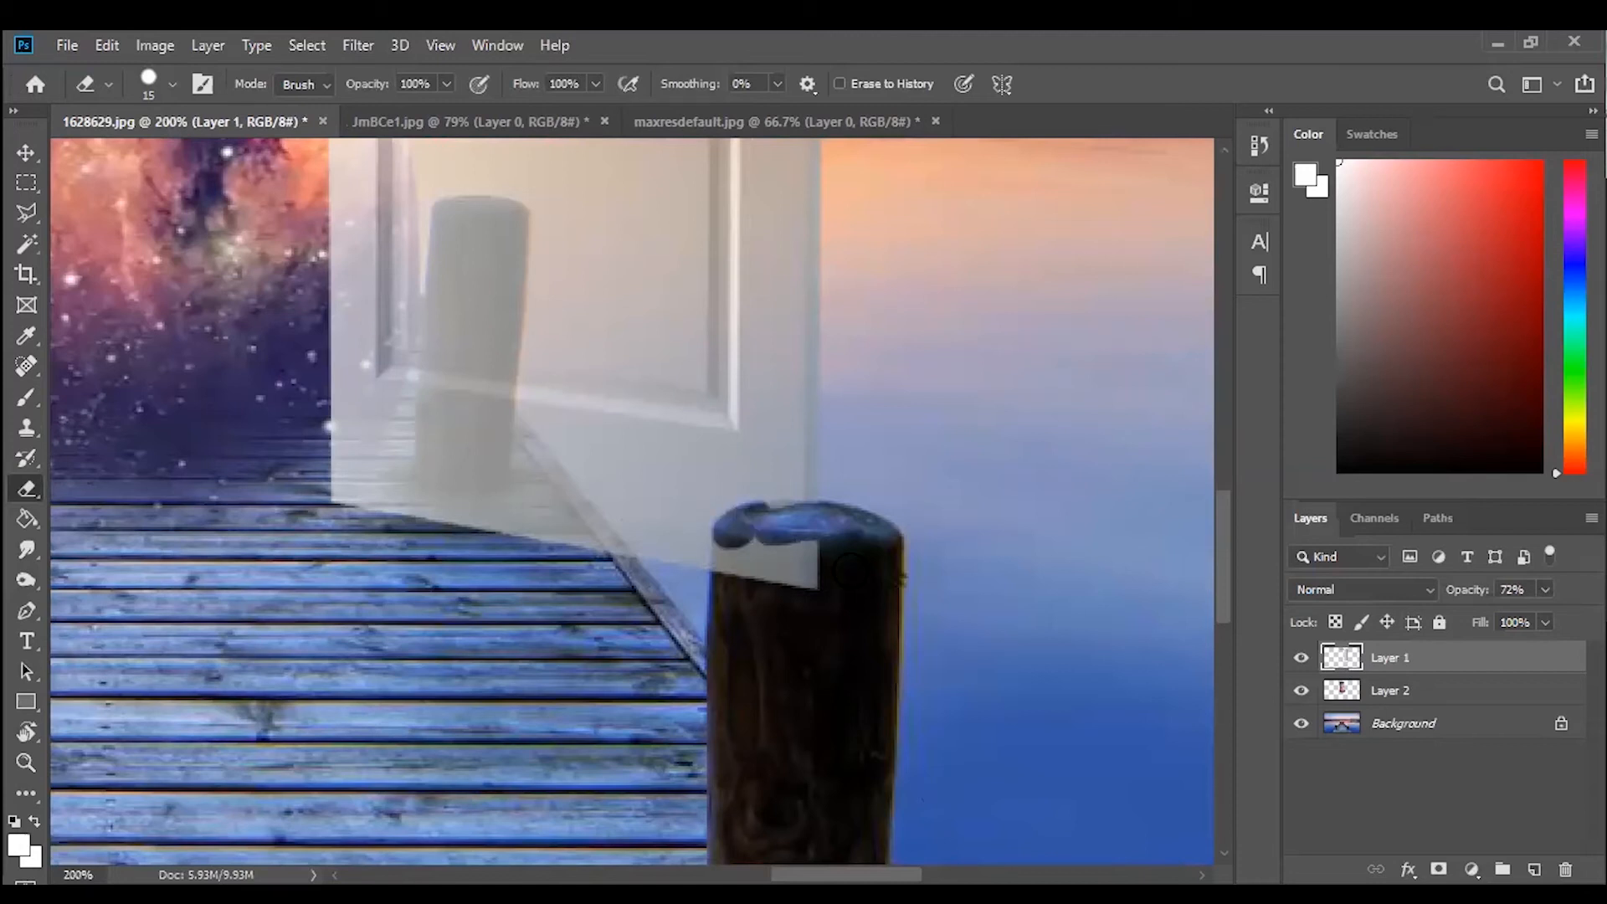
key("ctrl+z")
mouse_move(771, 521)
left_mouse_down()
mouse_move(734, 528)
mouse_move(728, 585)
mouse_move(778, 552)
mouse_move(802, 590)
mouse_move(804, 568)
mouse_move(793, 515)
left_mouse_up()
key("ctrl+0")
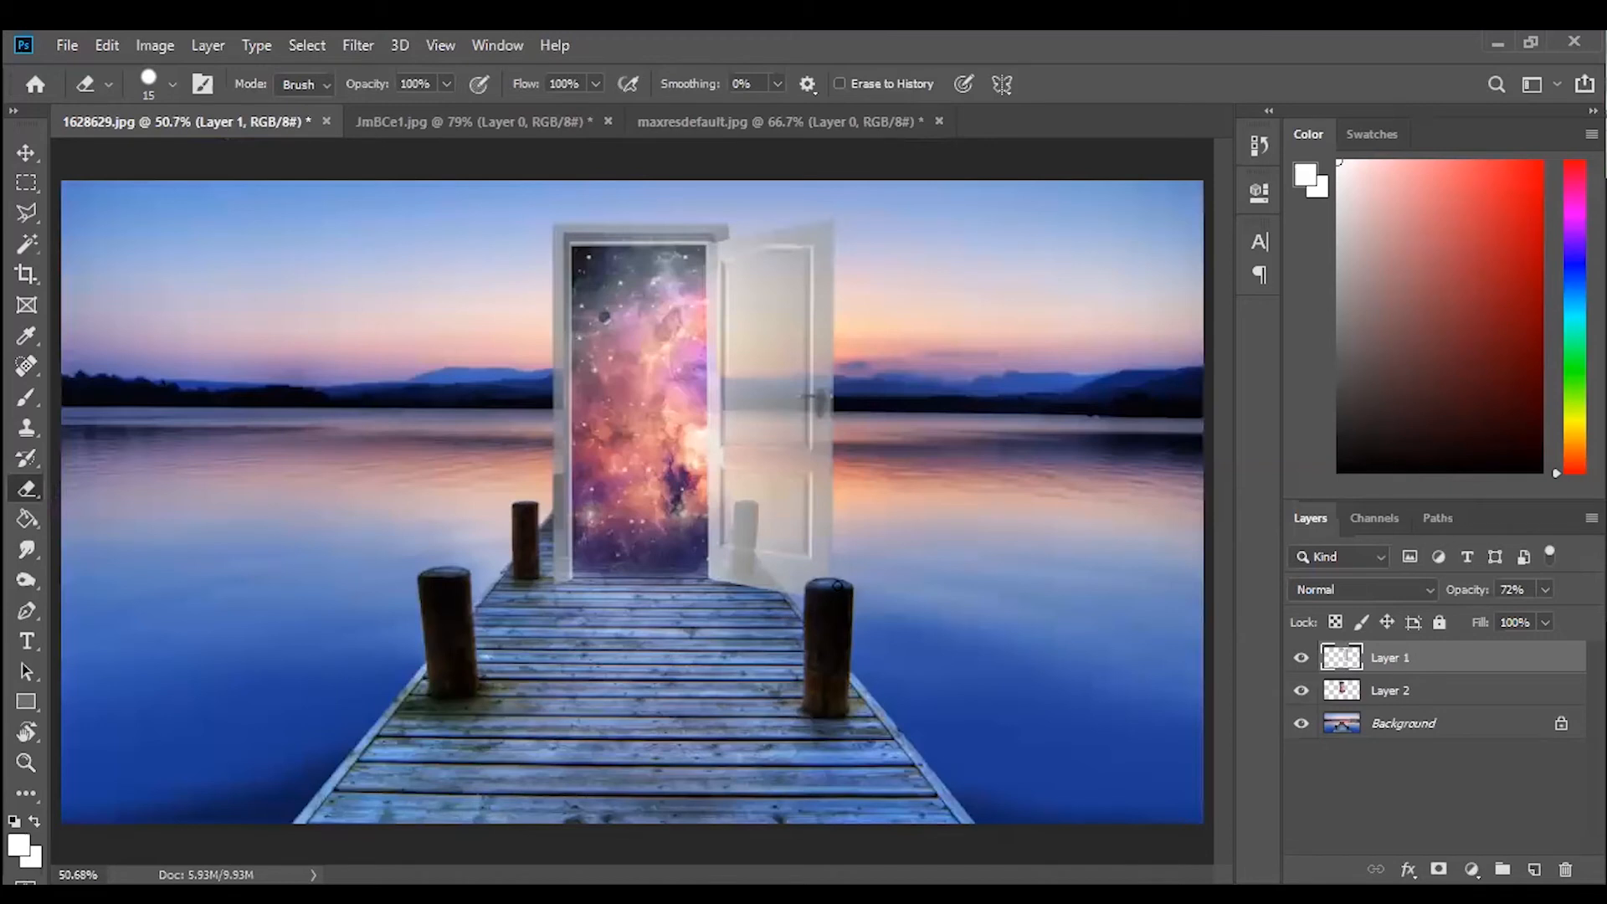
Restore the door layer's opacity to 100% and deselect the layer.
left_click(1544, 591)
left_click_drag(1547, 617, 1577, 617)
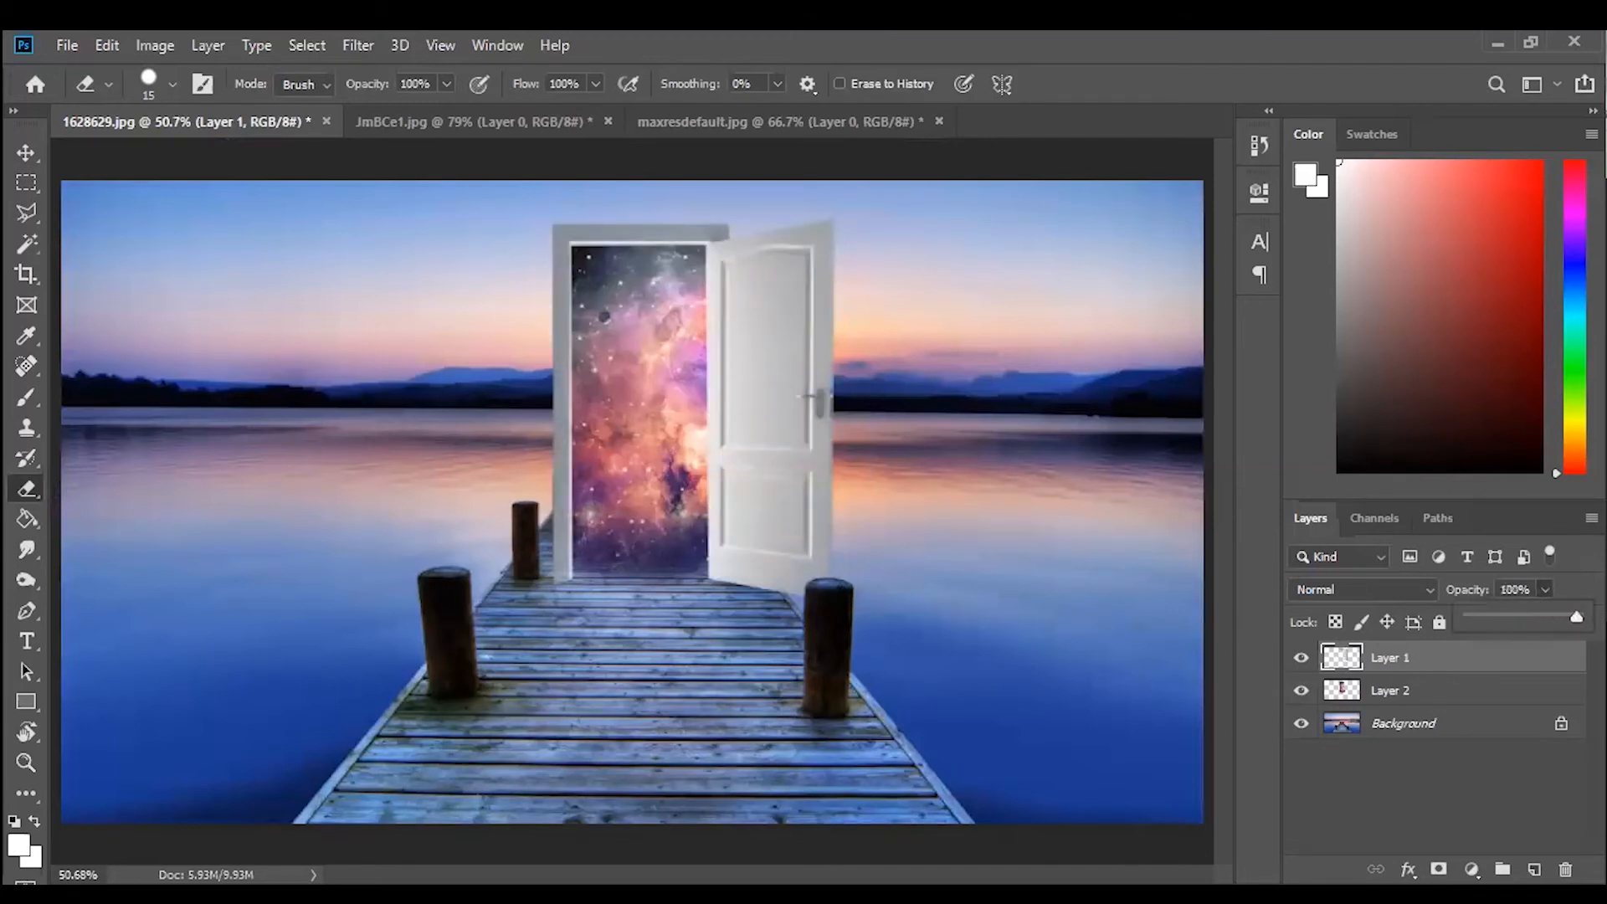
key("v")
left_click(203, 500)
key("ctrl+plus")
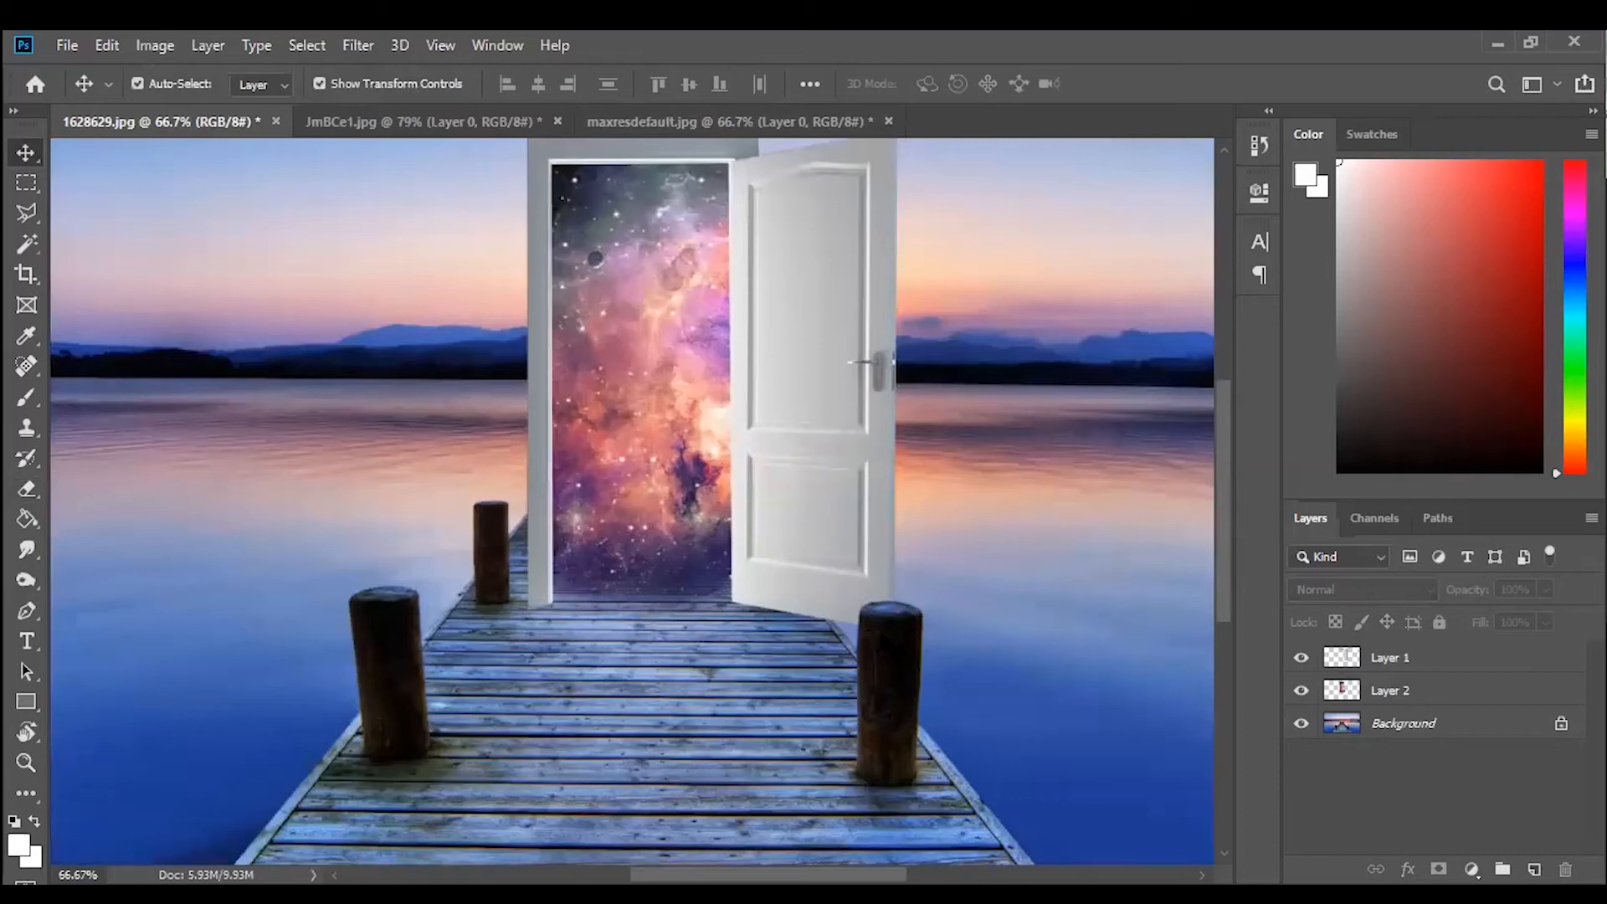
Compare the composite with the door, background and galaxy layers each hidden and shown.
left_click(1301, 658)
left_click(1301, 658)
left_click(1304, 737)
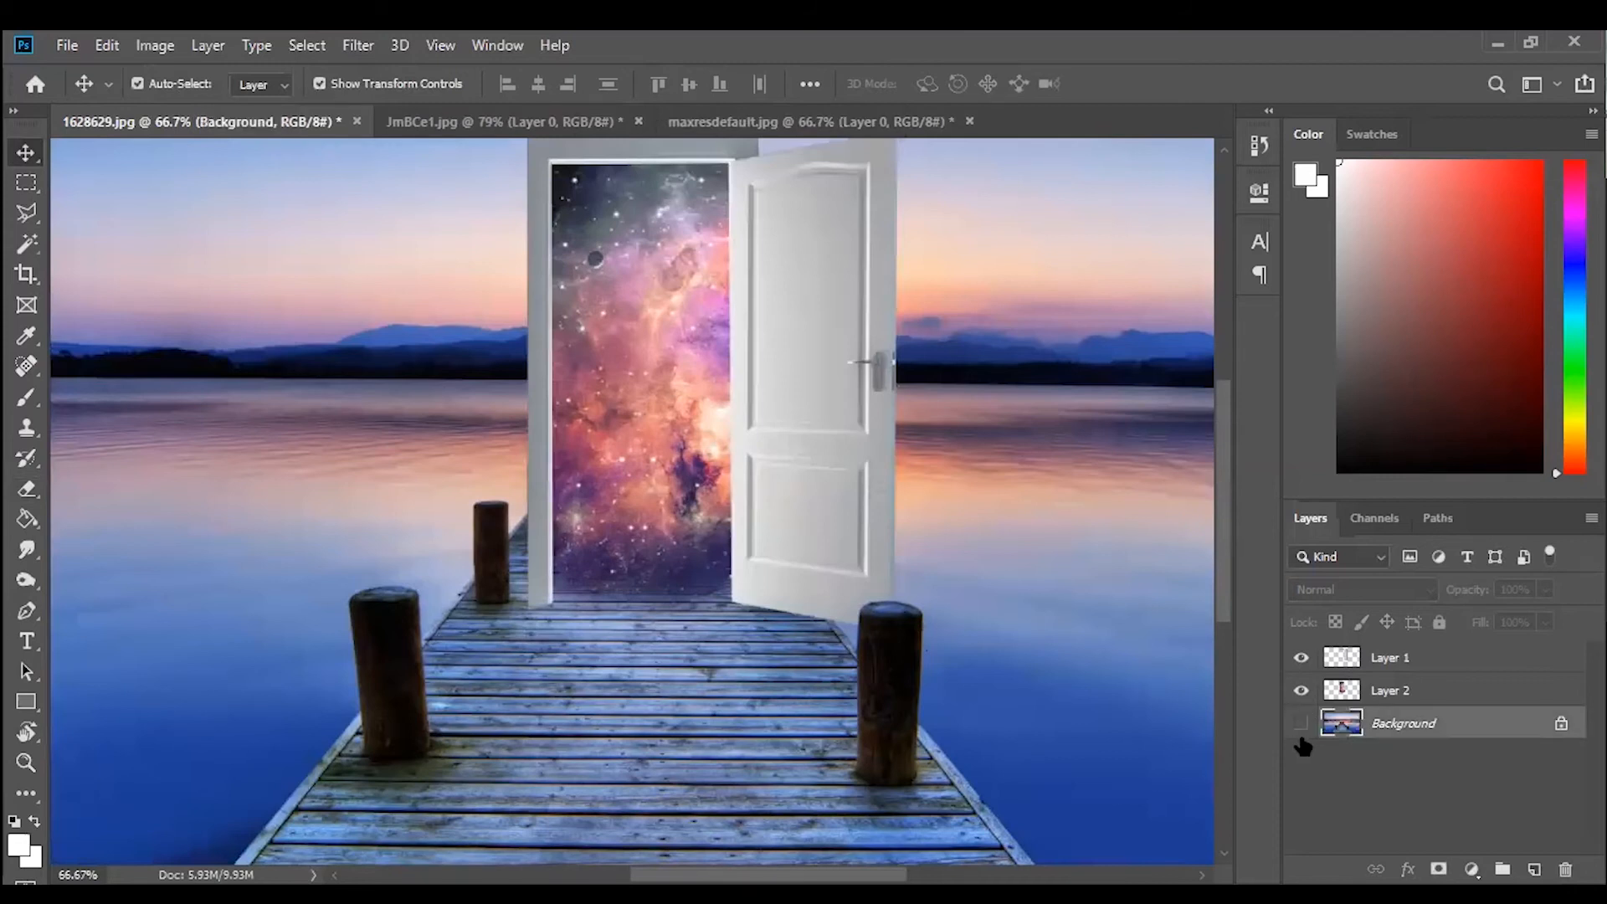
left_click(1302, 725)
left_click(1302, 725)
left_click(1302, 659)
left_click(1302, 659)
left_click(1302, 690)
left_click(1302, 691)
key("ctrl+0")
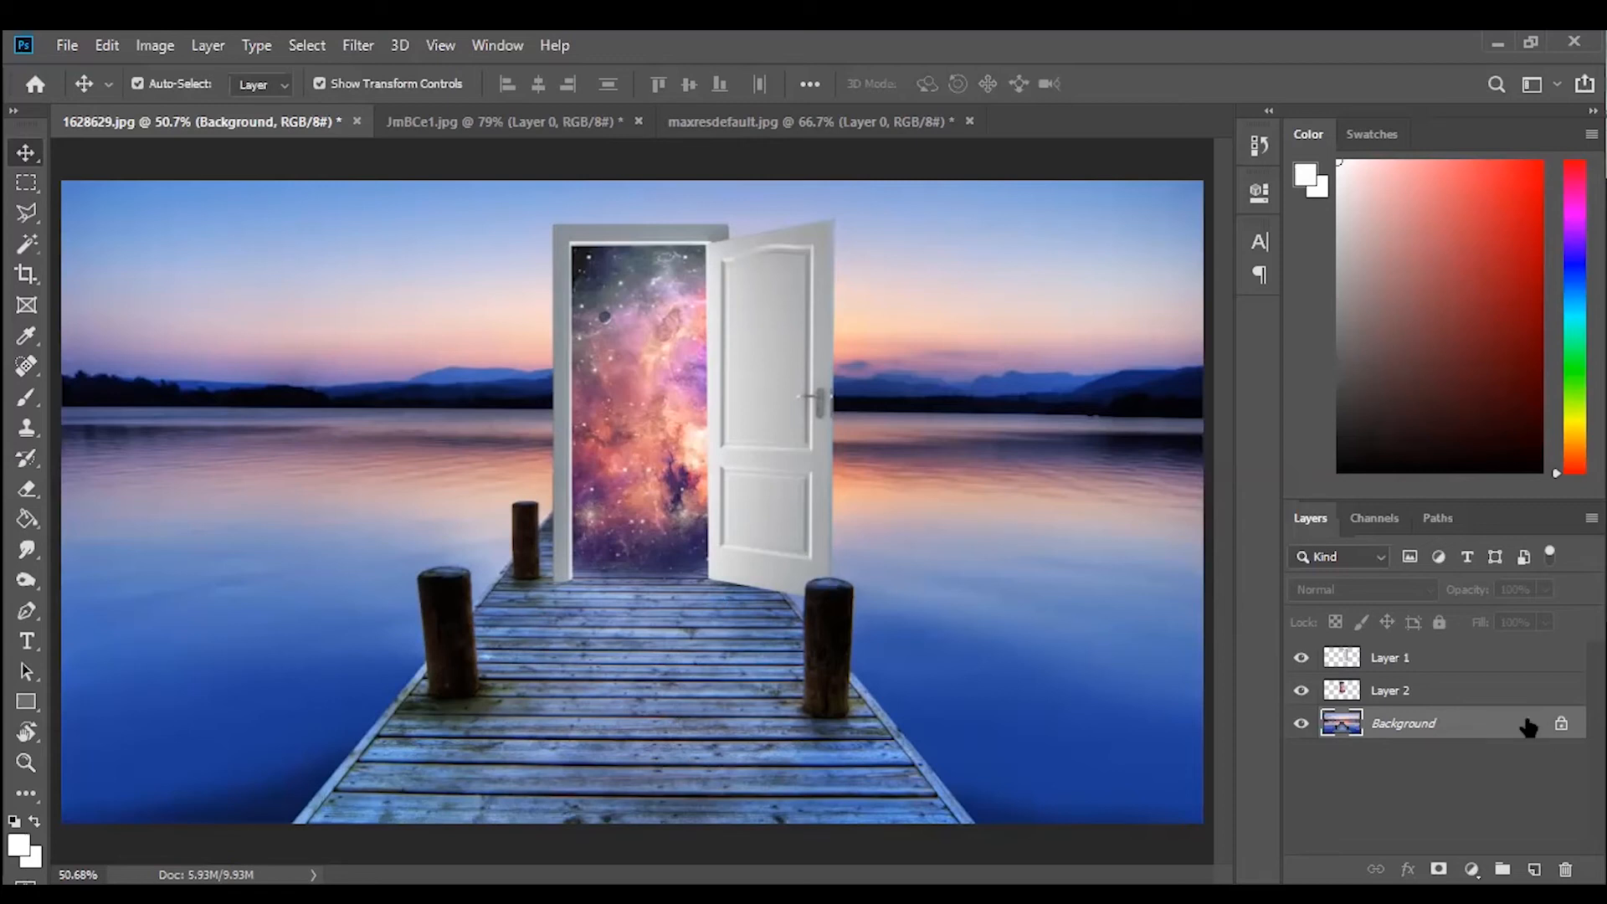
Apply Hue/Saturation to the door layer with hue -29, saturation +21 and lightness -9.
left_click(1504, 693)
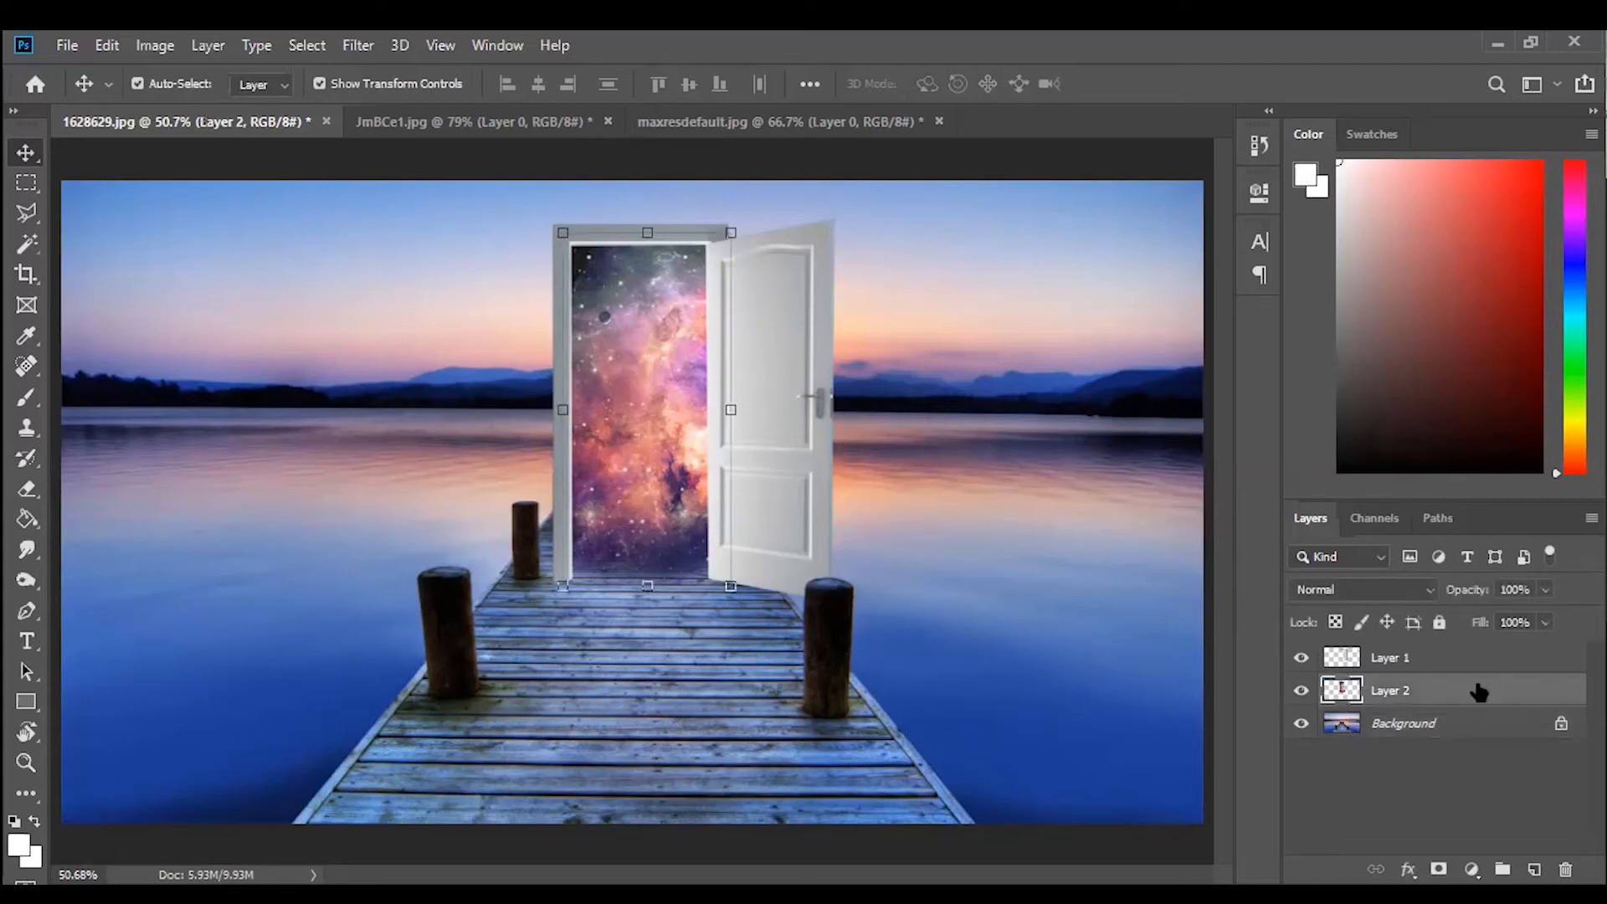
left_click(1452, 660)
left_click(1301, 658)
left_click(1301, 658)
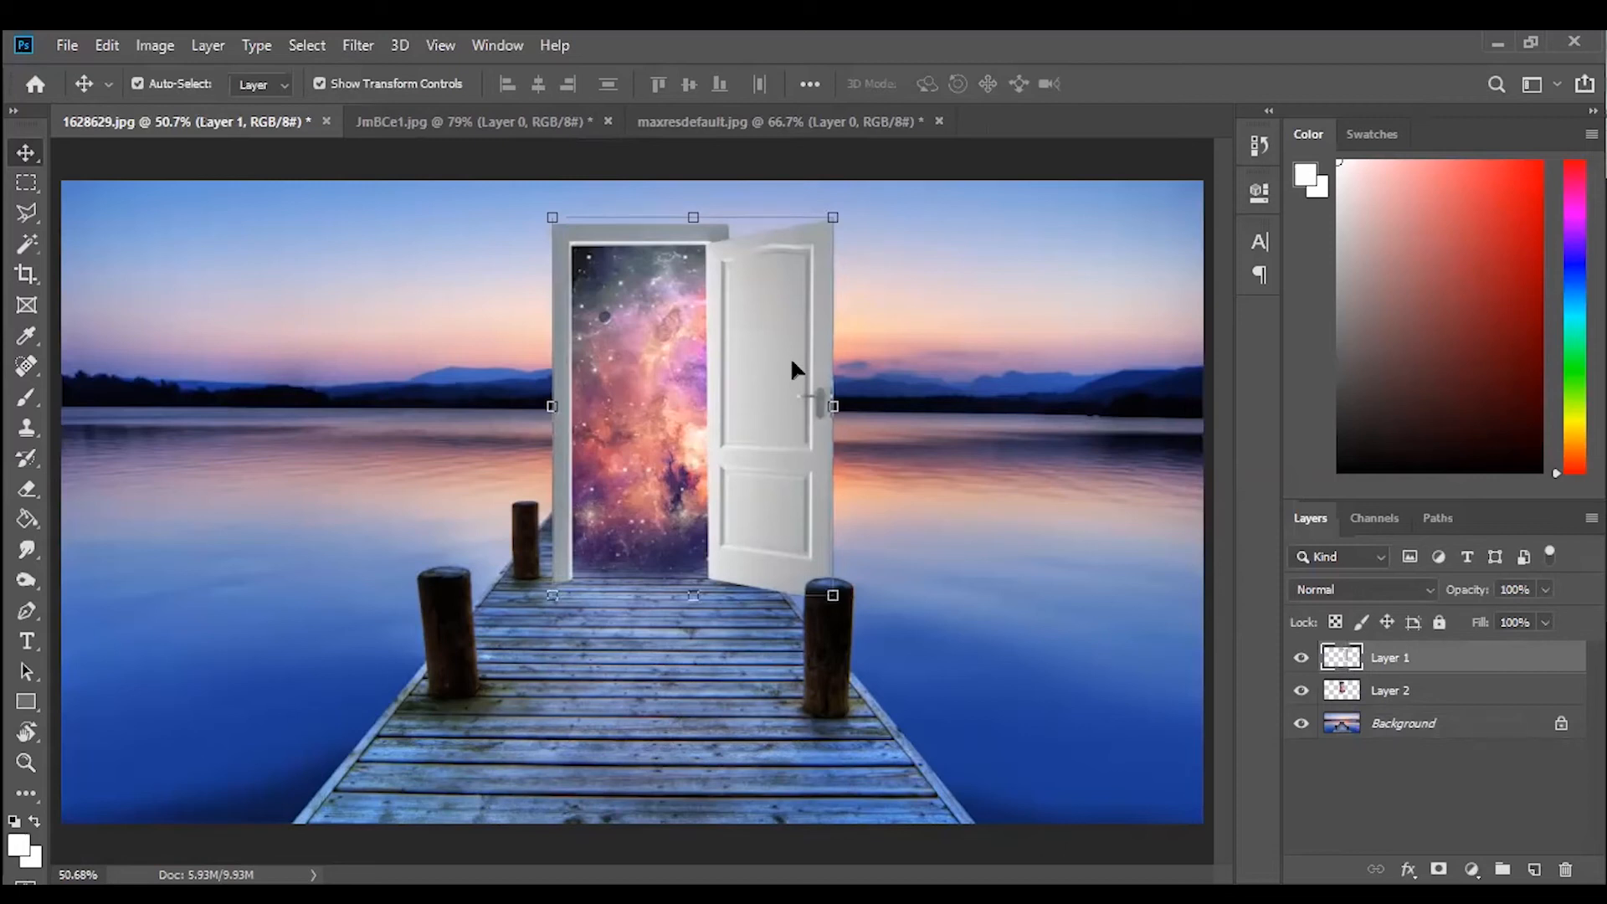
left_click(159, 45)
mouse_move(208, 107)
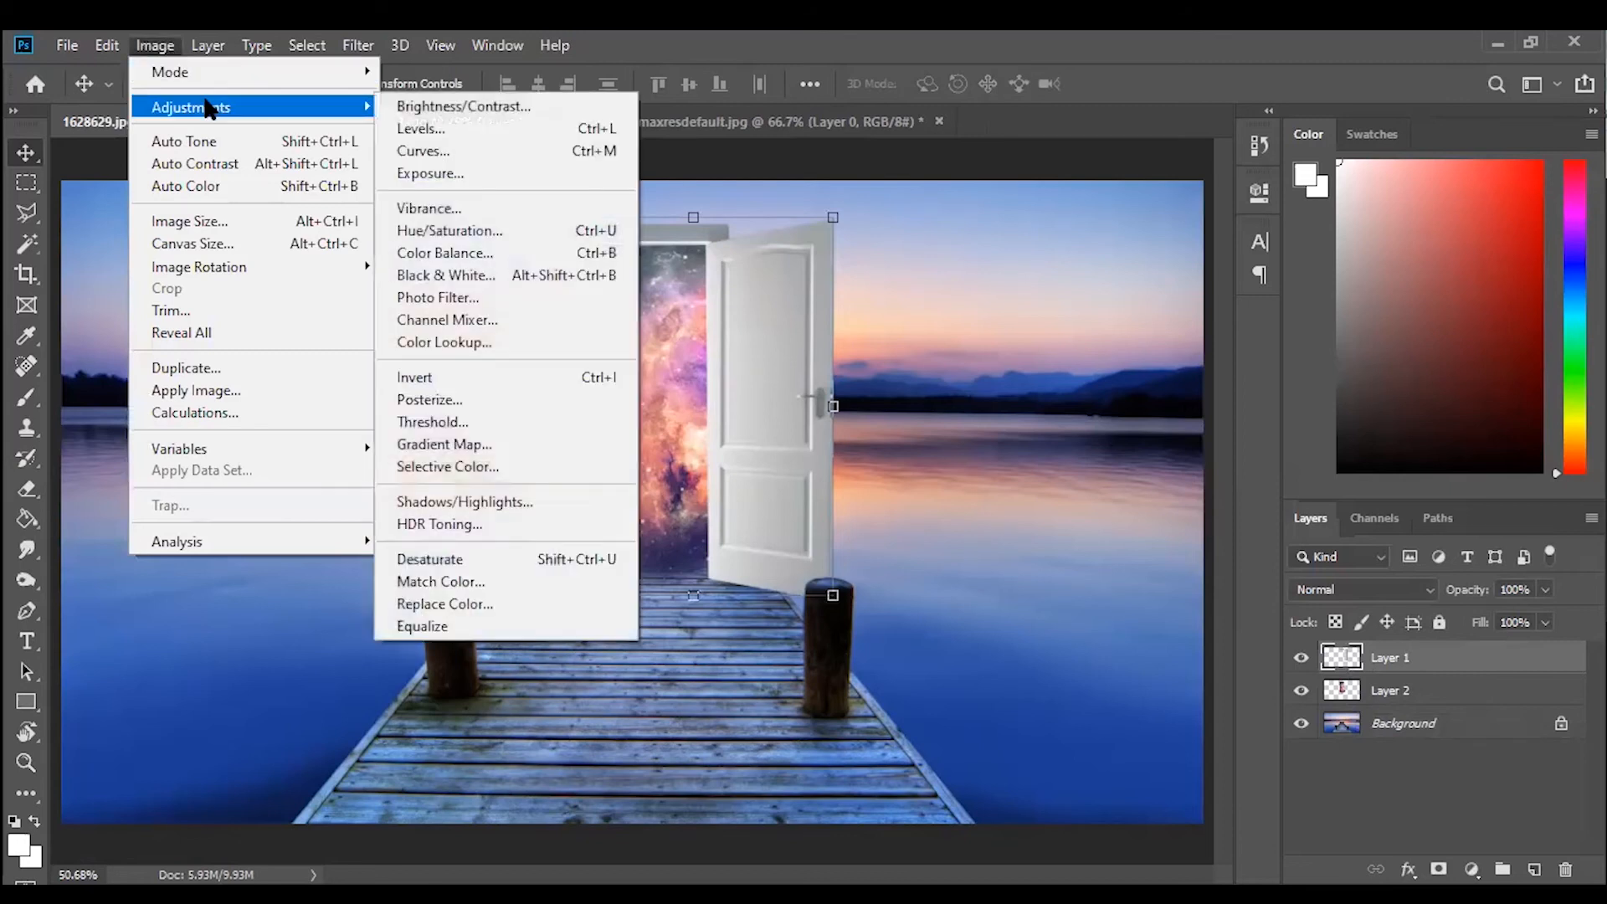
left_click(496, 237)
mouse_move(1263, 284)
left_mouse_down()
mouse_move(1181, 289)
mouse_move(1416, 289)
mouse_move(1155, 289)
mouse_move(1335, 289)
mouse_move(1177, 293)
mouse_move(1254, 285)
mouse_move(1210, 289)
mouse_move(1231, 289)
left_mouse_up()
mouse_move(1263, 345)
left_mouse_down()
mouse_move(1281, 346)
mouse_move(1231, 346)
mouse_move(1287, 346)
left_mouse_up()
mouse_move(1263, 405)
left_mouse_down()
mouse_move(1223, 405)
mouse_move(1254, 405)
left_mouse_up()
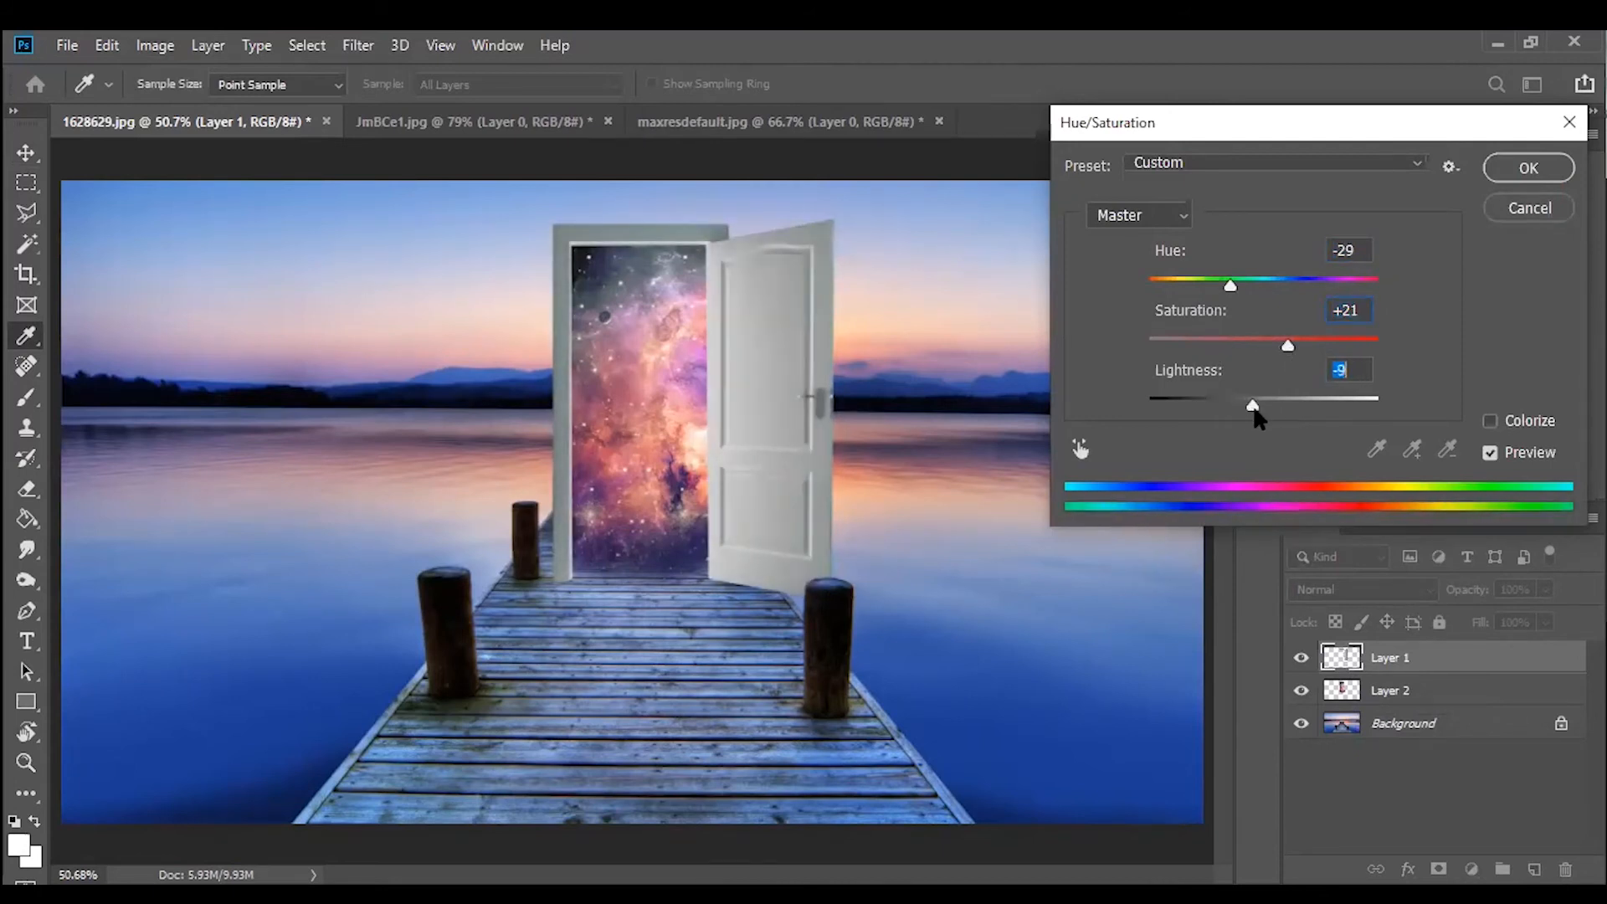
left_click(1529, 162)
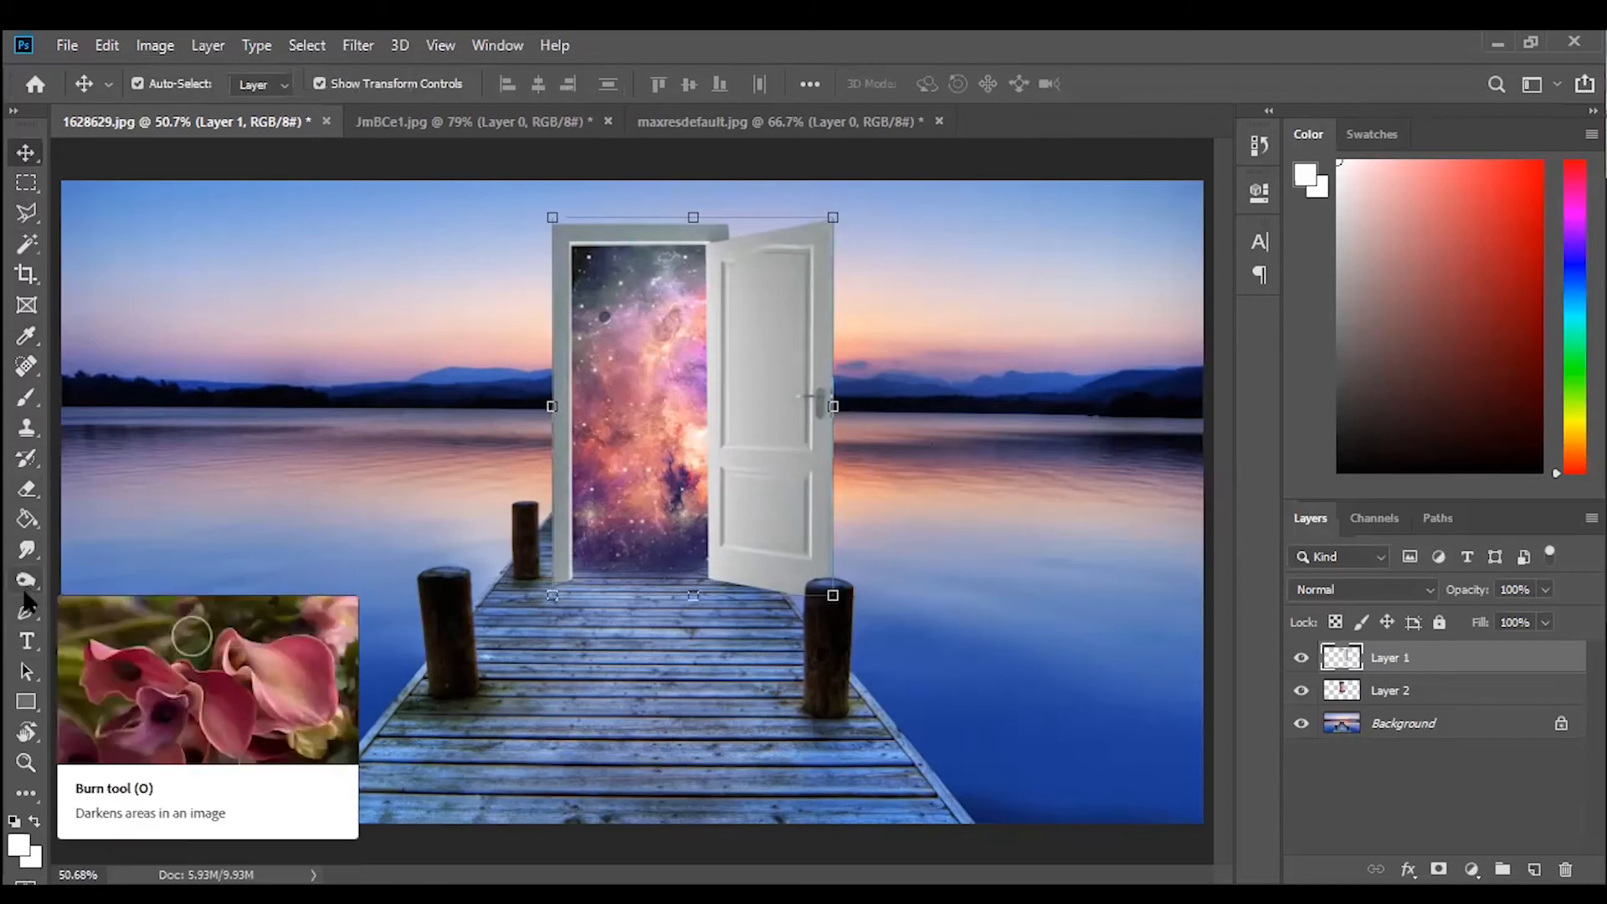
Lighten the hinge side of the open door using the Dodge tool with a soft 250 px brush, midtones range and 50% exposure.
left_click(29, 557)
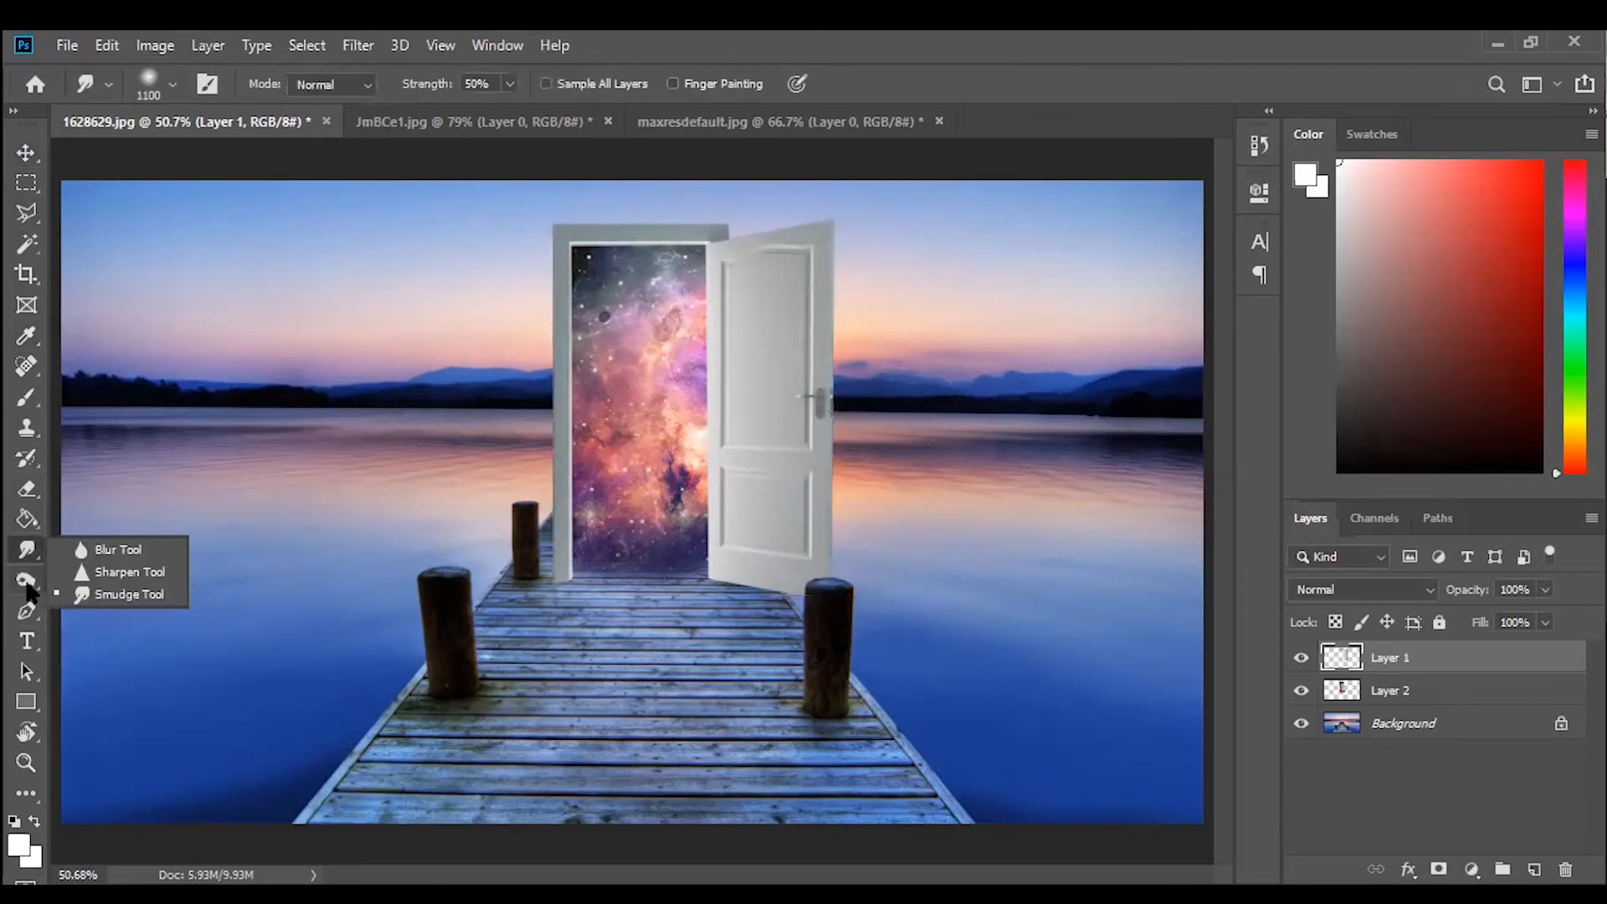
left_click_drag(29, 591, 130, 596)
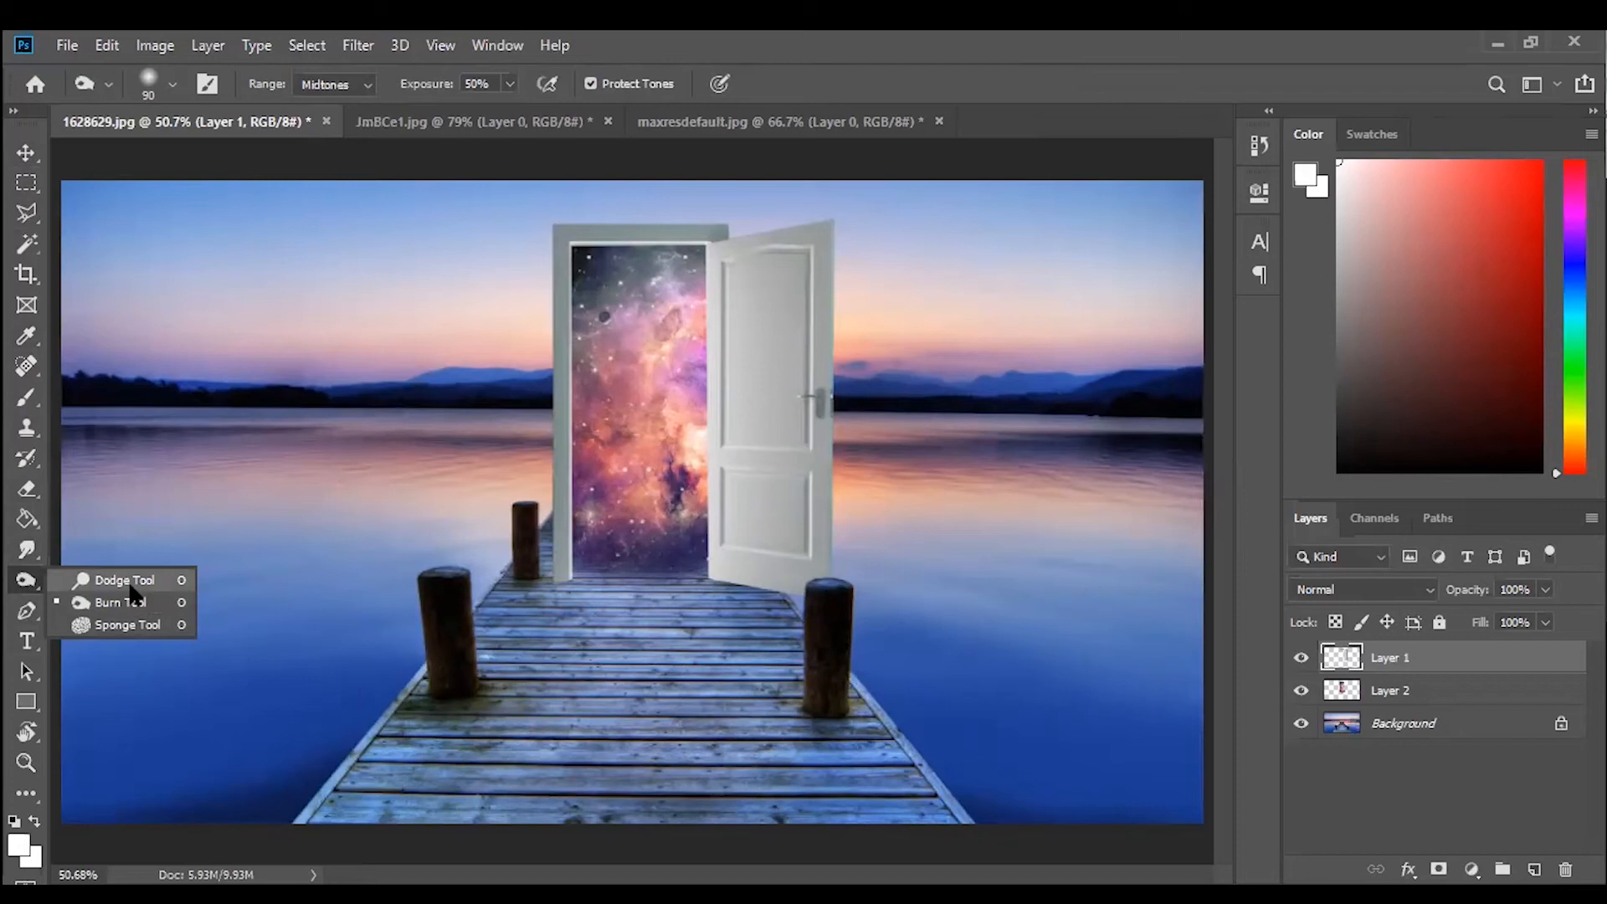
left_click(126, 580)
key("bracketright")
key("bracketright")
key("bracketright")
key("bracketright")
key("bracketright")
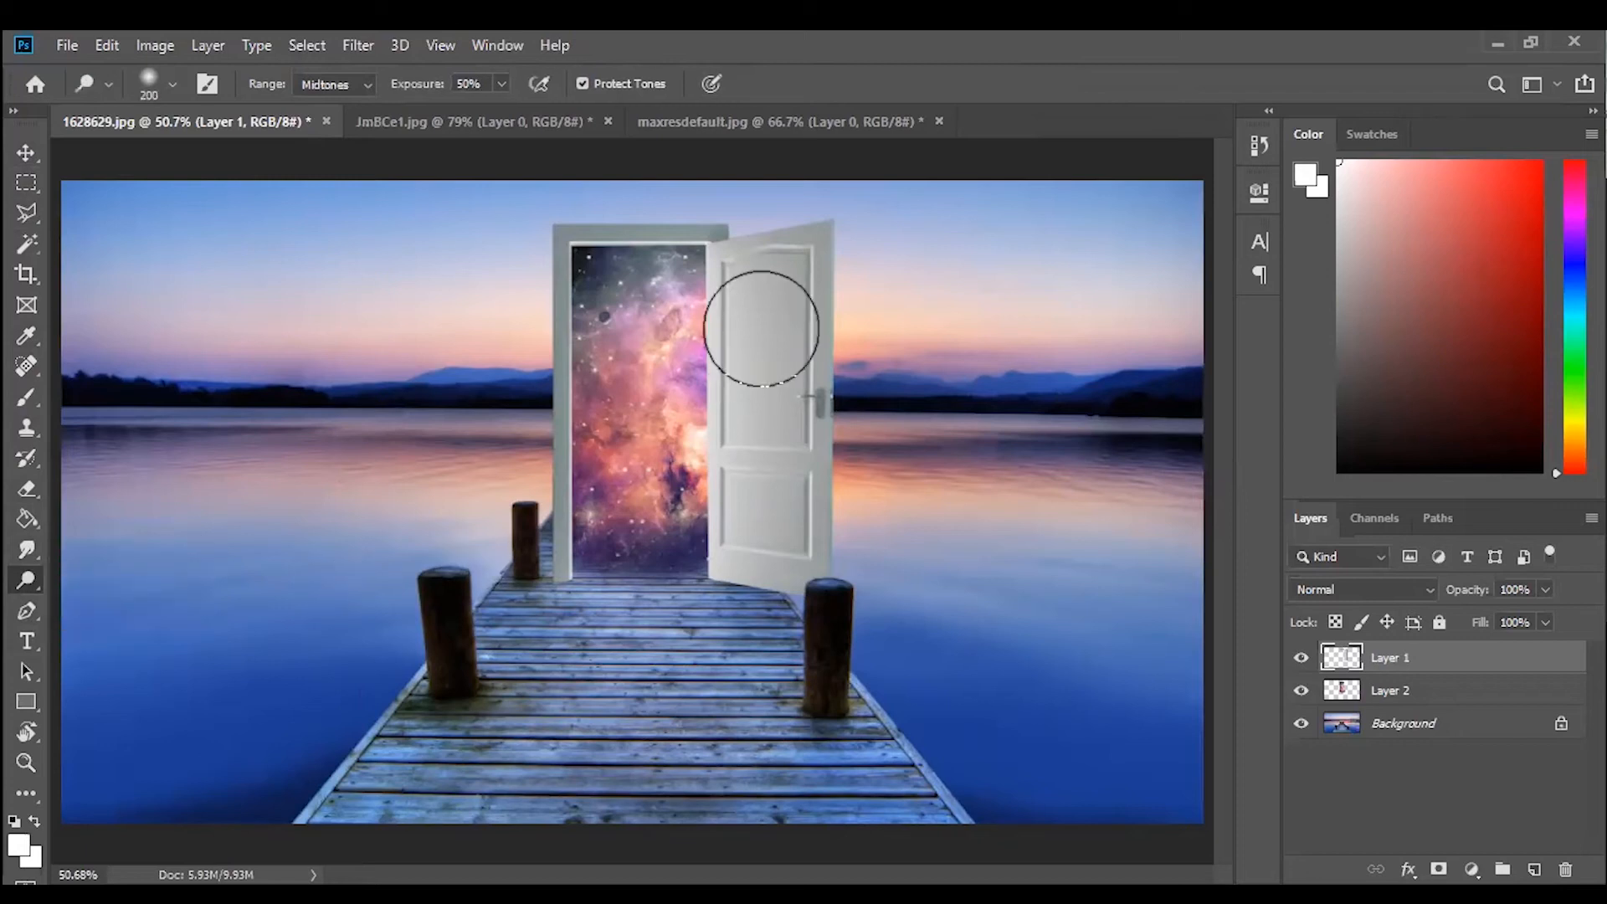
key("ctrl+plus")
key("bracketright")
scroll(973, 420, "up", 1)
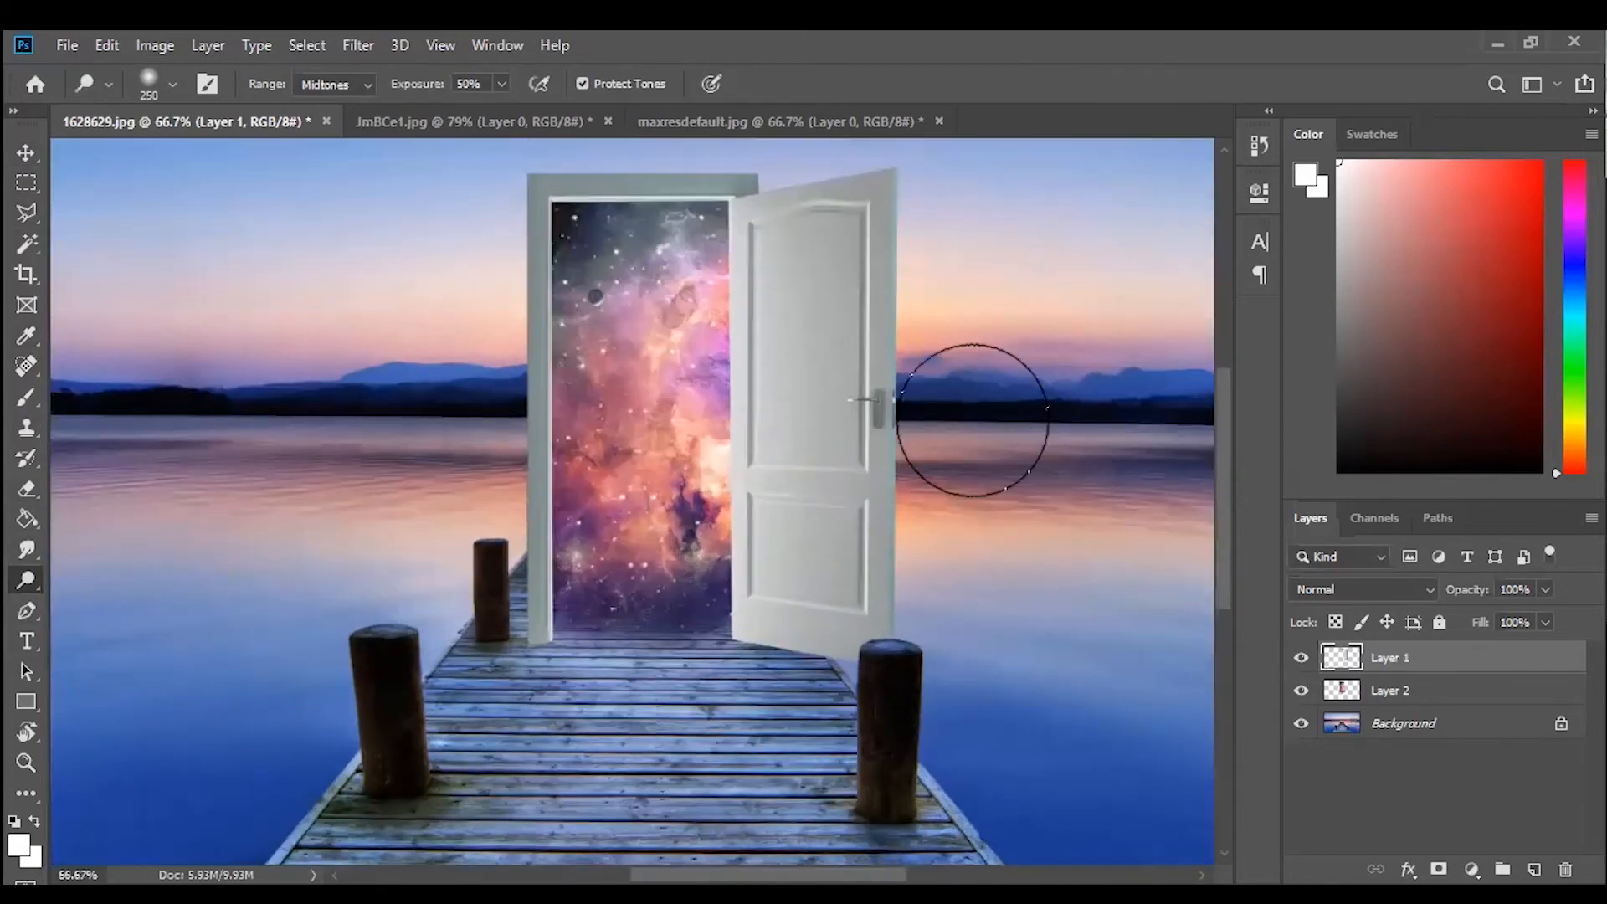
scroll(973, 419, "up", 2)
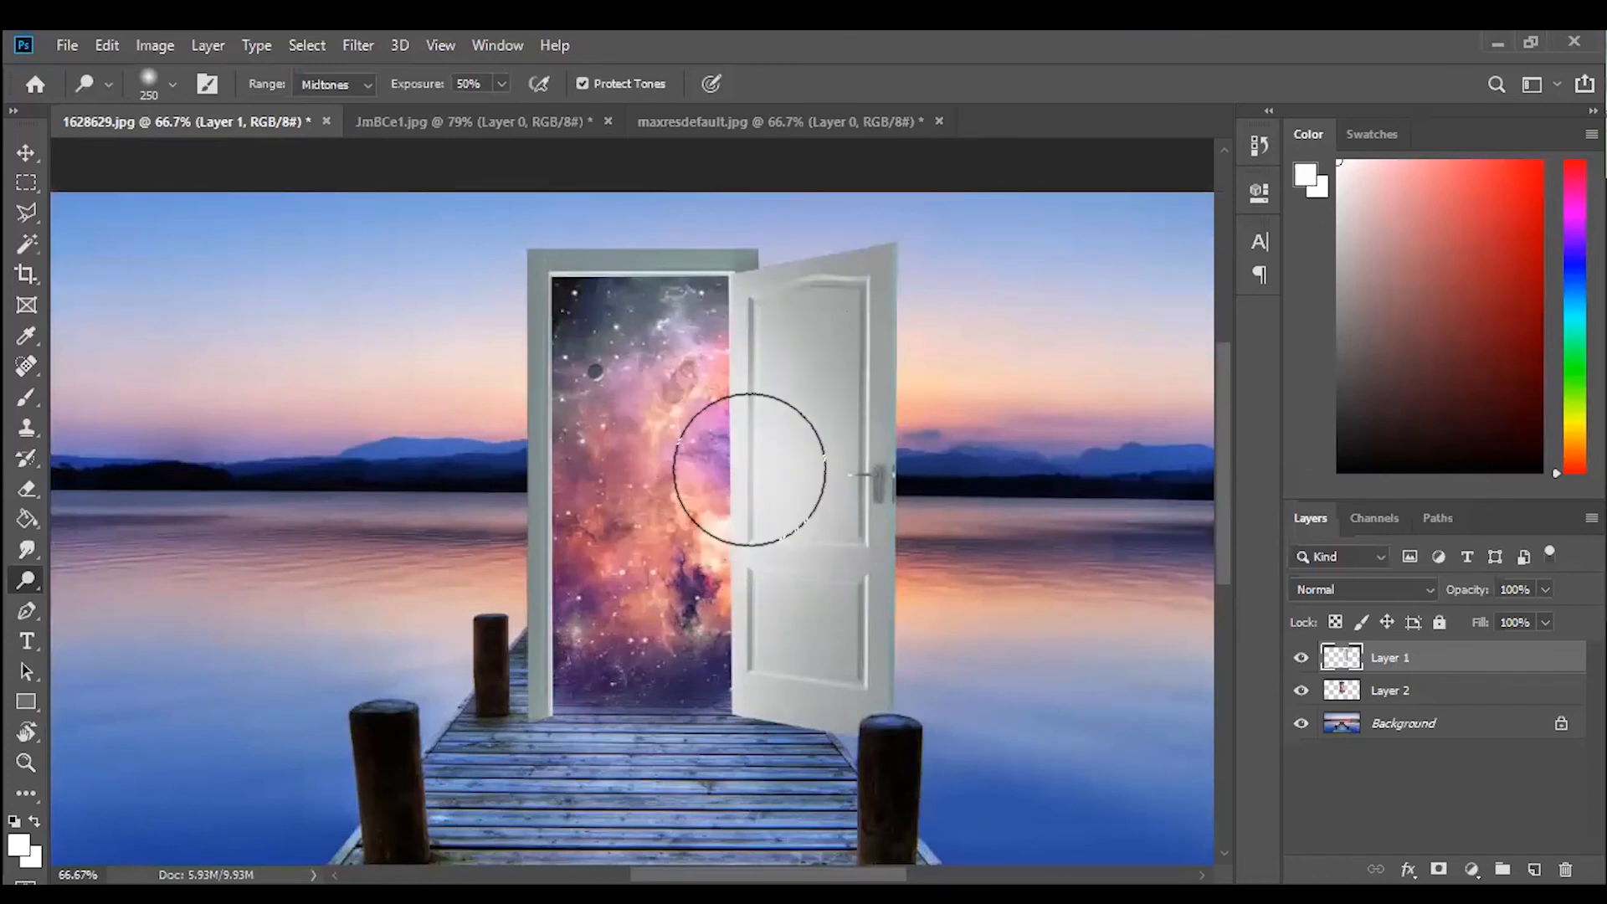
mouse_move(573, 443)
left_mouse_down()
mouse_move(611, 573)
mouse_move(728, 421)
mouse_move(733, 378)
mouse_move(766, 496)
left_mouse_up()
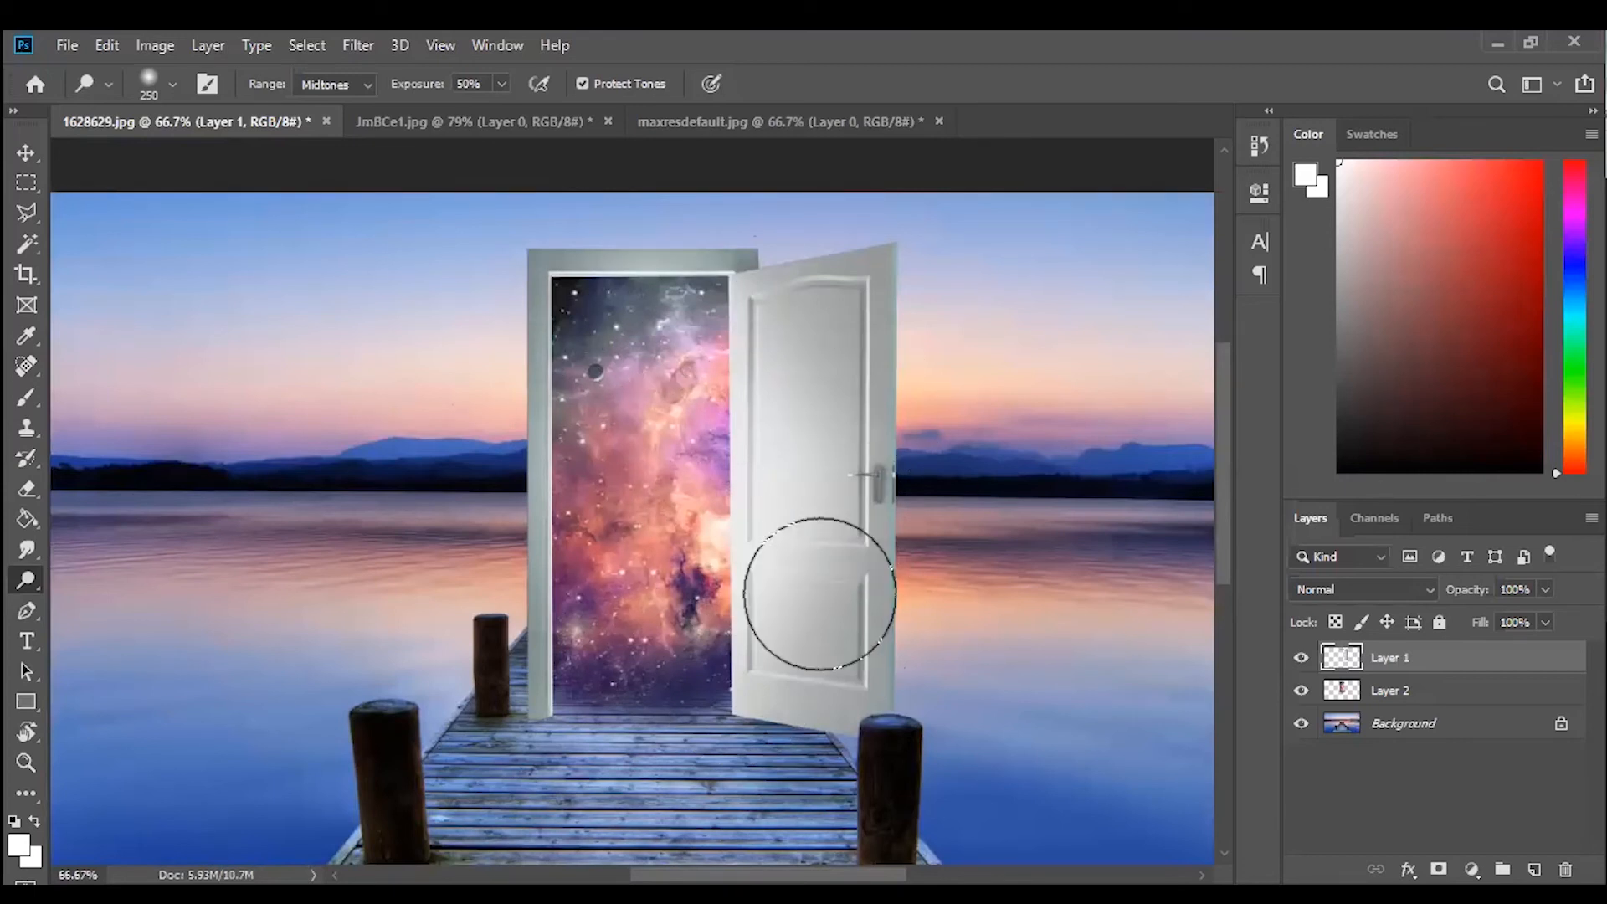
Darken the outer edges of the door and its frame using the Burn tool at 300 px, midtones range and 50% exposure, then deselect the layer.
right_click(28, 580)
left_click(90, 591)
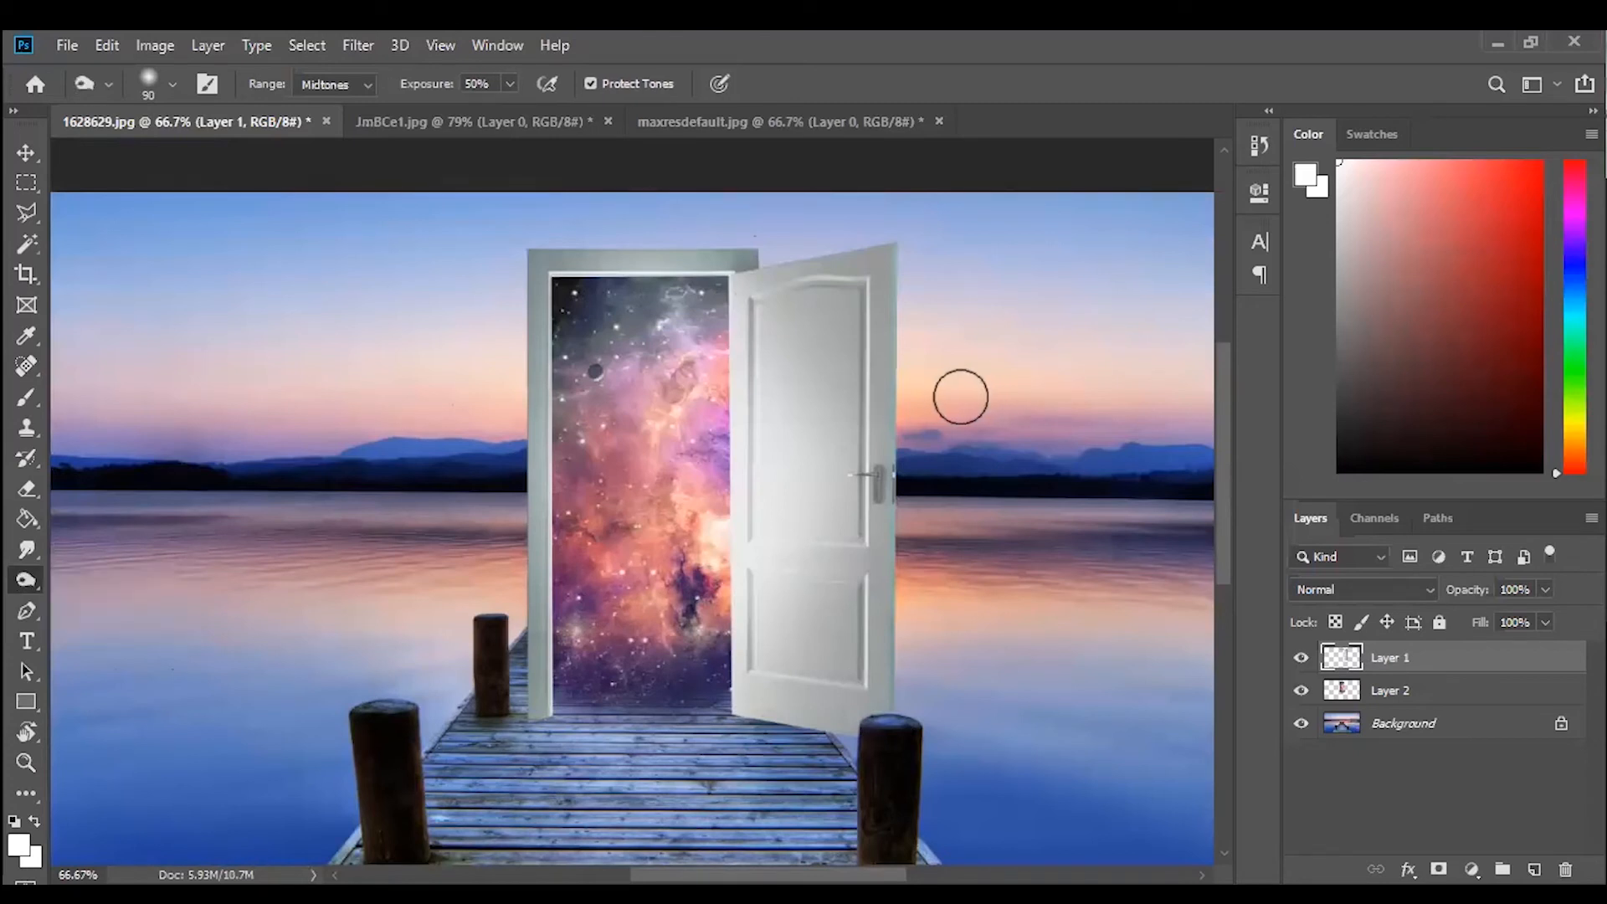
key("bracketright")
key("bracketright")
key("bracketright")
key("bracketright")
key("bracketright")
key("bracketright")
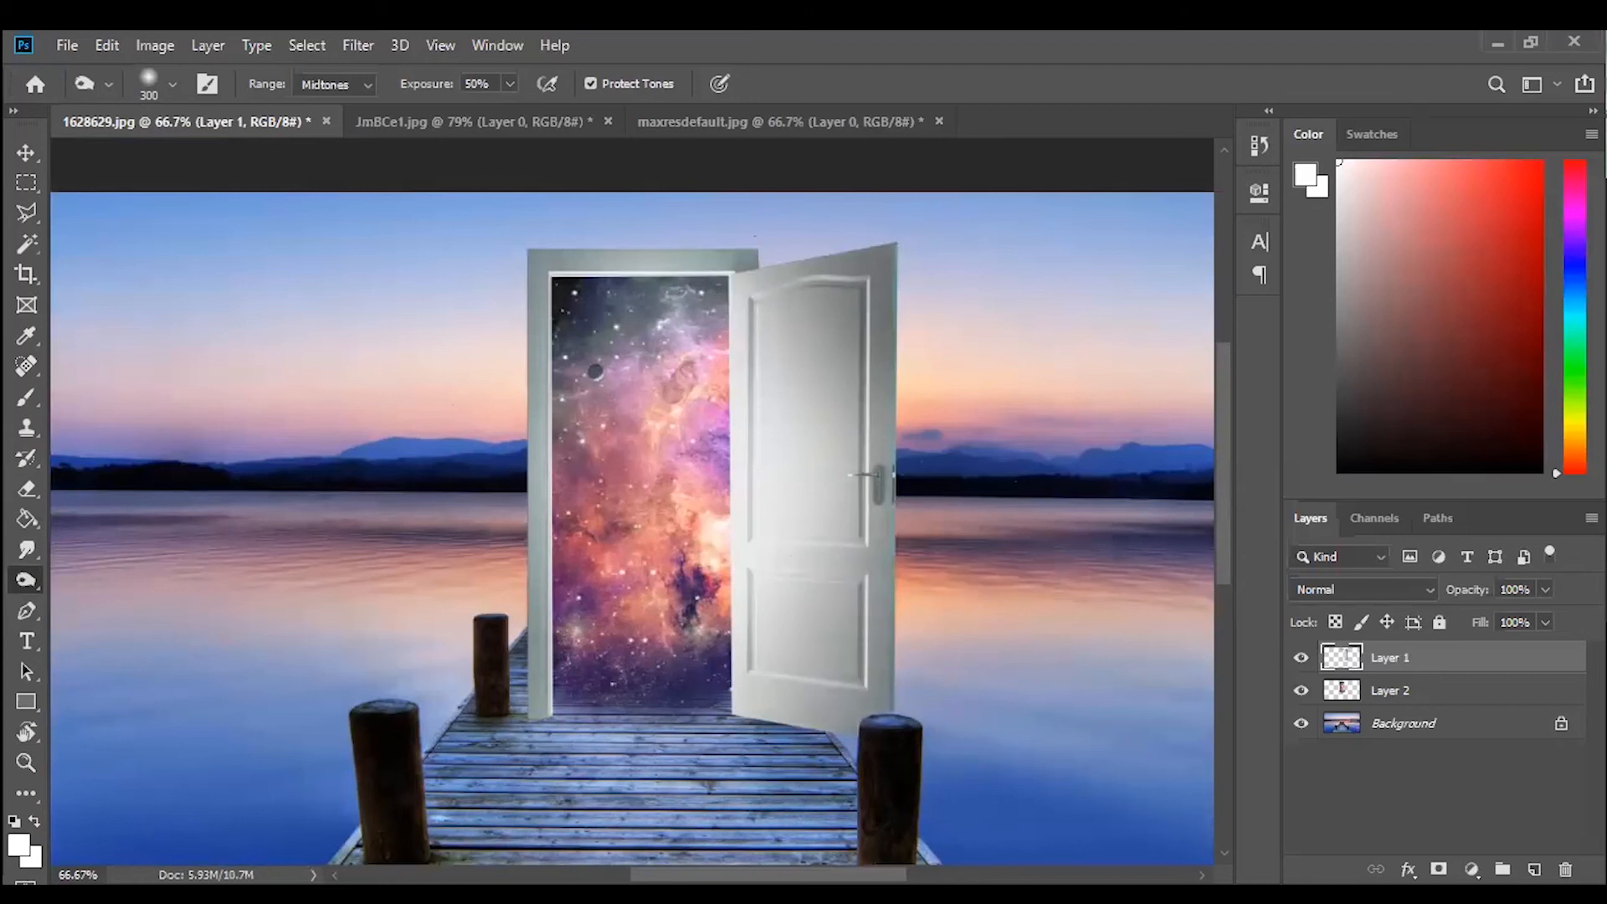
mouse_move(526, 750)
left_mouse_down()
mouse_move(522, 721)
mouse_move(475, 741)
left_mouse_up()
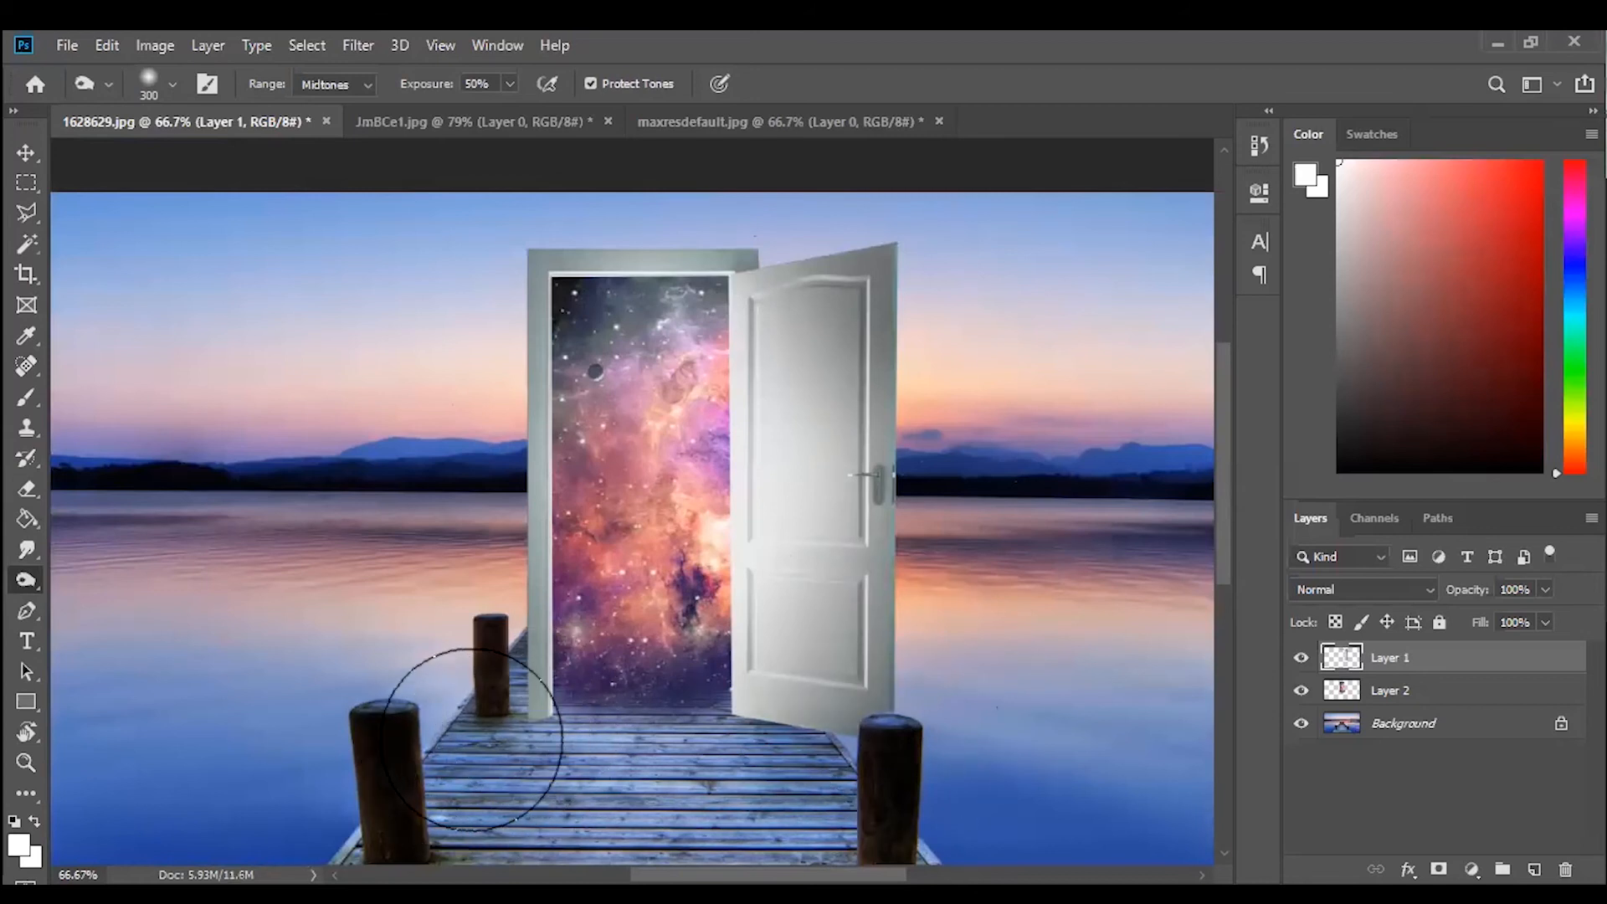
mouse_move(464, 243)
left_mouse_down()
mouse_move(419, 311)
mouse_move(471, 268)
mouse_move(444, 453)
left_mouse_up()
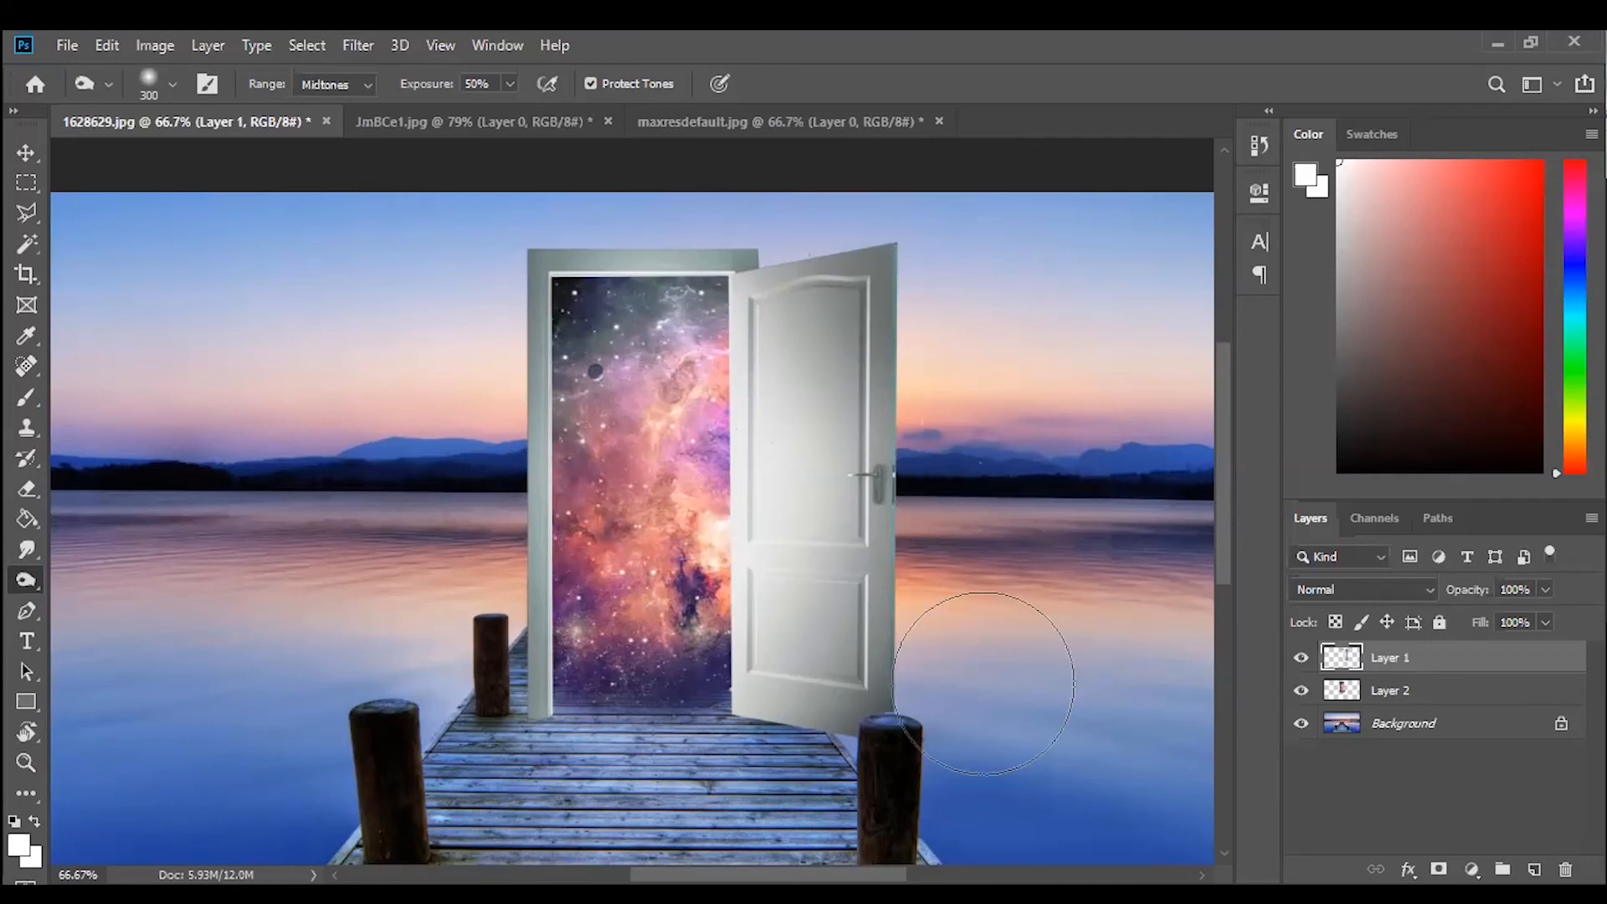
left_click(26, 152)
left_click(400, 510)
scroll(400, 510, "down", 2)
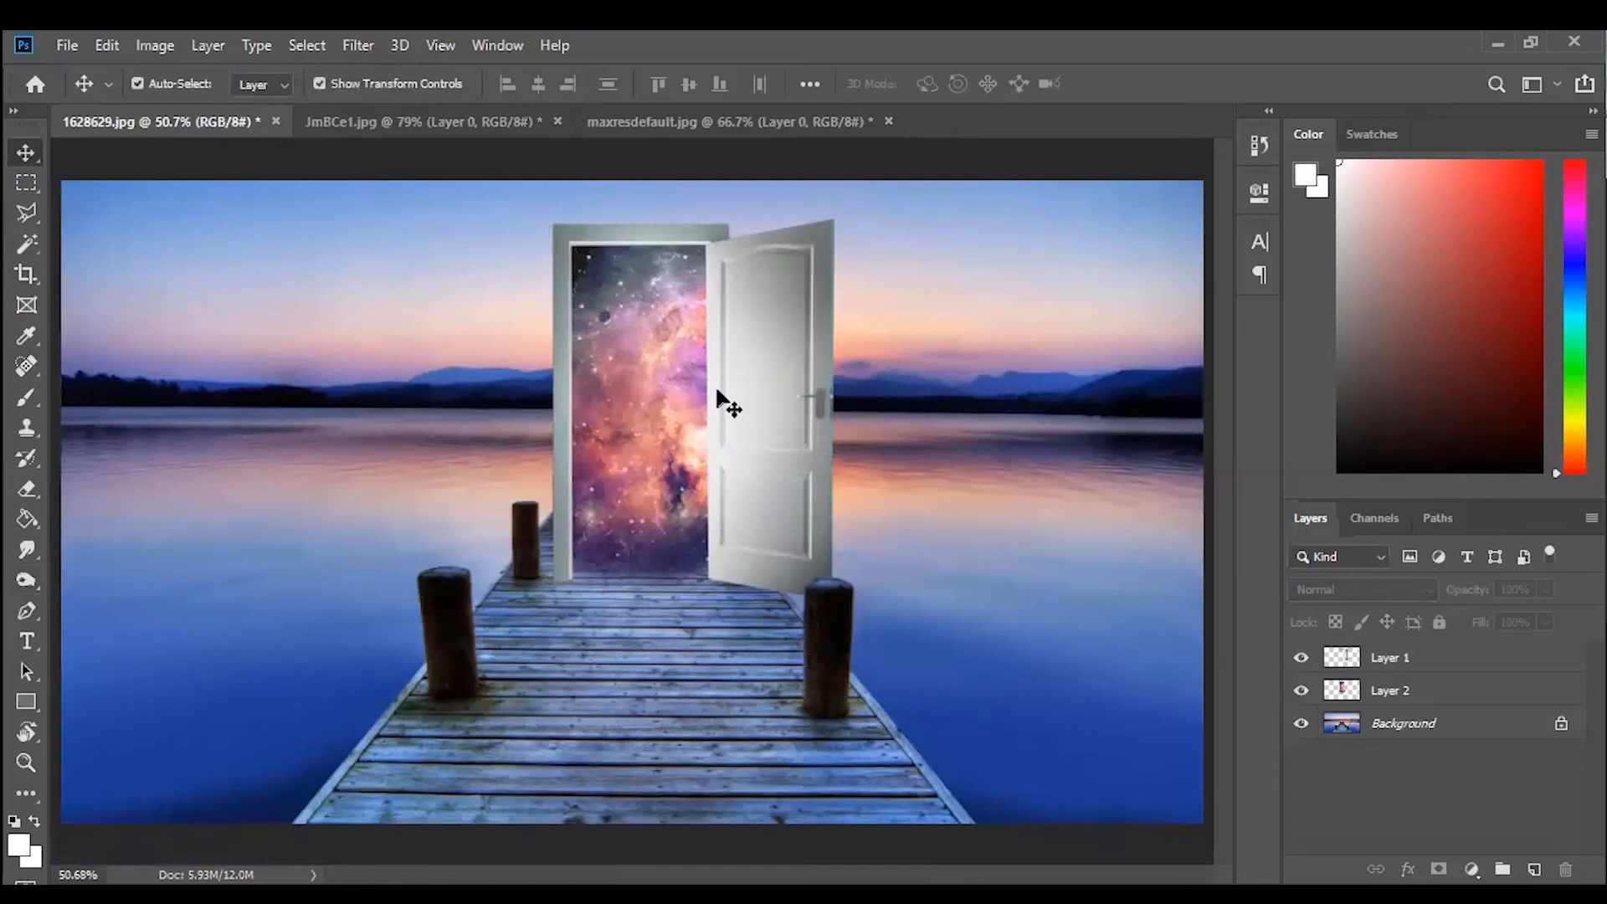
Try a Vibrance adjustment on the door layer with vibrance -14 and saturation +1.
left_click(155, 45)
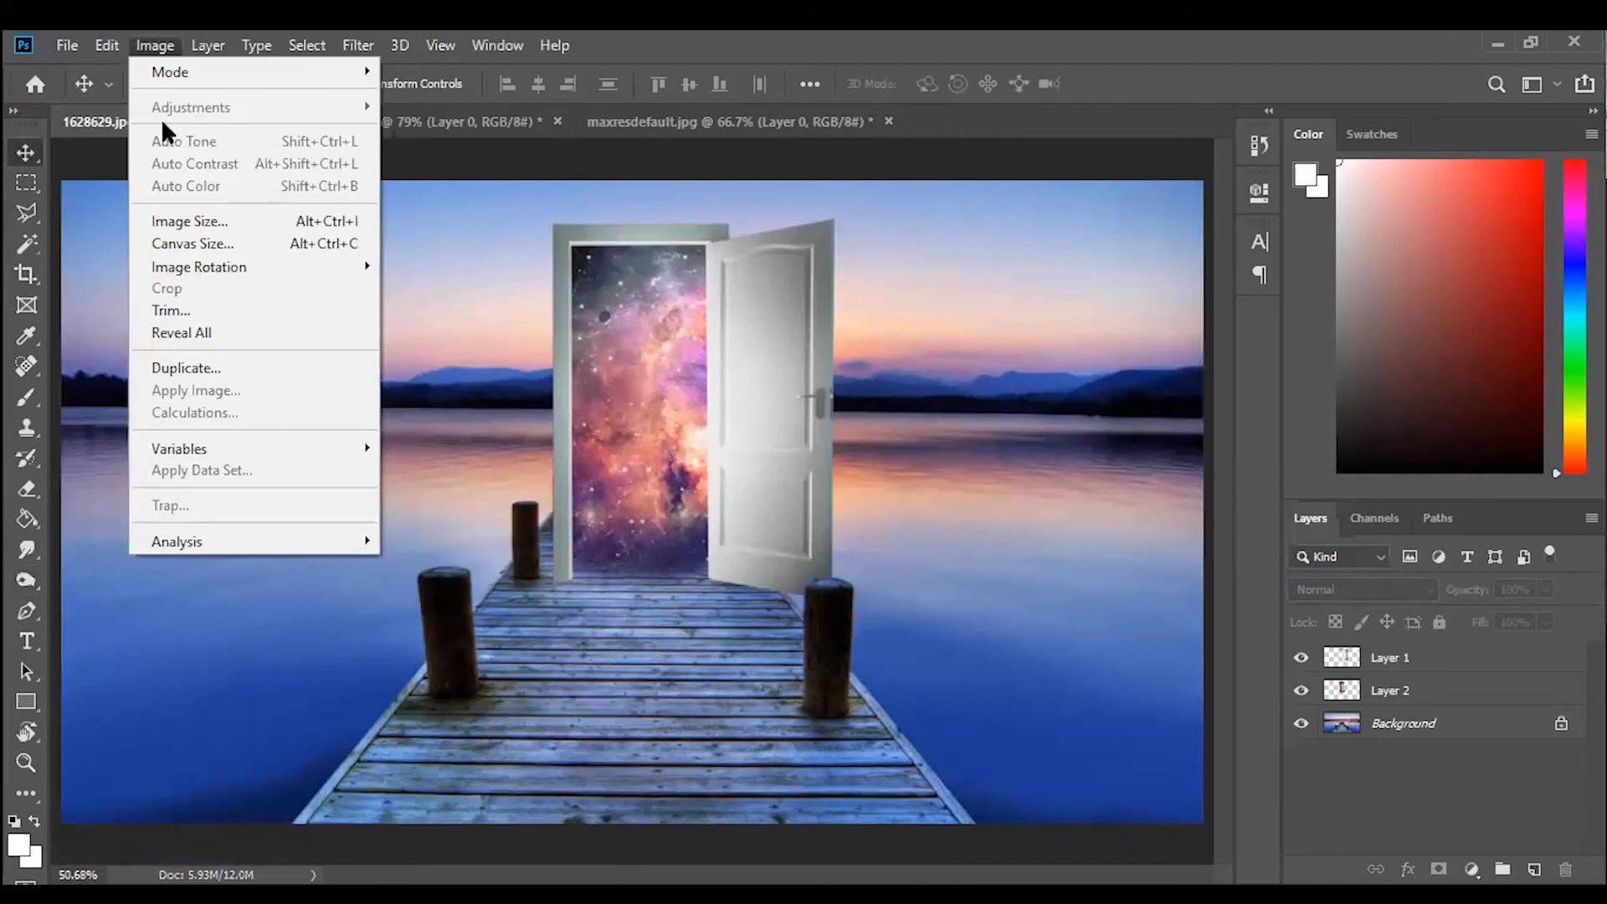
left_click(779, 362)
left_click(764, 369)
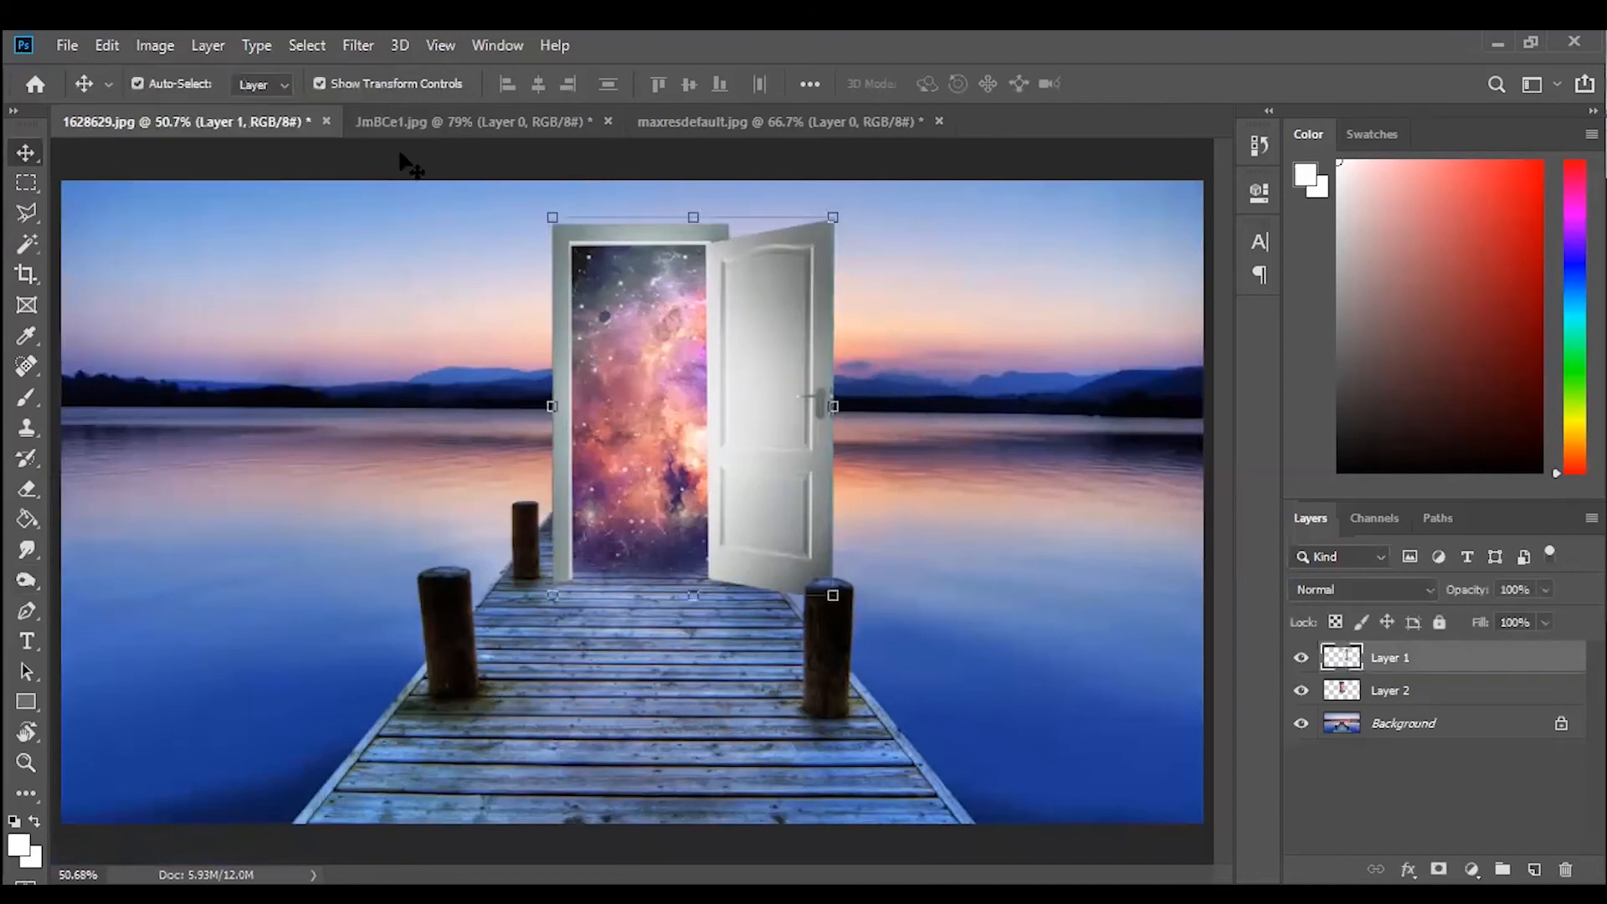
left_click(155, 45)
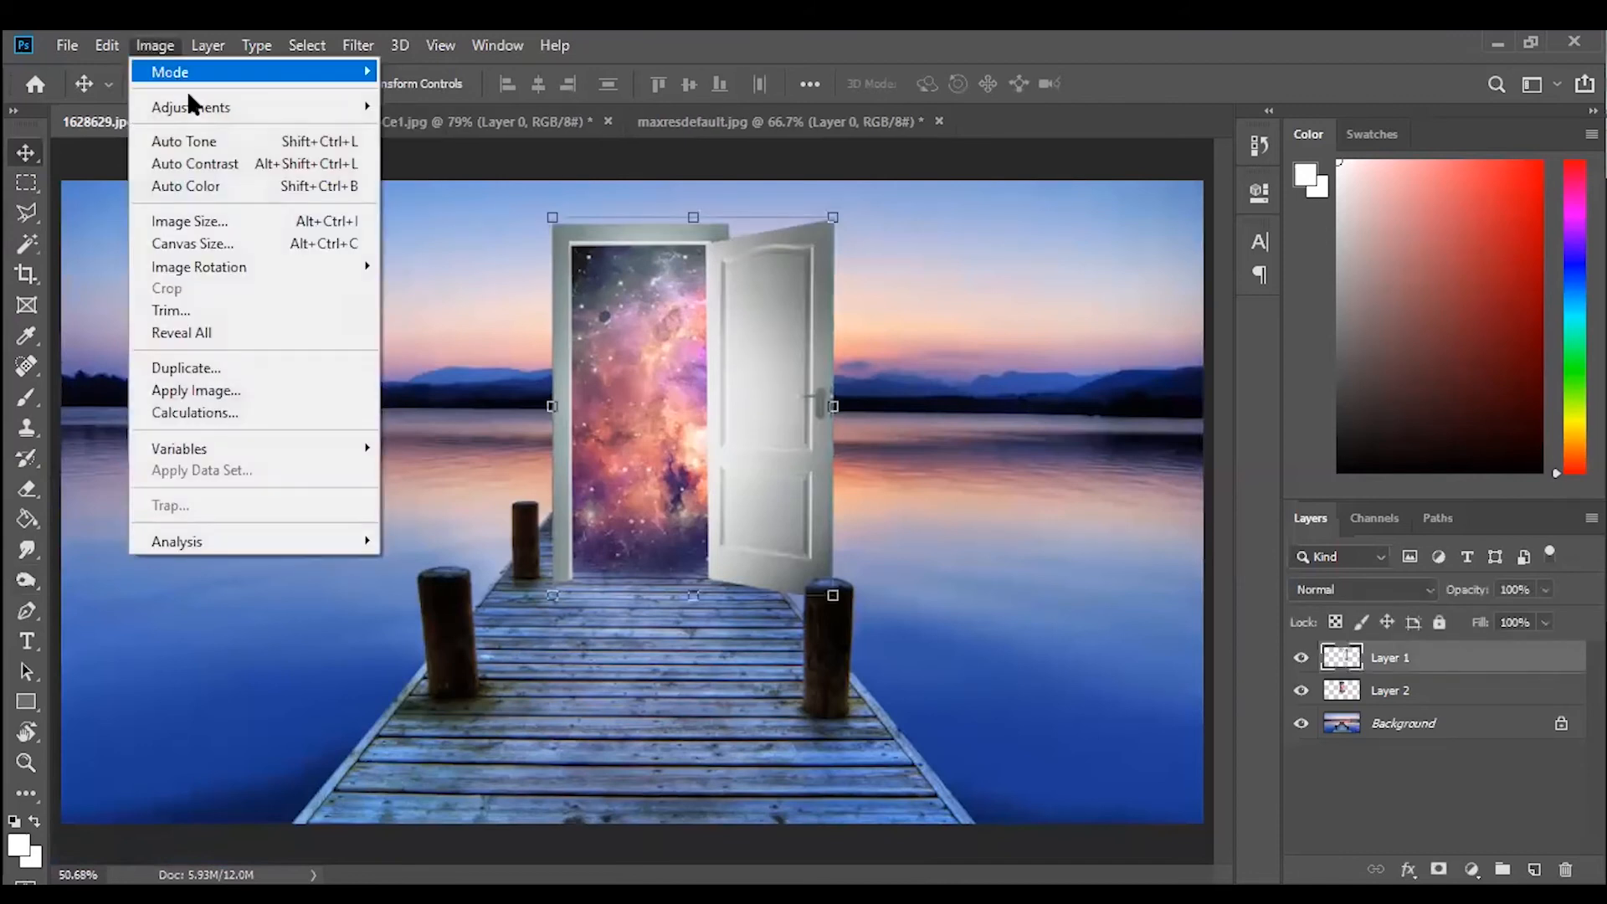
mouse_move(192, 107)
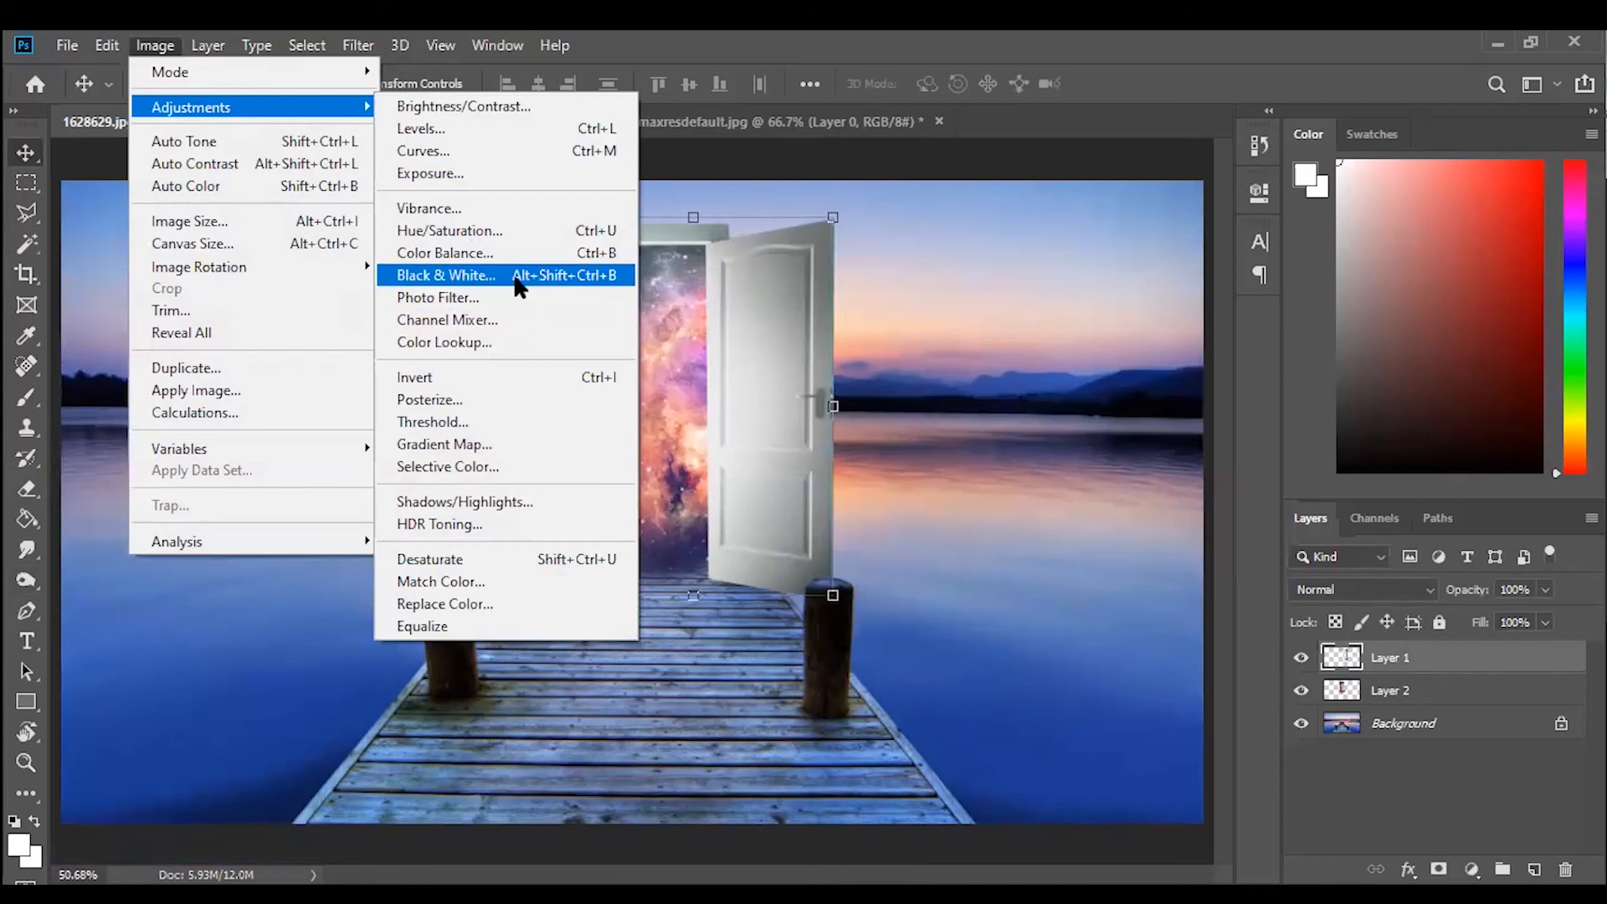
left_click(516, 209)
left_click_drag(990, 344, 971, 344)
mouse_move(991, 414)
left_mouse_down()
mouse_move(965, 417)
mouse_move(1041, 416)
mouse_move(930, 416)
mouse_move(991, 417)
left_mouse_up()
left_click(978, 344)
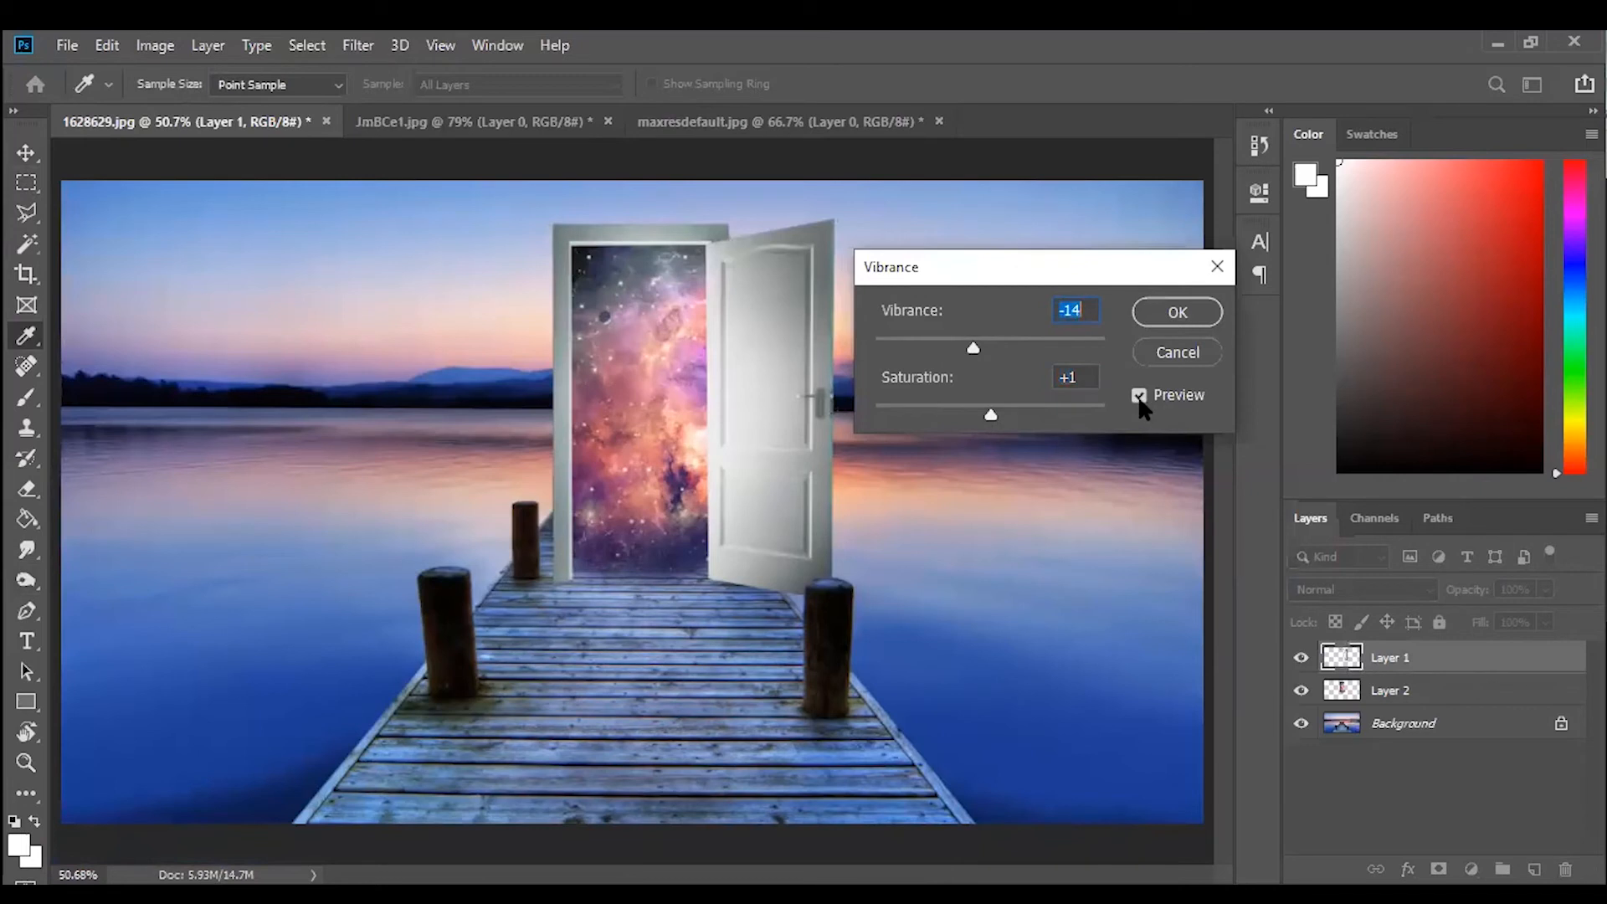
left_click(1177, 353)
key("v")
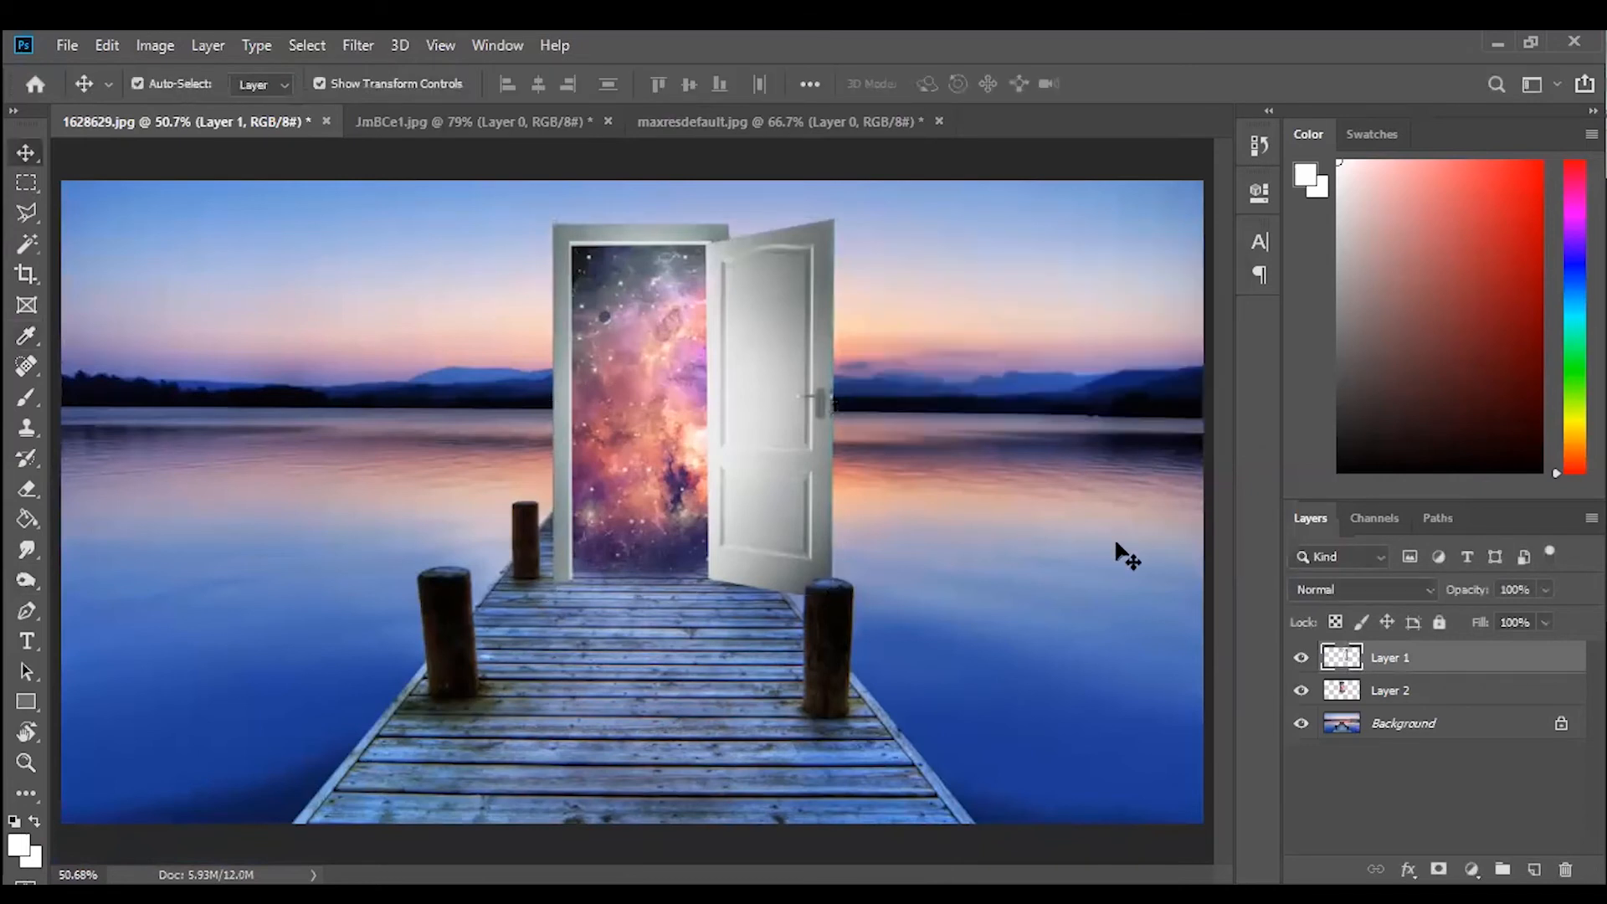
left_click(1120, 556)
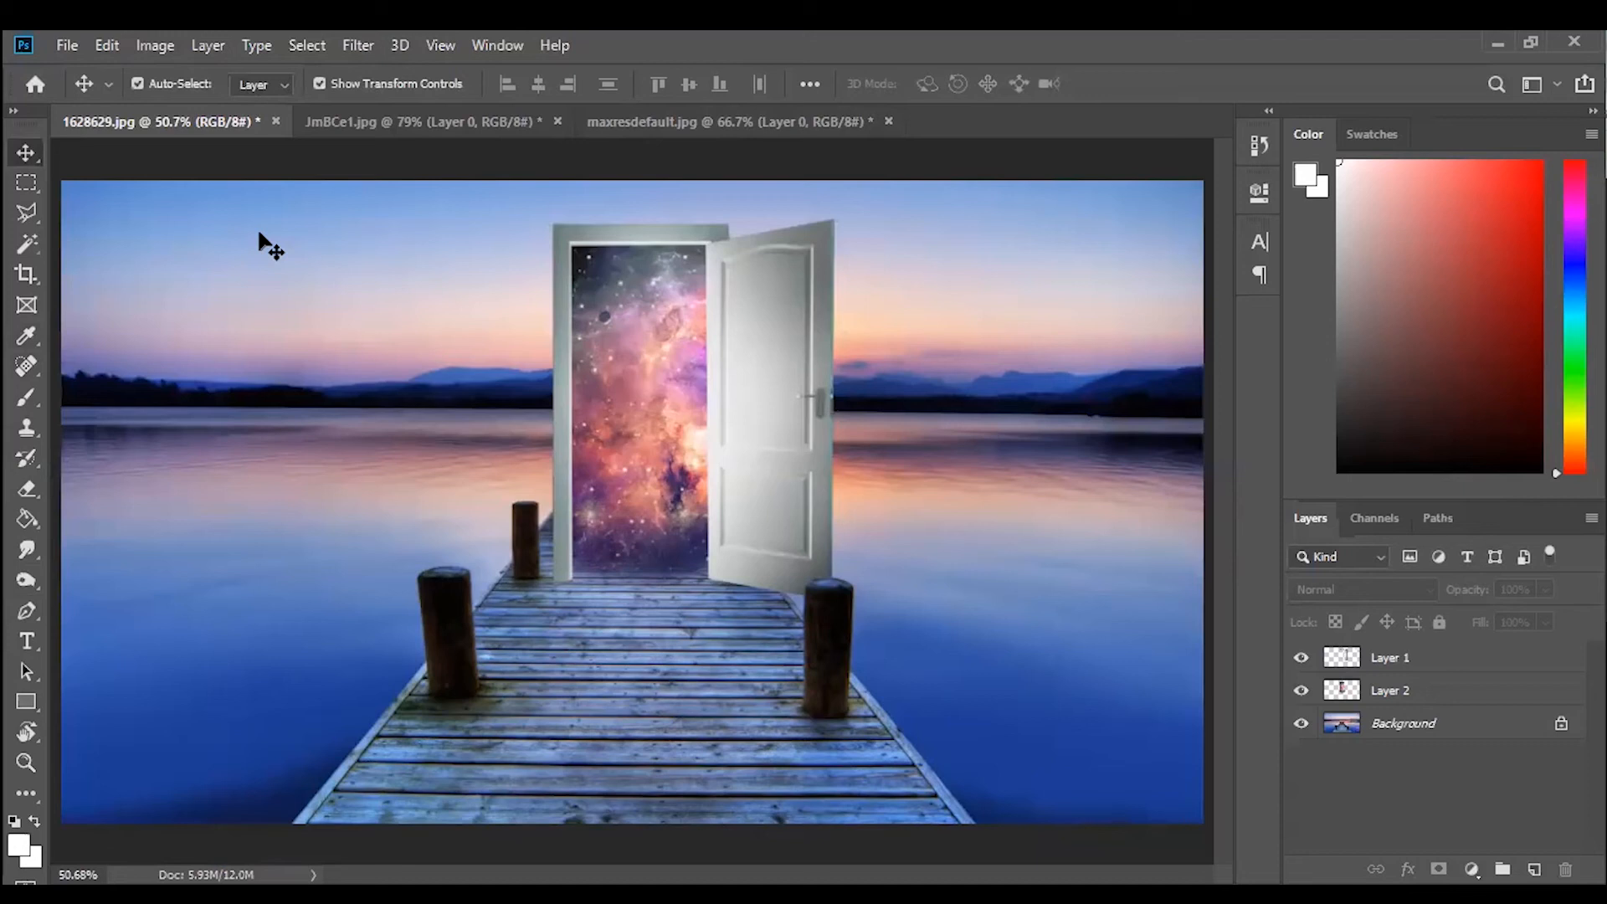
Open c780fbeeb9aa6ea16ae3960a4baae406.jpg, the vintage photo of two children, from the Desktop and unlock its background layer.
left_click(64, 49)
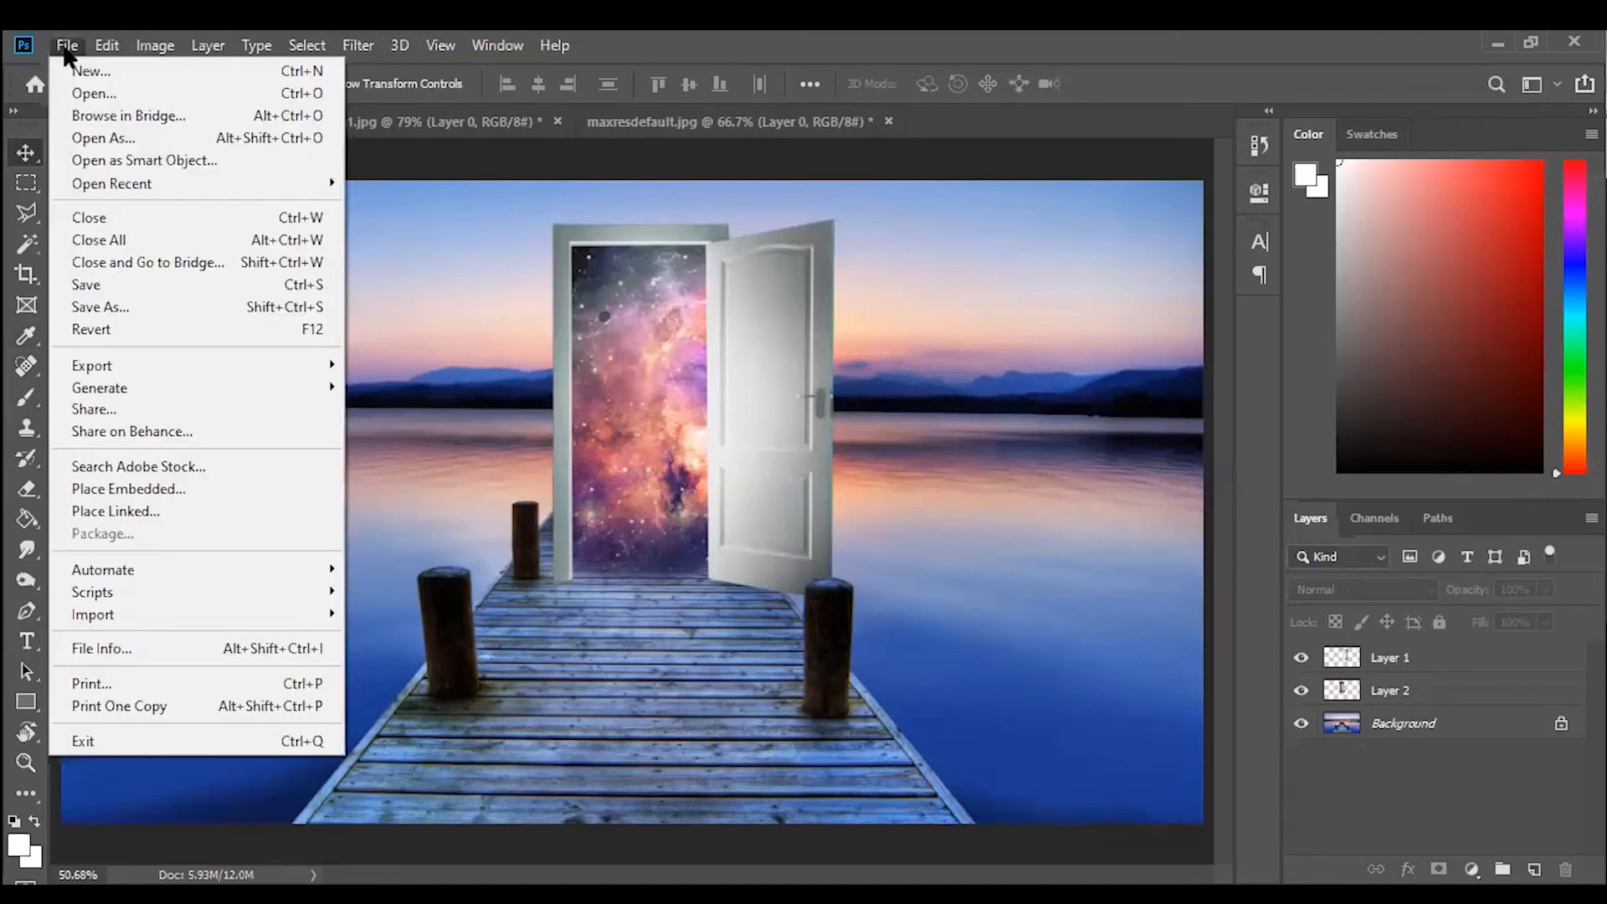
left_click(81, 90)
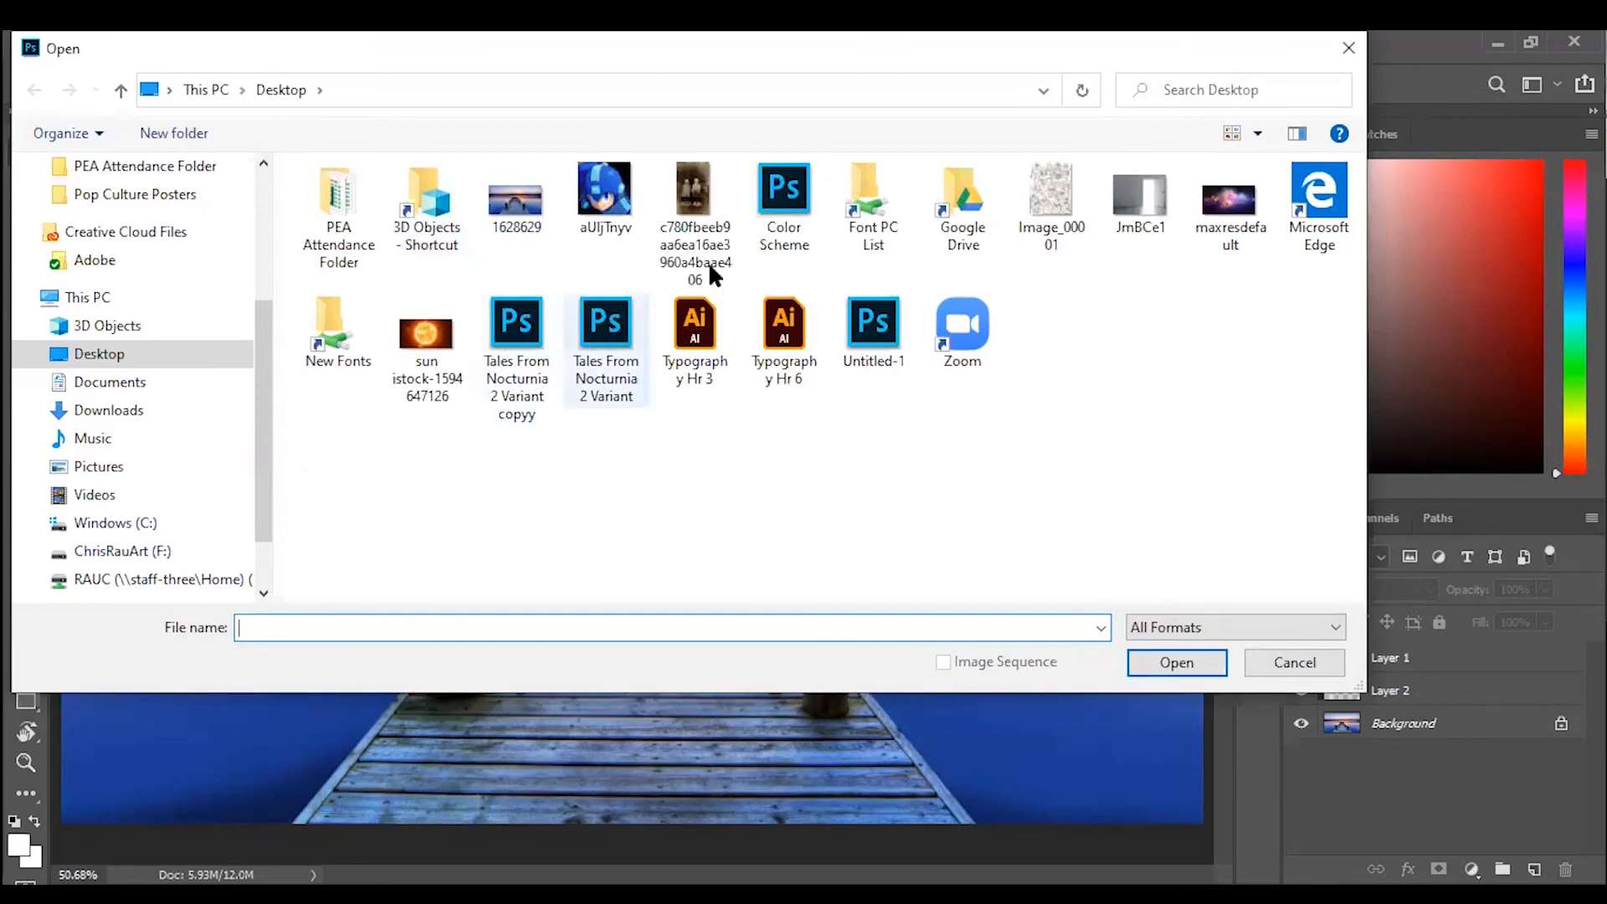
left_click(694, 209)
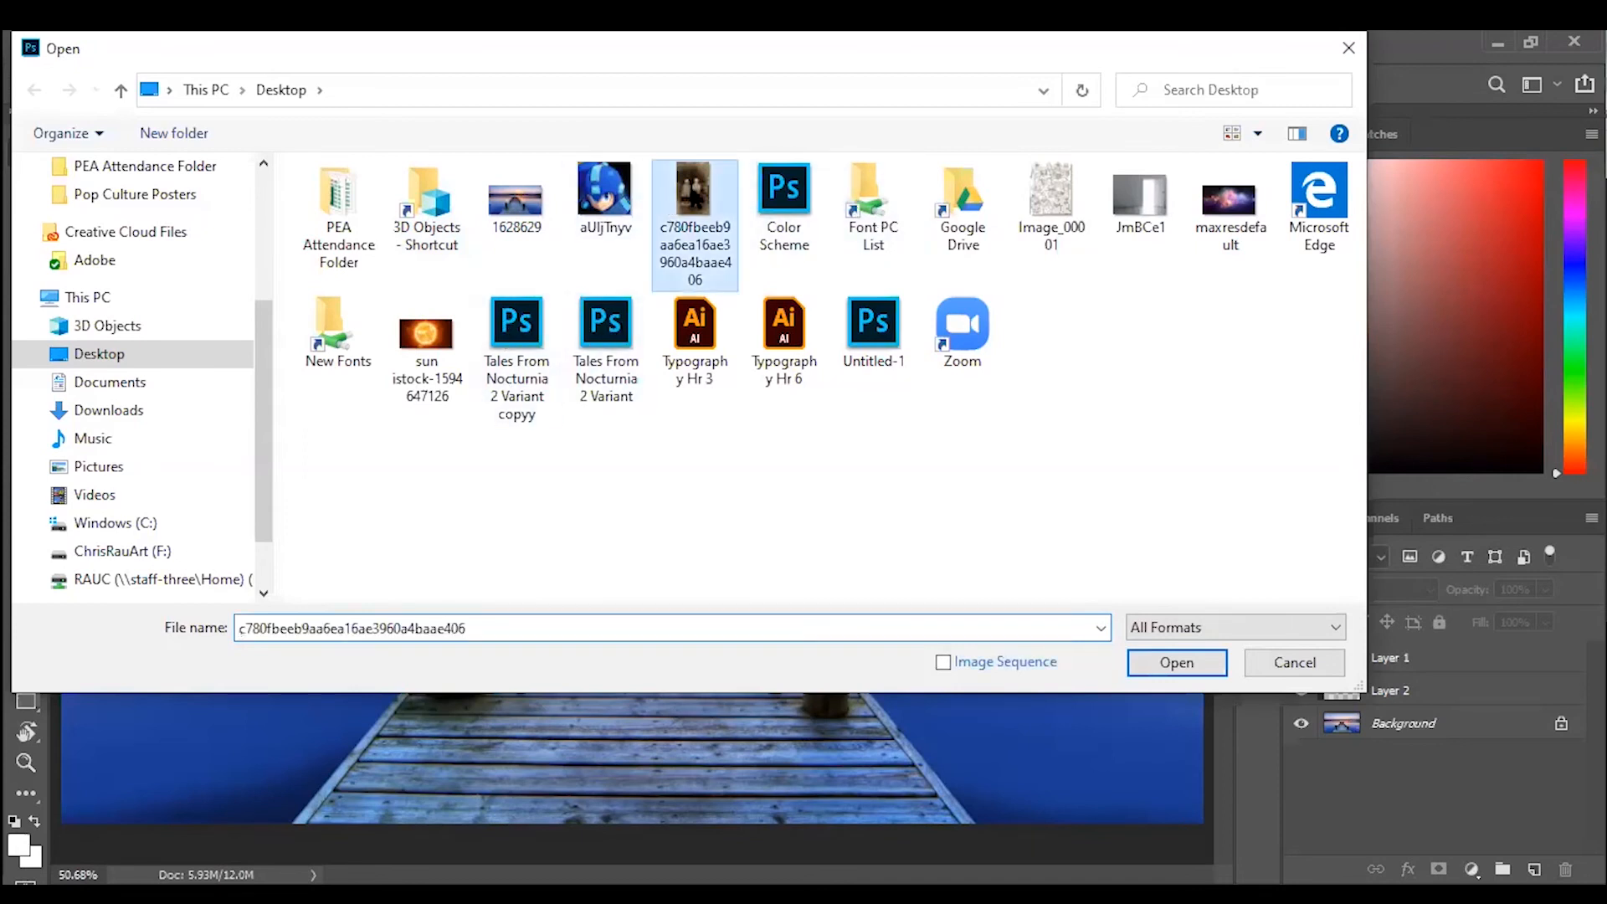
left_click(1177, 656)
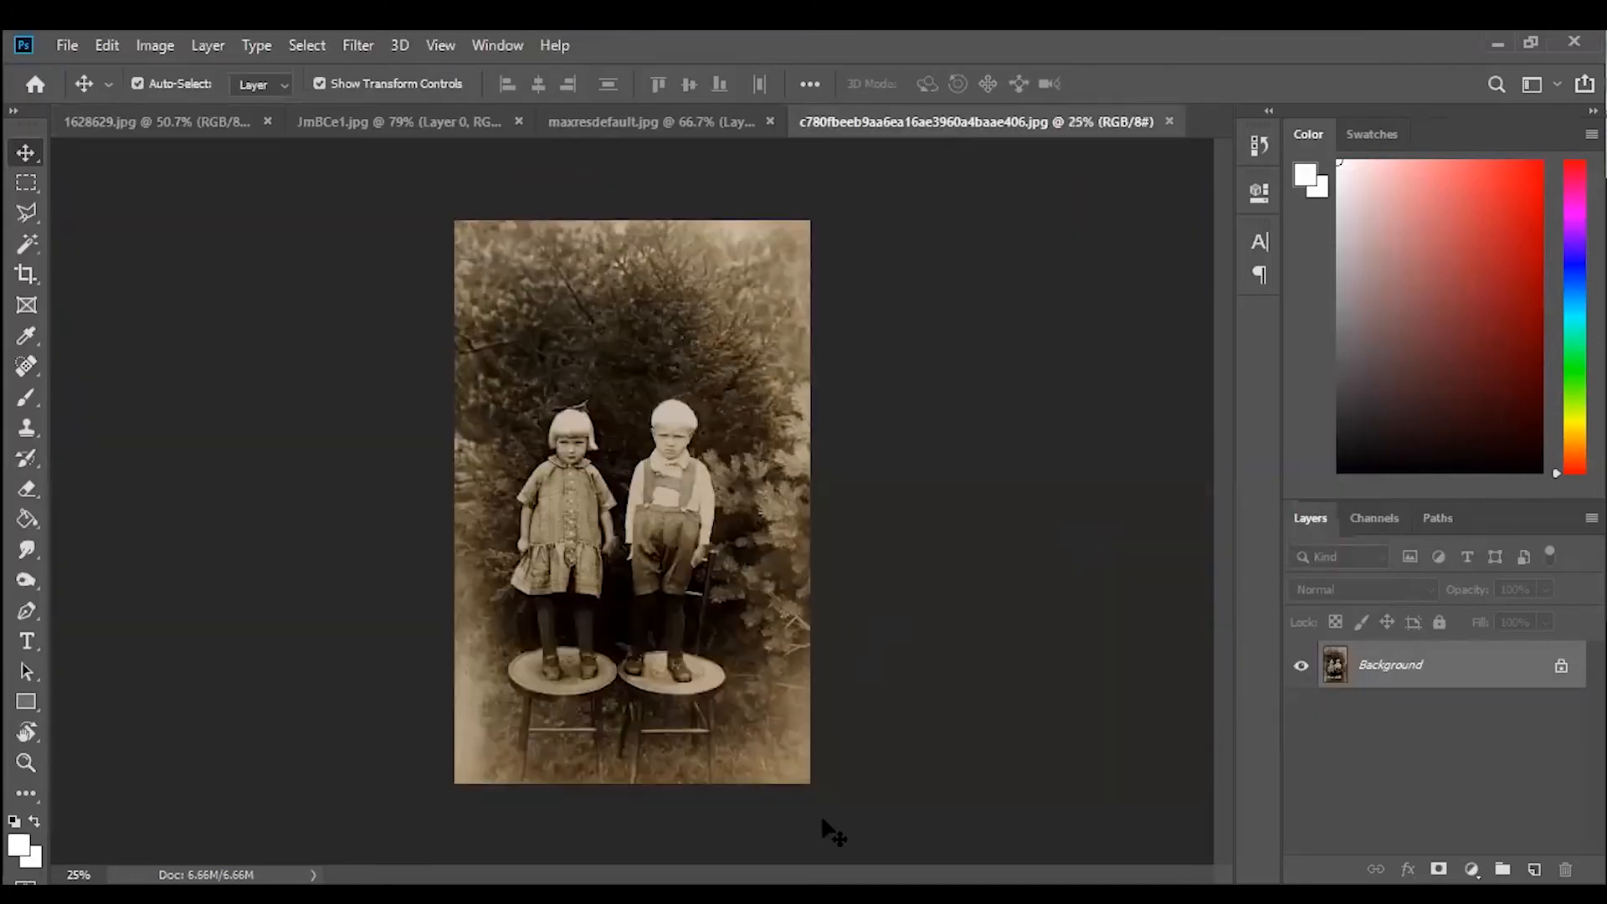
key("ctrl+plus")
key("ctrl+plus")
scroll(744, 492, "up", 1)
scroll(741, 509, "down", 2)
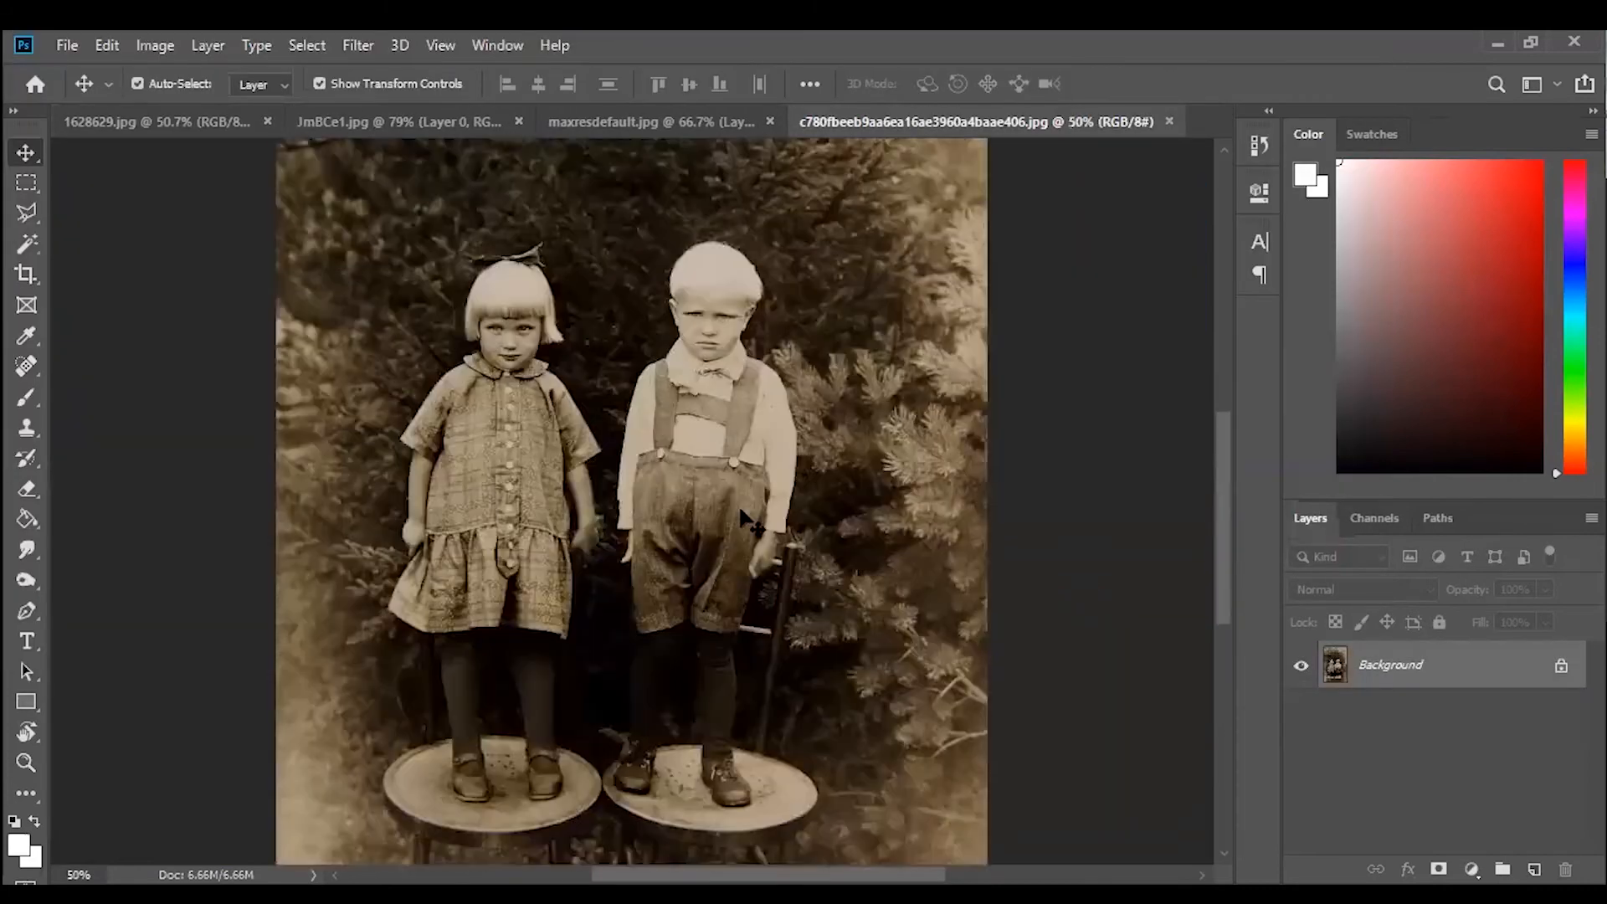
scroll(748, 521, "down", 1)
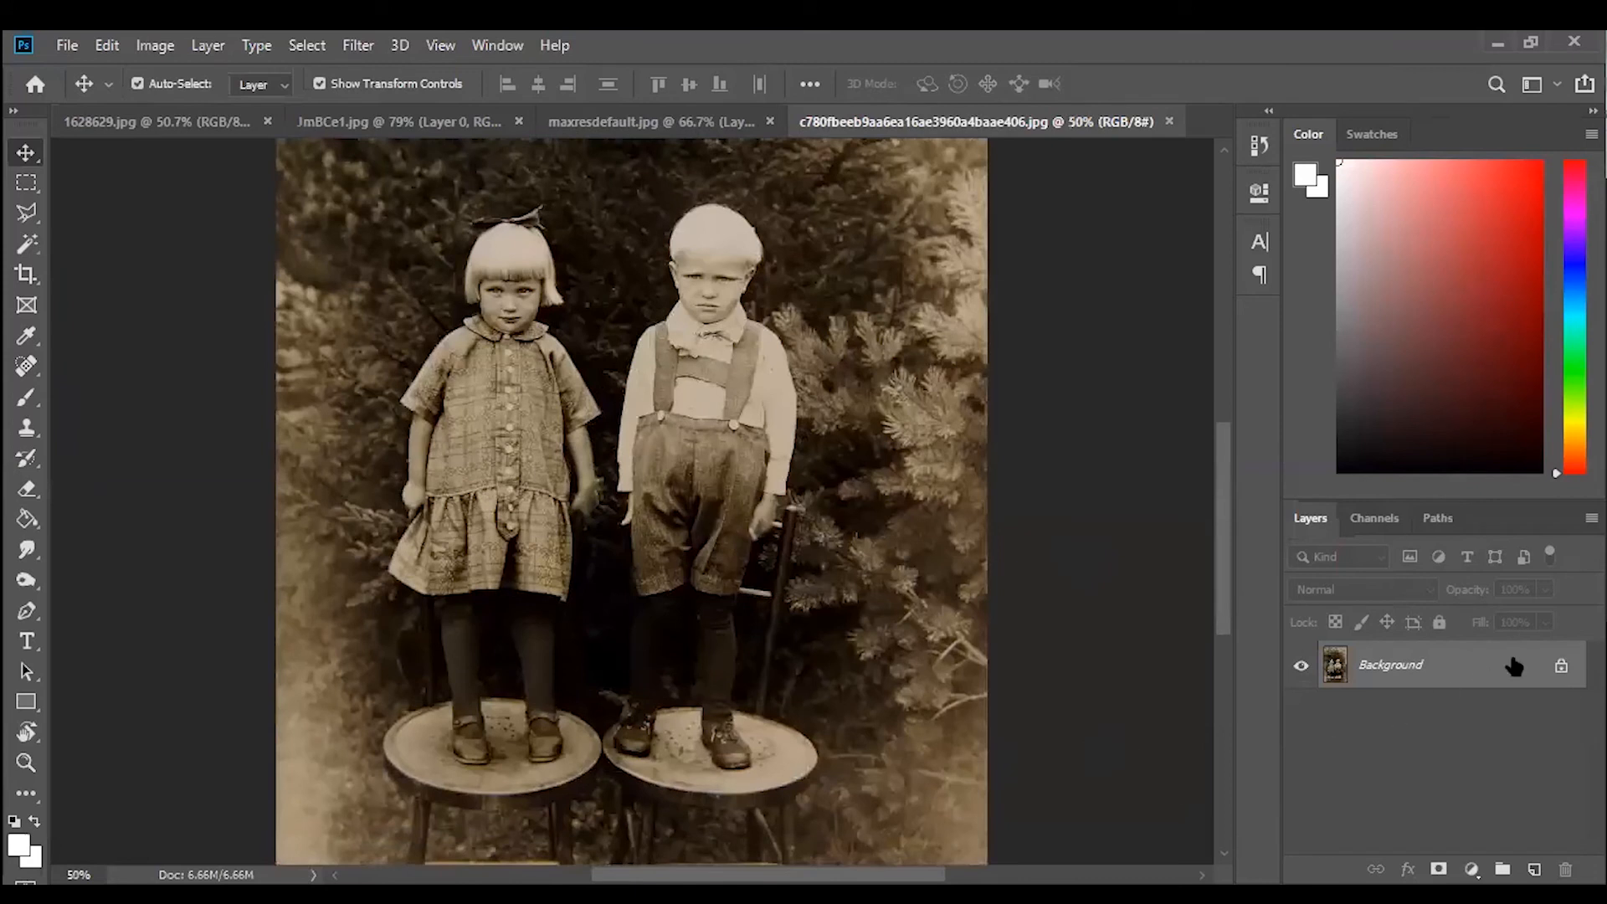
left_click(1561, 666)
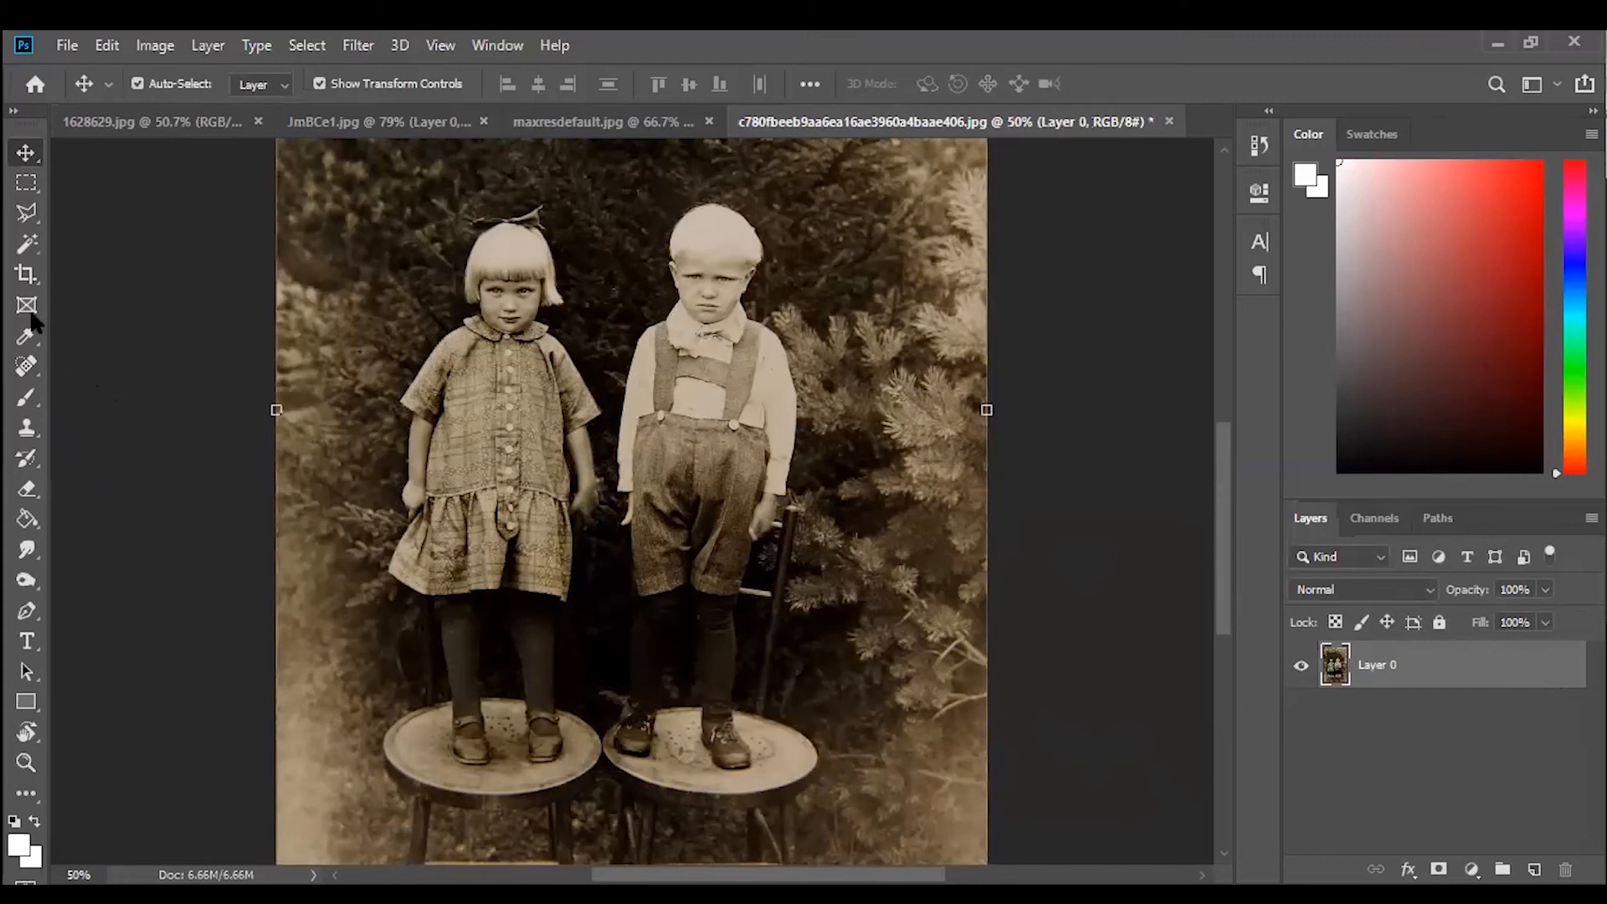
Select the boy's head, face and shirt front in the vintage photo using the Quick Selection tool with a 30 px brush.
left_click(28, 248)
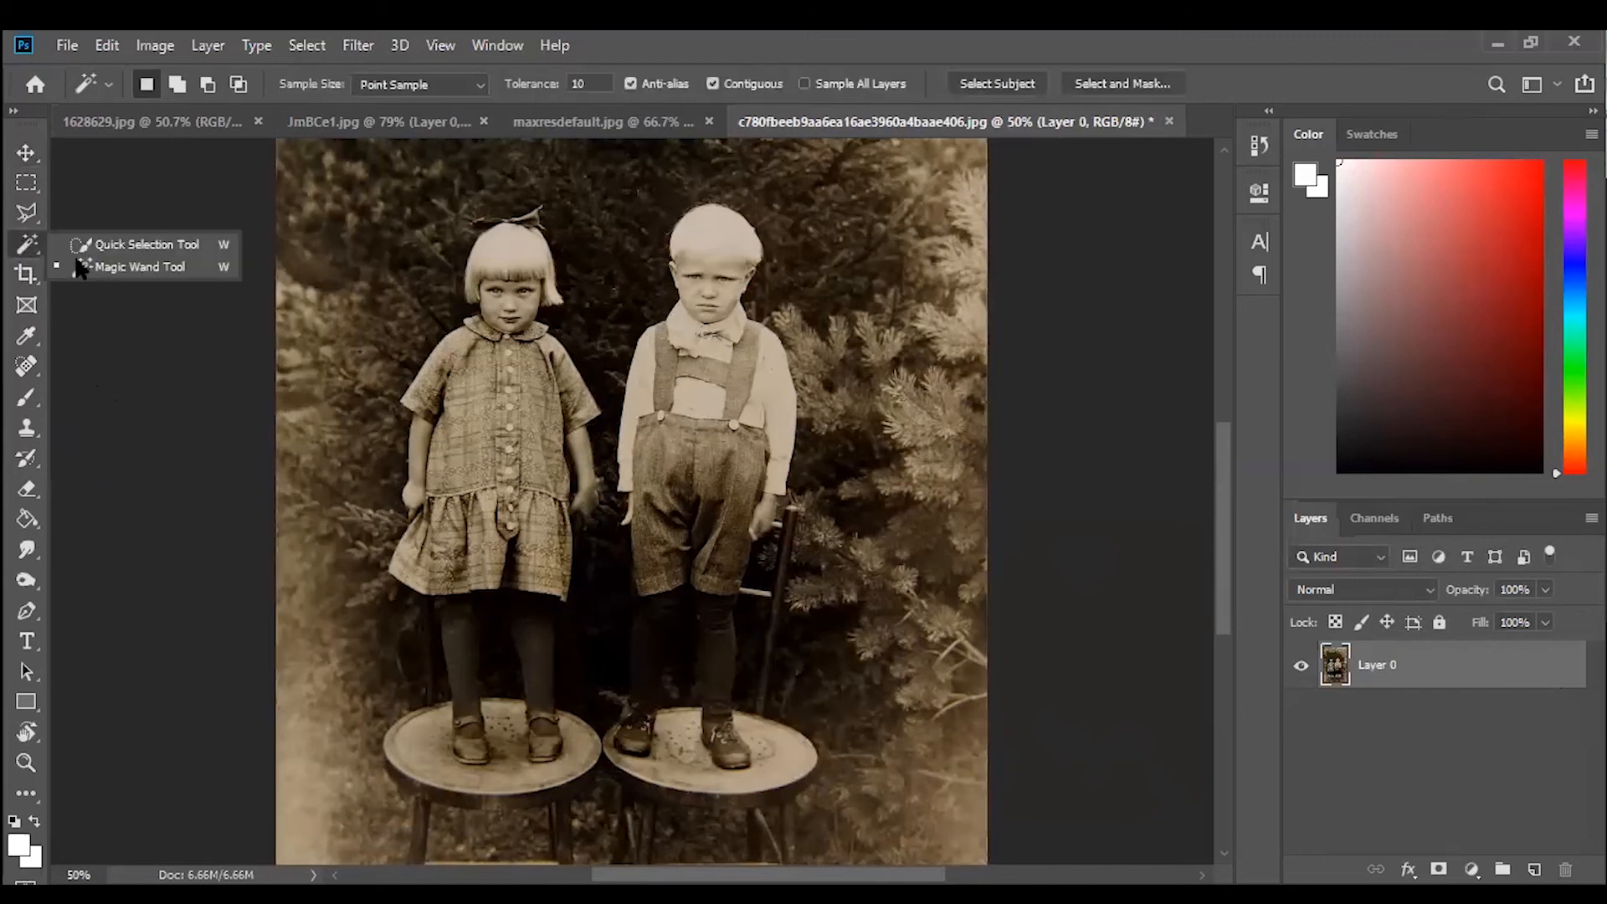
left_click(155, 244)
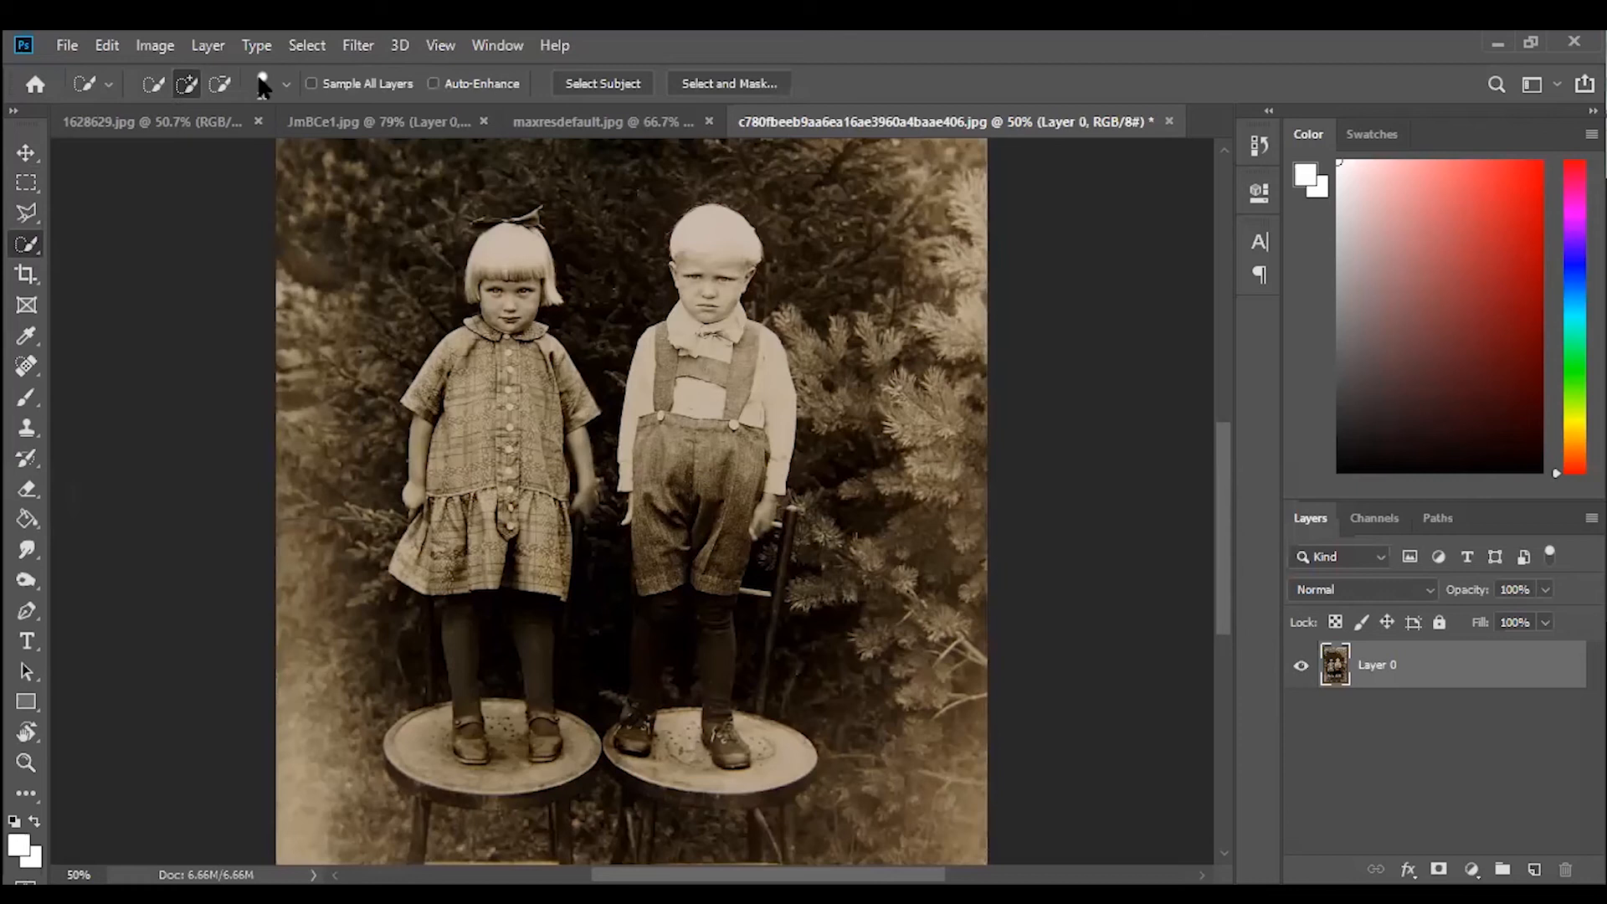
key("bracketright")
key("bracketright")
key("bracketright")
key("ctrl+plus")
scroll(726, 348, "up", 1)
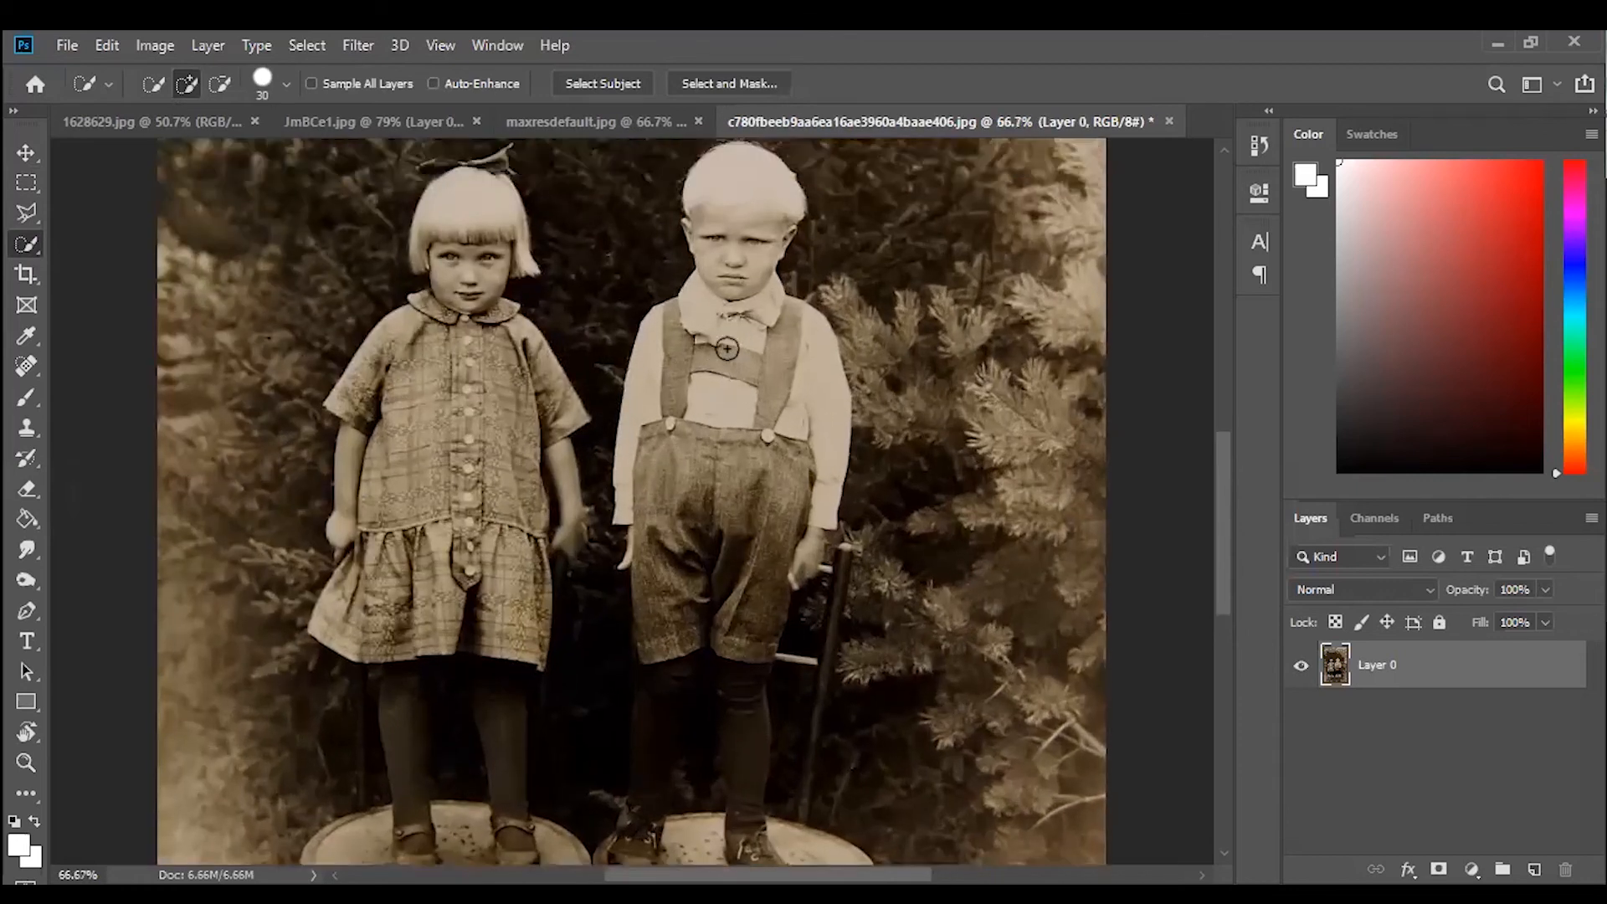
scroll(726, 348, "up", 2)
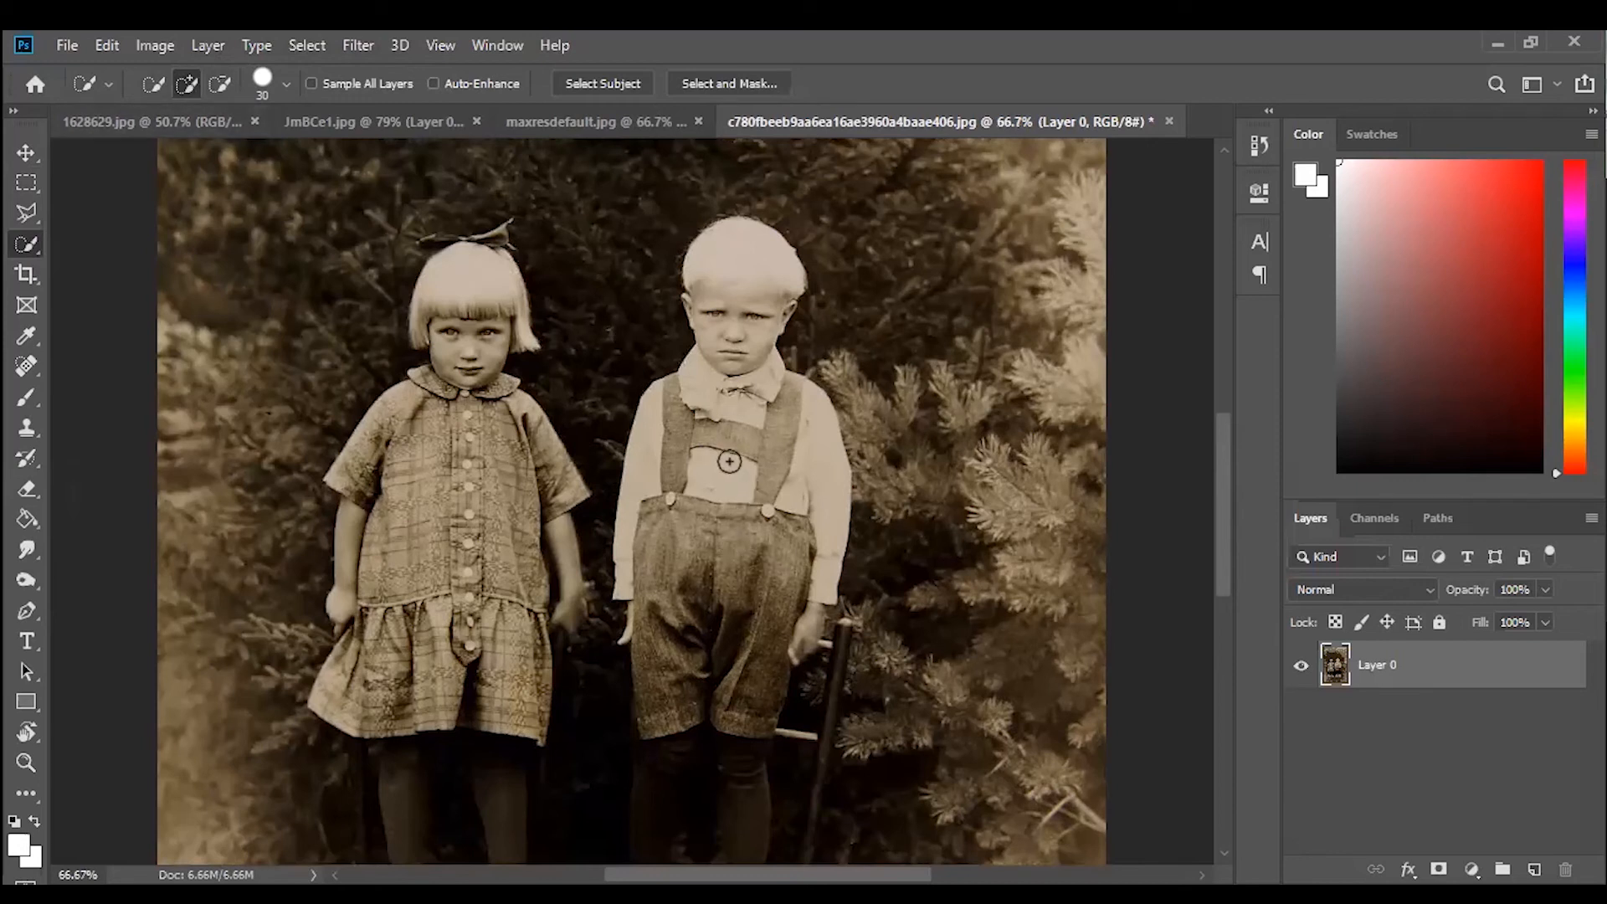
mouse_move(729, 464)
left_mouse_down()
mouse_move(699, 469)
mouse_move(678, 419)
mouse_move(700, 373)
mouse_move(736, 374)
mouse_move(737, 276)
mouse_move(715, 312)
left_mouse_up()
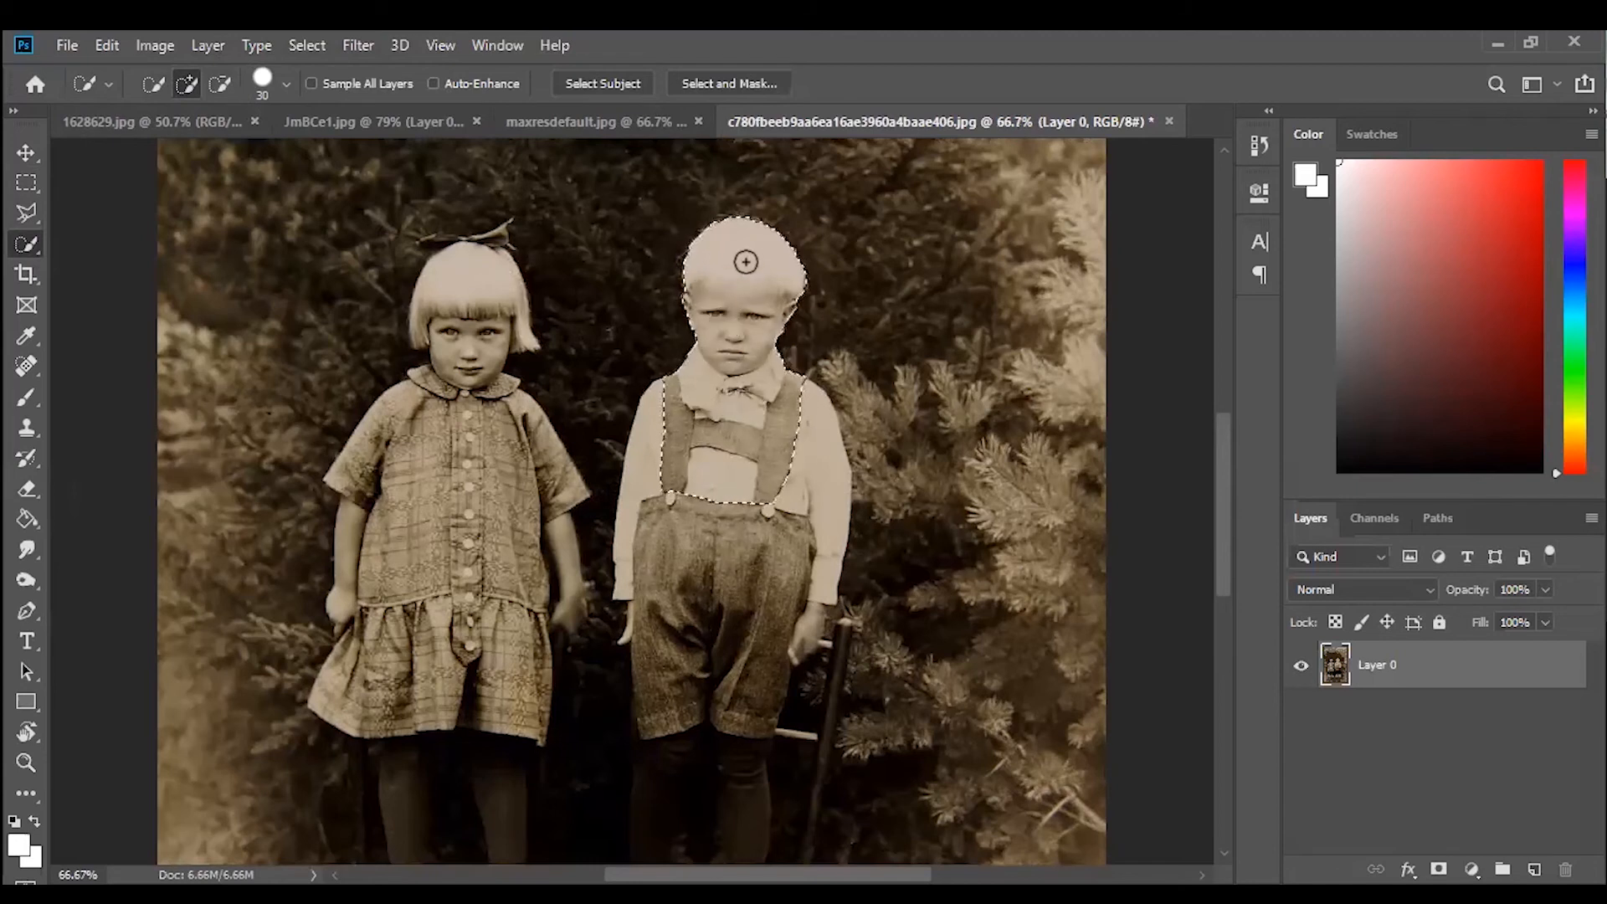
Extend the quick selection over the boy's sleeves, hands and trousers.
key("ctrl+plus")
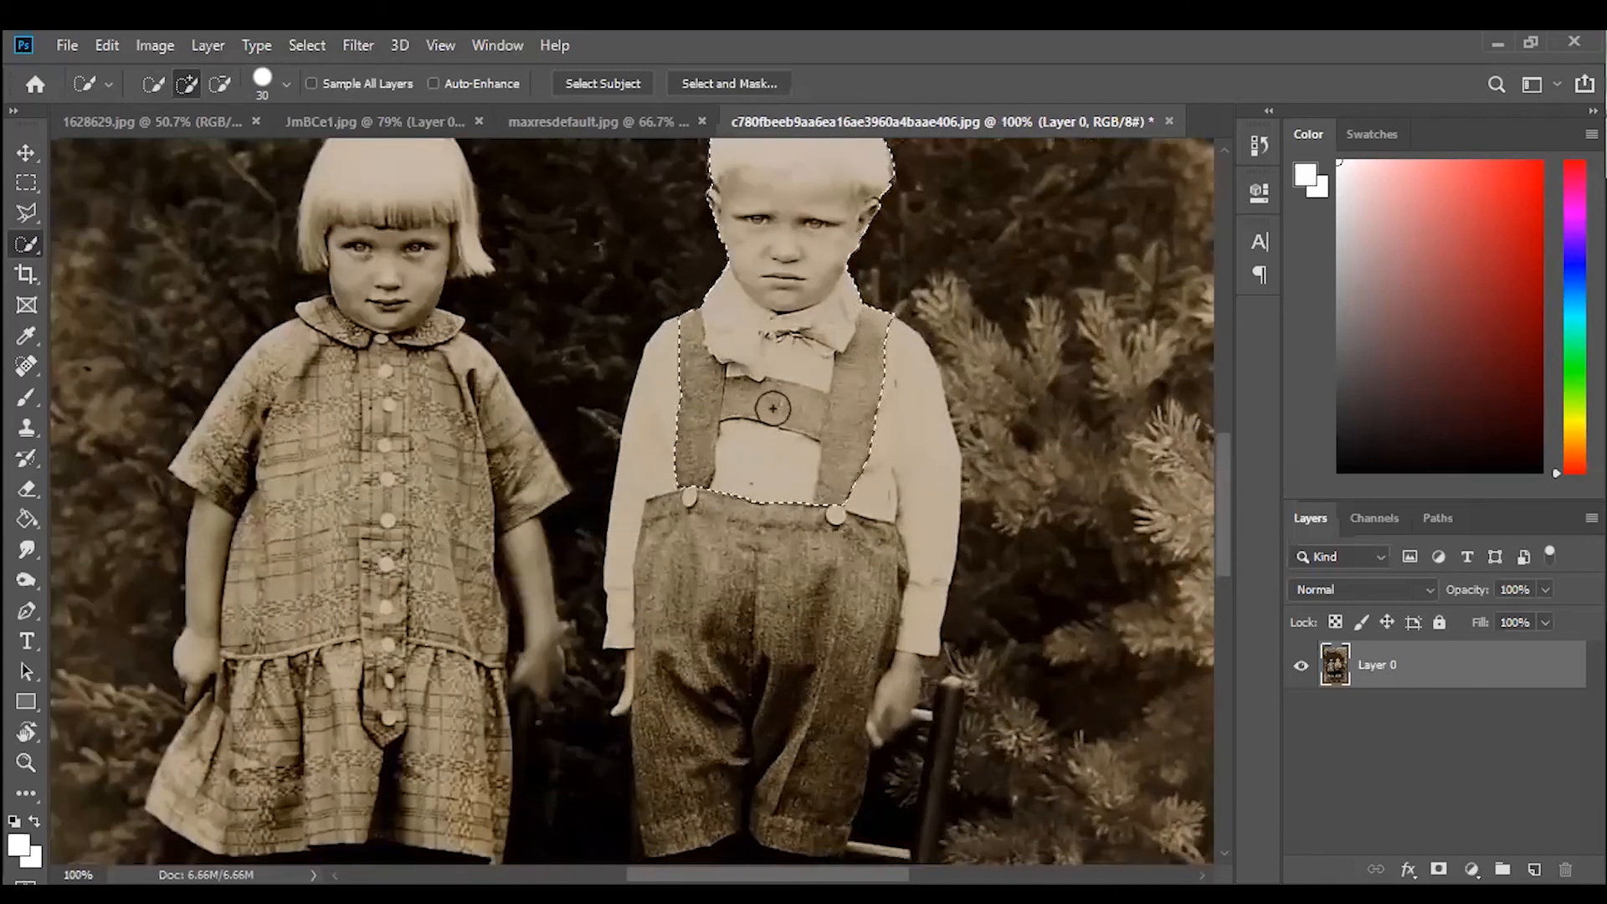
scroll(811, 339, "up", 3)
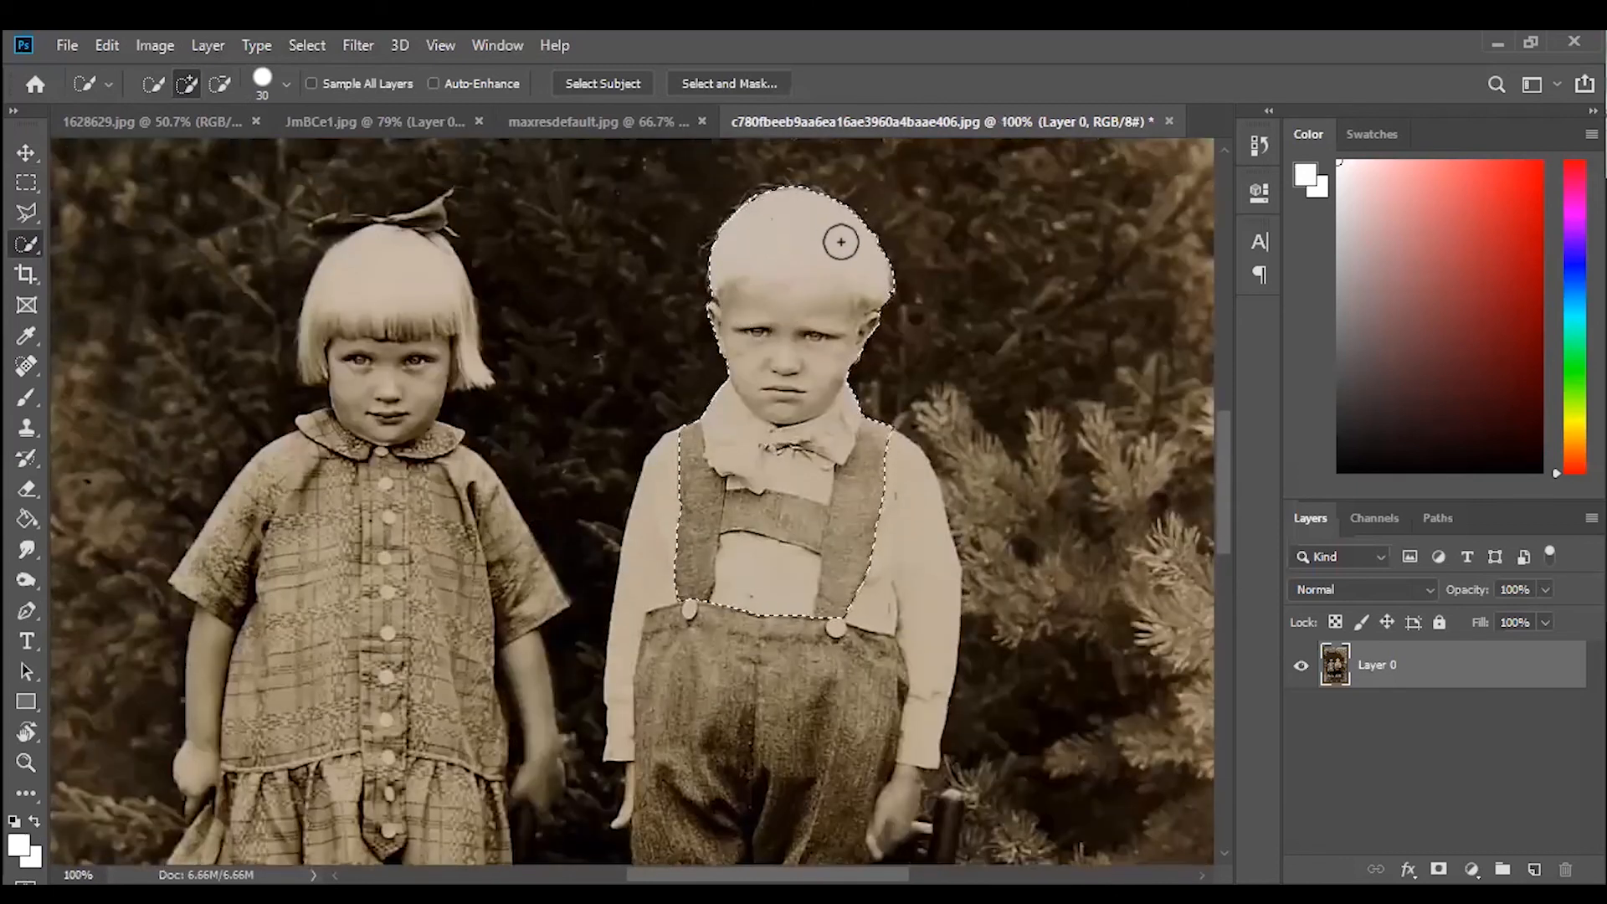
left_click_drag(879, 466, 899, 495)
scroll(883, 528, "down", 3)
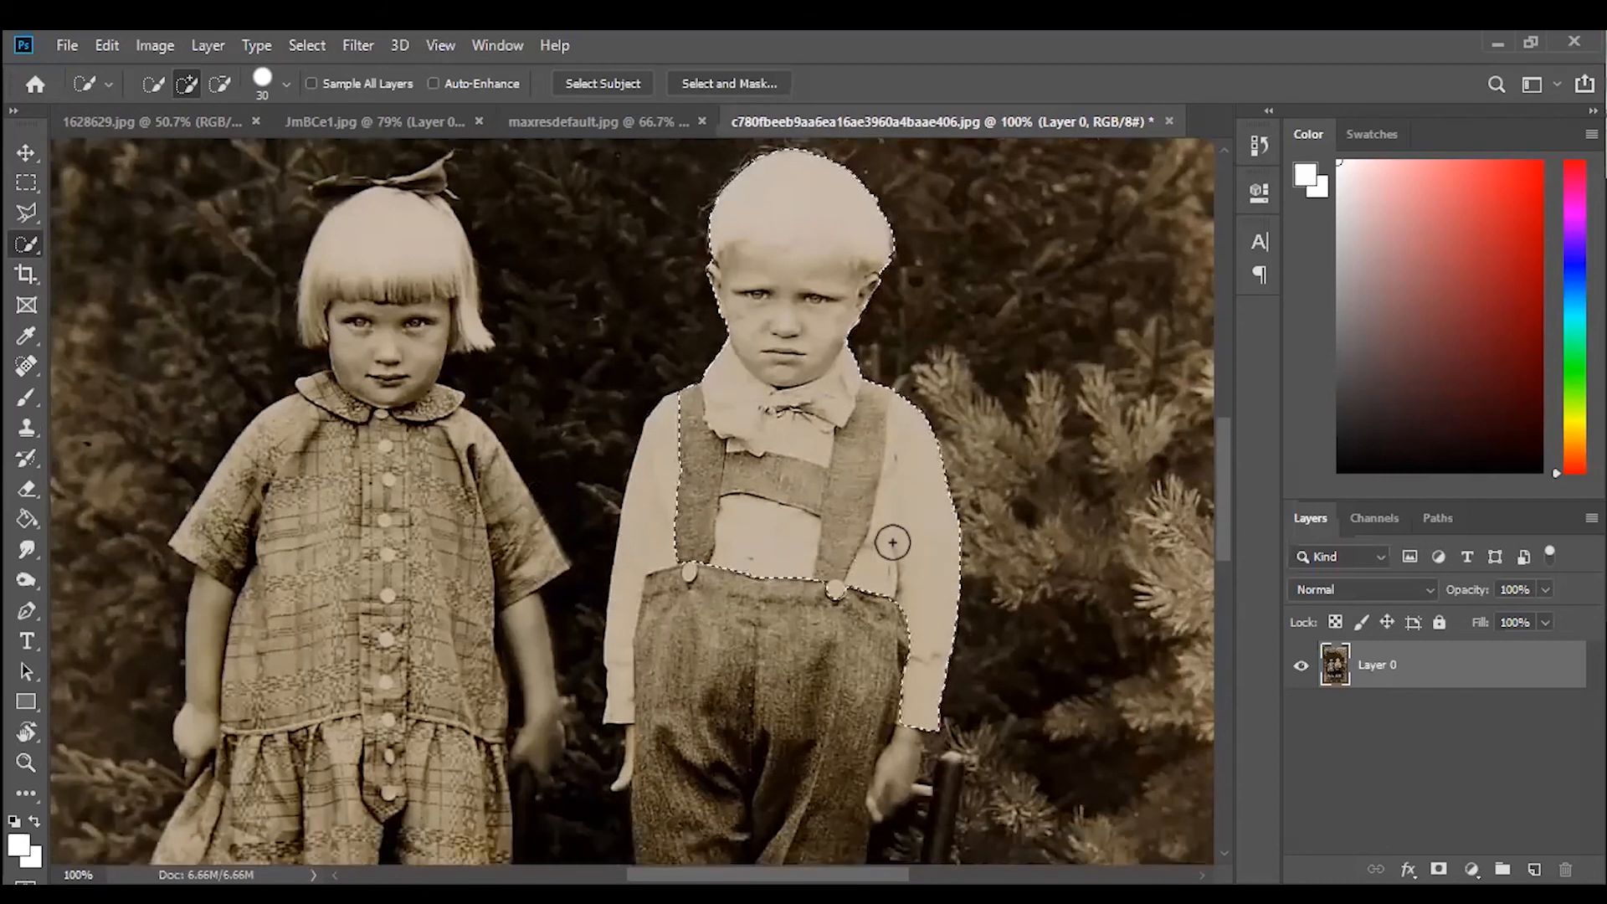
mouse_move(796, 369)
left_mouse_down()
mouse_move(896, 628)
mouse_move(887, 661)
left_mouse_up()
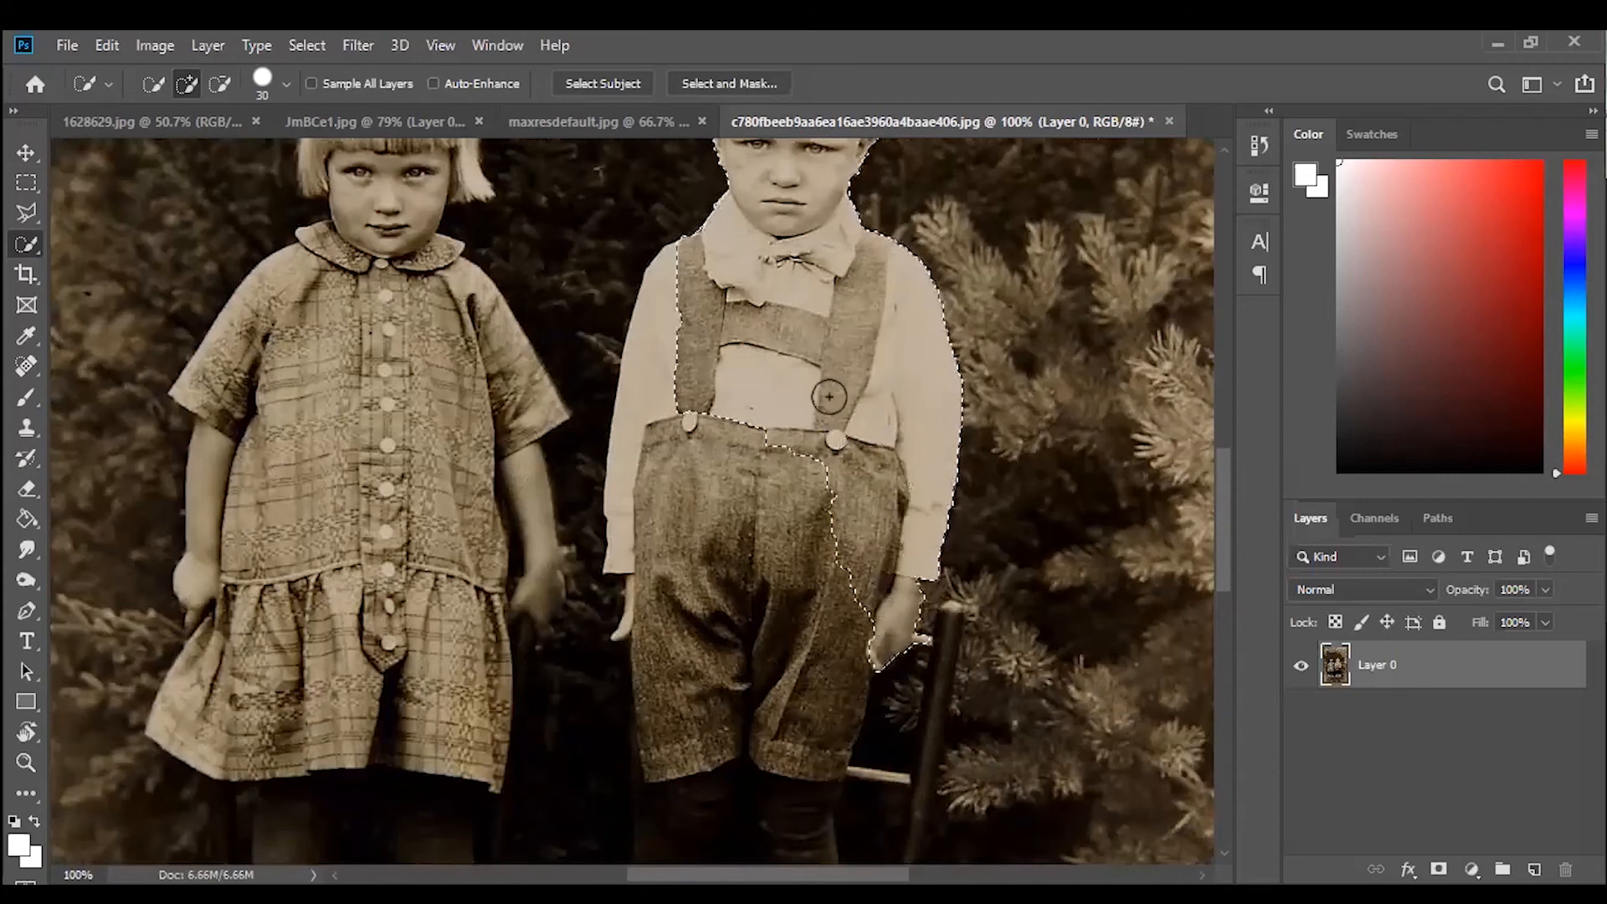
scroll(822, 351, "down", 2)
mouse_move(822, 352)
left_mouse_down()
mouse_move(759, 352)
mouse_move(779, 568)
mouse_move(669, 249)
left_mouse_up()
scroll(734, 448, "up", 8)
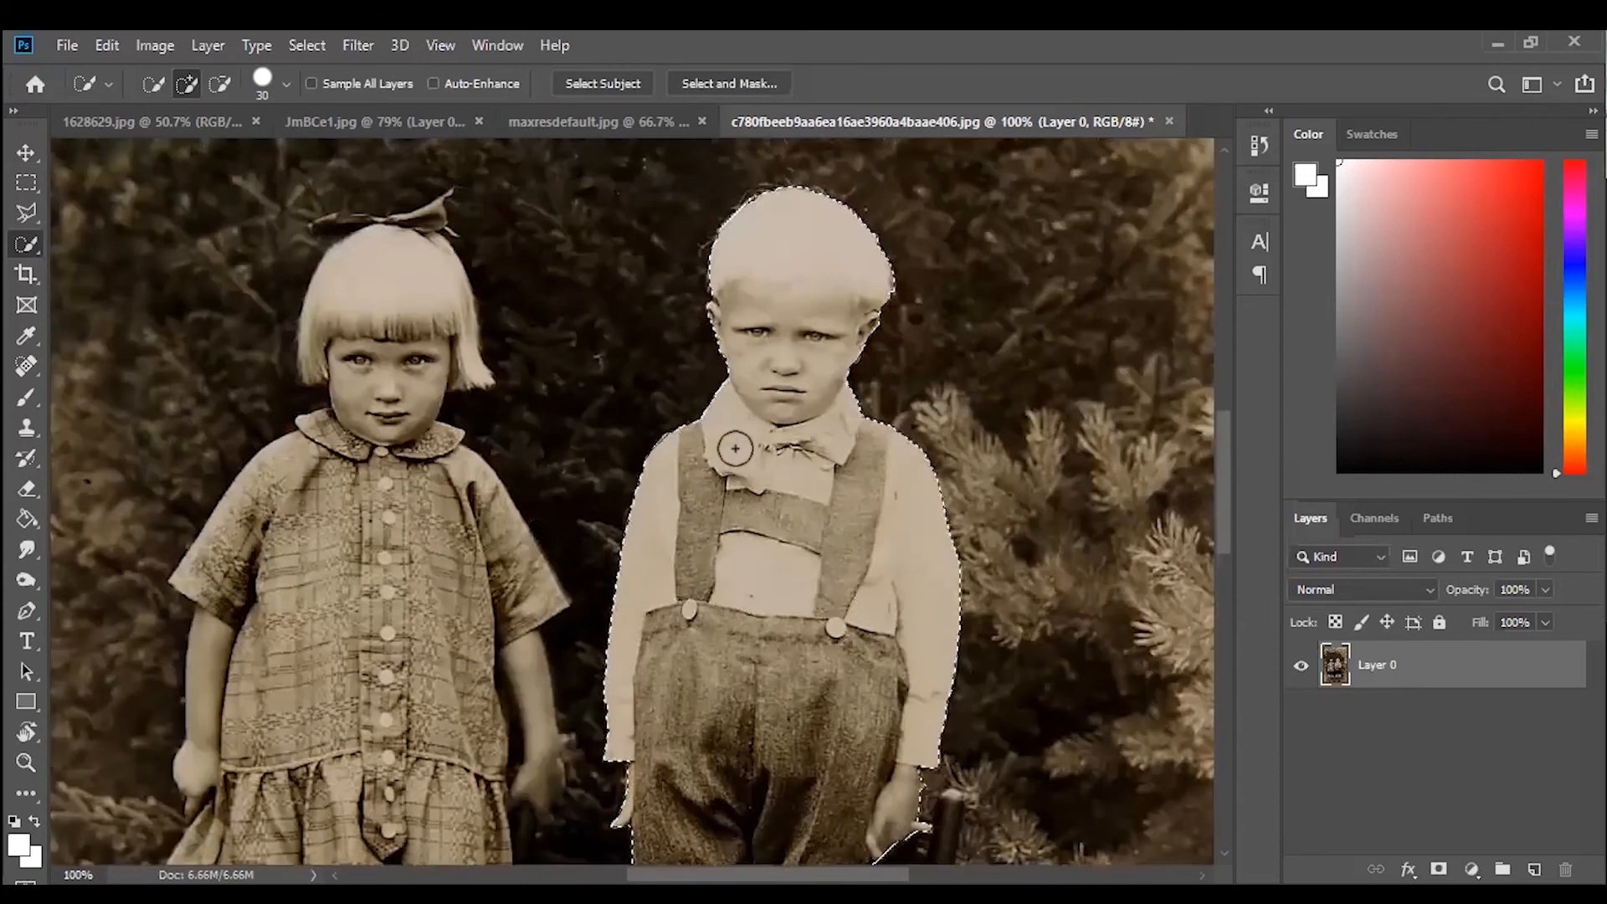
Extend the selection down the boy's legs with a 20 px brush, and subtract the background and chair areas around him.
scroll(735, 449, "down", 10)
scroll(732, 445, "down", 2)
left_click_drag(804, 515, 798, 664)
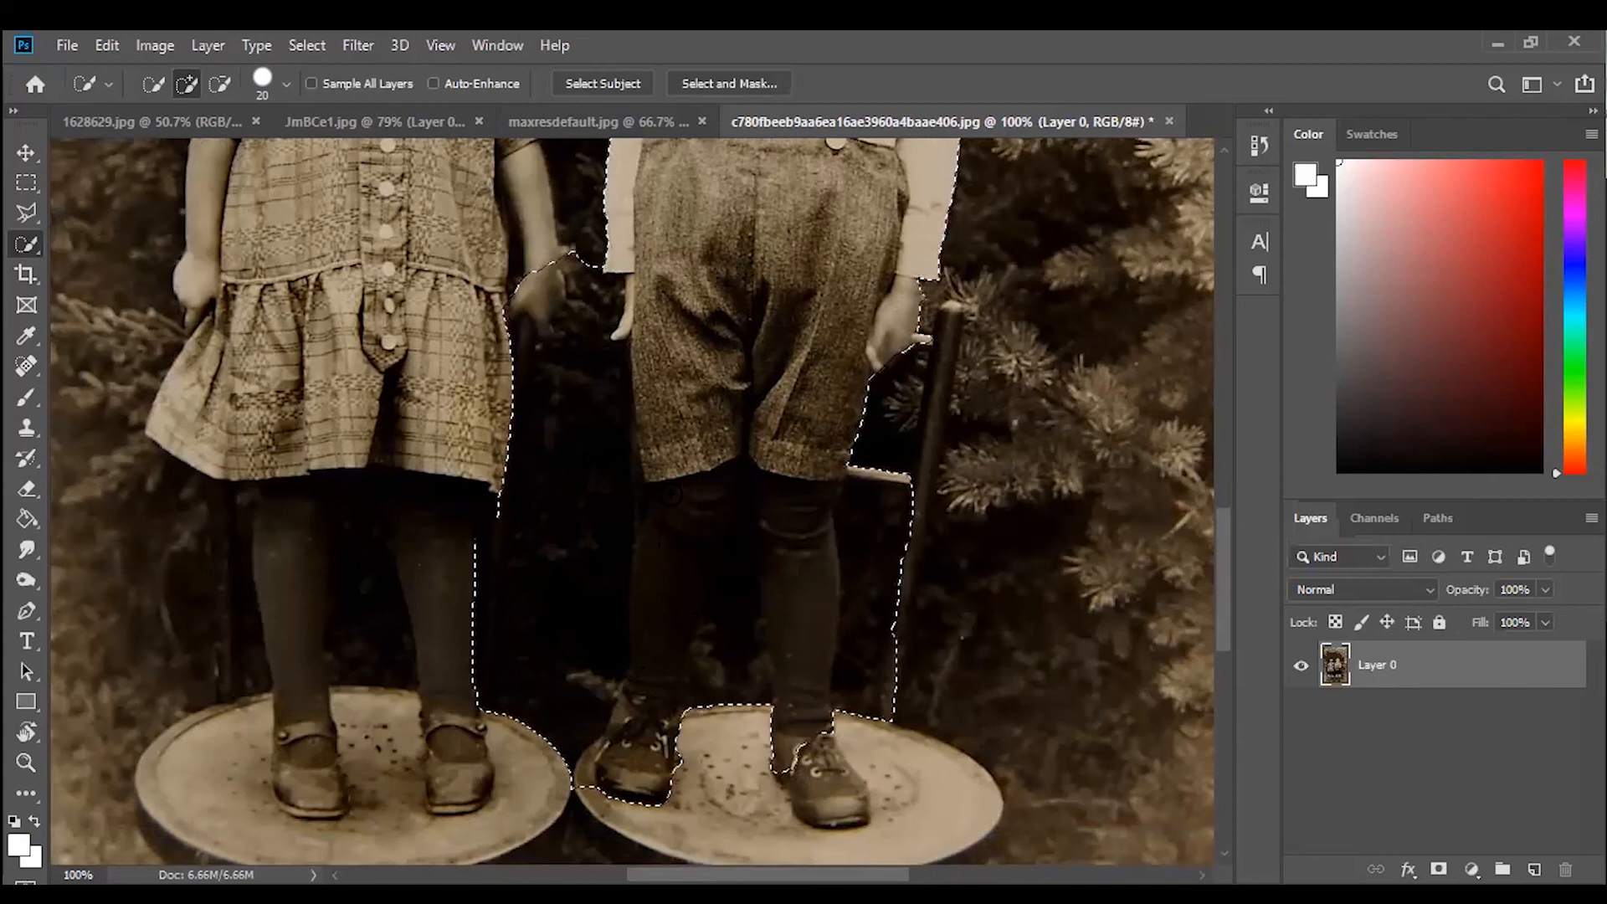
left_click(219, 83)
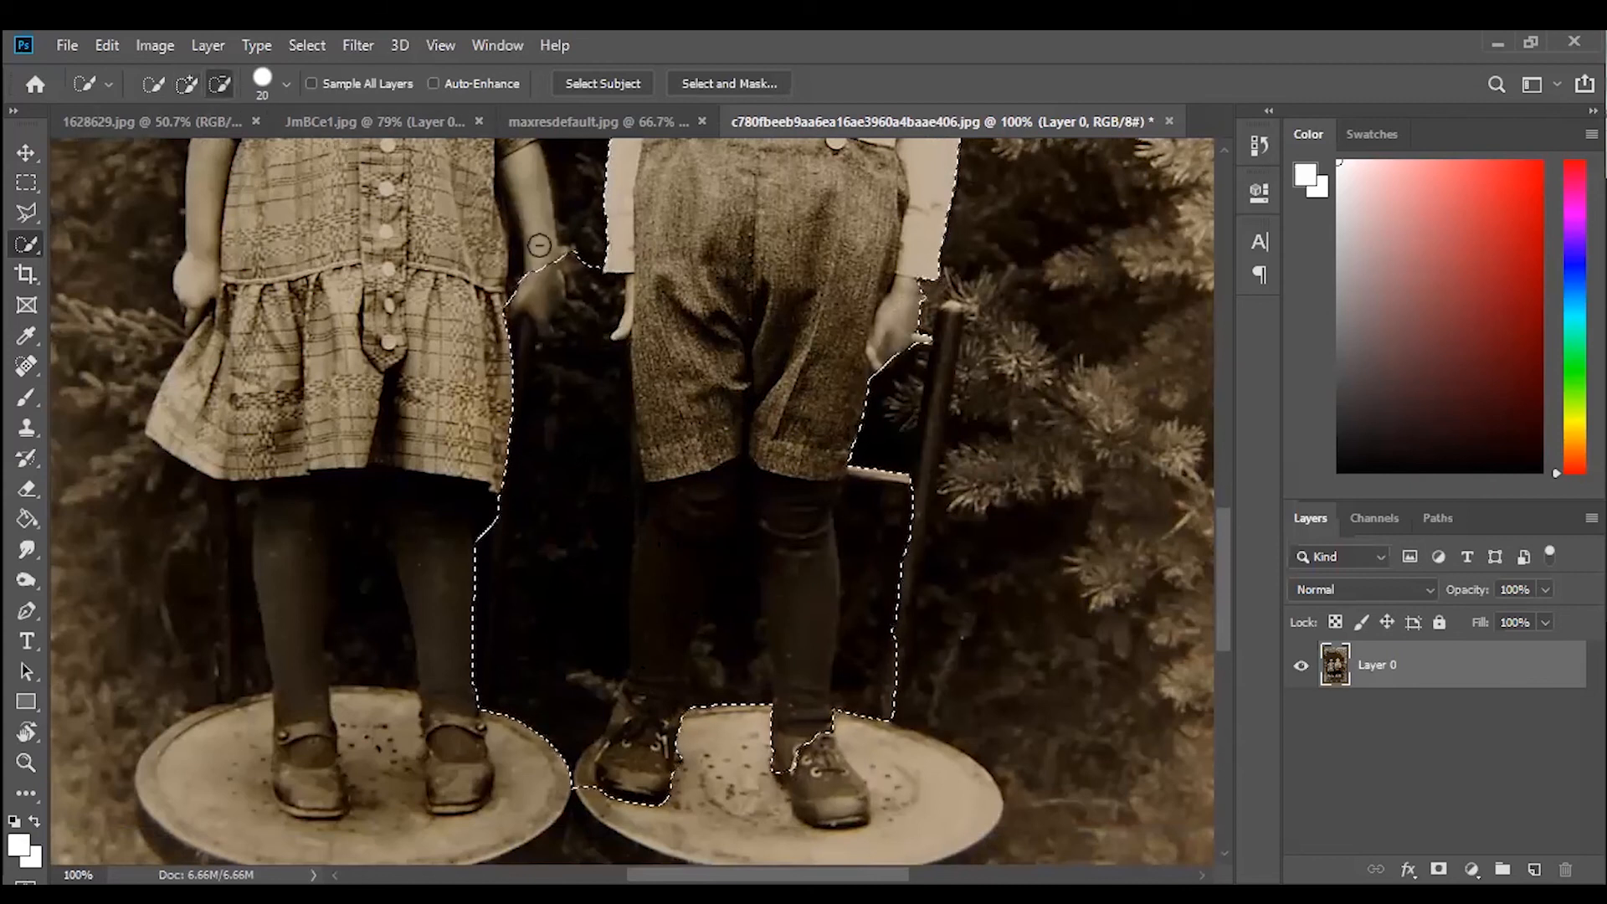
mouse_move(577, 410)
left_mouse_down()
mouse_move(577, 670)
mouse_move(507, 553)
mouse_move(476, 697)
left_mouse_up()
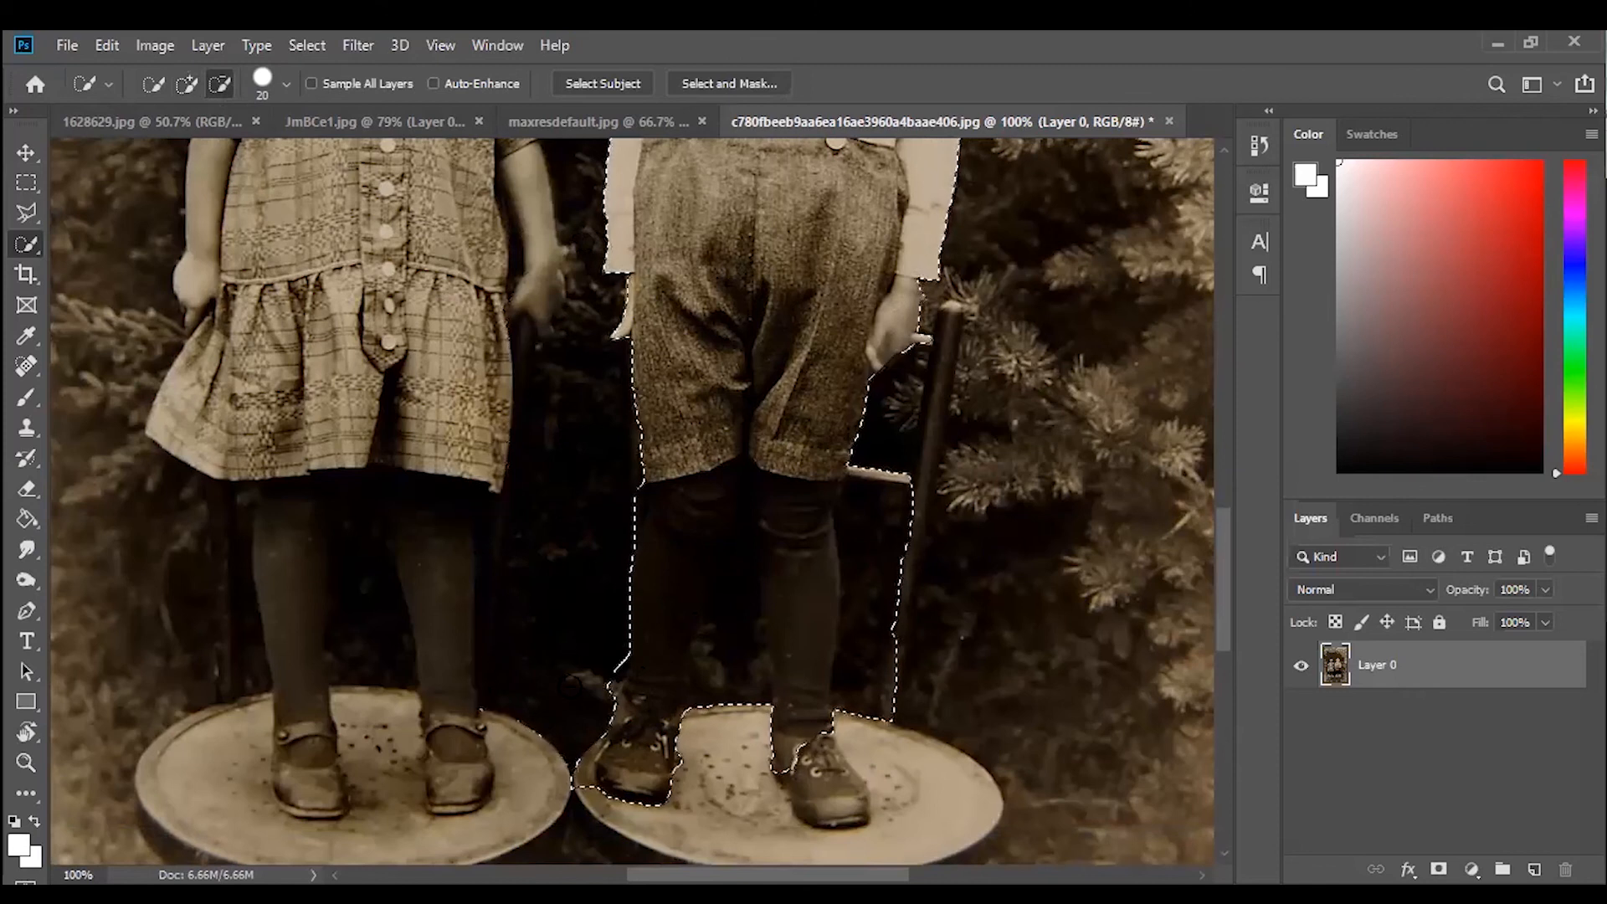
left_click_drag(667, 598, 643, 766)
left_click_drag(904, 595, 889, 750)
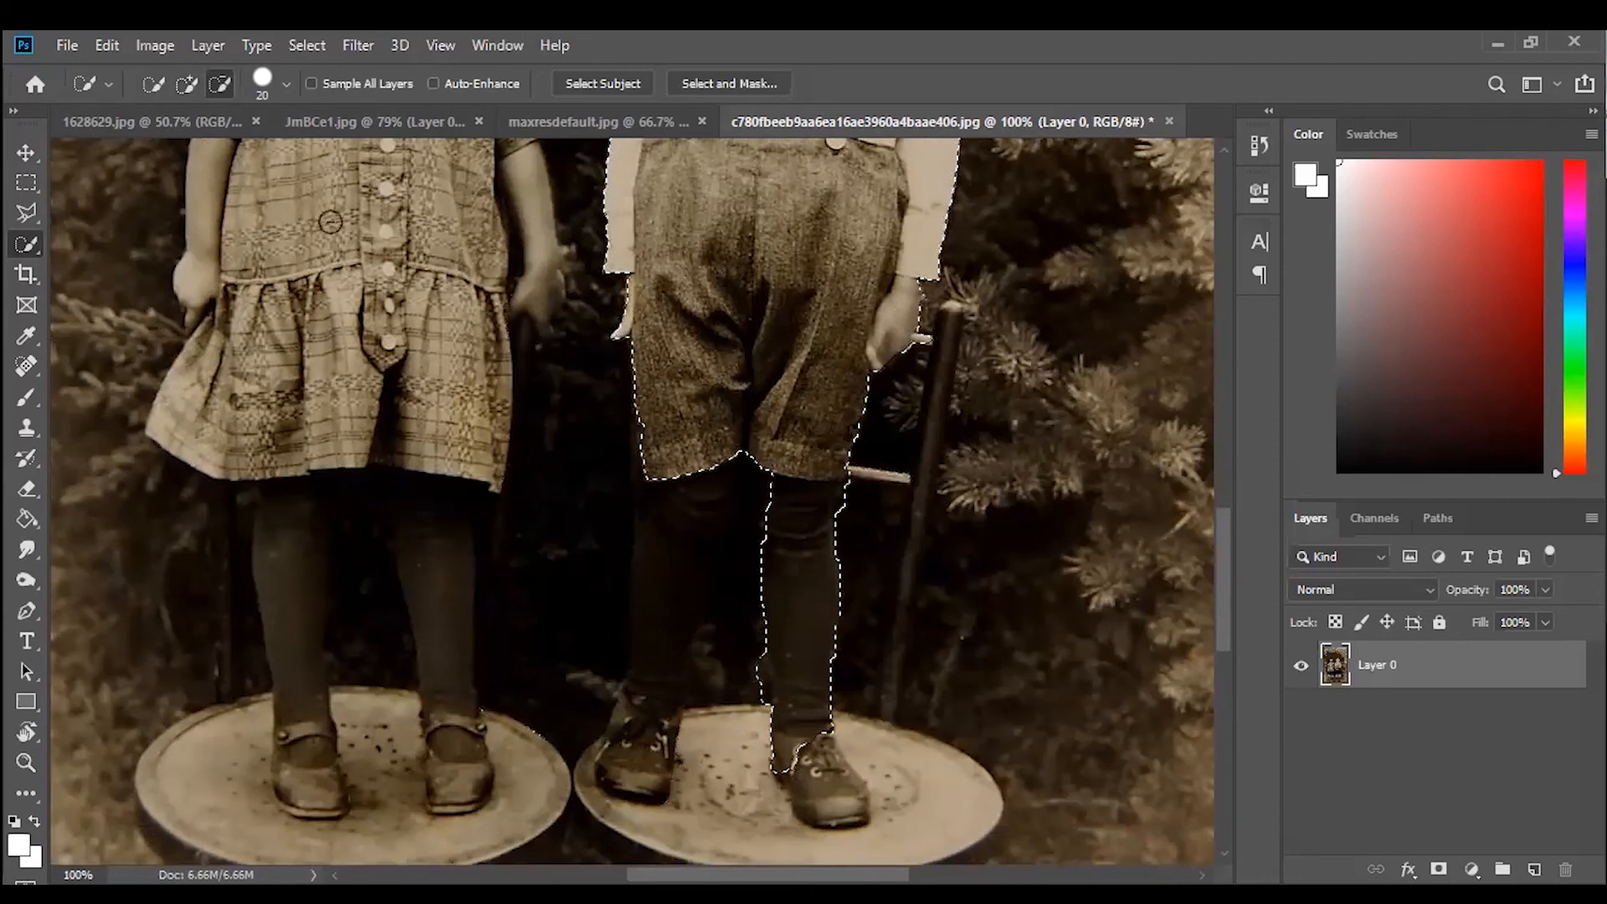
Add the boy's missing leg and both shoes back into the quick selection.
left_click(188, 83)
mouse_move(693, 495)
left_mouse_down()
mouse_move(664, 692)
mouse_move(641, 763)
left_mouse_up()
left_click_drag(785, 725, 829, 791)
scroll(673, 471, "up", 5)
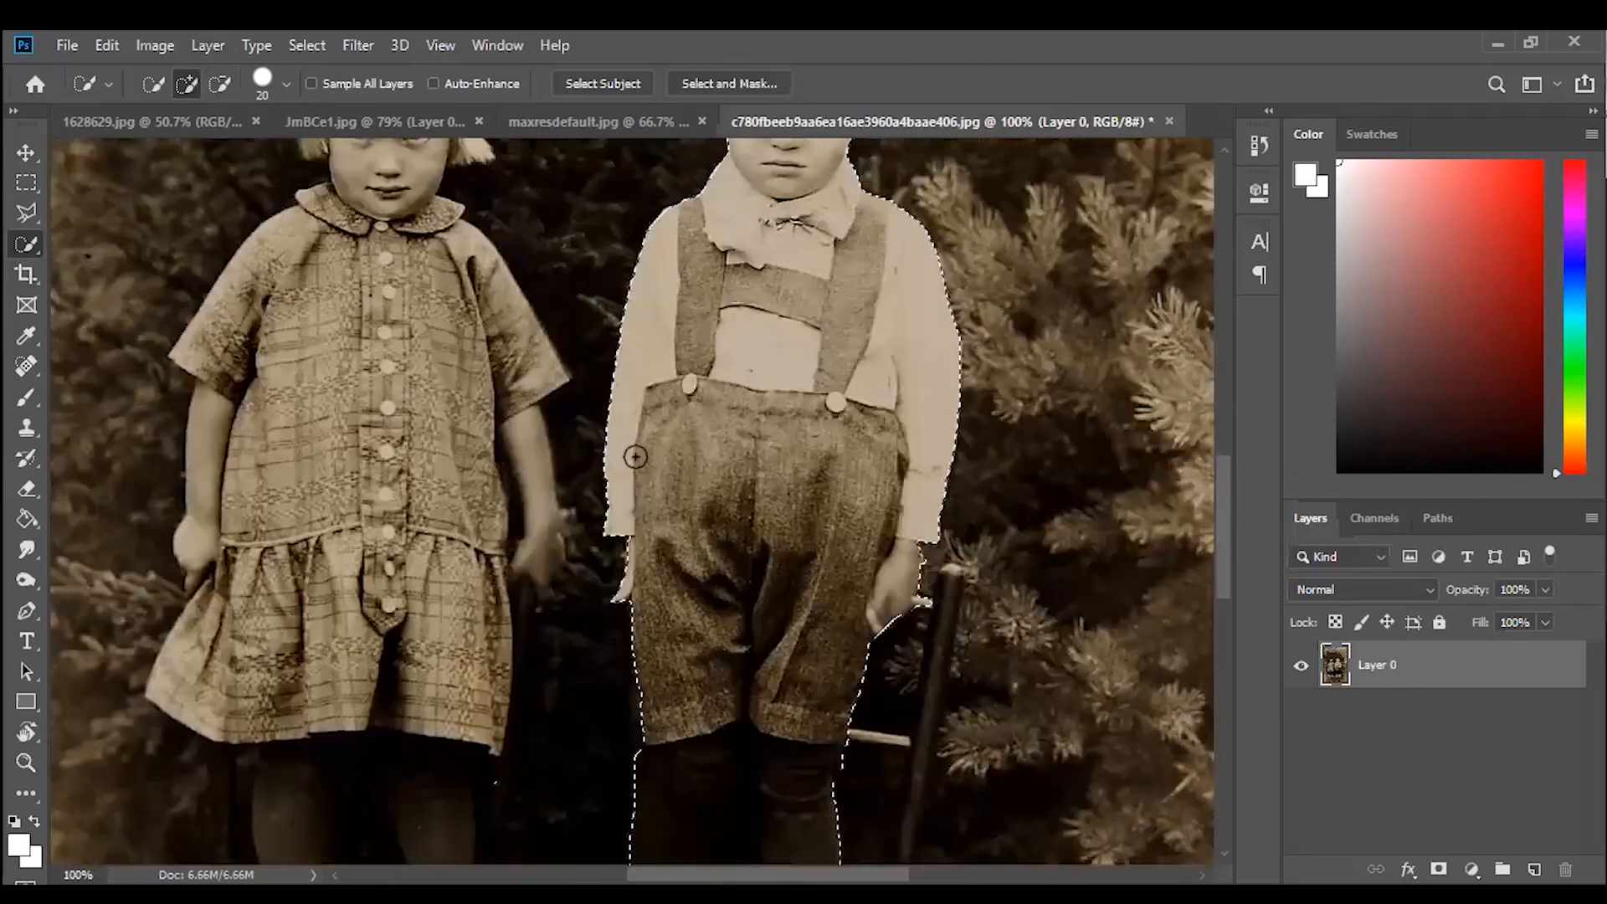
scroll(642, 440, "up", 1)
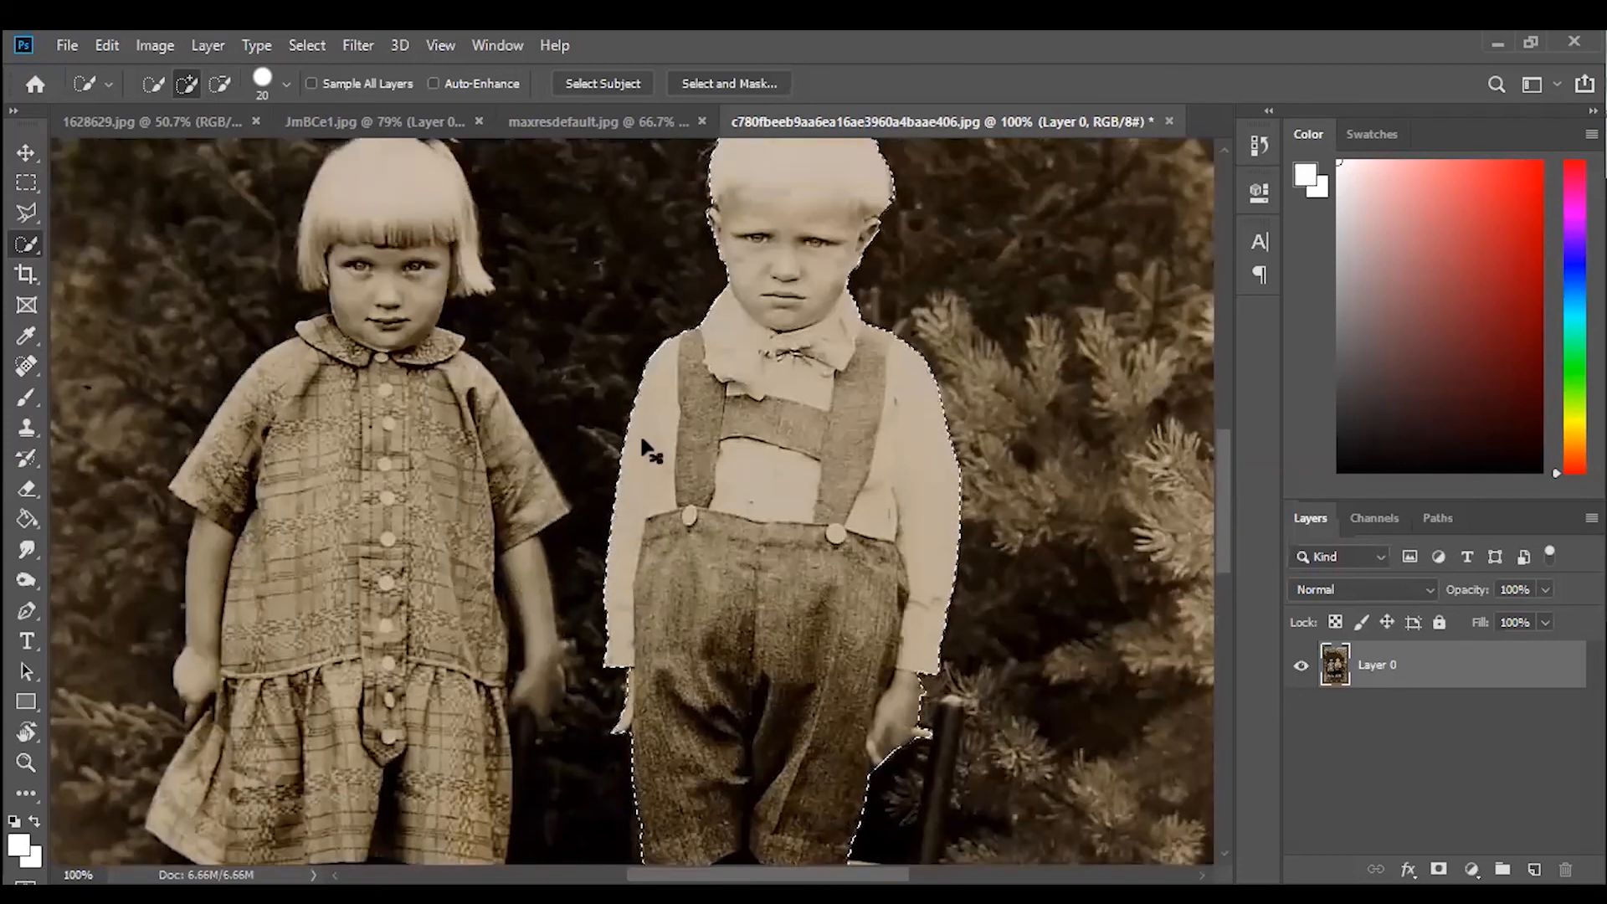
key("ctrl+0")
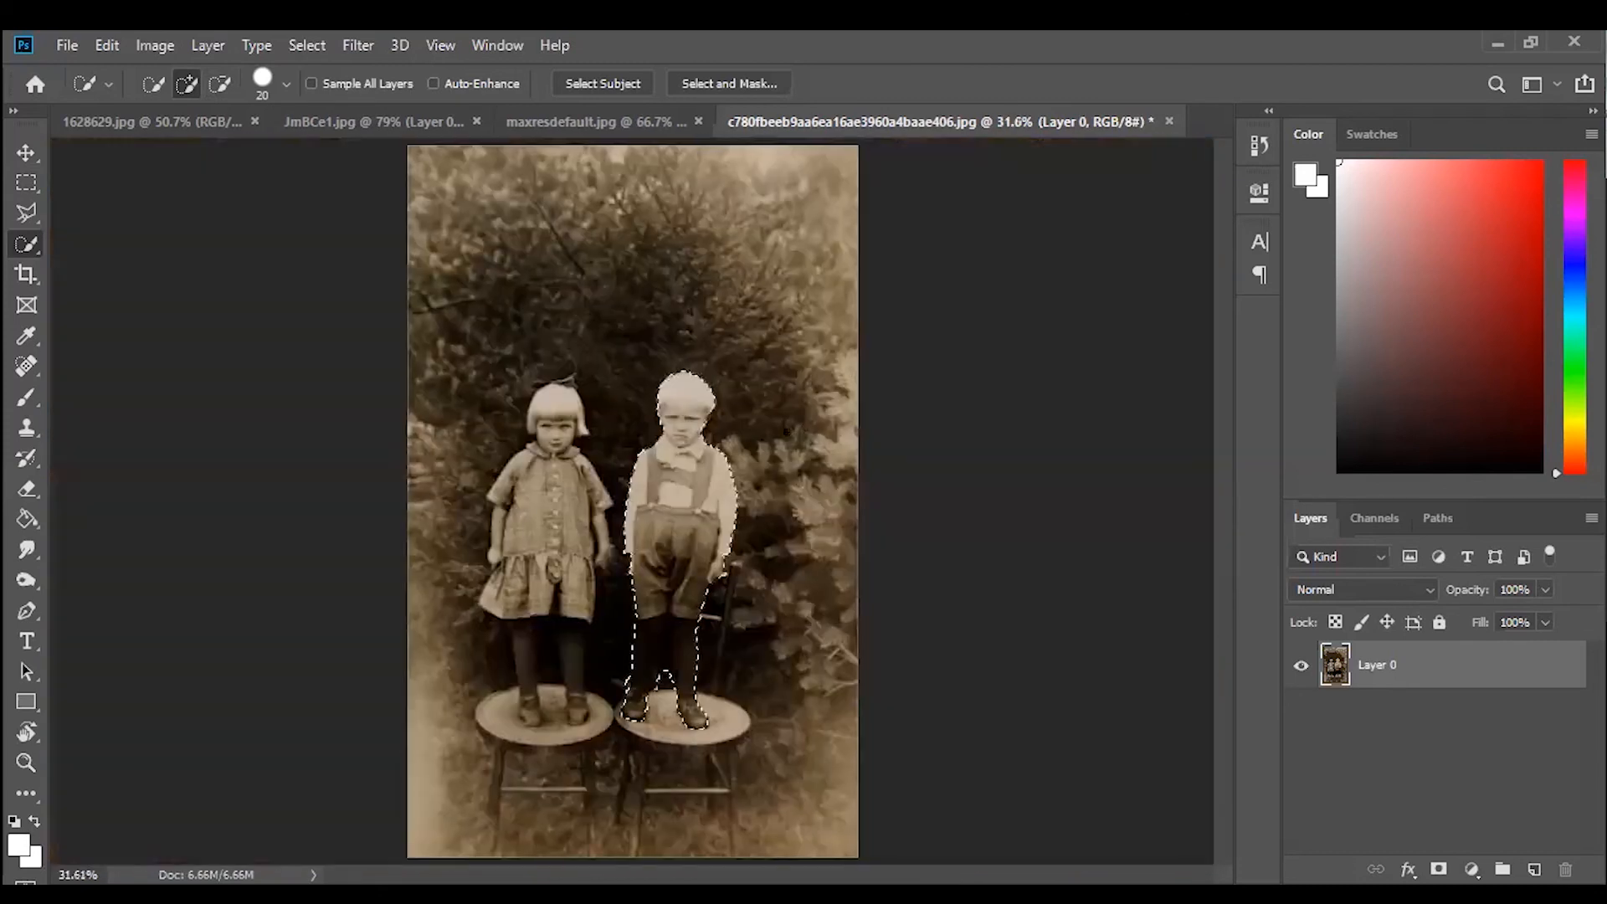
Move the selected boy into the 1628629.jpg pier composite and place him on the near end, beside the door frame.
left_click(26, 153)
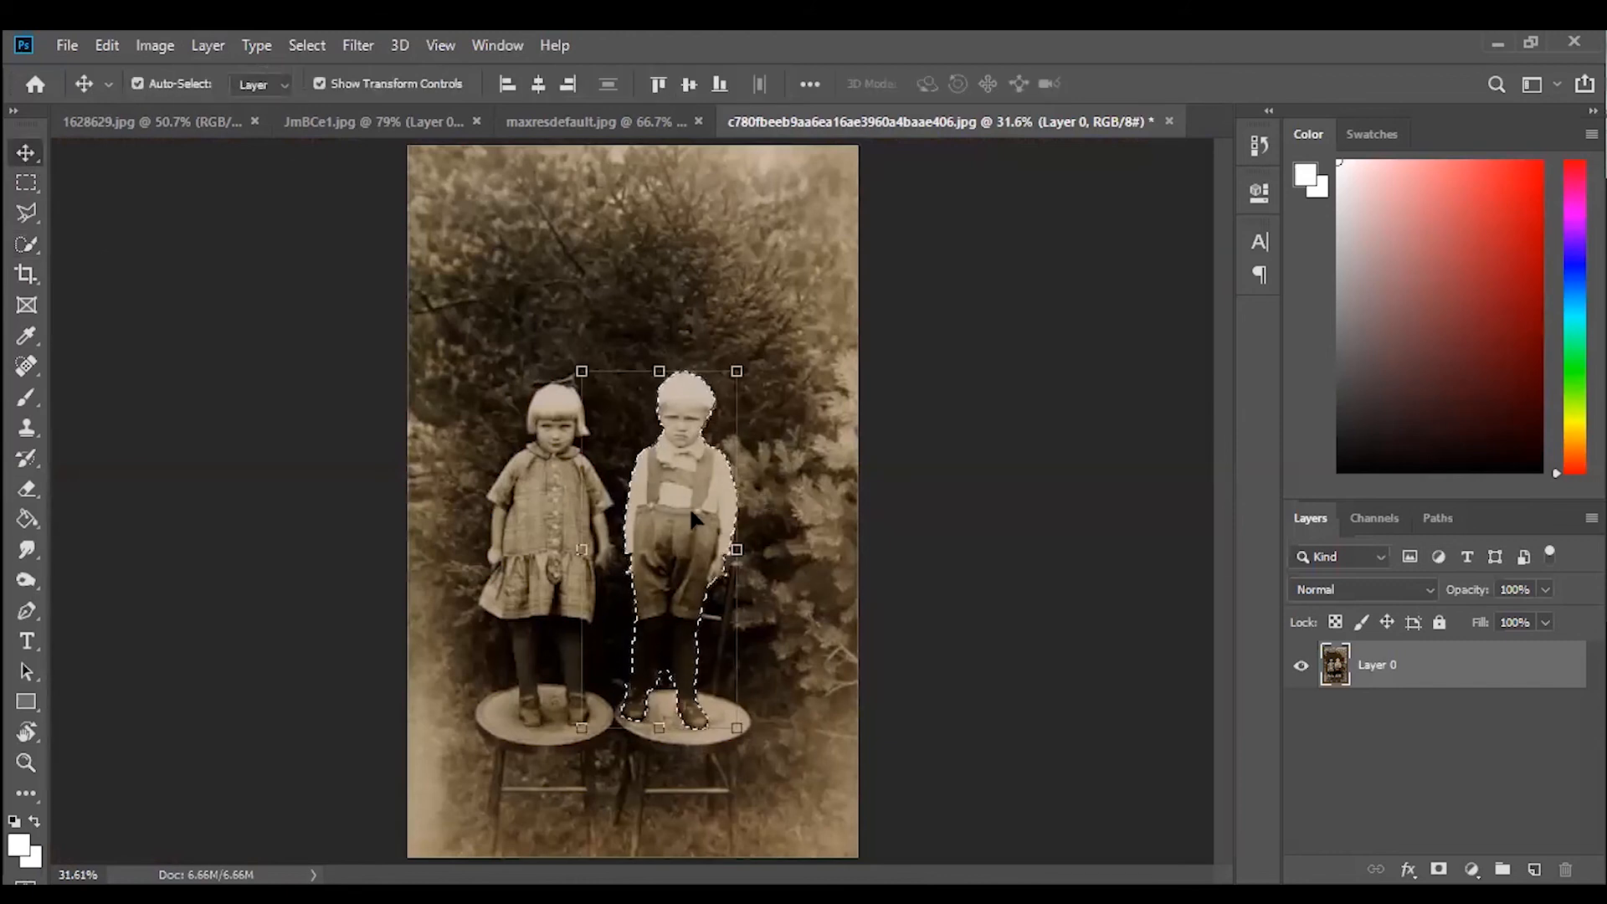
left_click_drag(688, 507, 708, 258)
left_click_drag(758, 343, 457, 527)
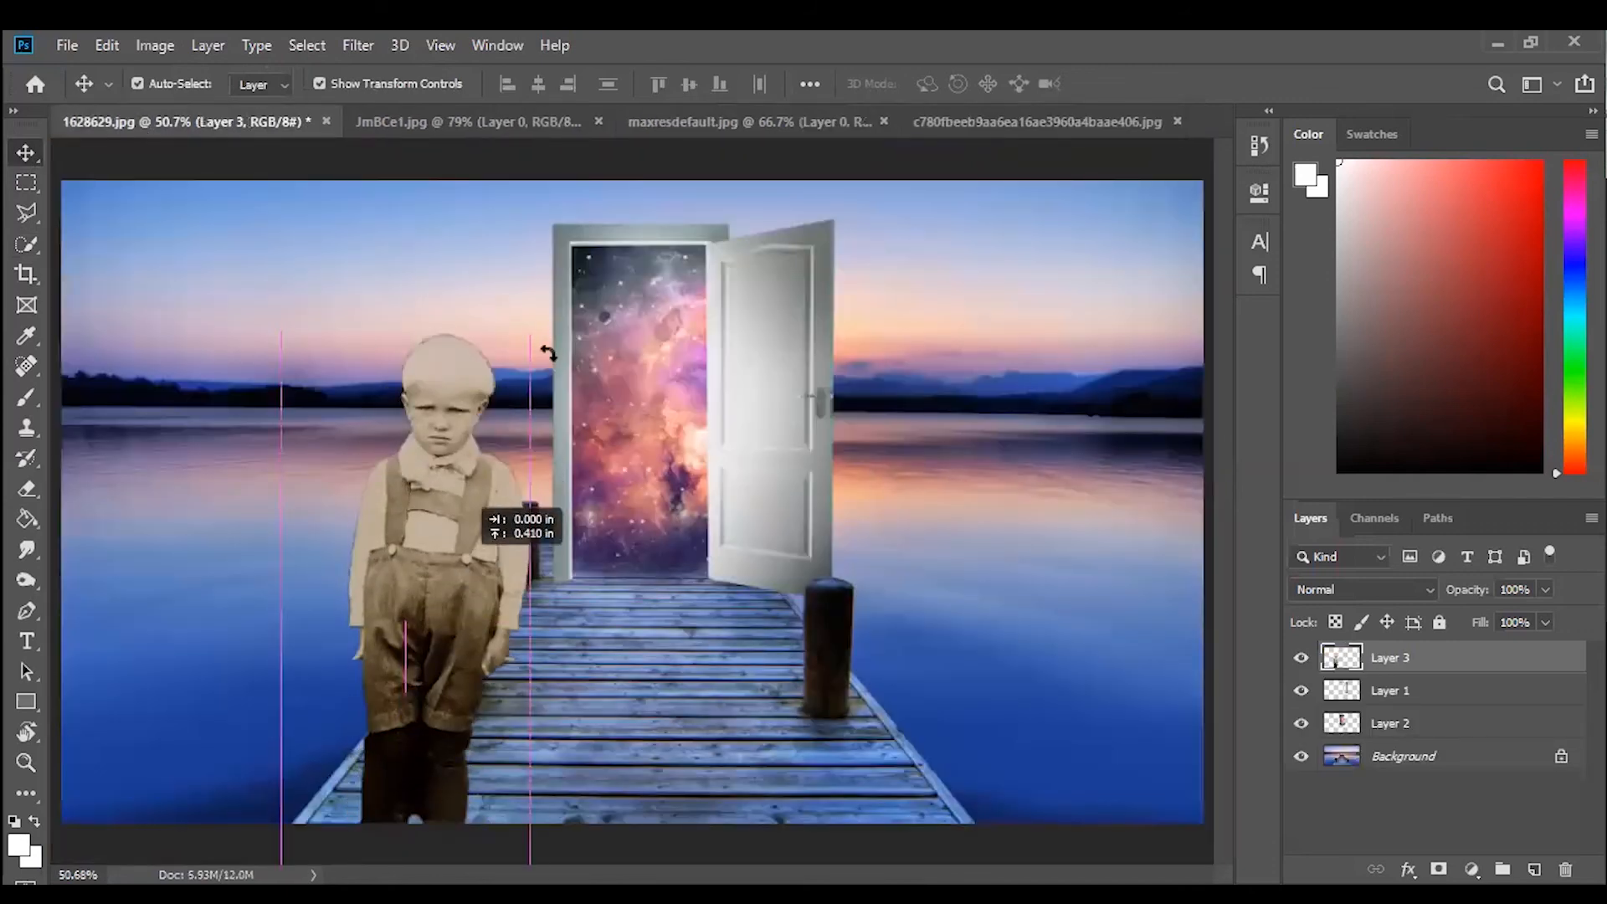
Scale the boy to about 66%, rotate him about -2.4°, and stand him on the planks in front of the near-left post.
left_click_drag(531, 336, 479, 454)
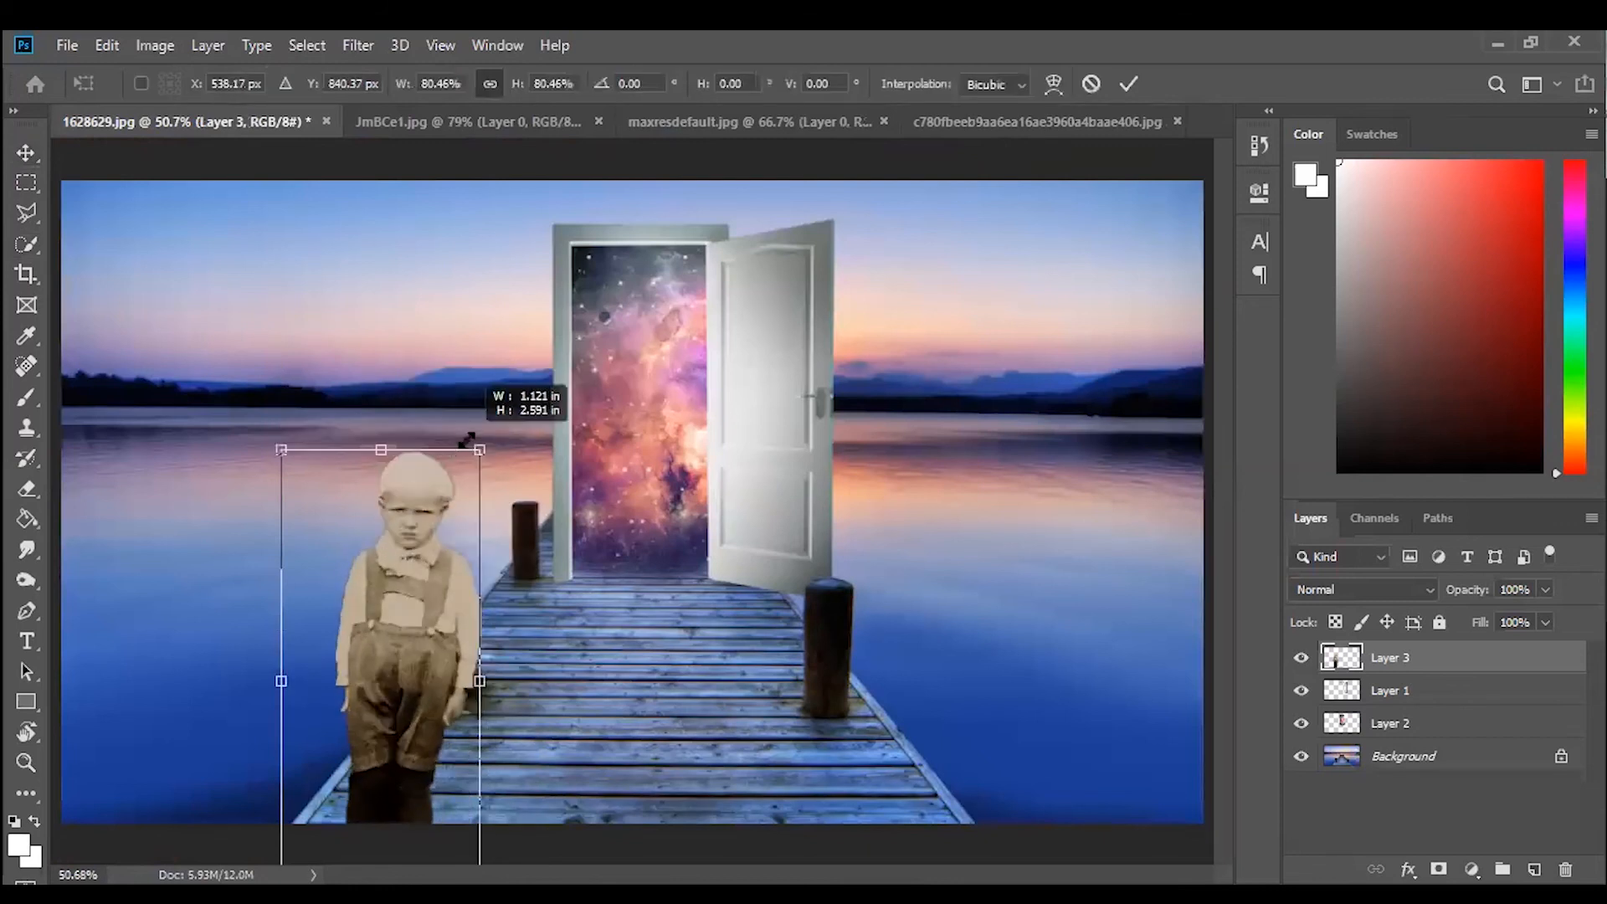
left_click_drag(428, 647, 514, 548)
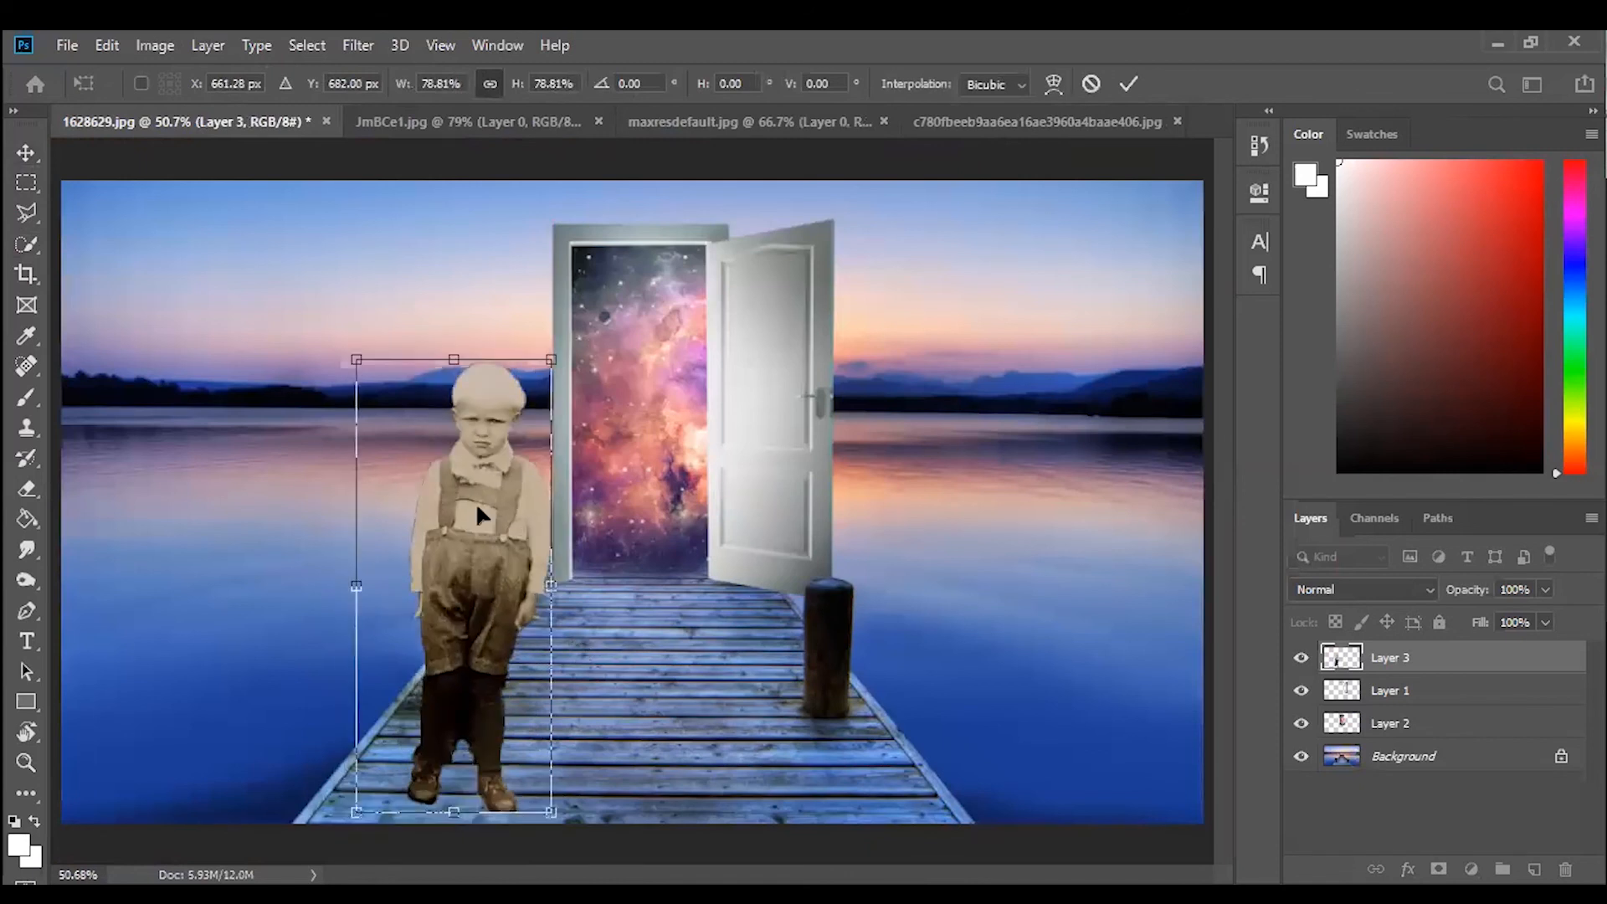
left_click_drag(551, 360, 520, 432)
left_click_drag(470, 570, 500, 544)
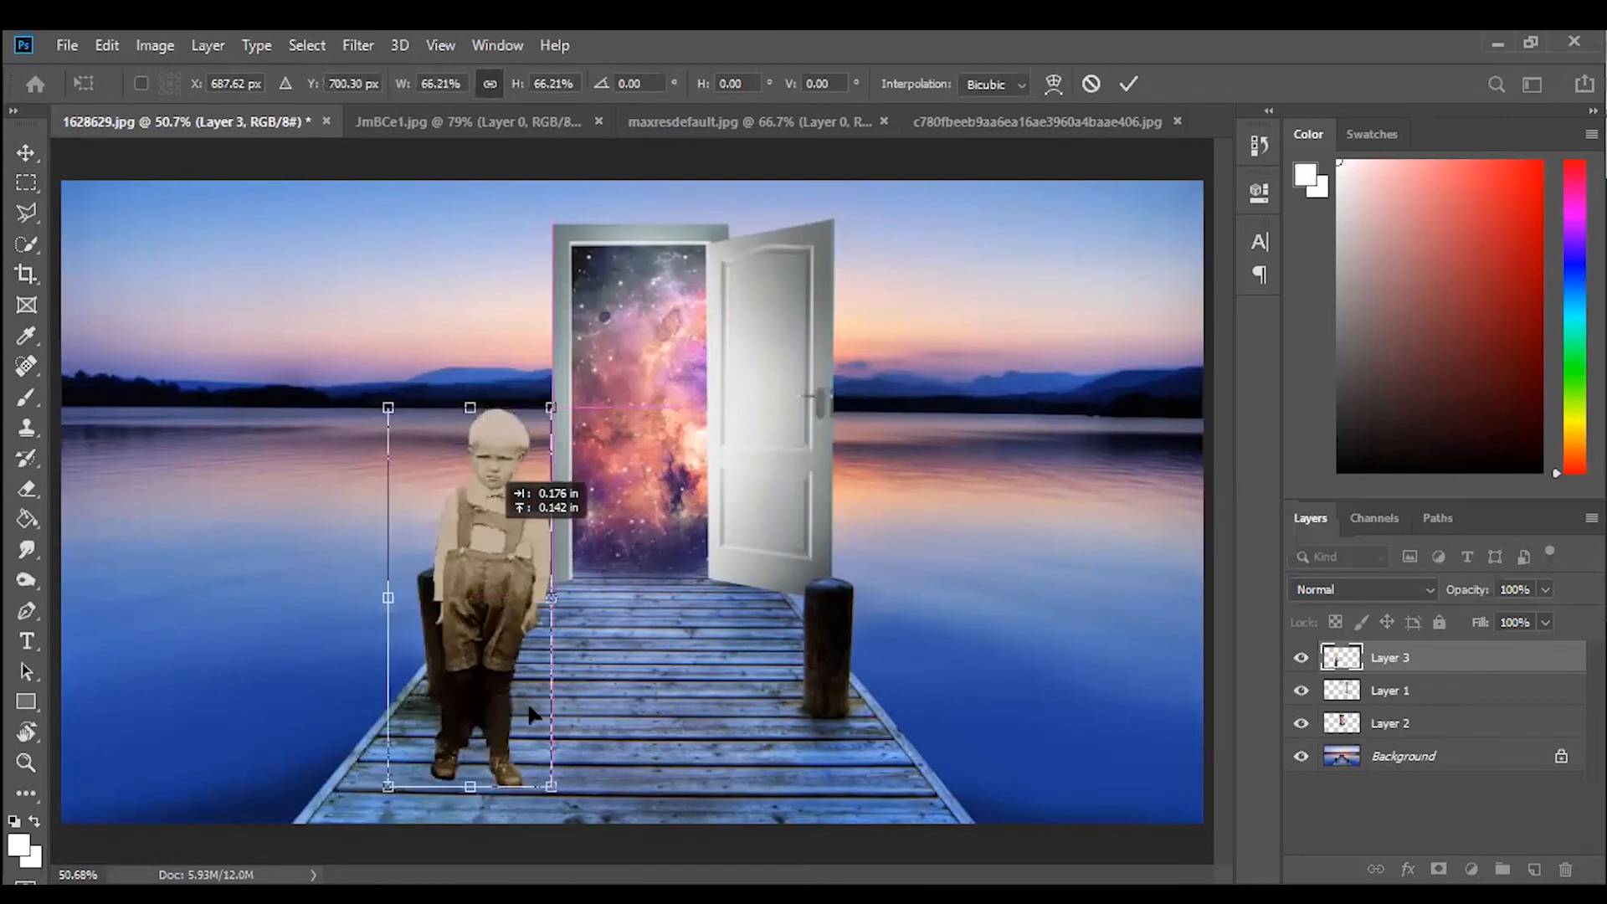
left_click_drag(588, 790, 578, 802)
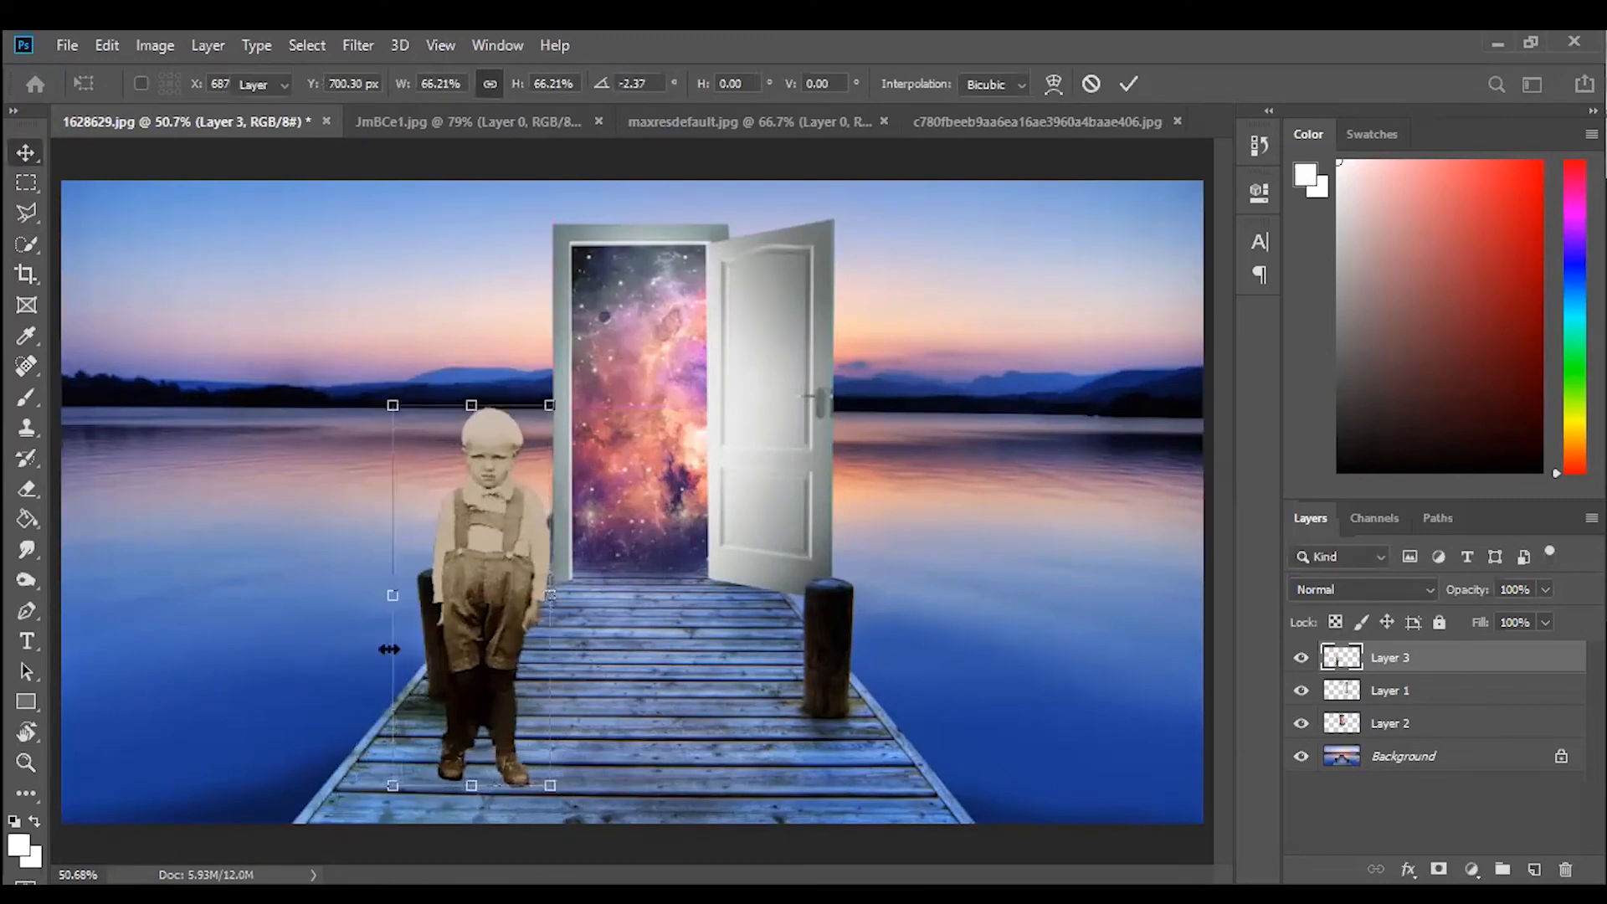
left_click(182, 435)
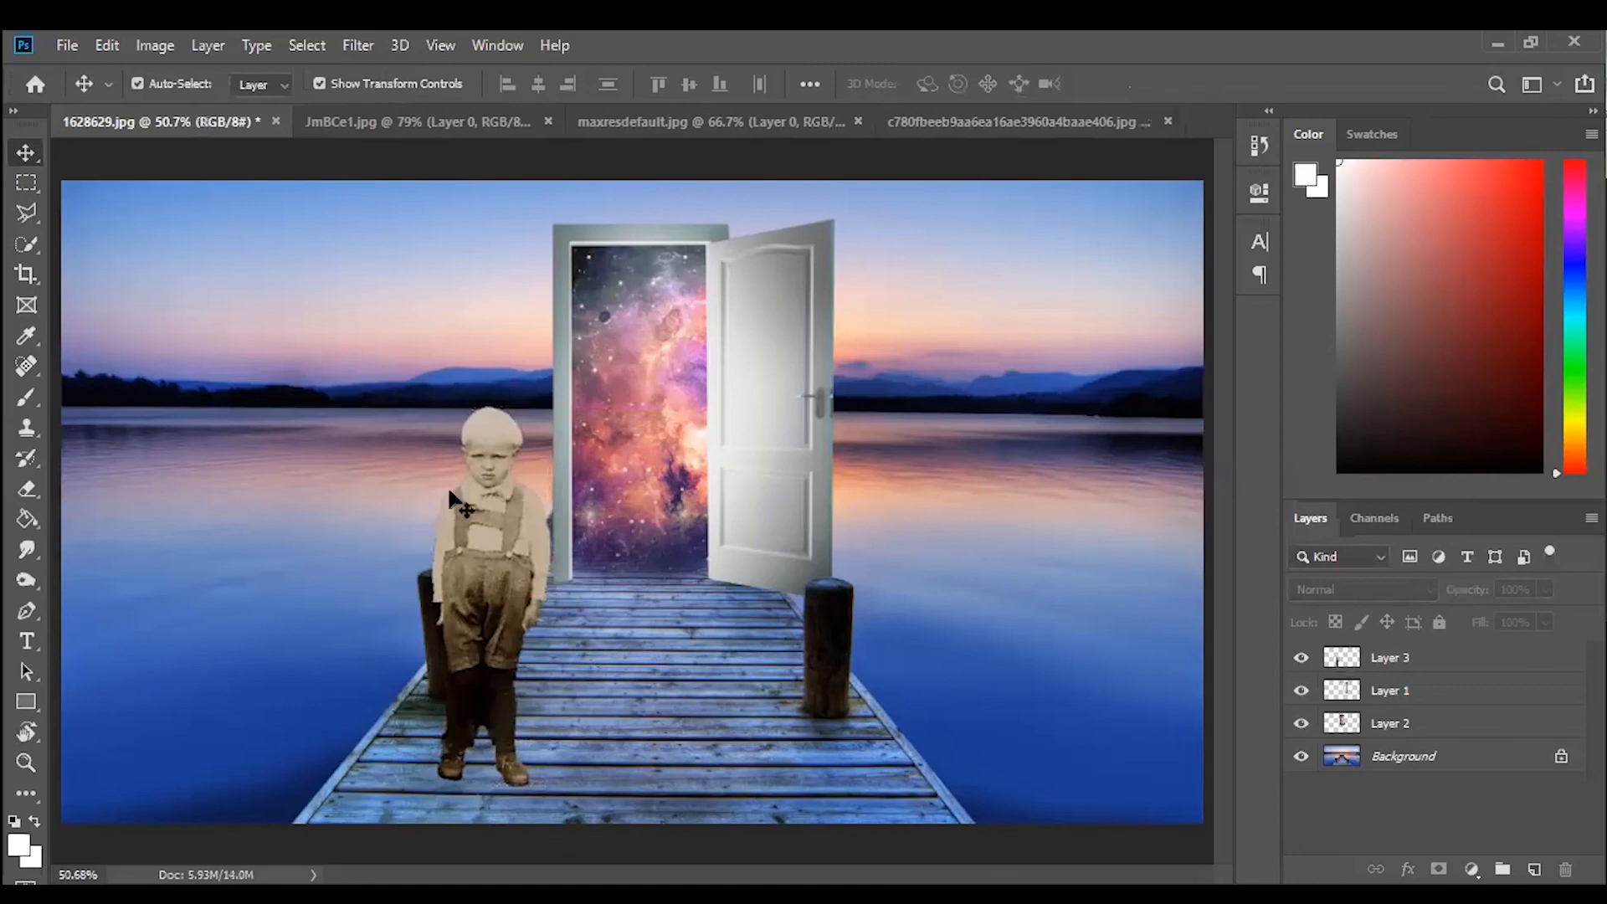
Erase the leftover dark background between the boy's legs on Layer 3 with a soft 15 px eraser.
key("ctrl+1")
scroll(428, 508, "down", 1)
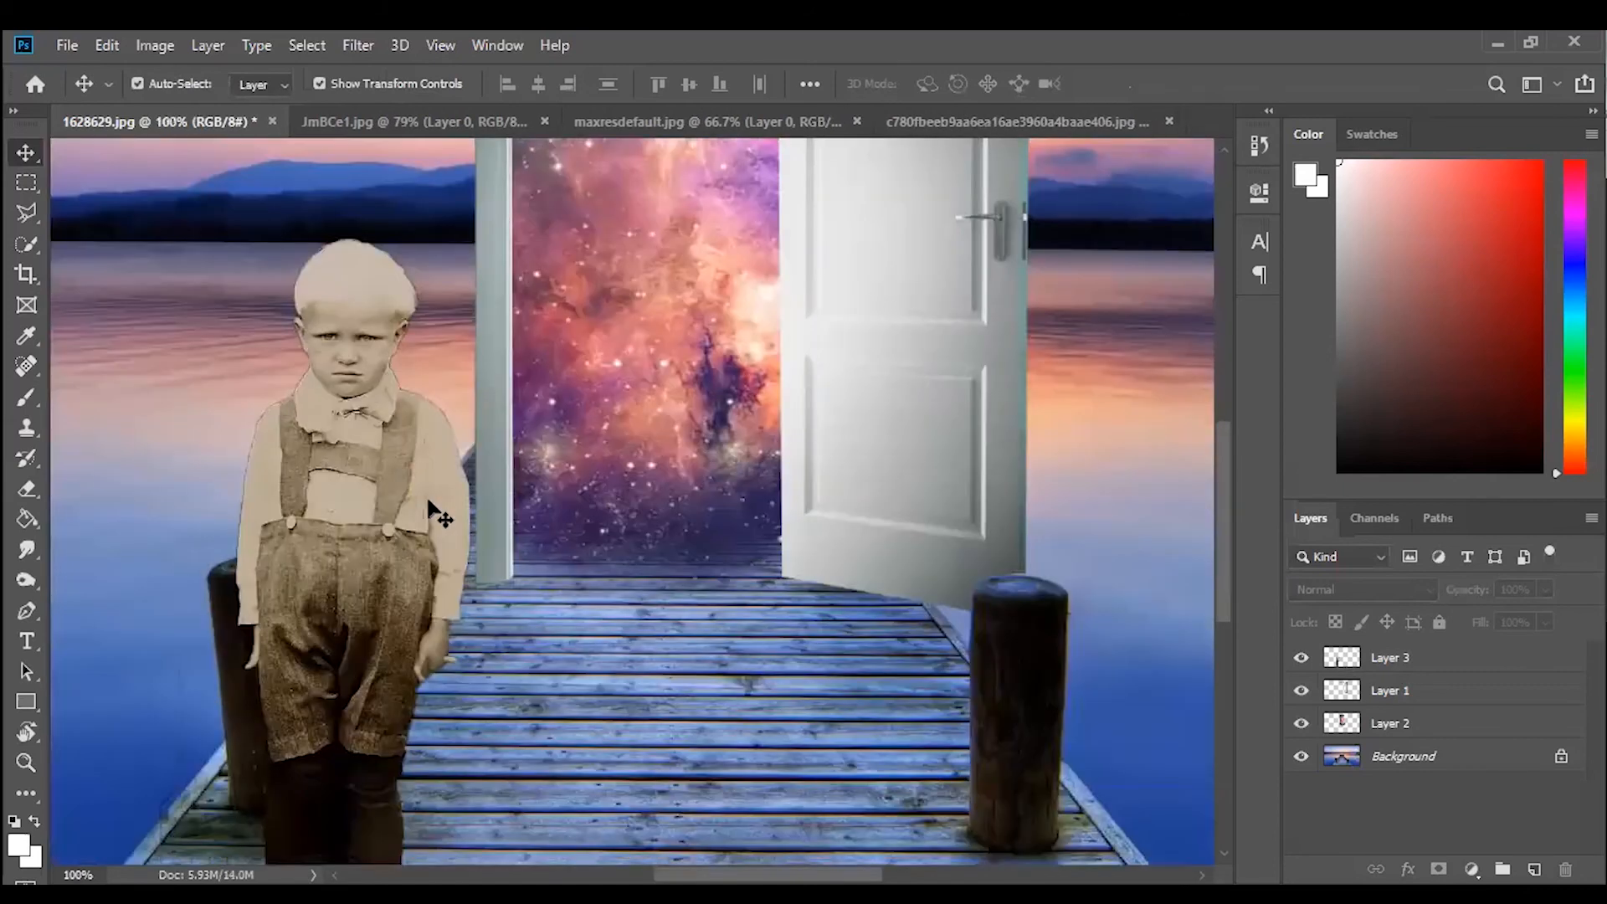
scroll(428, 508, "left", 3)
key("ctrl+plus")
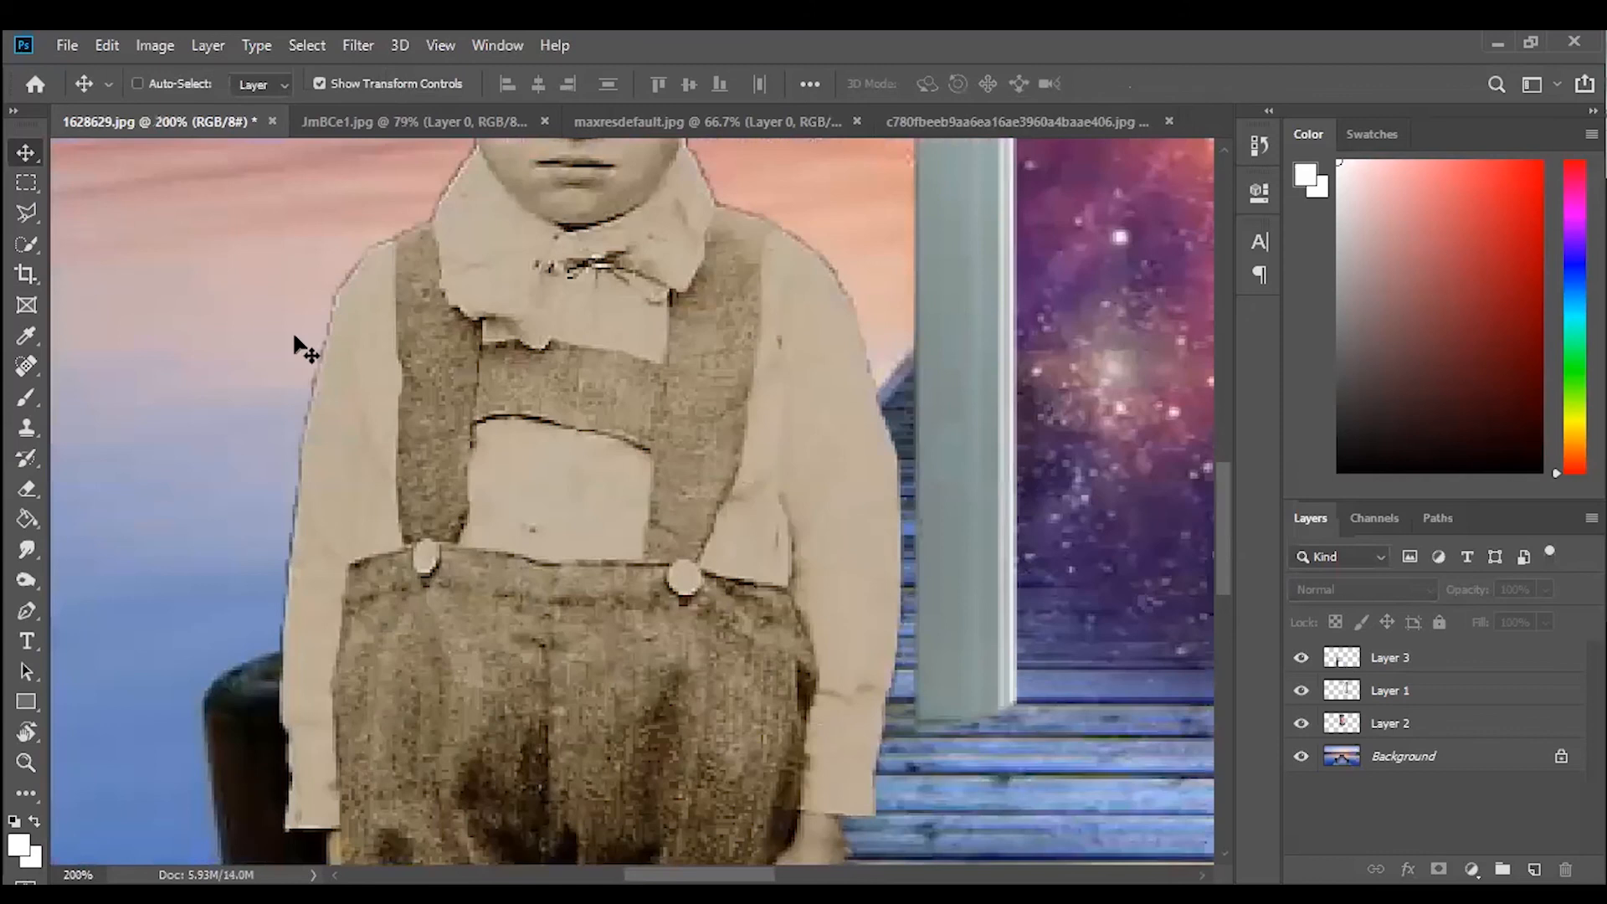
key("ctrl+plus")
scroll(804, 506, "down", 10)
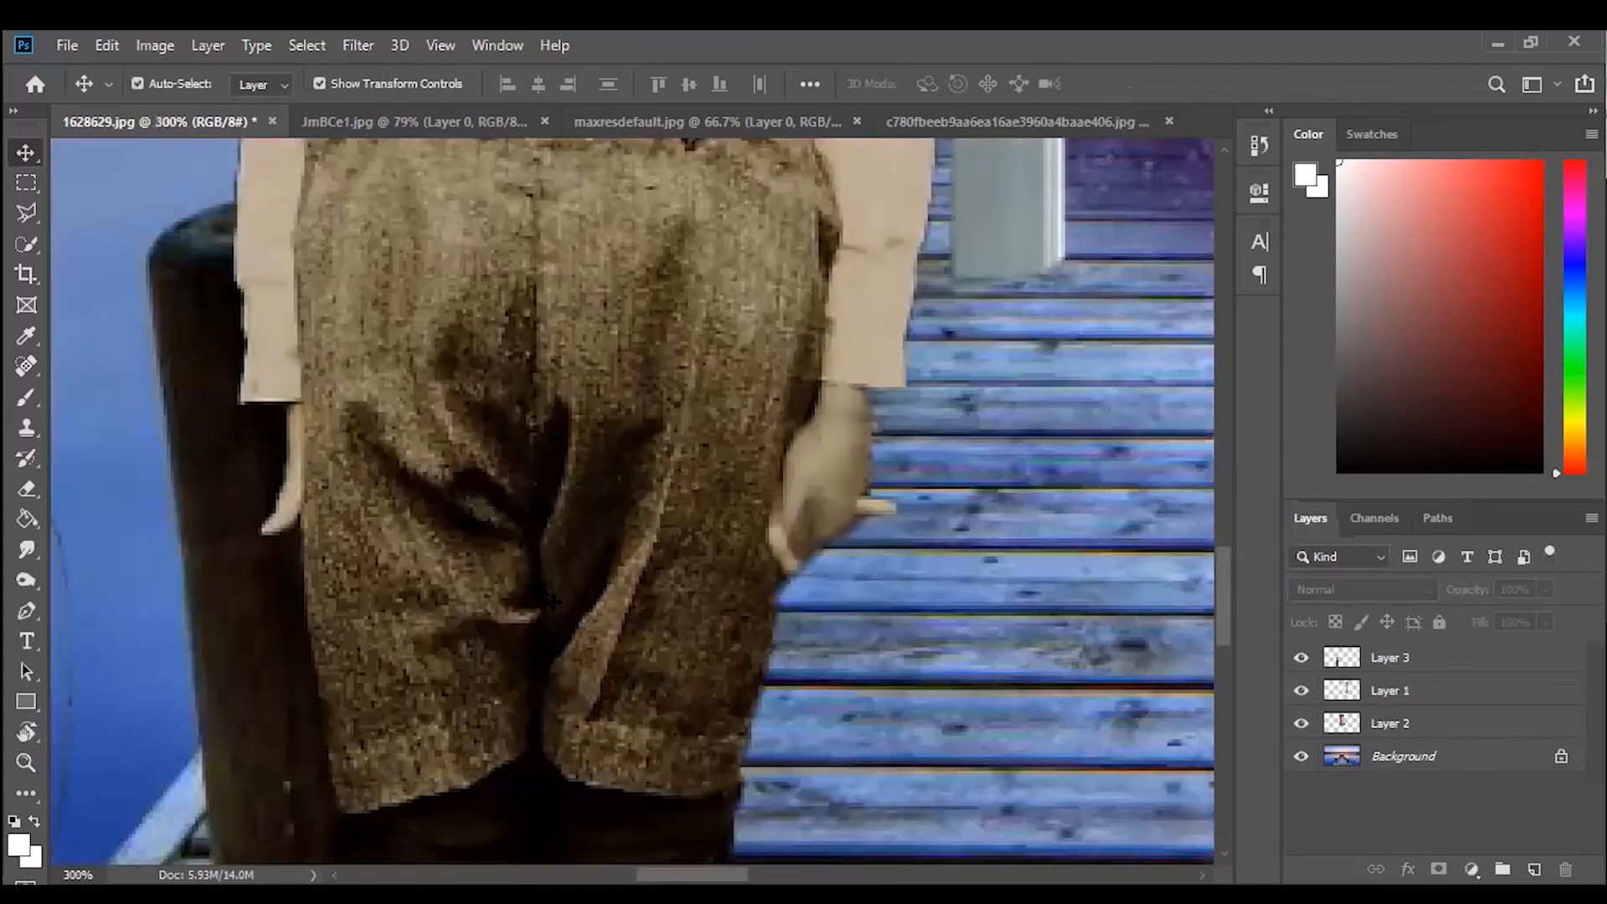
left_click(28, 400)
left_click(26, 490)
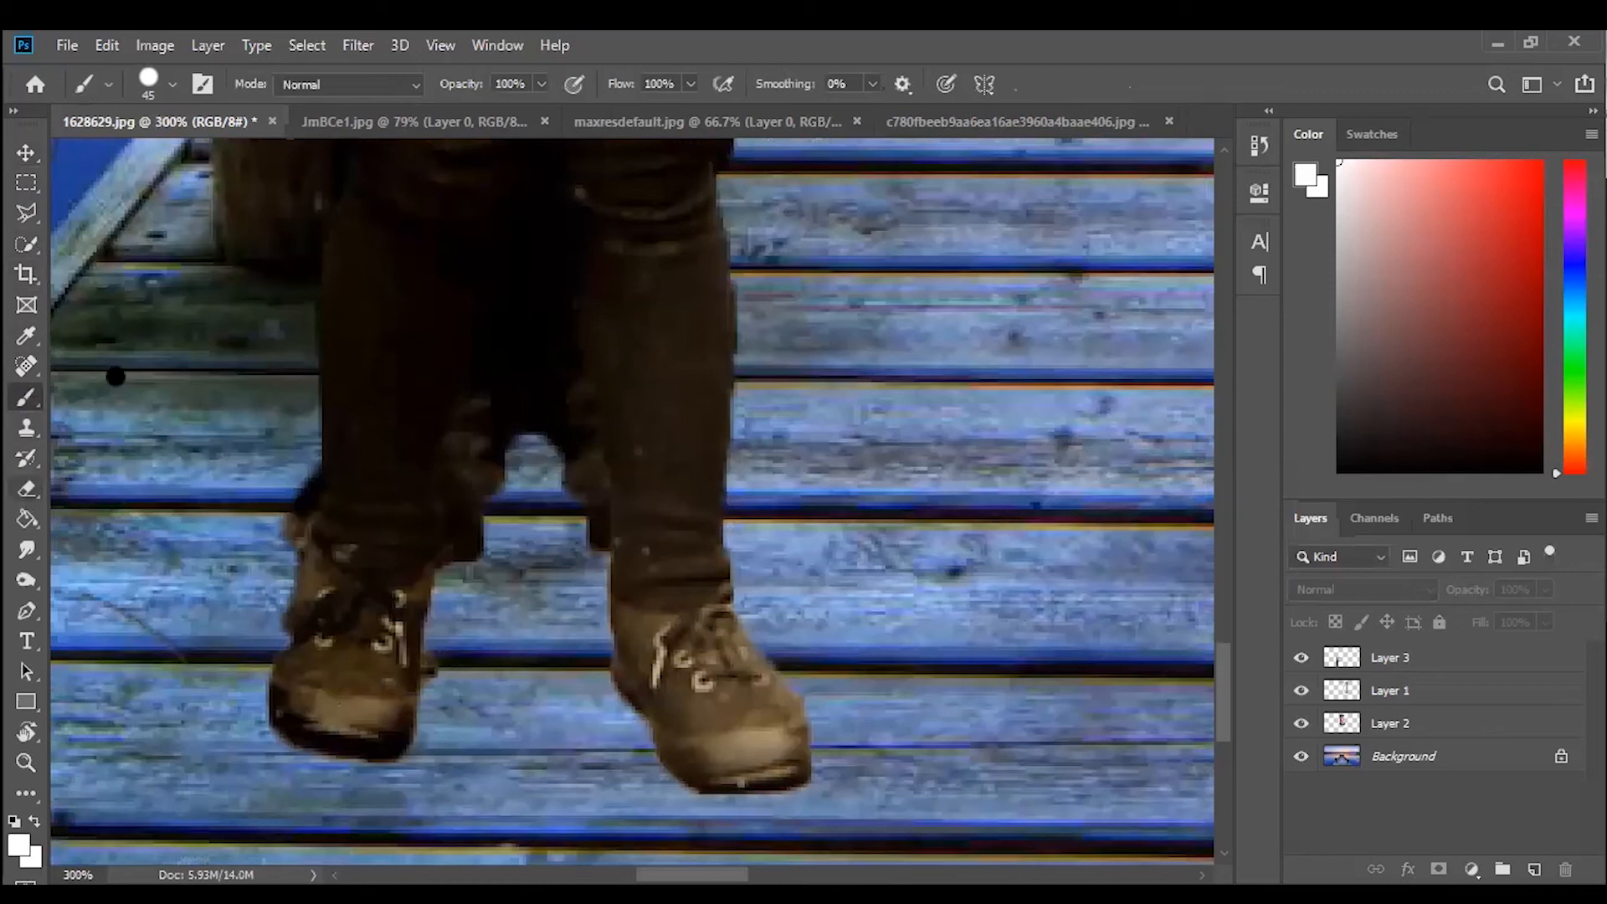
left_click(165, 76)
left_click(145, 319)
left_click(1095, 75)
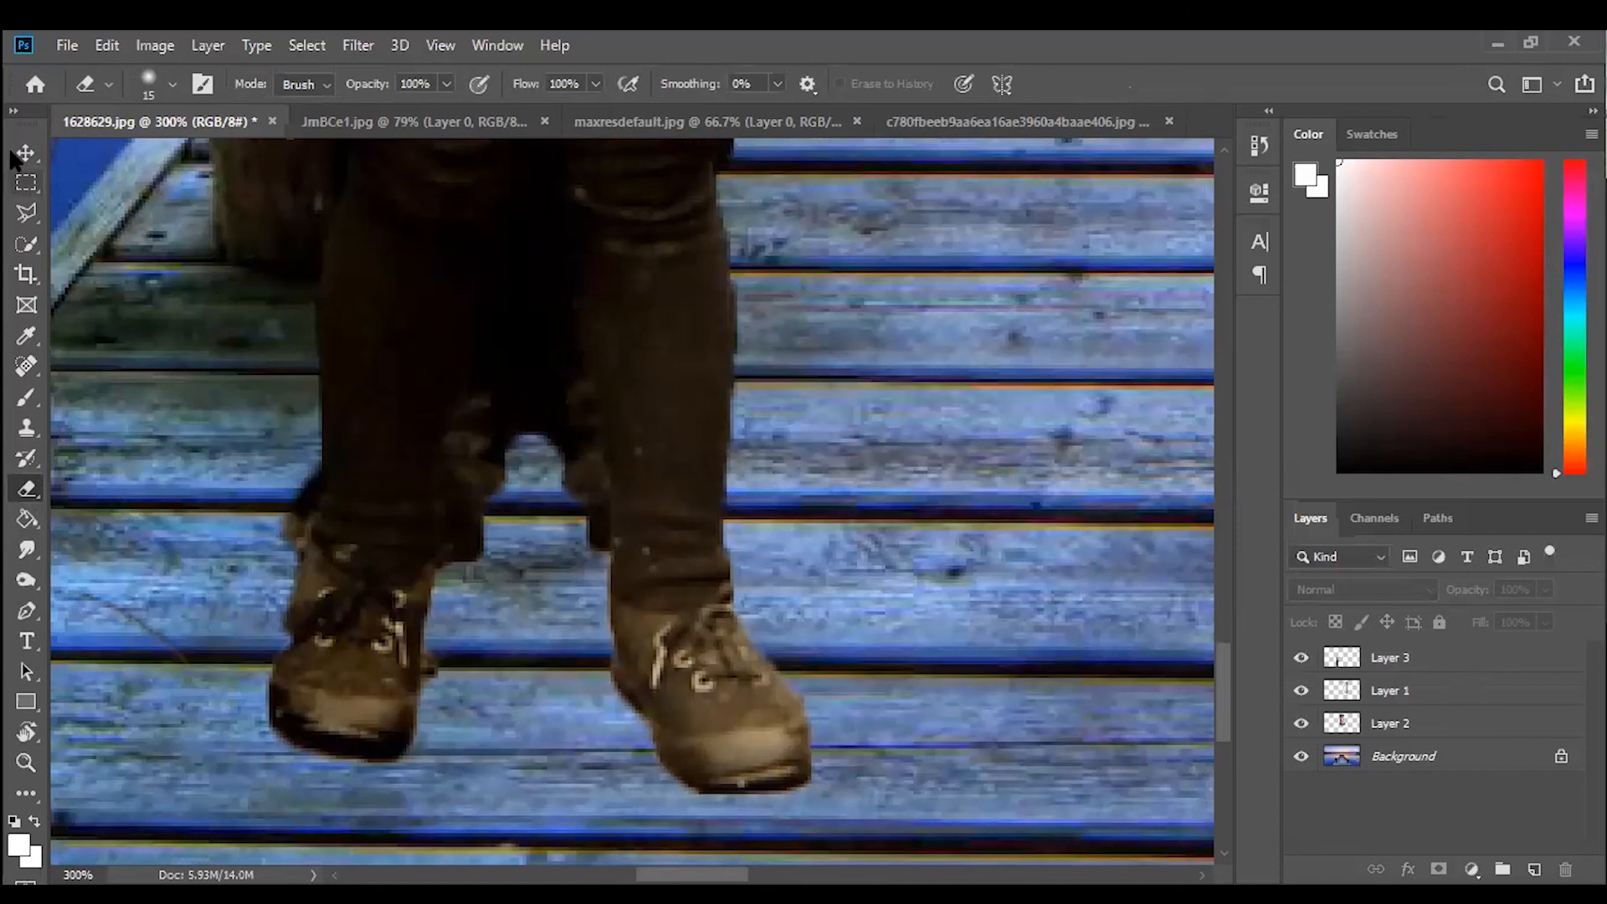
left_click(26, 152)
left_click(611, 601)
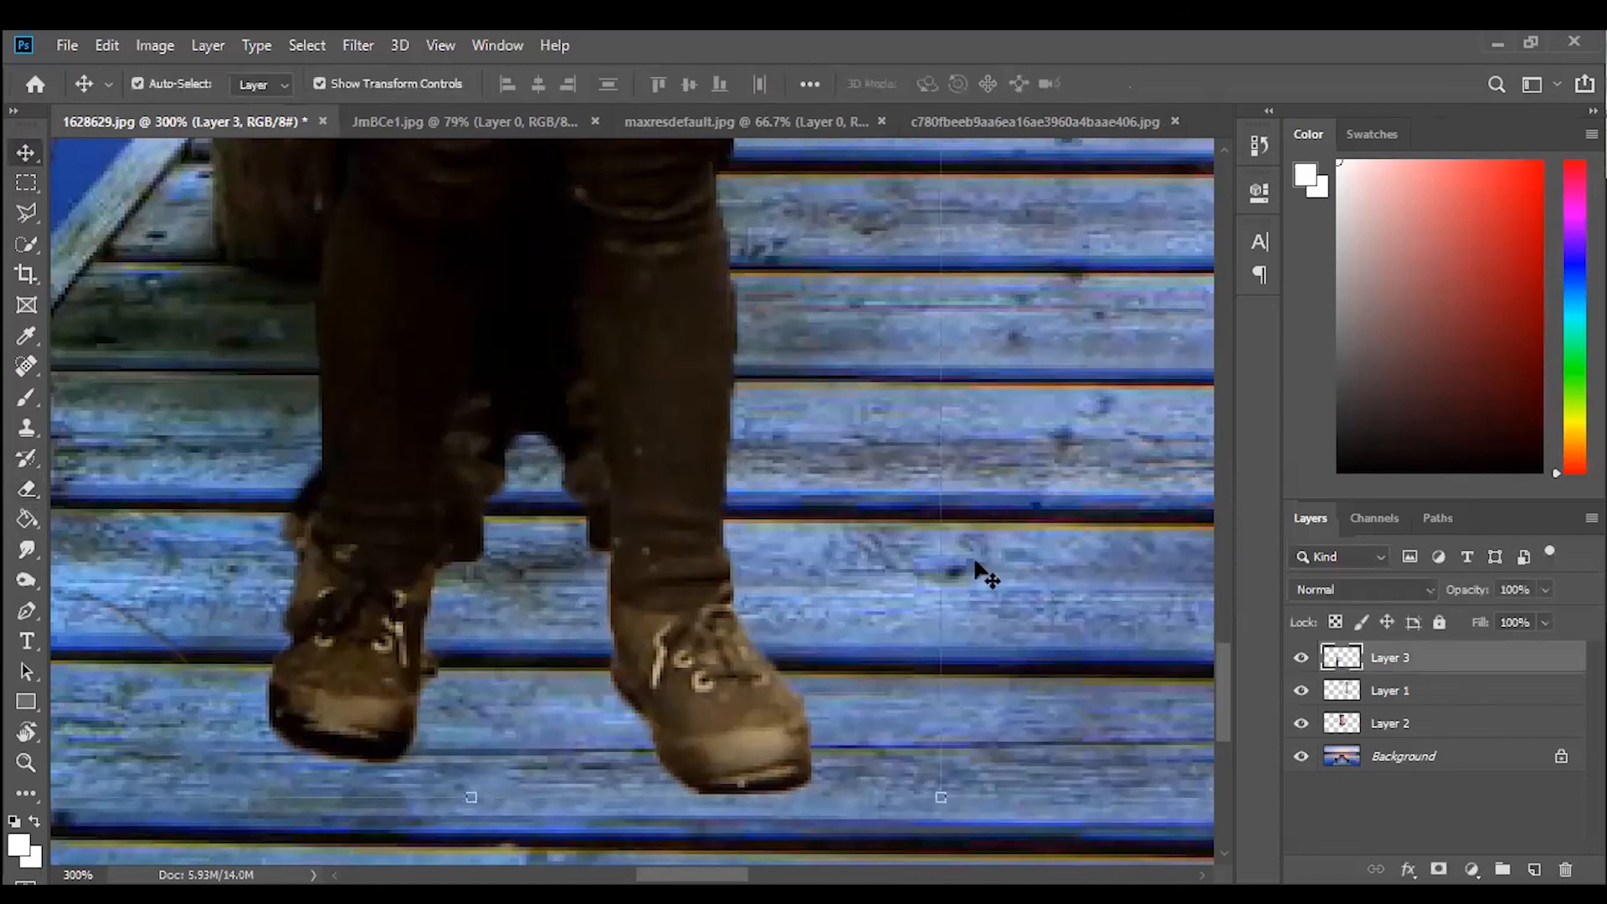
left_click(27, 491)
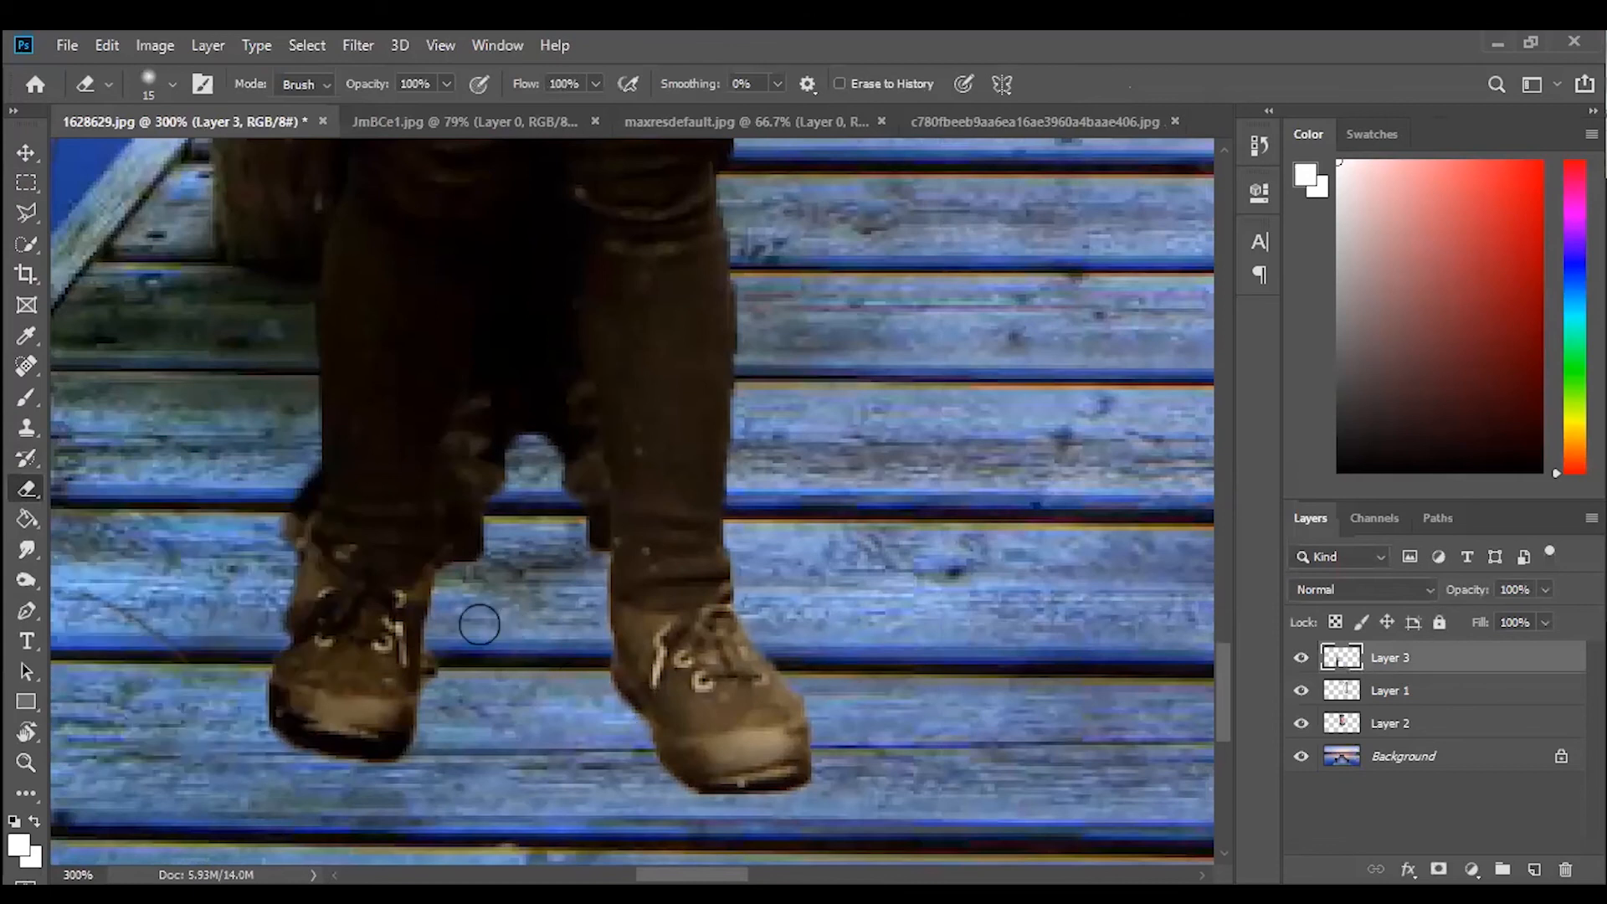
left_click_drag(466, 586, 493, 529)
mouse_move(493, 478)
left_mouse_down()
mouse_move(518, 442)
mouse_move(502, 513)
left_mouse_up()
scroll(528, 639, "up", 3)
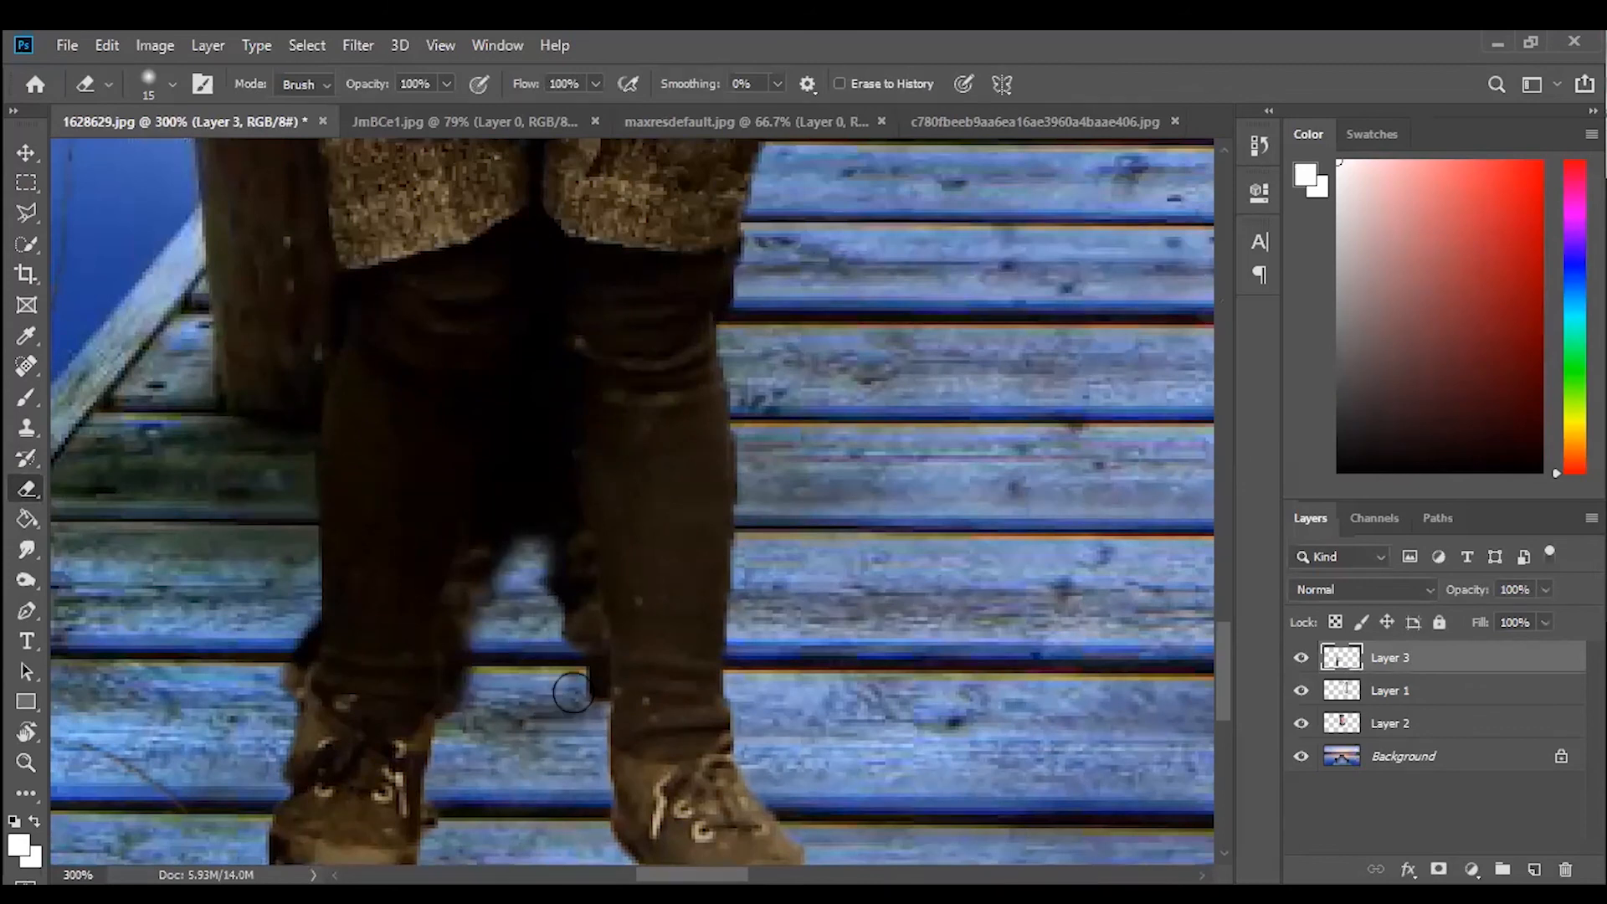
mouse_move(546, 582)
left_mouse_down()
mouse_move(536, 477)
mouse_move(495, 594)
mouse_move(522, 450)
mouse_move(509, 389)
left_mouse_up()
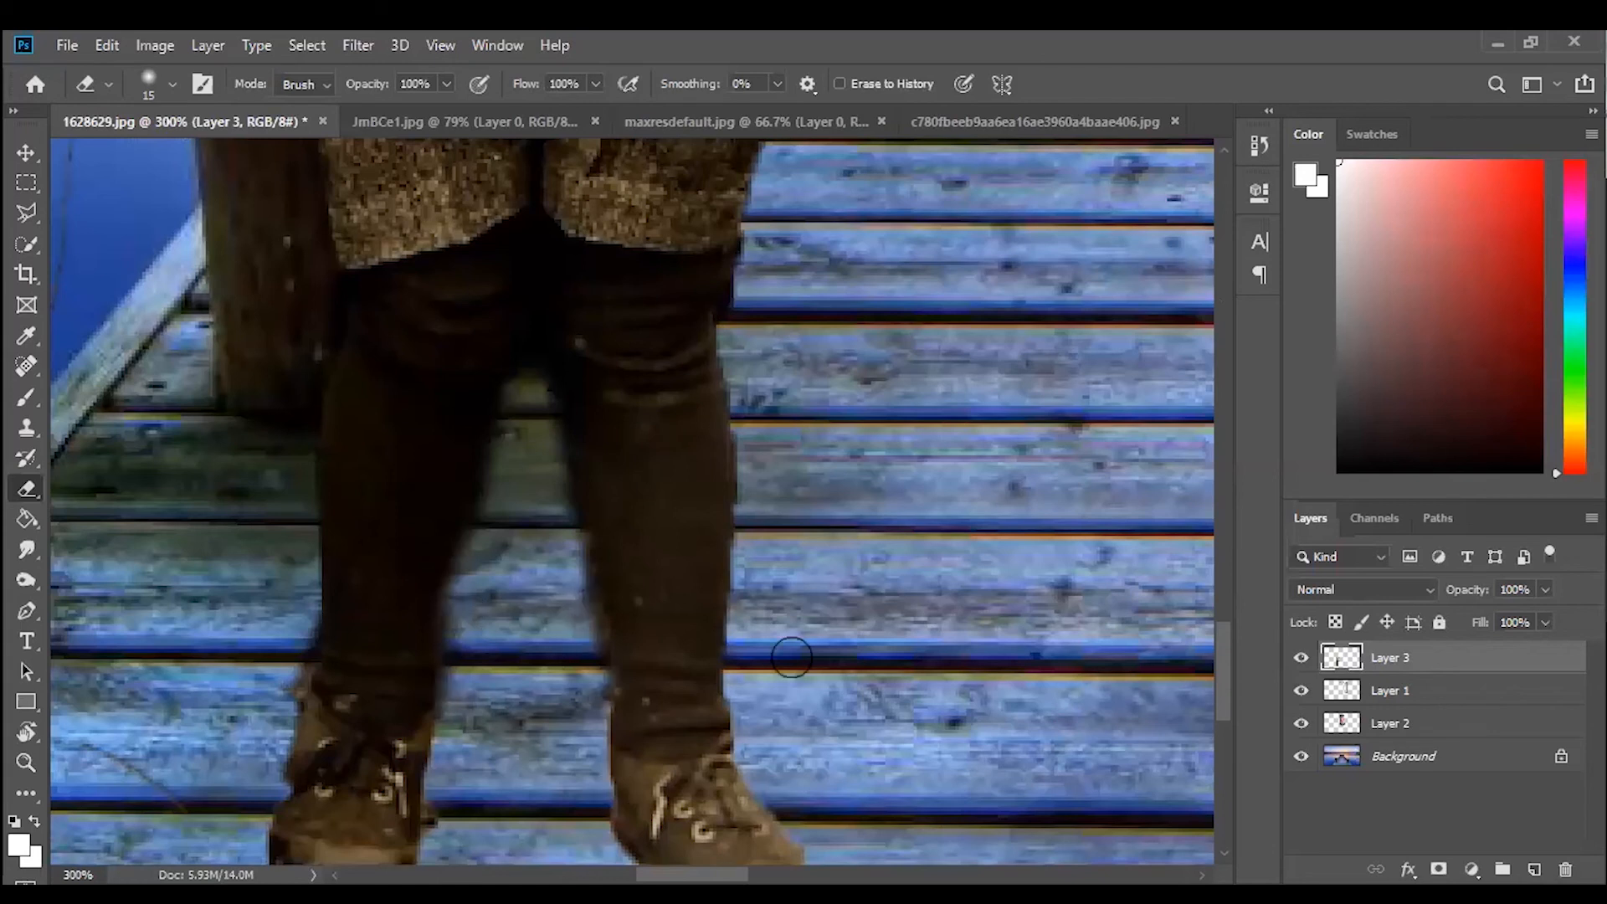
scroll(757, 578, "up", 3)
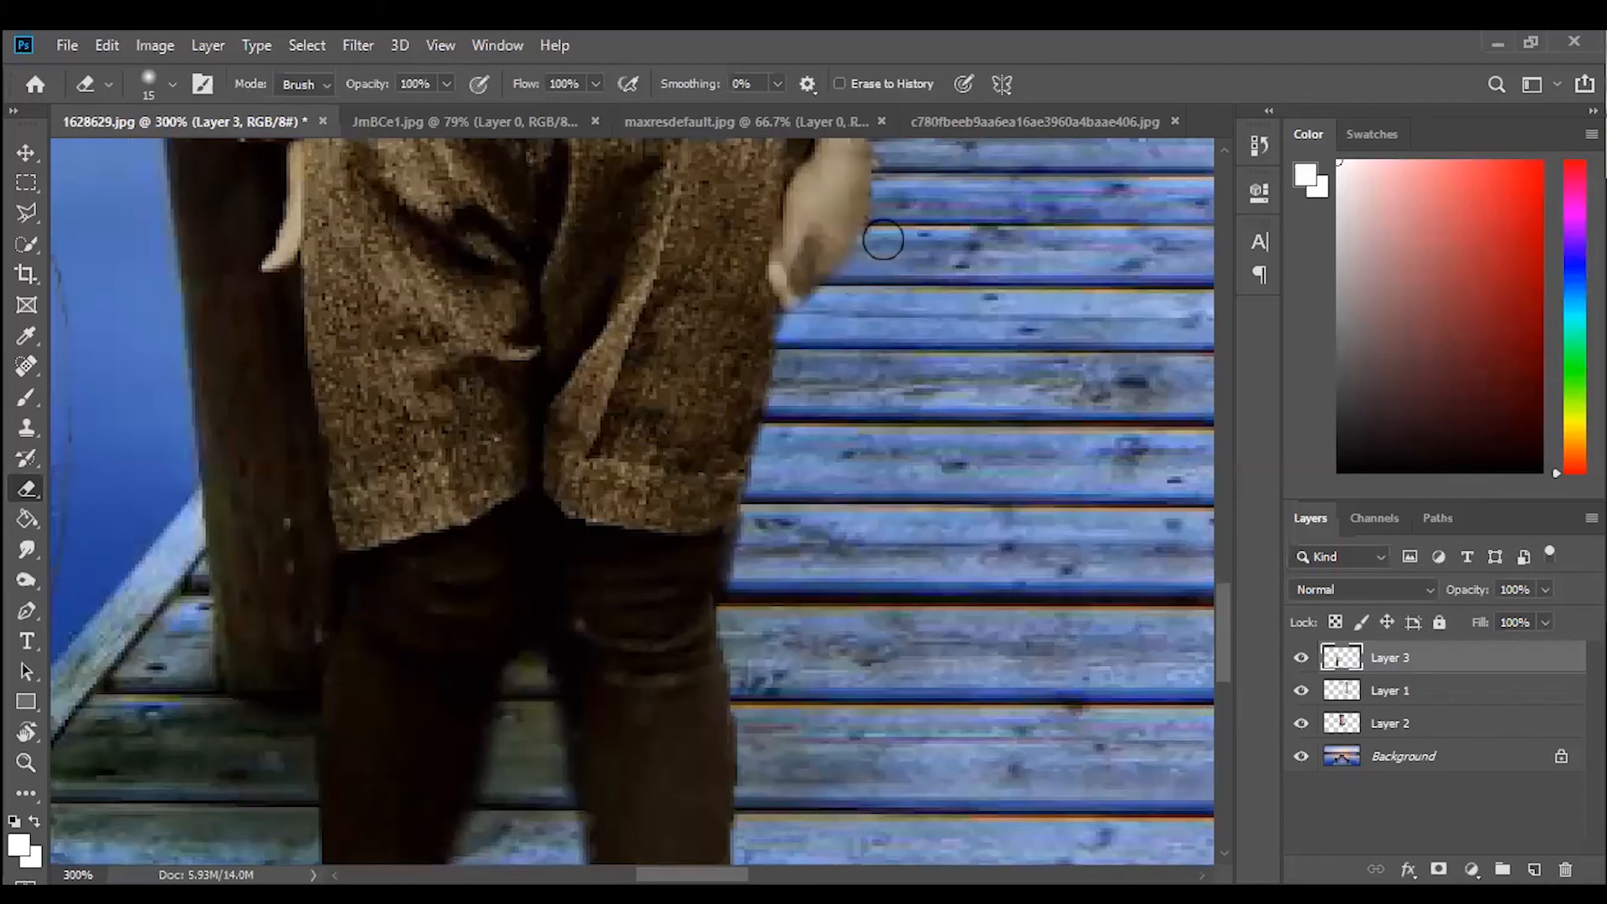
scroll(951, 282, "up", 5)
right_click(811, 605)
left_click(26, 153)
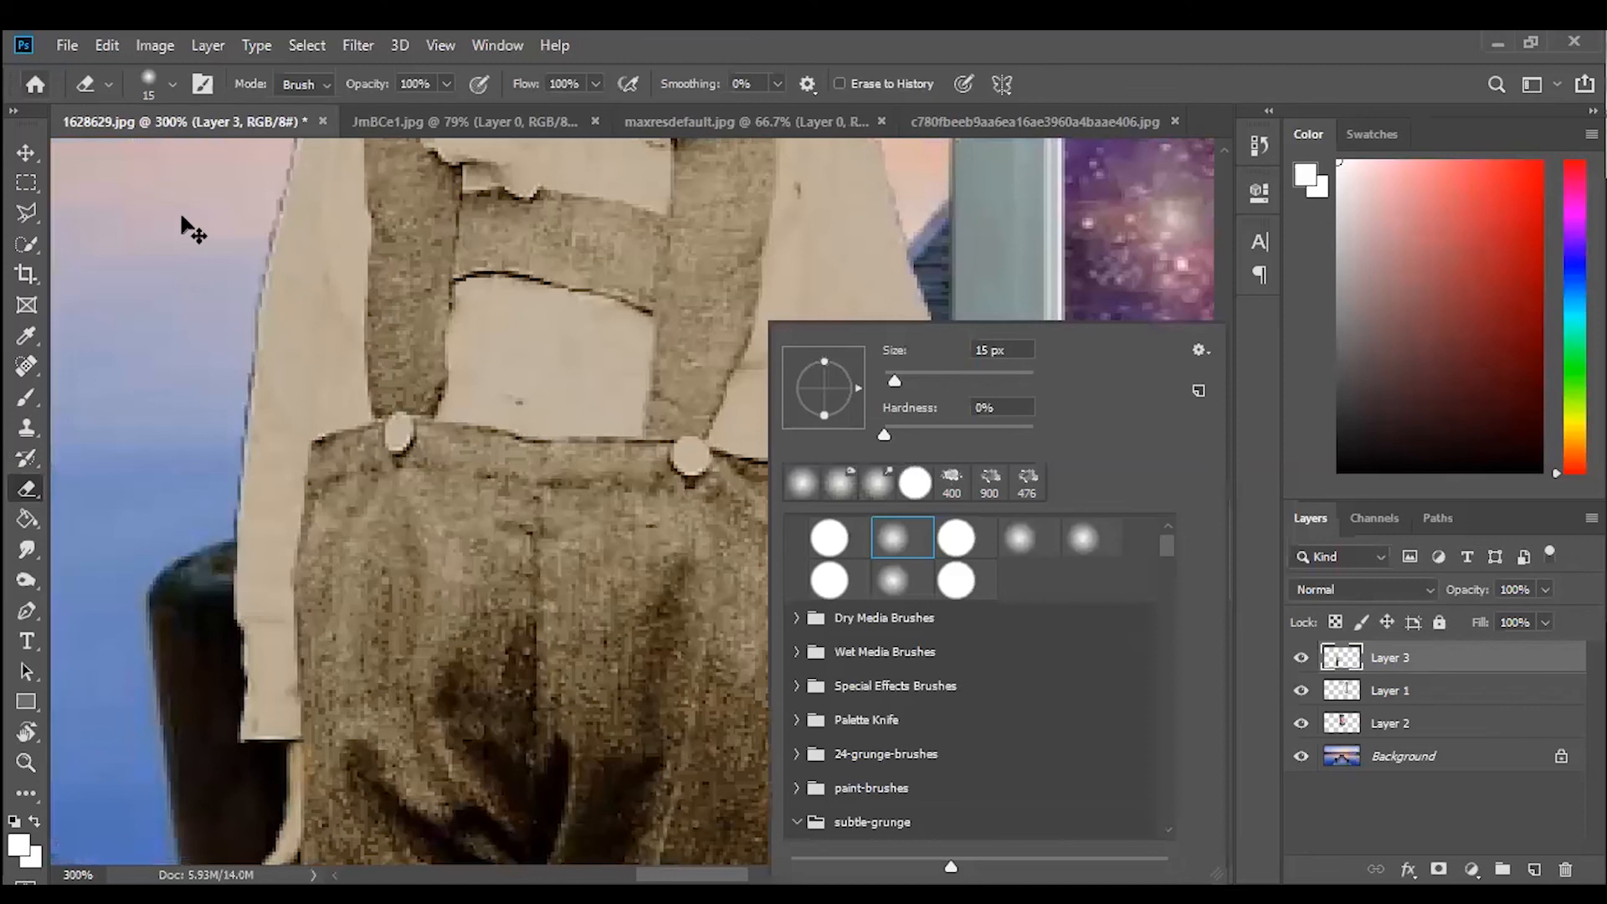
left_click(505, 563, "ctrl")
Lower the opacity of the boy's layer to 45% so he looks like a translucent ghost.
key("ctrl+0")
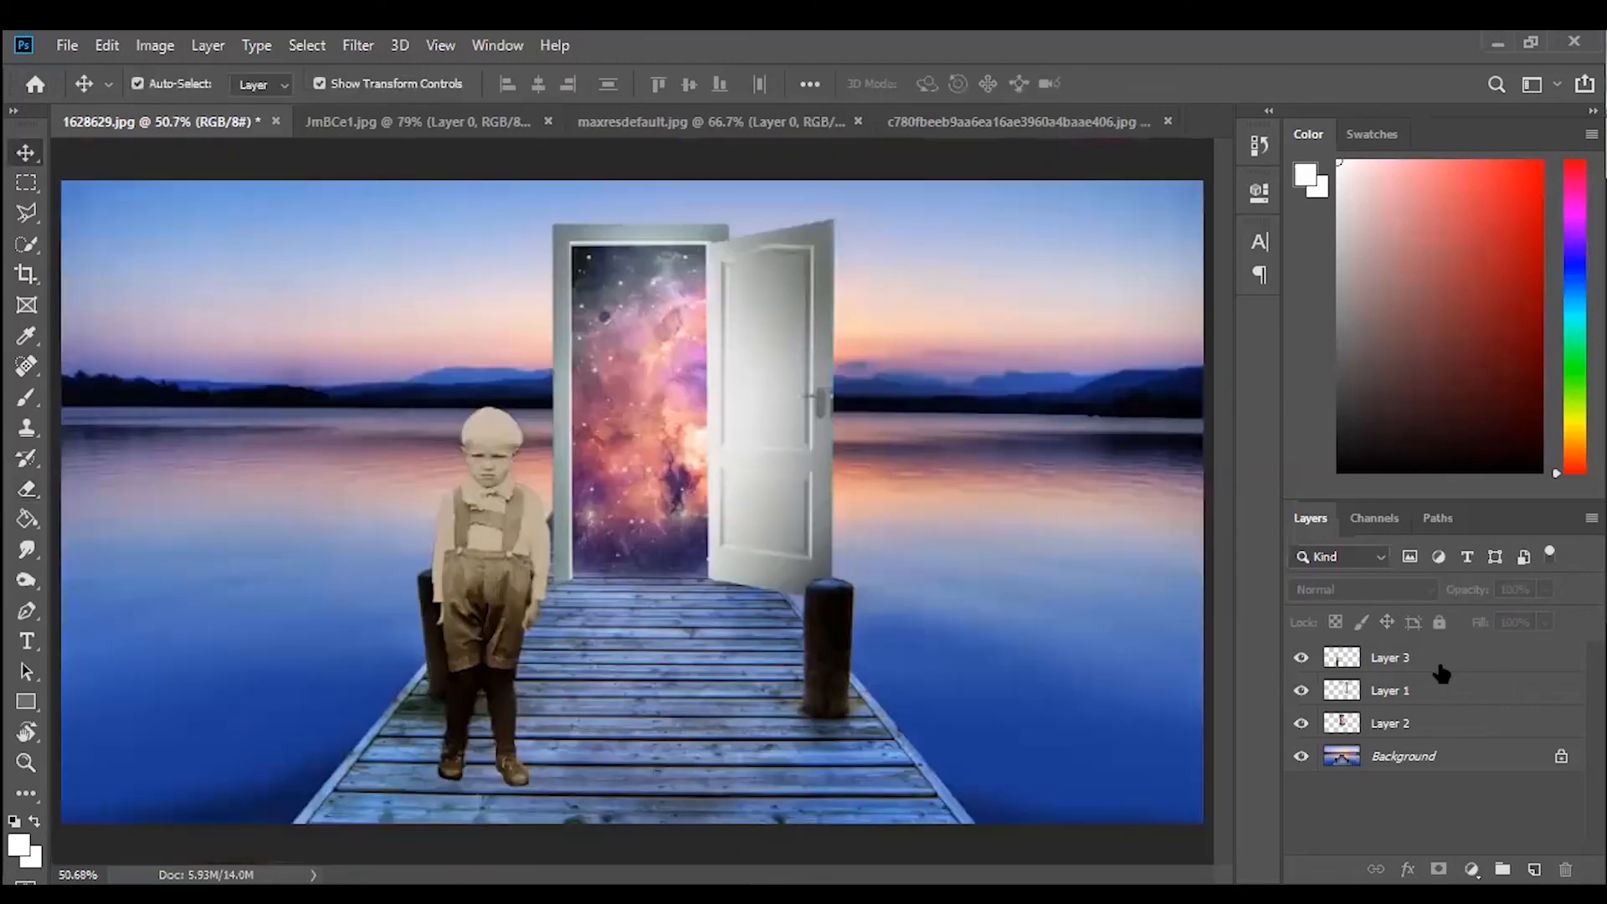
left_click(532, 536)
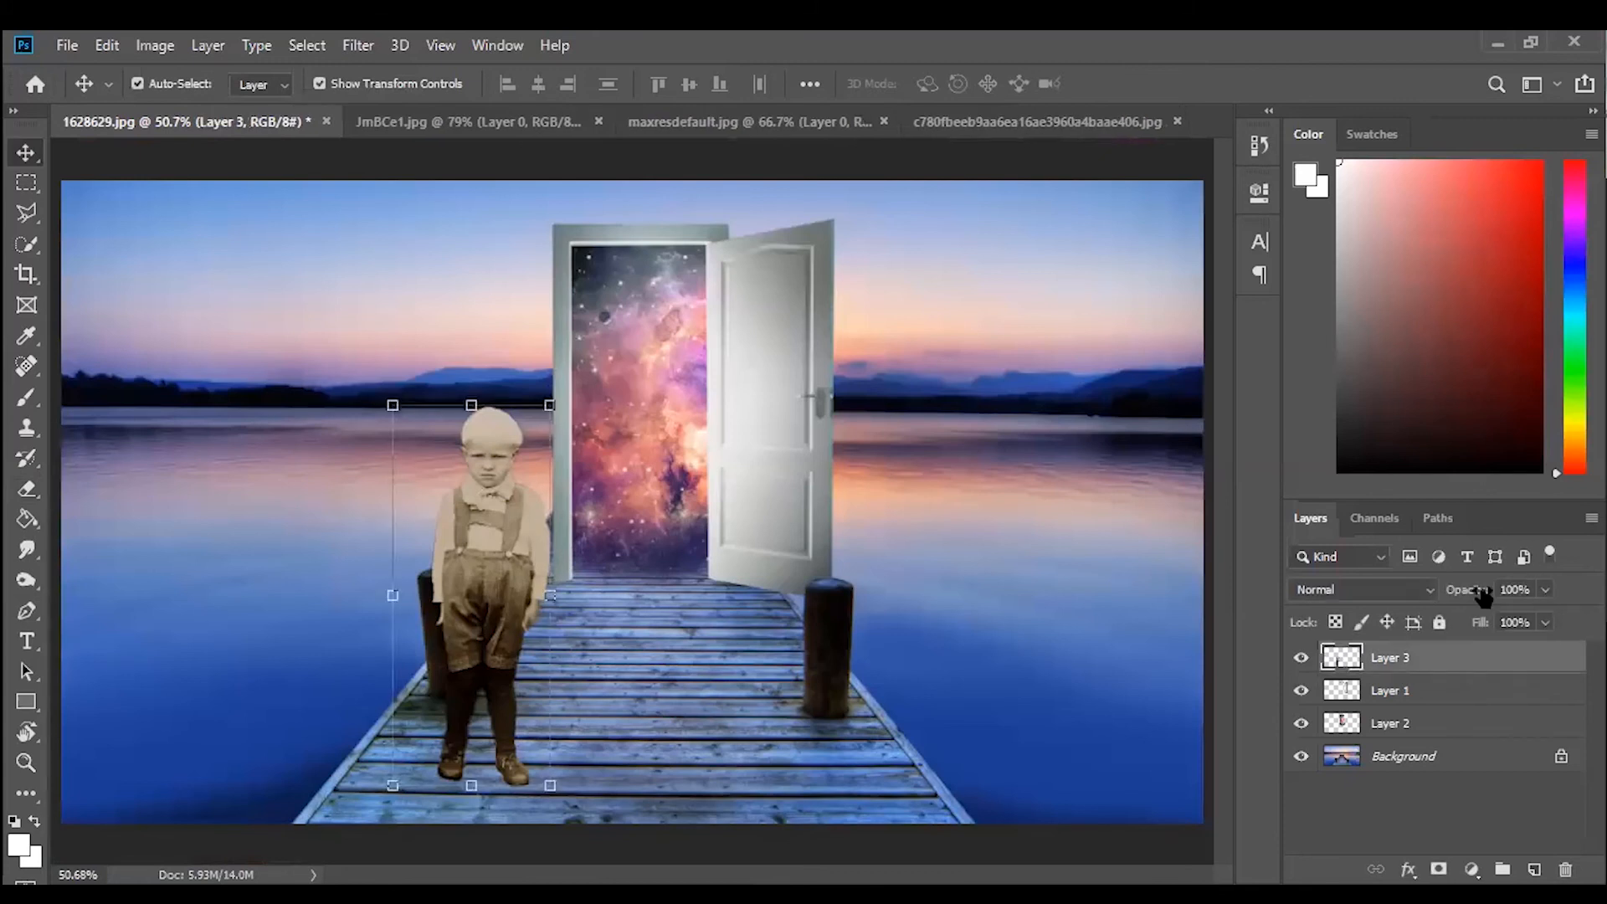
left_click(1546, 590)
left_click_drag(1547, 618, 1474, 618)
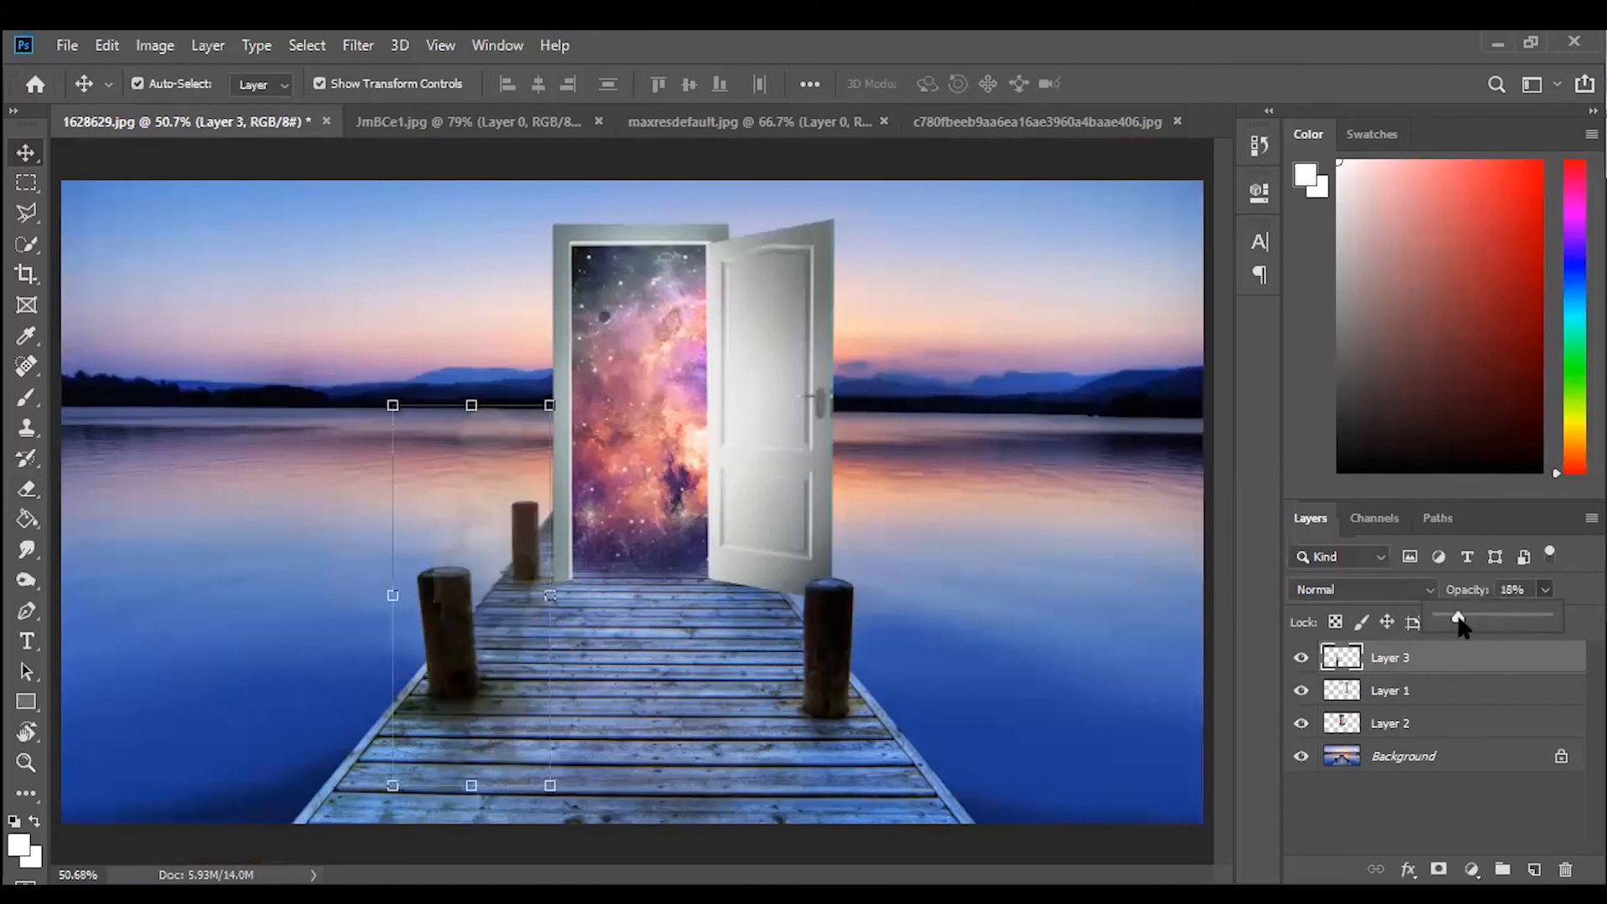
left_click_drag(1475, 619, 1471, 620)
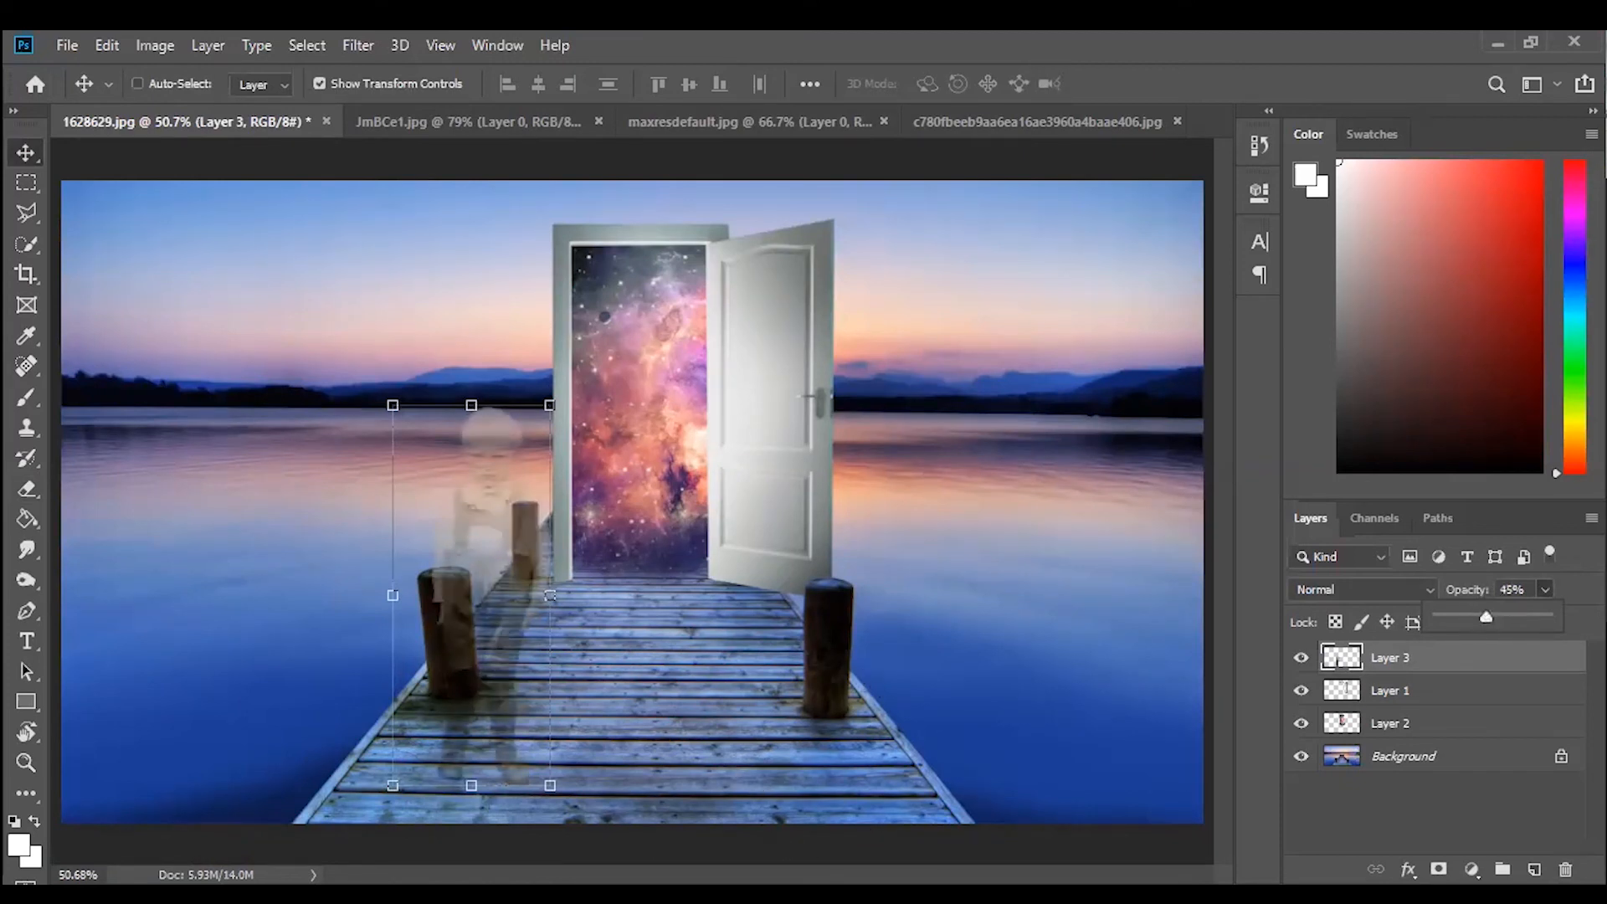
Fade the edges of the boy's head and his water-side arm with a soft 150 px eraser.
key("ctrl+plus")
key("ctrl+plus")
scroll(135, 496, "down", 3)
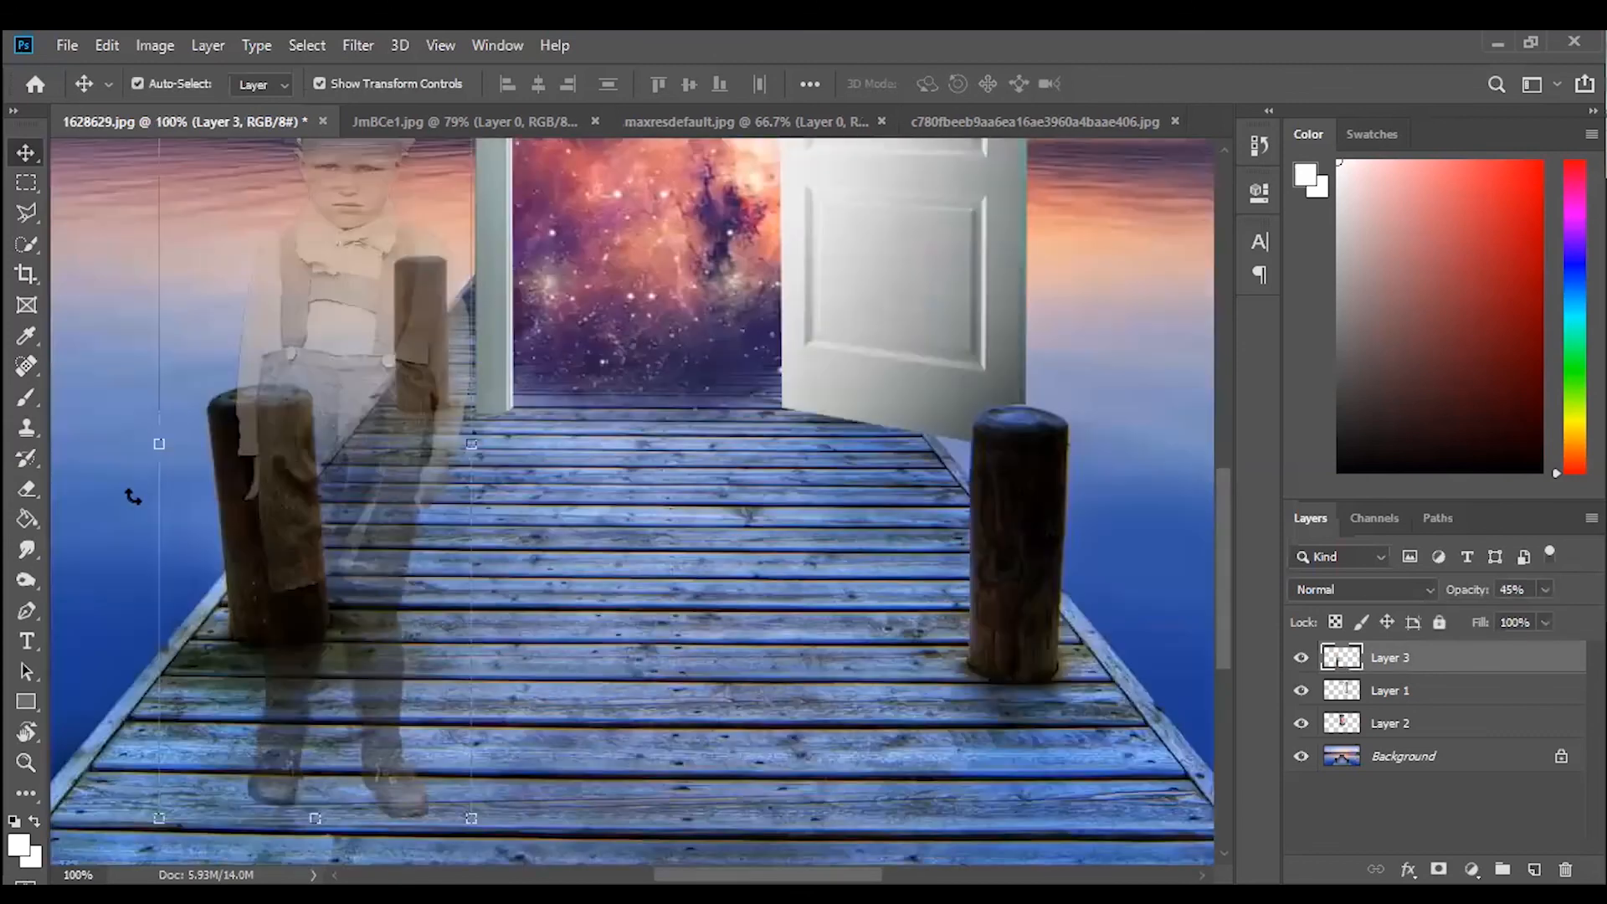
scroll(152, 500, "left", 1)
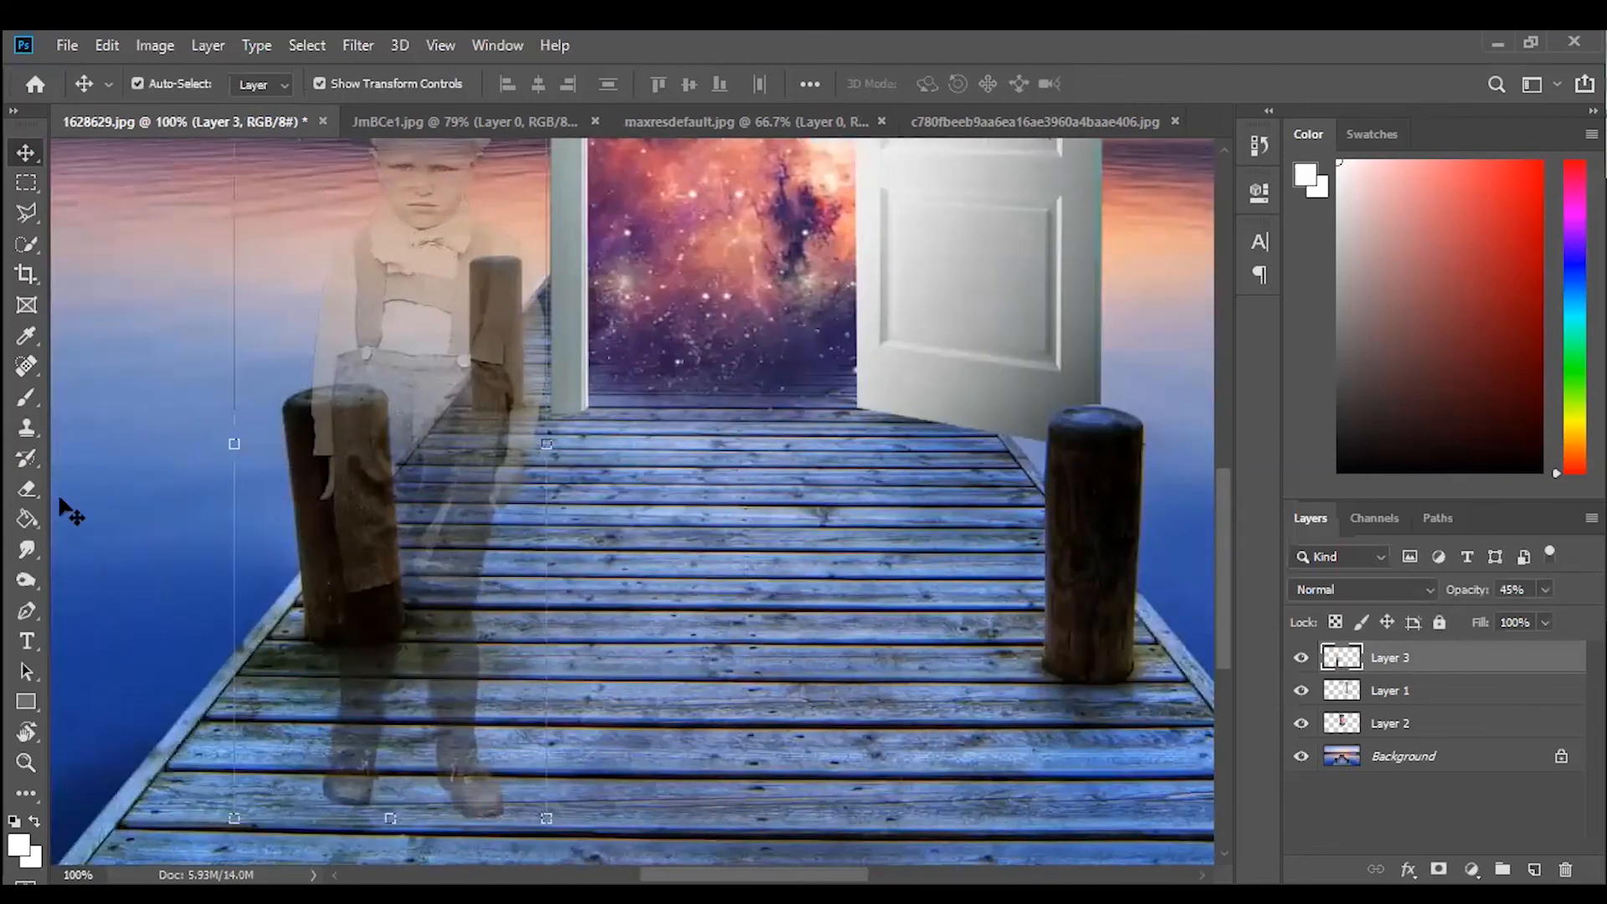
left_click(28, 489)
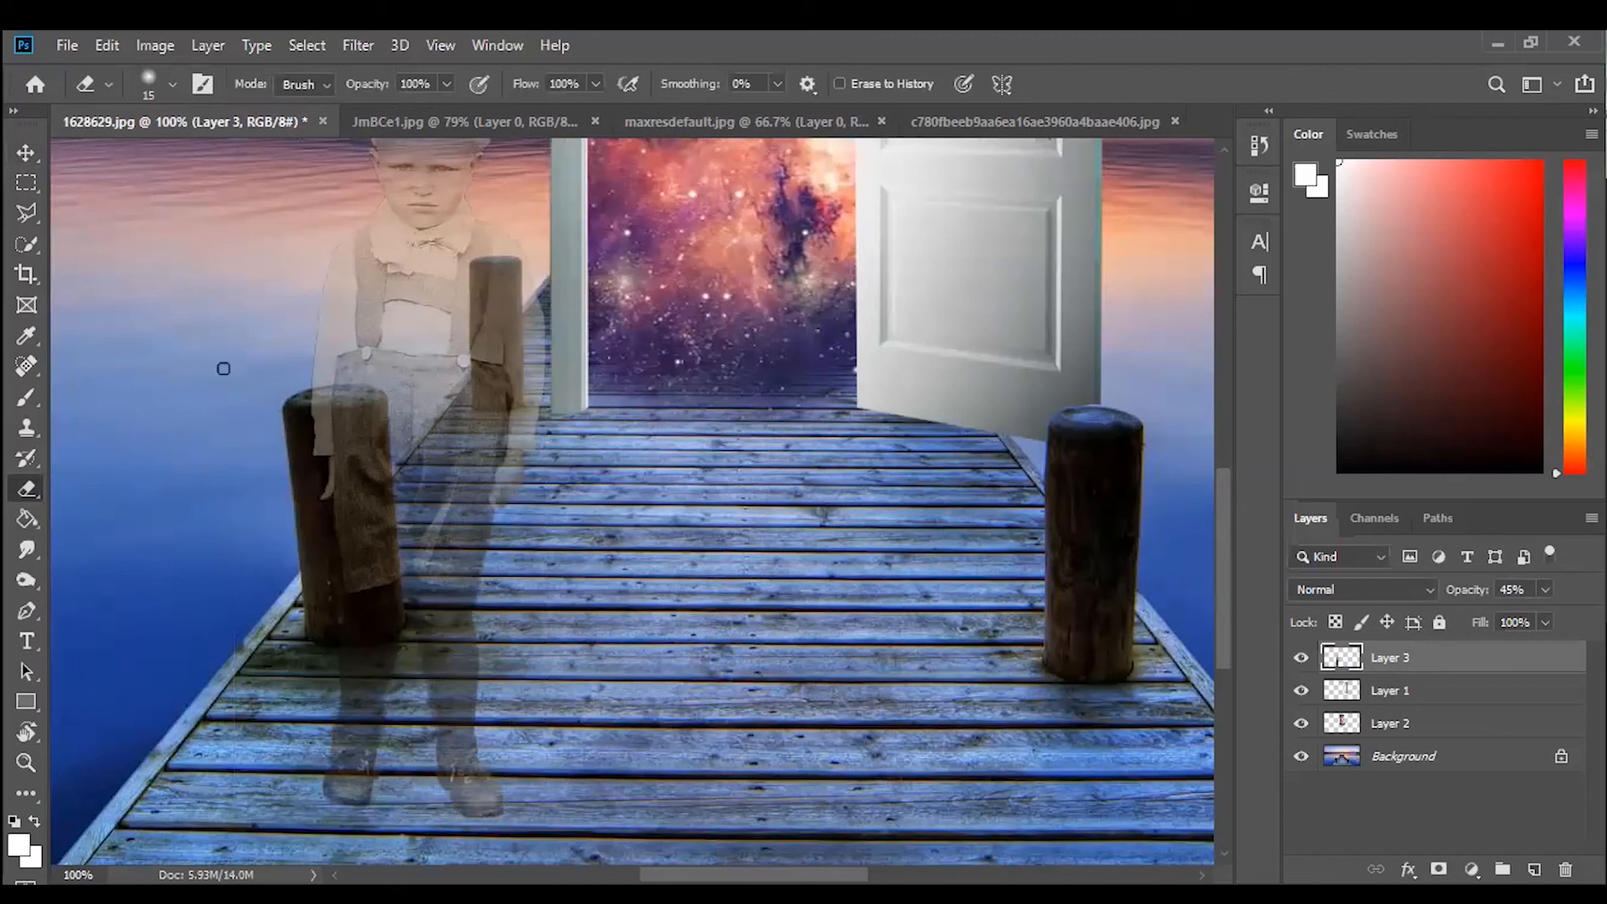
key("bracketright")
key("bracketright")
key("bracketright")
key("bracketright")
key("bracketright")
key("bracketright")
key("bracketright")
key("bracketright")
key("bracketright")
key("bracketright")
key("bracketright")
key("bracketright")
key("bracketleft")
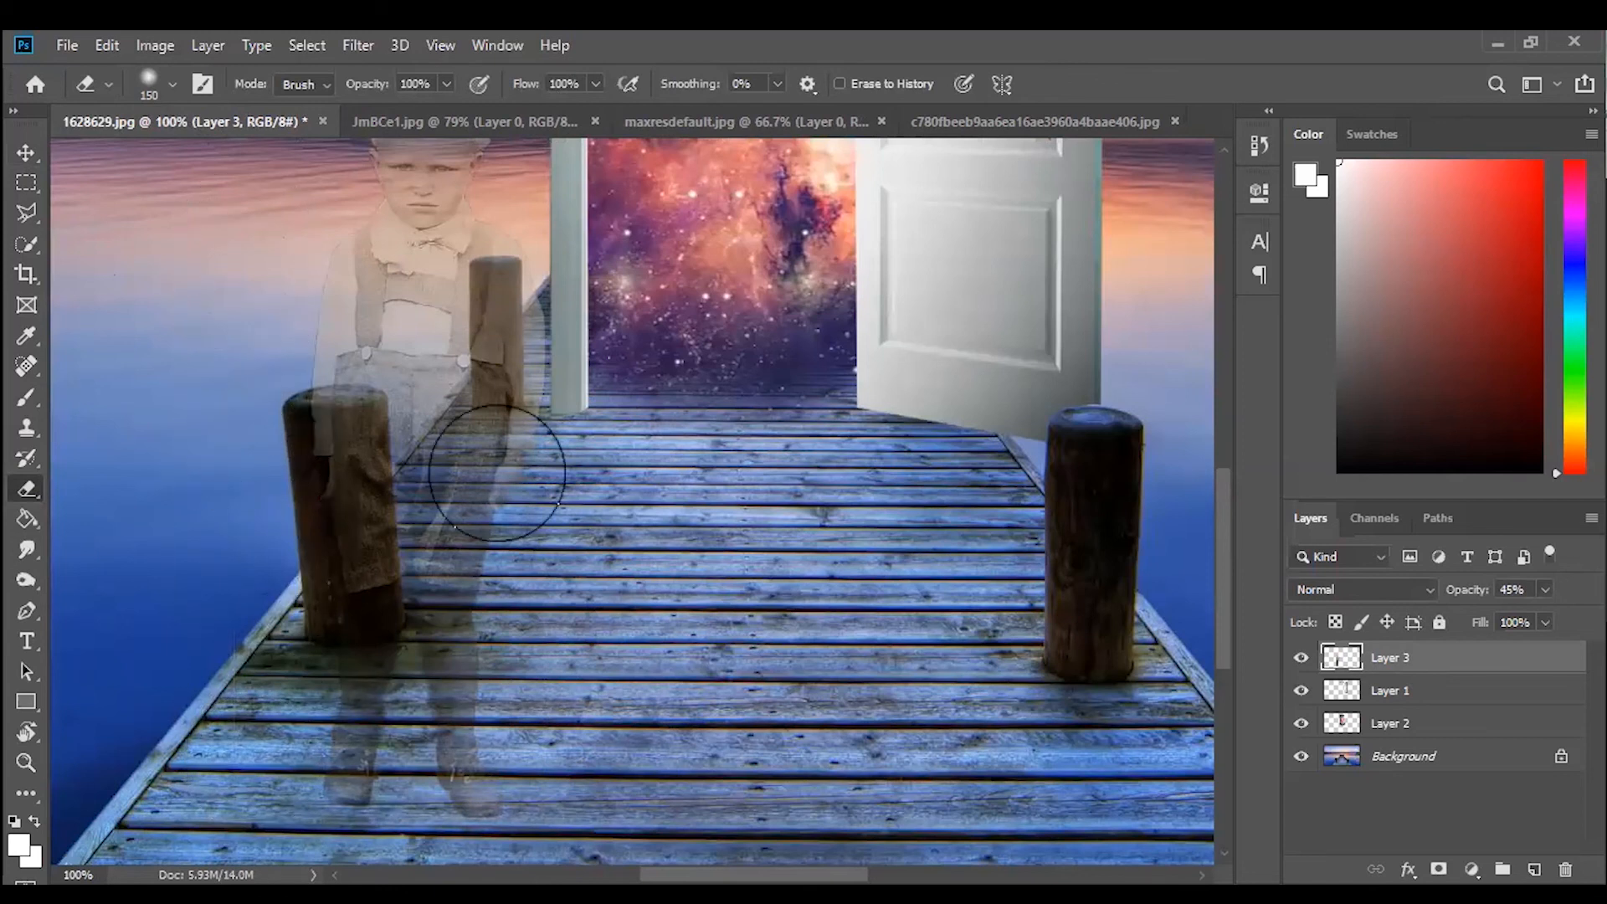
scroll(556, 376, "up", 3)
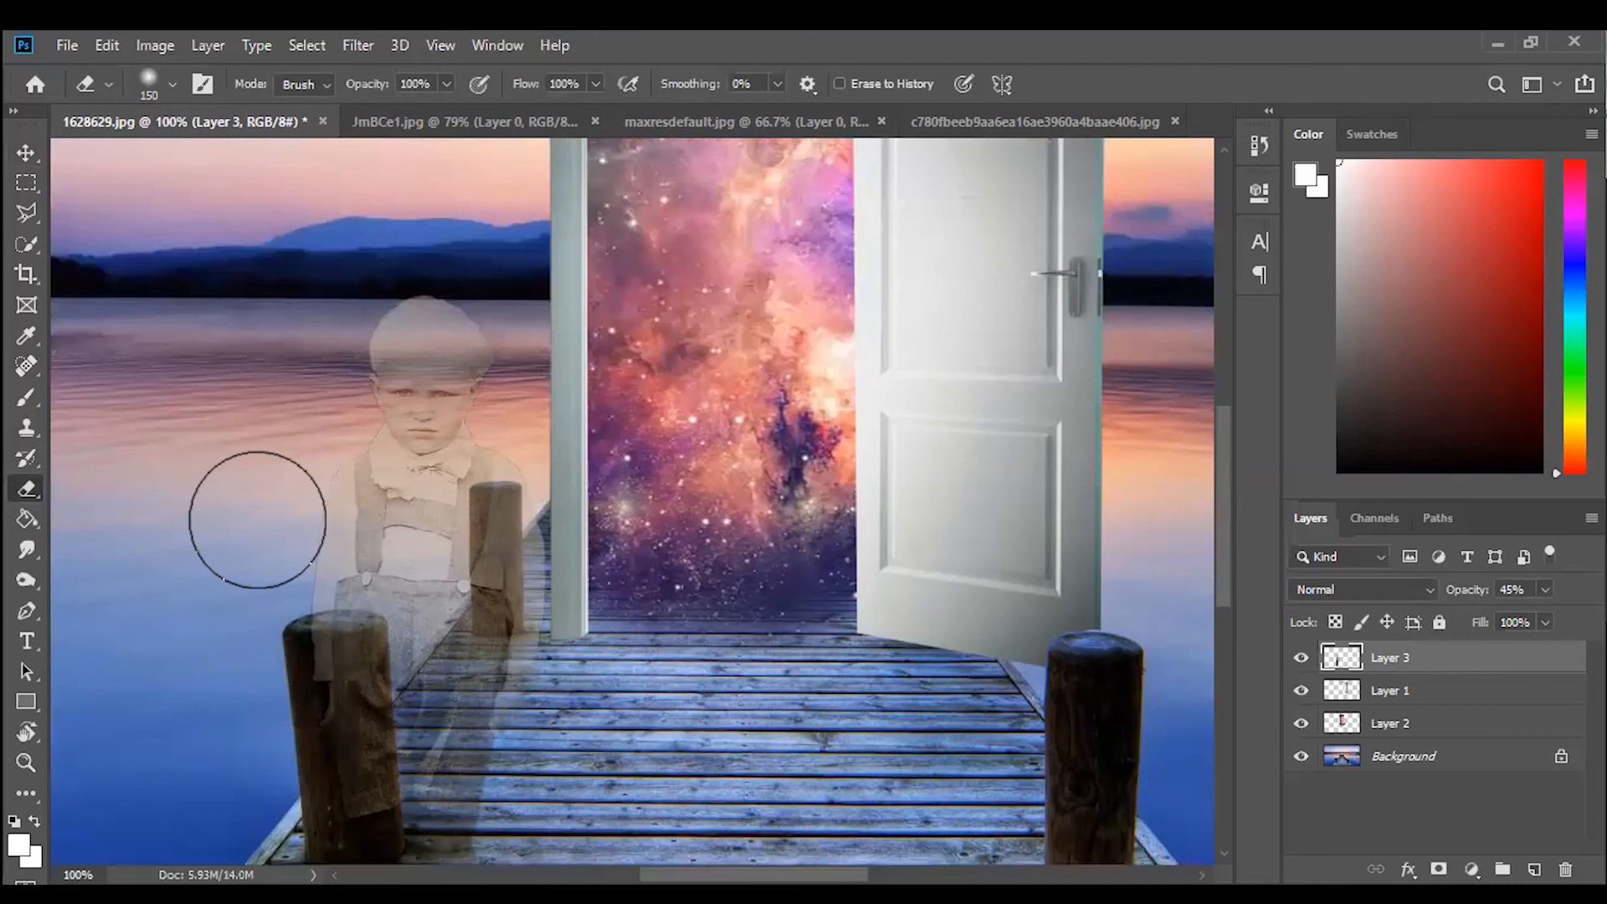
left_click(416, 335)
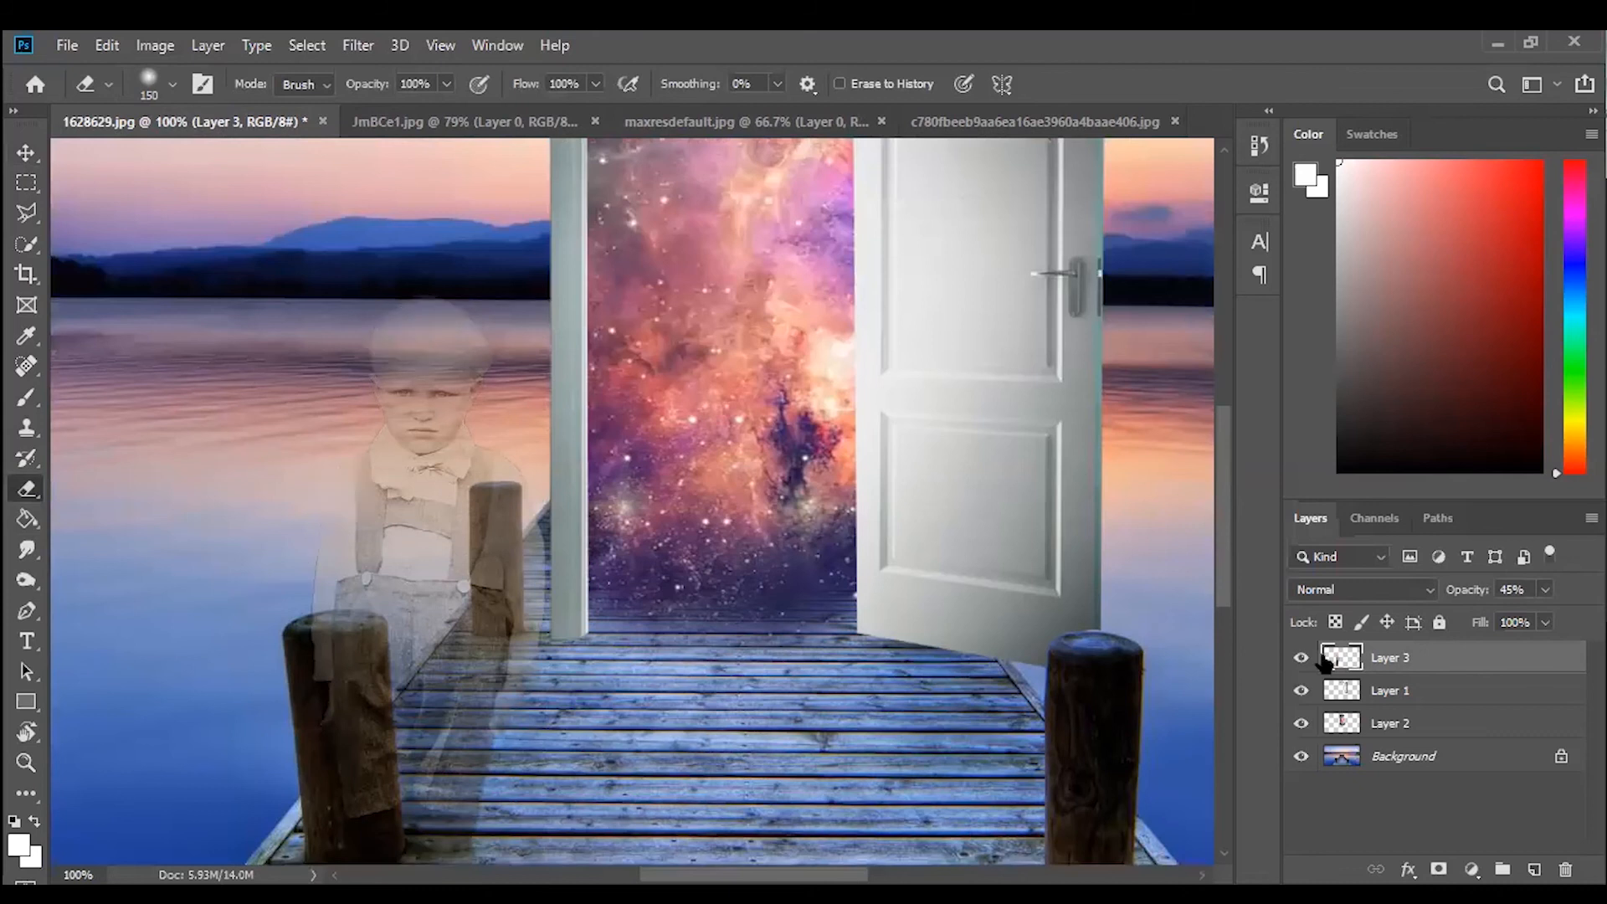
Smudge the boy's face and shoulder outward over the water on Layer 3, using an 80 px Smudge brush.
left_click(1423, 796)
left_click(26, 549)
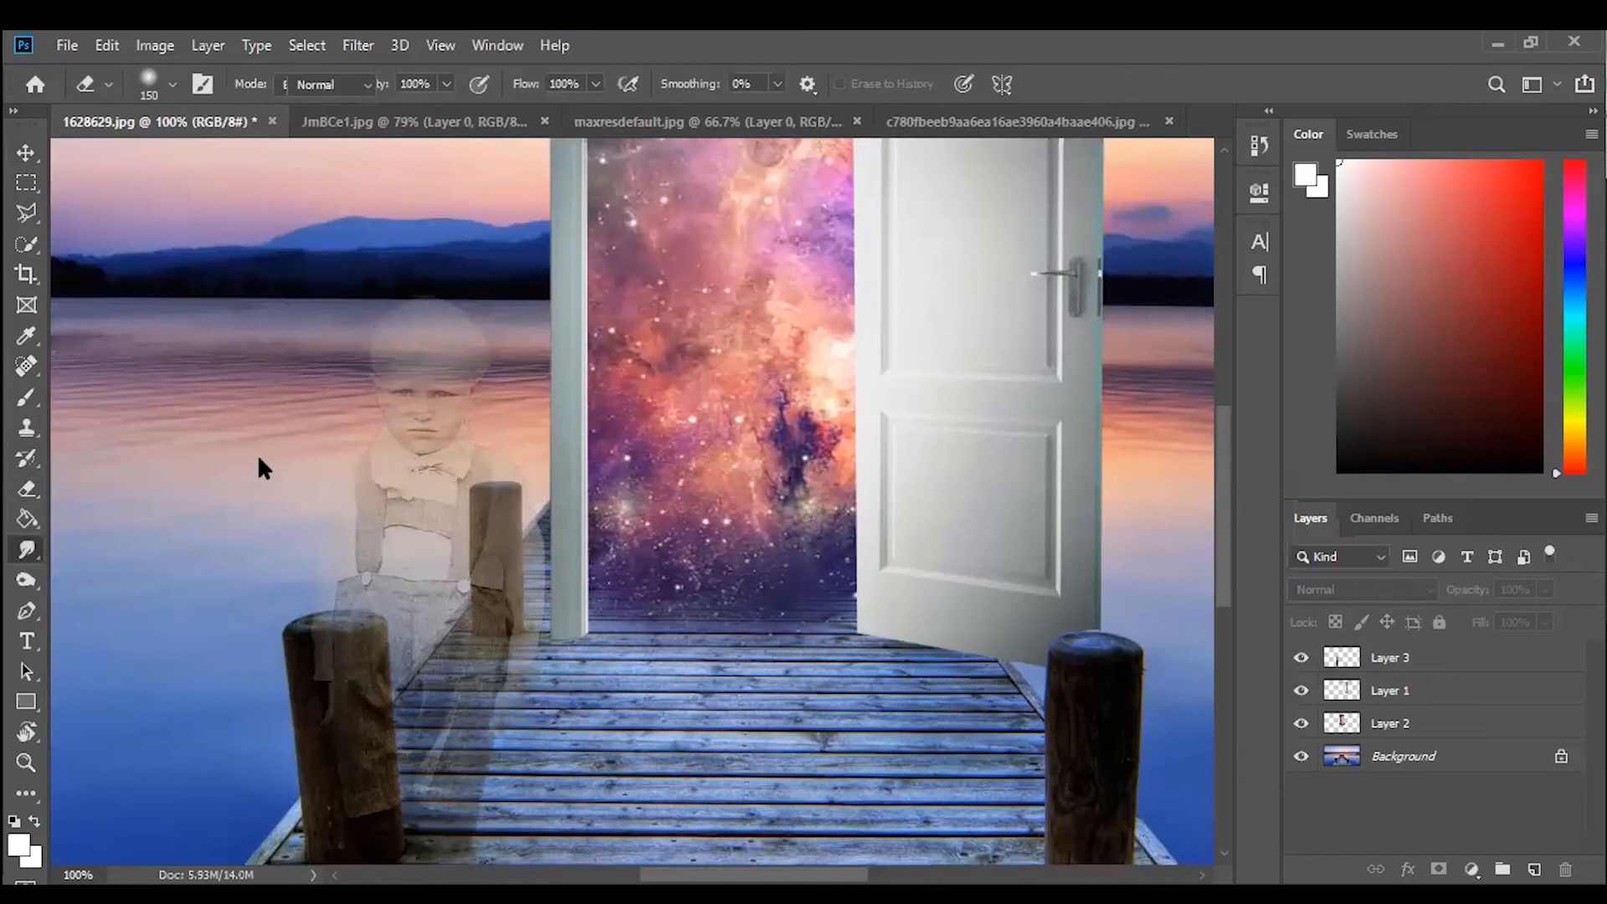
left_click(28, 153)
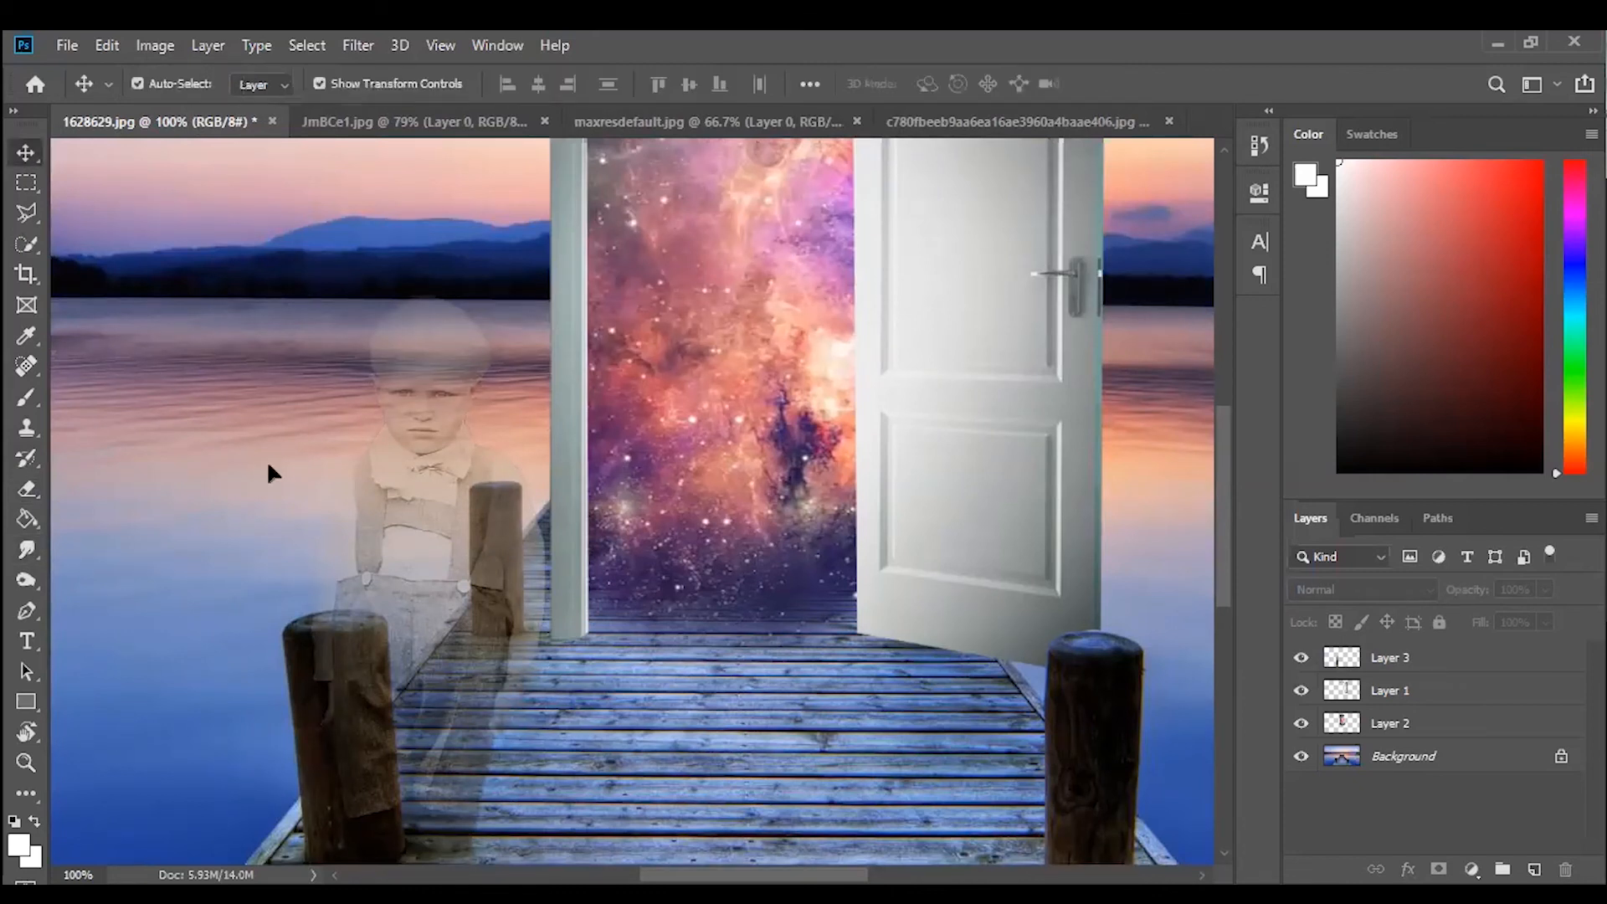
left_click(251, 478)
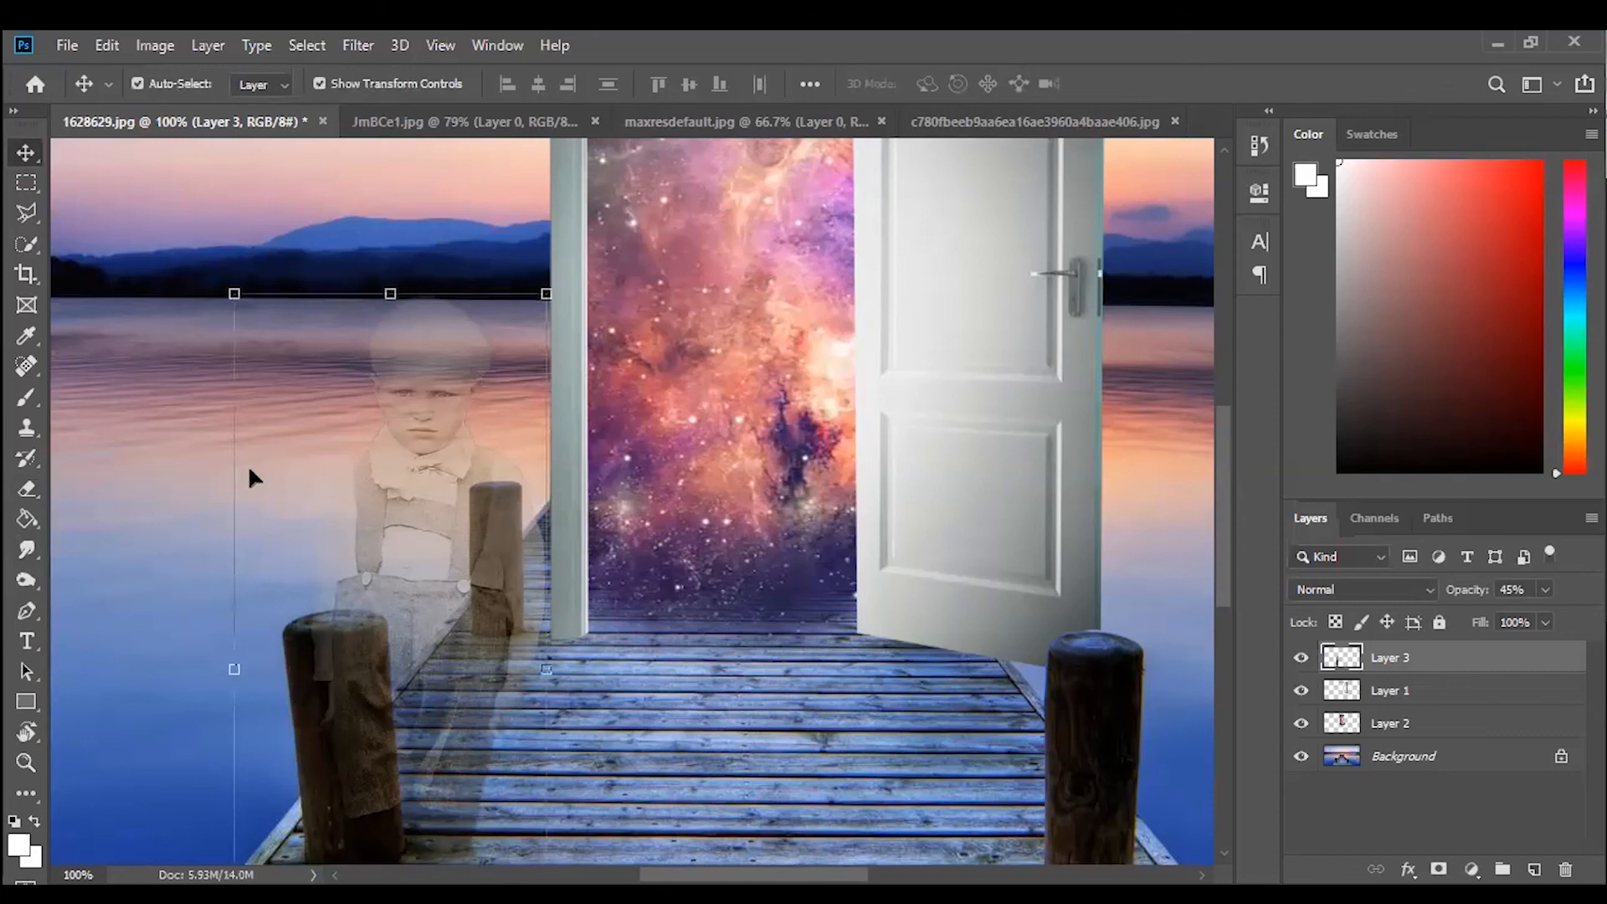
key("b")
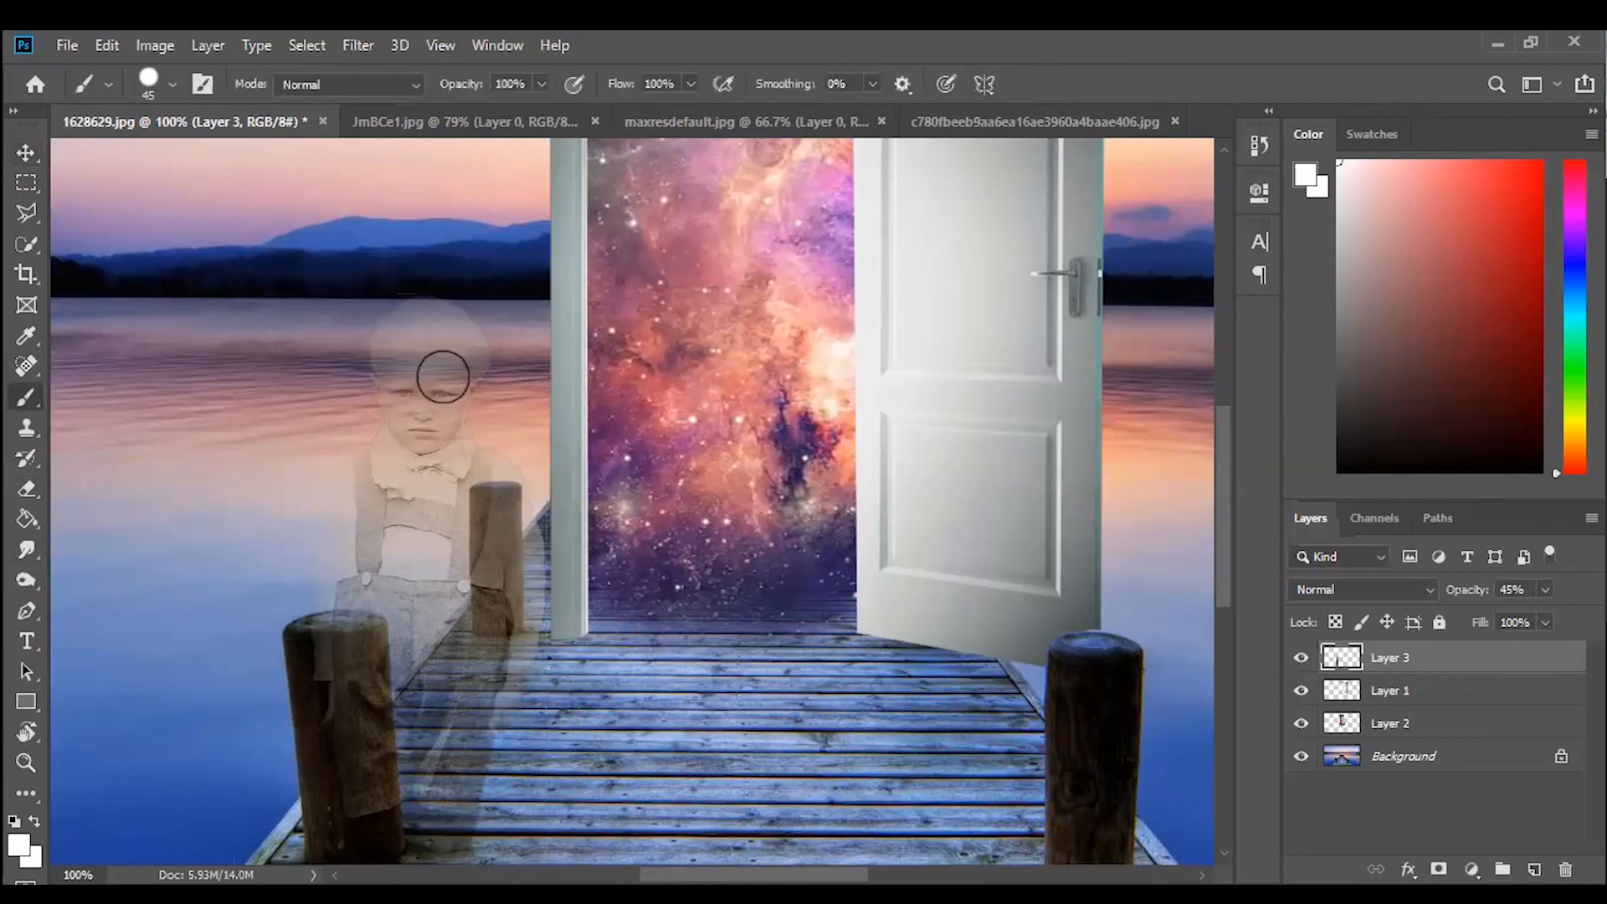
left_click(27, 553)
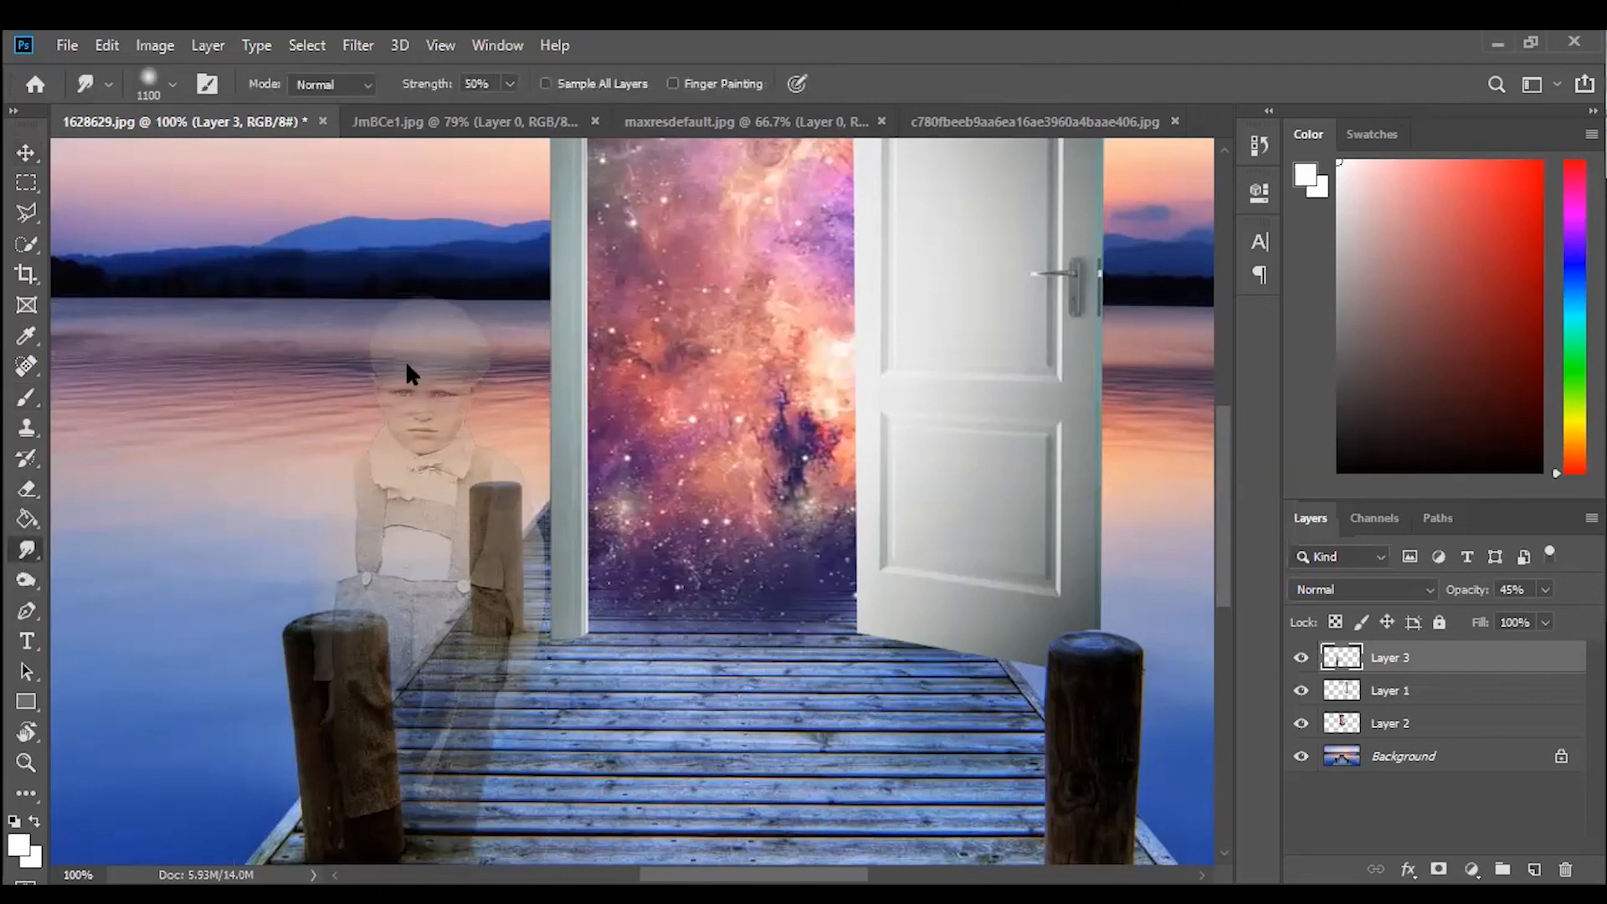
key("bracketleft")
key("bracketleft")
key("bracketleft")
key("bracketleft")
key("bracketleft")
key("bracketleft")
key("bracketleft")
key("bracketleft")
key("bracketleft")
key("bracketleft")
key("bracketleft")
key("bracketleft")
key("bracketleft")
key("bracketleft")
key("bracketleft")
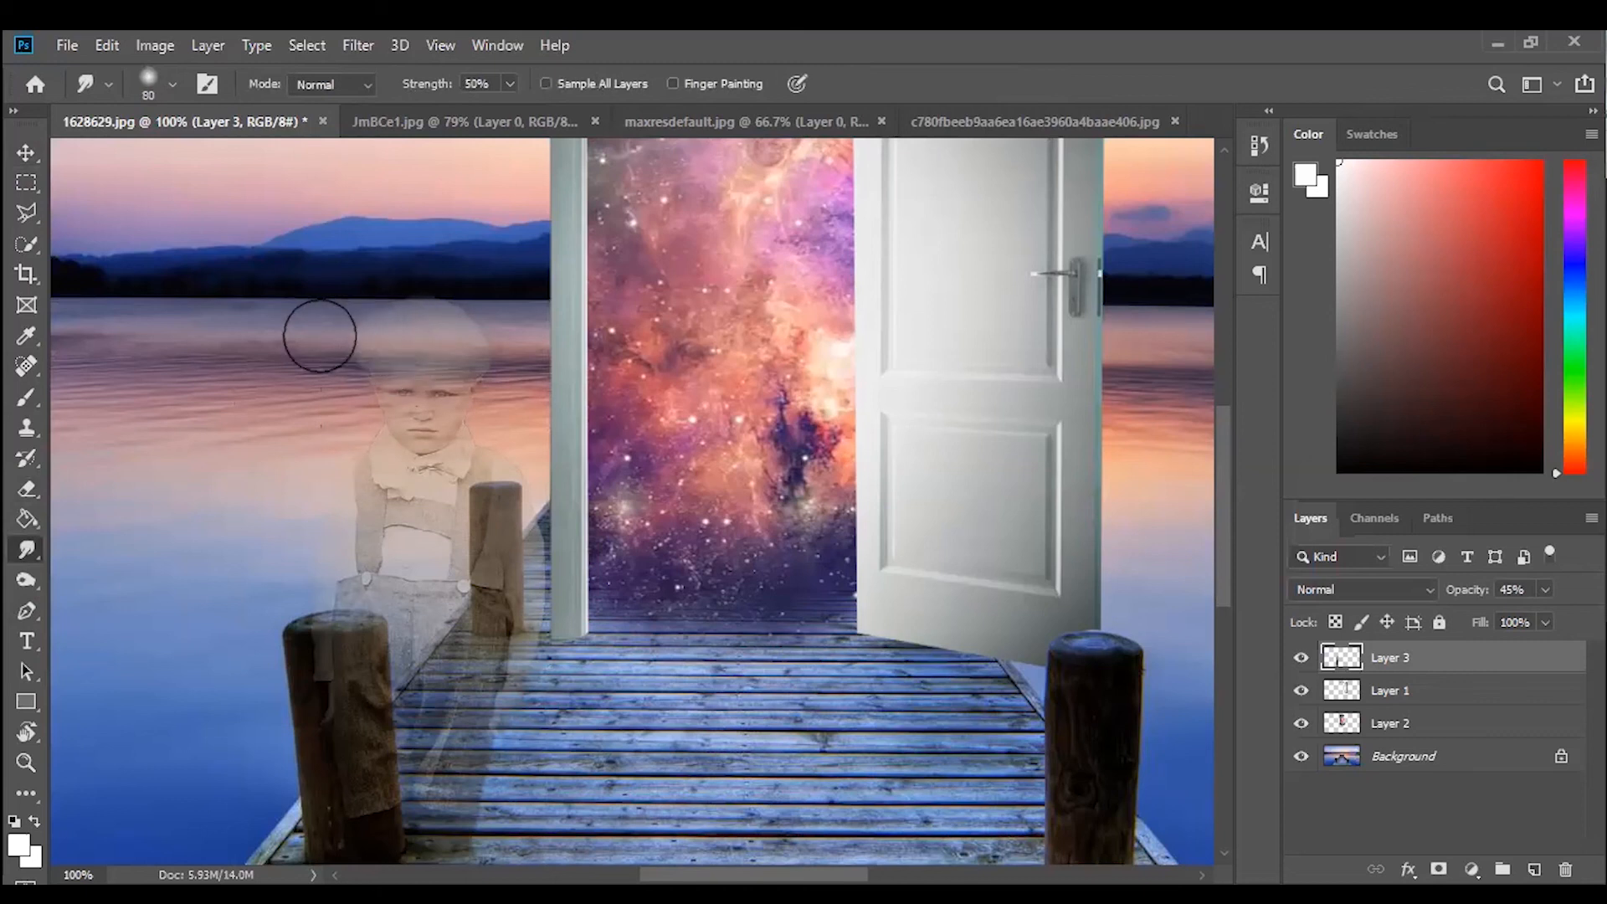
left_click_drag(363, 405, 179, 410)
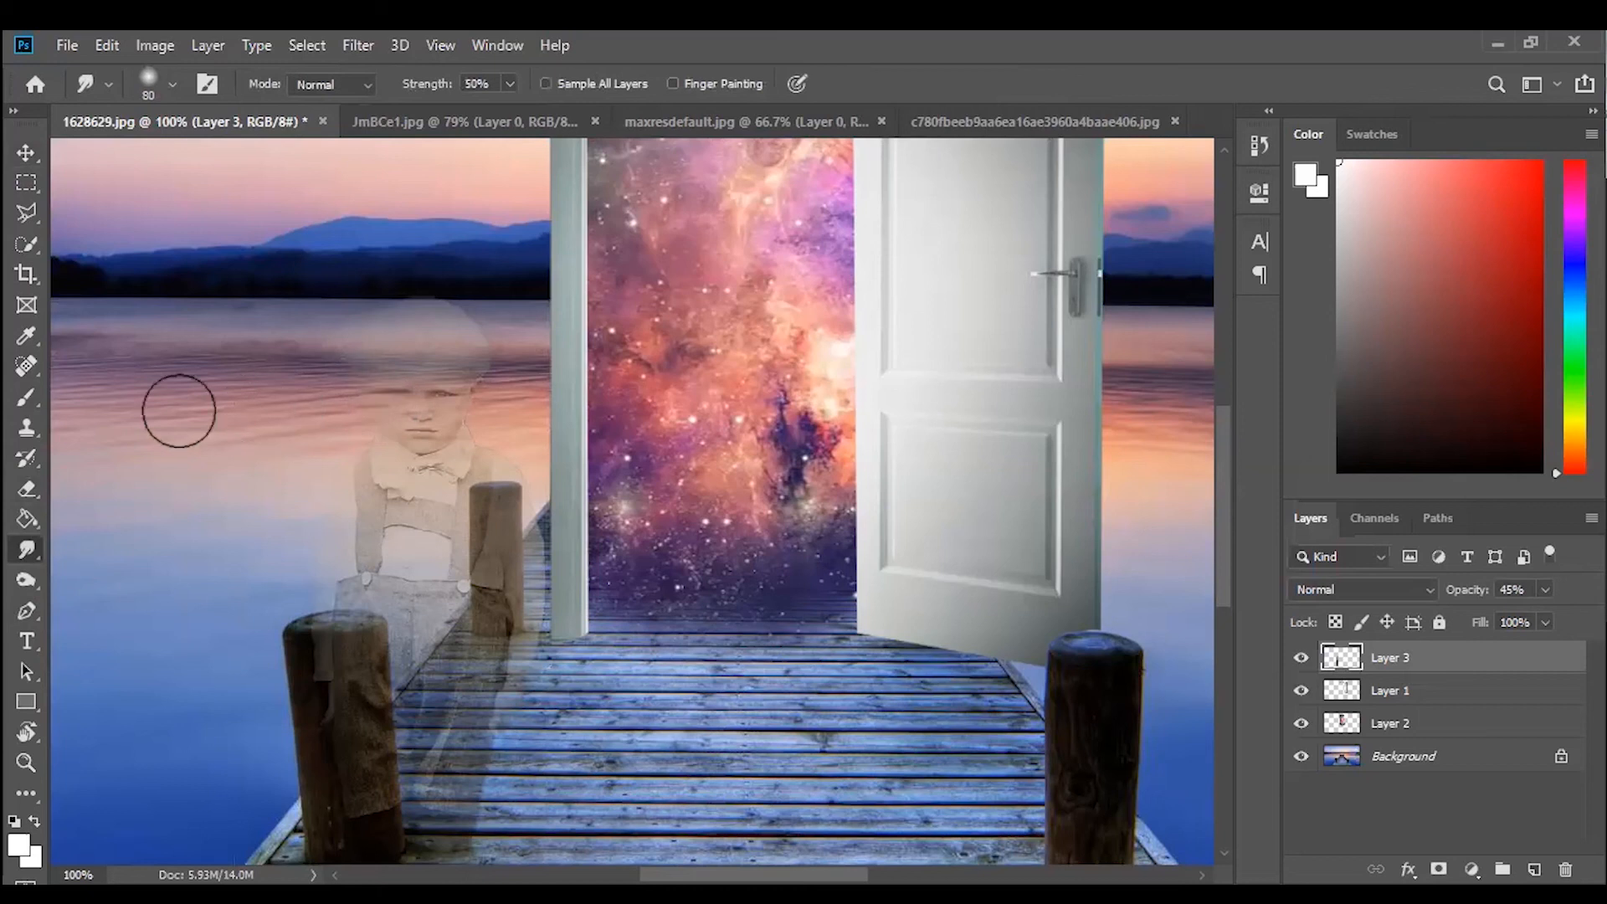
left_click_drag(379, 466, 129, 470)
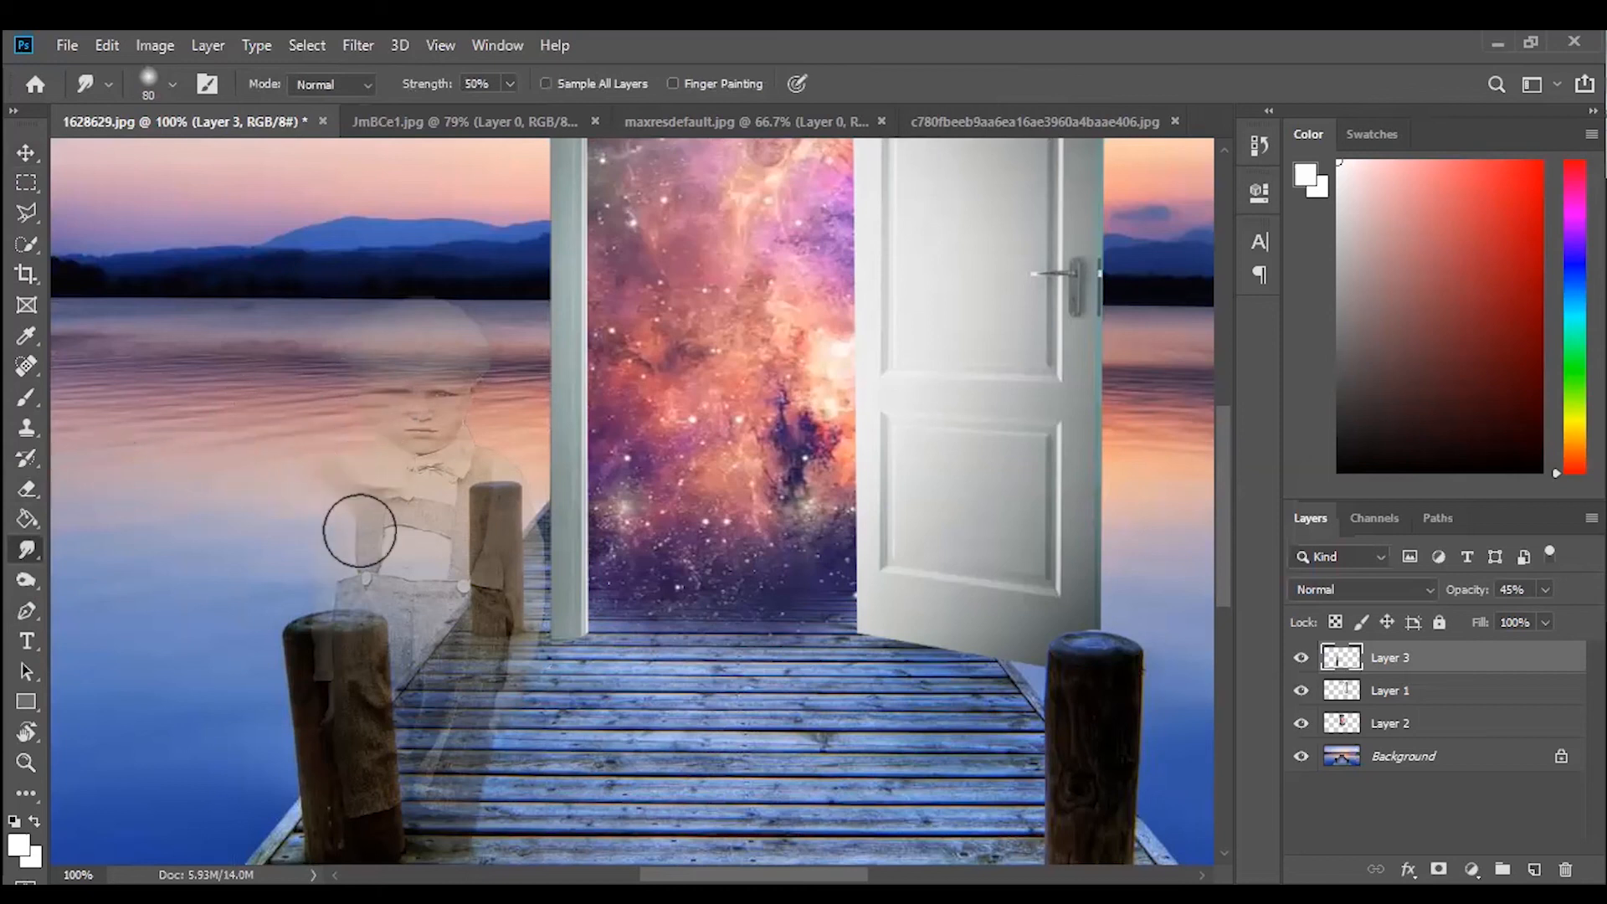
Smudge the boy's arm, hip and leg sideways toward the water to continue the dispersing effect downward.
scroll(346, 538, "down", 2)
left_click_drag(348, 512, 94, 530)
mouse_move(351, 571)
left_mouse_down()
mouse_move(181, 591)
mouse_move(301, 658)
mouse_move(339, 523)
mouse_move(167, 531)
mouse_move(276, 548)
mouse_move(294, 535)
mouse_move(175, 555)
left_mouse_up()
scroll(287, 579, "down", 2)
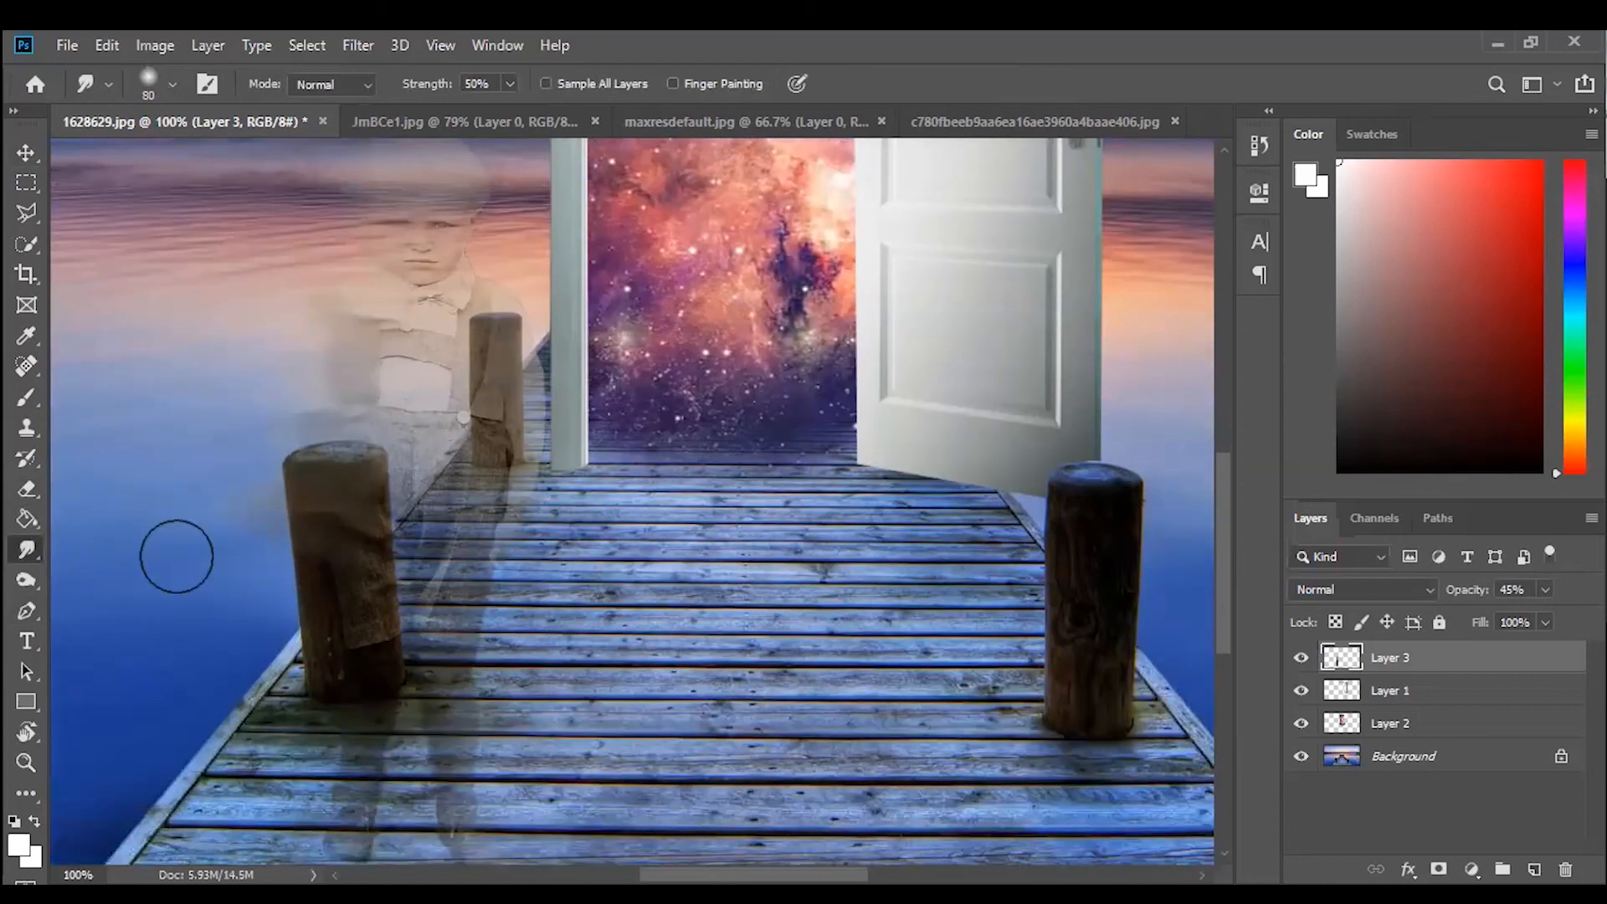
left_click_drag(373, 612, 199, 602)
left_click_drag(346, 680, 201, 689)
left_click_drag(320, 742, 139, 743)
left_click_drag(345, 784, 128, 801)
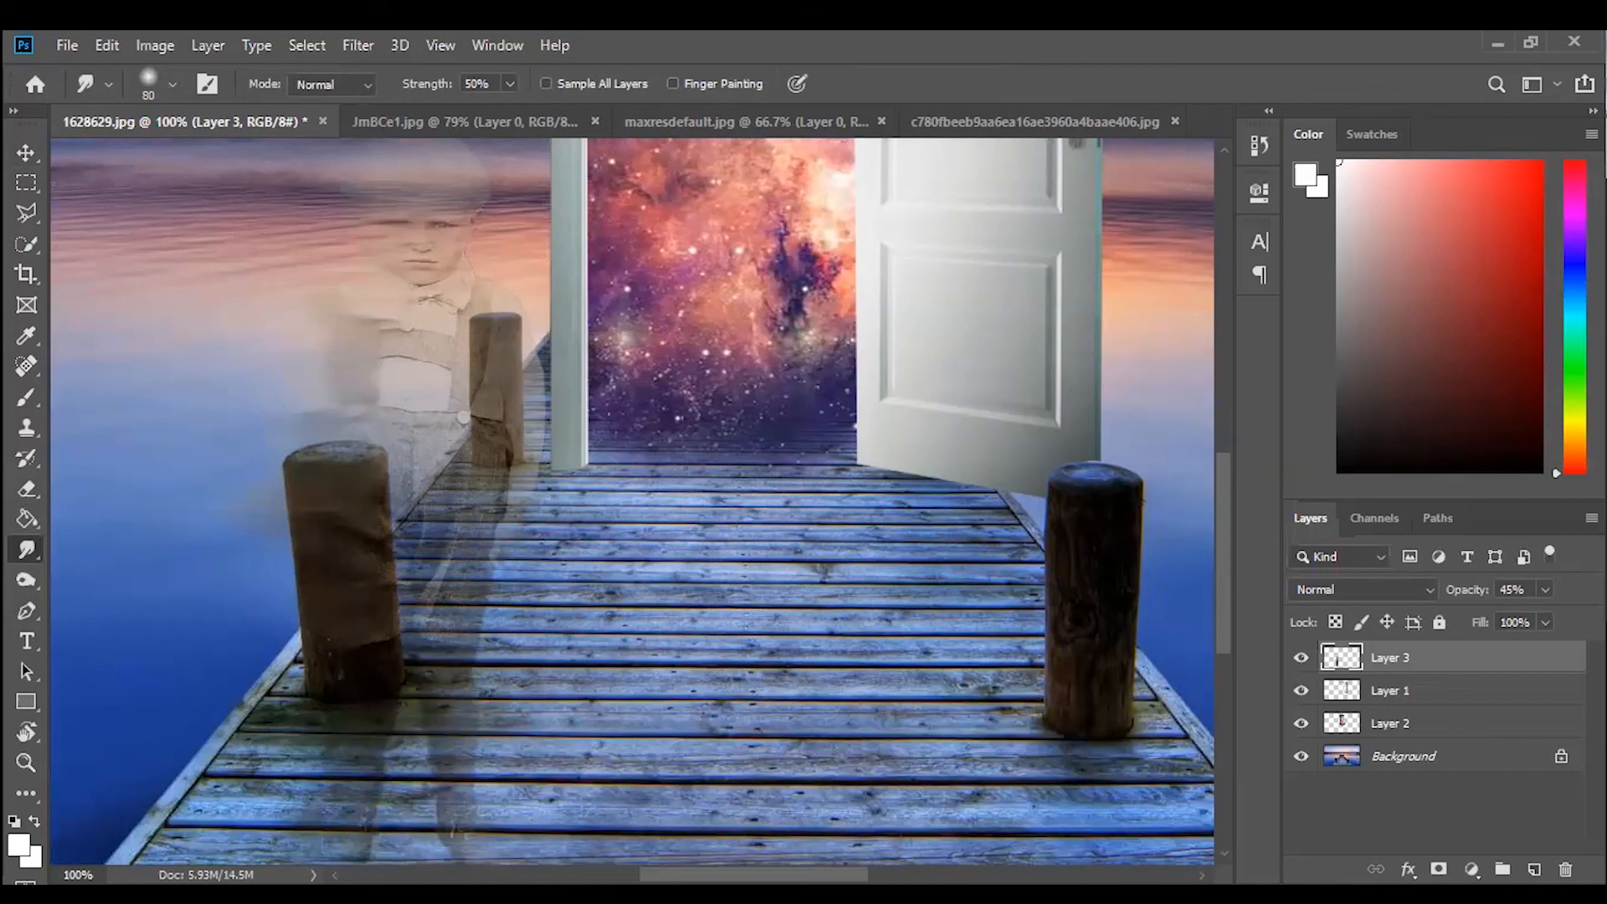
scroll(271, 539, "up", 3)
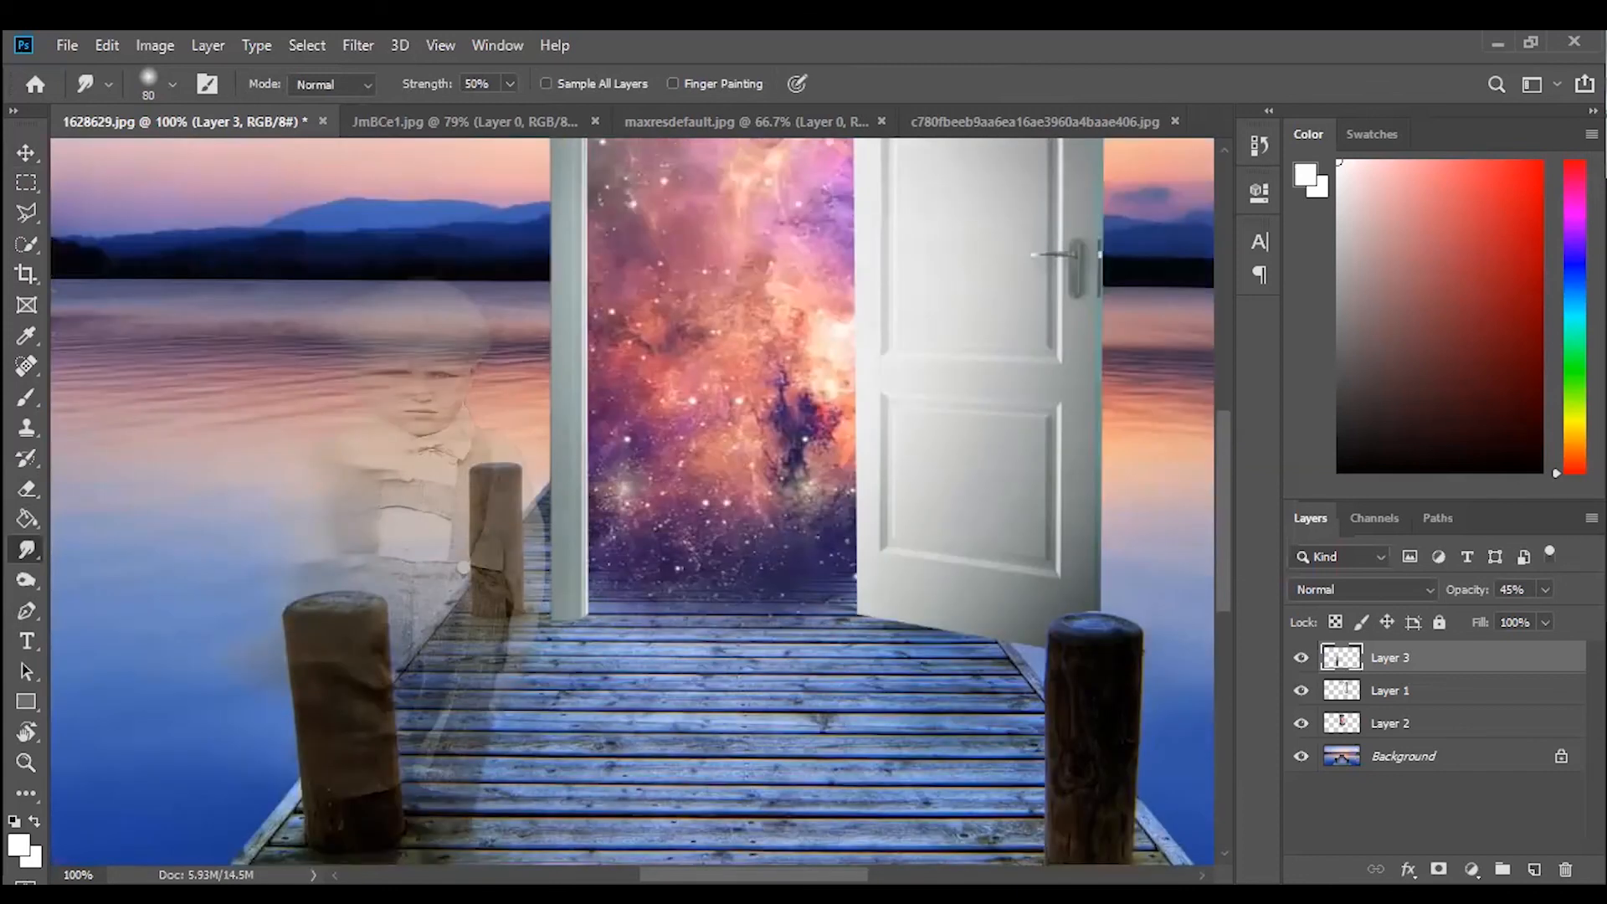
Review the composite by hiding Layers 1, 2 and 3 and showing them again one at a time above the background.
key("v")
key("ctrl+0")
left_click(221, 359)
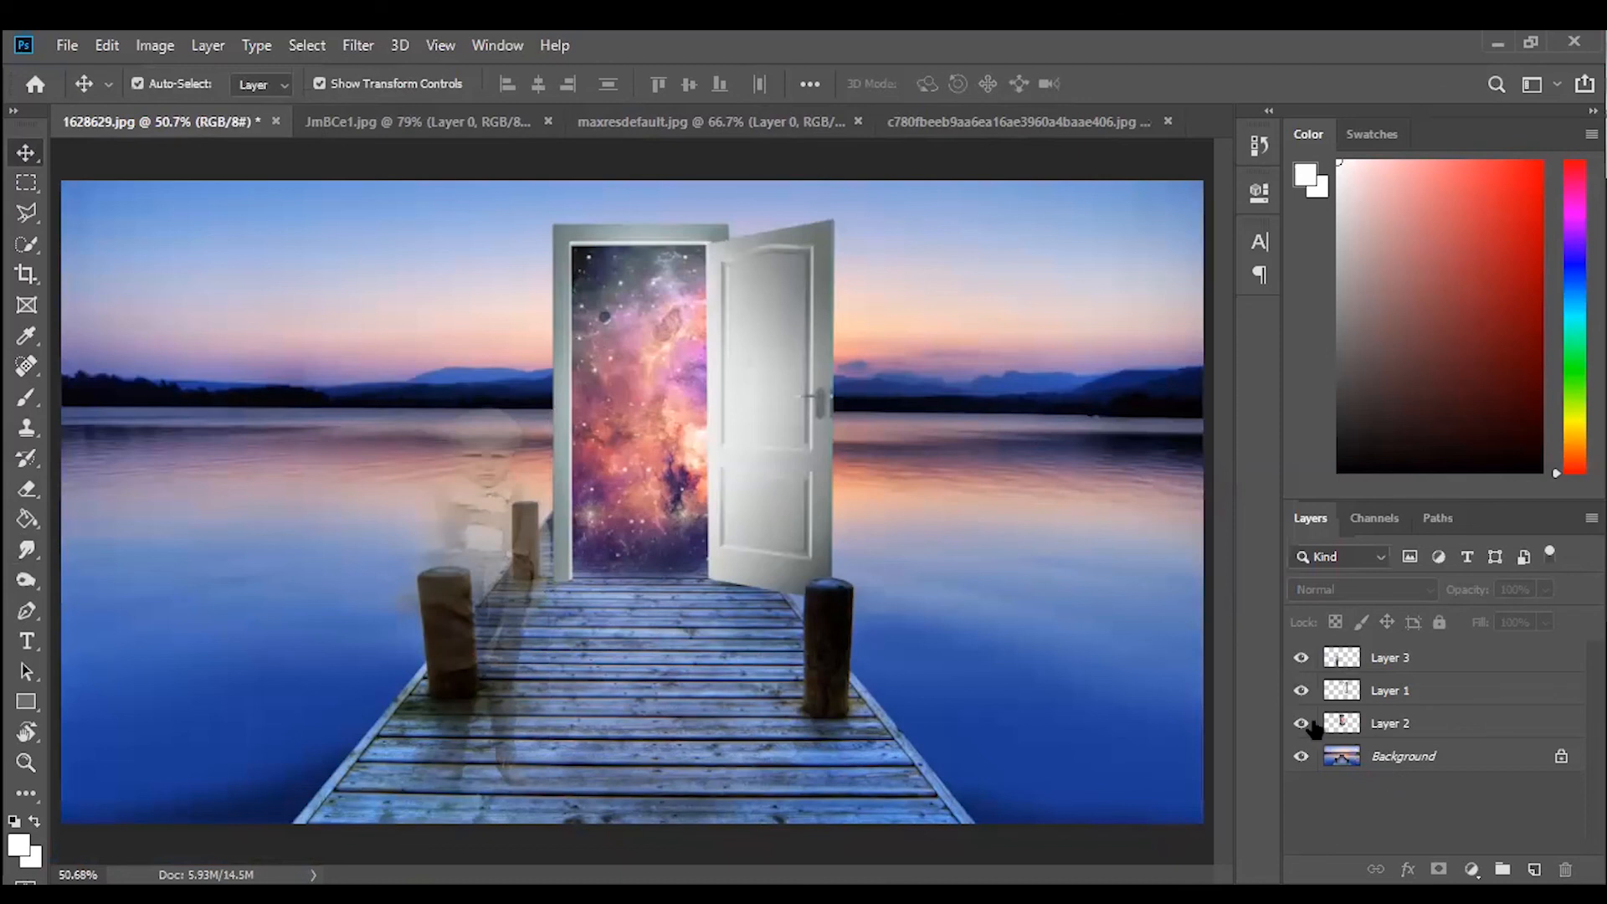
left_click_drag(1301, 724, 1301, 658)
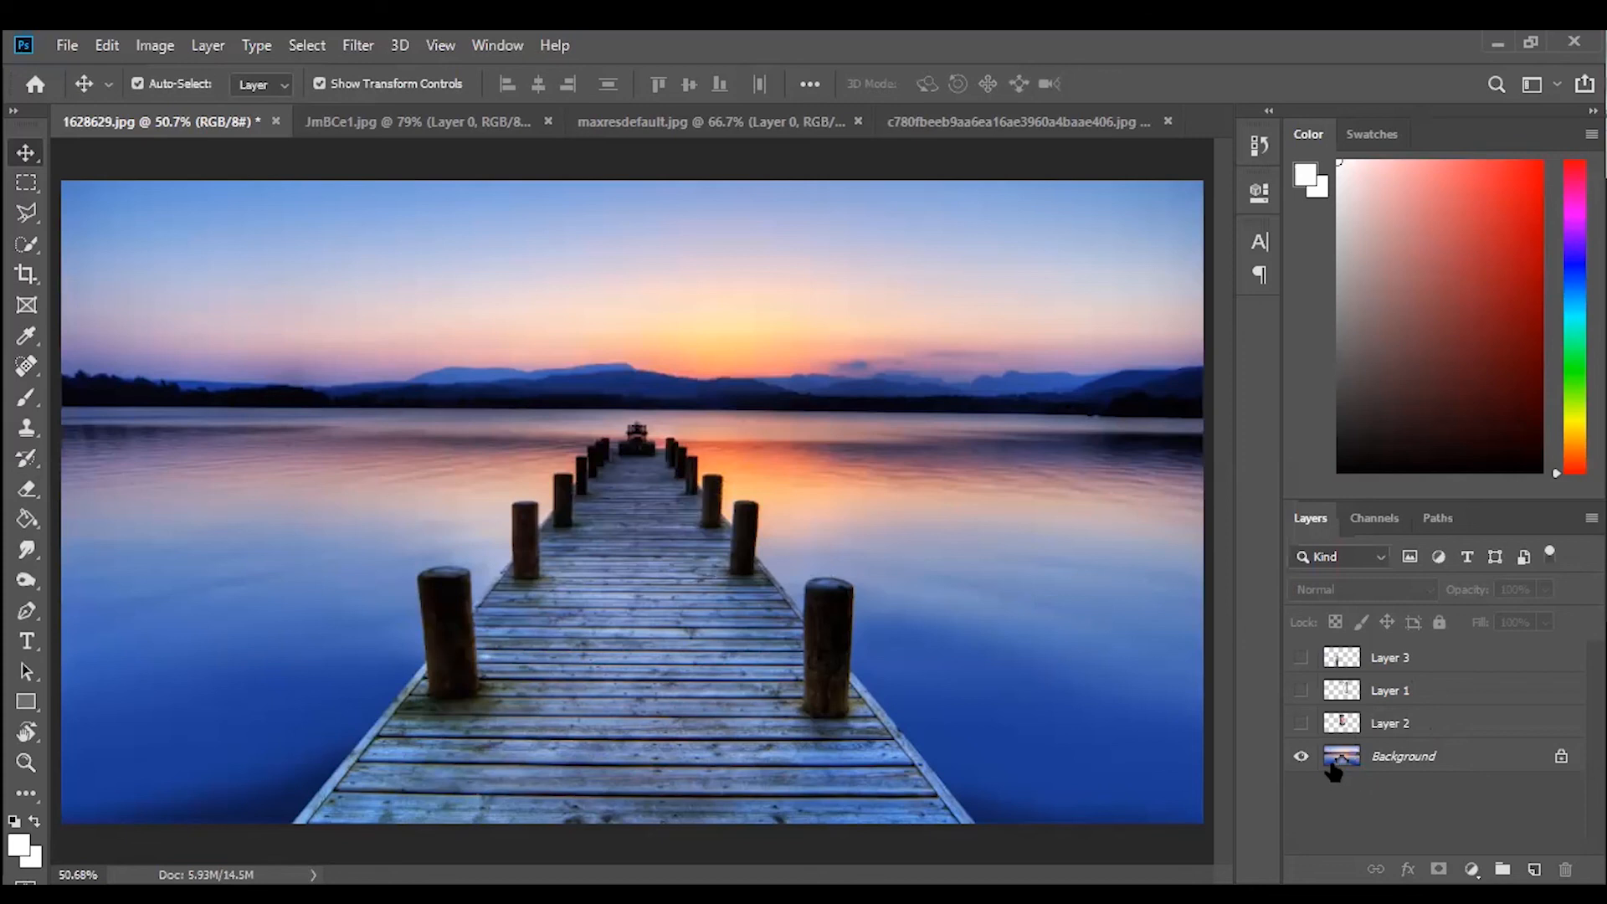
left_click(1298, 725)
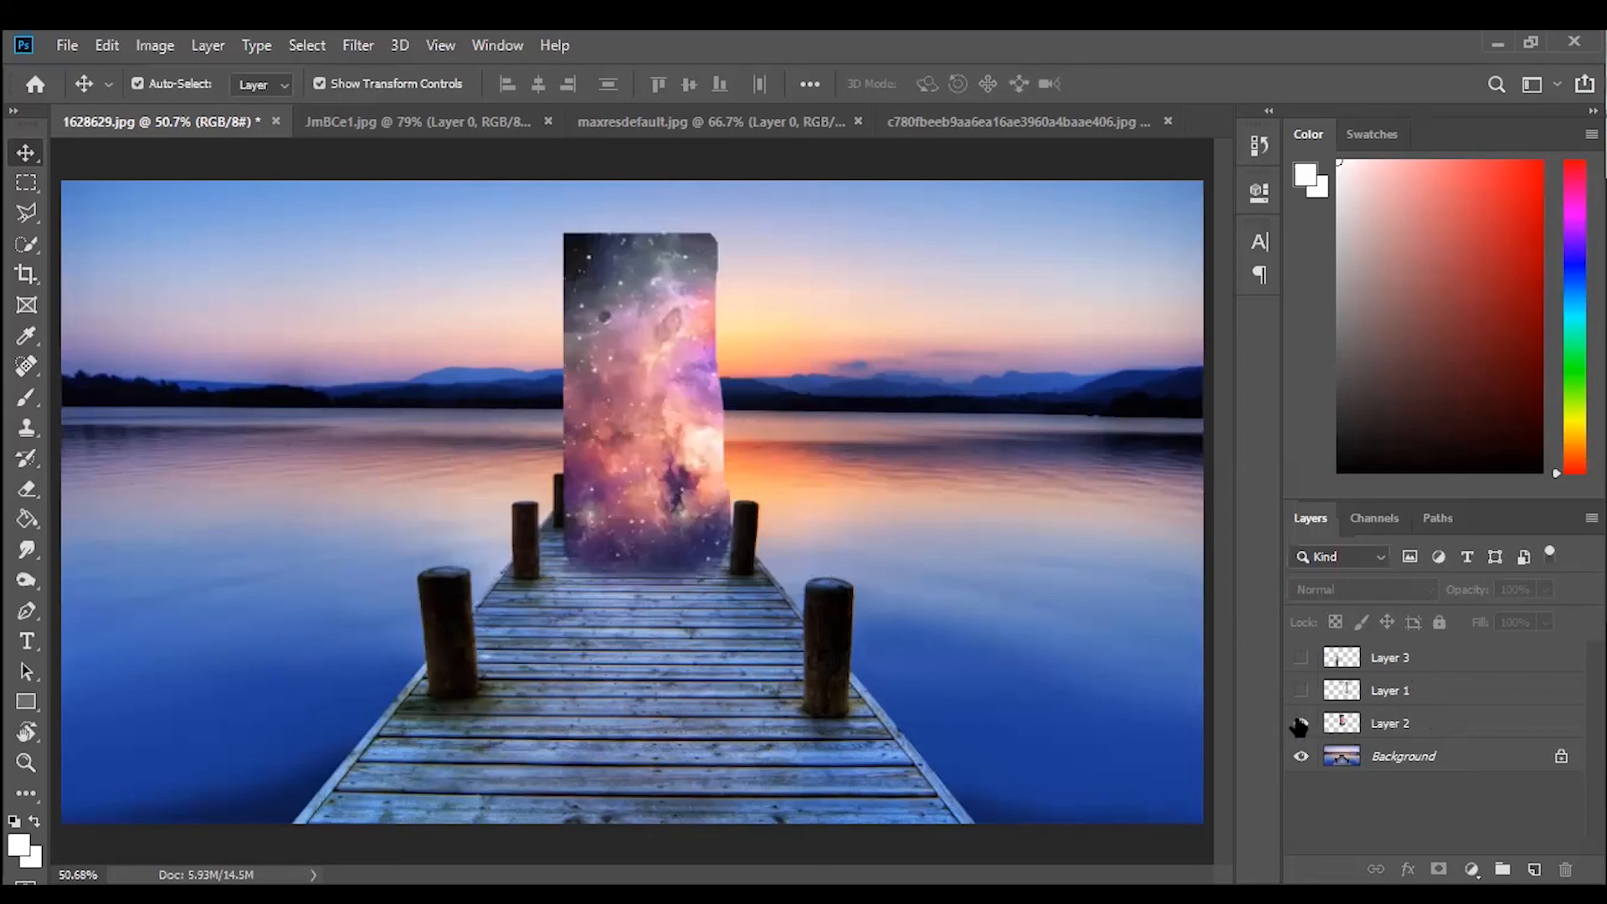
left_click(1300, 692)
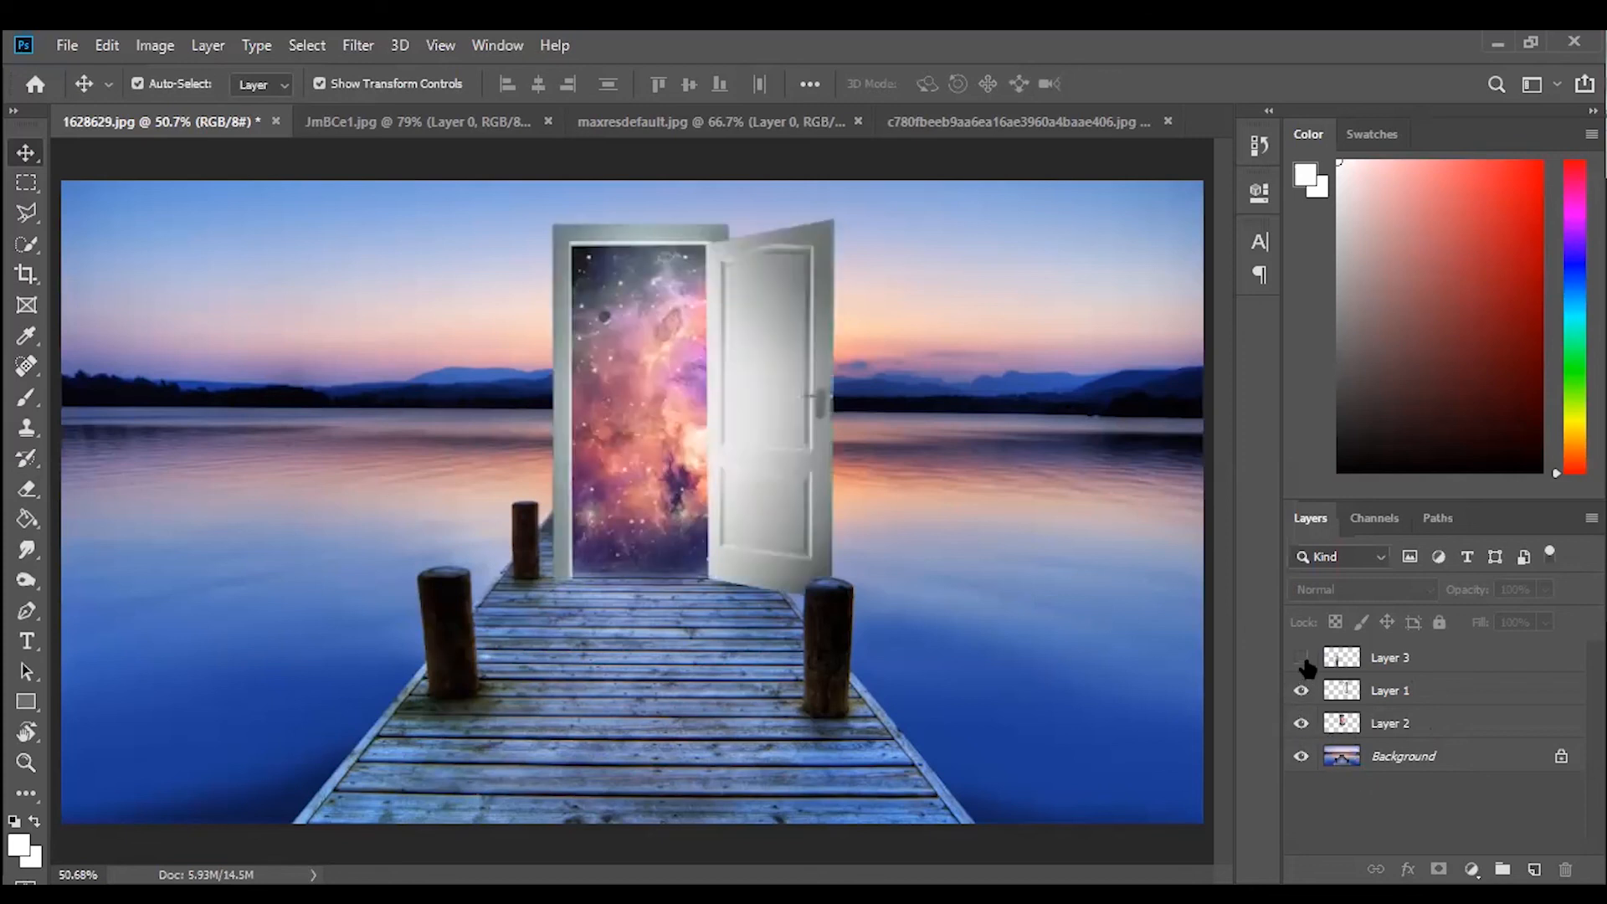
left_click(1300, 659)
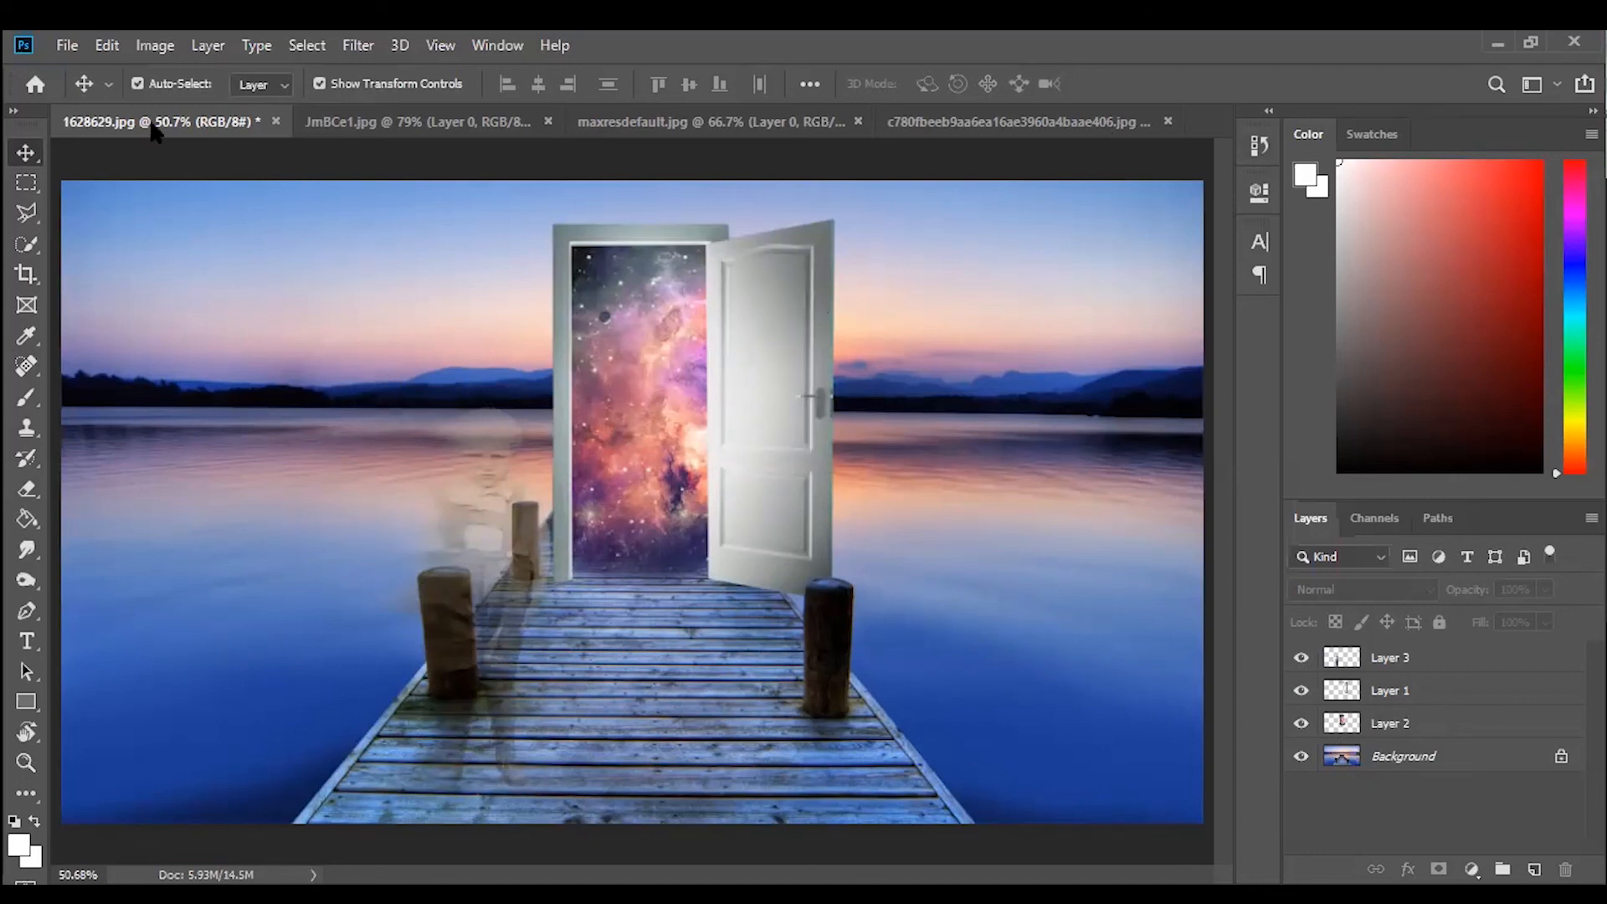
left_click(55, 47)
left_click(93, 96)
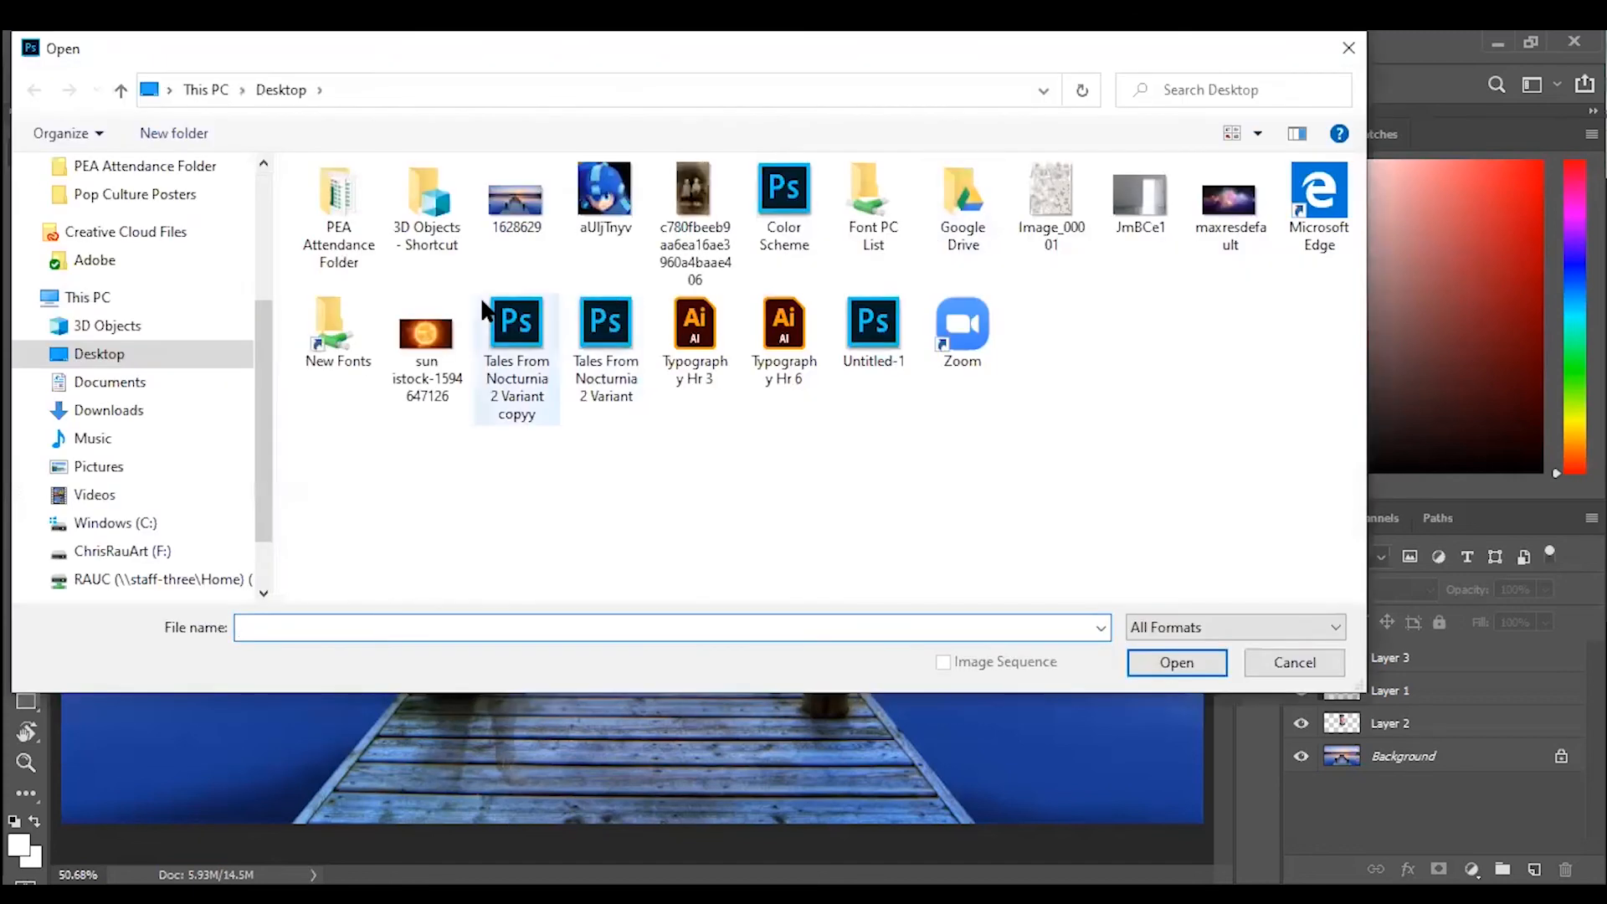
left_click(427, 333)
left_click(1165, 655)
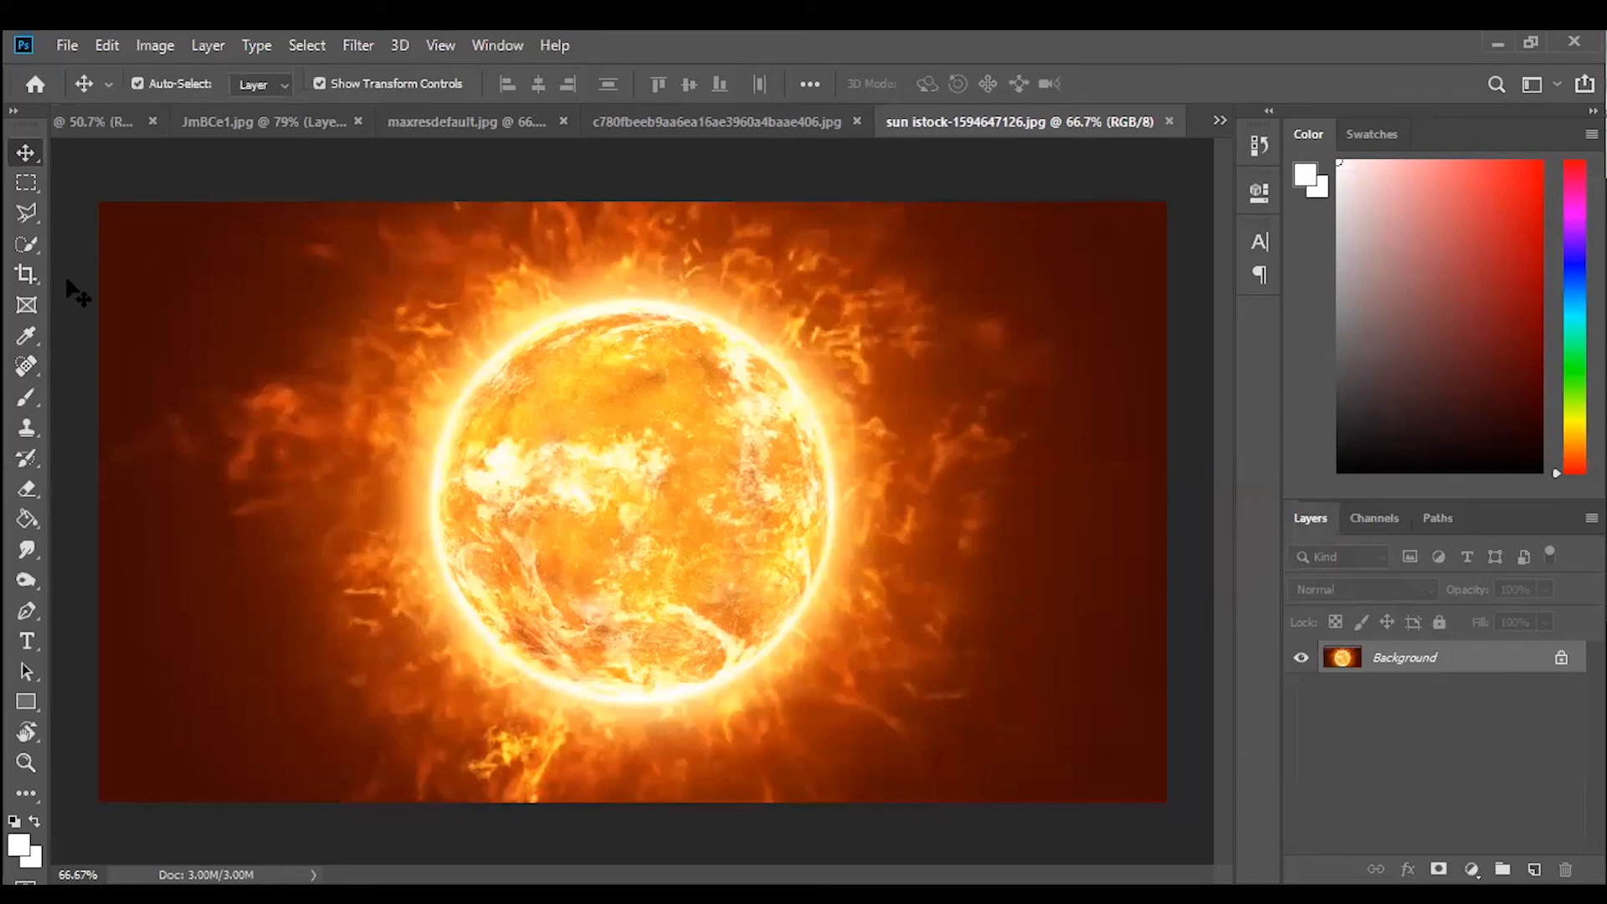
key("w")
mouse_move(758, 549)
left_mouse_down()
mouse_move(674, 575)
mouse_move(561, 450)
mouse_move(744, 428)
left_mouse_up()
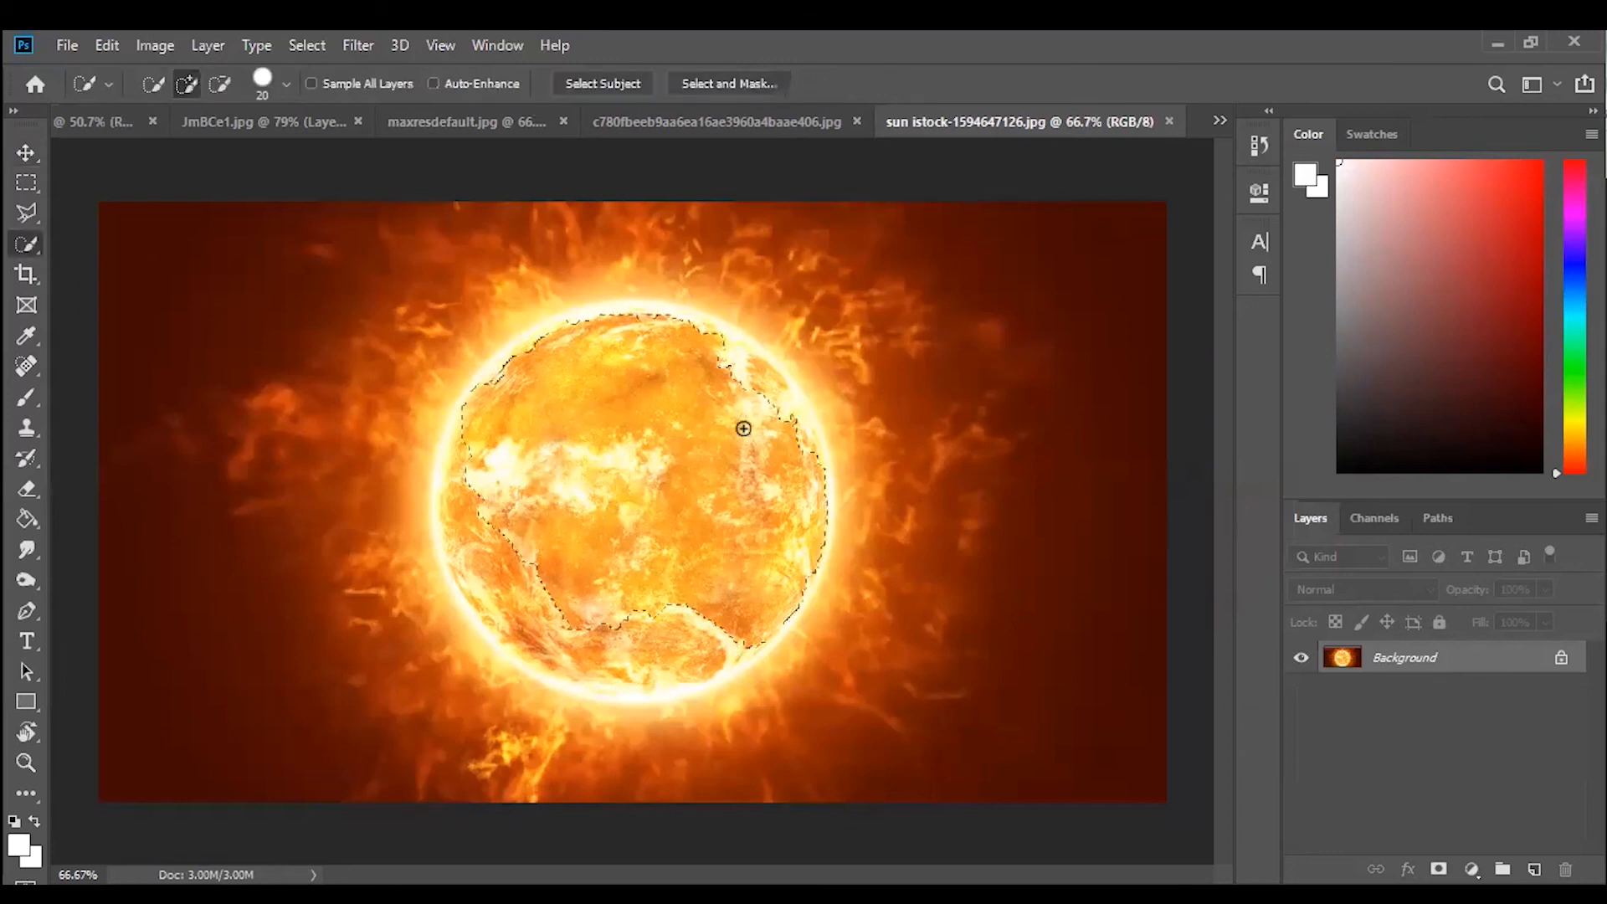
mouse_move(703, 638)
left_mouse_down()
mouse_move(551, 319)
mouse_move(684, 317)
mouse_move(776, 369)
mouse_move(825, 507)
mouse_move(804, 590)
mouse_move(715, 677)
mouse_move(581, 686)
left_mouse_up()
key("ctrl+d")
Draw a circular selection roughly the size of the sun's disc with the Elliptical Marquee tool.
left_click(24, 185)
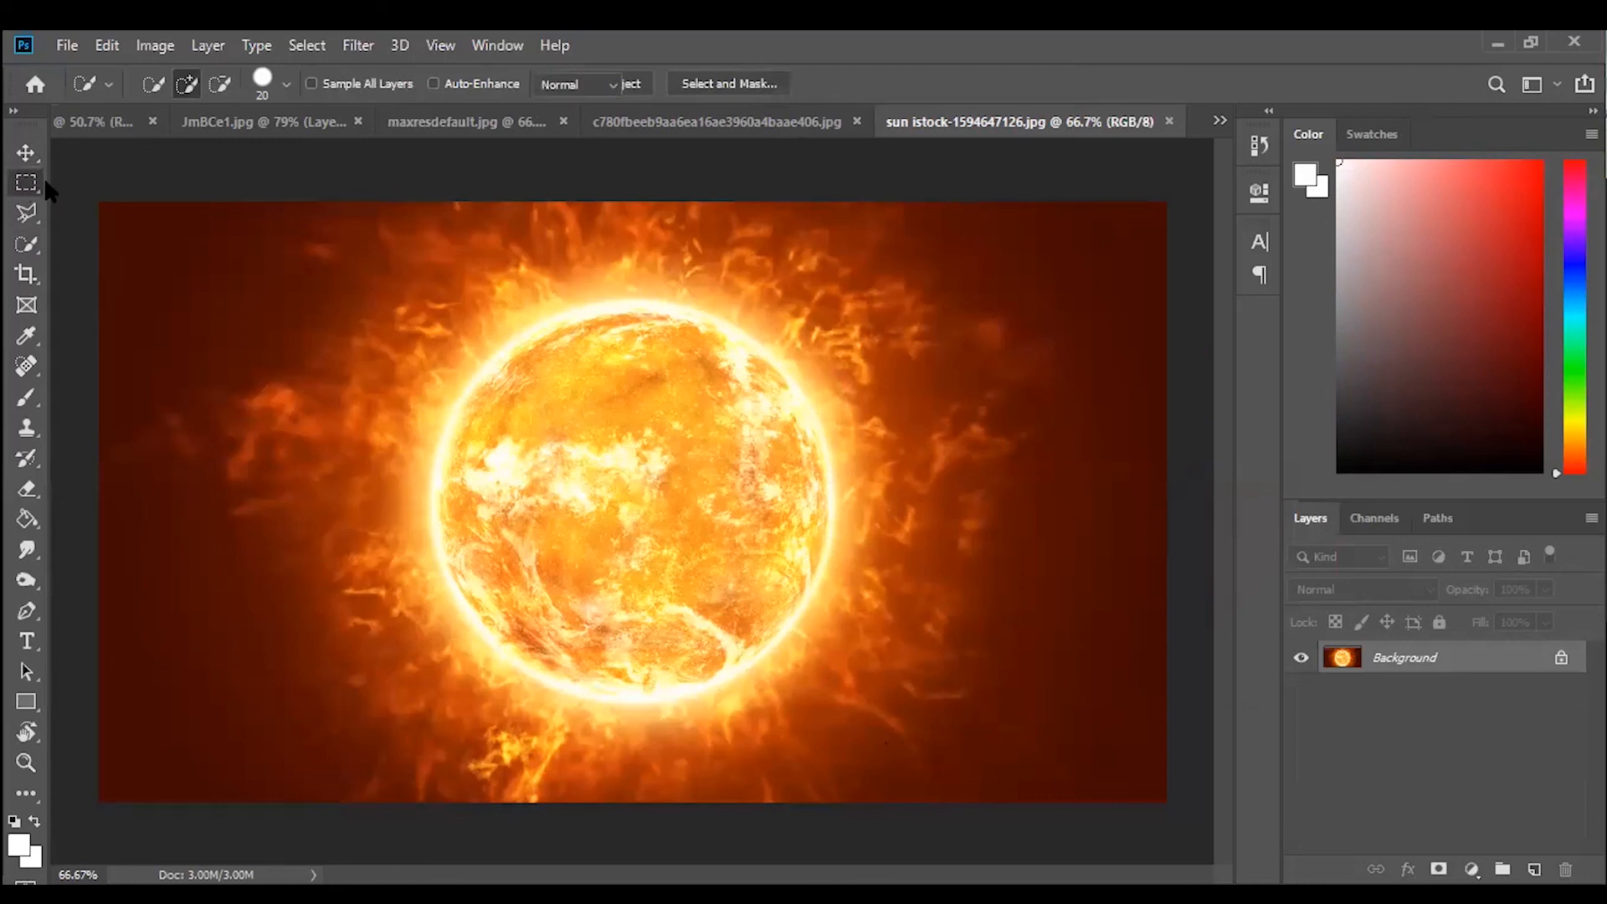
right_click(46, 183)
left_click(118, 211)
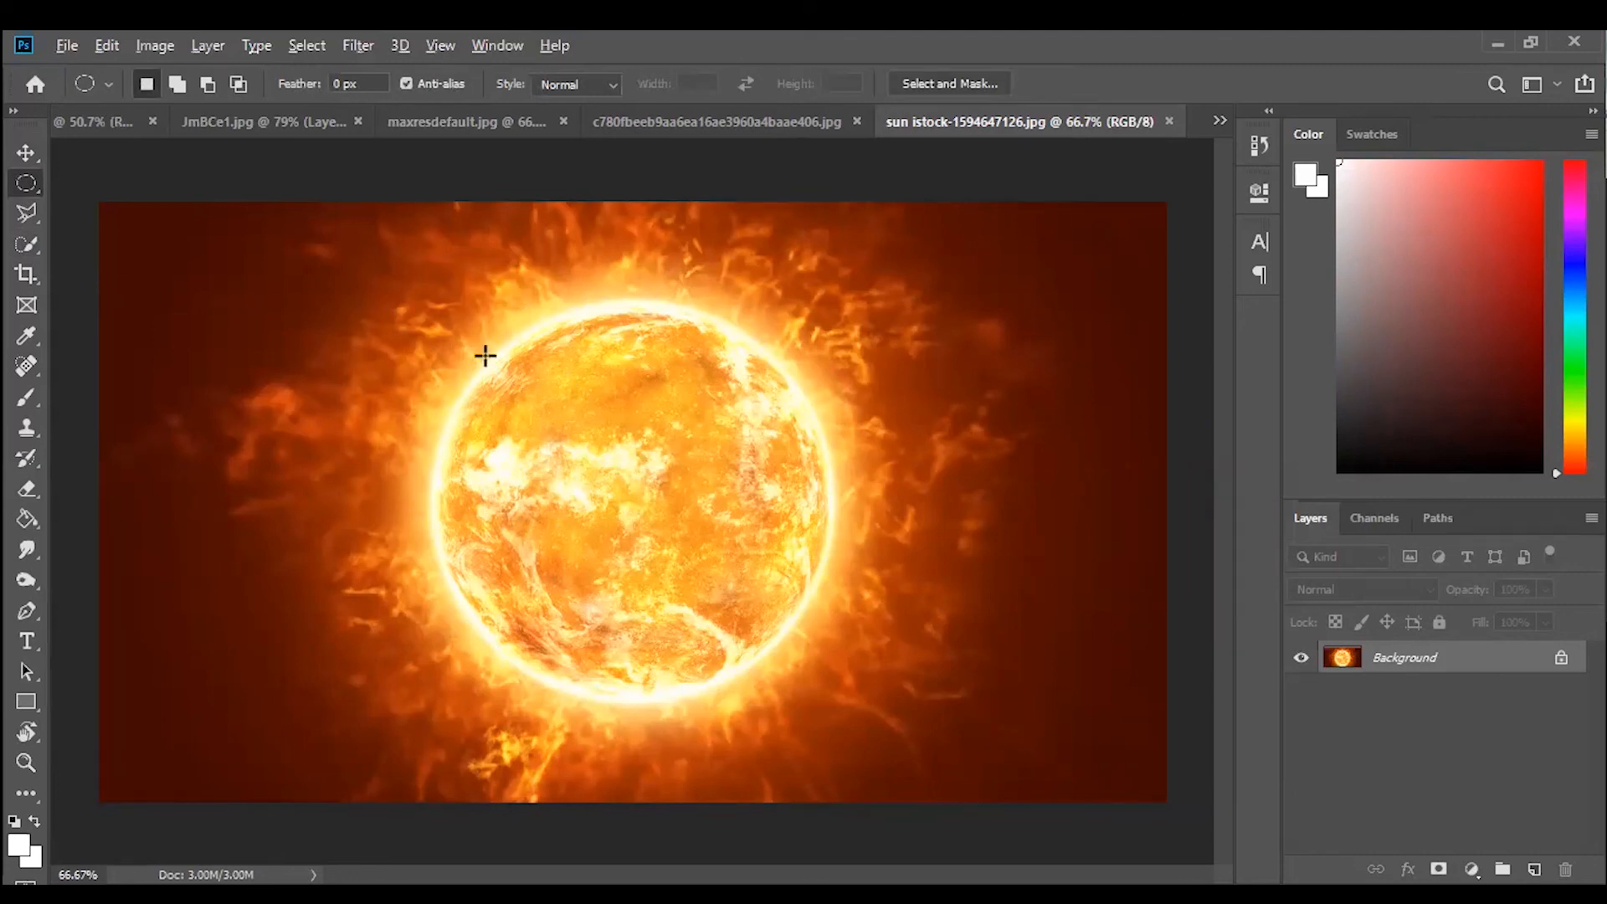
left_click_drag(474, 348, 927, 719)
Nudge the circular selection until it lines up with the sun's disc inside the bright rim.
key("Left")
key("Left")
key("Left")
key("Left")
key("Left")
key("Left")
key("Left")
key("Left")
key("Left")
key("Left")
key("Left")
key("Left")
key("Left")
key("Left")
key("Left")
key("Left")
key("Left")
key("Left")
key("Left")
key("Left")
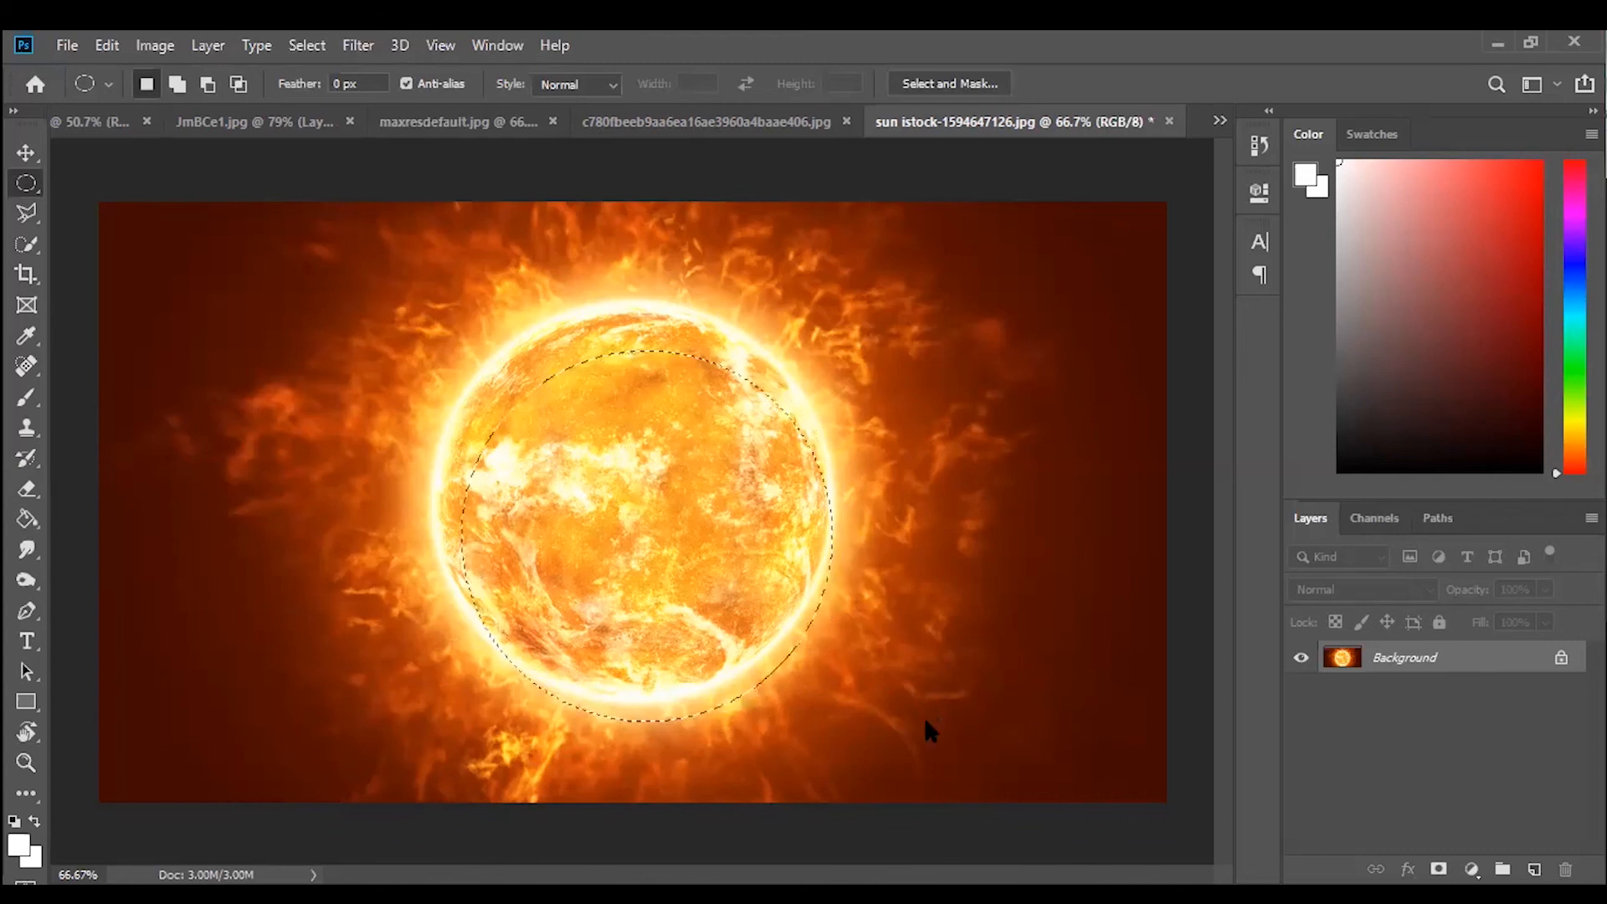
key("Up")
key("Up")
key("Up")
key("Up")
key("Up")
key("Up")
key("Up")
key("Up")
key("Up")
key("Up")
key("Up")
key("Up")
key("Up")
key("Up")
key("Up")
key("Up")
key("Up")
key("Up")
key("Up")
key("Up")
key("Up")
key("Up")
key("Up")
key("Up")
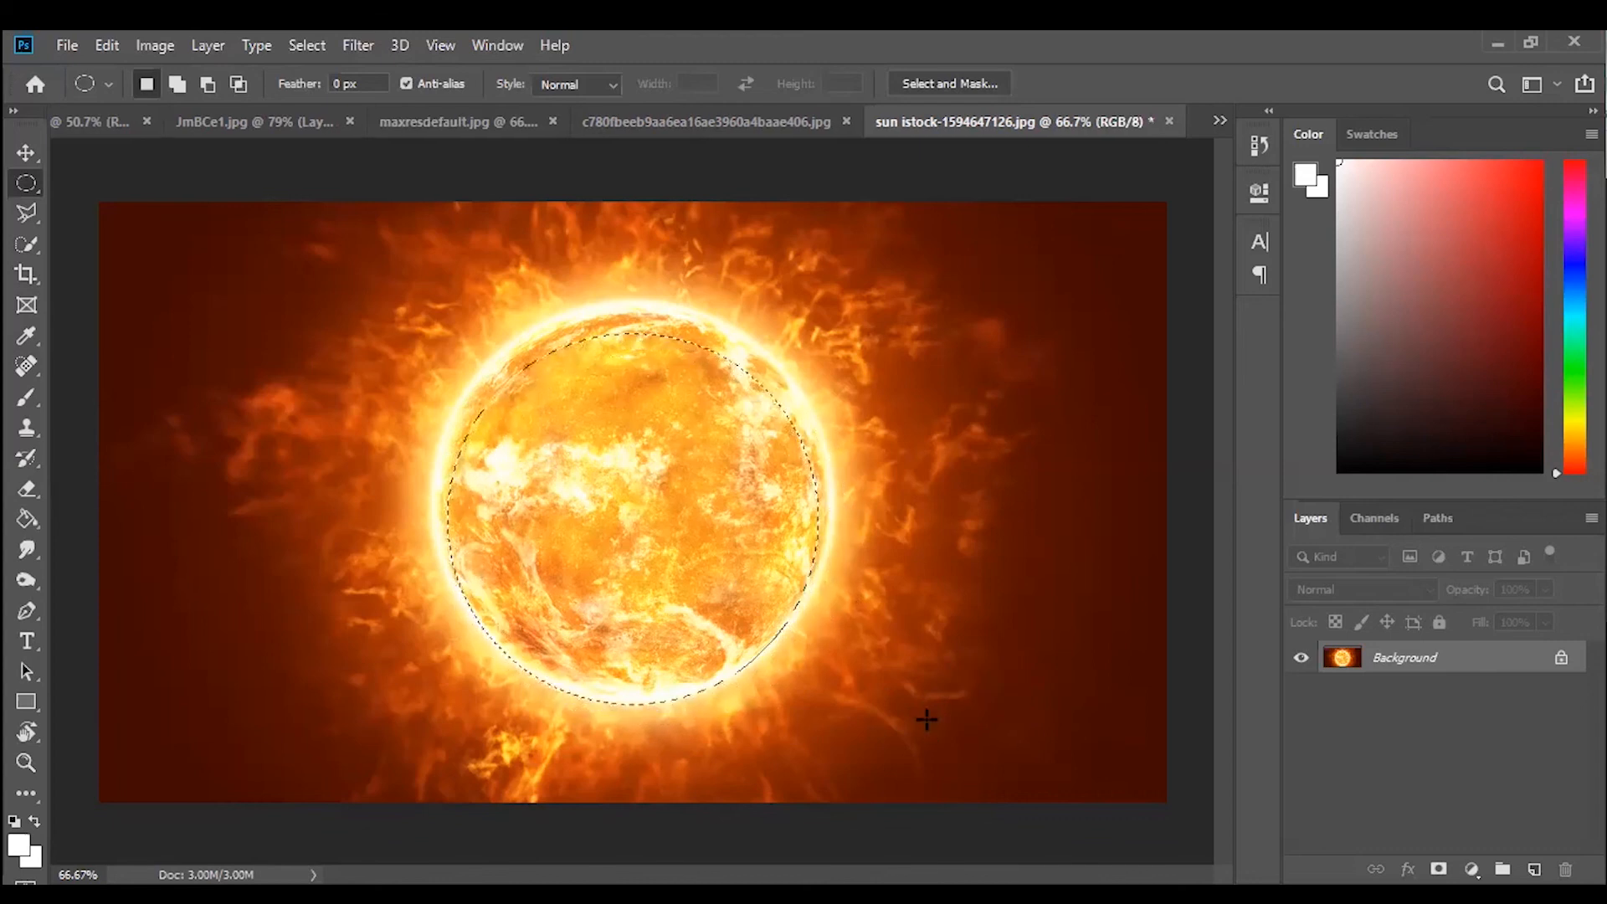
key("Up")
key("Up")
key("Up")
key("Left")
key("Left")
key("Left")
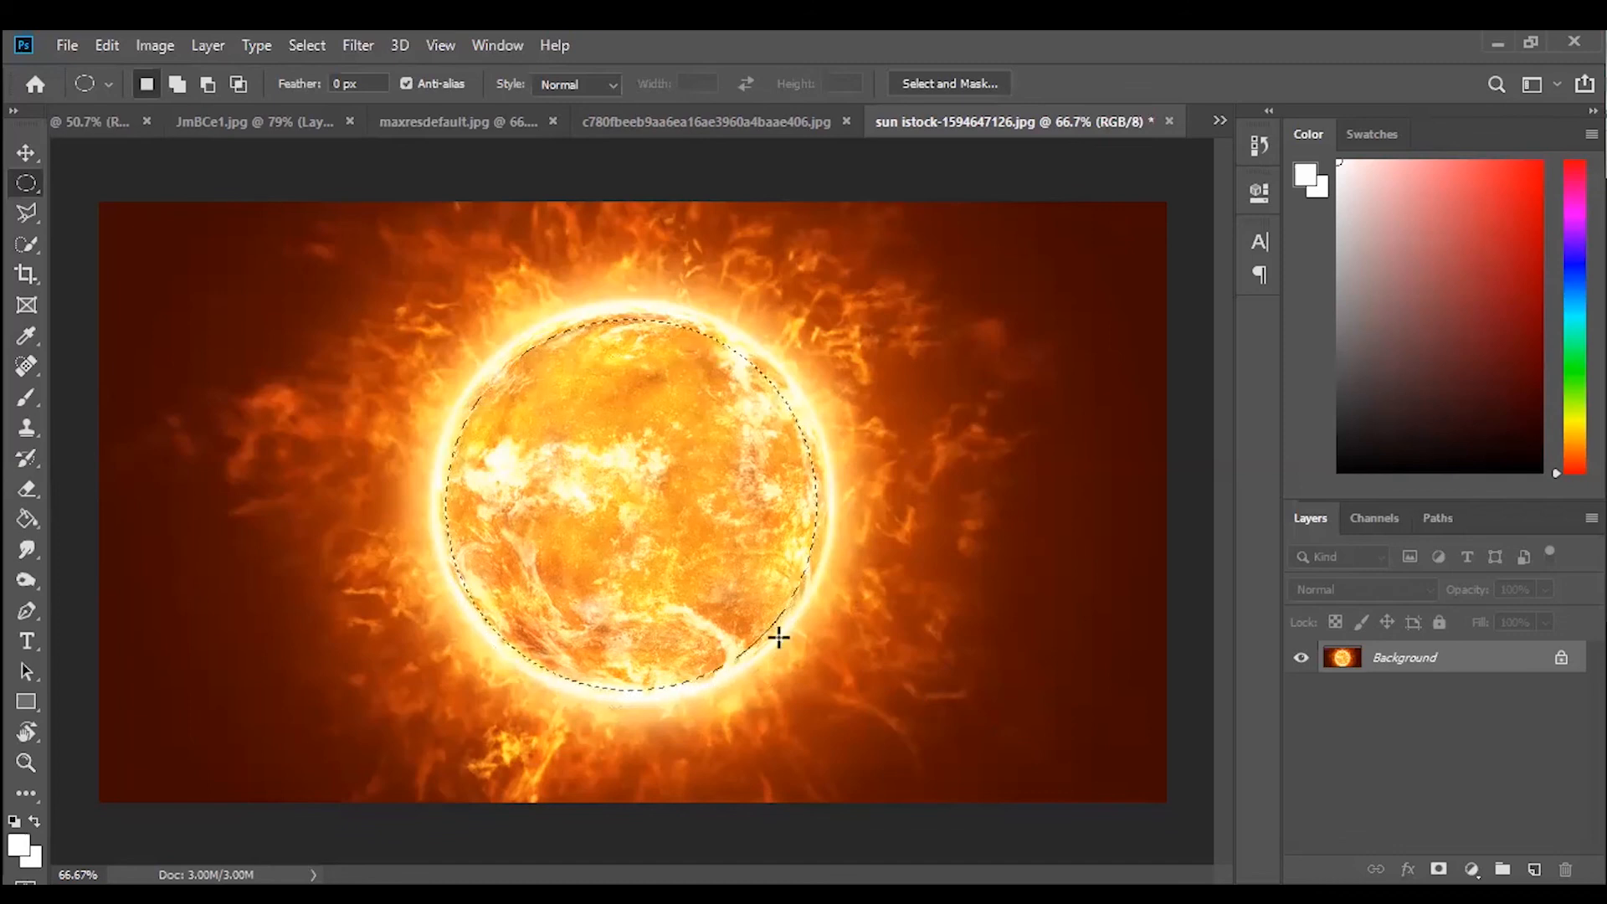
Unlock the sun image's background layer and move the selected disc into 1628629.jpg, beside the door's frame over the horizon.
left_click(1562, 658)
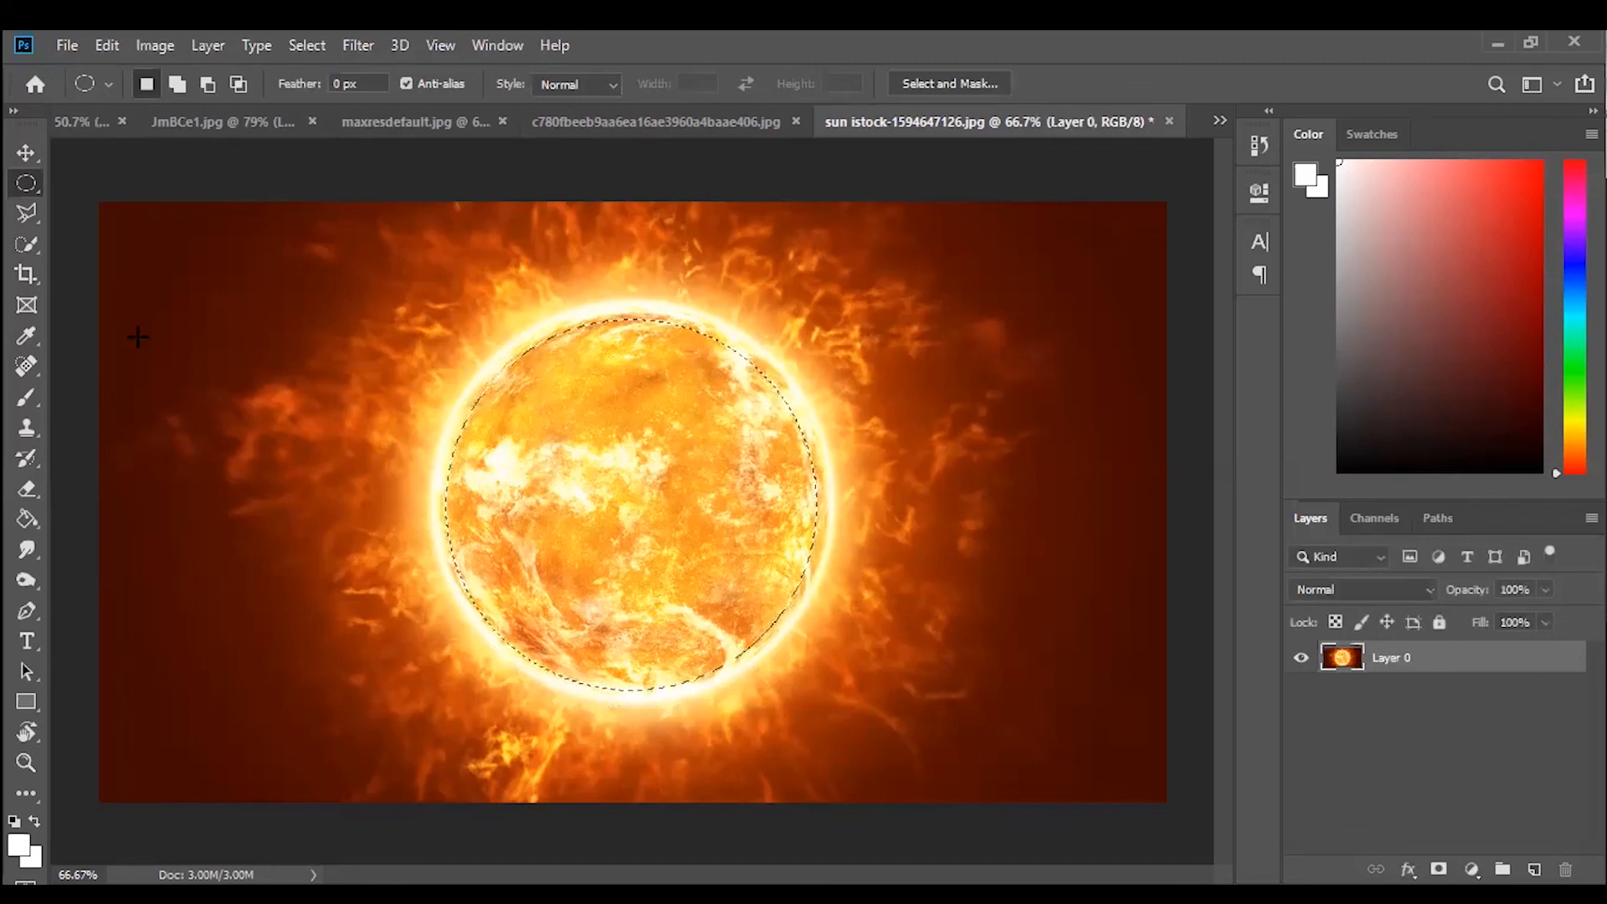
left_click(26, 152)
left_click_drag(559, 539, 308, 386)
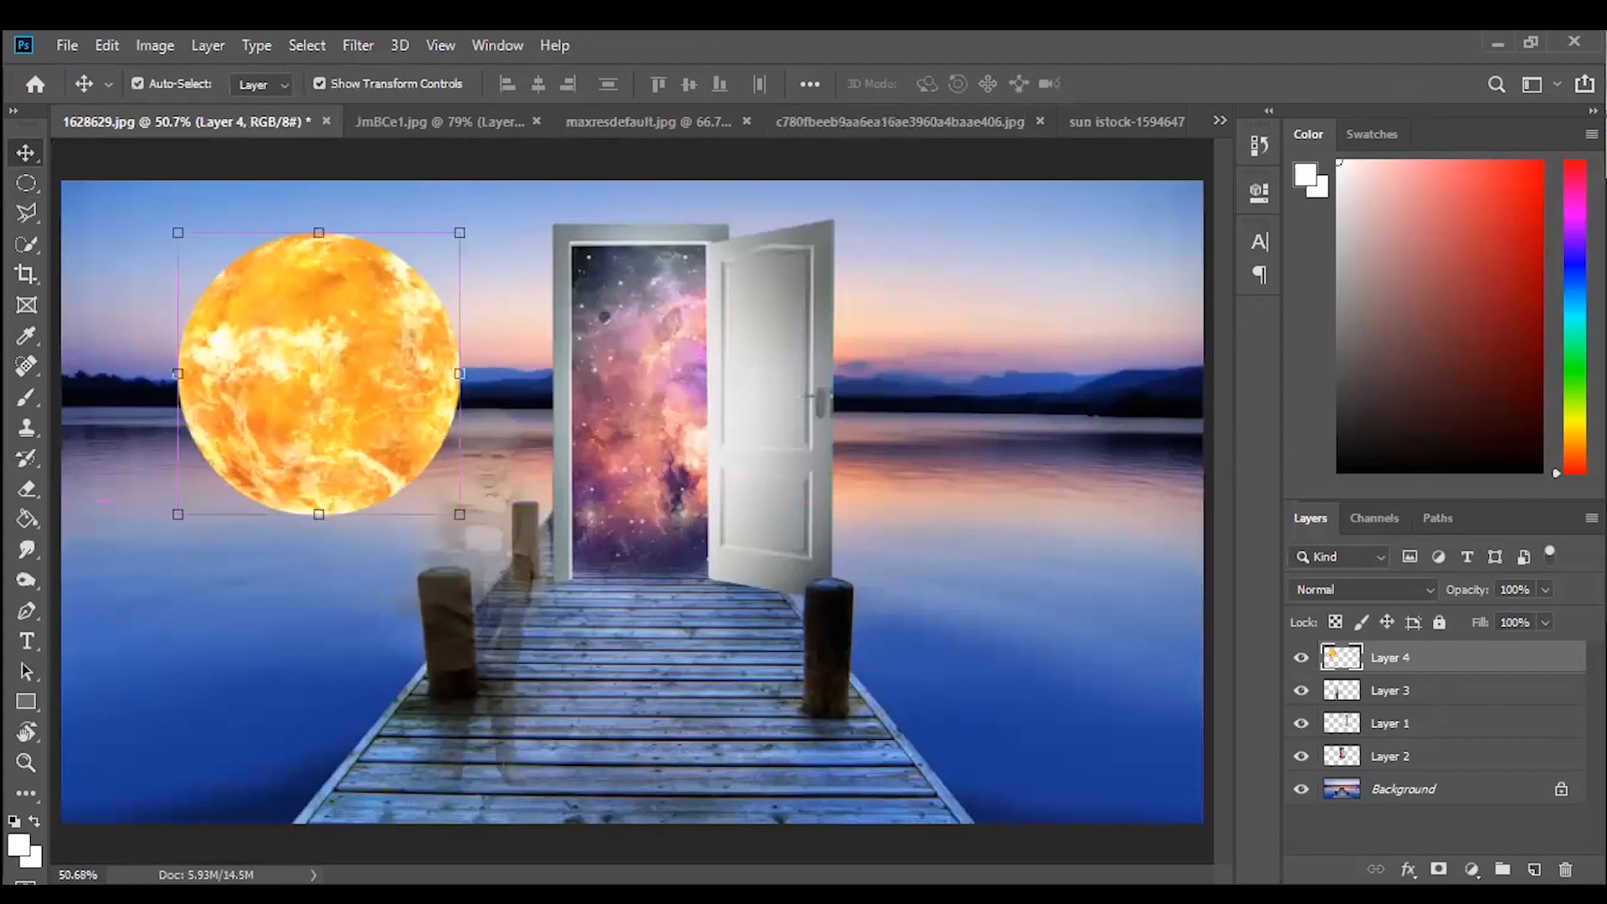
Lower the opacity of the sun's layer to 35% so the mountain line shows through it.
left_click(1545, 589)
left_click(1476, 617)
key("ctrl")
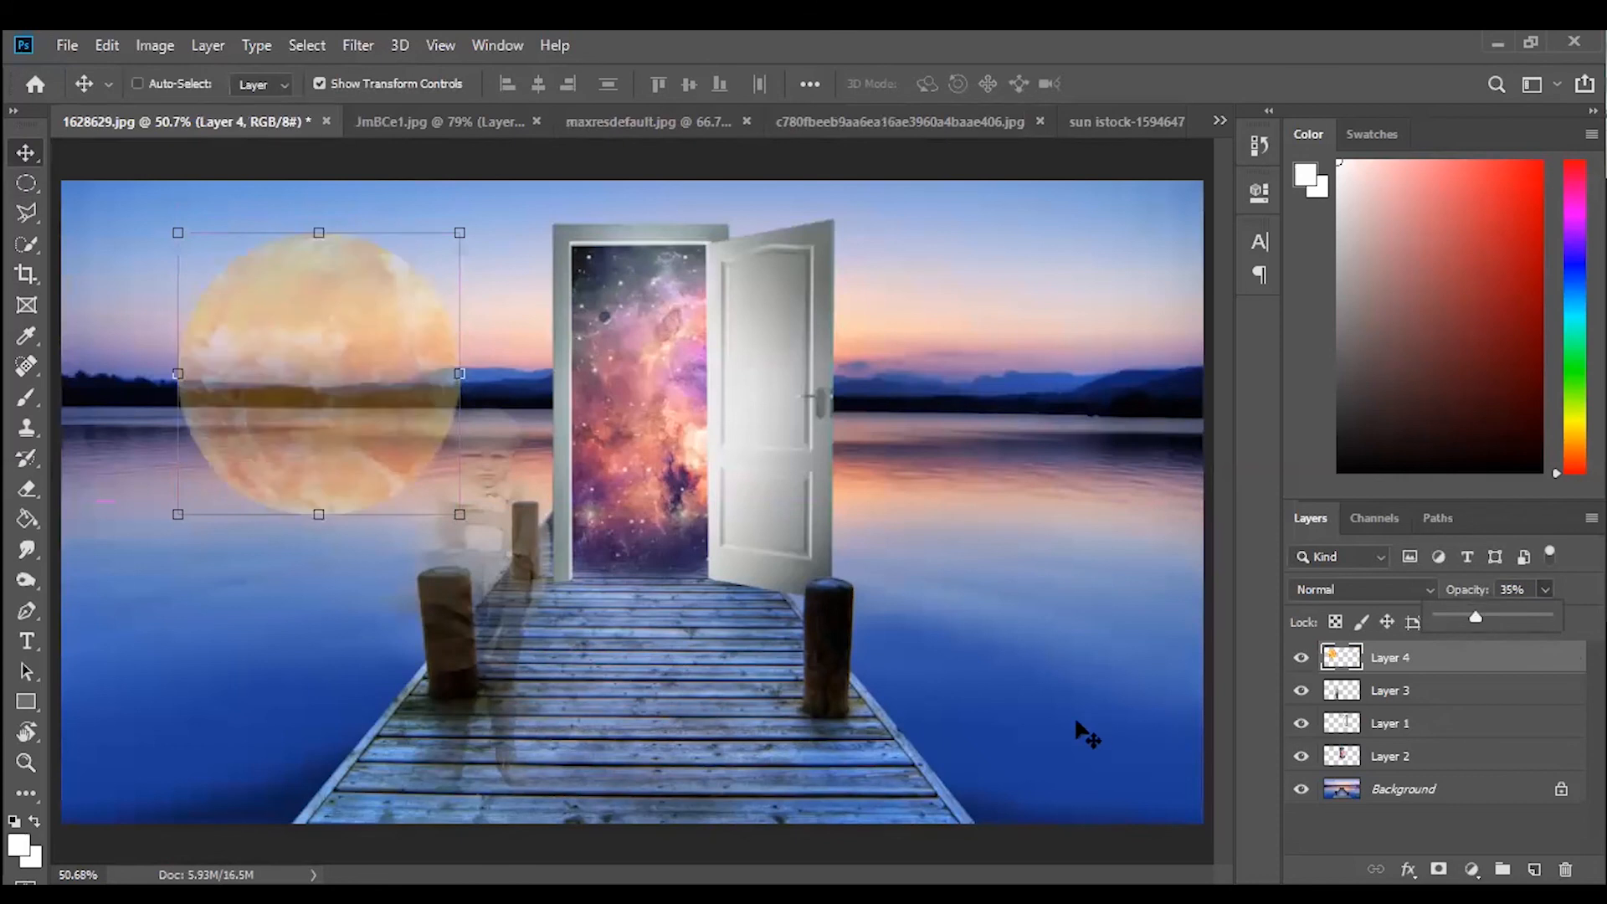
Erase the sun below the mountain ridge with a hard 70 px eraser and restore its layer's opacity to 100%.
key("ctrl+plus")
key("ctrl+plus")
scroll(1047, 728, "left", 10)
scroll(756, 571, "left", 2)
scroll(757, 572, "up", 3)
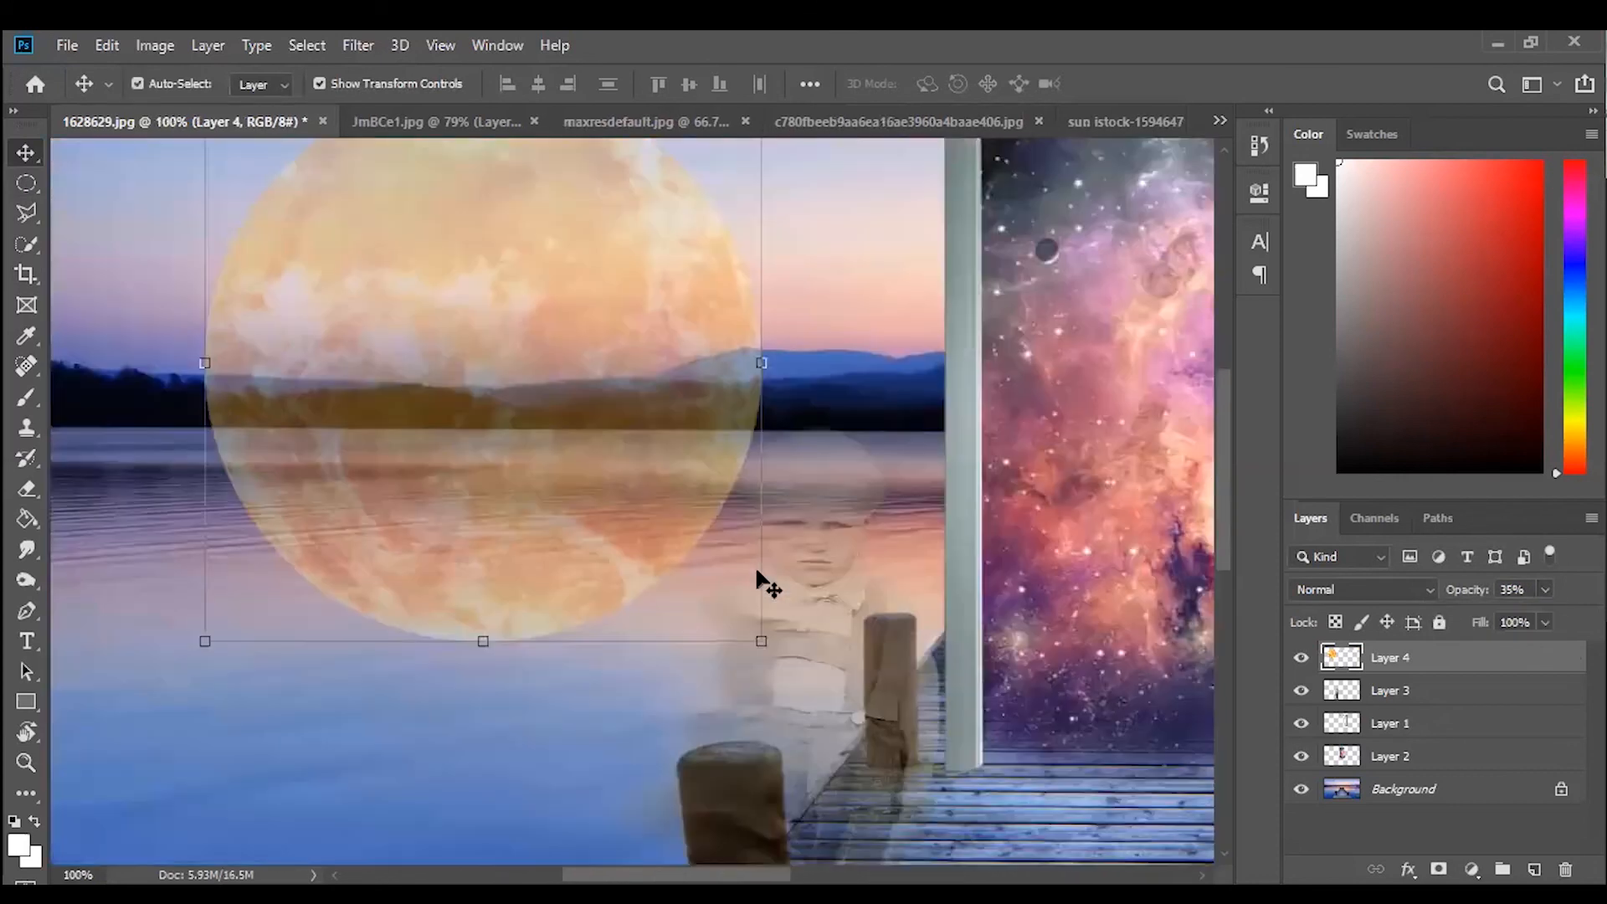
left_click(26, 488)
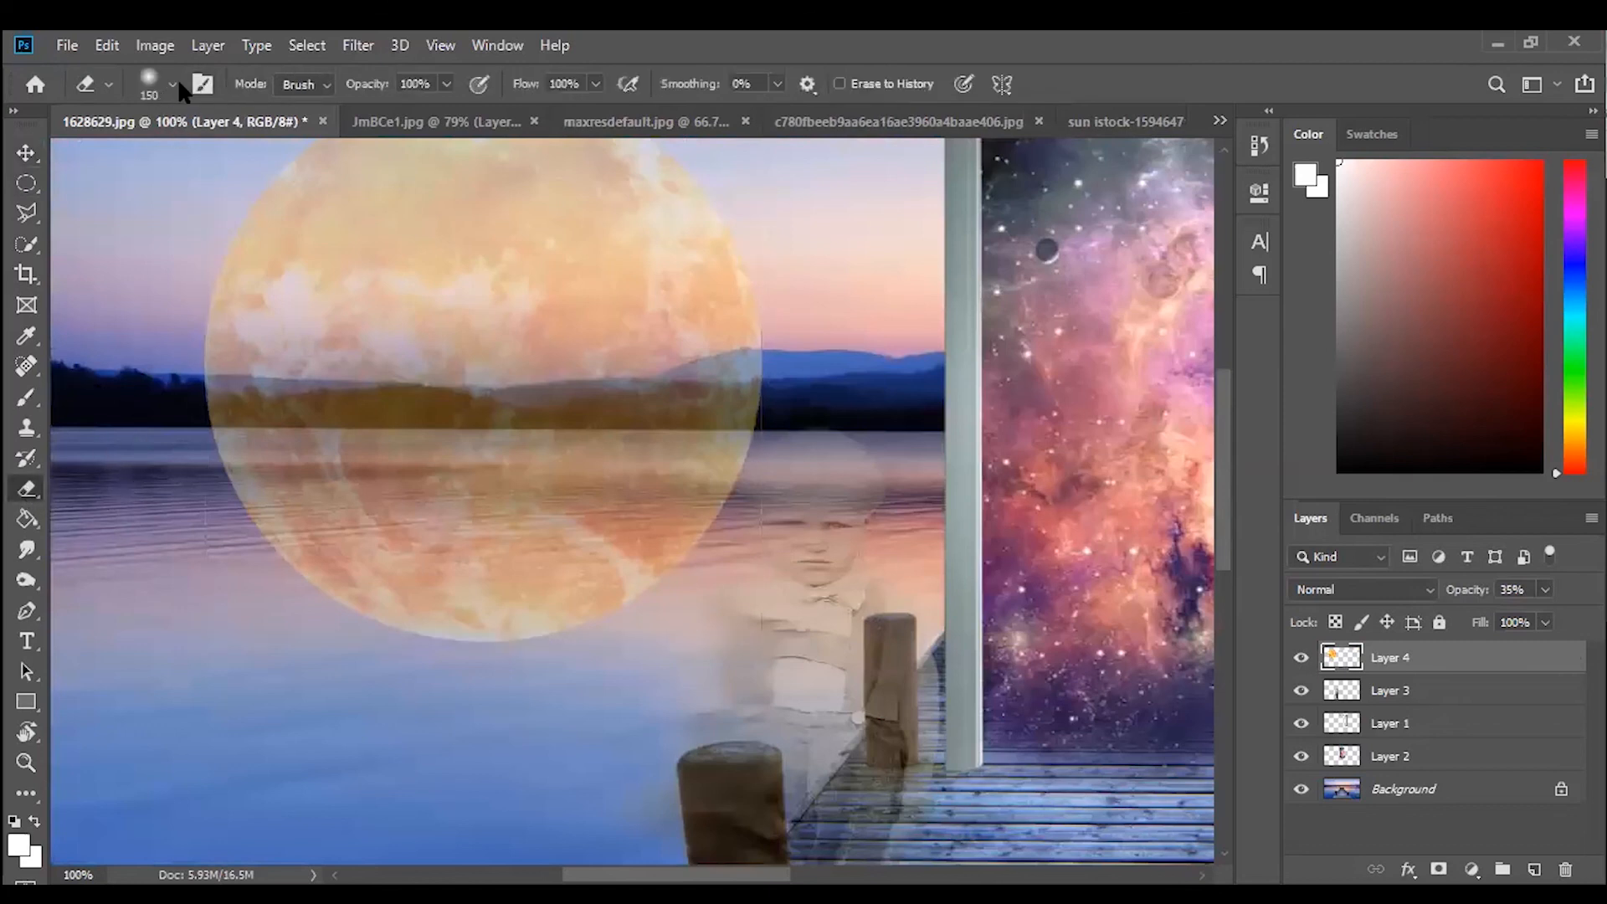
left_click(174, 82)
left_click(165, 258)
left_click(595, 571)
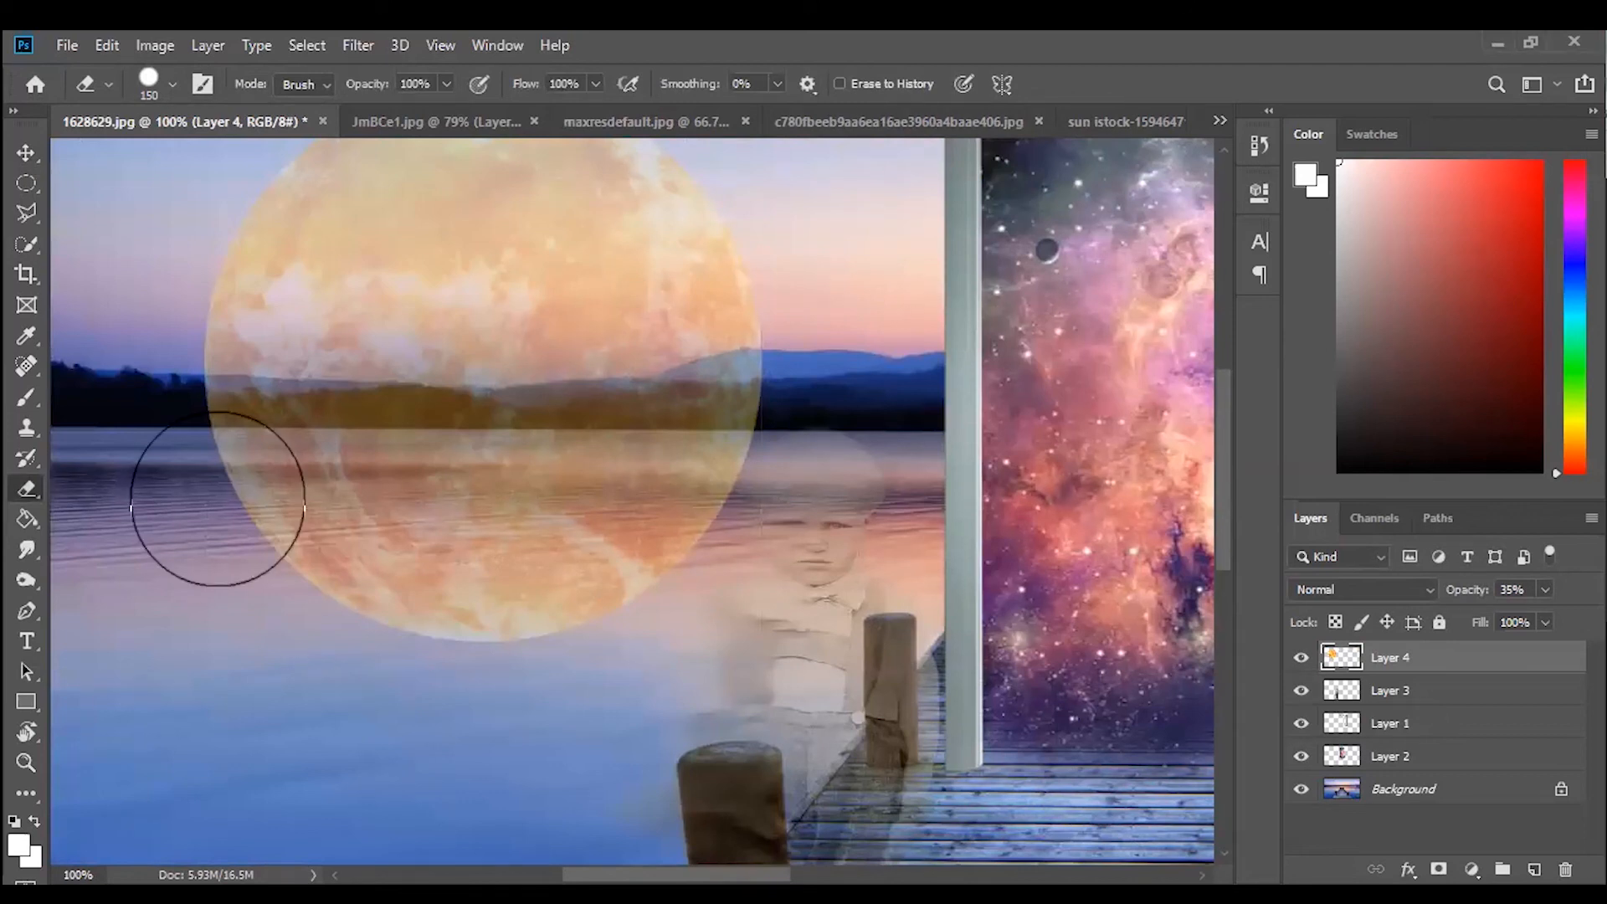
key("bracketleft")
key("bracketleft")
key("bracketleft")
key("bracketleft")
left_click_drag(187, 441, 553, 437)
key("bracketleft")
mouse_move(690, 426)
left_mouse_down()
mouse_move(774, 392)
mouse_move(332, 583)
mouse_move(612, 507)
mouse_move(369, 535)
mouse_move(643, 466)
mouse_move(753, 389)
mouse_move(665, 421)
mouse_move(516, 436)
mouse_move(640, 424)
mouse_move(186, 422)
mouse_move(375, 438)
left_mouse_up()
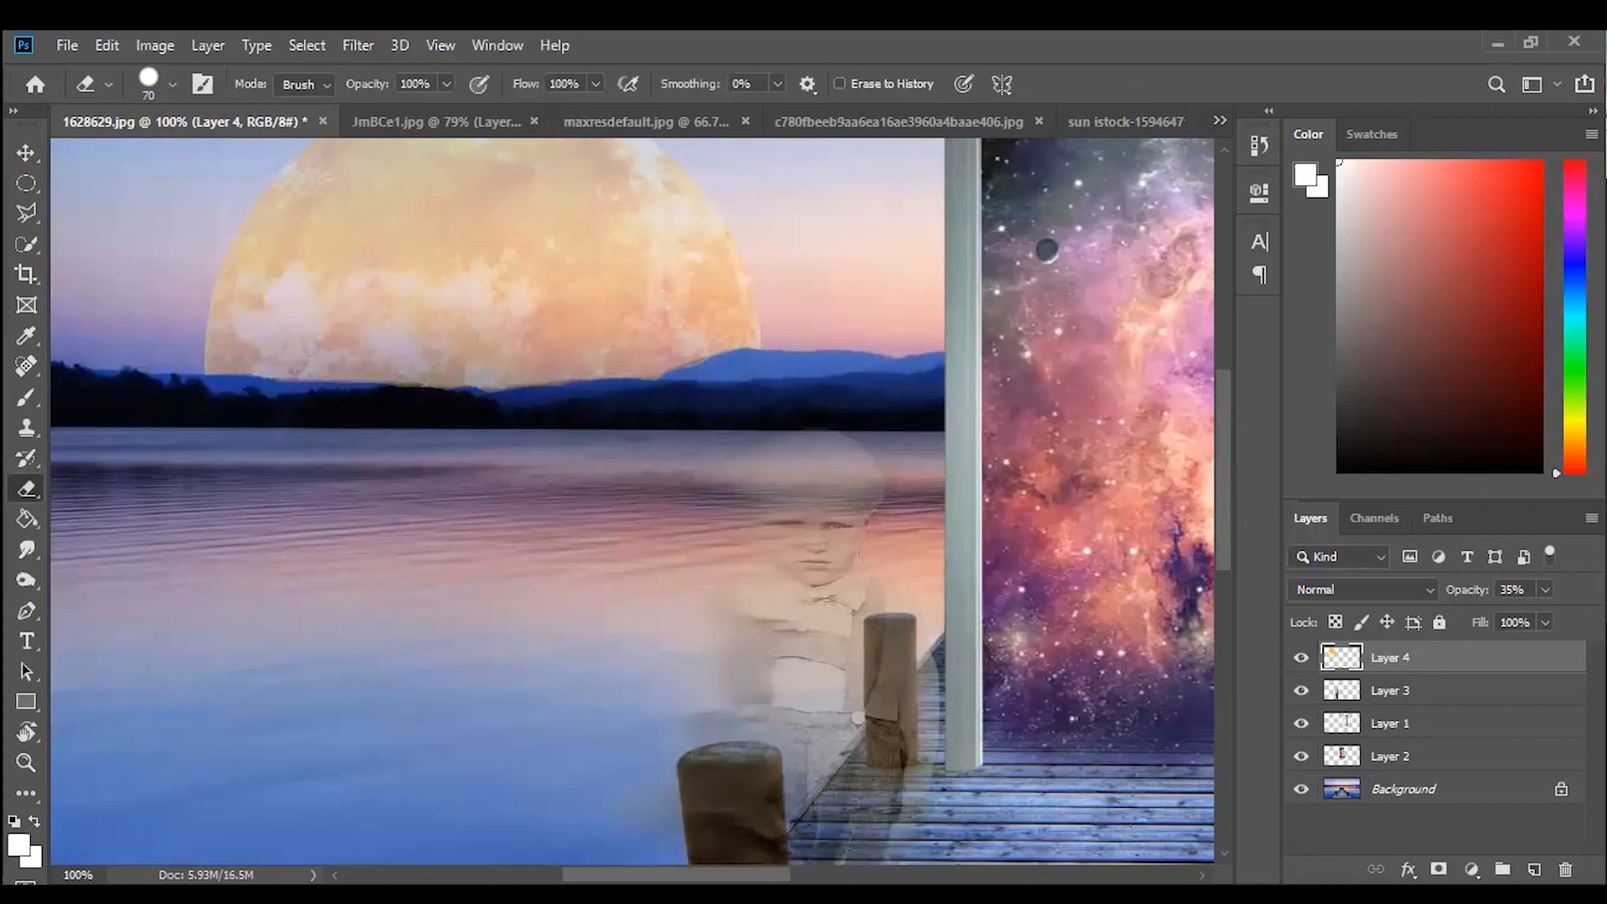
left_click(1546, 591)
left_click_drag(1515, 620, 1591, 620)
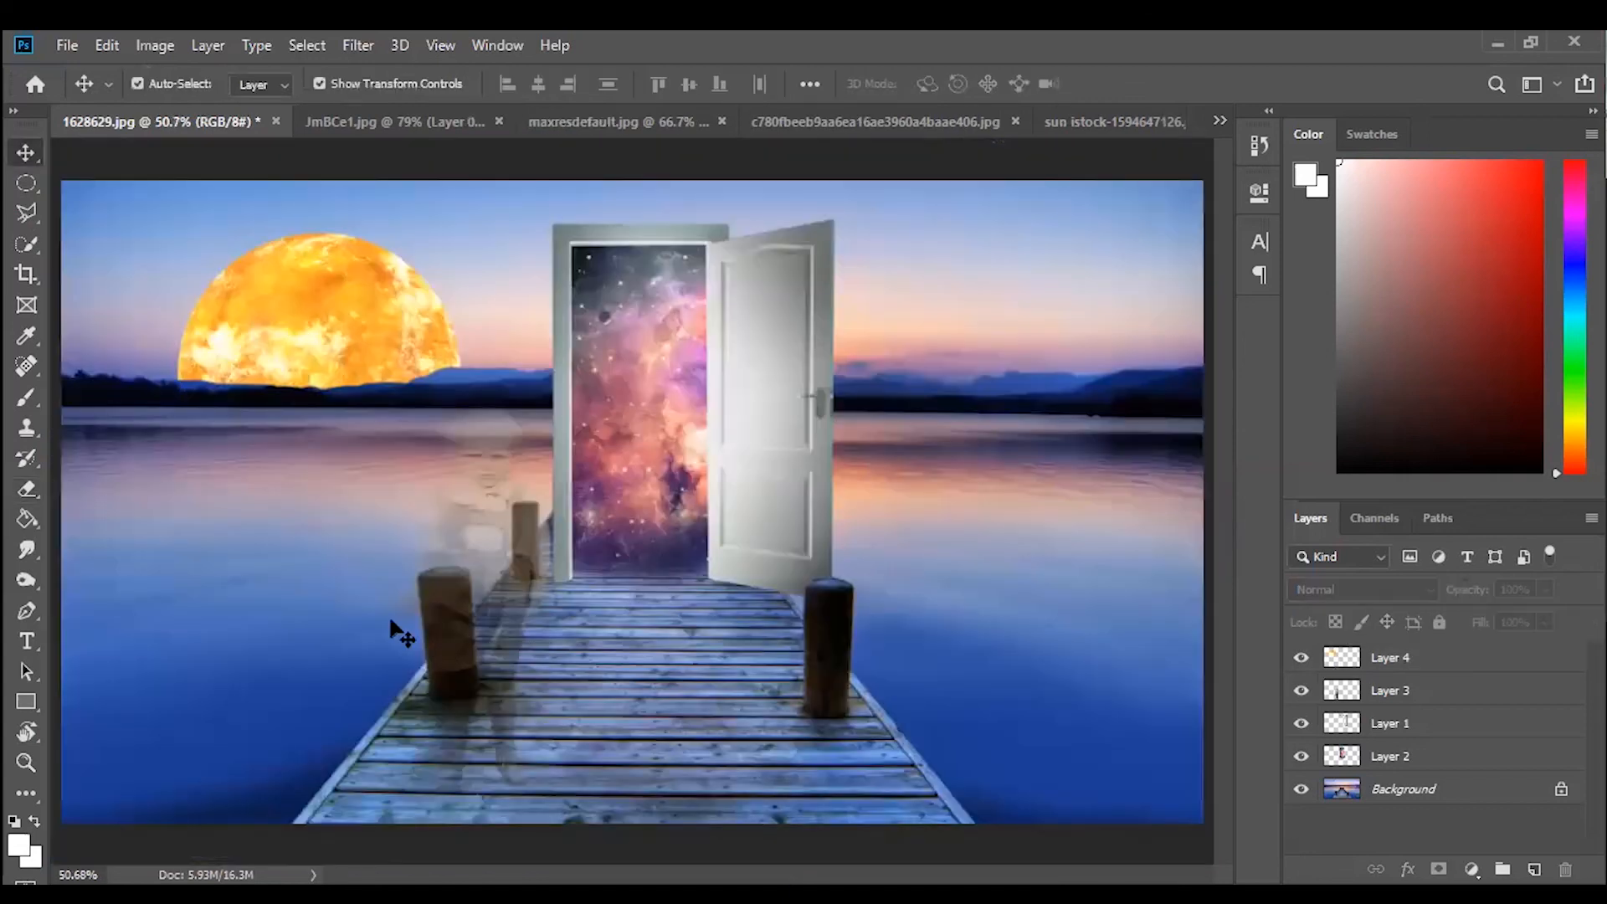
Soften the sun's curved outer edge on Layer 4 with a soft 150 px eraser at 0% hardness.
key("ctrl+plus")
key("ctrl+plus")
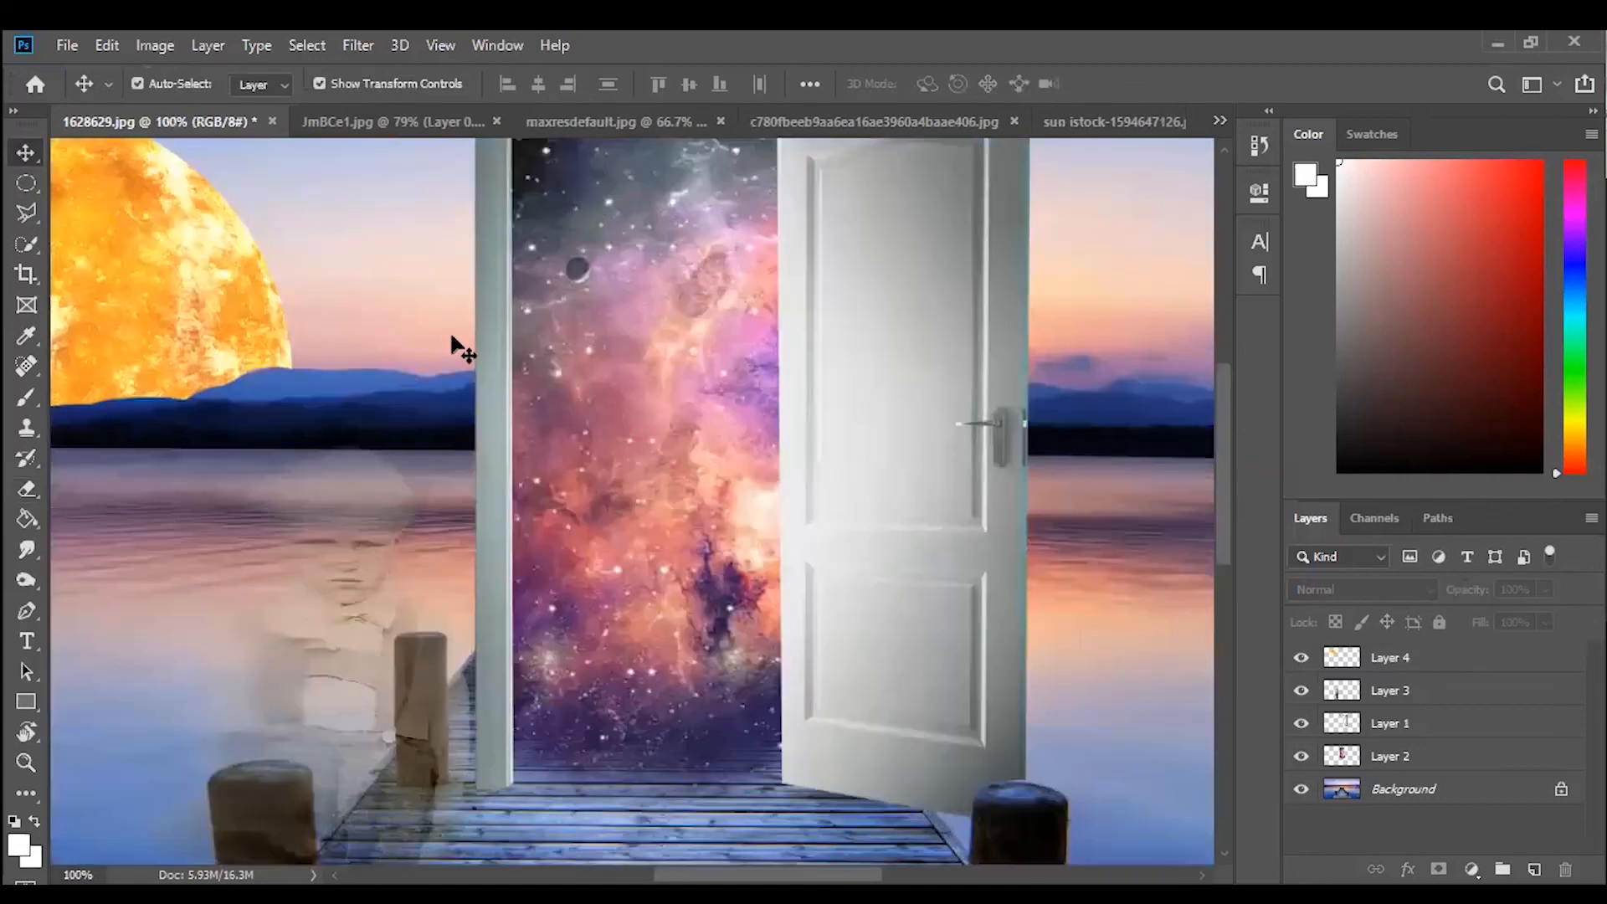
scroll(455, 339, "left", 6)
scroll(455, 339, "up", 1)
left_click(377, 417)
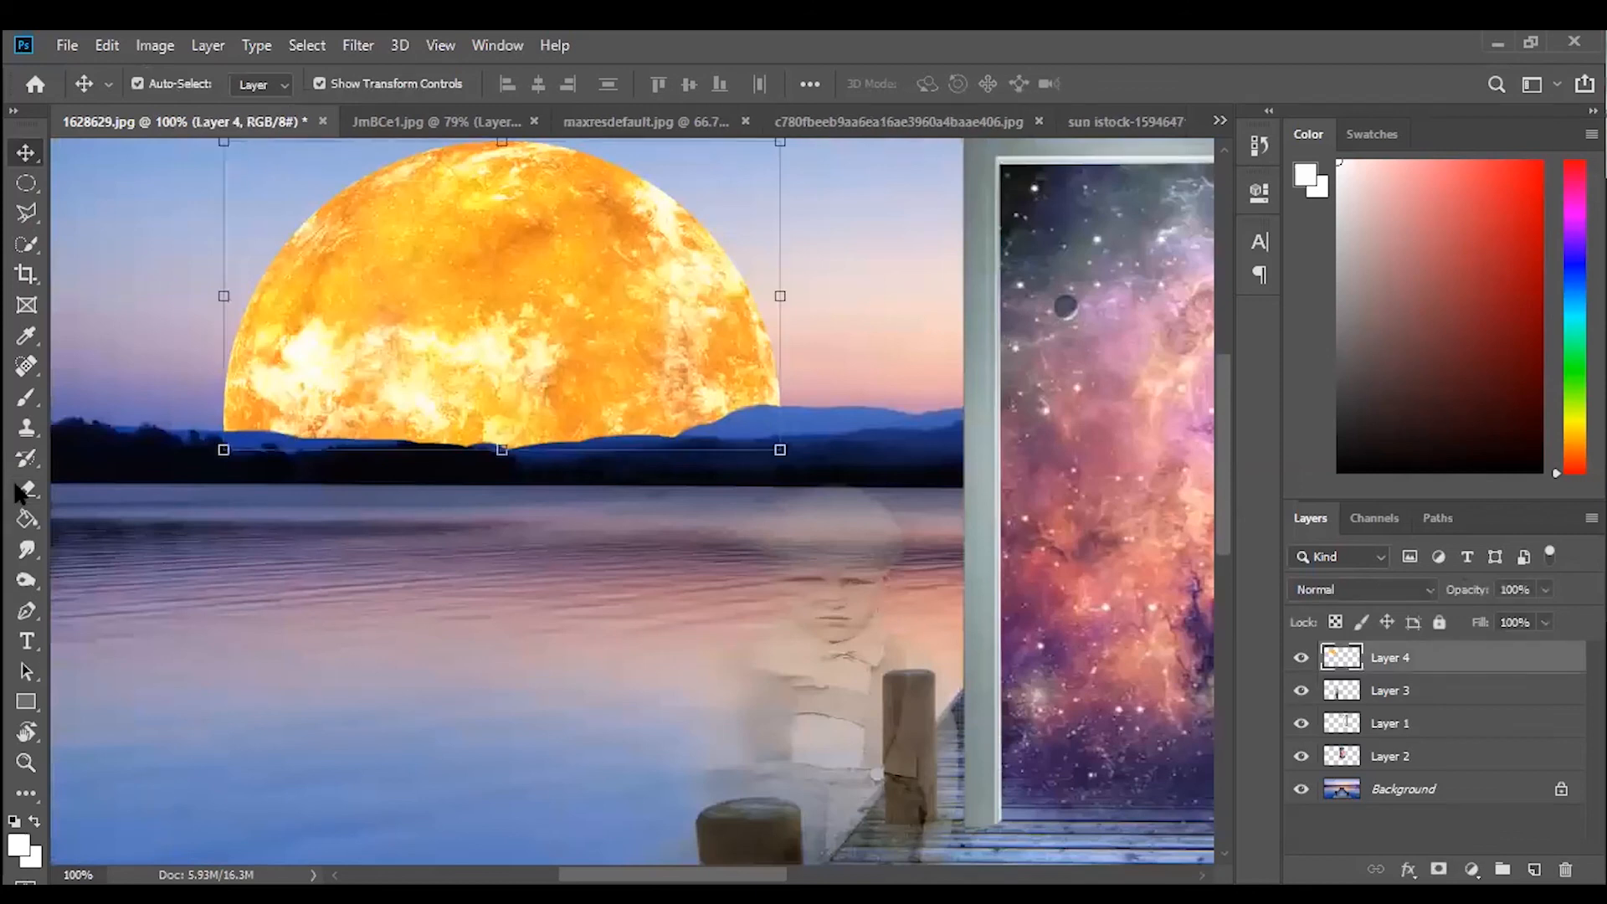
scroll(159, 548, "up", 2)
key("e")
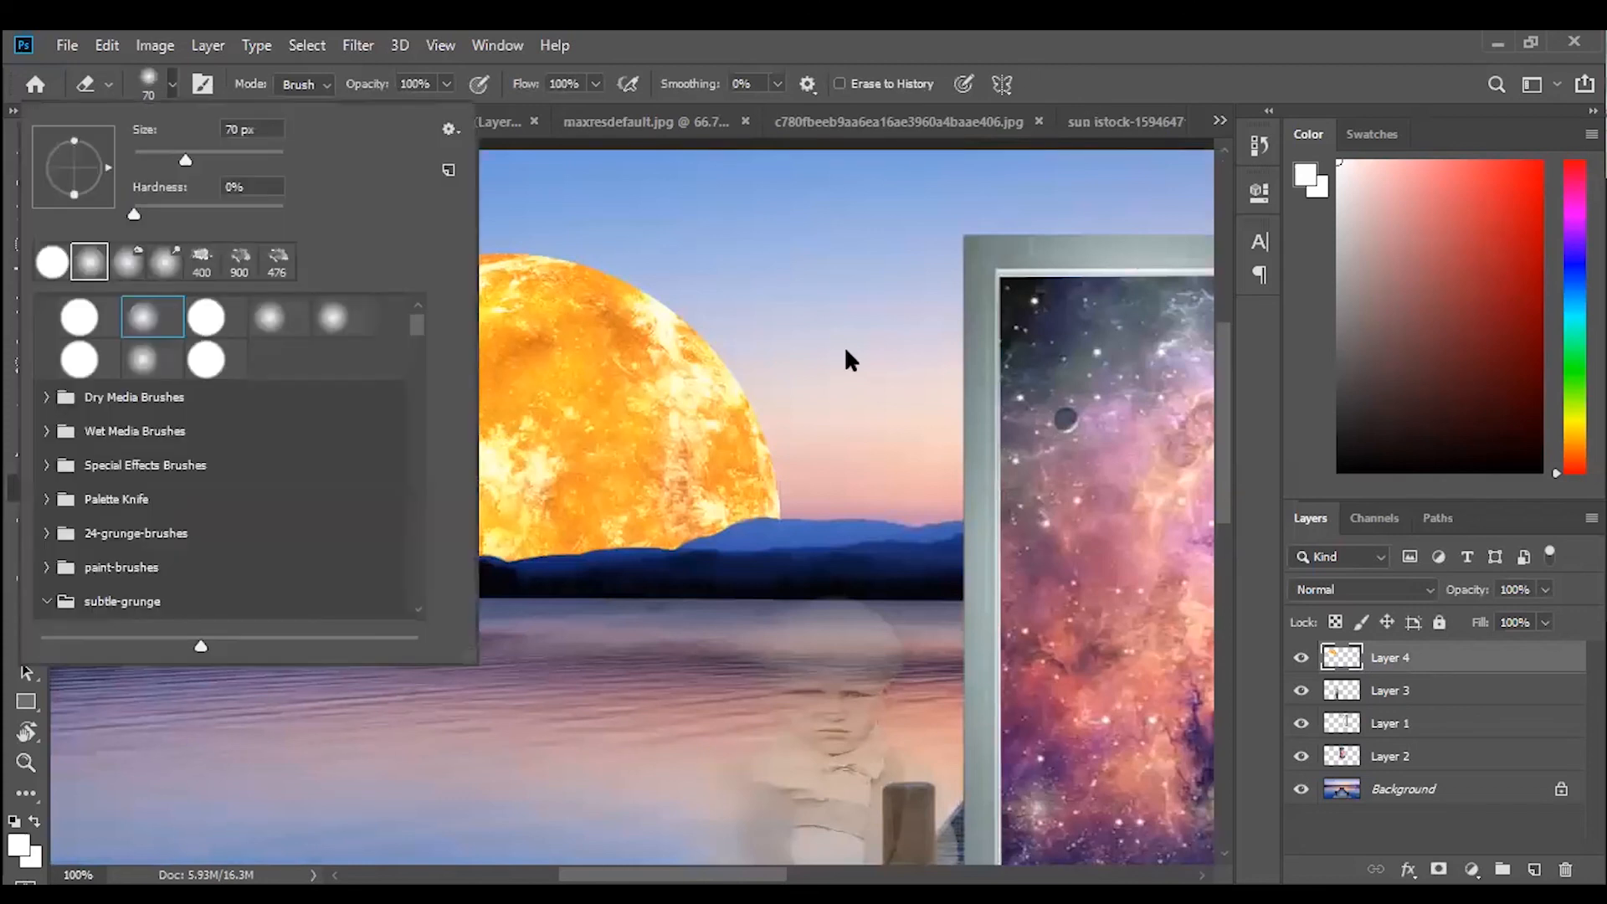
left_click(845, 350)
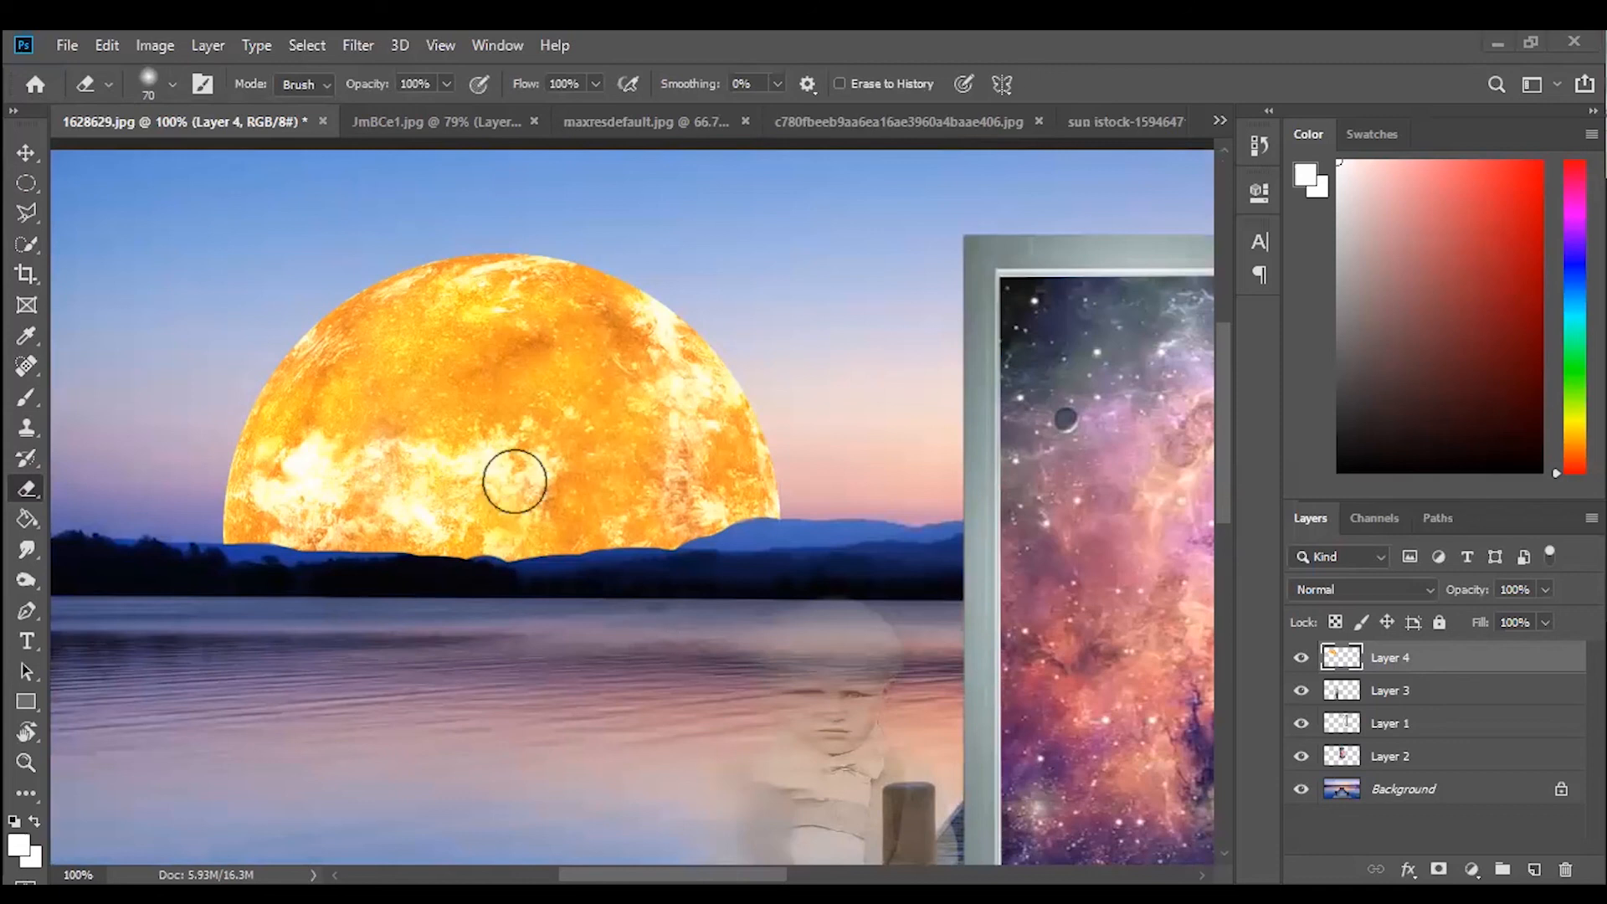
key("bracketright")
key("bracketright")
key("bracketright")
key("bracketright")
key("bracketright")
key("bracketright")
key("bracketright")
key("bracketright")
key("bracketright")
mouse_move(837, 473)
left_mouse_down()
mouse_move(770, 336)
mouse_move(607, 201)
left_mouse_up()
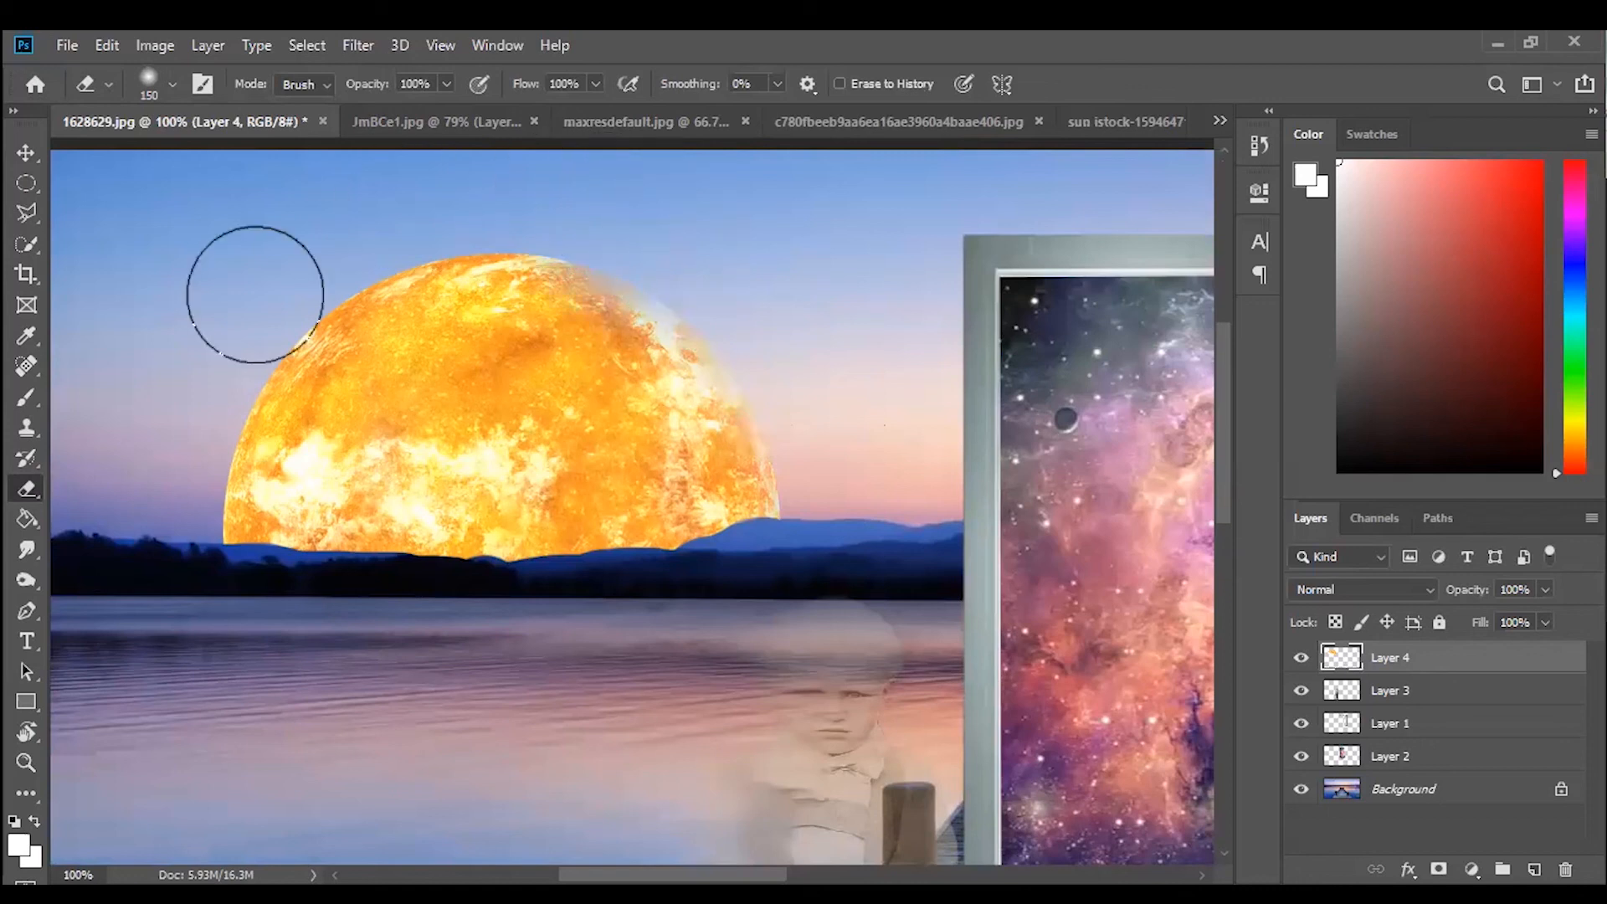
left_click_drag(187, 440, 179, 552)
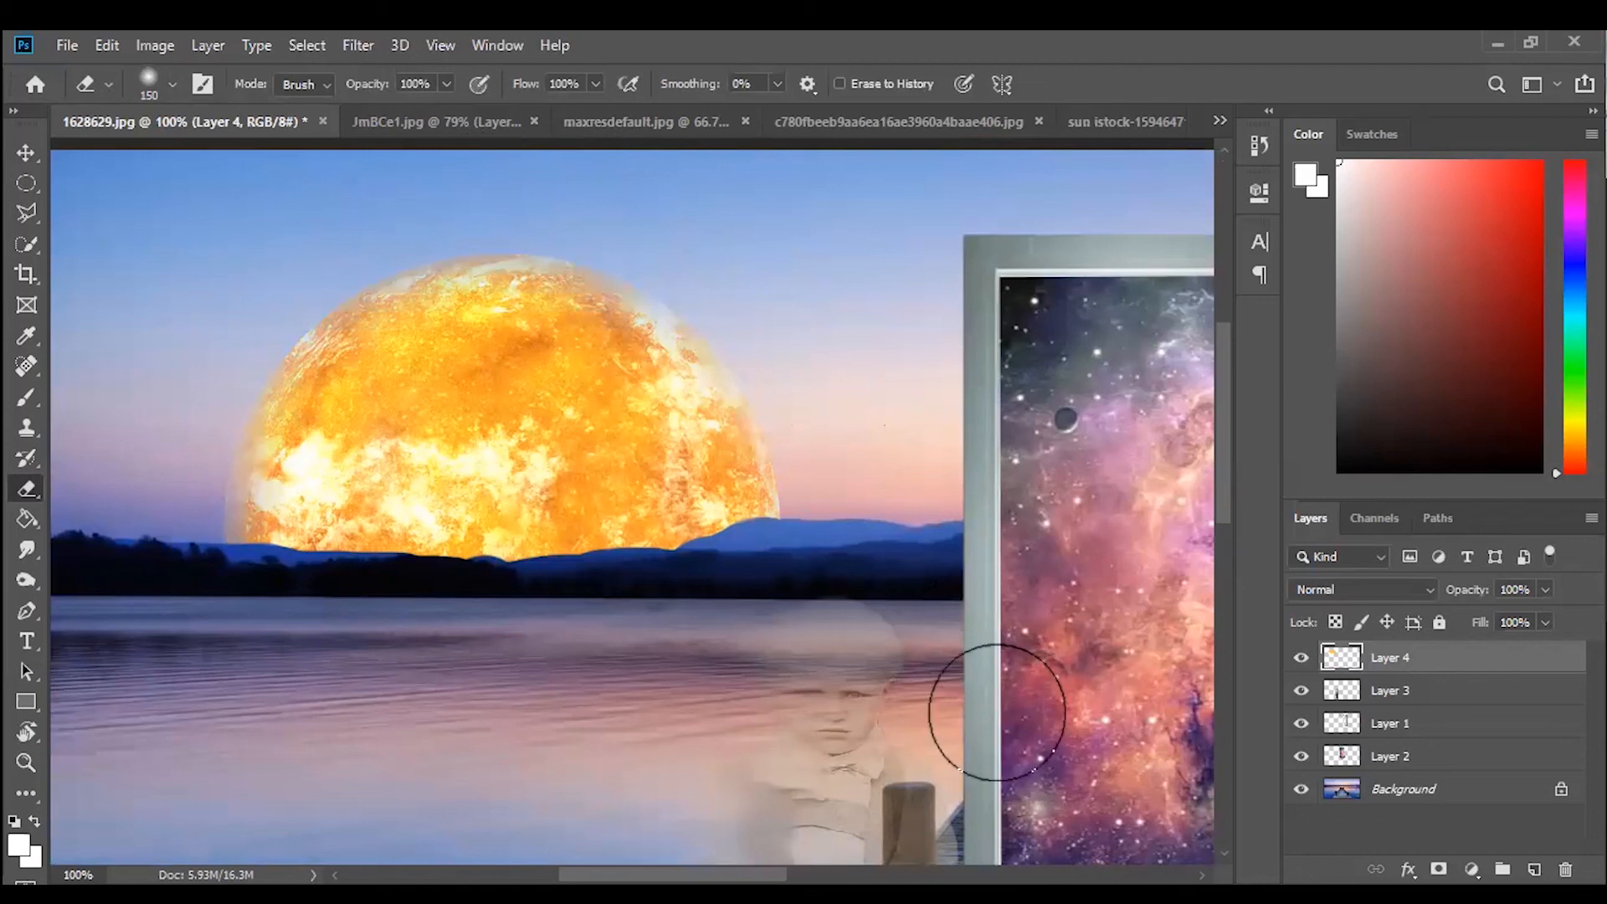
key("ctrl+minus")
key("ctrl+minus")
key("ctrl+0")
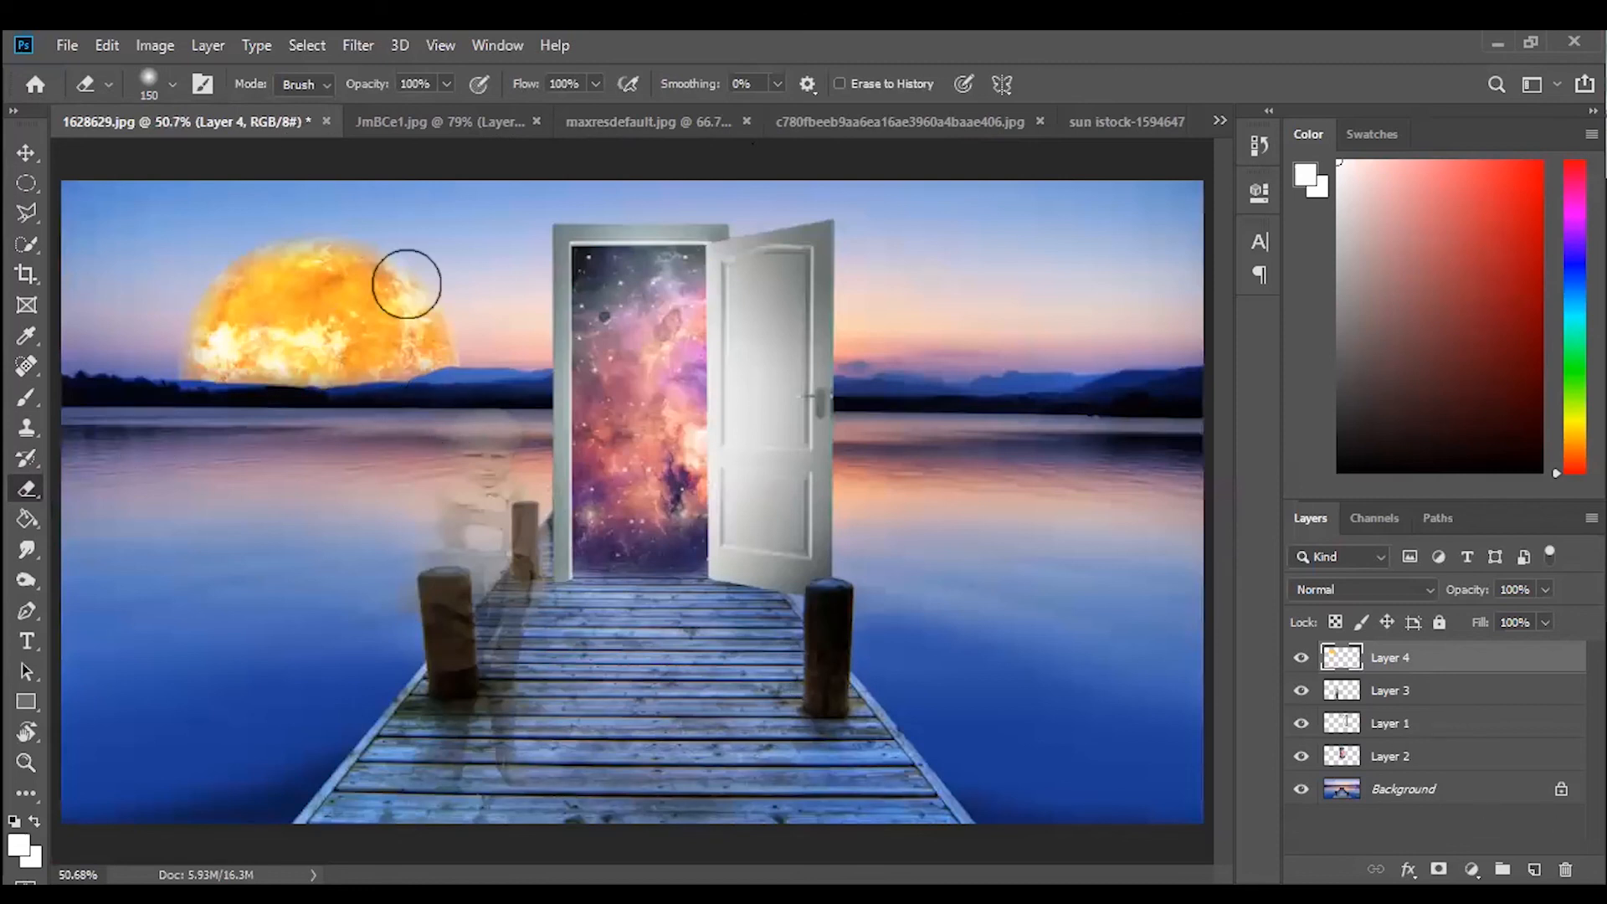
Select the sky on the Background layer with Quick Selection, subtracting the distant mountains beyond the open door.
key("alt+comma")
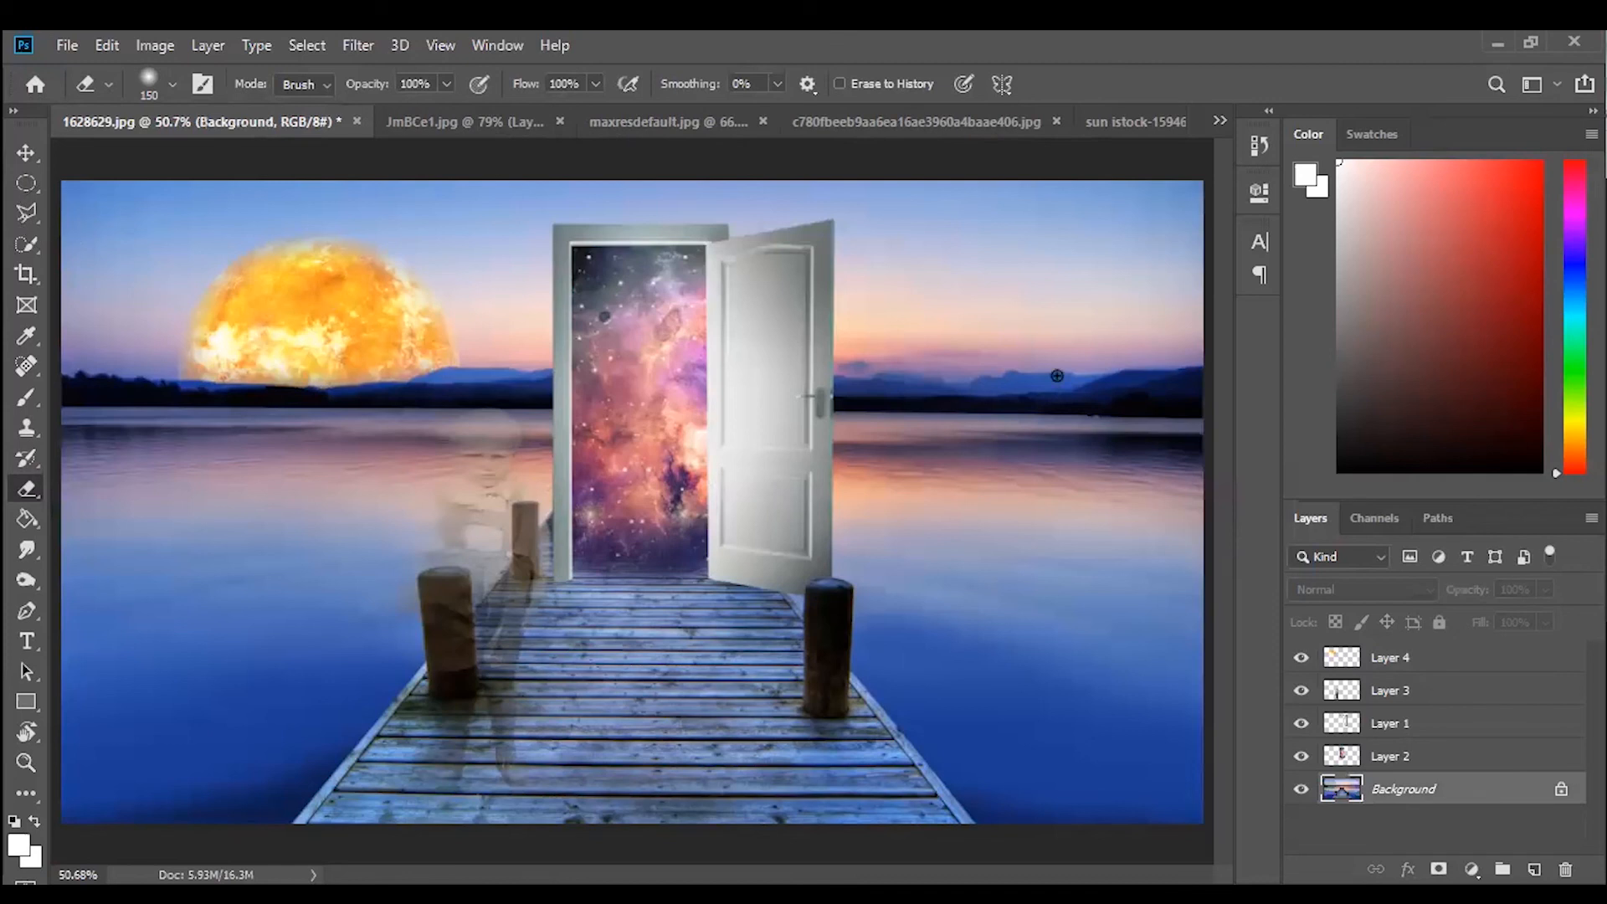
key("w")
mouse_move(1160, 307)
left_mouse_down()
mouse_move(1010, 228)
mouse_move(670, 183)
mouse_move(335, 218)
mouse_move(76, 289)
left_mouse_up()
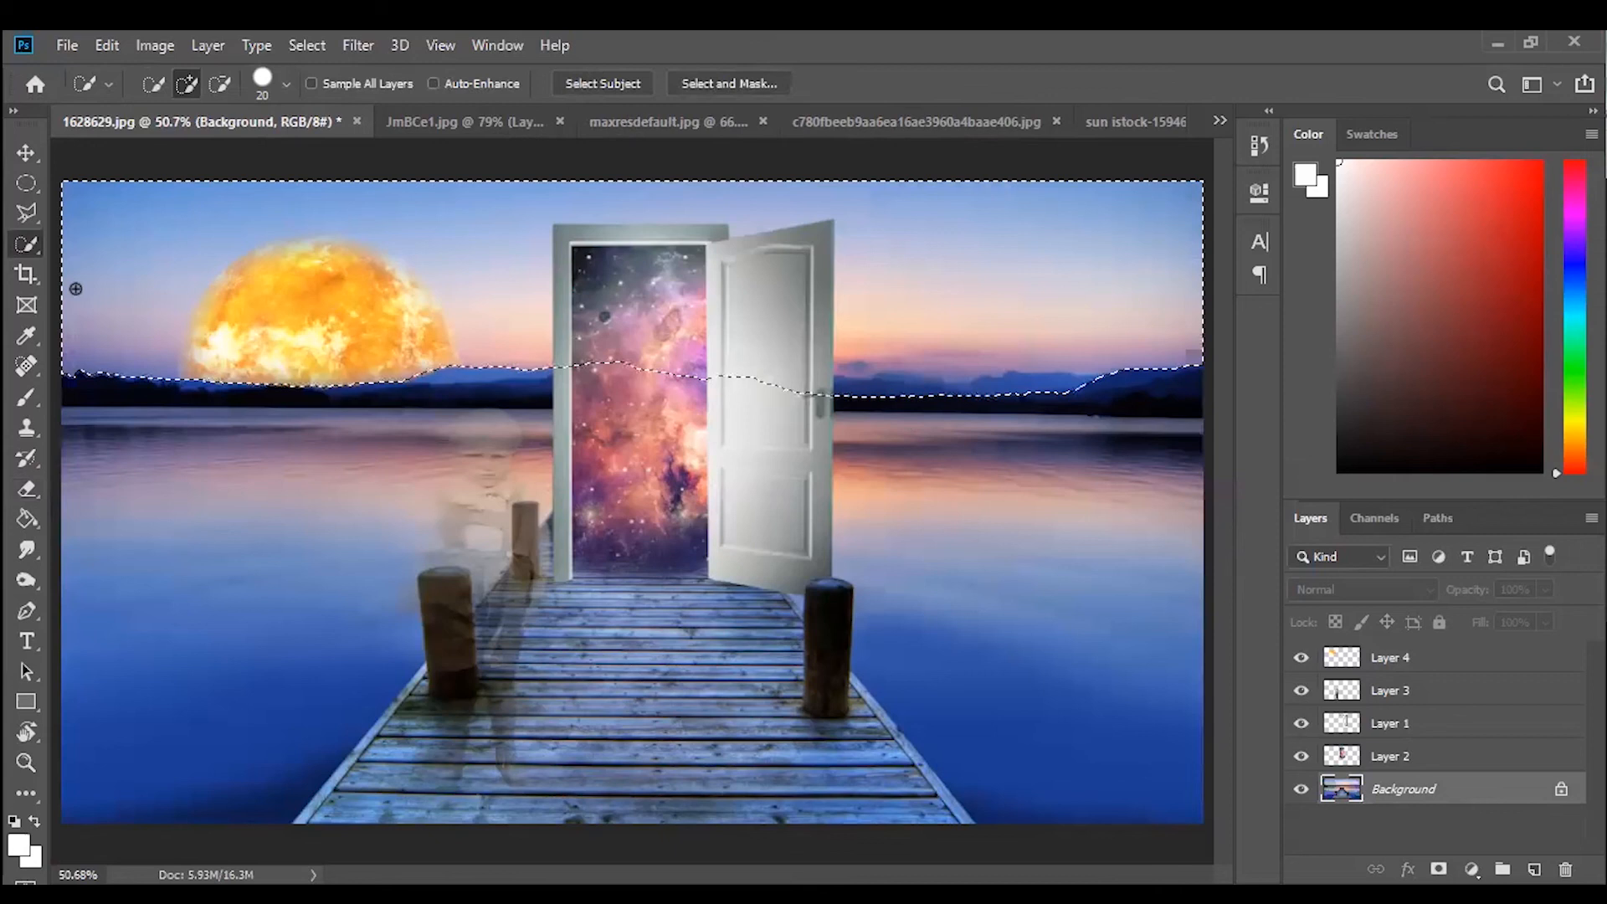
left_click(219, 84)
left_click(892, 390)
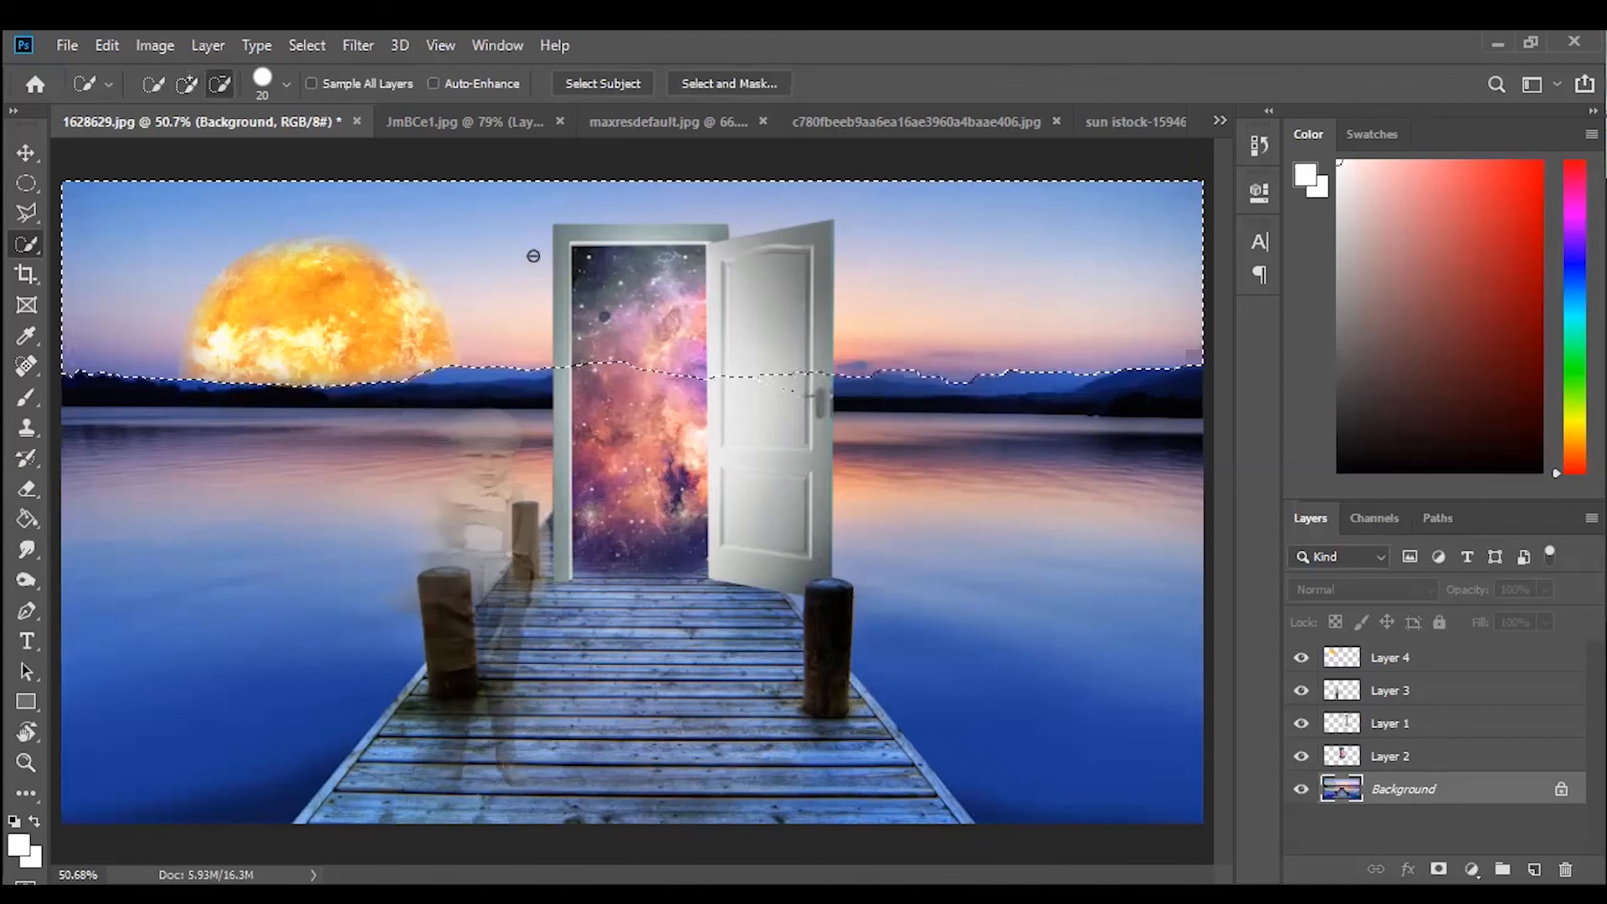
Apply Color Balance to the selected sky with midtone levels of -44 cyan/red, -44 magenta/green and +87 yellow/blue.
left_click(155, 45)
mouse_move(276, 108)
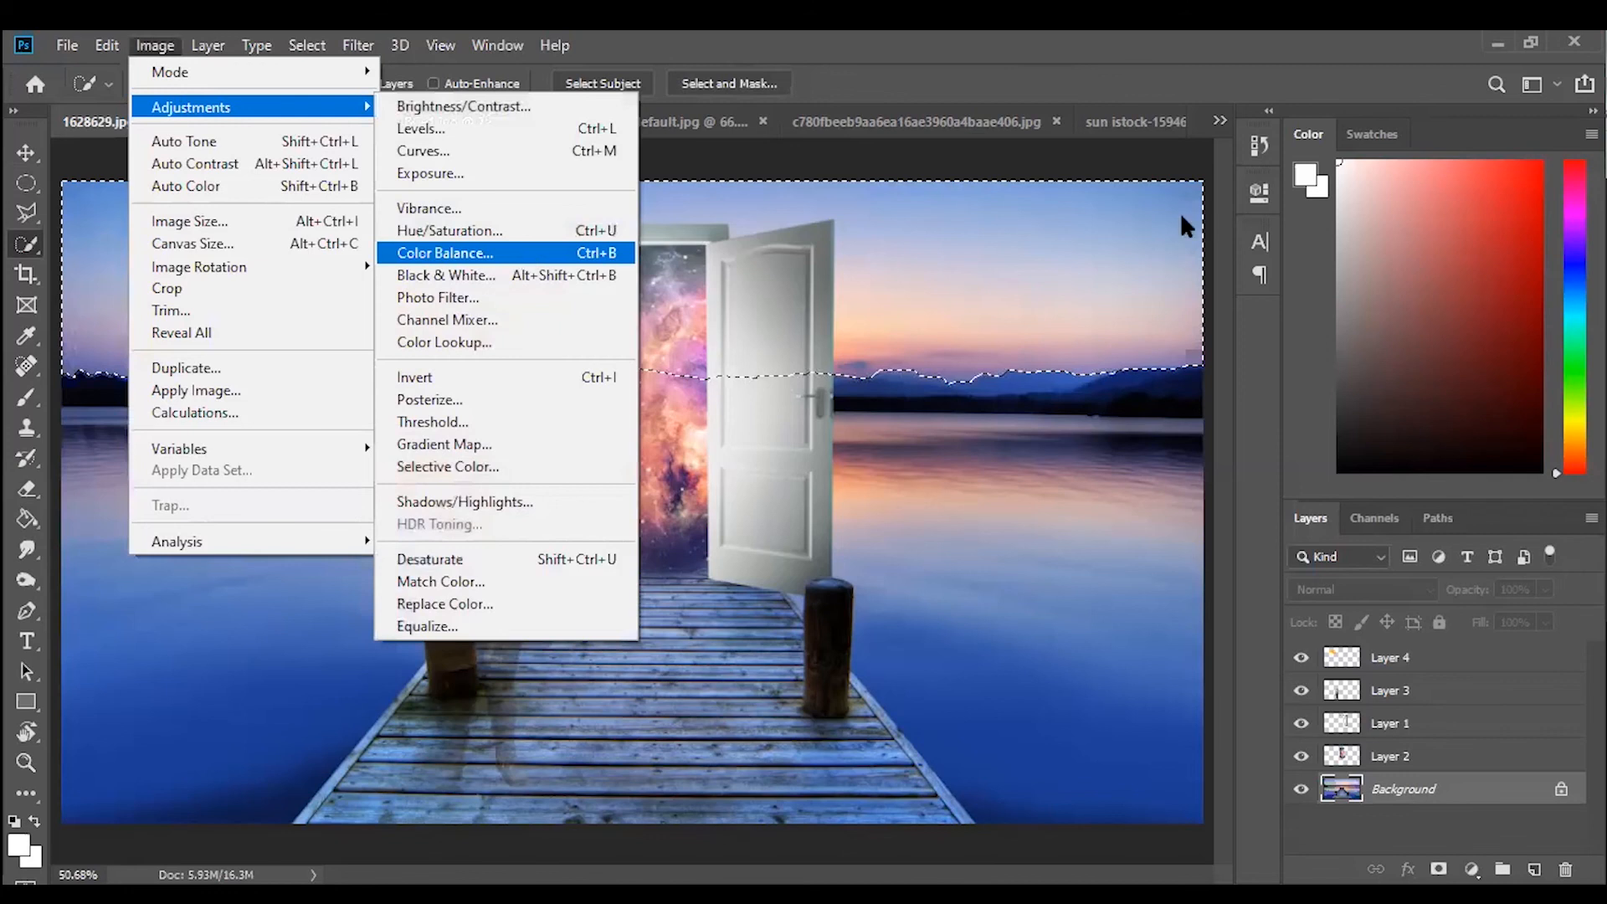
left_click(445, 252)
left_click_drag(1189, 204, 1324, 248)
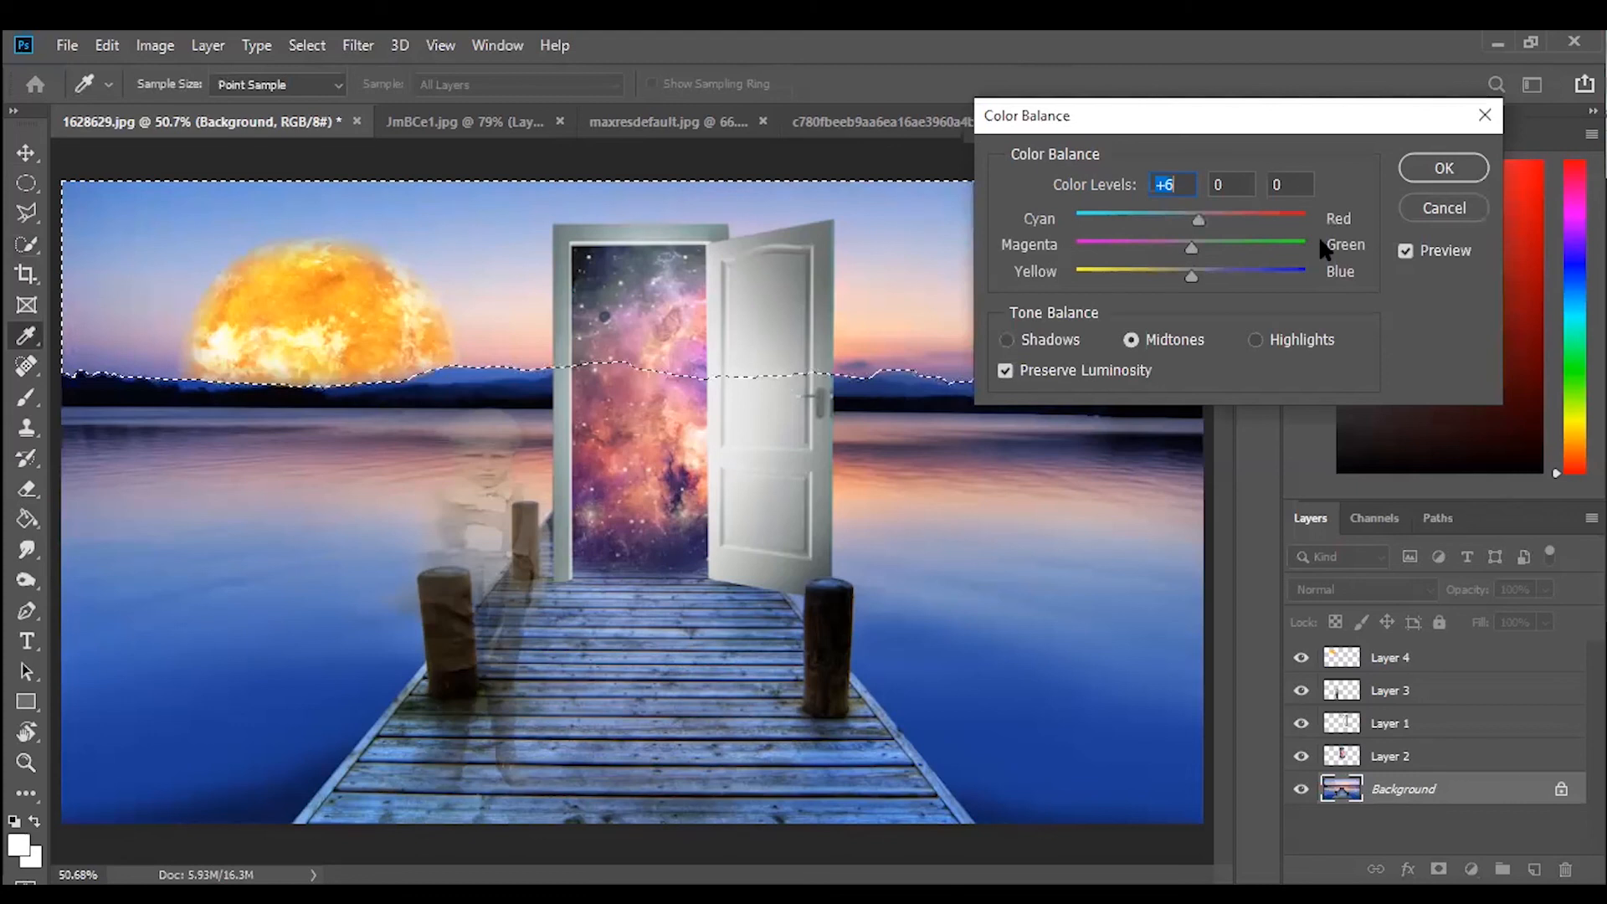
left_click_drag(1224, 249, 1286, 264)
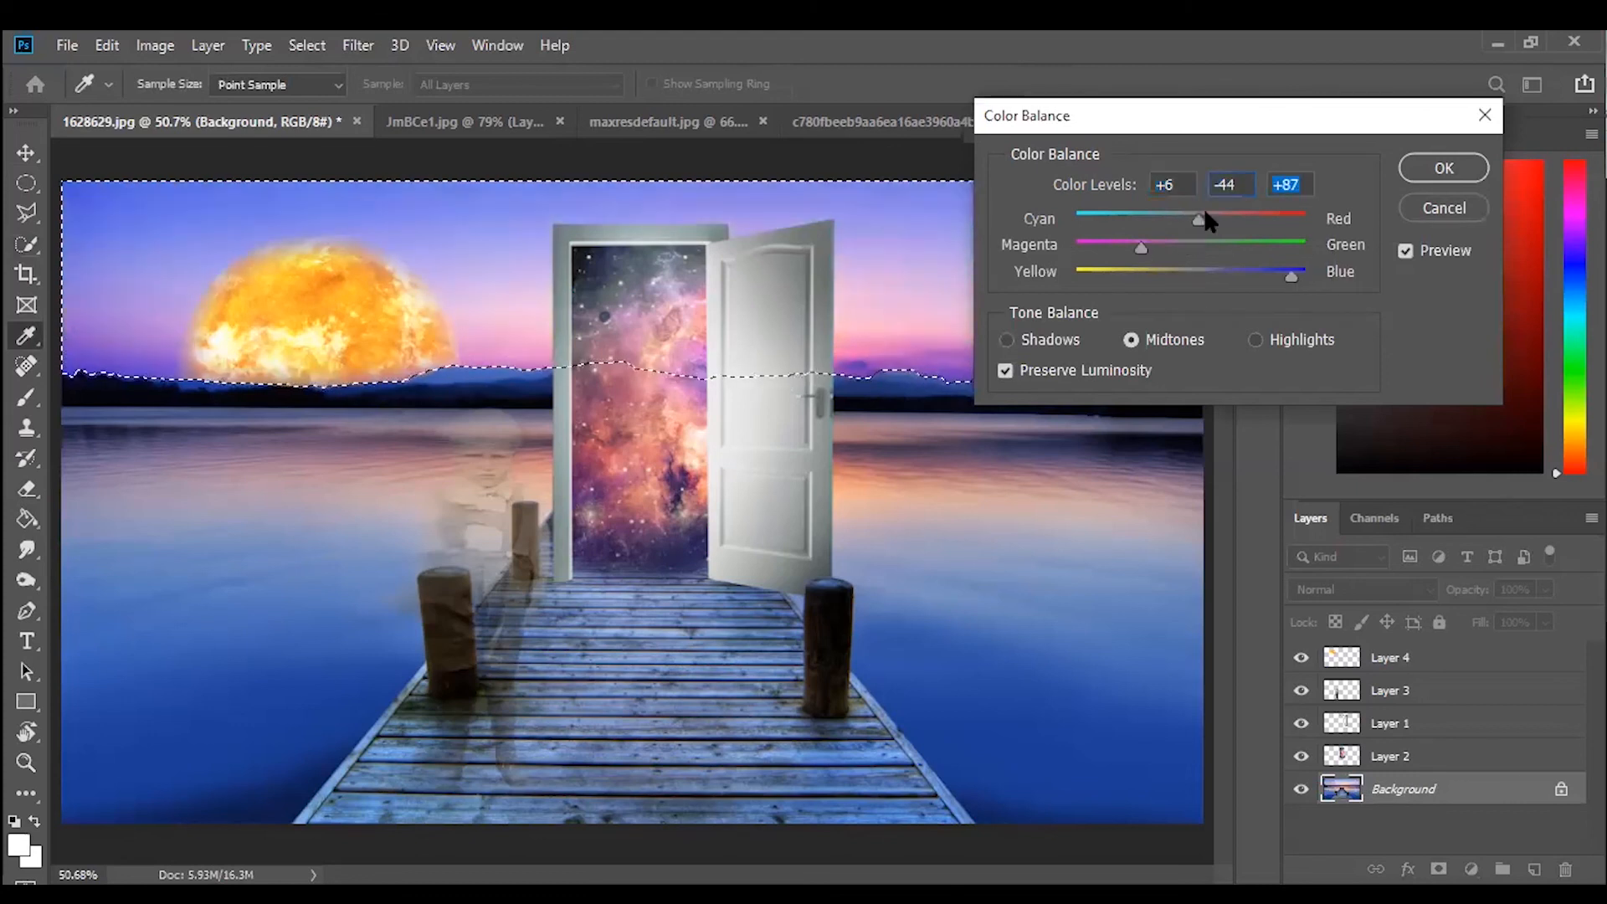
left_click(1141, 218)
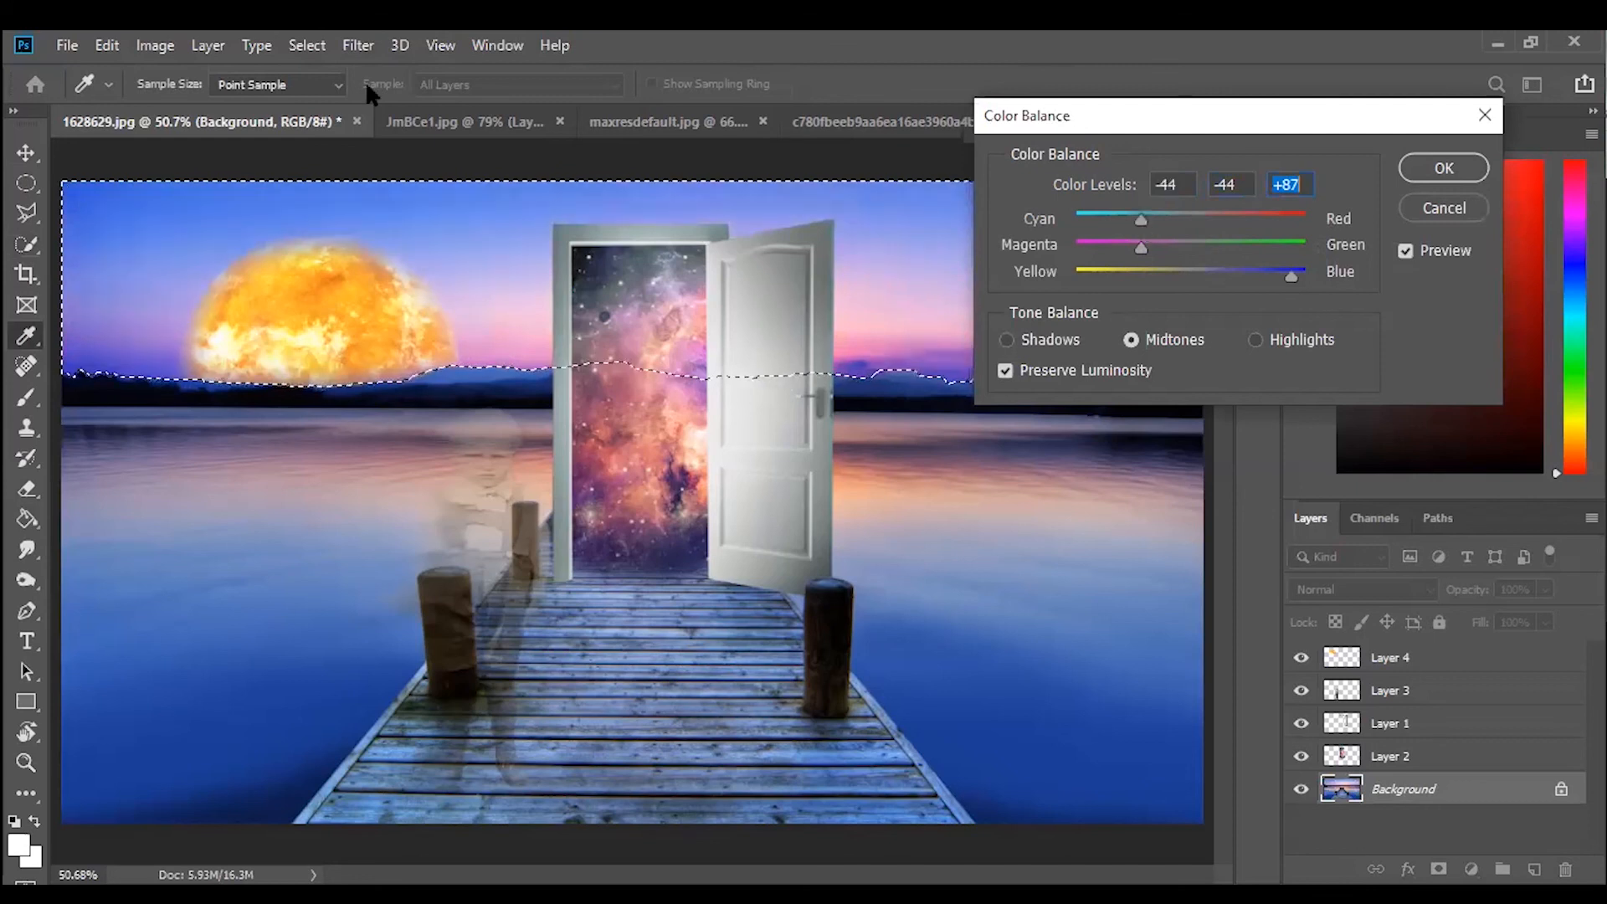
Shift the selected sky's hue to +110 with Hue/Saturation, deselect the sky and switch to the Move tool.
left_click(155, 45)
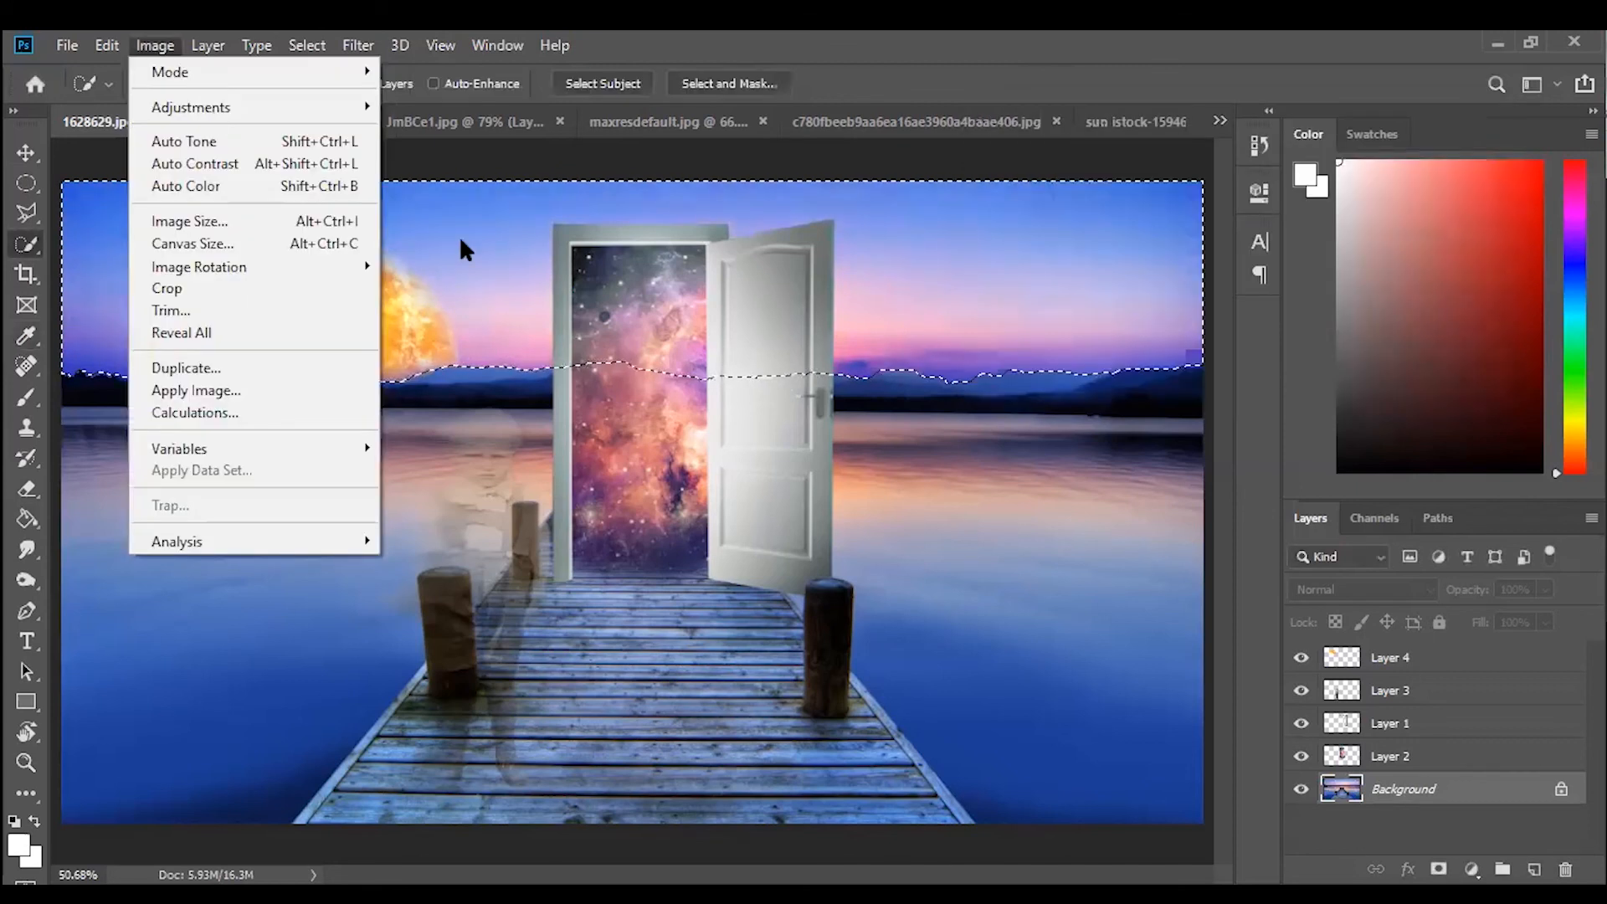
mouse_move(209, 107)
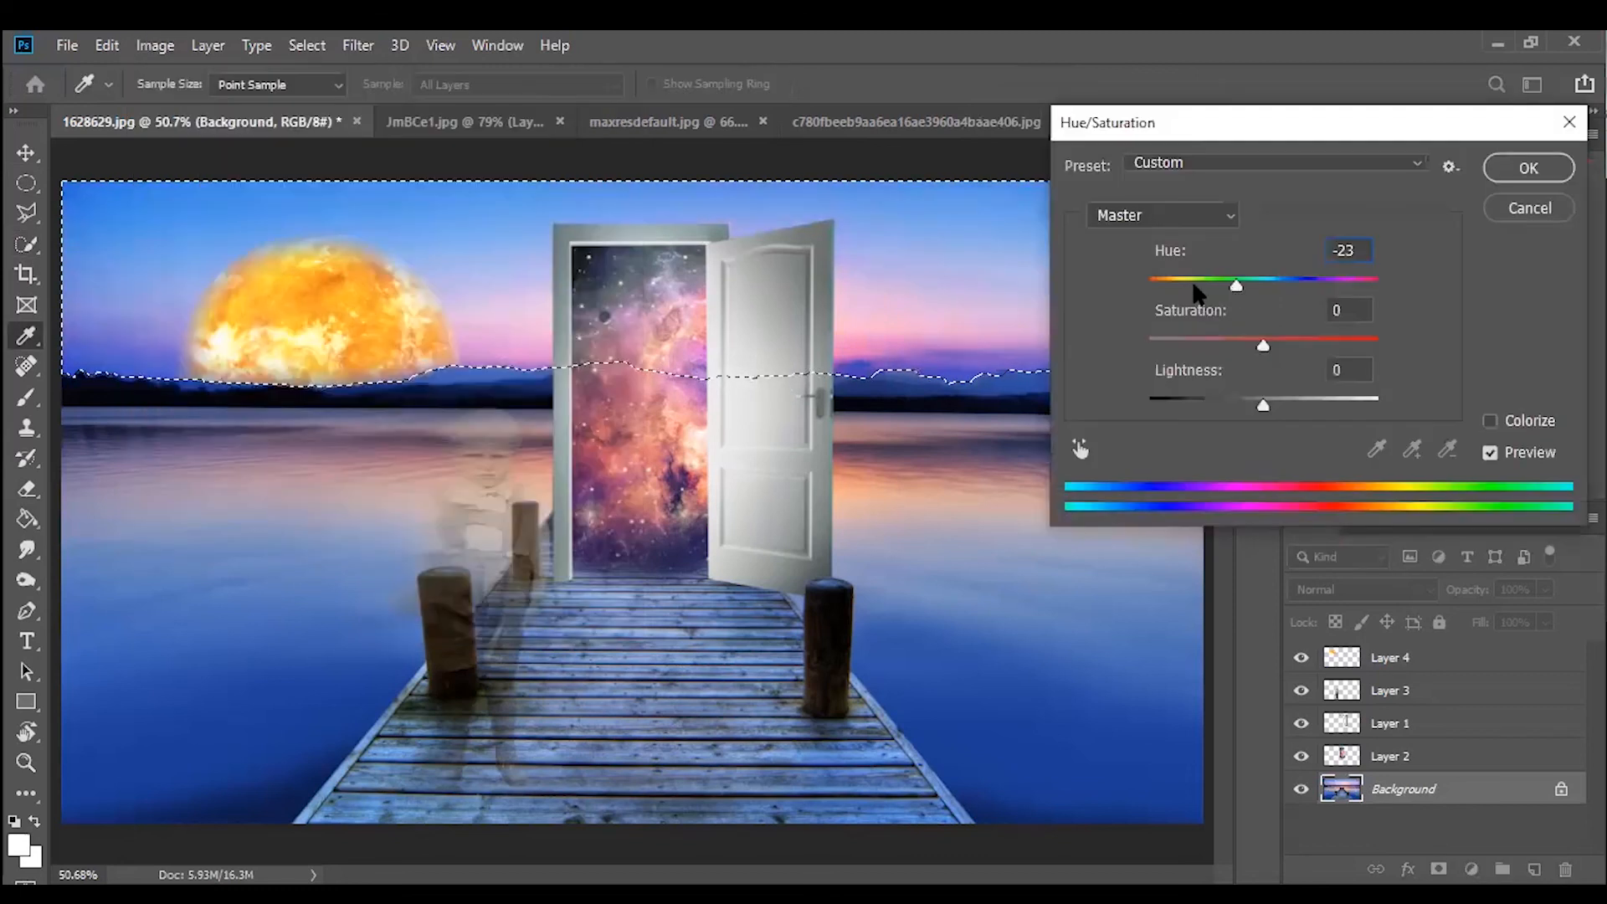
left_click(1175, 285)
left_click(1334, 289)
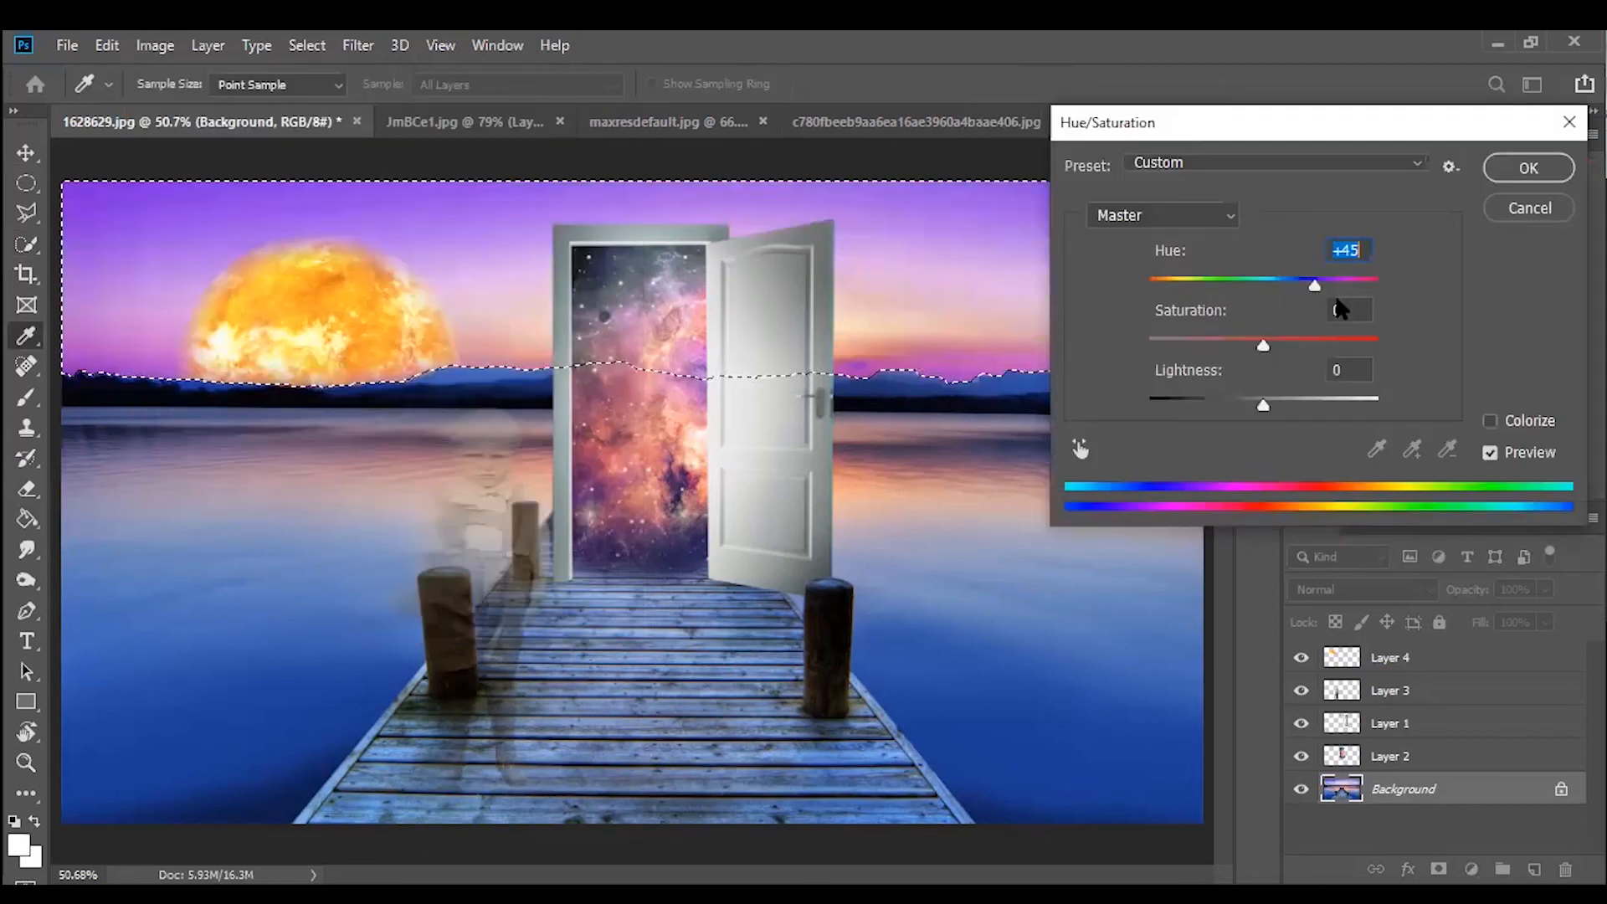
left_click(1344, 293)
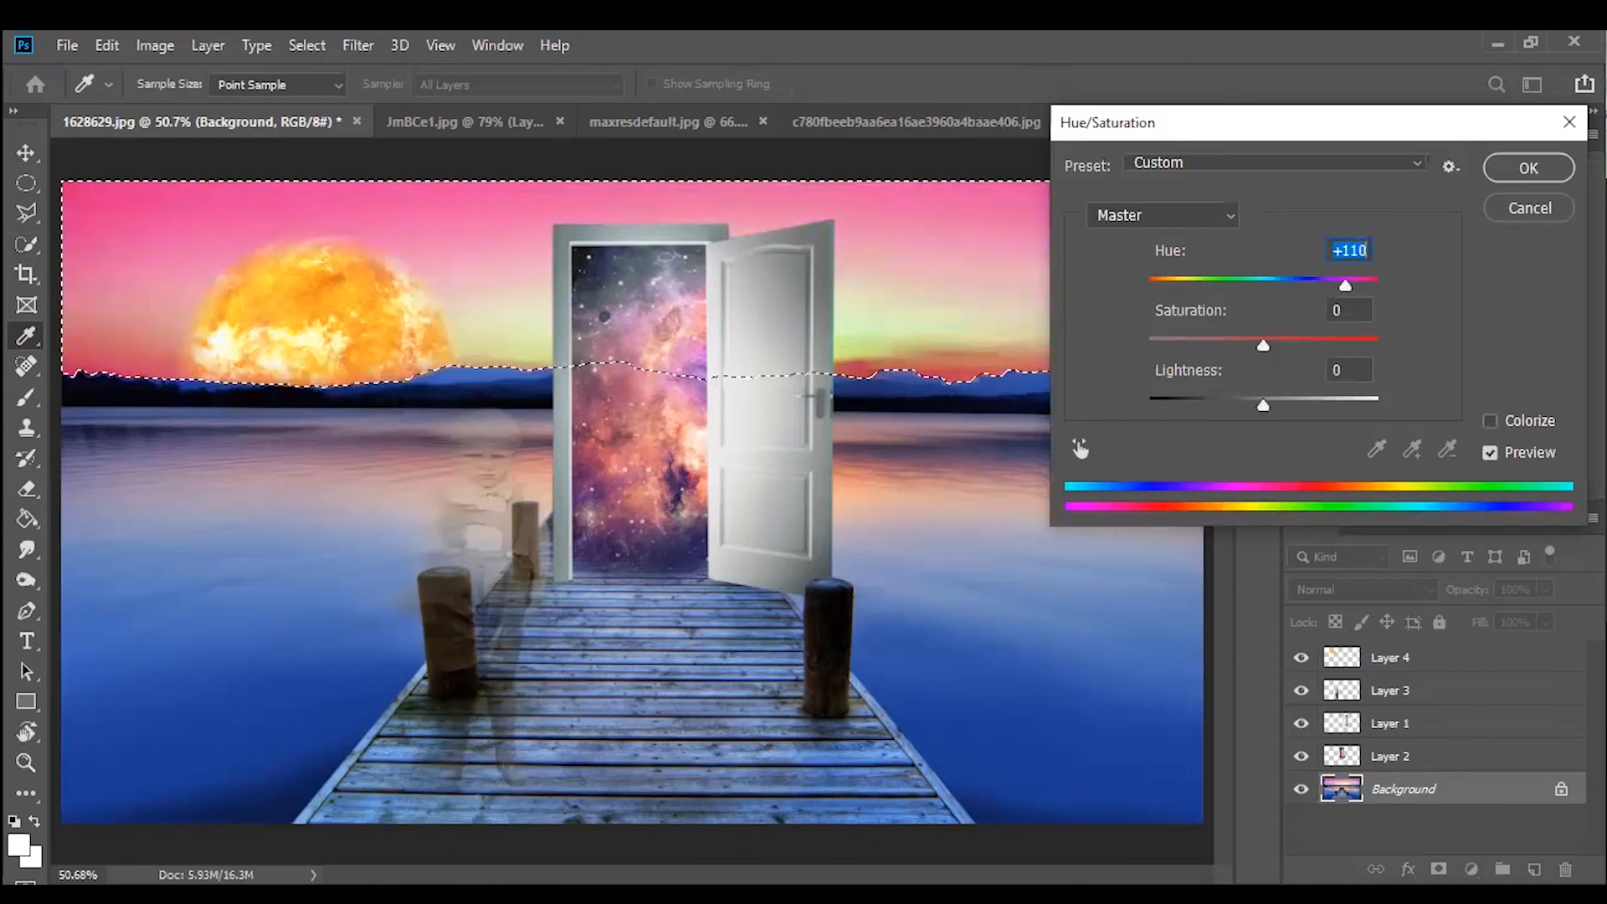
left_click(1529, 169)
key("ctrl+d")
left_click(27, 159)
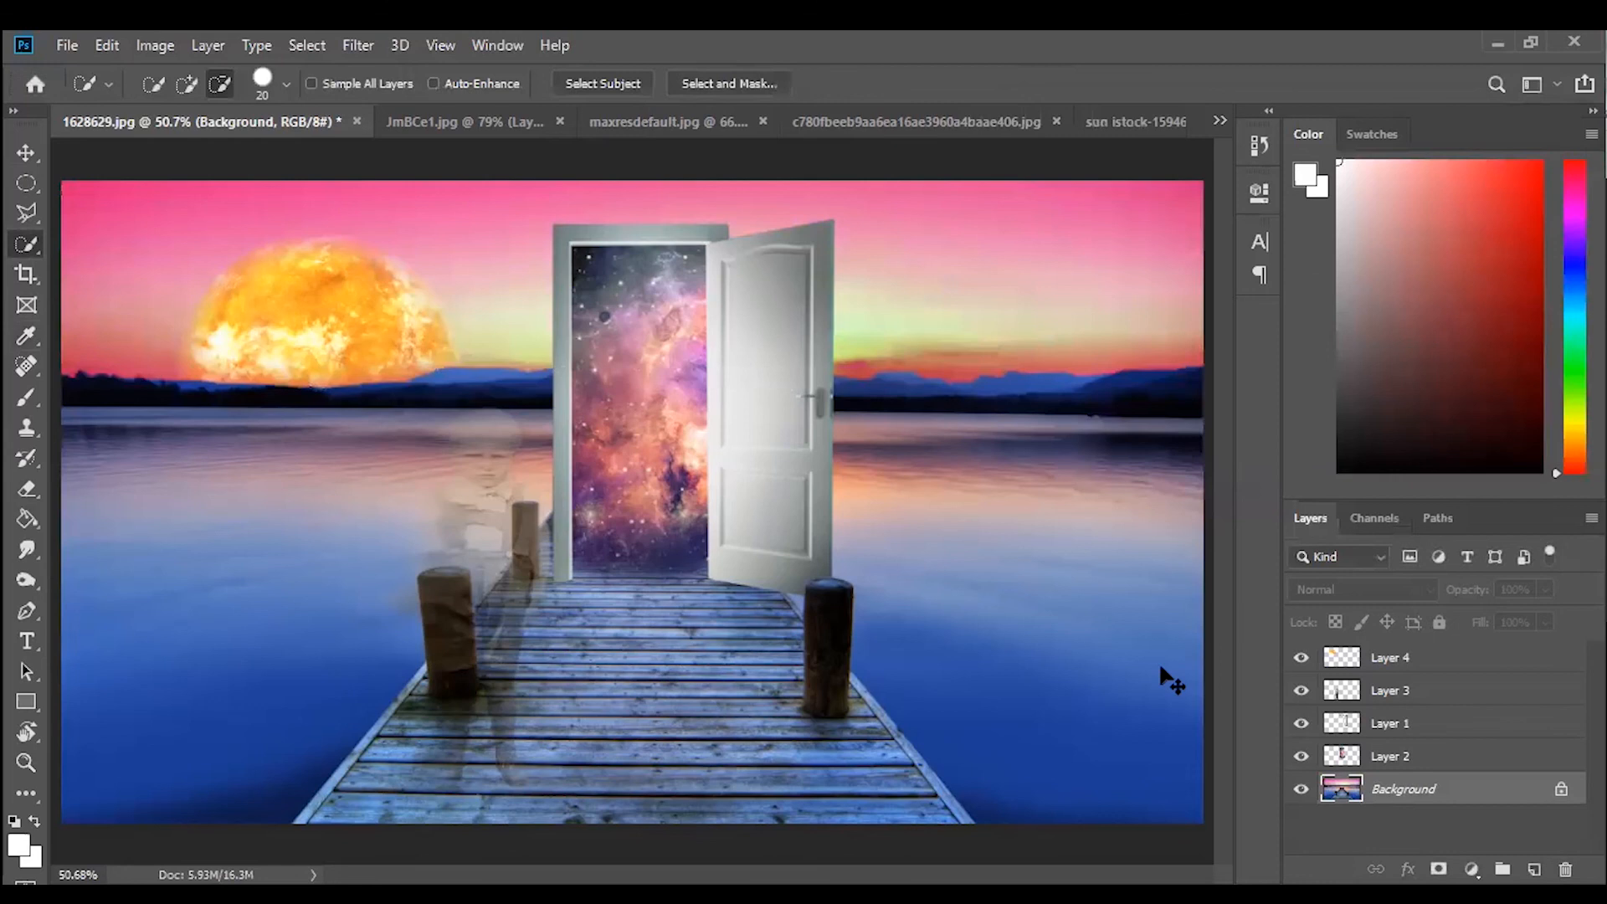
left_click(1183, 678)
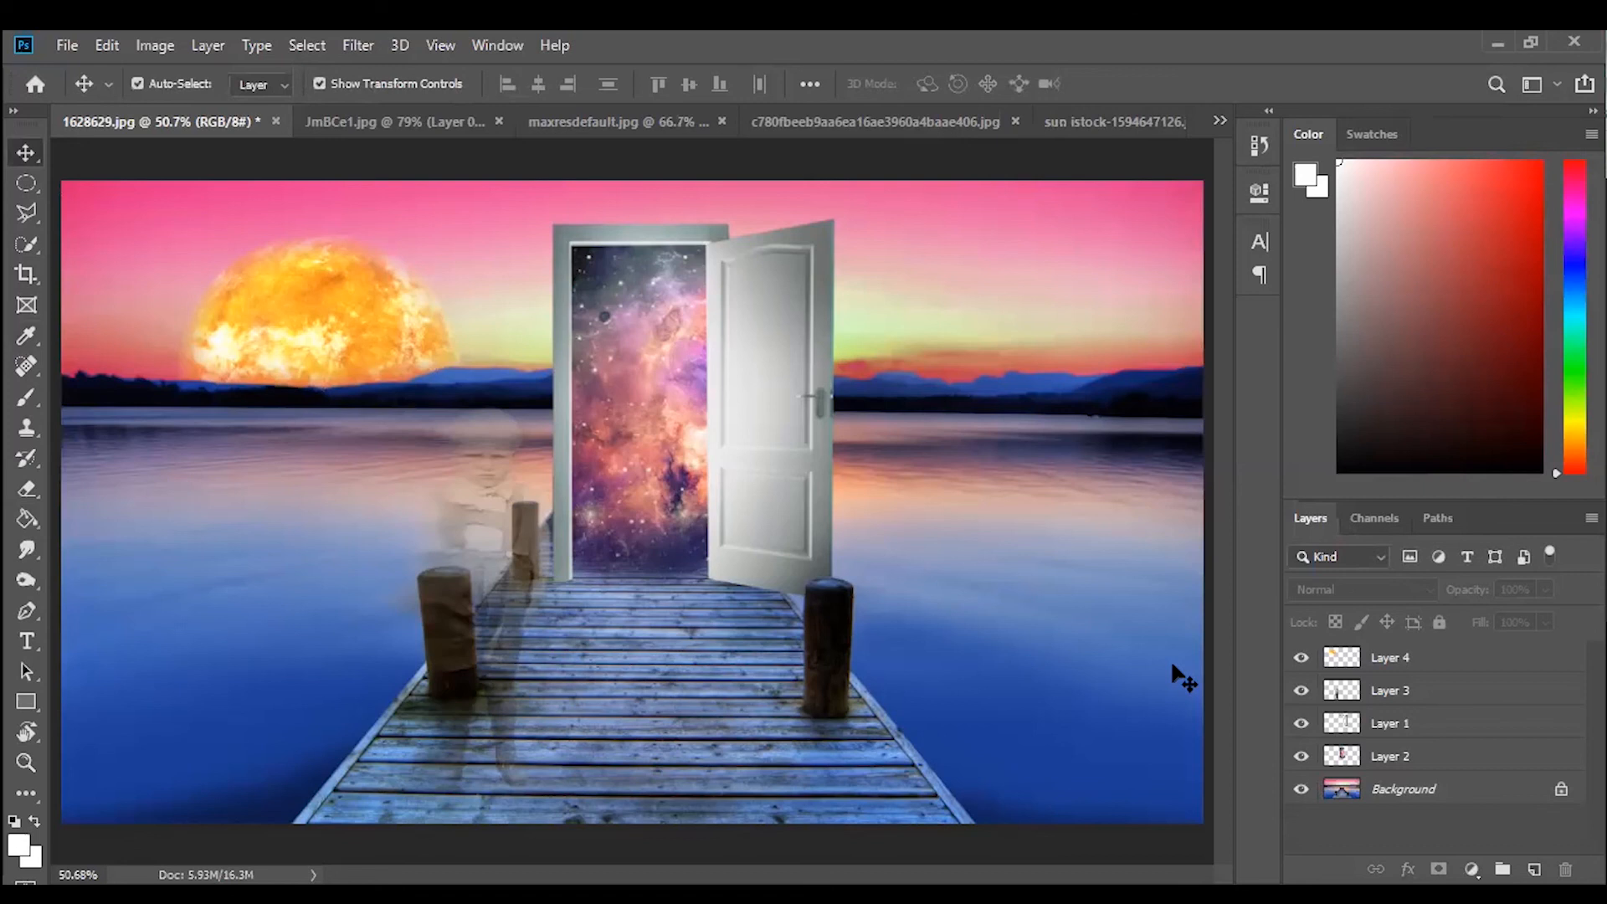
right_click(1172, 665)
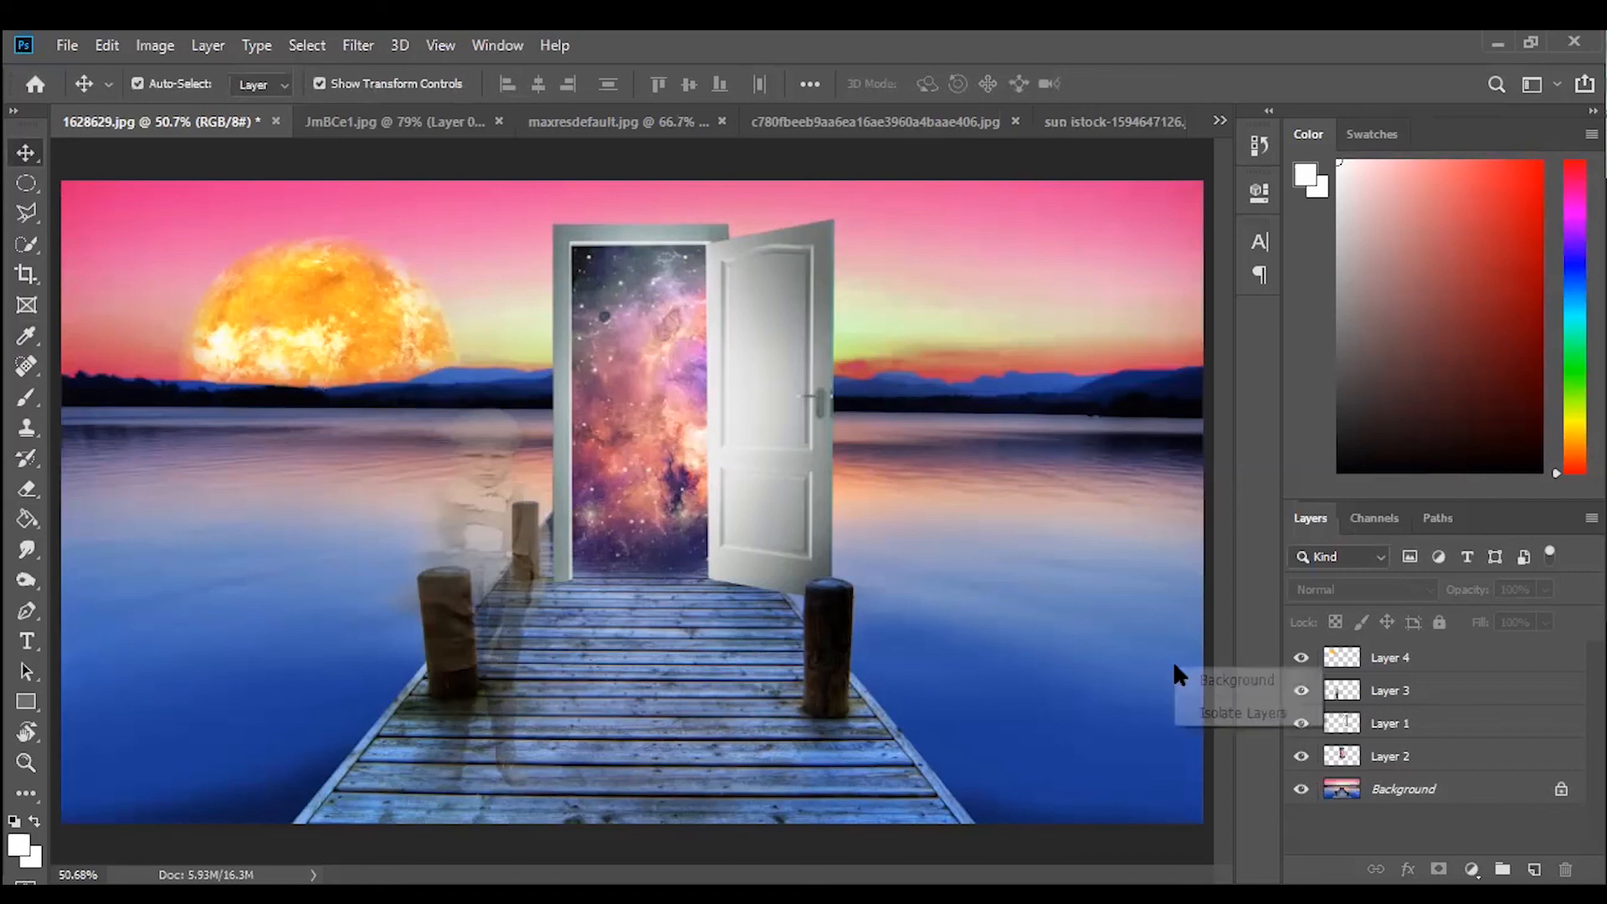
left_click(1085, 580)
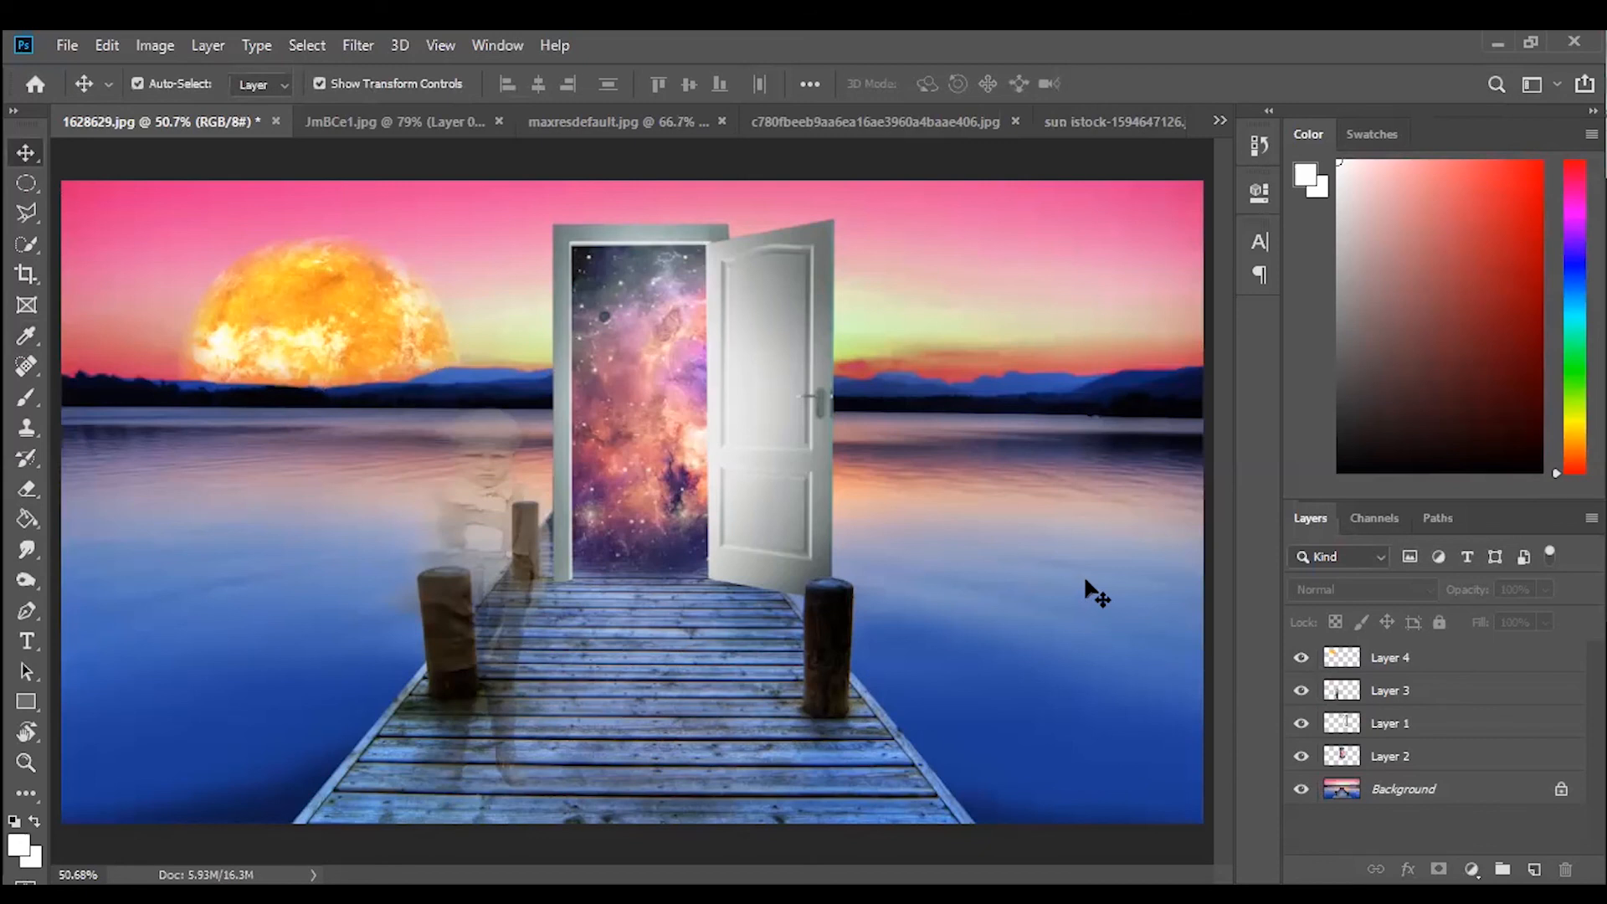